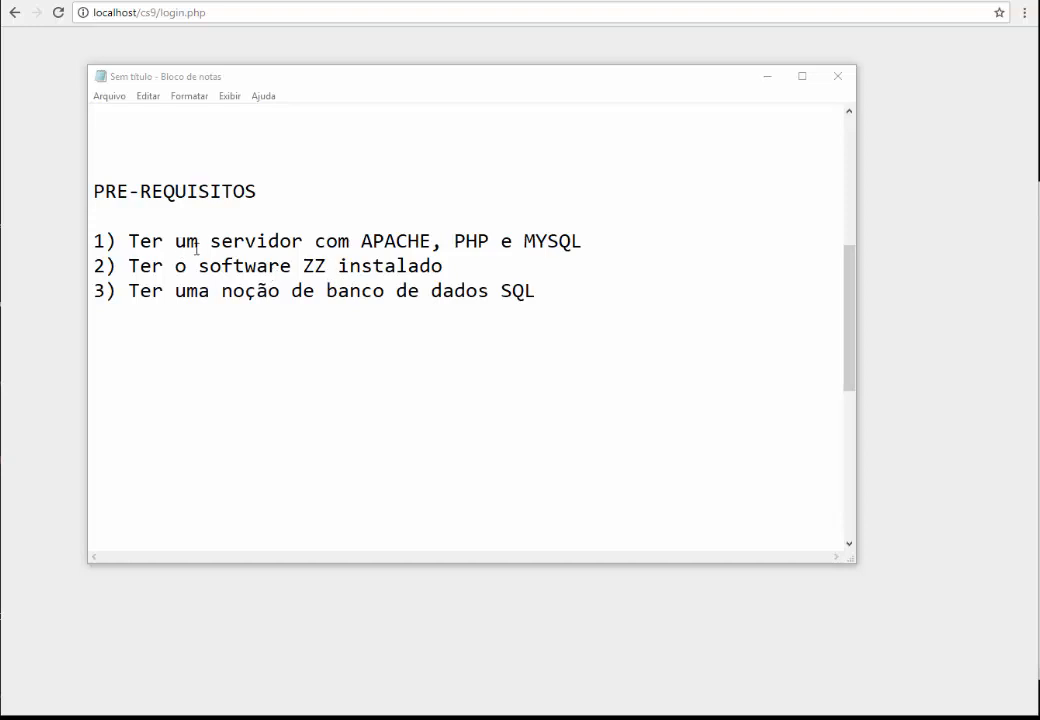
Highlight the Software ZZ prerequisite and the start of the Apresentação topic in the lesson notes
left_click_drag(340, 265, 222, 265)
left_click(468, 264)
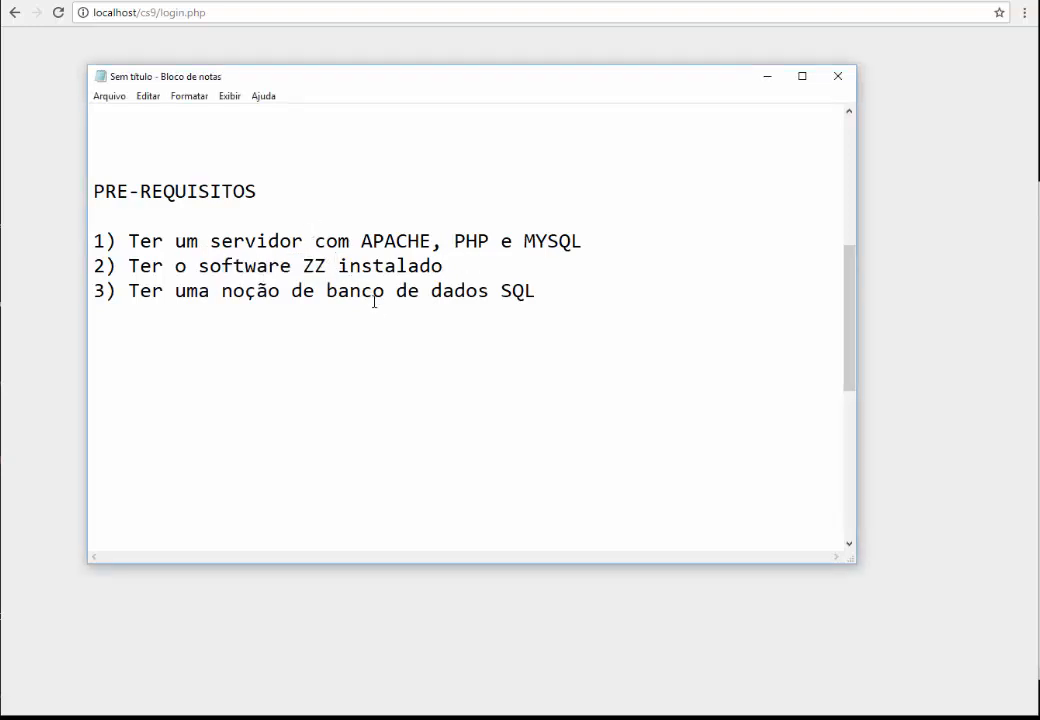
scroll(490, 320, "down", 6)
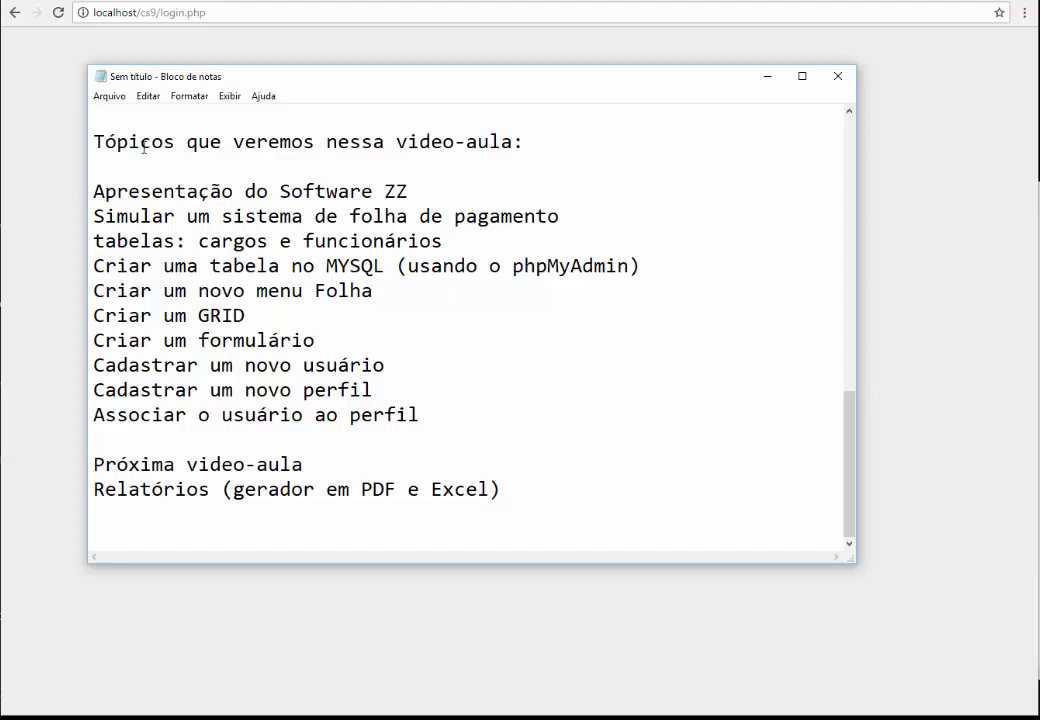
left_click_drag(139, 191, 93, 191)
left_click(383, 190)
Highlight the payroll system phrase and the Software ZZ presentation topic, then bring up the NetContas site
left_click_drag(303, 216, 565, 222)
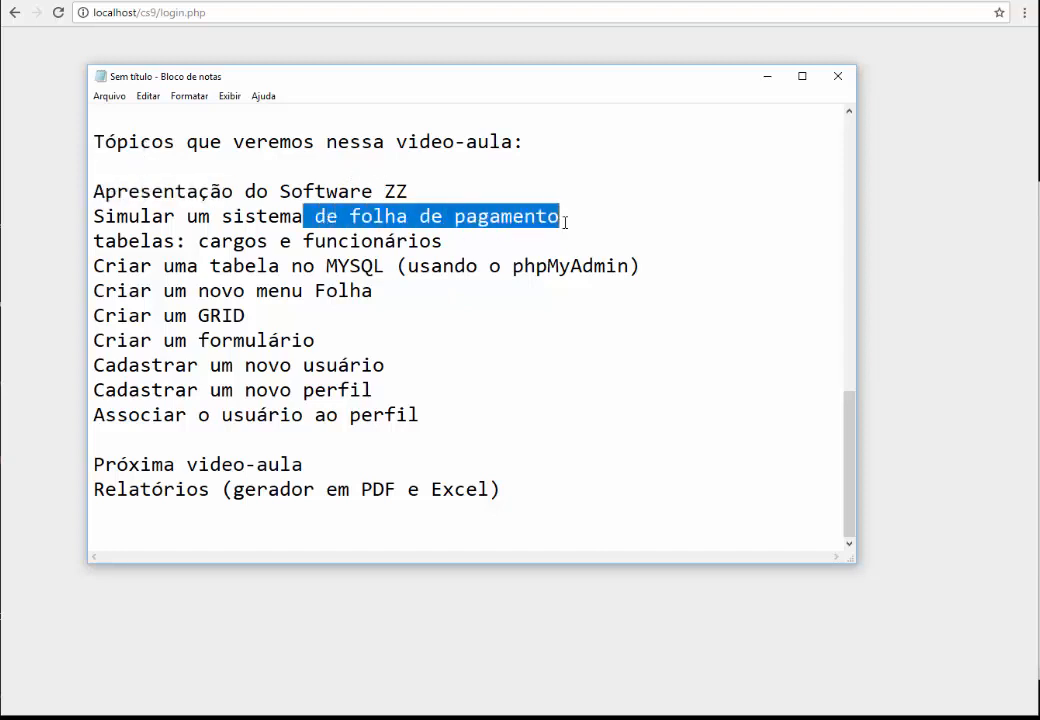
left_click(572, 223)
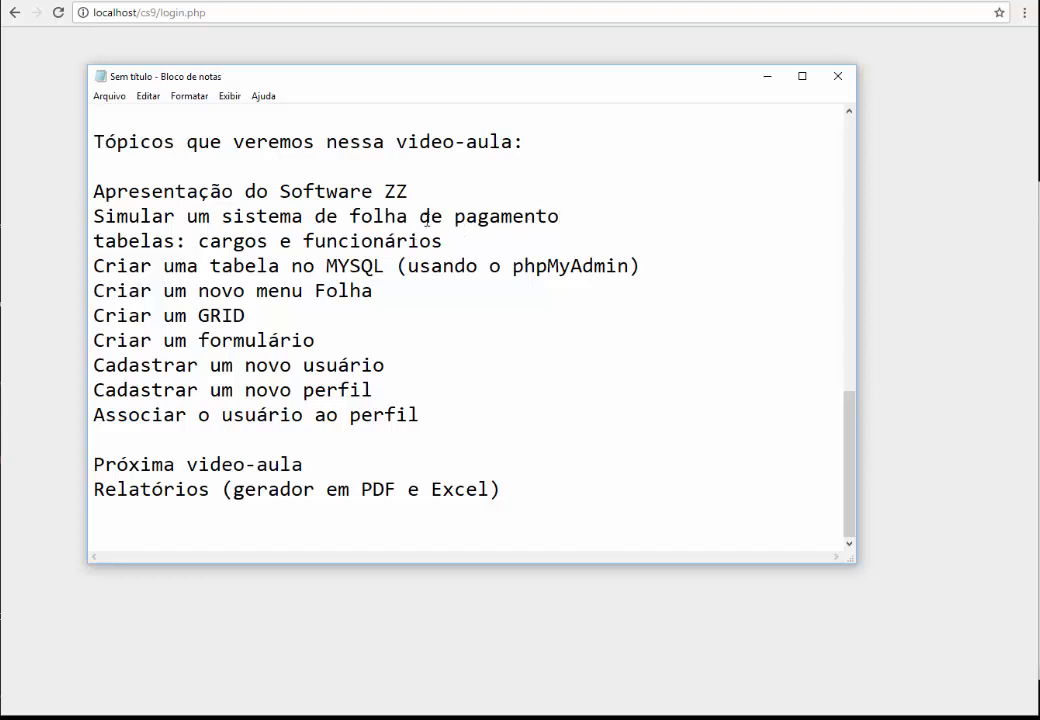
left_click_drag(409, 191, 175, 191)
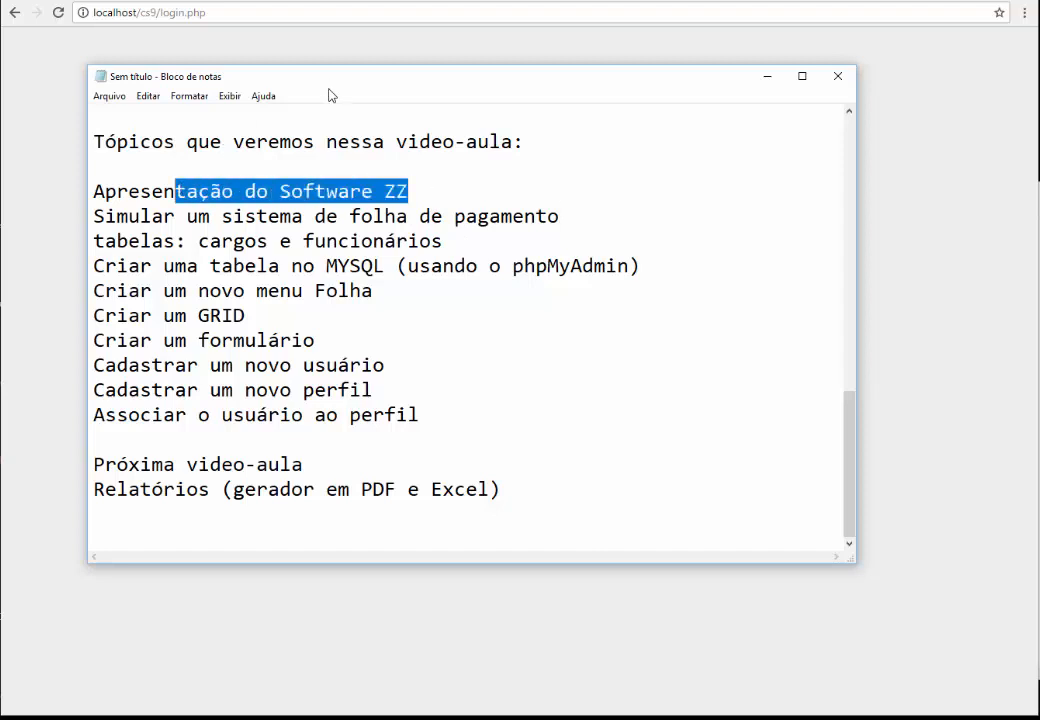
left_click(478, 195)
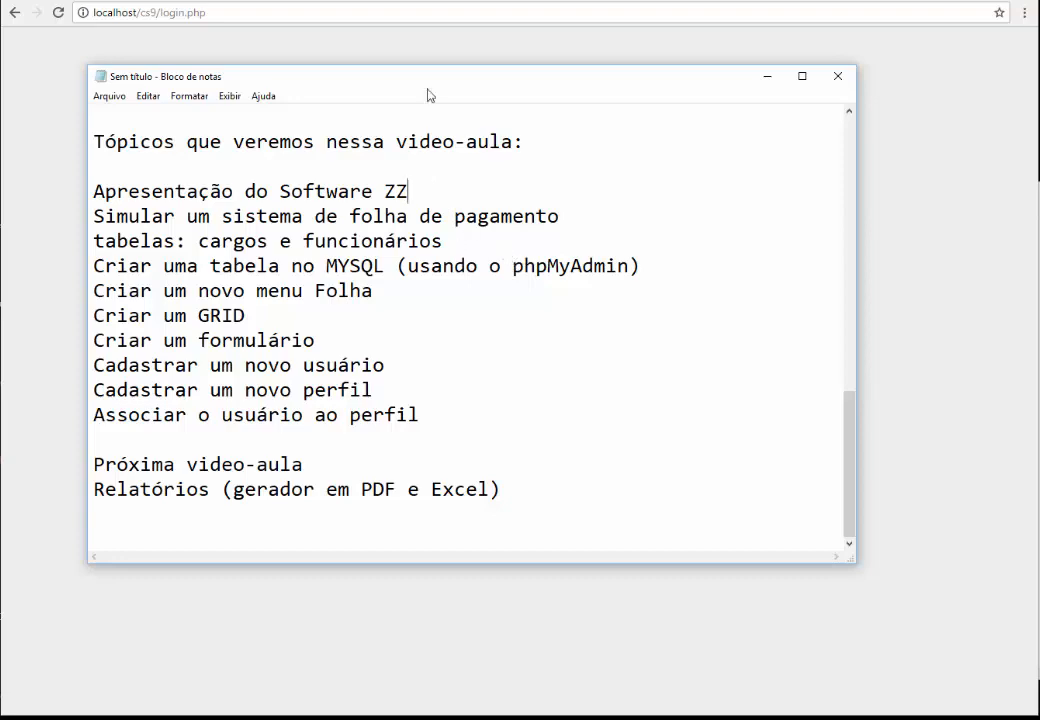
left_click(400, 5)
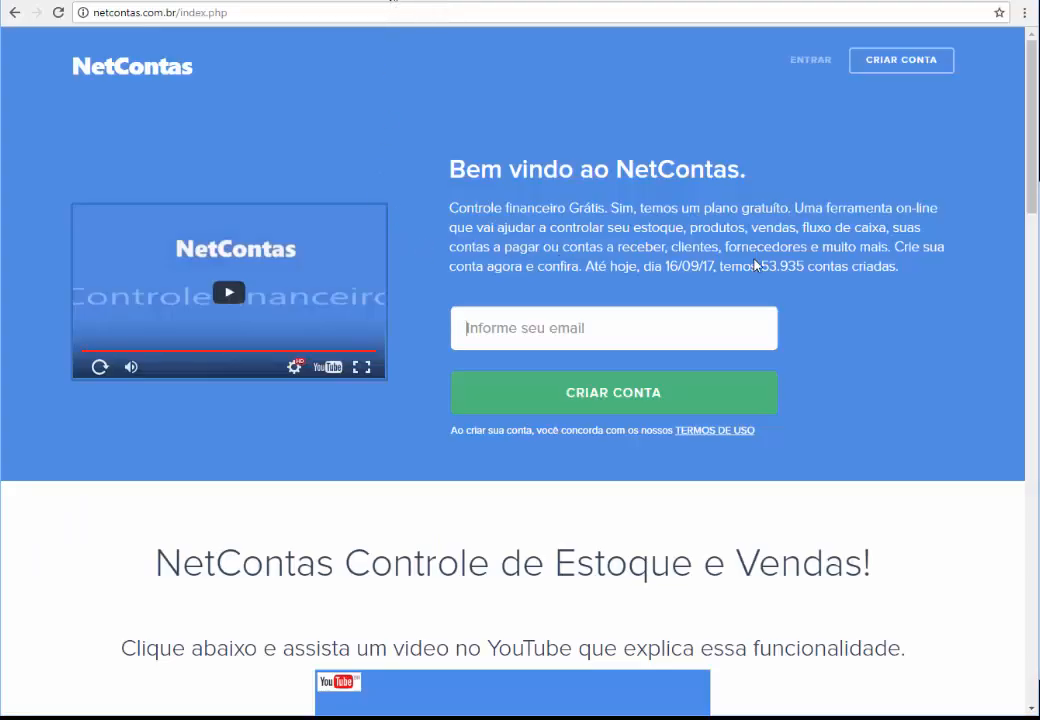
Point out the NetContas accounts-created count, then return to the CS9 login page
left_click_drag(755, 265, 866, 266)
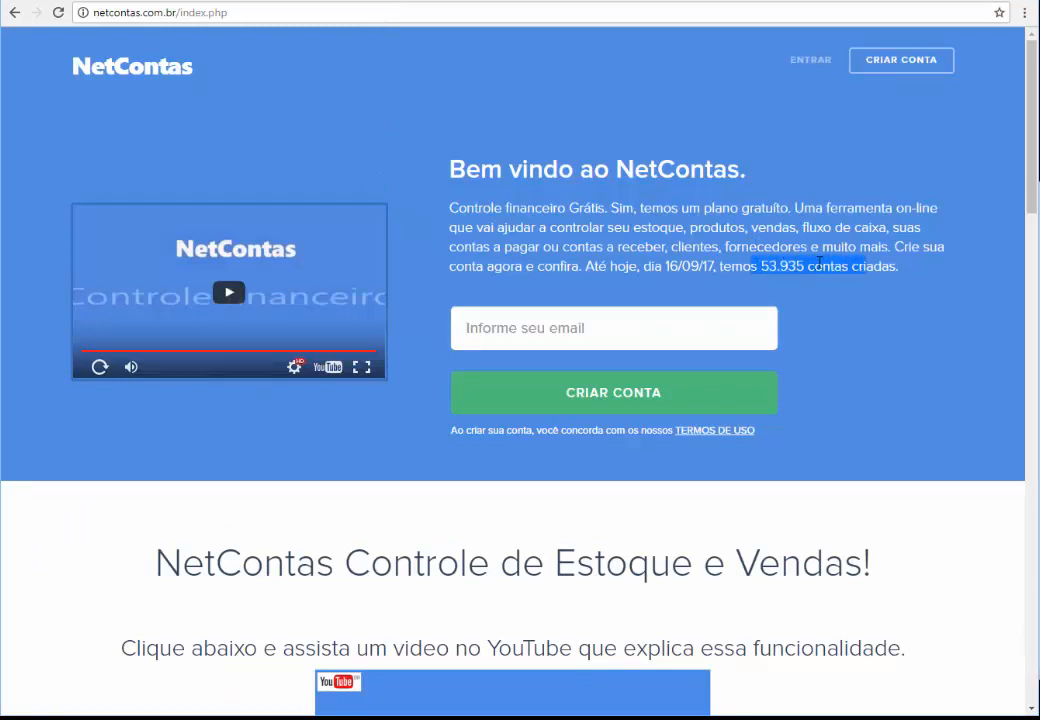
left_click(820, 263)
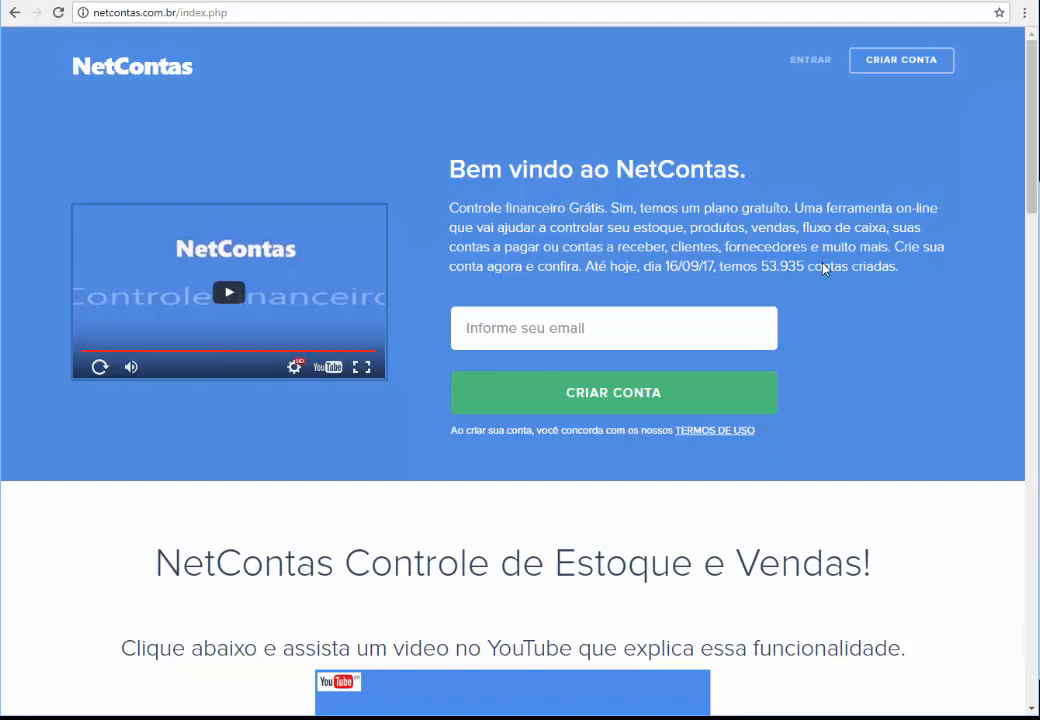
scroll(824, 268, "down", 4)
scroll(824, 268, "up", 4)
left_click(250, 1)
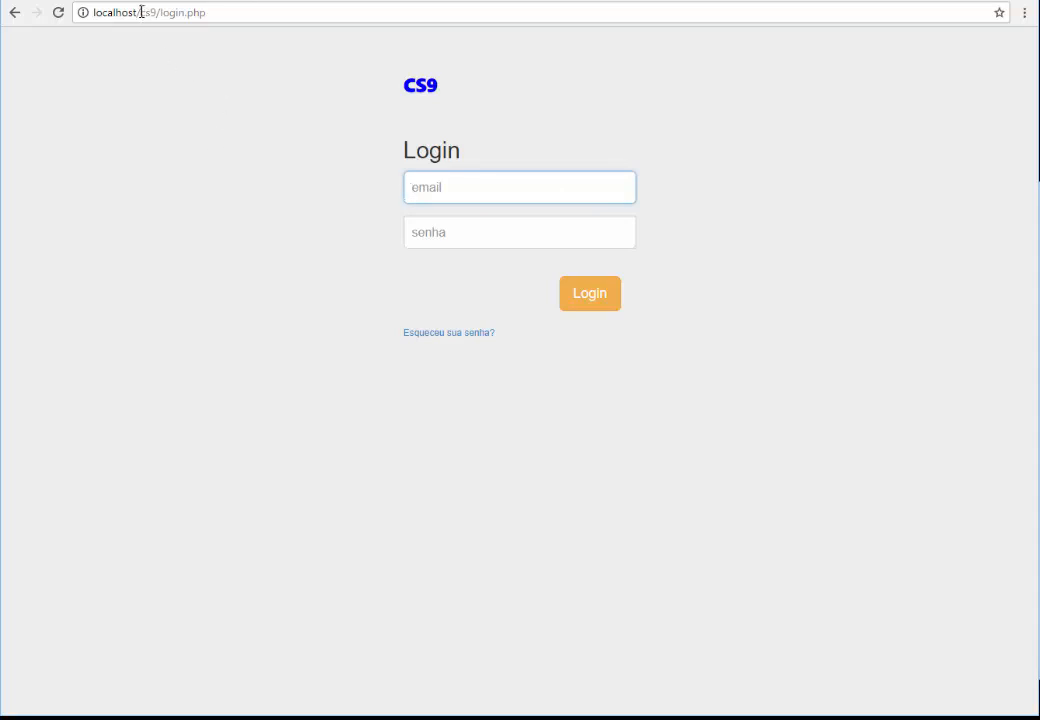
Point out cs9 in the page address and fill the login email from the autocomplete suggestion
left_click_drag(140, 13, 152, 16)
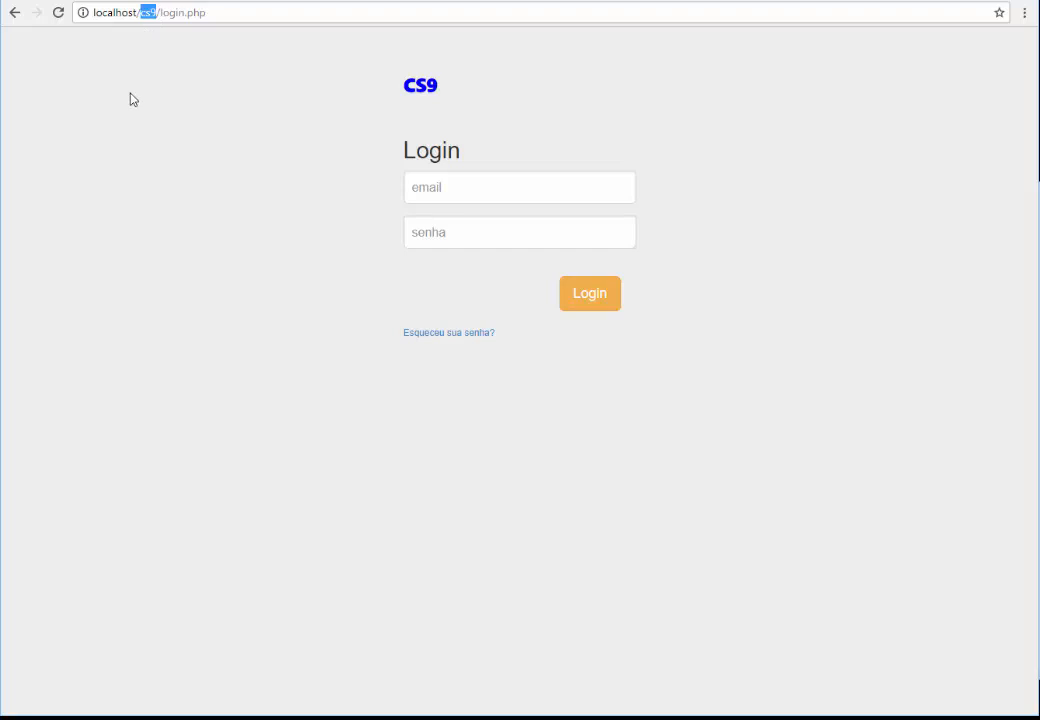
left_click(231, 87)
left_click(443, 188)
type("H")
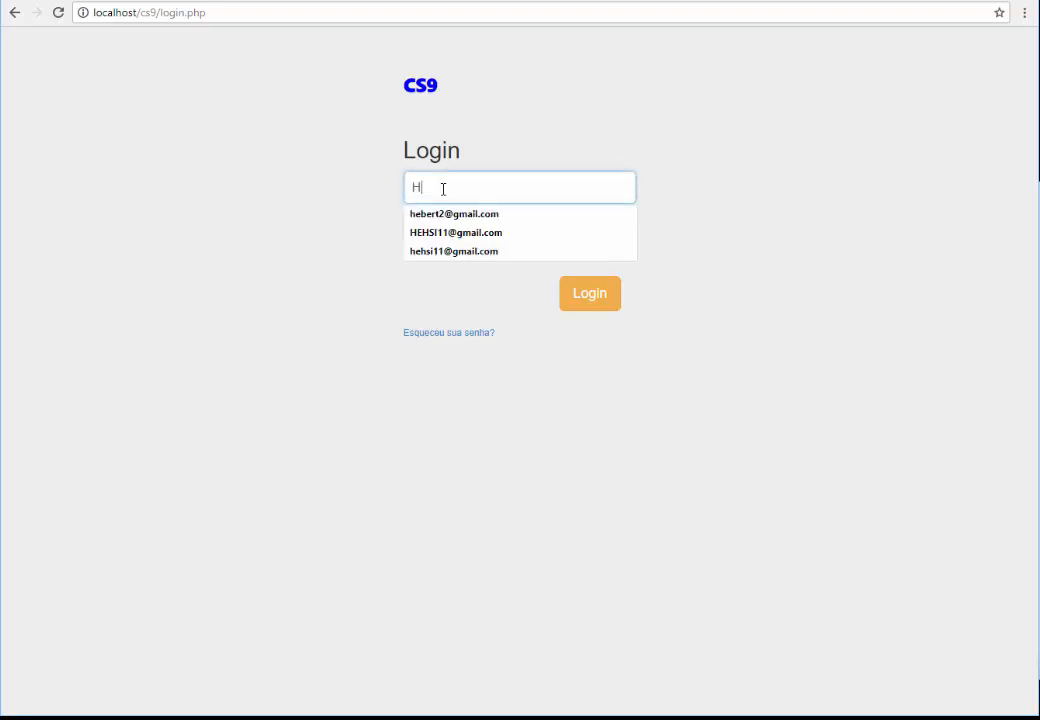
type("E")
key("Down")
key("Return")
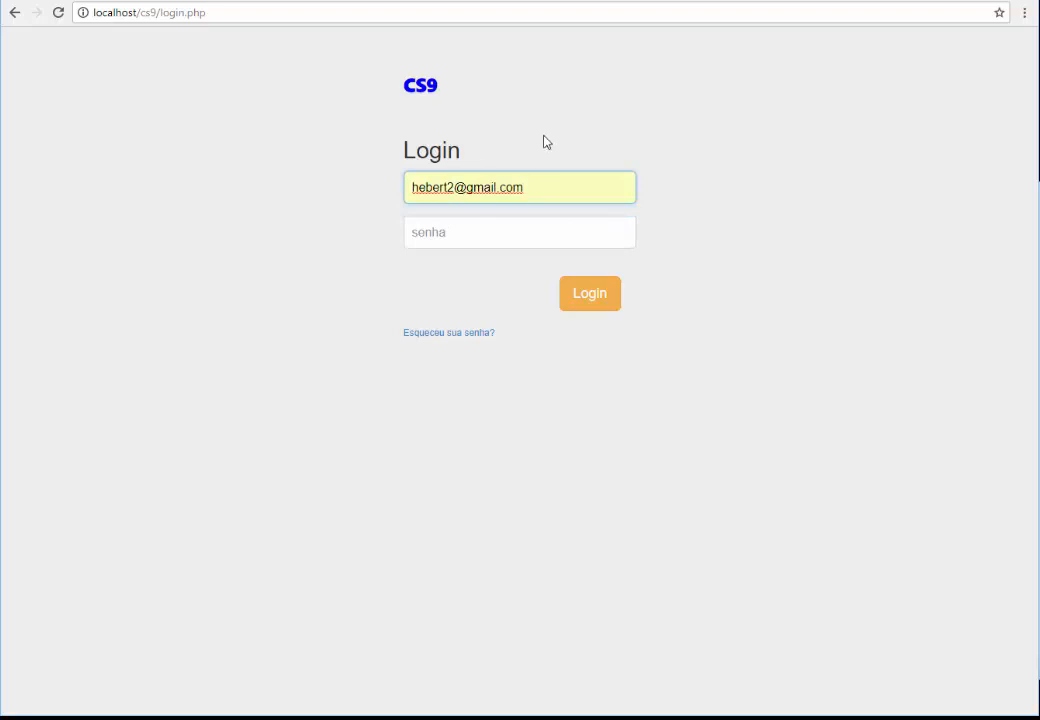
Enter the account password in the senha field and log in to CS9
left_click(455, 241)
type("12")
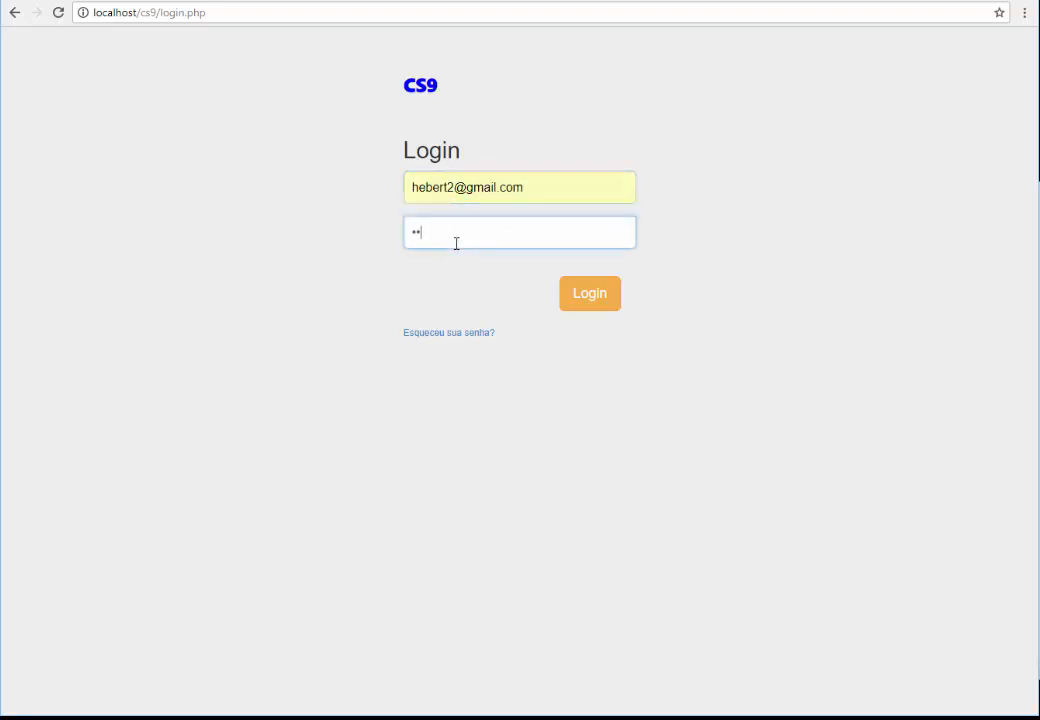
type("3456")
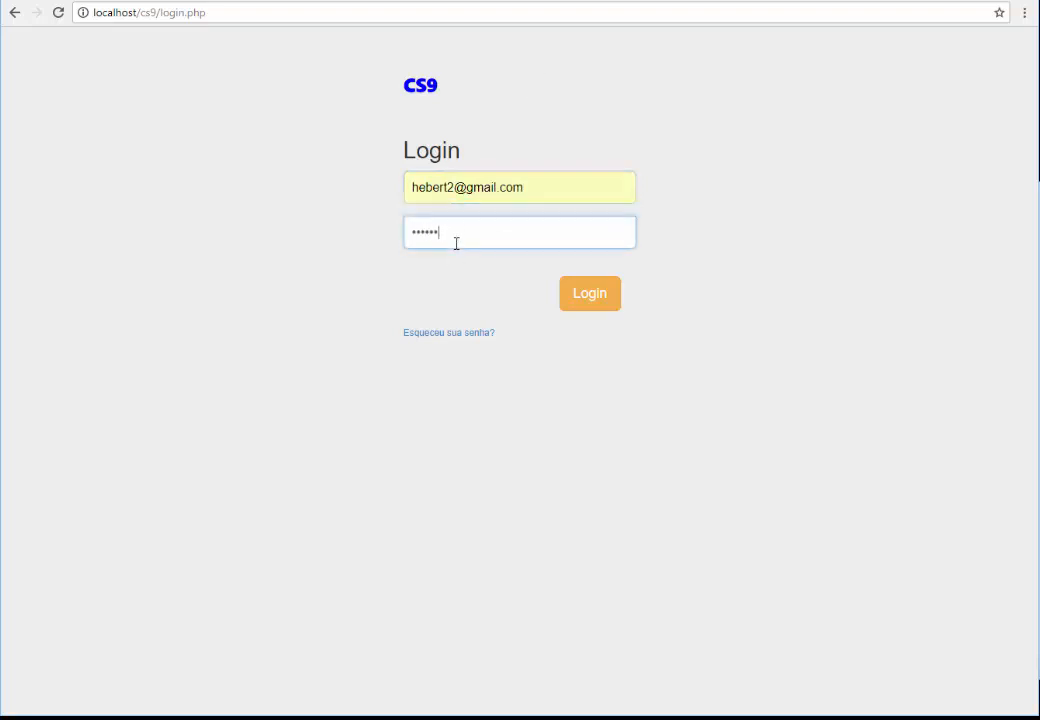
left_click(598, 301)
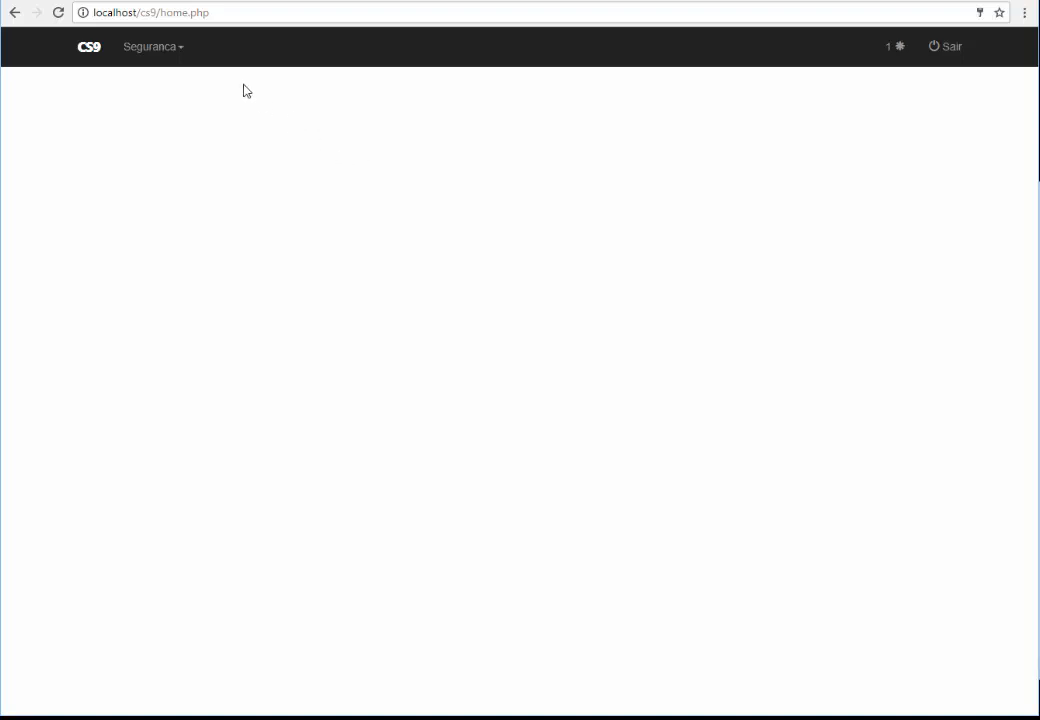
left_click(163, 62)
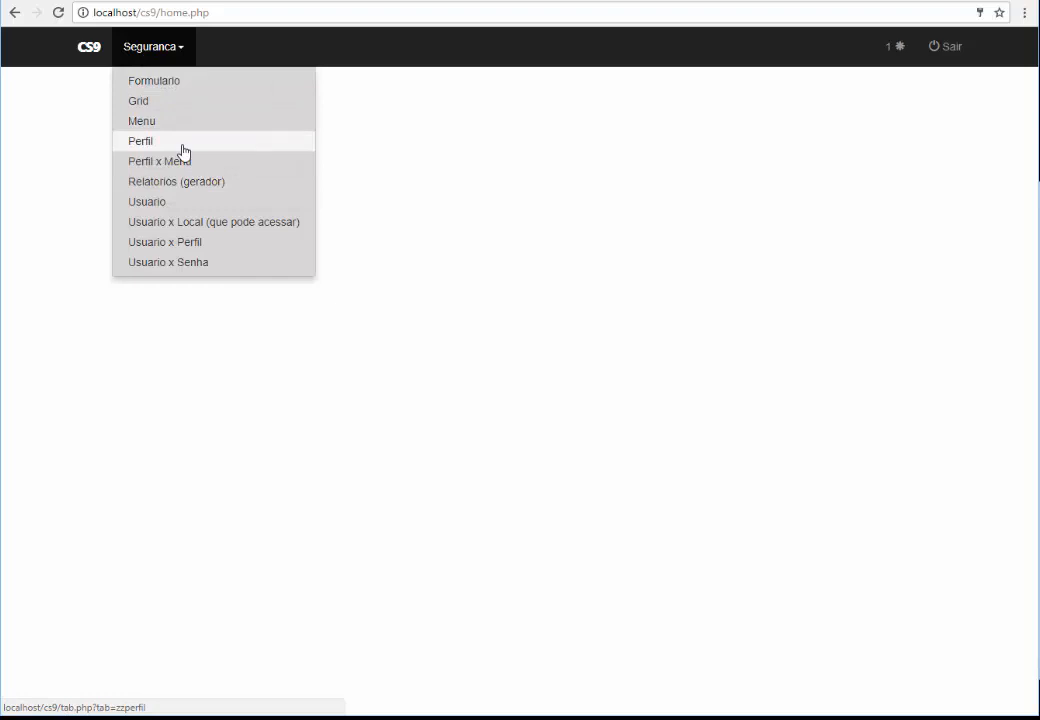
left_click(430, 131)
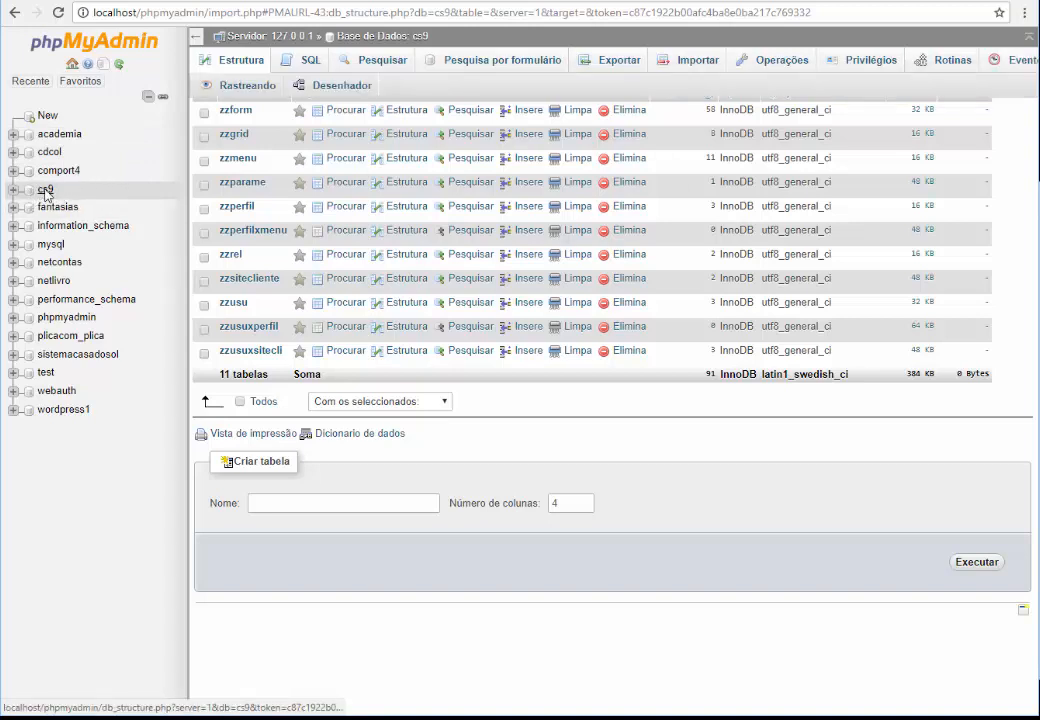
Expand the cs9 database and browse the zzusu table's three user records across all columns
left_click(14, 190)
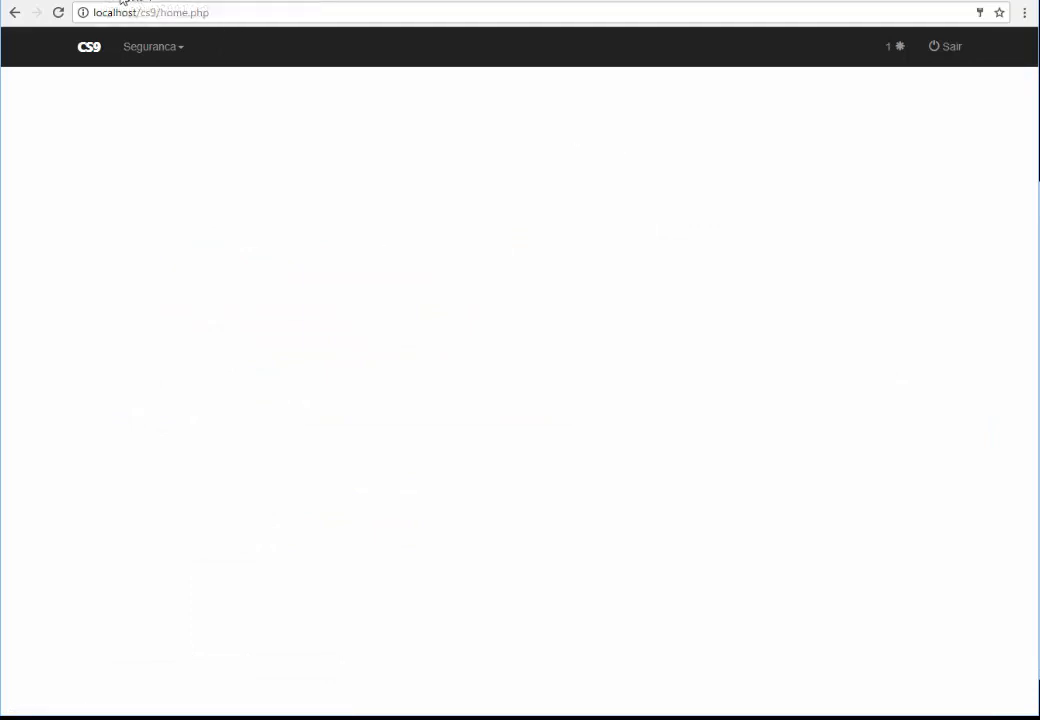
left_click(121, 4)
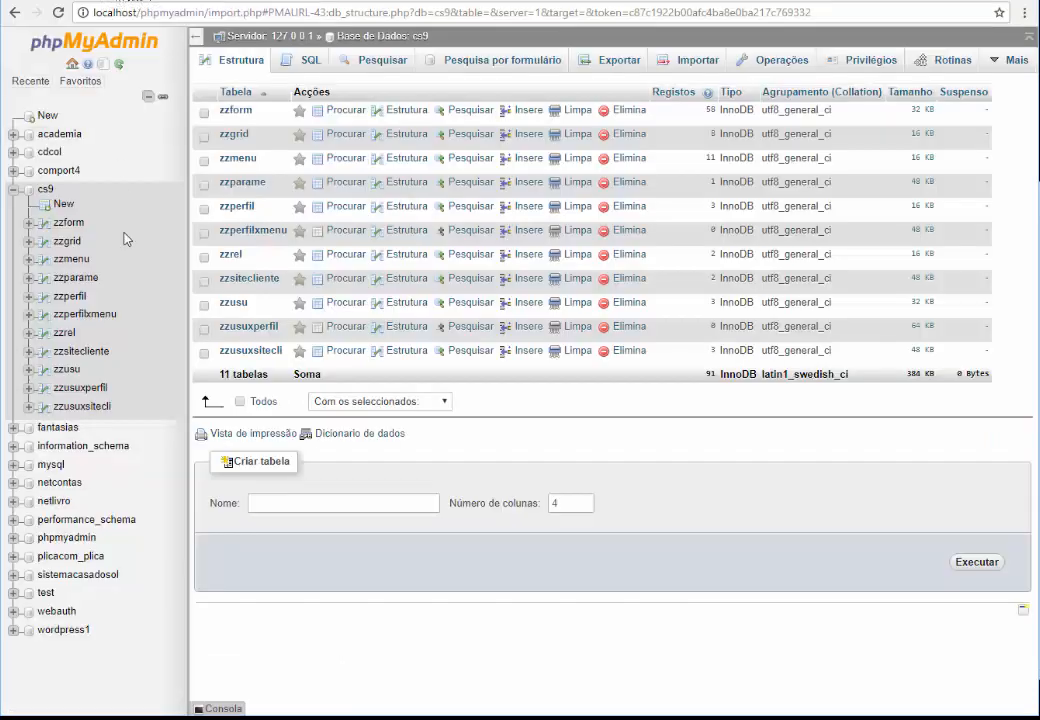
left_click(66, 369)
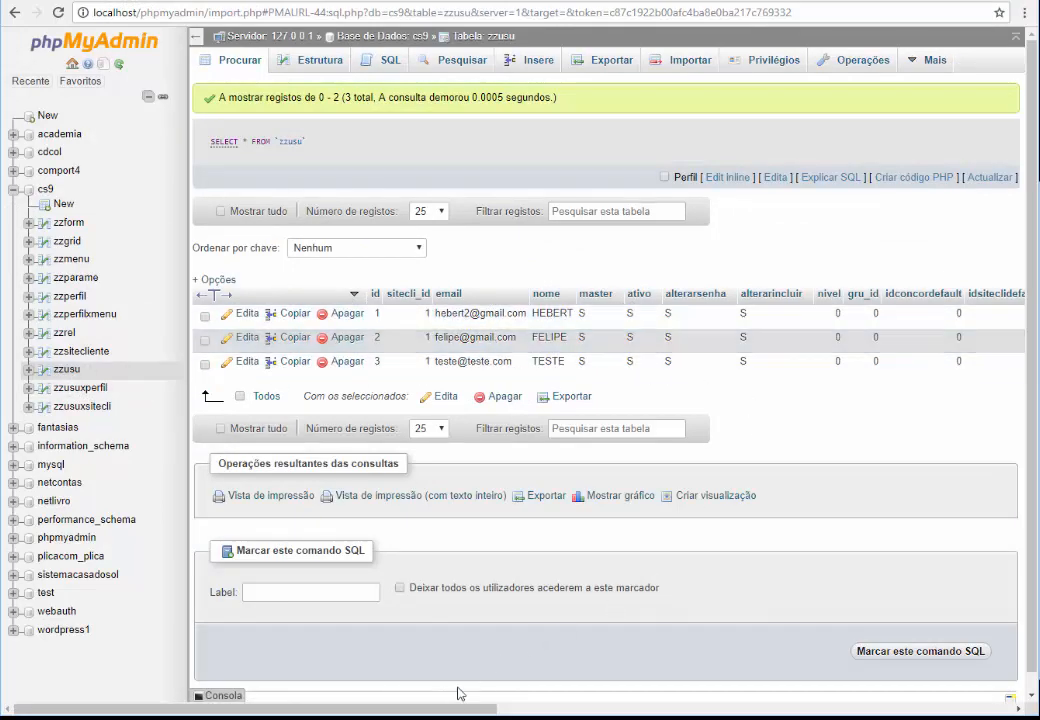
scroll(632, 706, "right", 2)
scroll(632, 706, "right", 10)
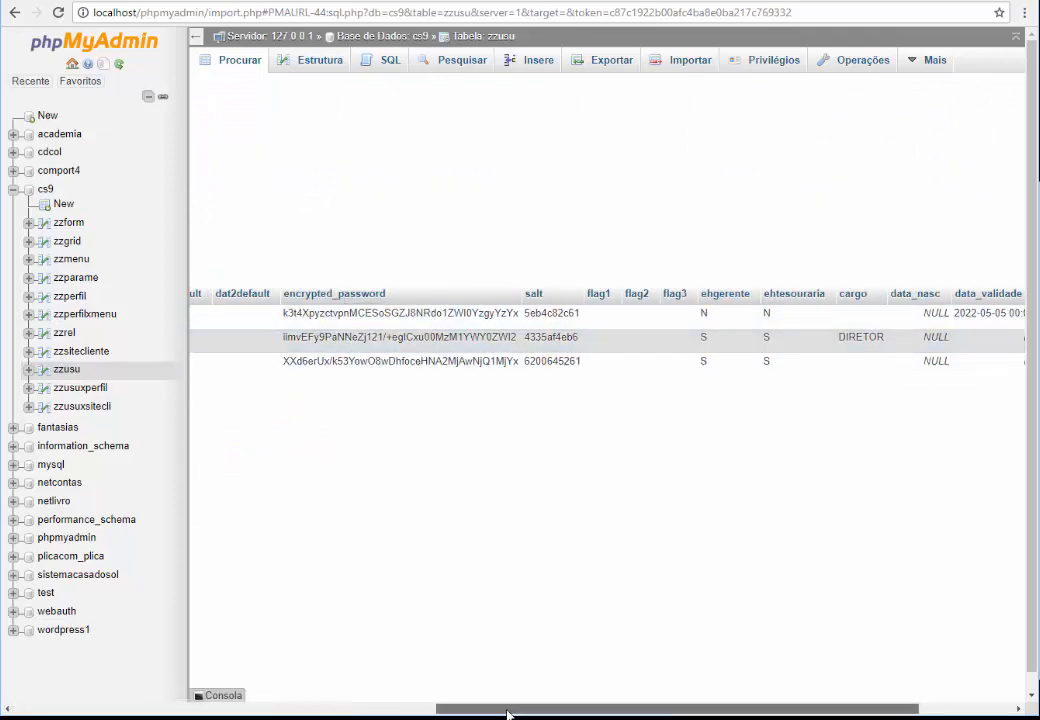
scroll(107, 710, "left", 9)
scroll(107, 710, "left", 4)
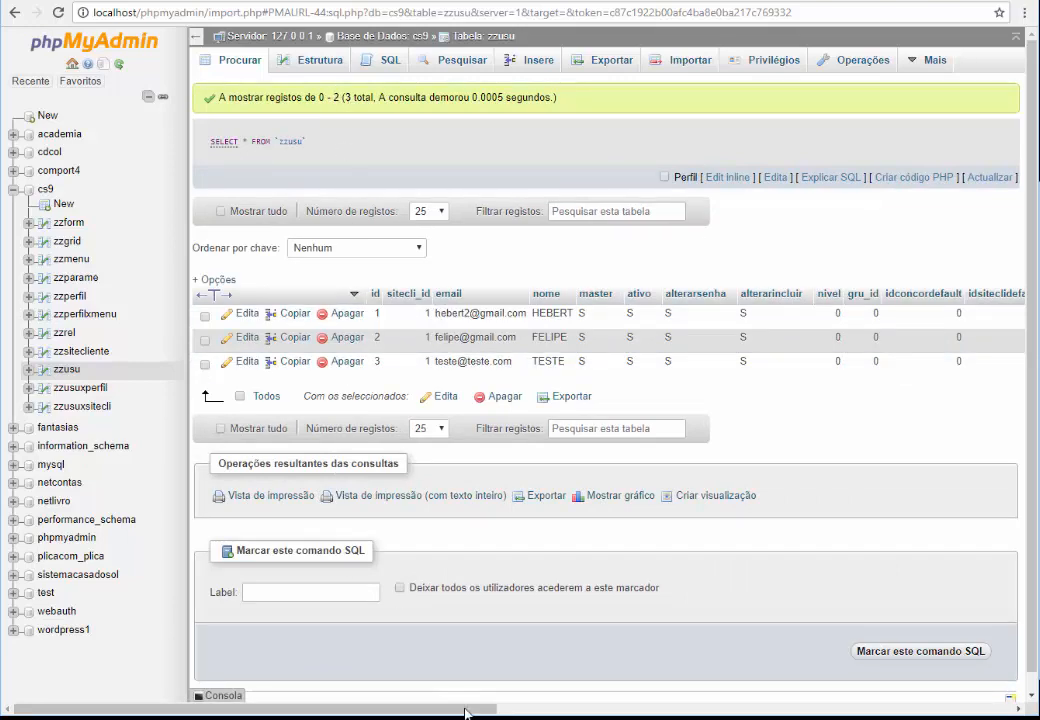
Delete the prerequisites text and the 'Apresentação do Software ZZ' topic line from the lesson notes
left_click(432, 650)
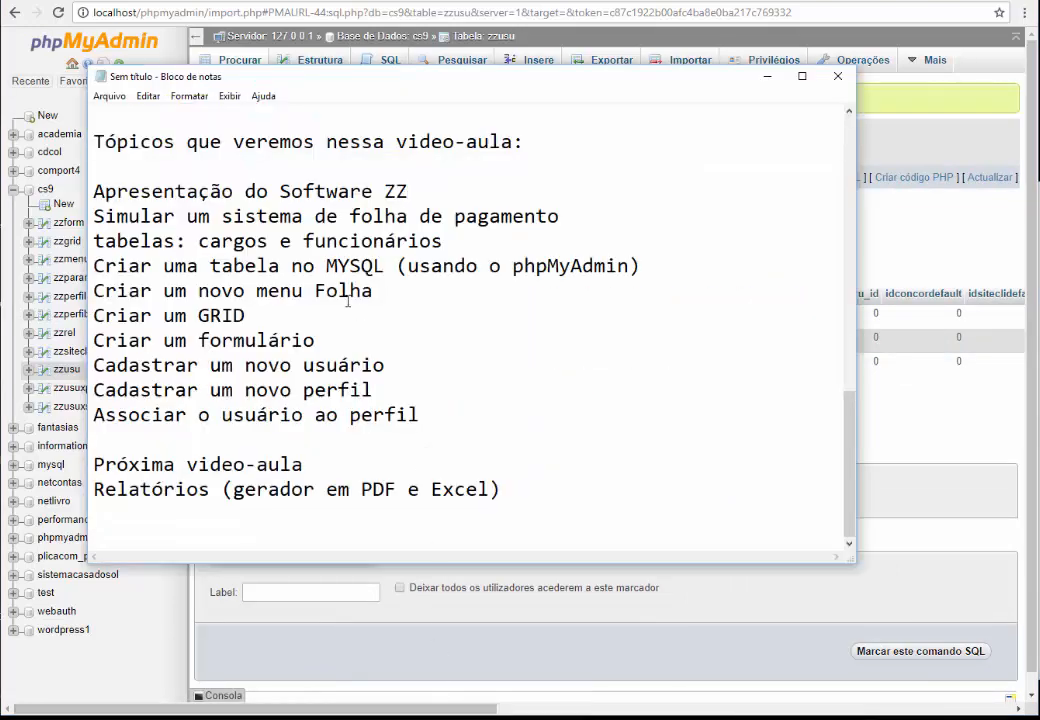
left_click_drag(170, 111, 13, 6)
key("Delete")
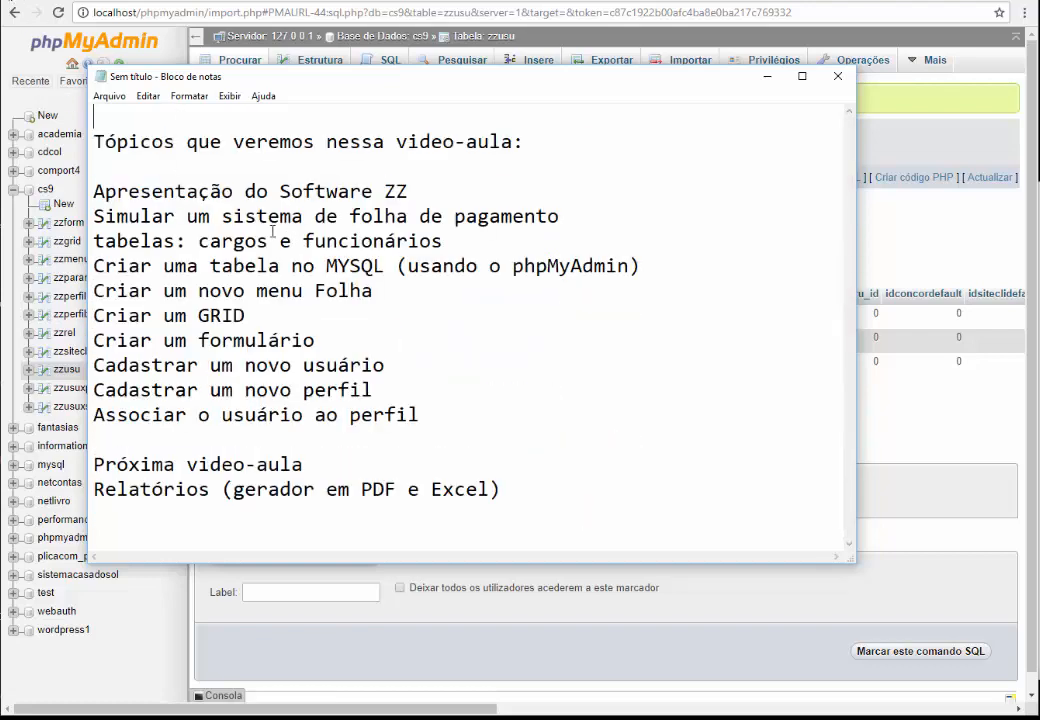
key("Up")
key("Up")
key("Down")
key("shift+End")
key("Delete")
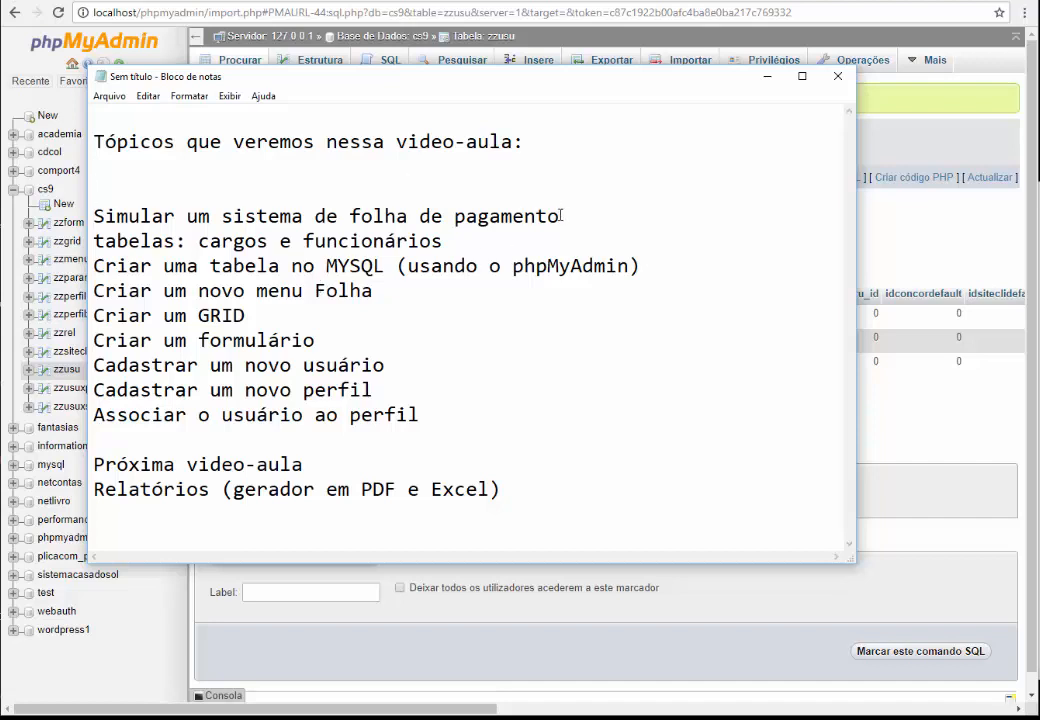
Highlight pagamento, tabelas, cargos and funcionários in the topics, repositioning the notes window
left_click_drag(560, 216, 443, 216)
left_click(137, 241)
double_click(136, 242)
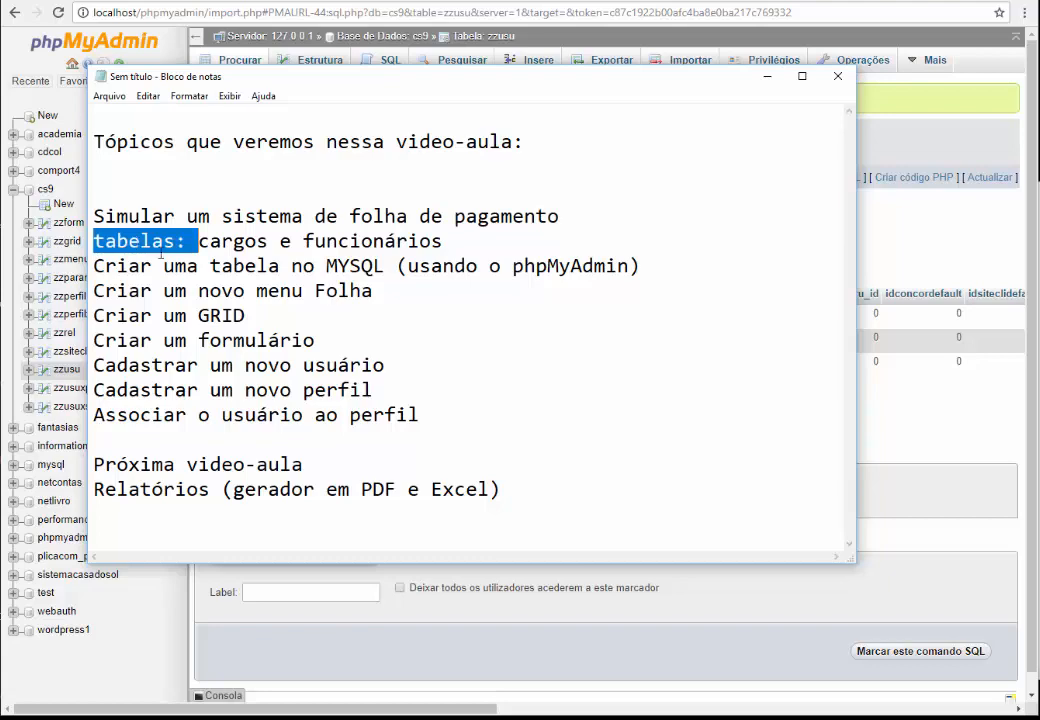
left_click_drag(350, 87, 411, 123)
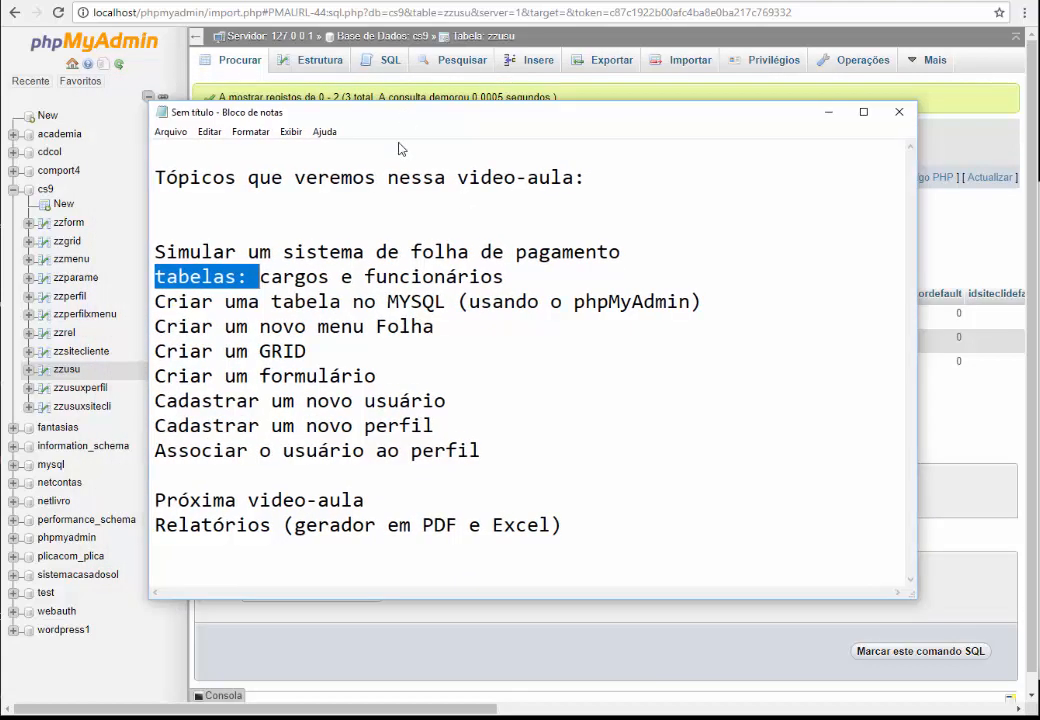
double_click(298, 279)
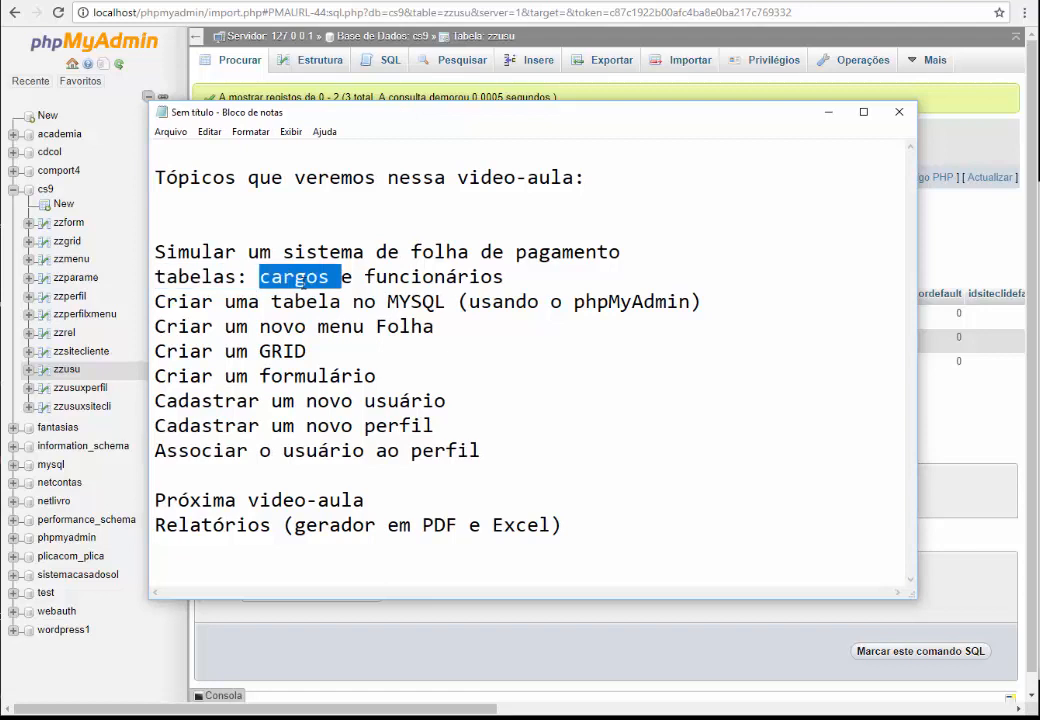
double_click(409, 276)
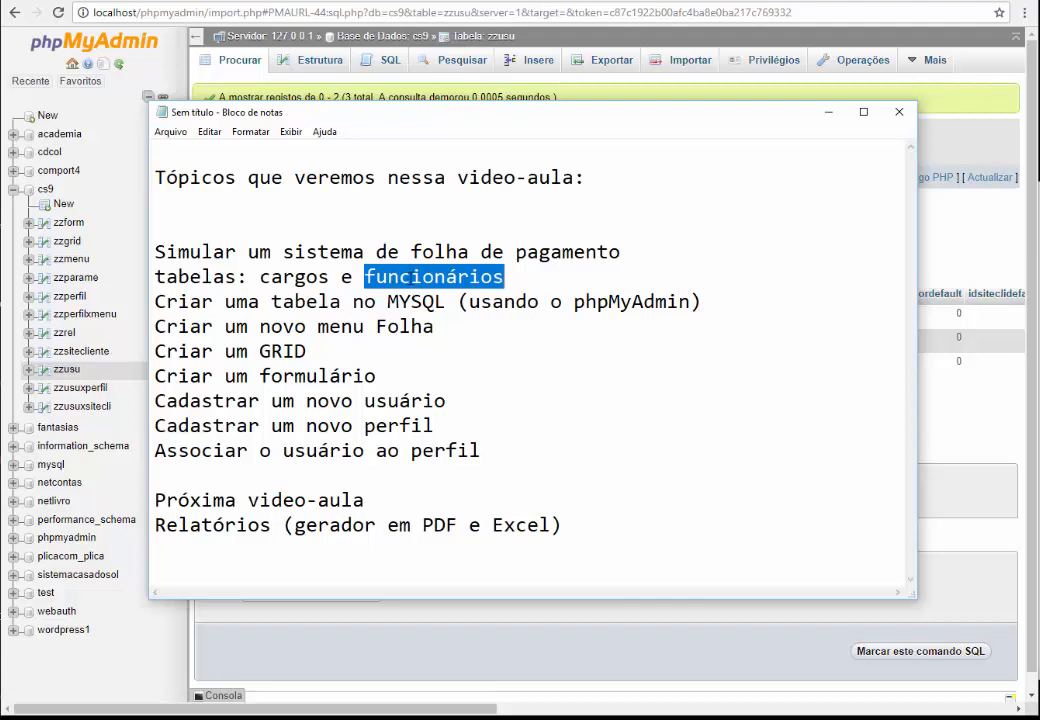
left_click(536, 322)
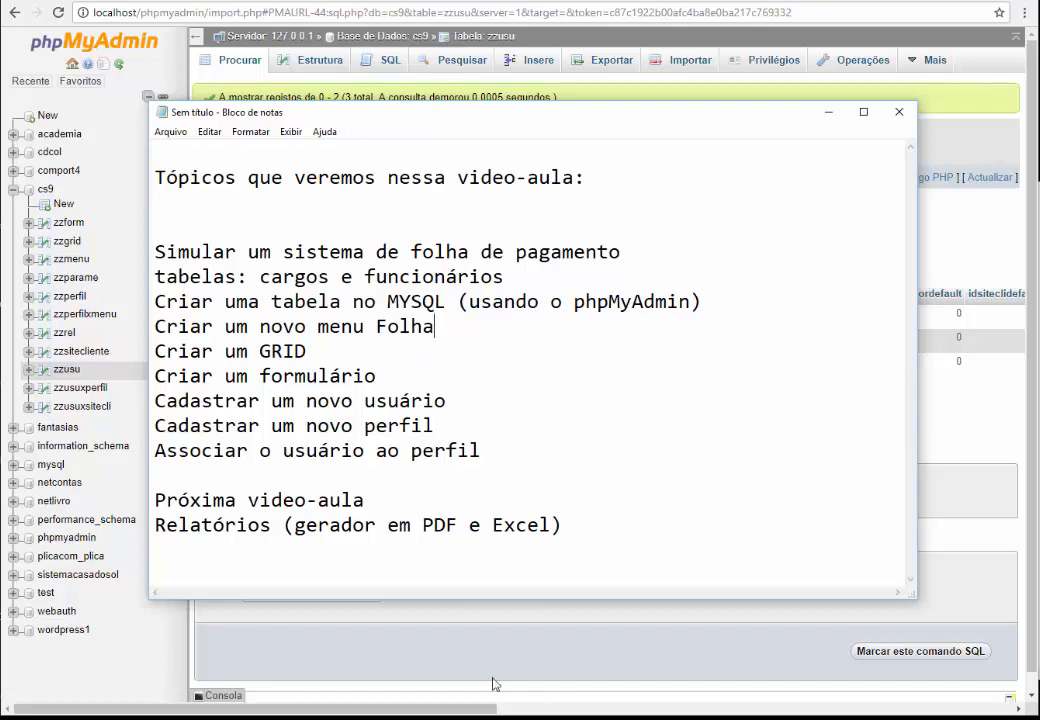
left_click(498, 718)
Arrange the empty note and the topic-list note side by side, with the empty note in front
left_click(548, 700)
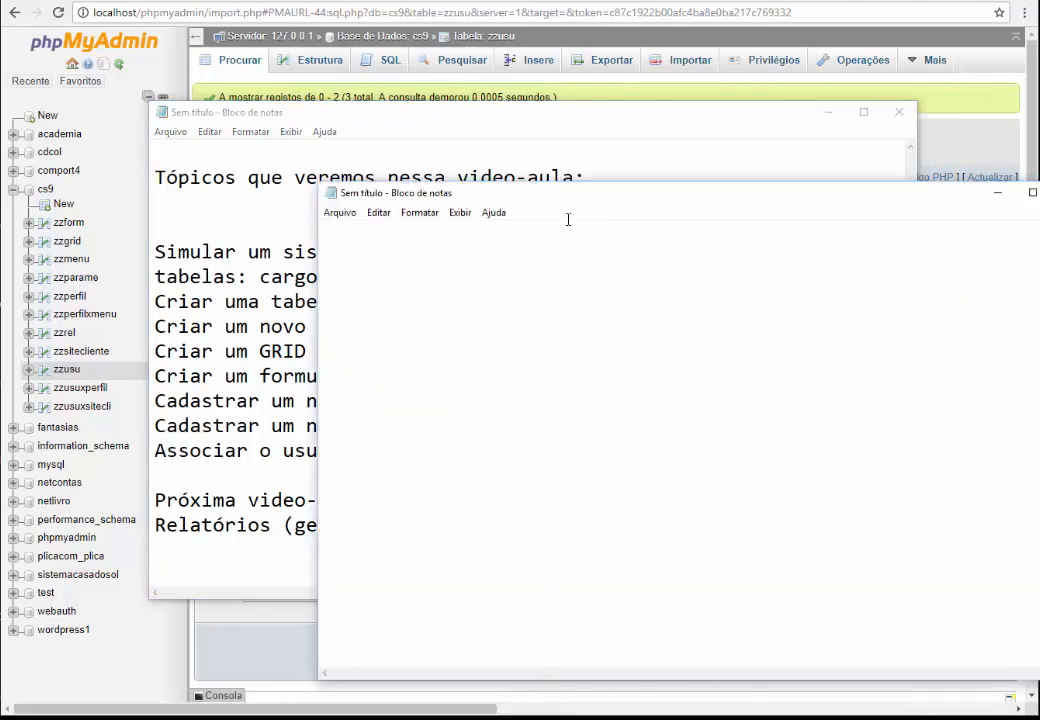
left_click_drag(566, 185, 515, 166)
left_click(518, 118)
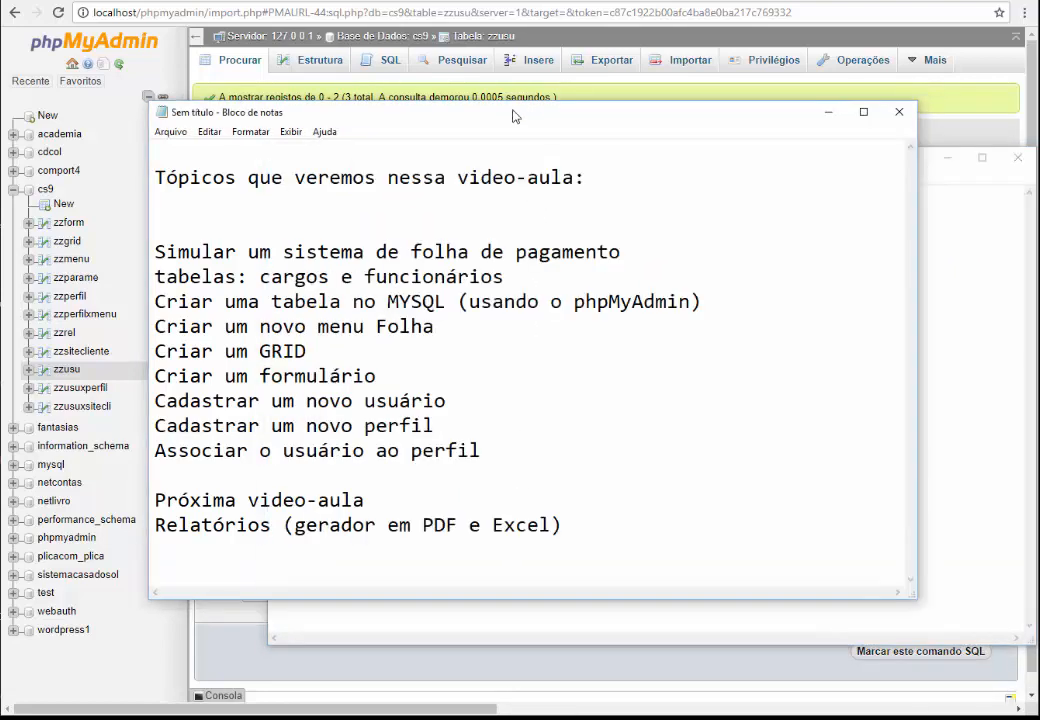
left_click_drag(518, 118, 435, 119)
left_click(868, 274)
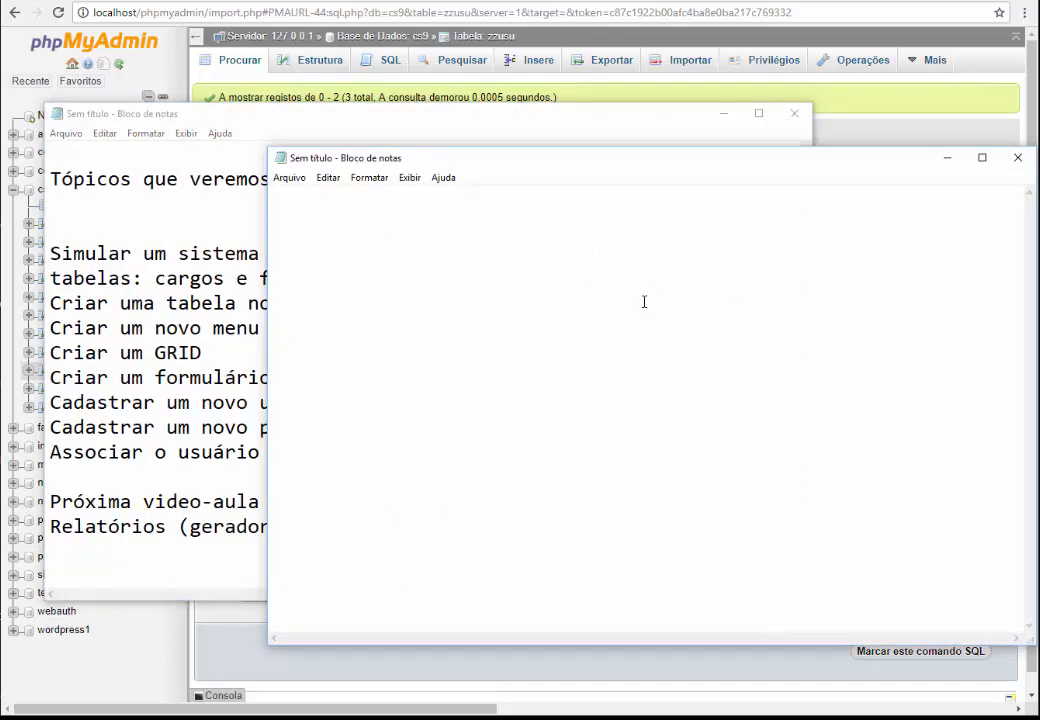
Type MYSQL and a 'CREATE TABLE nomedatabela ( )' skeleton in the empty note
type("MYSQL")
key("Return")
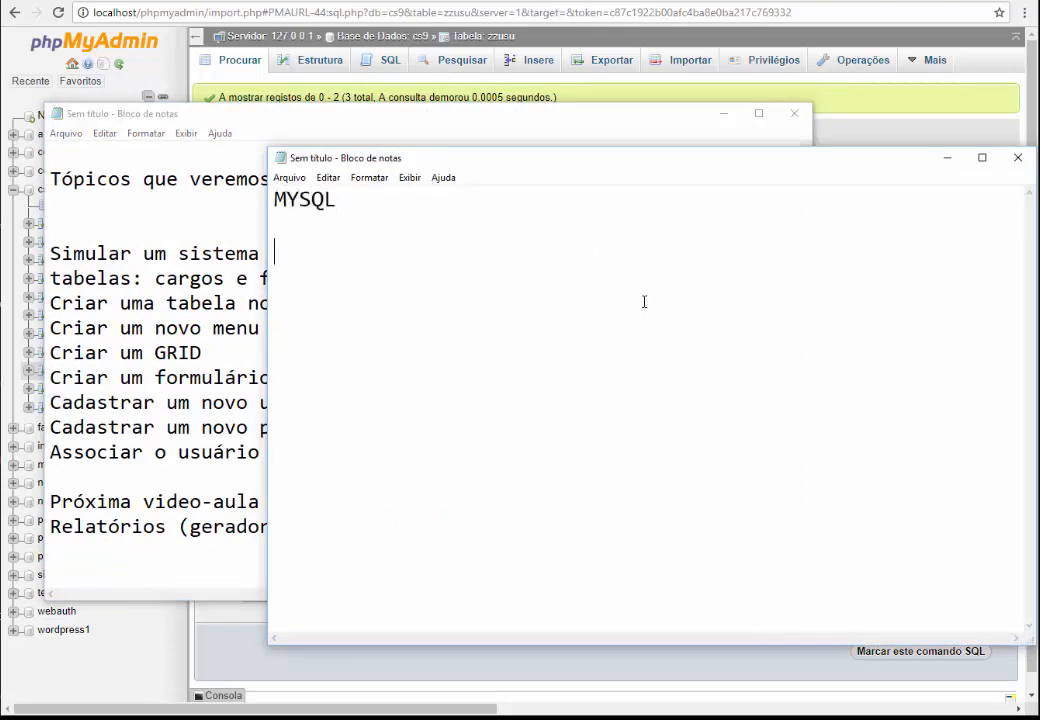
type("CREATE ")
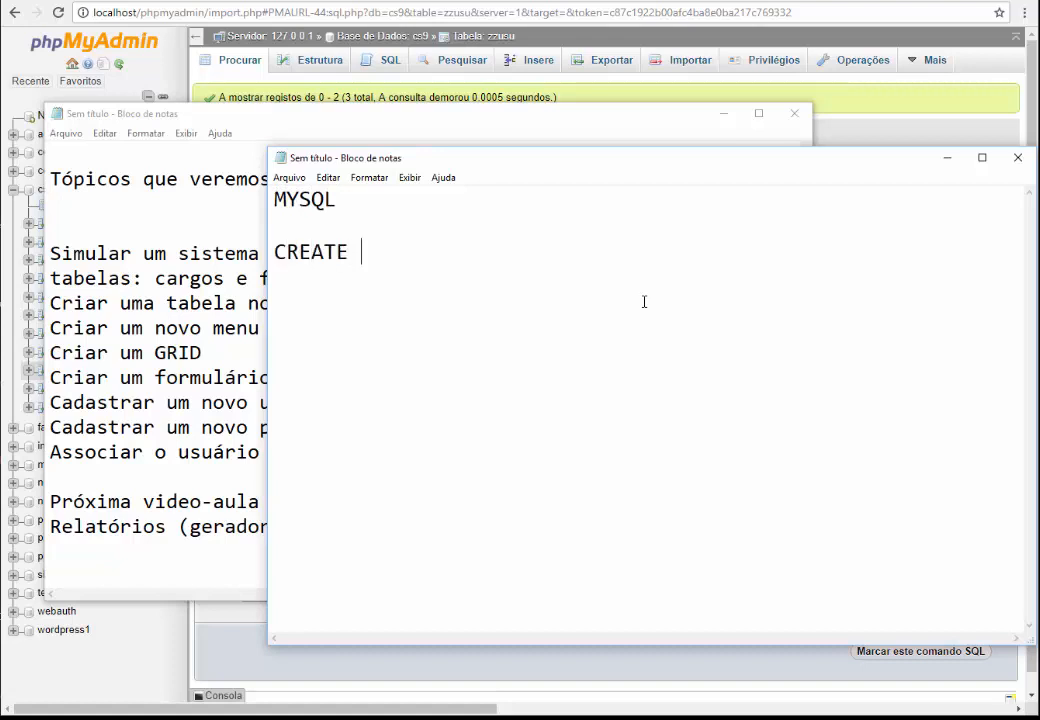
type("TABLE n")
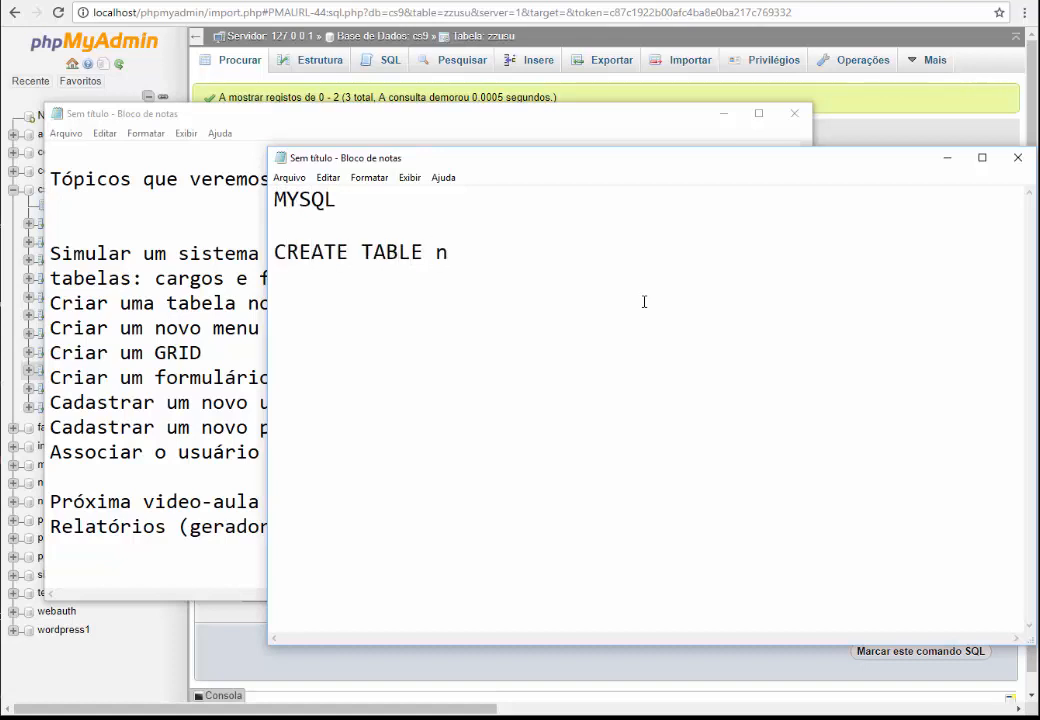
type("omedatabela (")
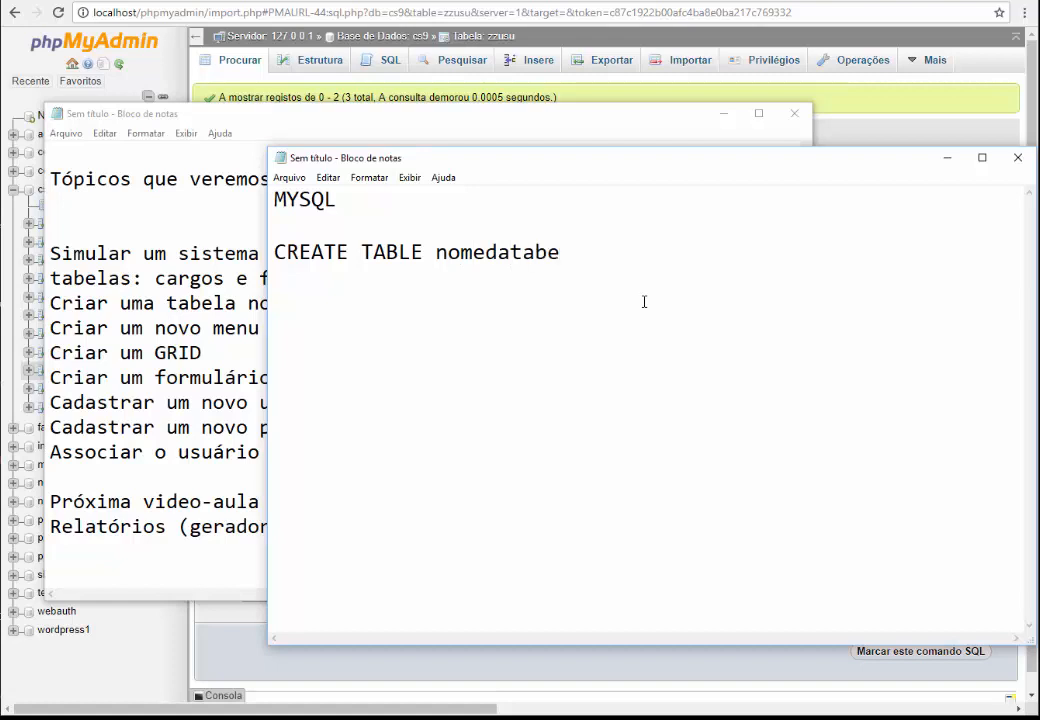
key("Return")
key("Return")
key("Return")
key("Return")
key("Return")
key("Return")
key("Return")
type("}")
key("BackSpace")
type(")")
left_click(357, 309)
left_click_drag(274, 224, 327, 442)
left_click(341, 346)
Rename the table to clientes and add a 'nome TIPO detalhes' placeholder column line
double_click(483, 252)
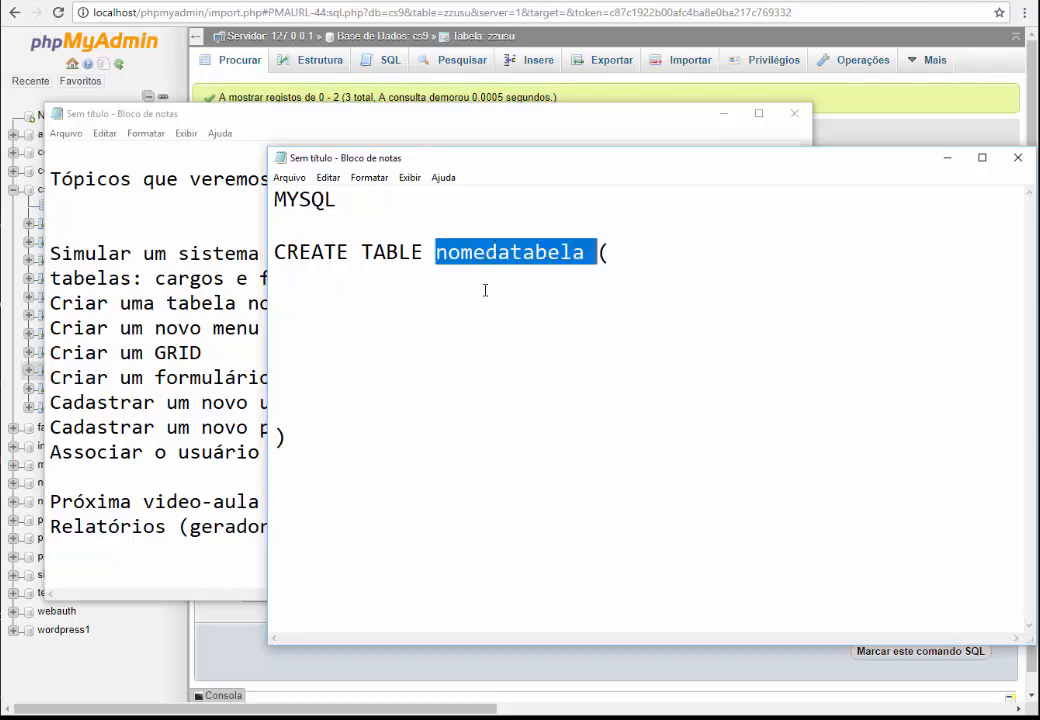
type("clientes")
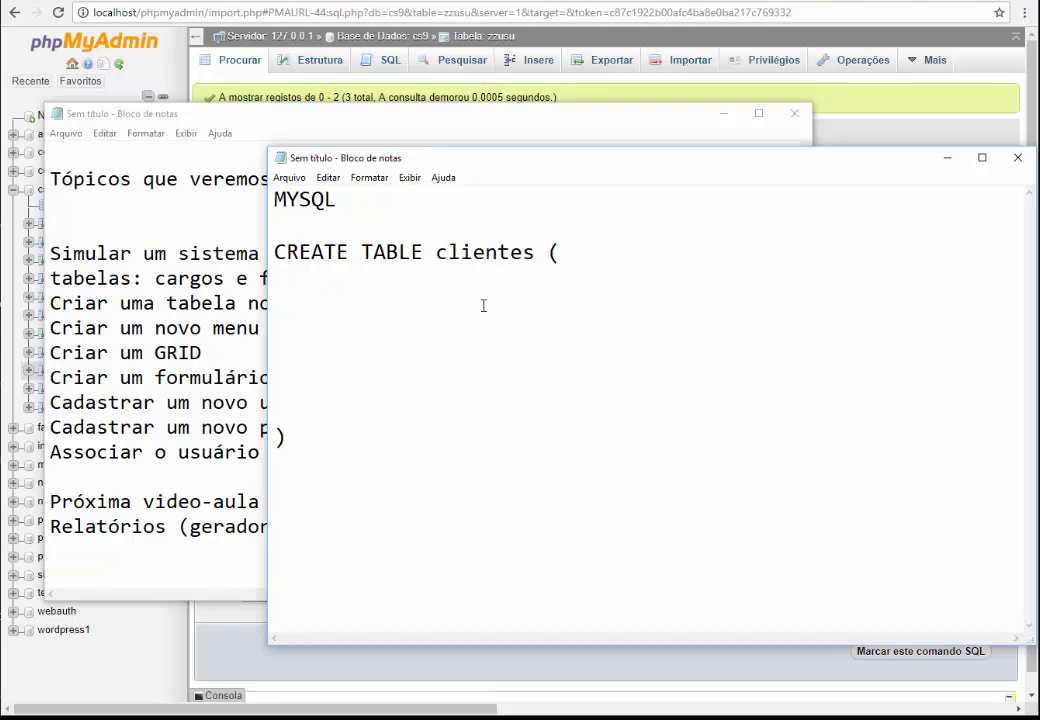
key("Delete")
key("Delete")
type("nome")
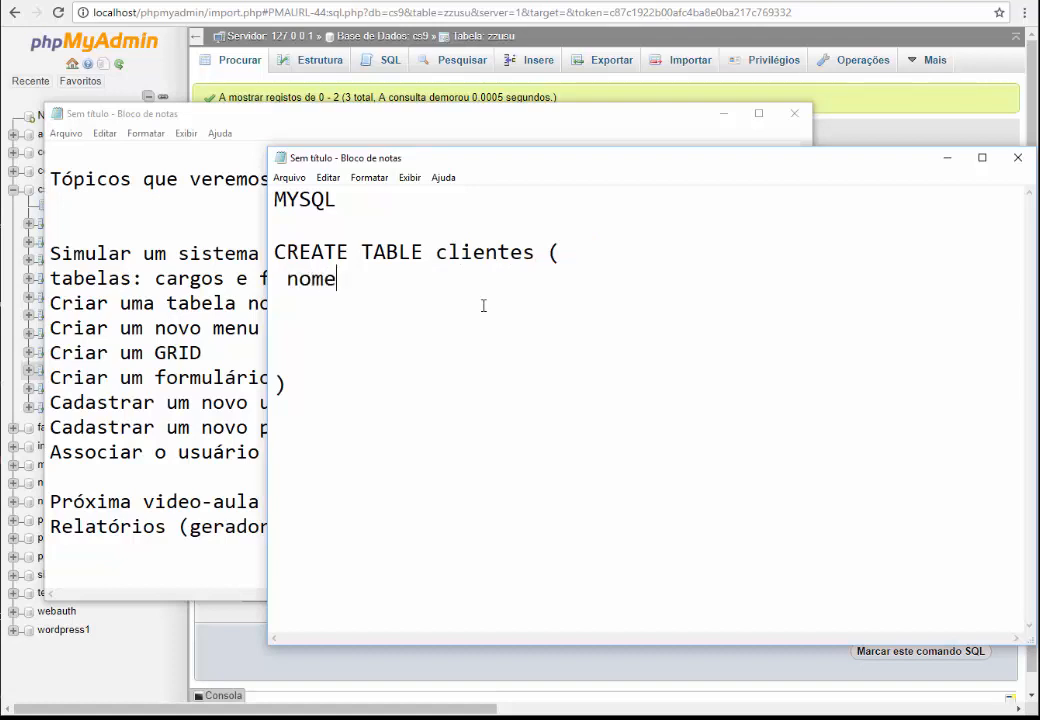
type(" TIPO")
type("detalhes")
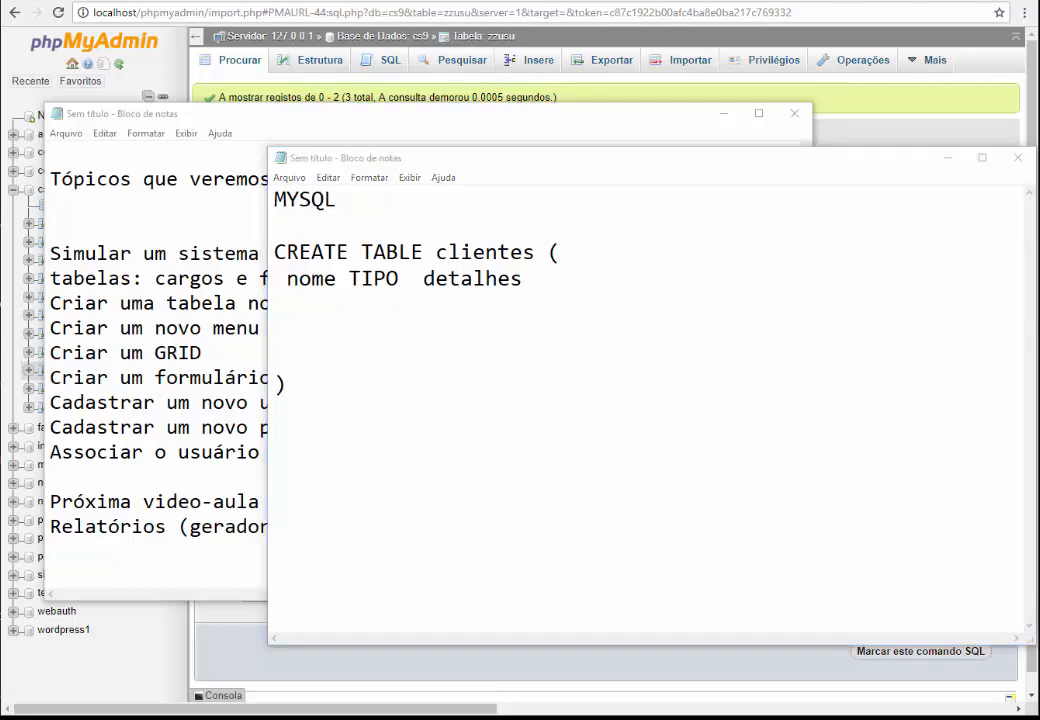
Paste the MySQL types list below the statement and point out INT, VARCHAR, NUMERIC and DATE
left_click(275, 455)
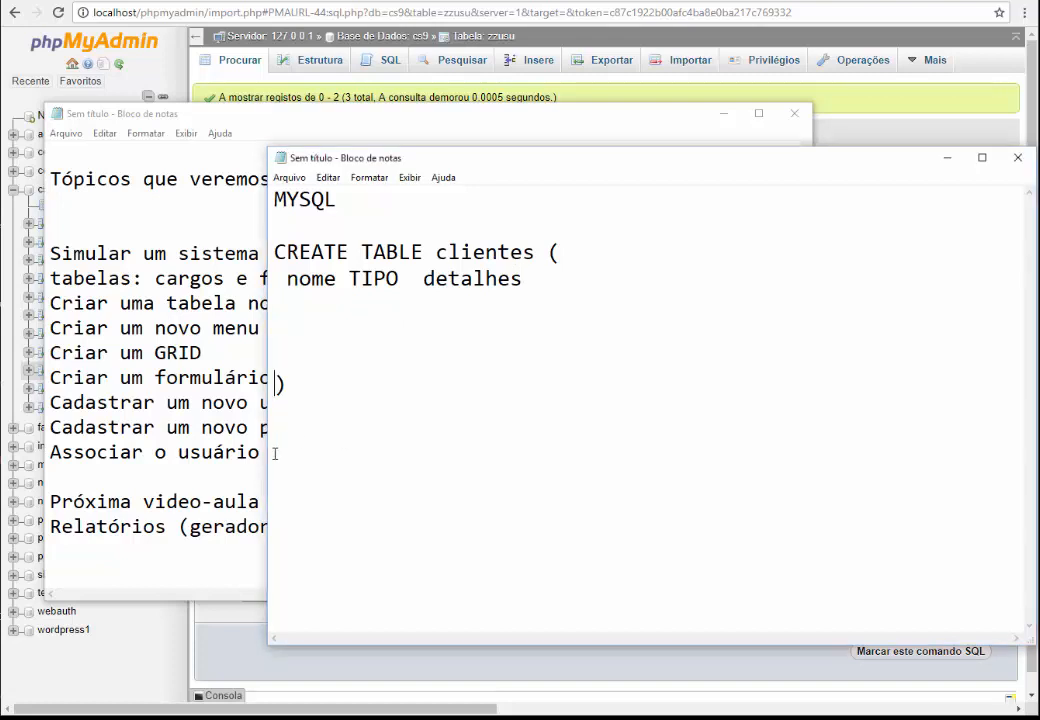
left_click(340, 433)
key("Return")
key("ctrl+v")
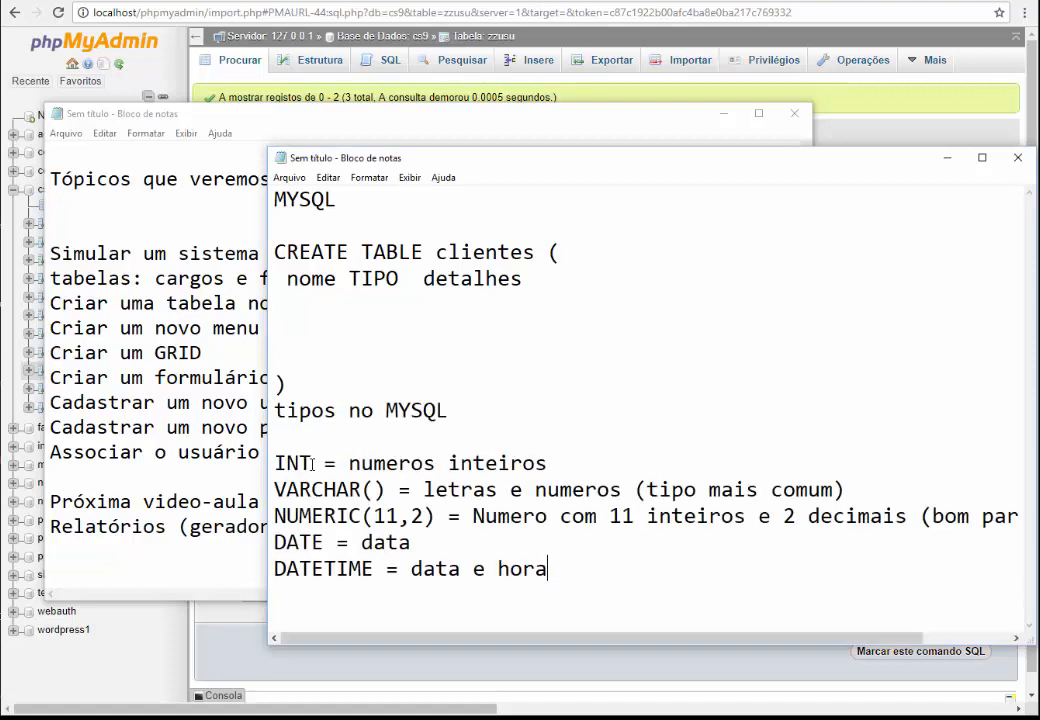
left_click_drag(312, 463, 274, 463)
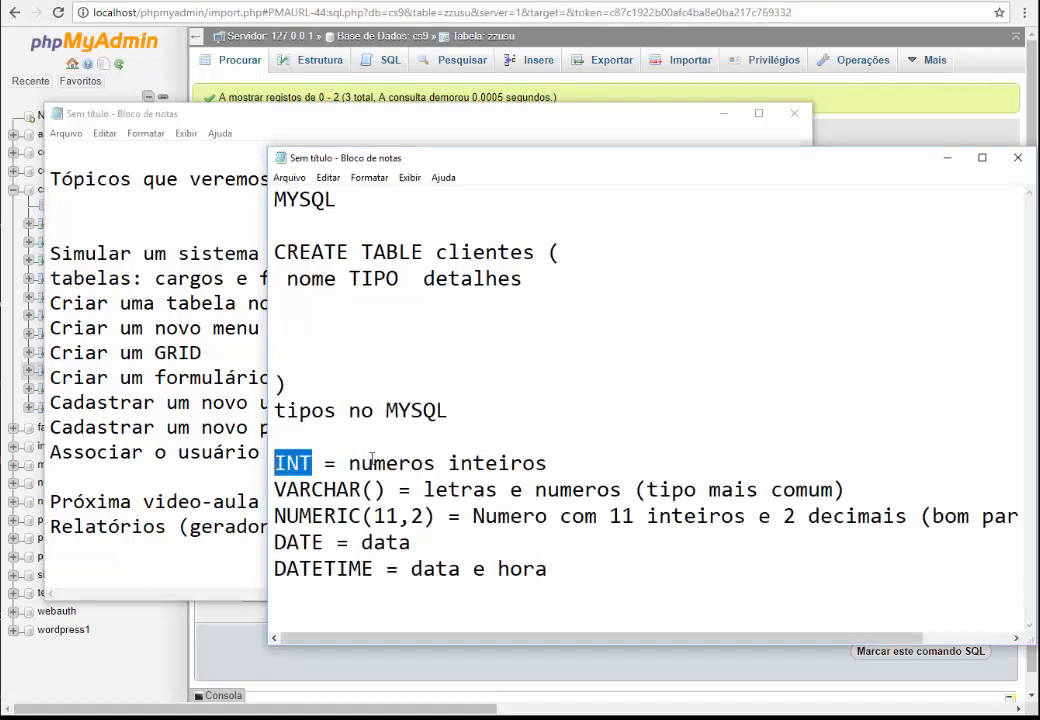
left_click_drag(372, 463, 497, 463)
left_click_drag(348, 489, 287, 489)
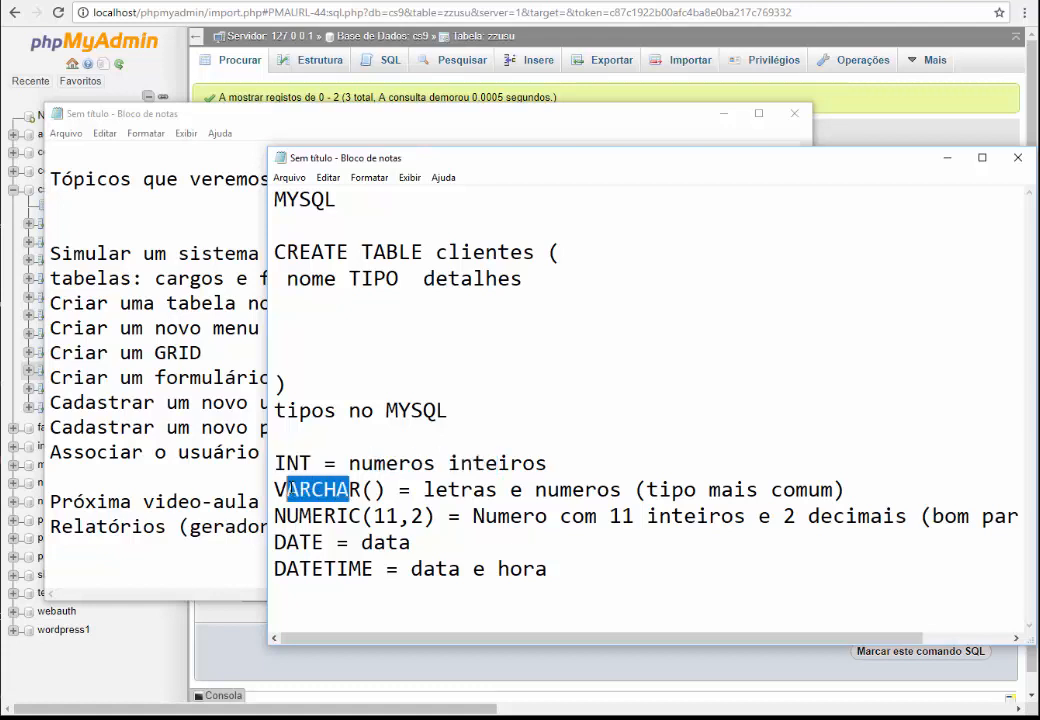
left_click_drag(336, 516, 311, 516)
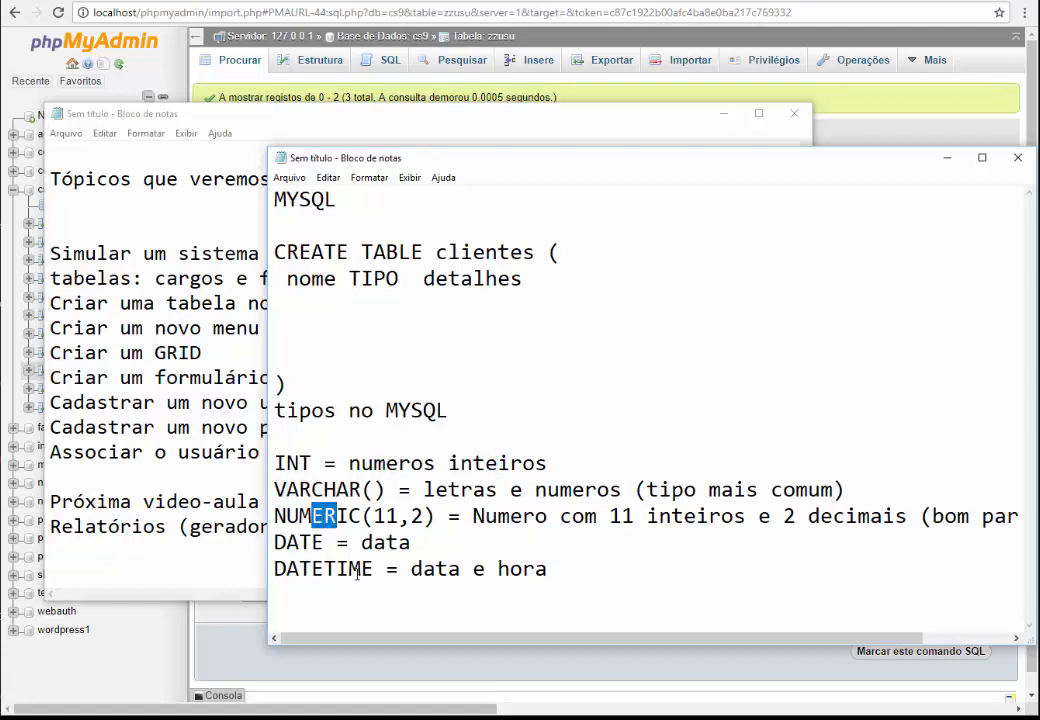
left_click_drag(445, 550, 394, 542)
left_click(485, 515)
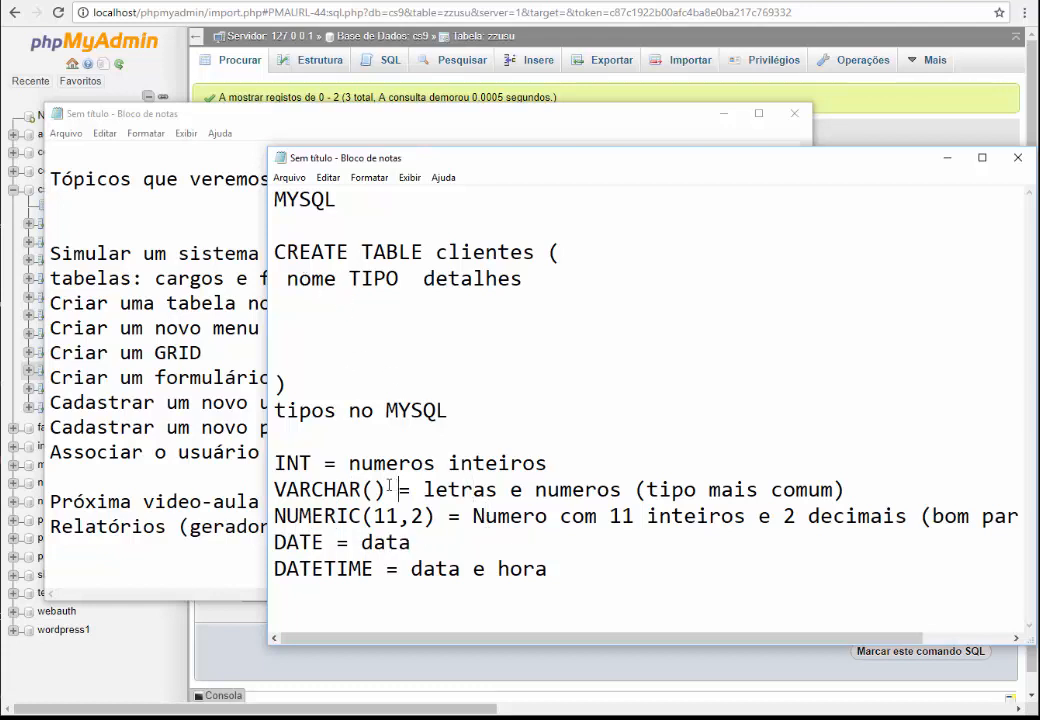
Define the nome column as VARCHAR(60) NOT NULL, using VARCHAR() copied from the types list
left_click_drag(399, 488, 257, 484)
key("ctrl+c")
left_click_drag(348, 278, 472, 278)
key("ctrl+v")
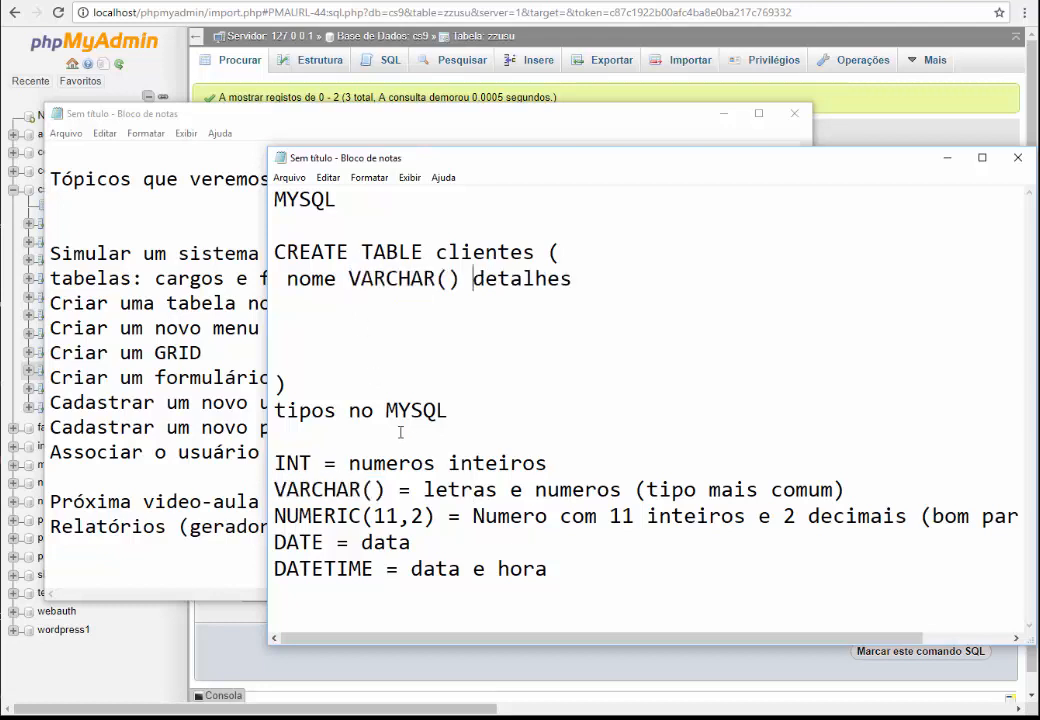
key("Left")
key("Left")
type("60")
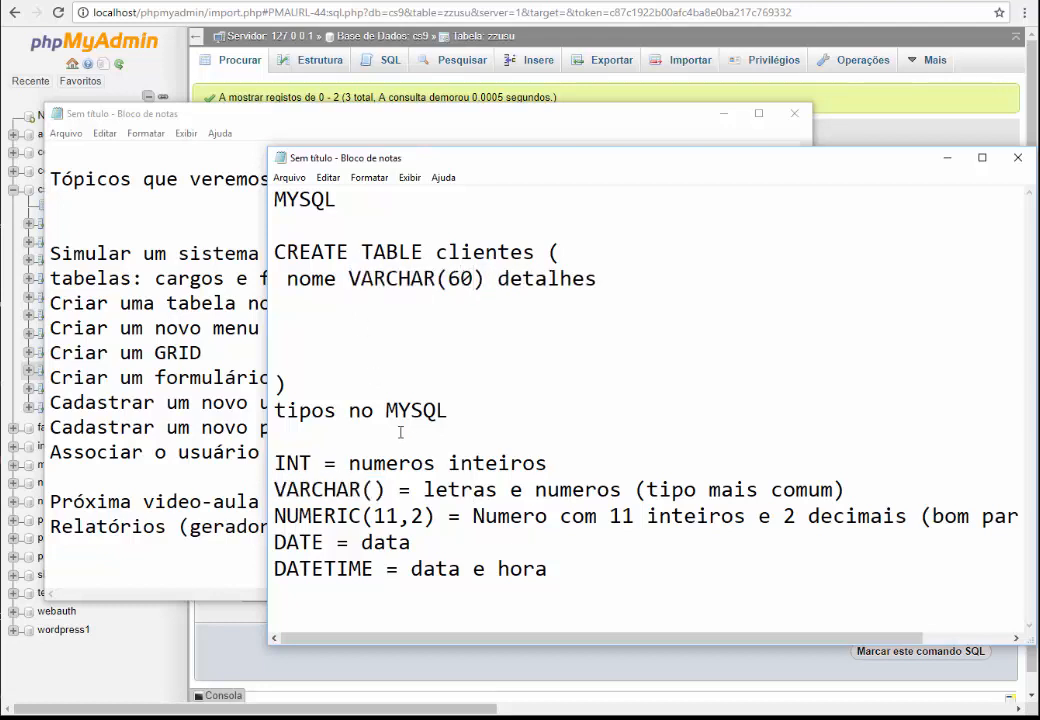
key("Right")
key("Right")
key("shift+End")
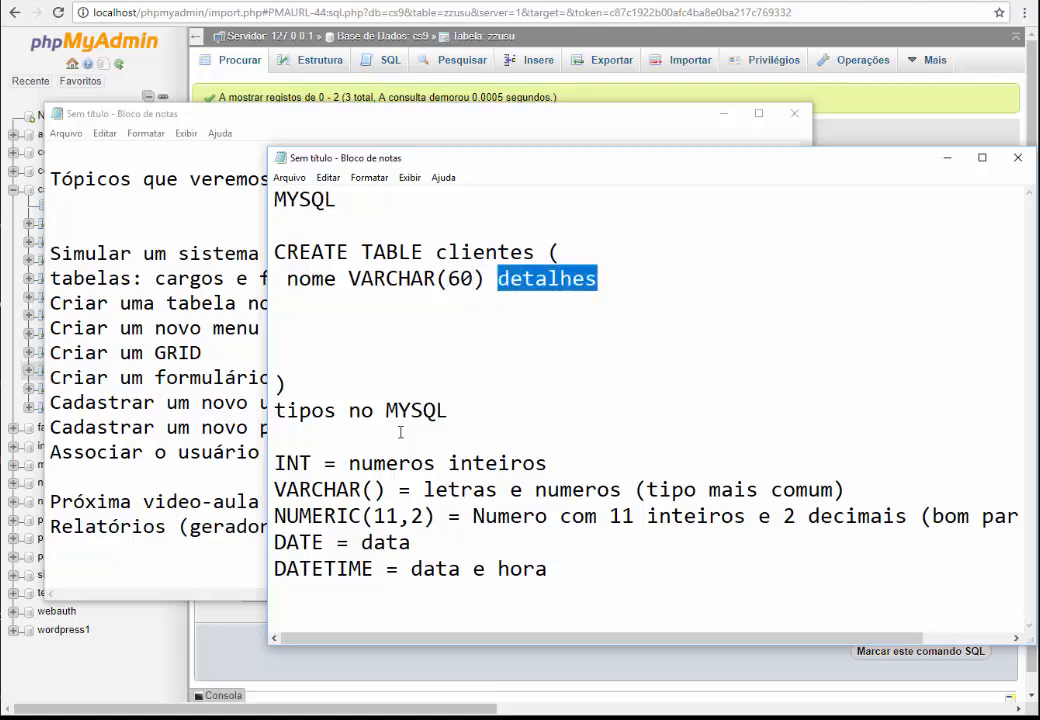
type("NOT")
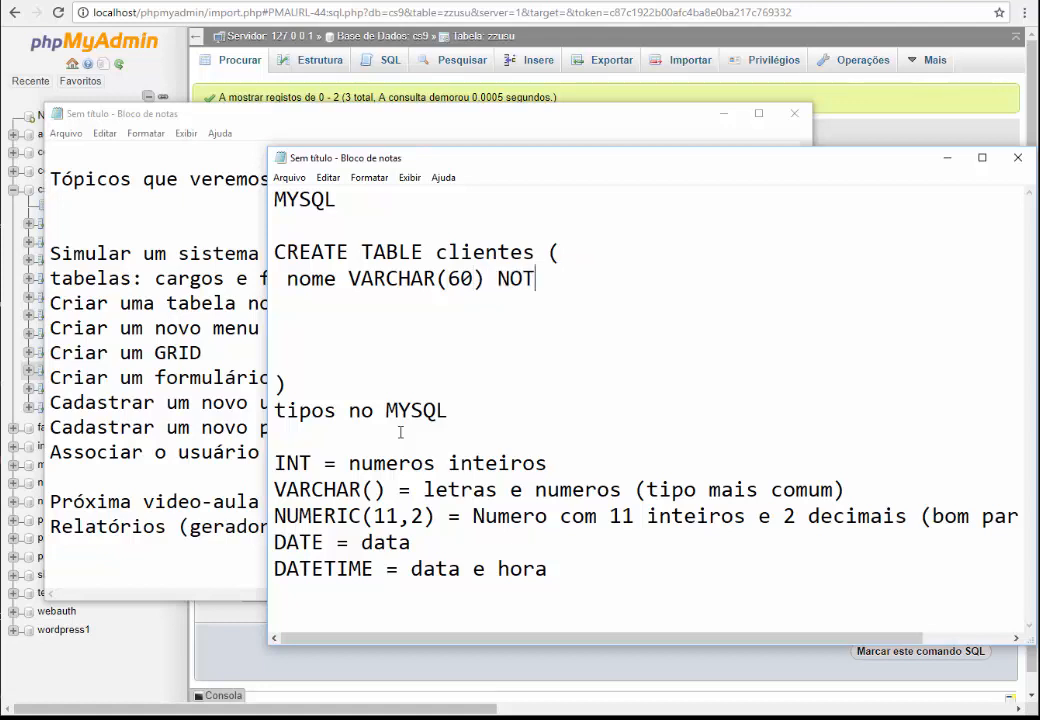
type(" NULL,")
key("Delete")
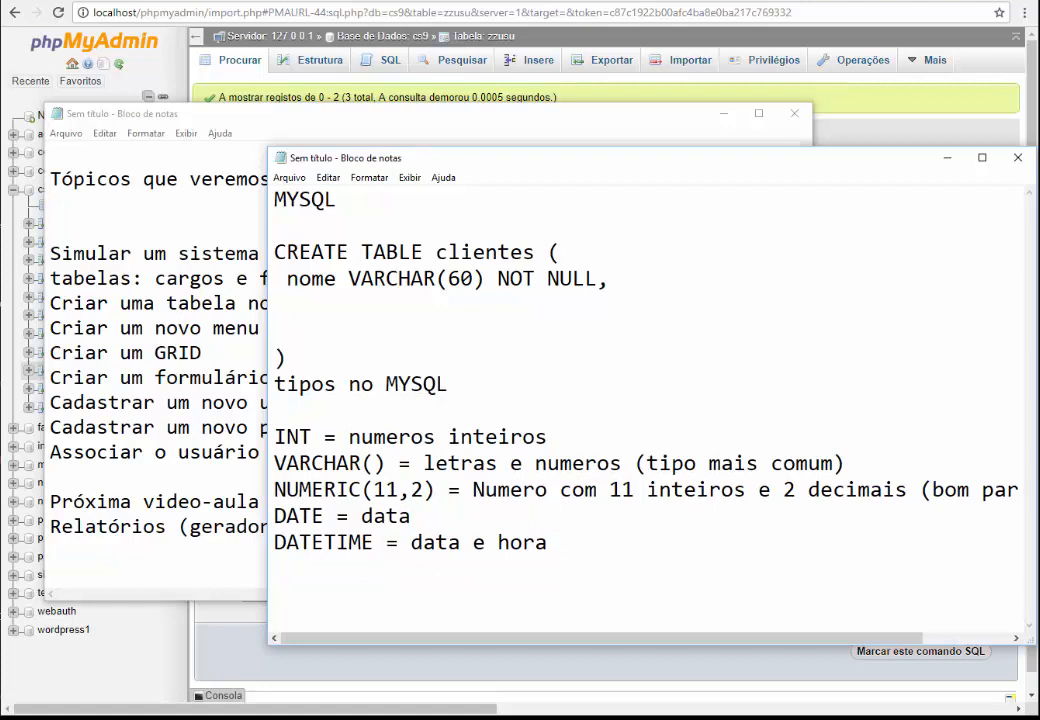
Add an endereco VARCHAR(60) NOT NULL, column line below nome
type("endereco VARCHAR()")
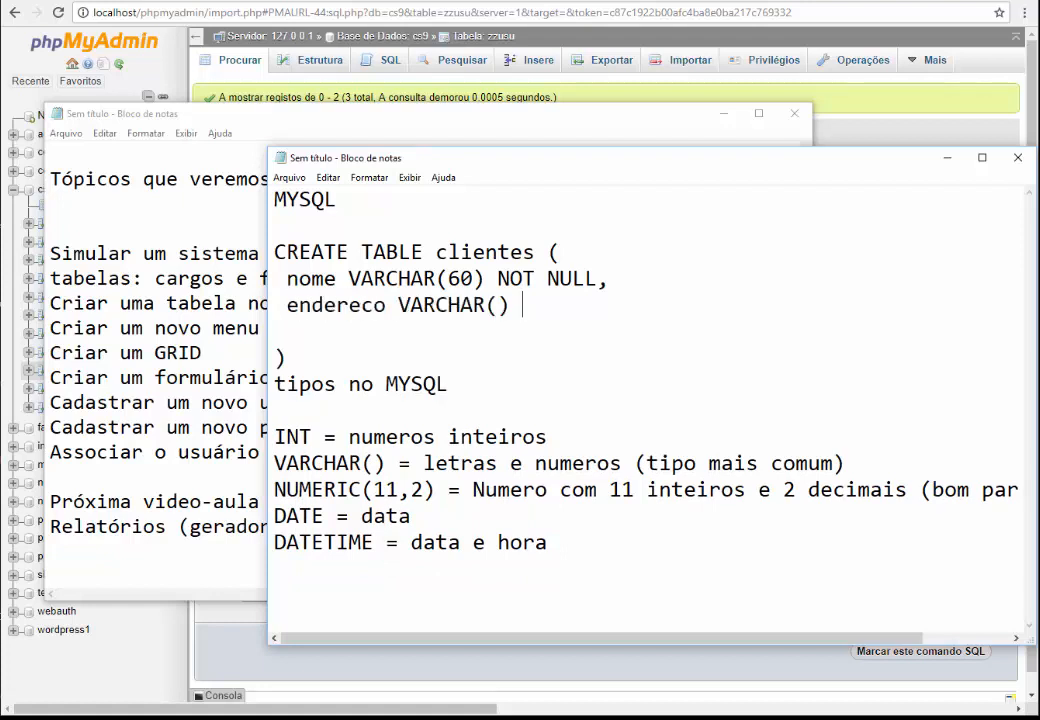
key("Left")
type("60")
key("Up")
key("Left")
key("Left")
key("Left")
key("Left")
key("Left")
key("shift+End")
key("ctrl+c")
key("Down")
key("ctrl+v")
Duplicate the endereco line and rename the copy to cidade
key("Return")
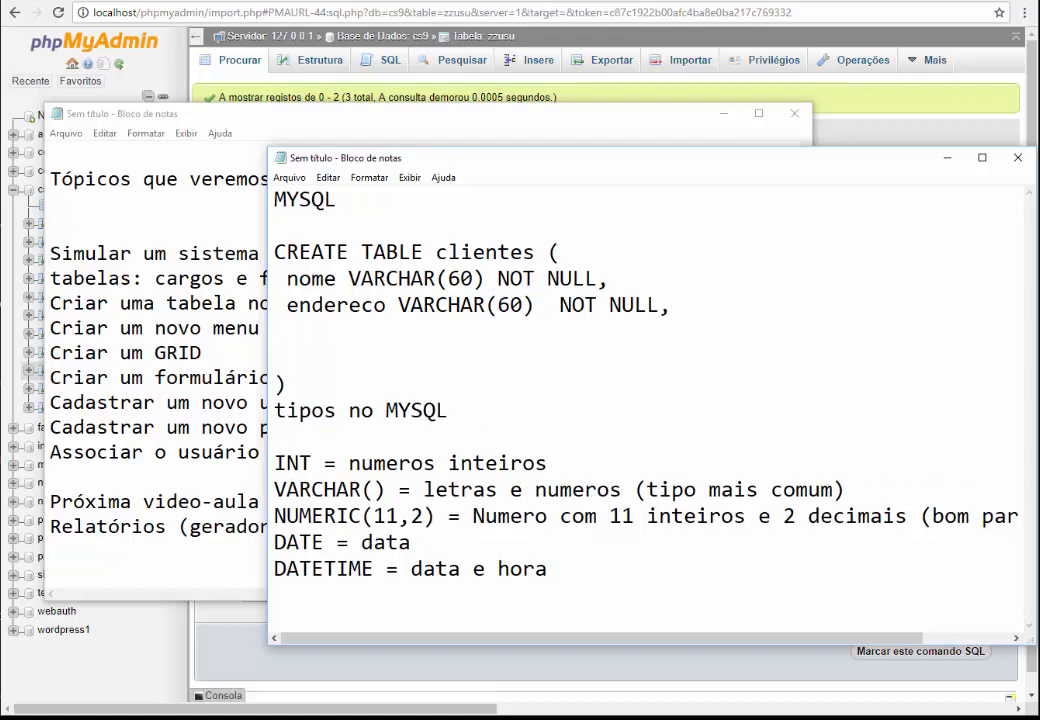
key("shift+Up")
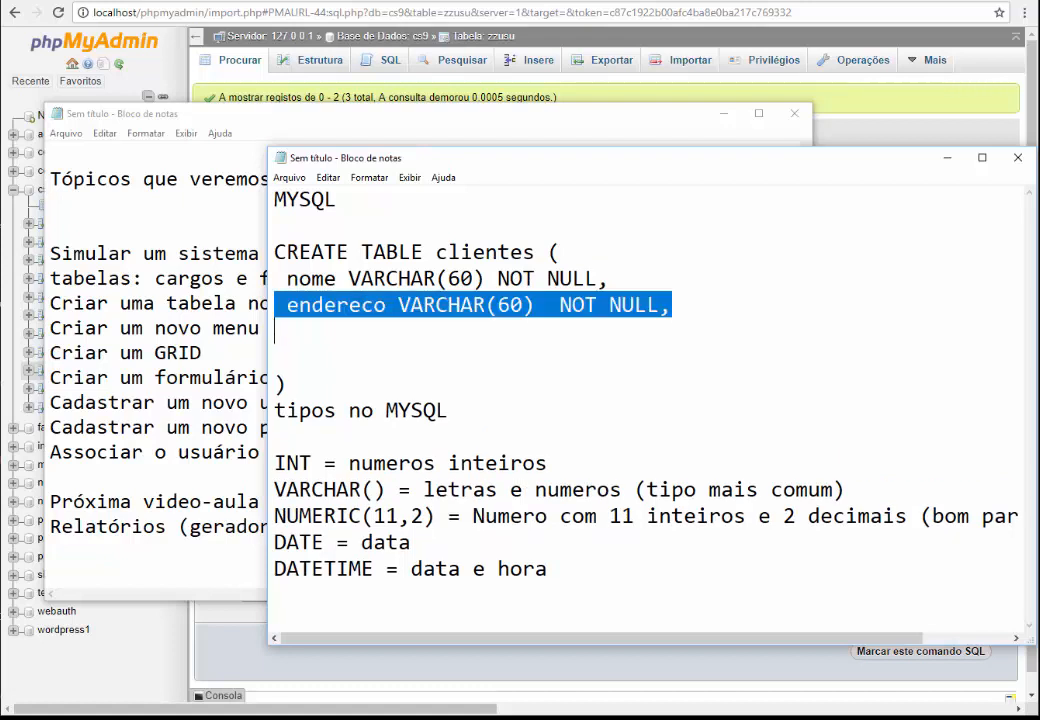
key("ctrl+c")
key("Left")
key("ctrl+v")
key("ctrl+Right")
key("ctrl+Right")
key("ctrl+Left")
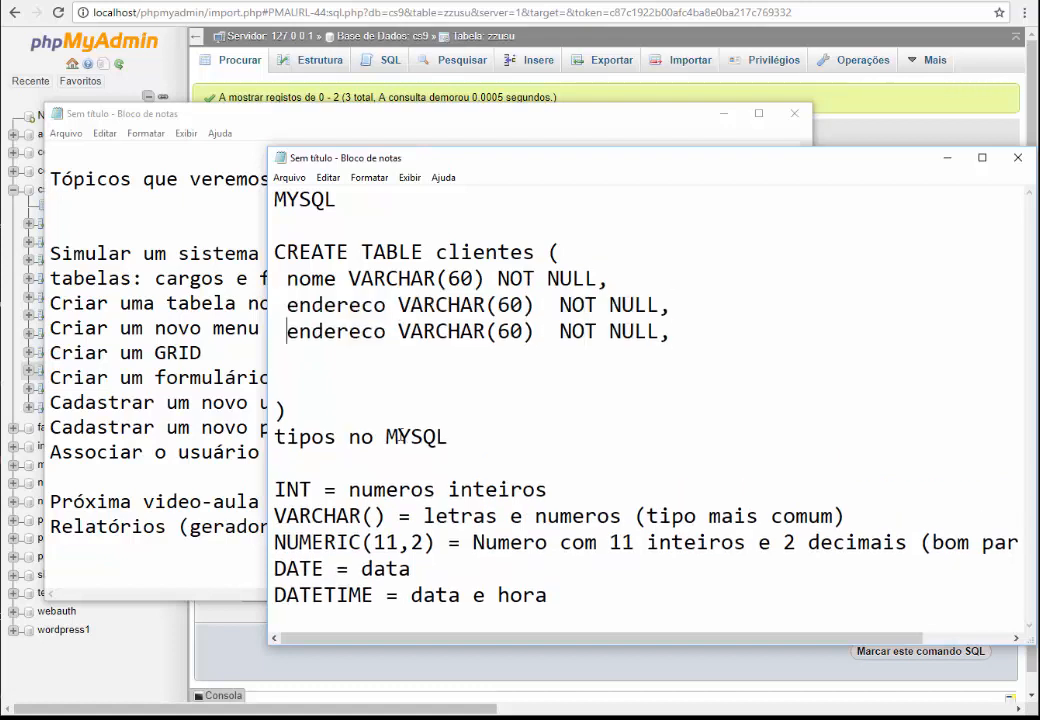
type("CIDADE")
key("ctrl+BackSpace")
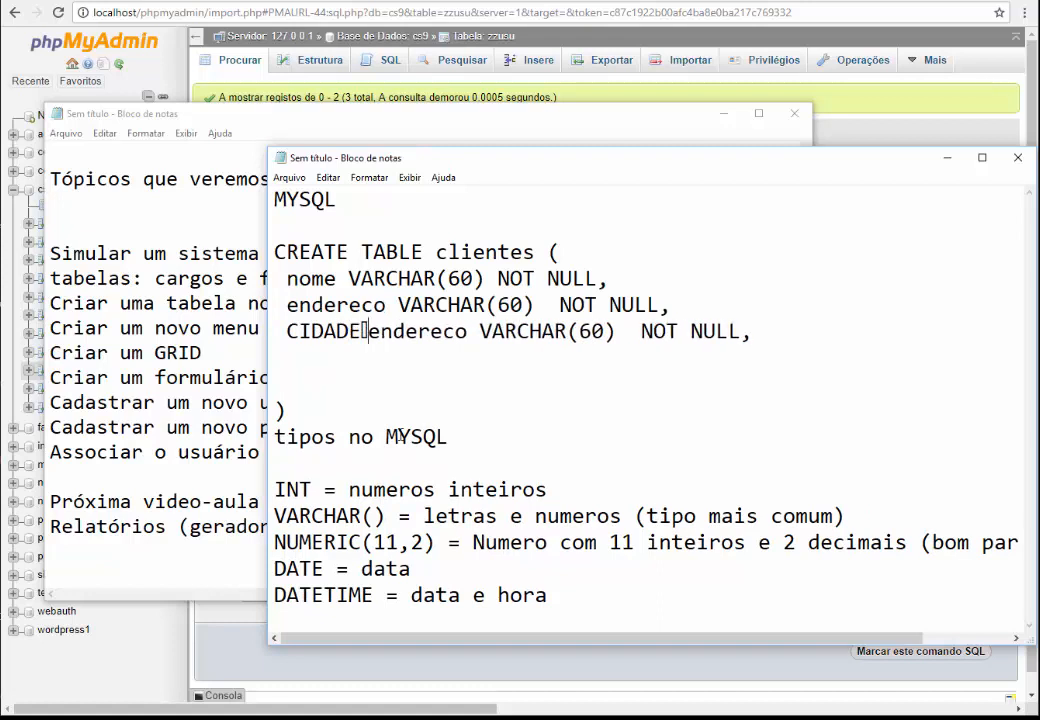
key("shift+Home")
type("cidade")
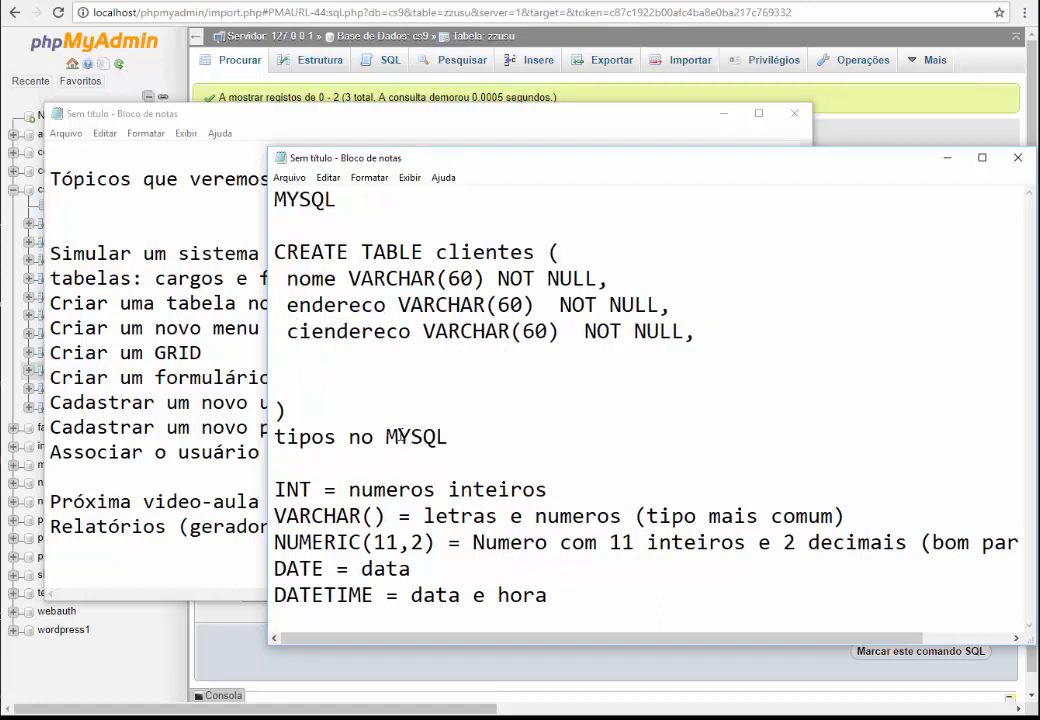
key("Delete")
key("Delete")
key("Delete")
key("Delete")
key("Delete")
key("Delete")
key("Delete")
key("Delete")
key("Delete")
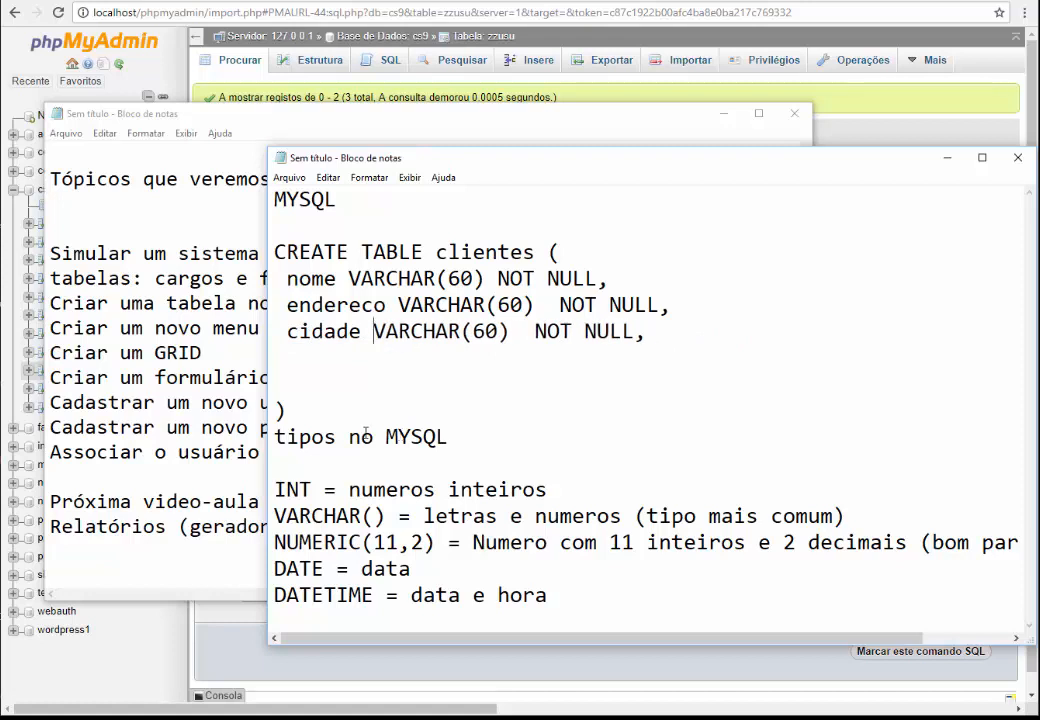
Remove the trailing comma and blank lines around cidade, separating the statement from the types notes
double_click(329, 331)
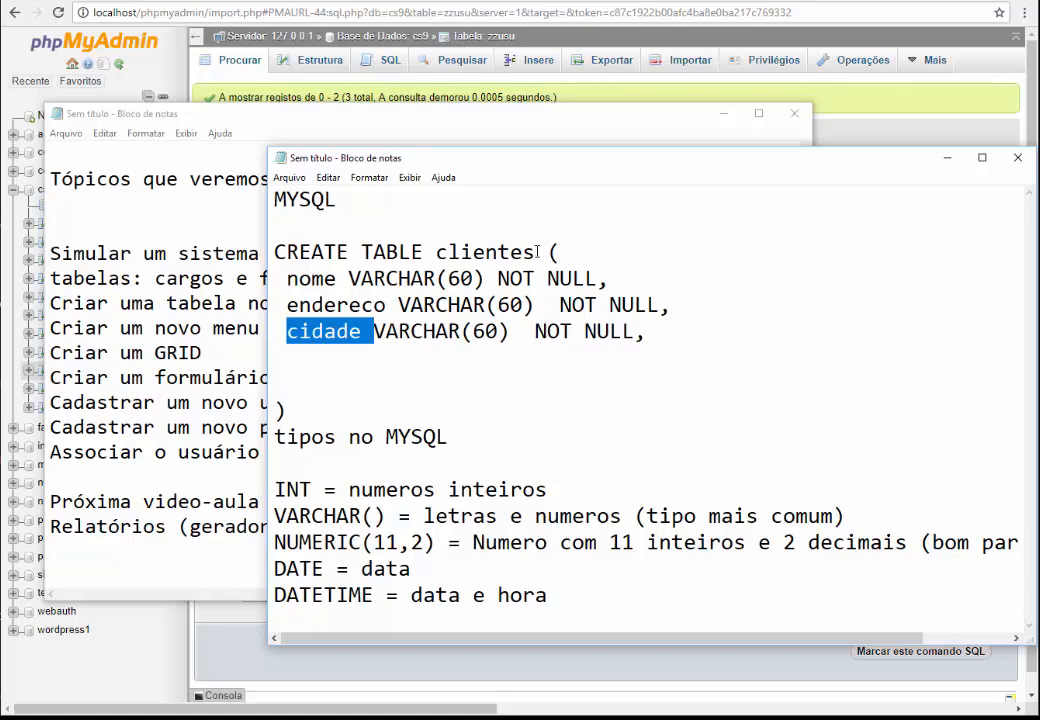
double_click(484, 252)
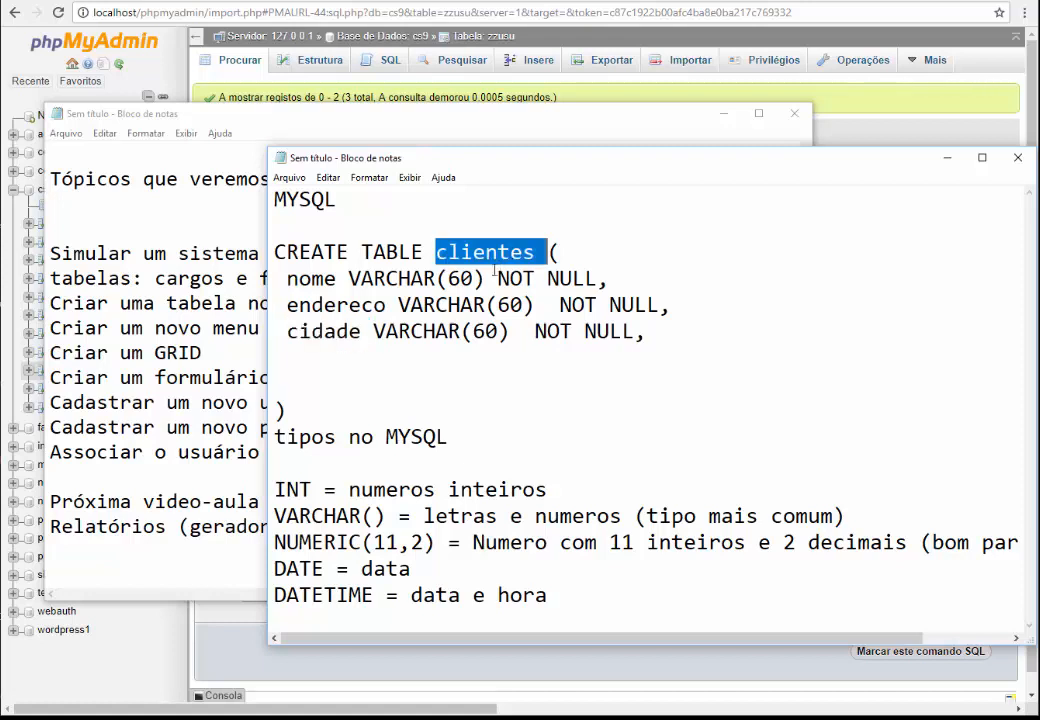
double_click(297, 331)
left_click(315, 352)
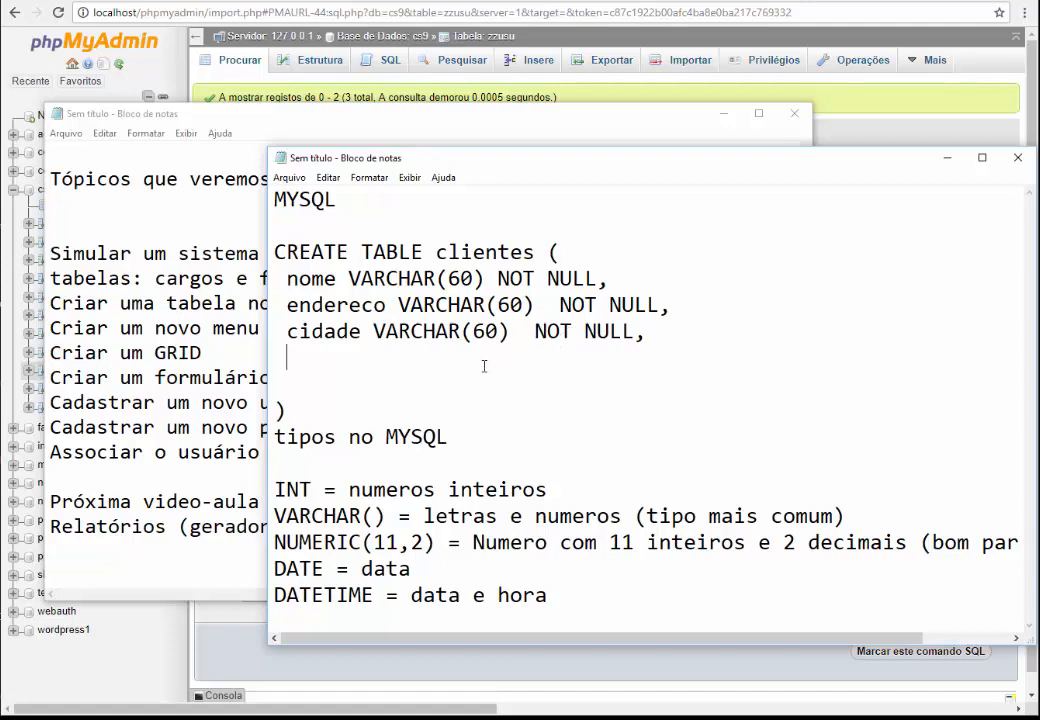
key("Left")
key("Left")
key("BackSpace")
key("Down")
key("BackSpace")
key("BackSpace")
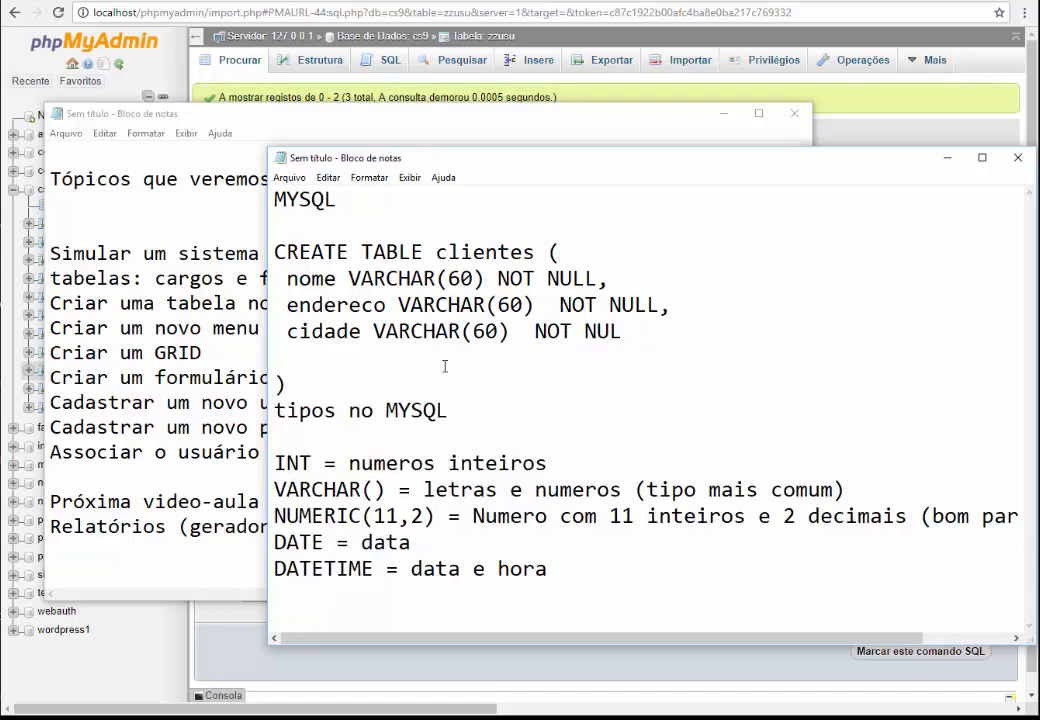
type("L")
key("Delete")
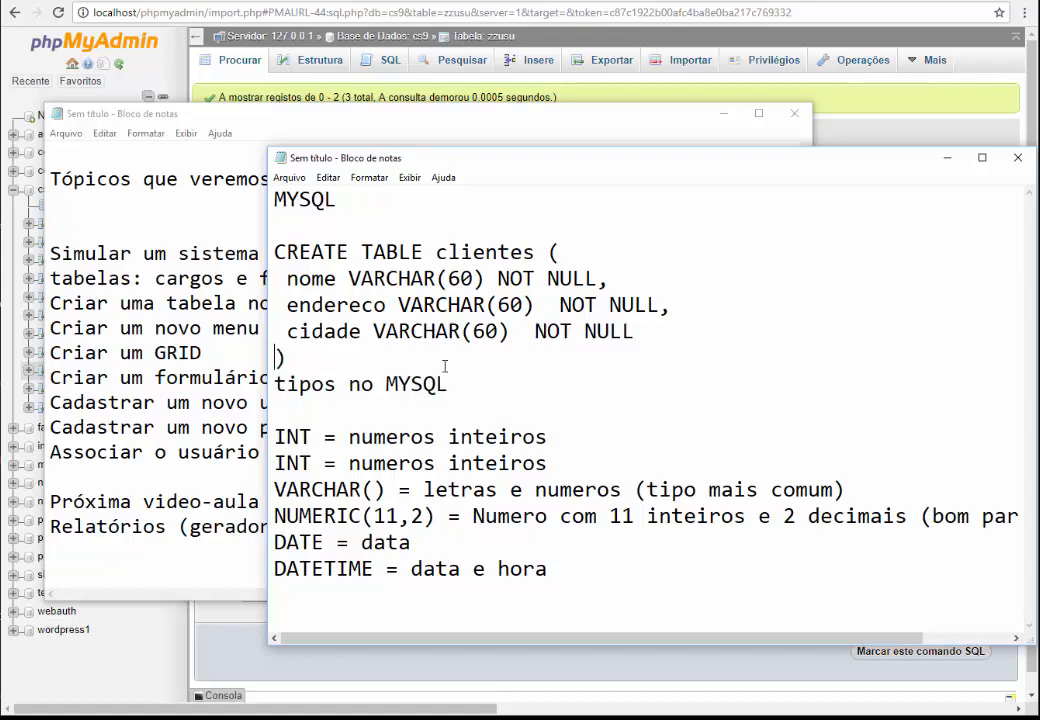
key("Down")
key("Return")
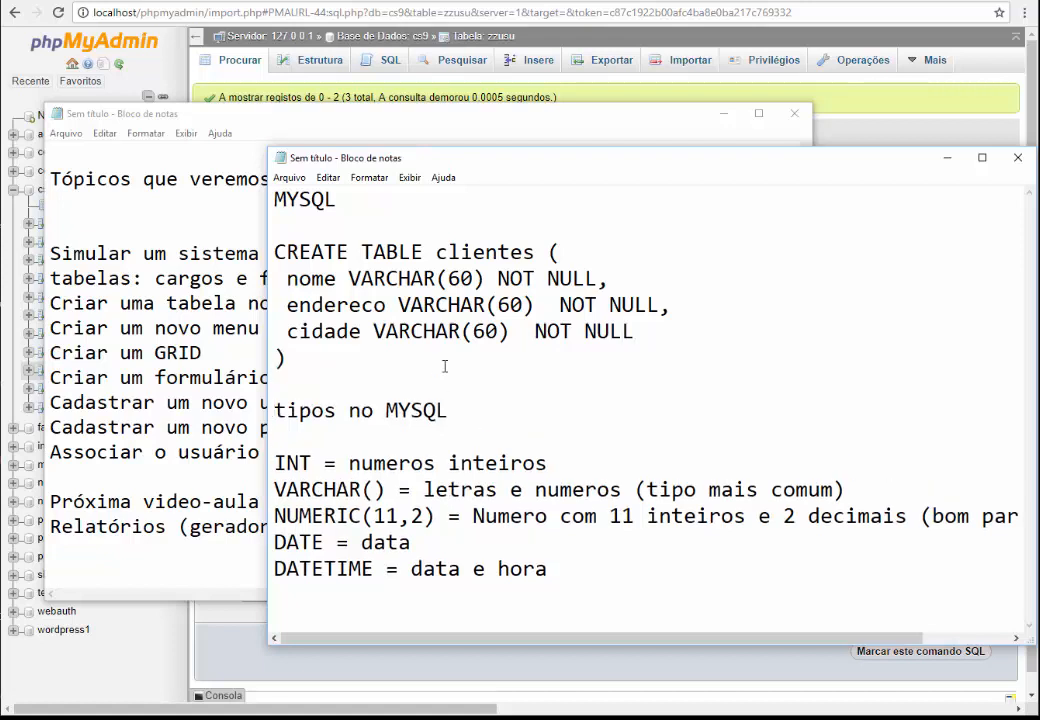
Add a data_ultima_venda DATE NOT NULL column after cidade, with no trailing comma
double_click(480, 253)
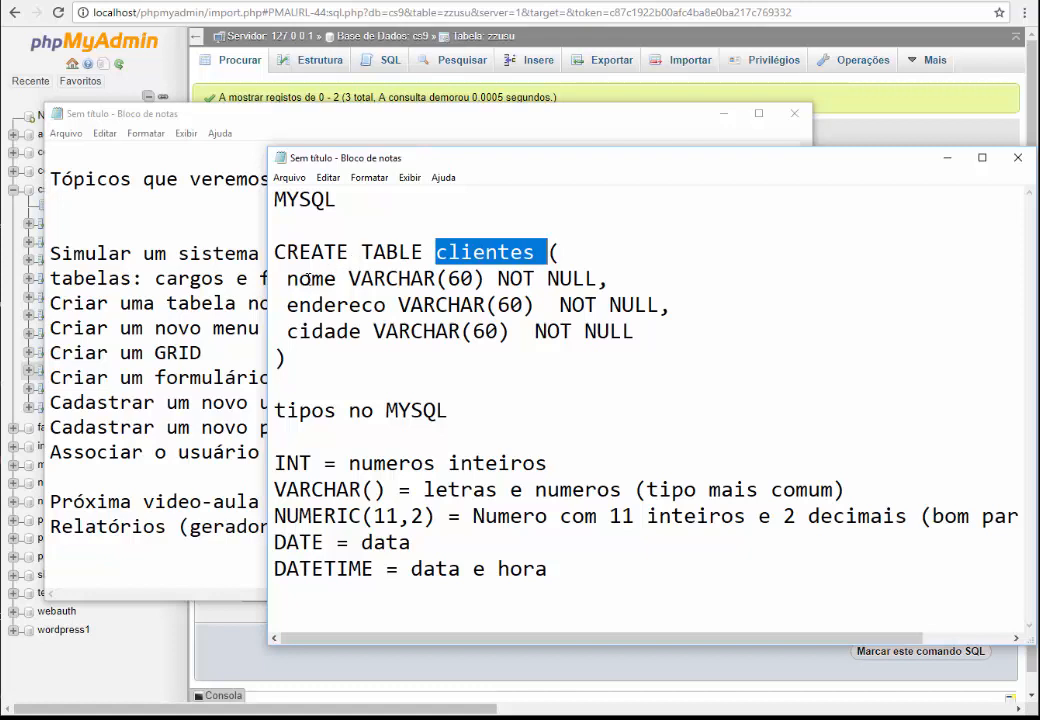
left_click_drag(311, 279, 499, 334)
left_click(513, 349)
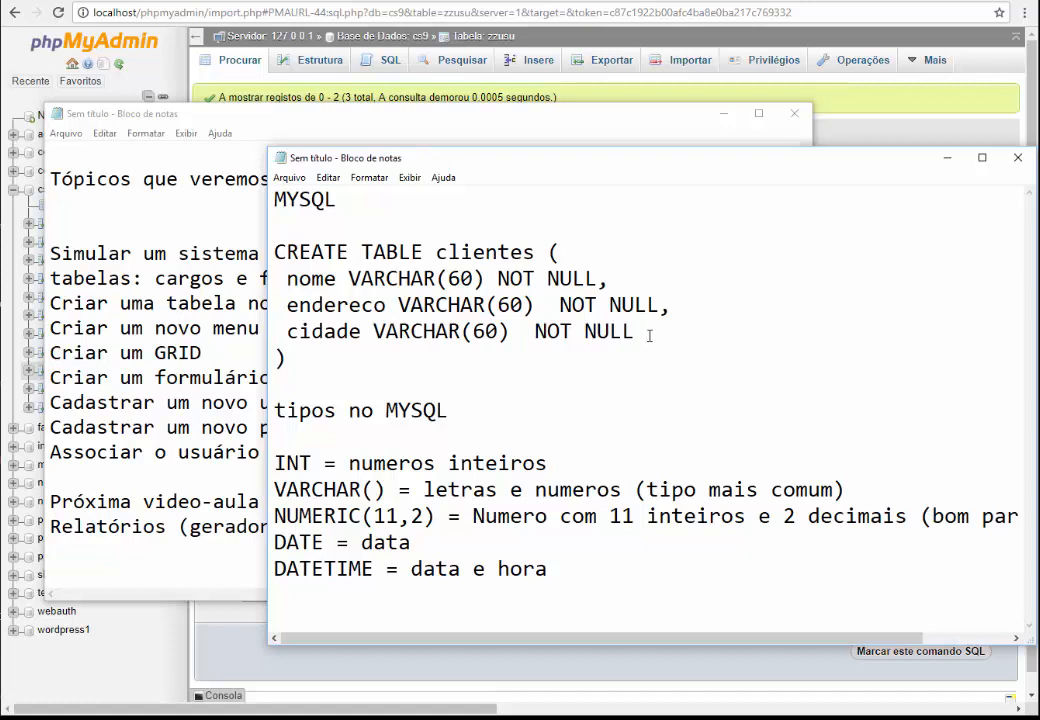
type(",")
key("Return")
type("data")
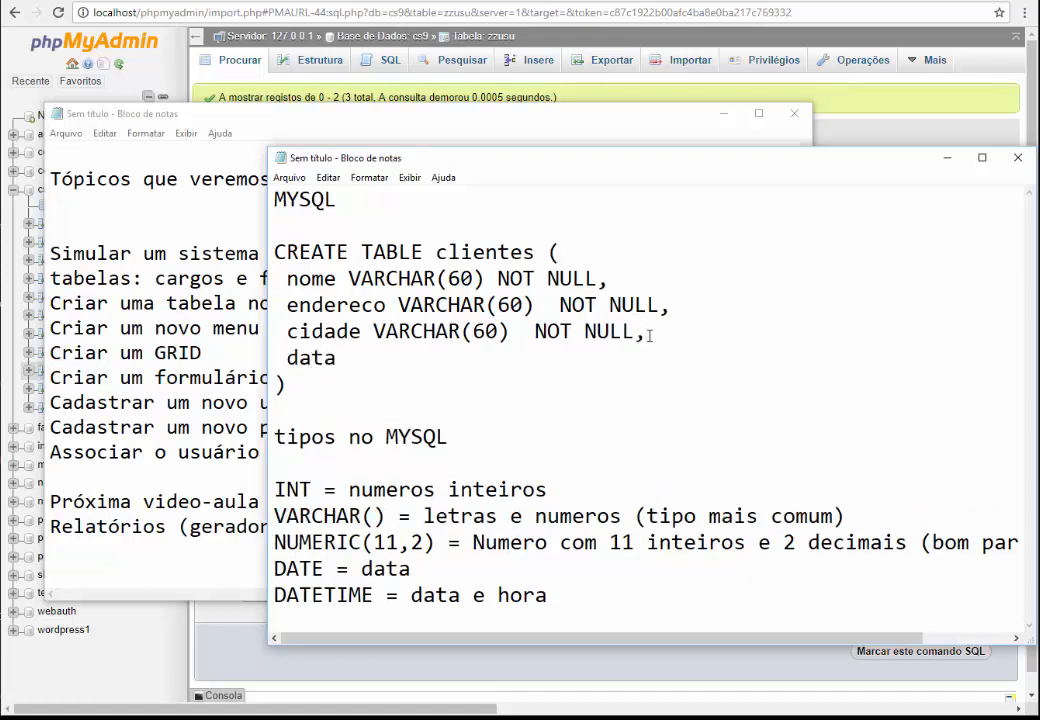
type("_ultima_")
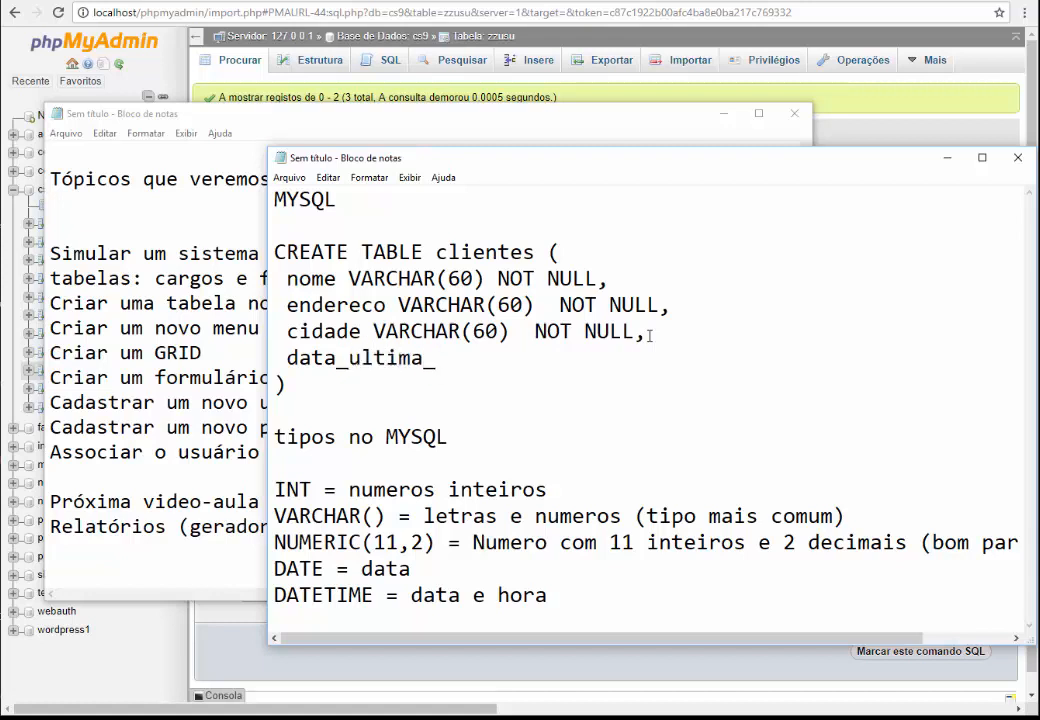
type("venda DATE")
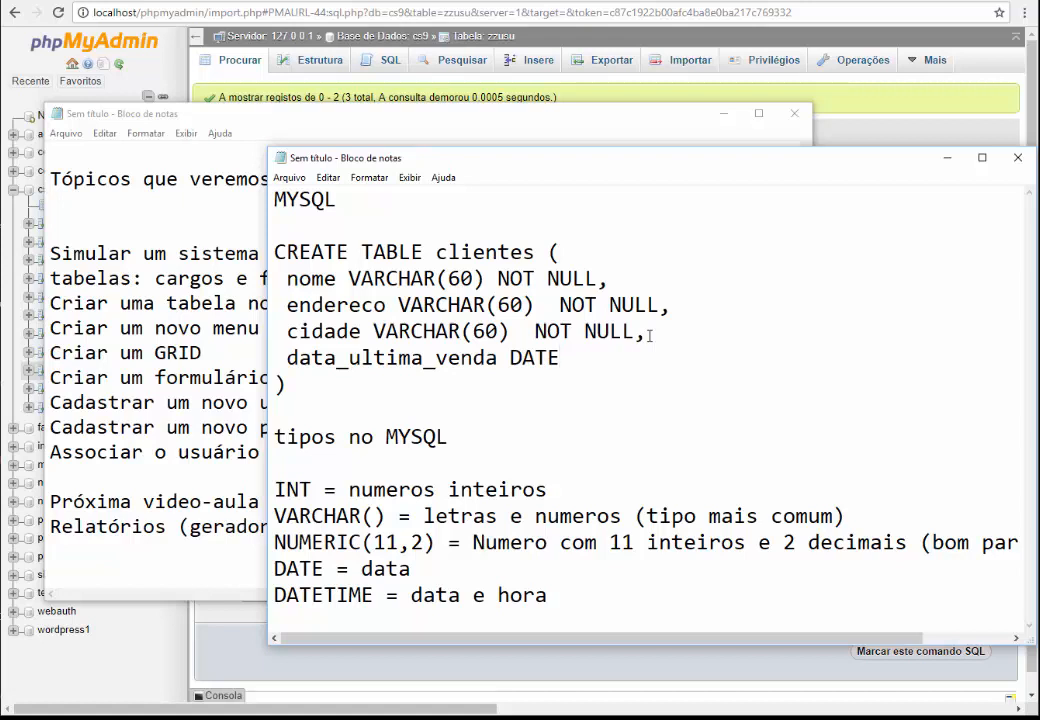
type(" NOT NULL,")
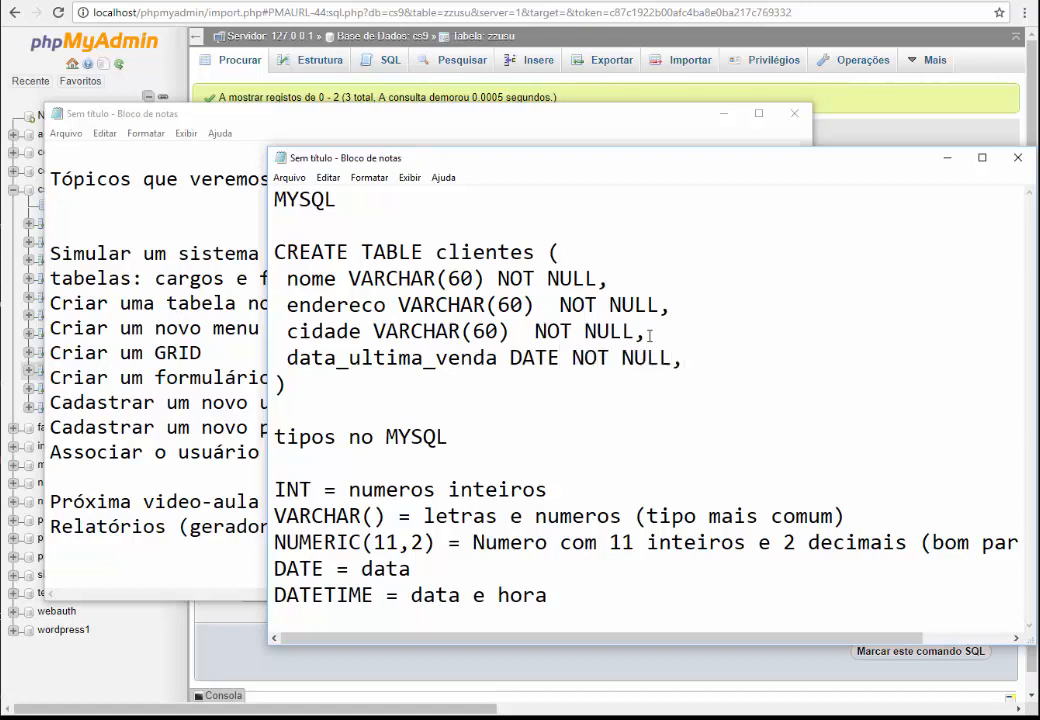
key("BackSpace")
double_click(530, 357)
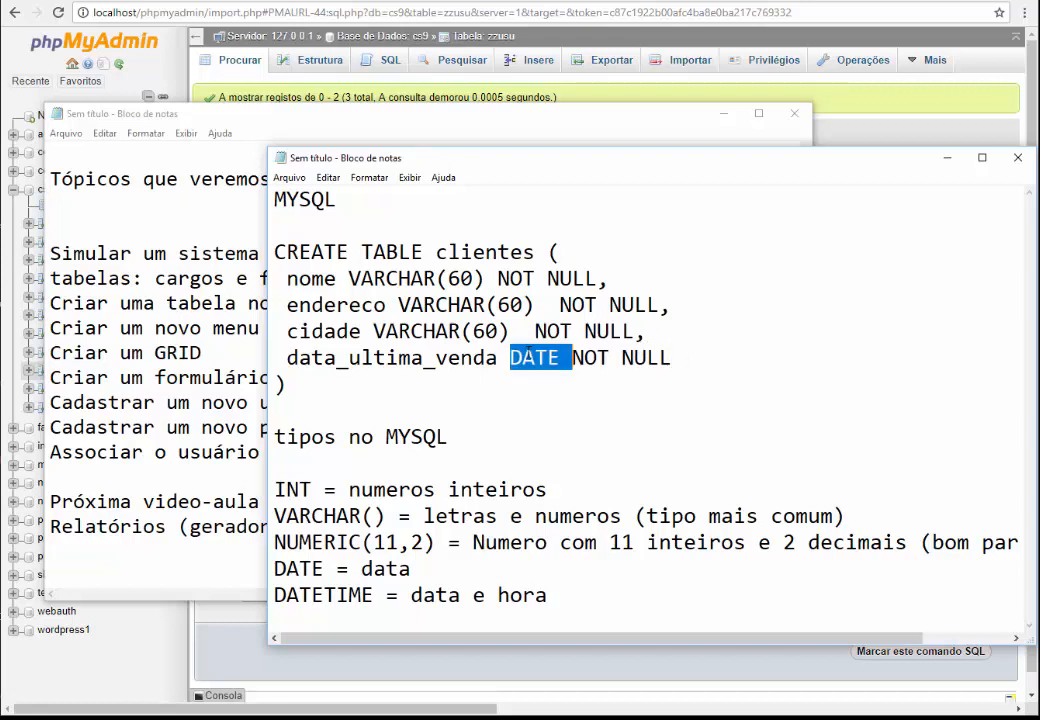
left_click(510, 381)
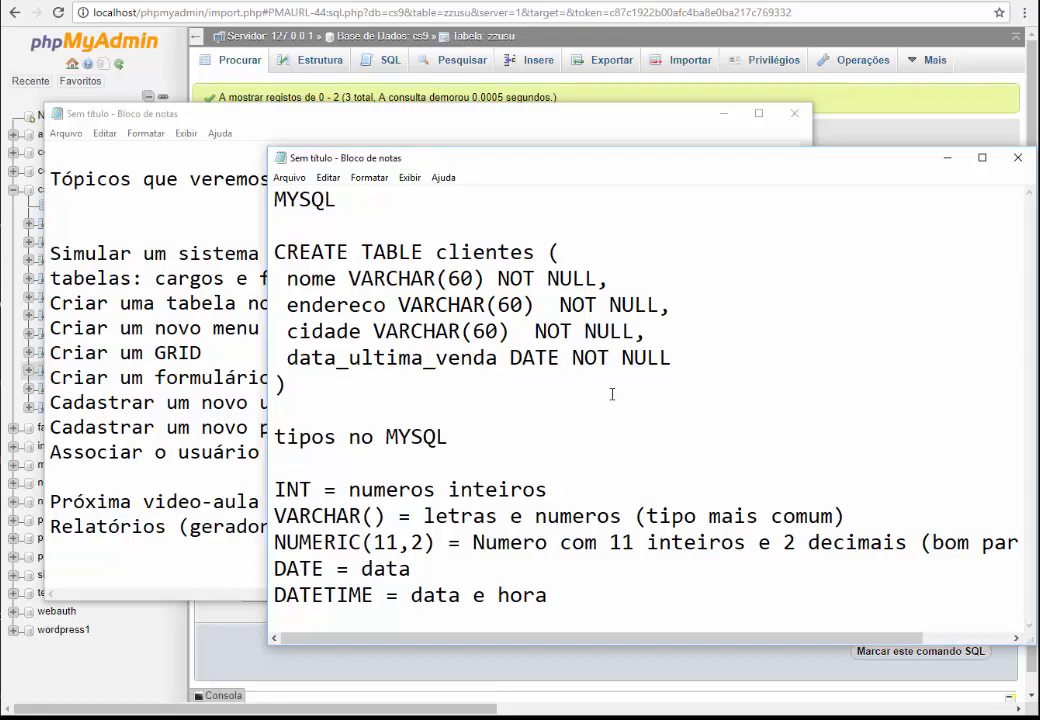
left_click(692, 368)
key("BackSpace")
Select the endereco and cidade column lines
left_click(349, 305)
key("Home")
key("shift+Down")
key("shift+Down")
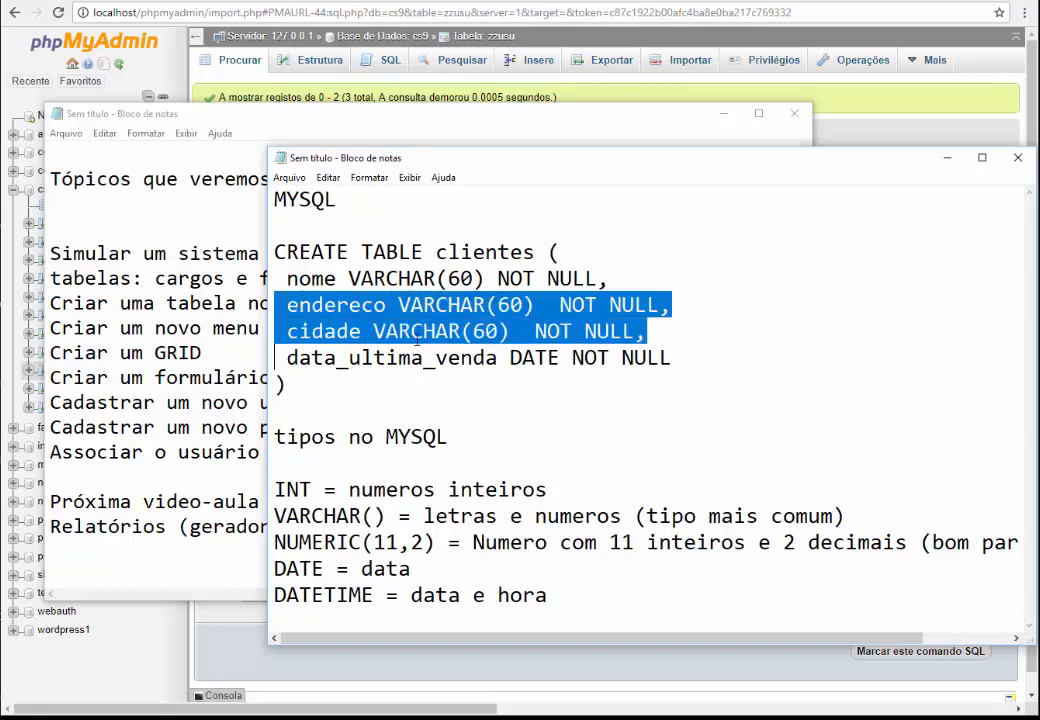
Delete the endereco, cidade and data_ultima_venda lines so only nome VARCHAR(60) NOT NULL remains
key("shift+Down")
key("Delete")
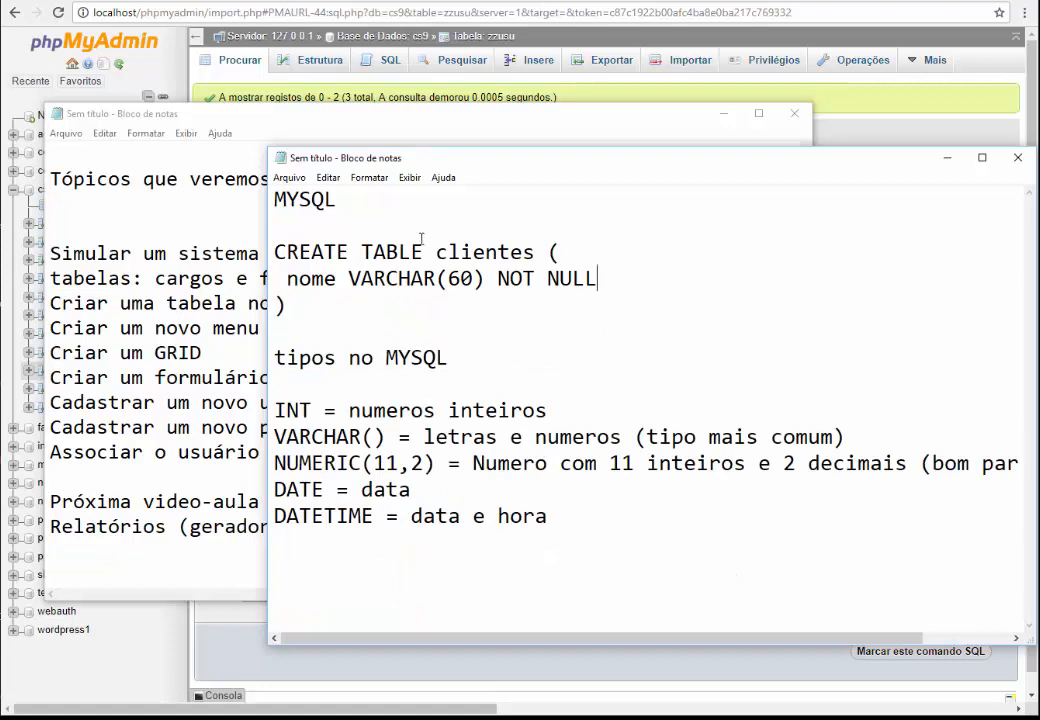
left_click_drag(312, 305, 274, 250)
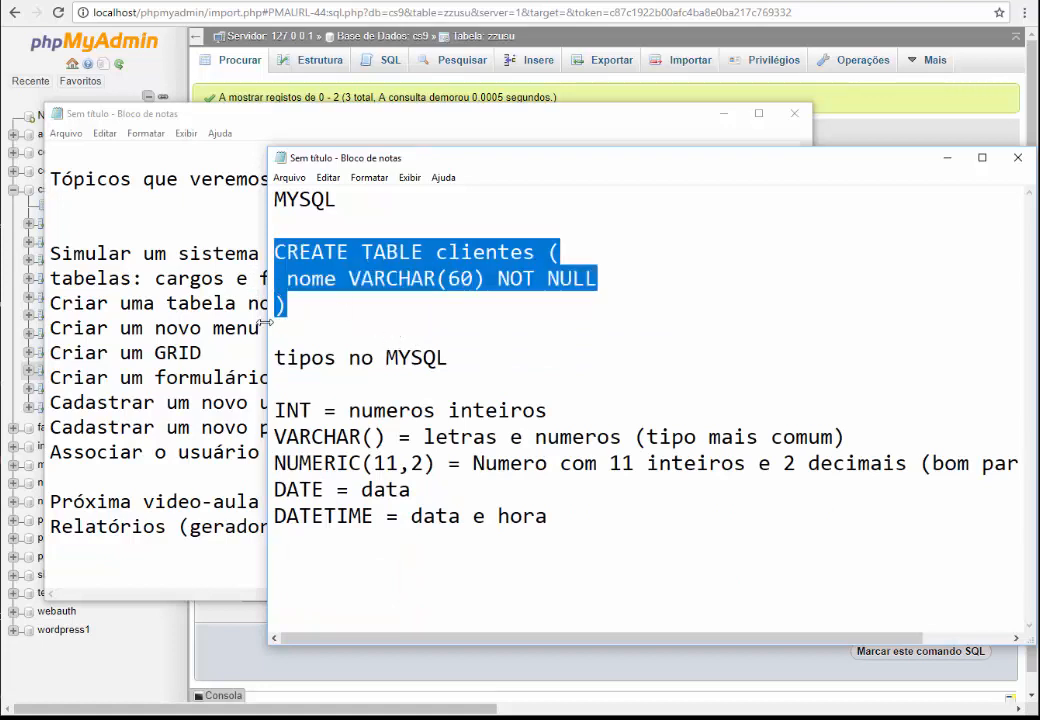
Check the payroll topic in the topics list, then reselect the CREATE TABLE clientes statement for phpMyAdmin
left_click_drag(265, 322, 414, 318)
left_click(271, 253)
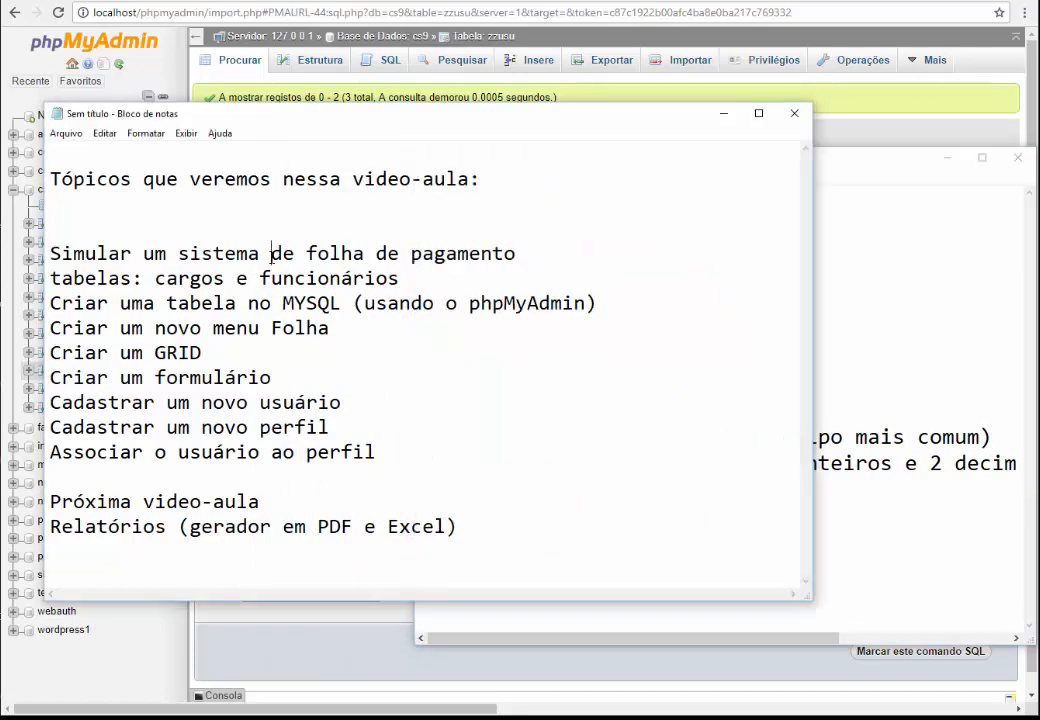
left_click_drag(457, 253, 318, 254)
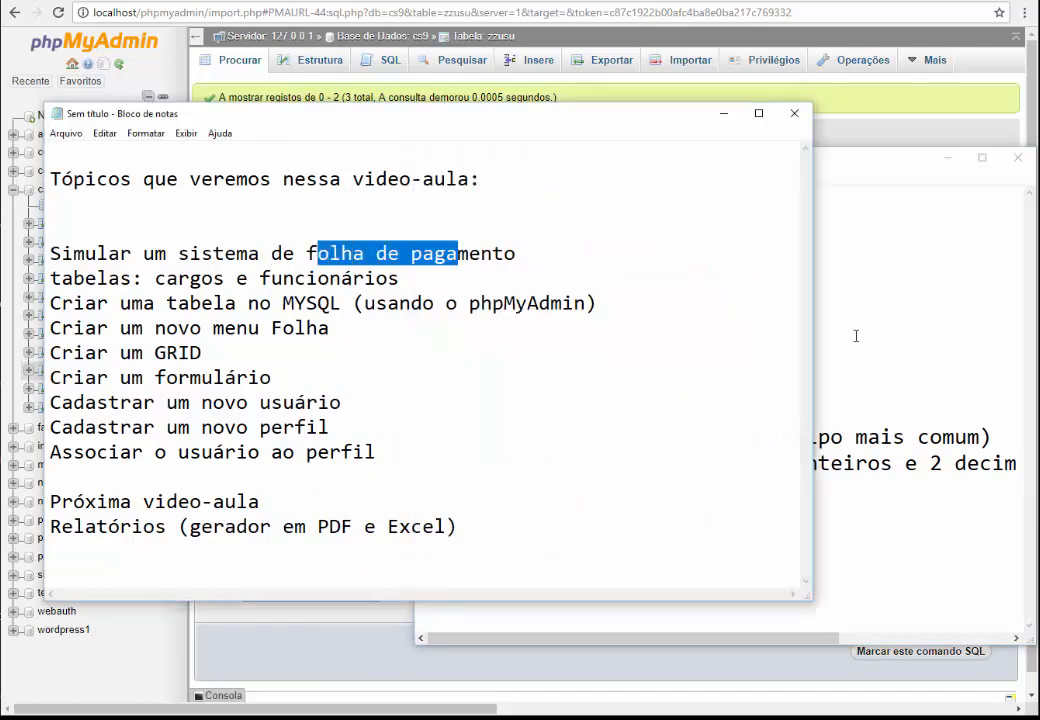
left_click(855, 336)
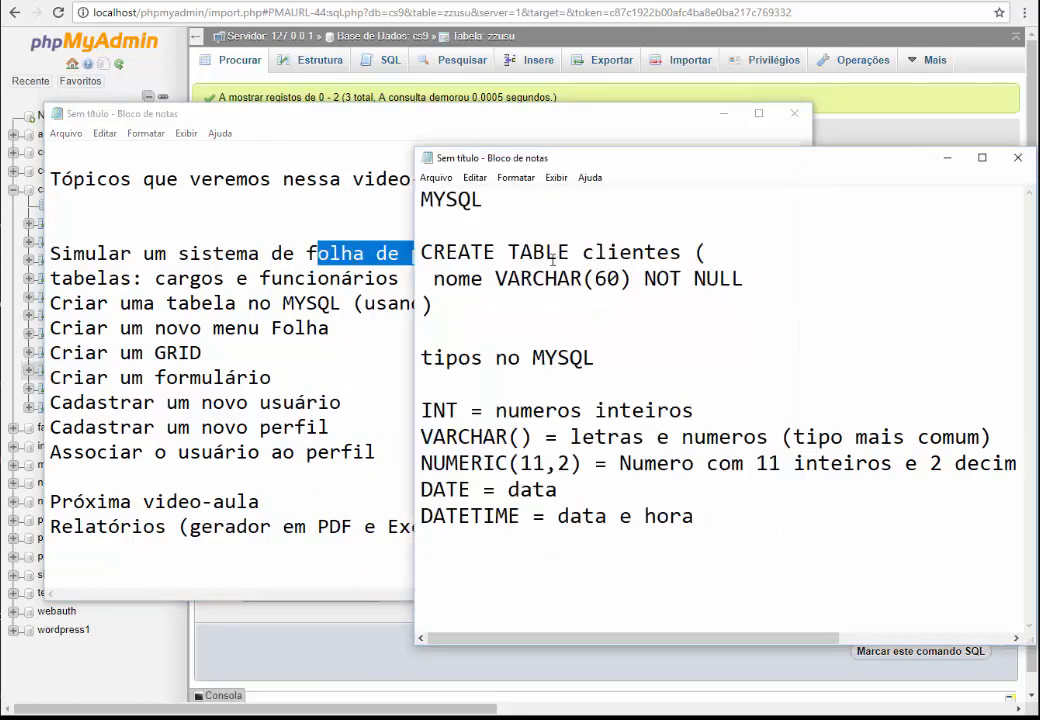
left_click_drag(457, 304, 421, 252)
key("ctrl+c")
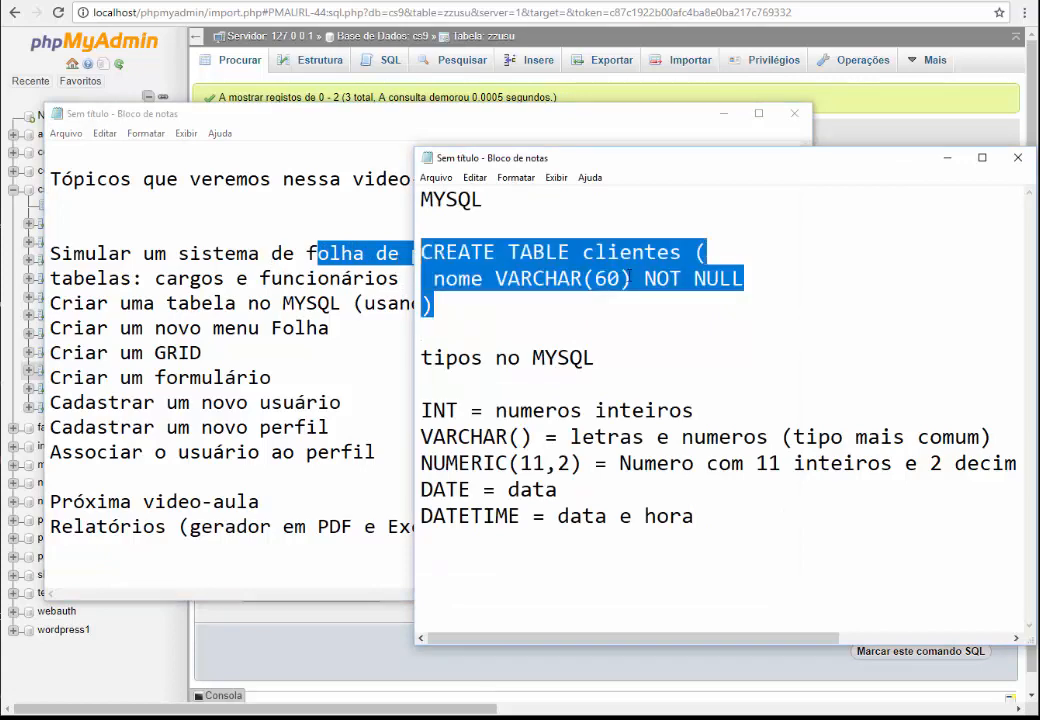
left_click(390, 60)
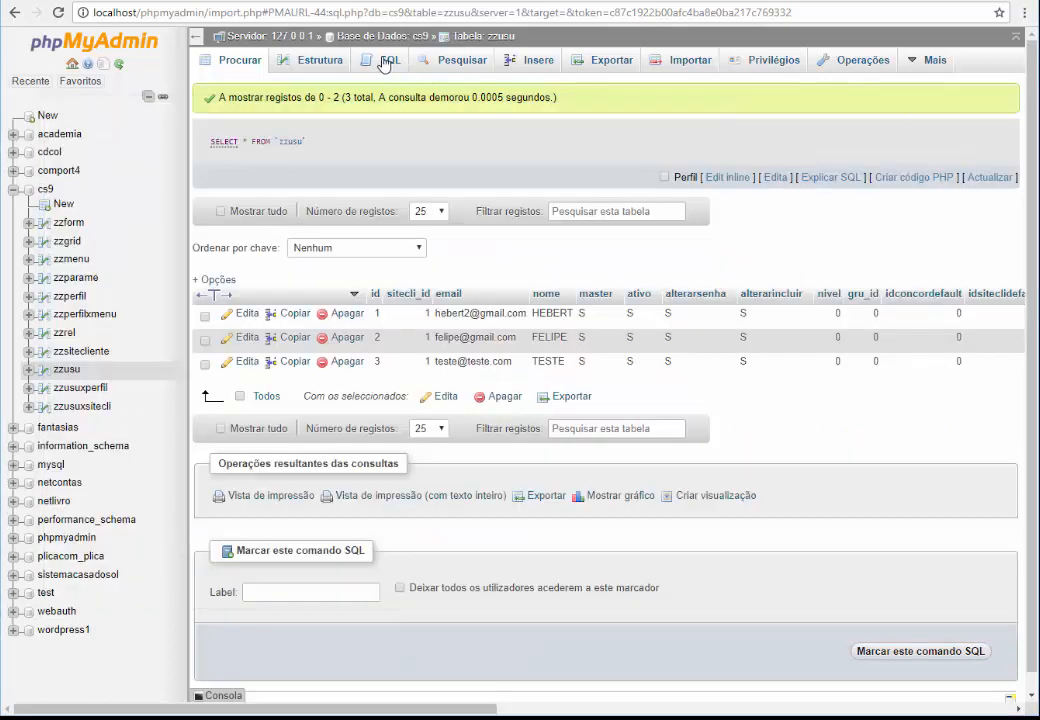
Run the pasted CREATE TABLE clientes statement in phpMyAdmin's SQL tab
key("ctrl+a")
key("ctrl+v")
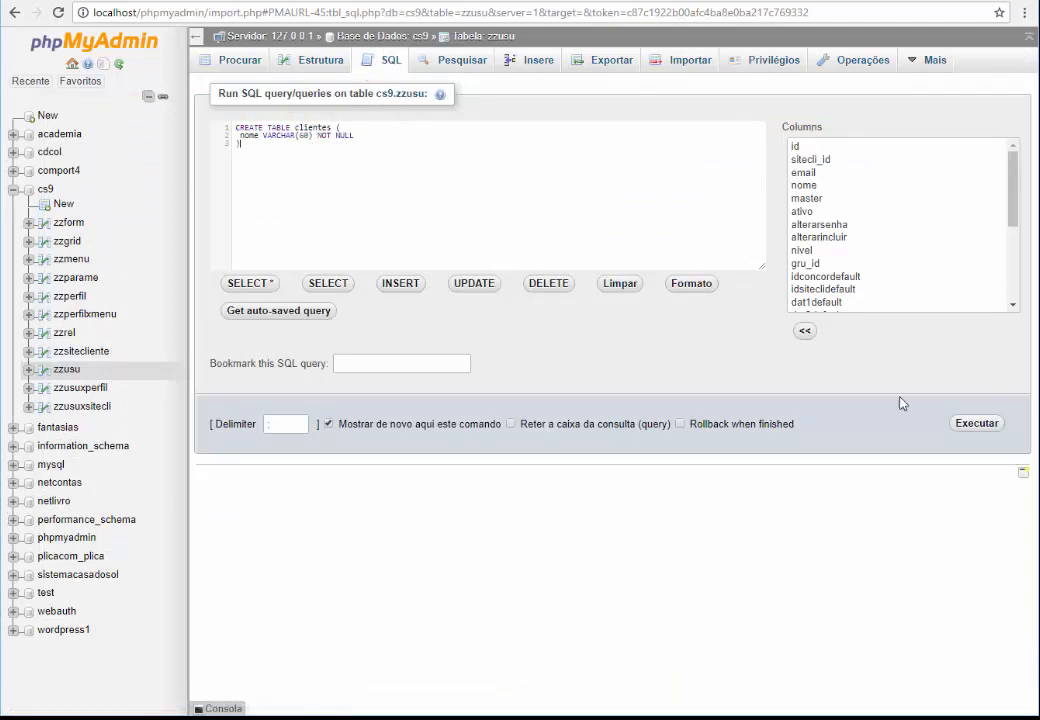
left_click(977, 423)
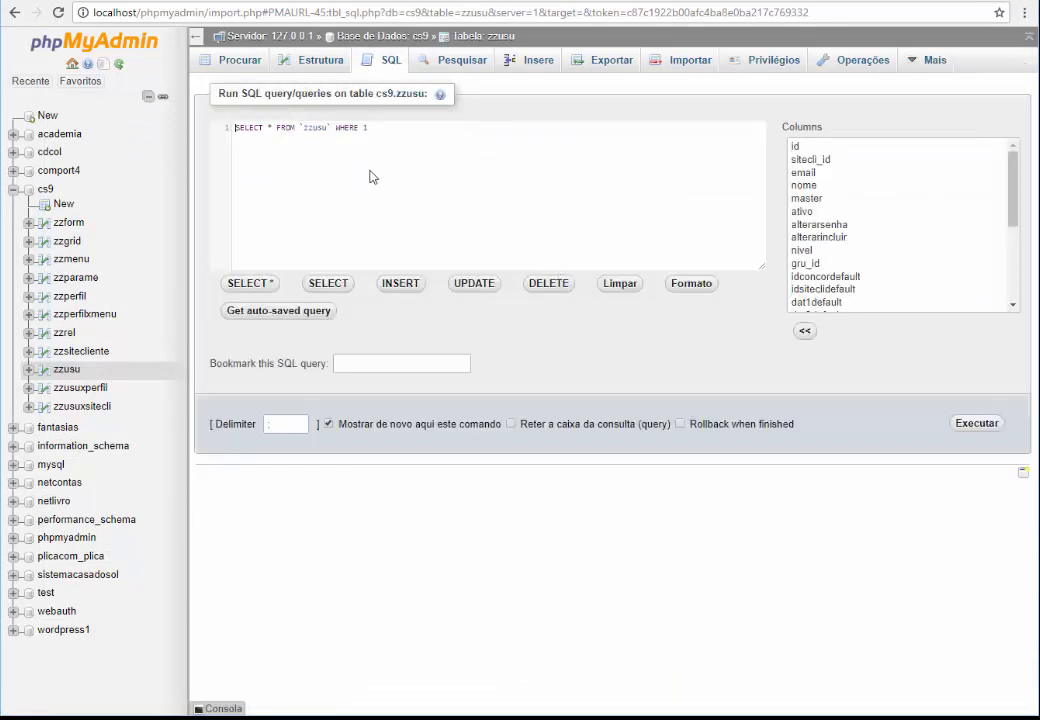
Refresh the cs9 tree, browse the new empty clientes table and open its insert form
left_click(45, 189)
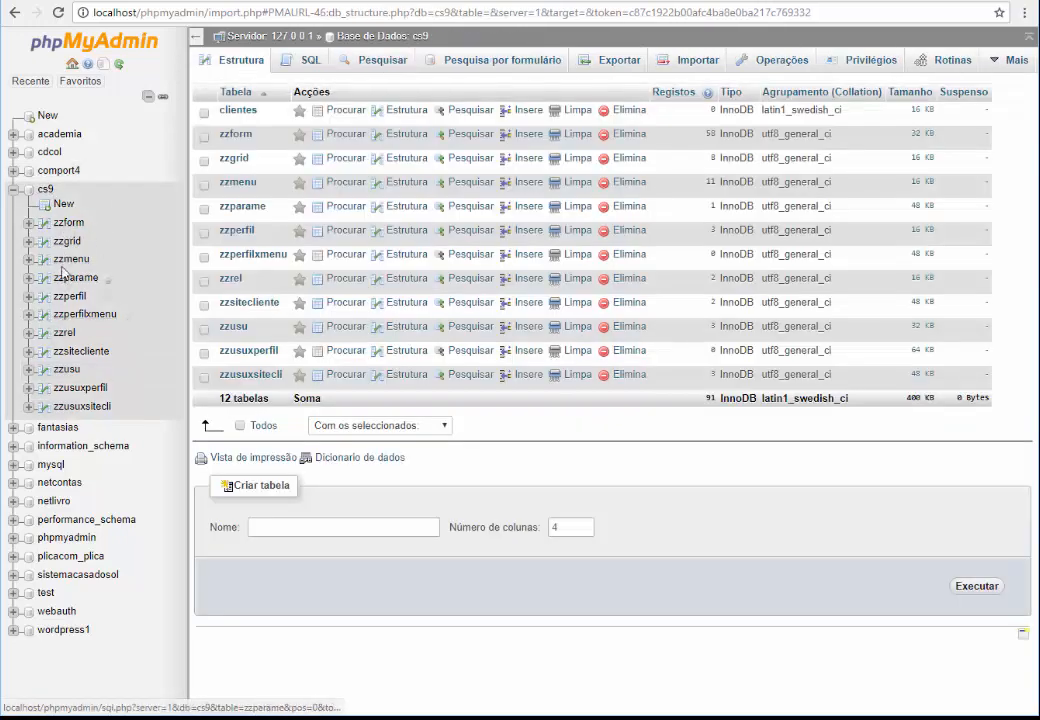
left_click(117, 65)
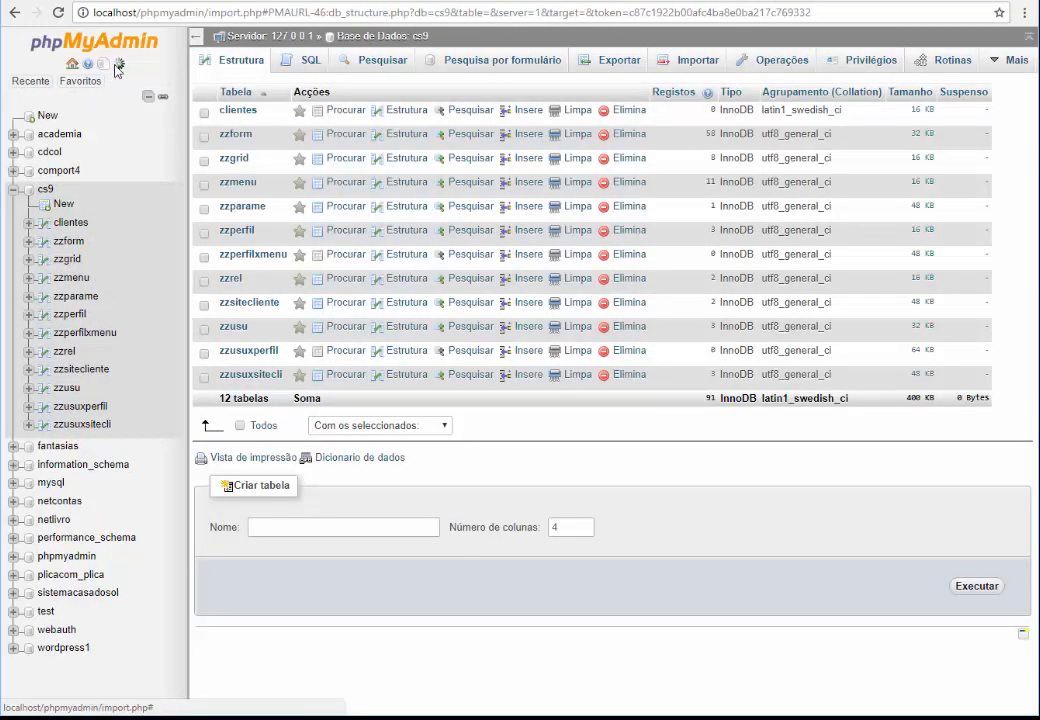
left_click(67, 225)
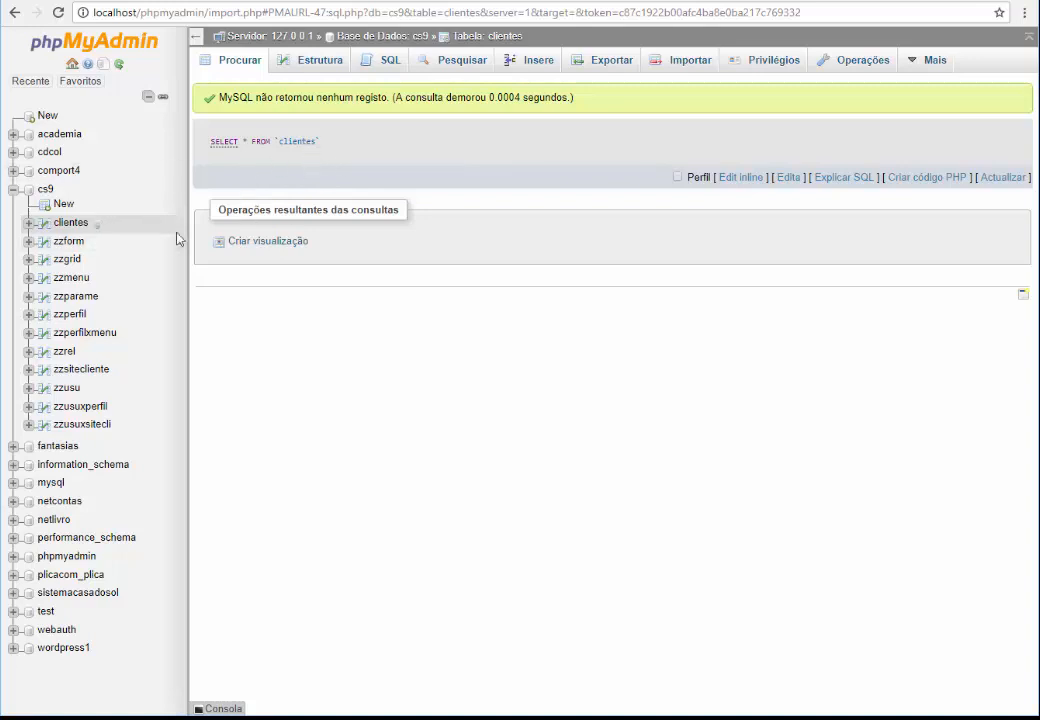
left_click(540, 62)
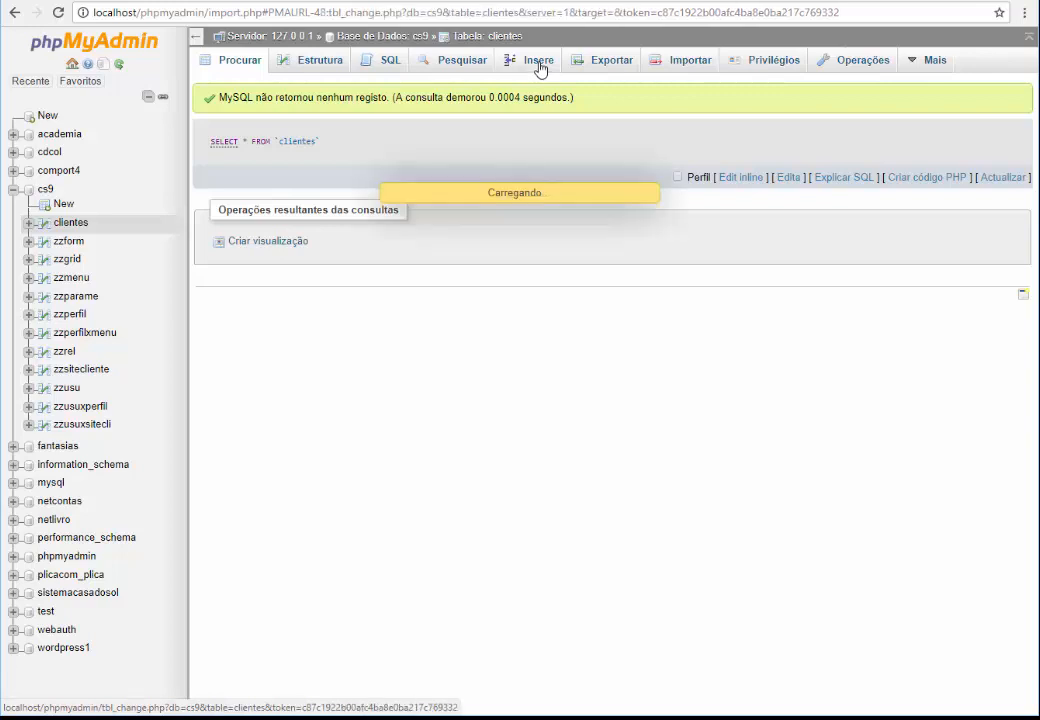
left_click(565, 240)
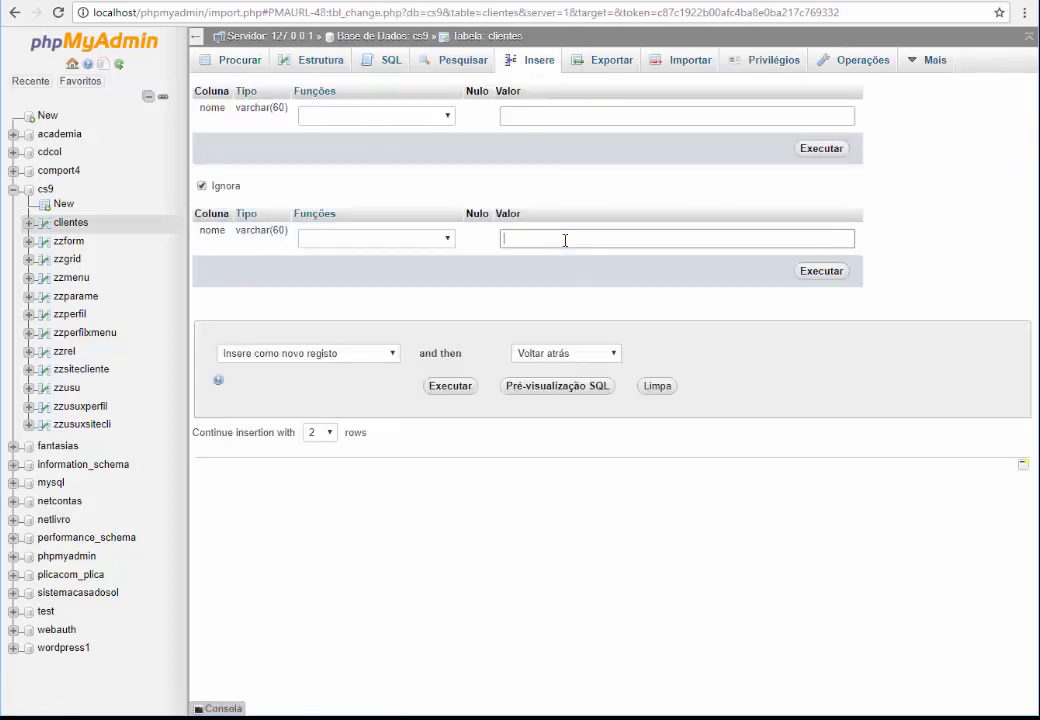
Insert a sample customer name into clientes, then run a SELECT listing its rows
type("hebert")
left_click(818, 272)
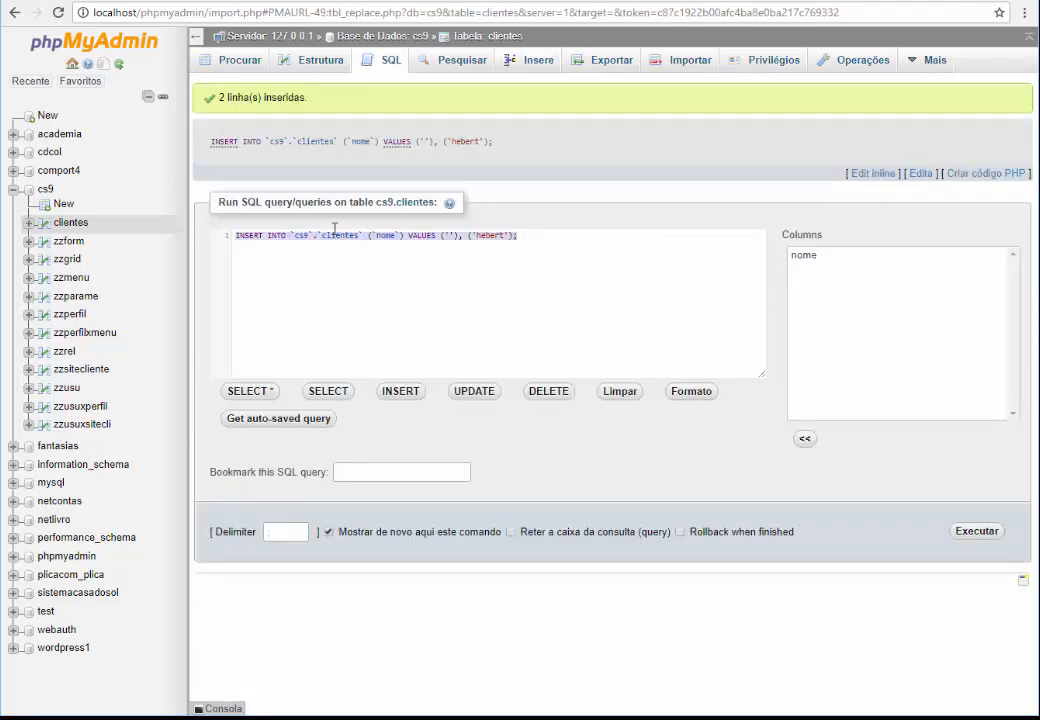
left_click(390, 62)
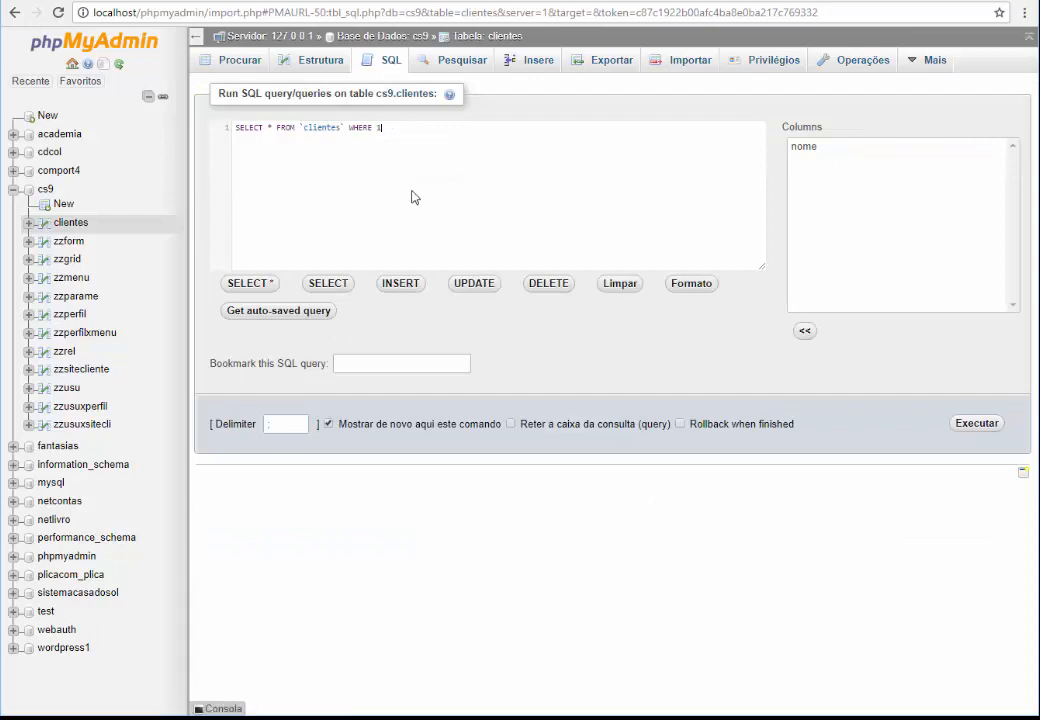
left_click(962, 422)
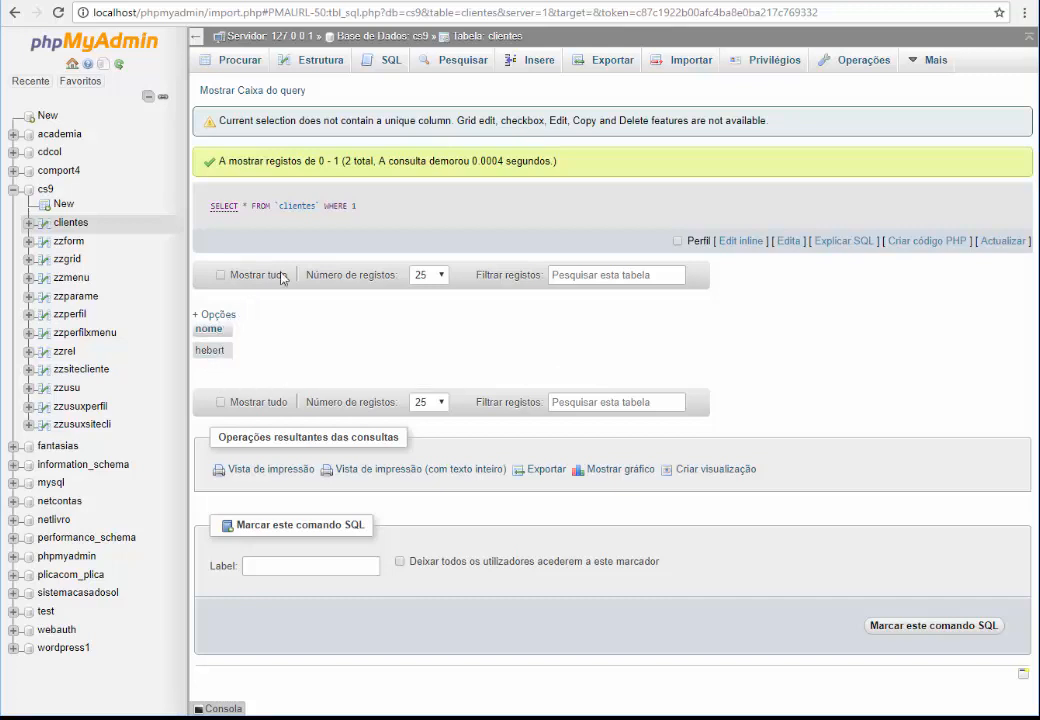
Insert another customer name row and browse clientes, now showing 3 records
left_click(535, 60)
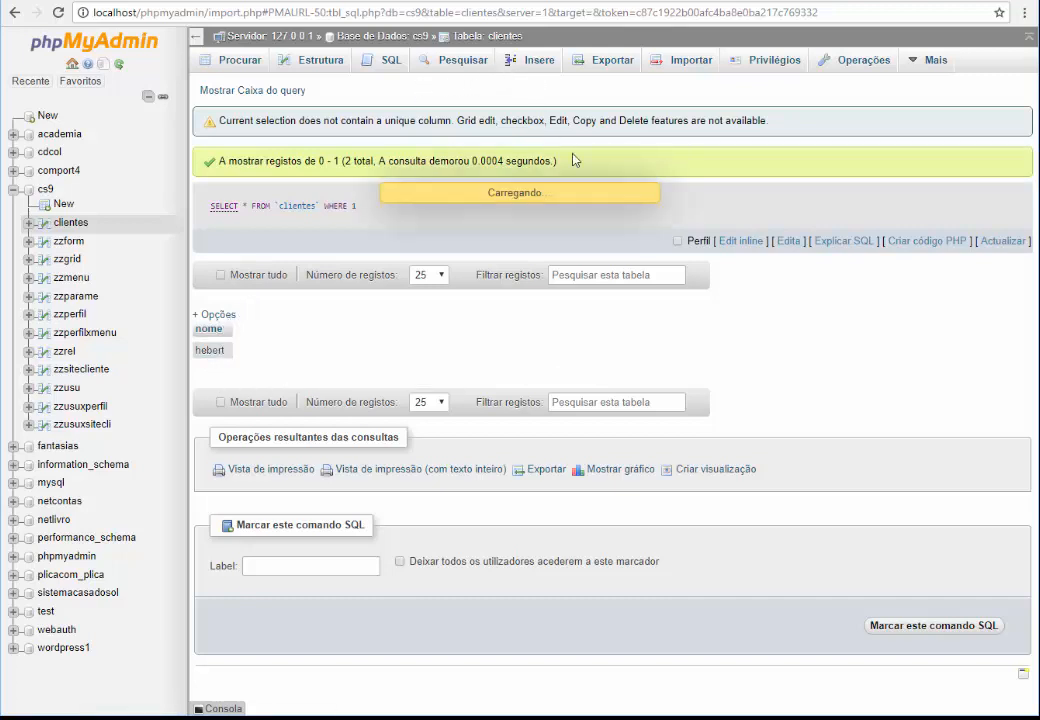
left_click(591, 116)
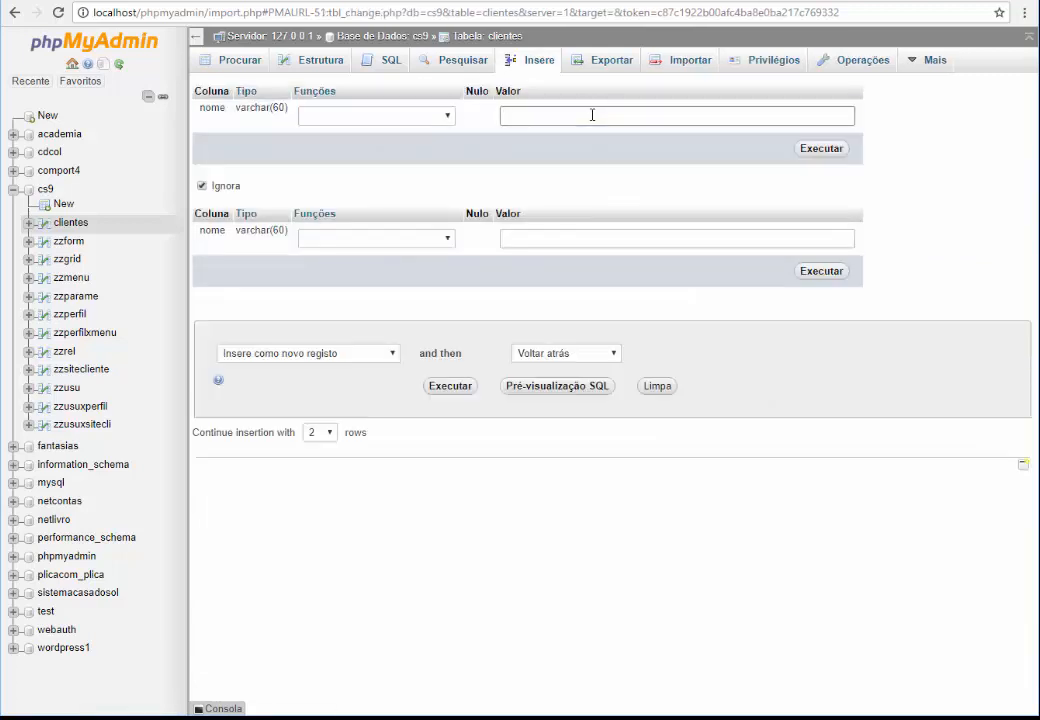
type("JOSE DA SILVA")
left_click(833, 150)
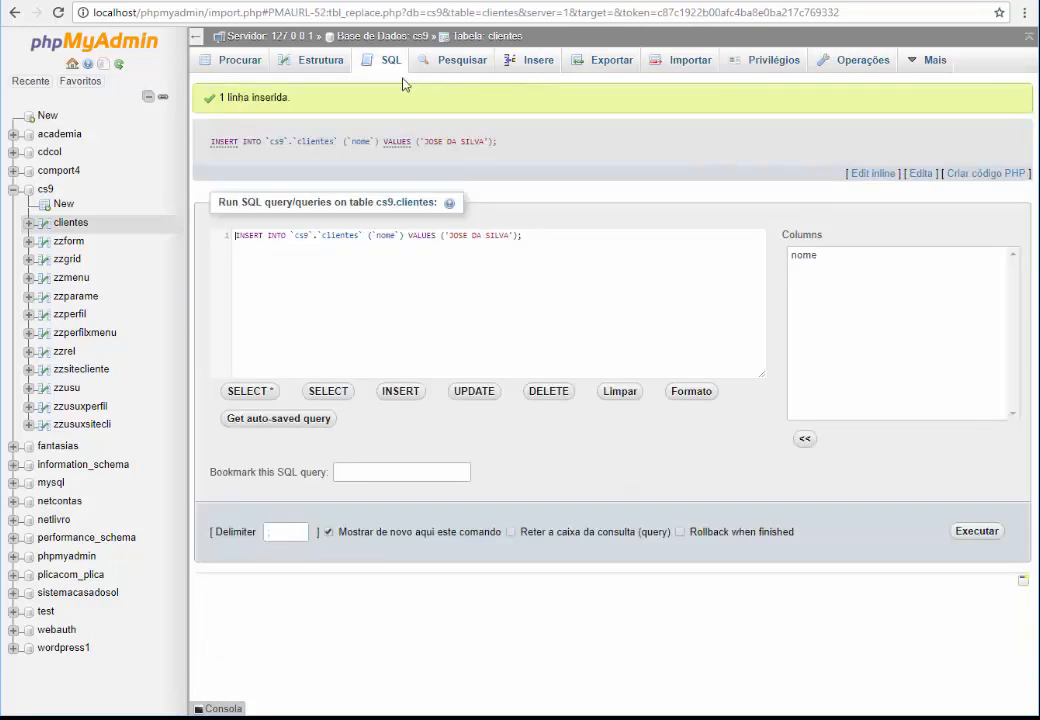
left_click(68, 224)
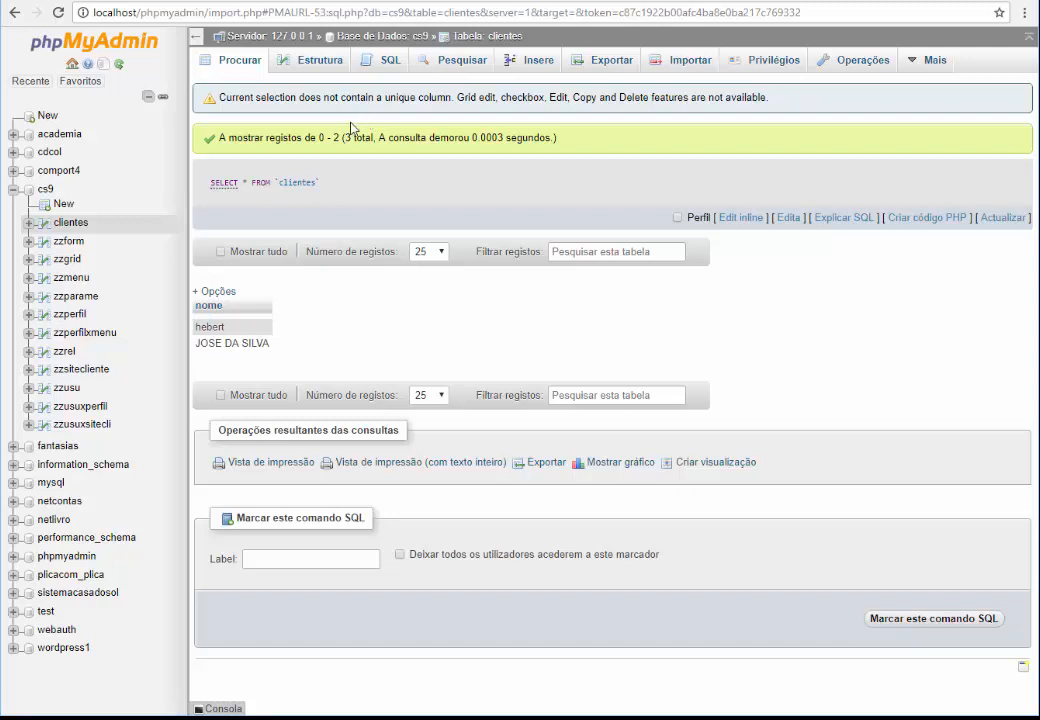
Delete the MySQL data types notes below the CREATE TABLE clientes statement
mouse_move(503, 718)
left_click(563, 688)
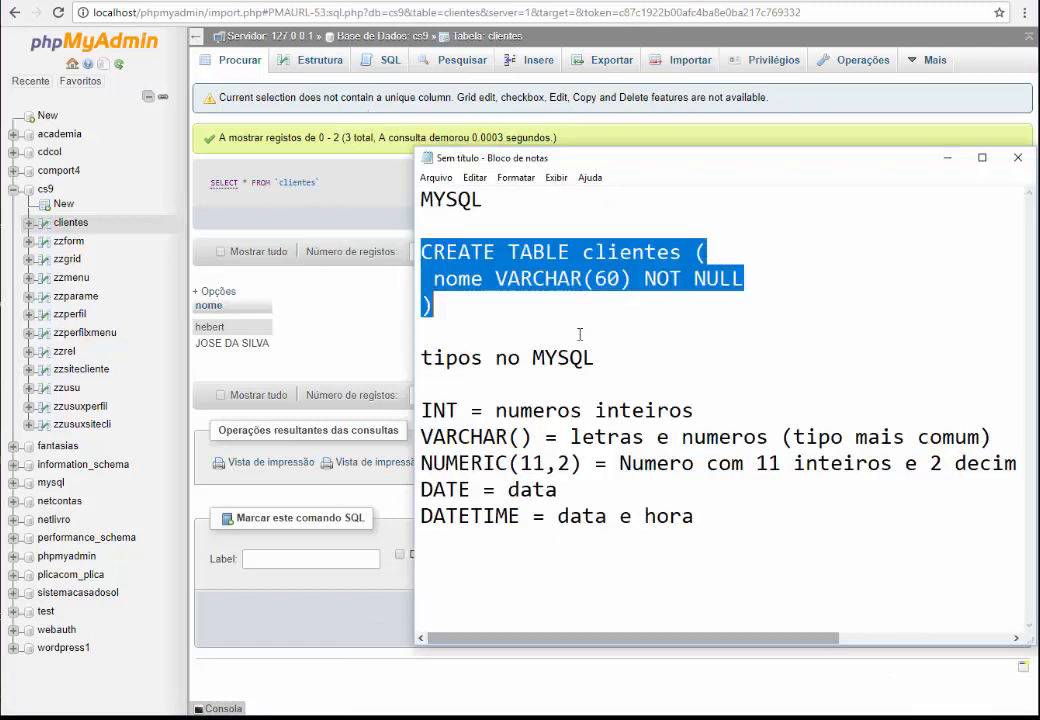
left_click(584, 311)
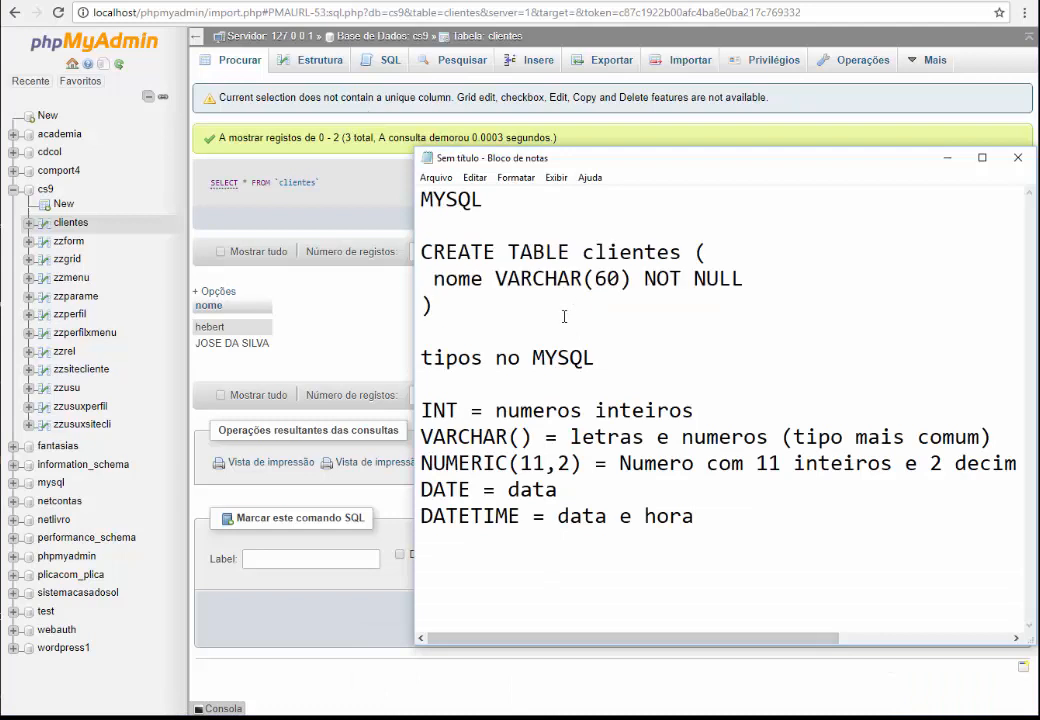
left_click_drag(682, 252, 511, 262)
left_click(496, 334)
left_click_drag(718, 510, 419, 346)
key("Delete")
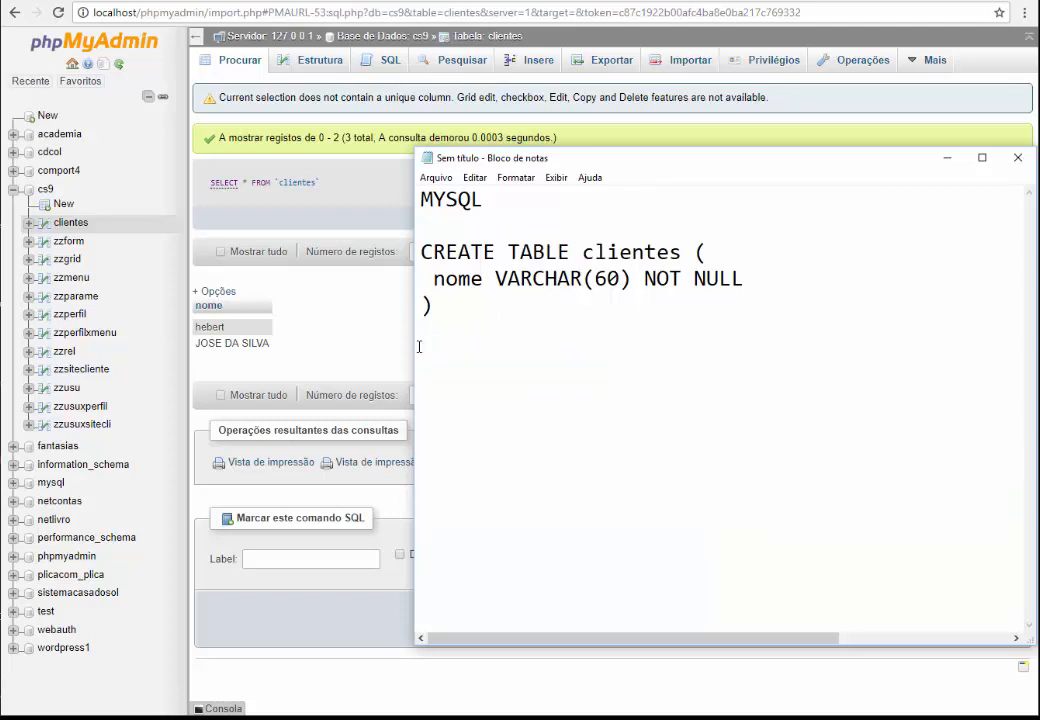
Write DROP TABLE clientes; in the notes and paste it into phpMyAdmin's SQL query box
type("DROP TABLE clientes")
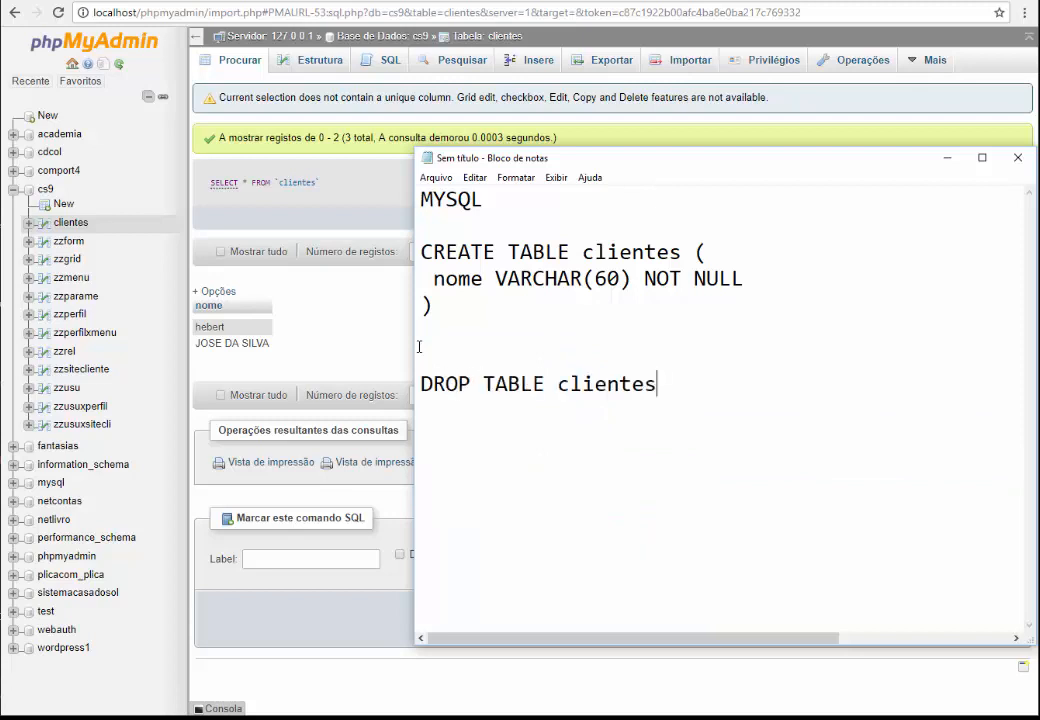
type(";")
left_click_drag(685, 385, 421, 383)
key("ctrl+c")
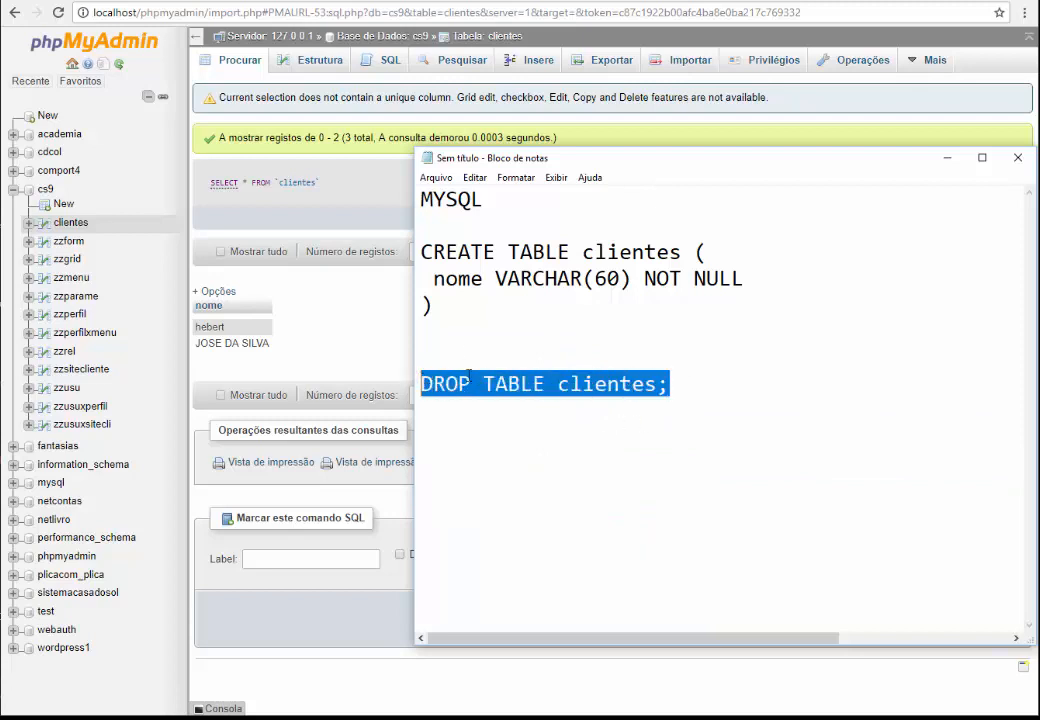
left_click(390, 60)
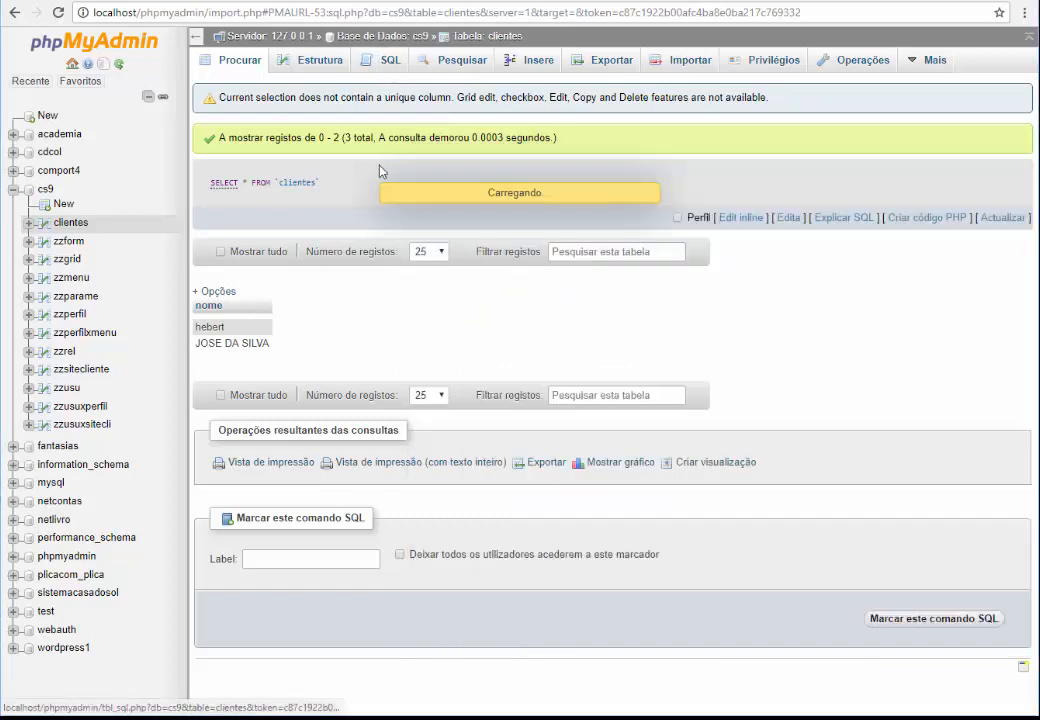
key("ctrl+a")
key("ctrl+v")
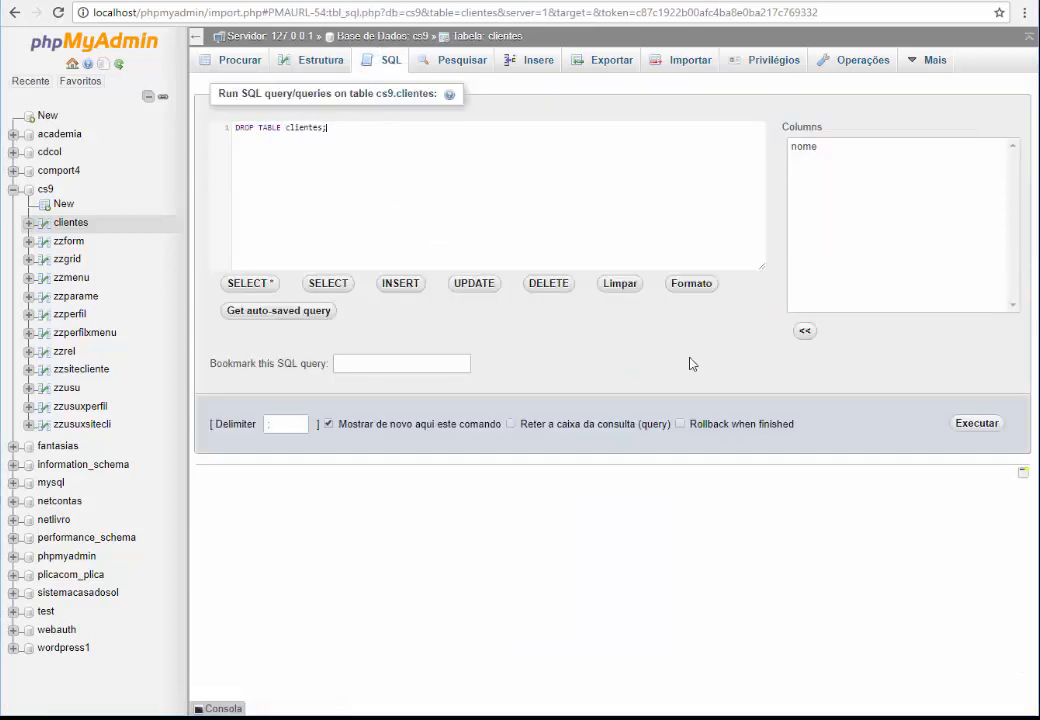
Execute DROP TABLE clientes;, review the SQL notes, and open cs9's list of 11 remaining tables
left_click(976, 424)
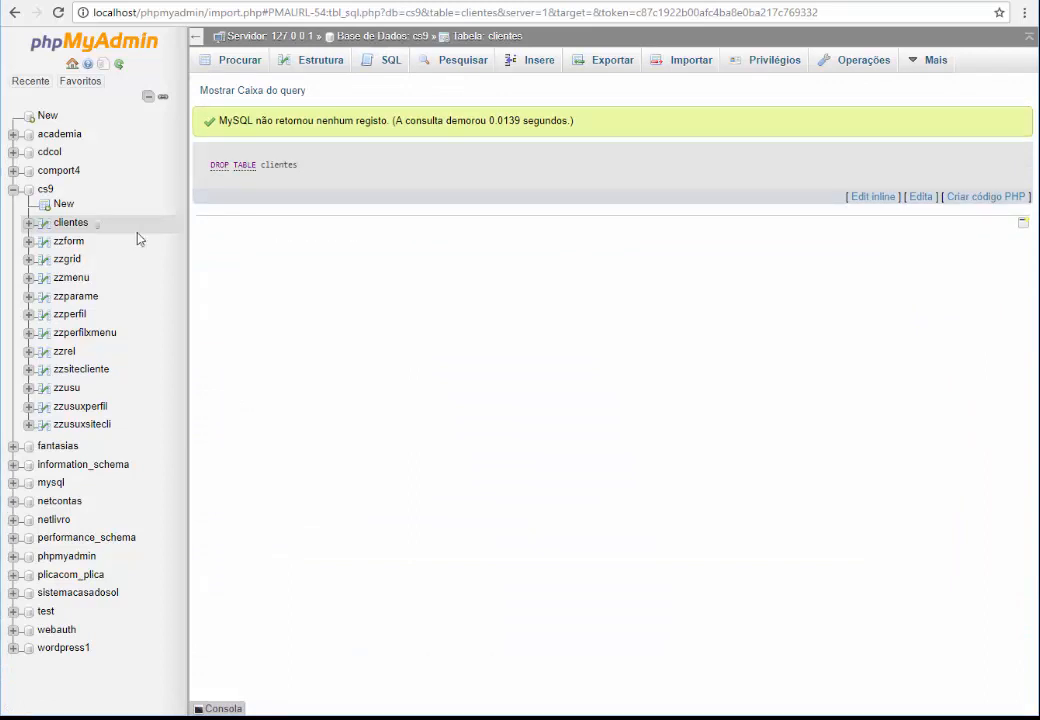
left_click(118, 65)
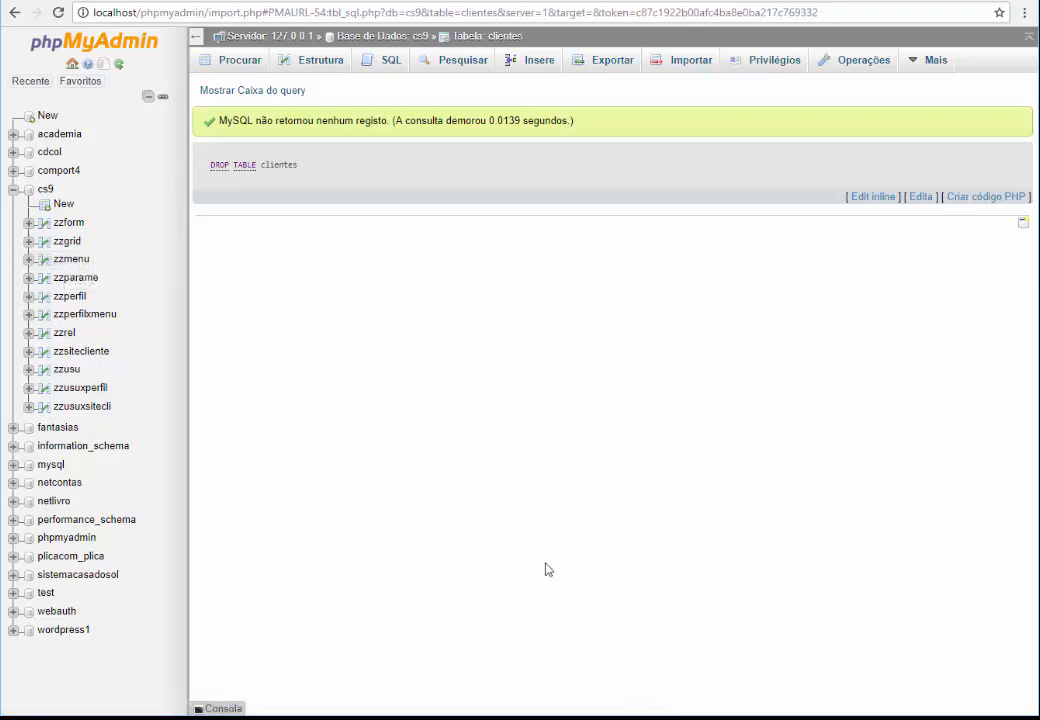
mouse_move(498, 719)
left_click(571, 640)
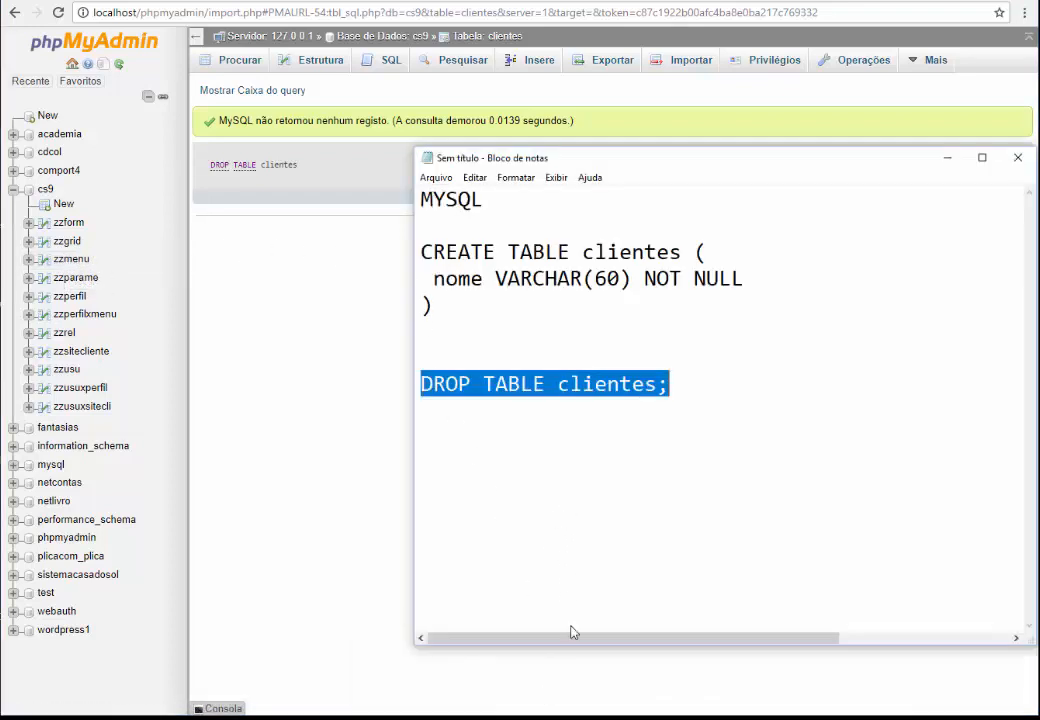
left_click(497, 341)
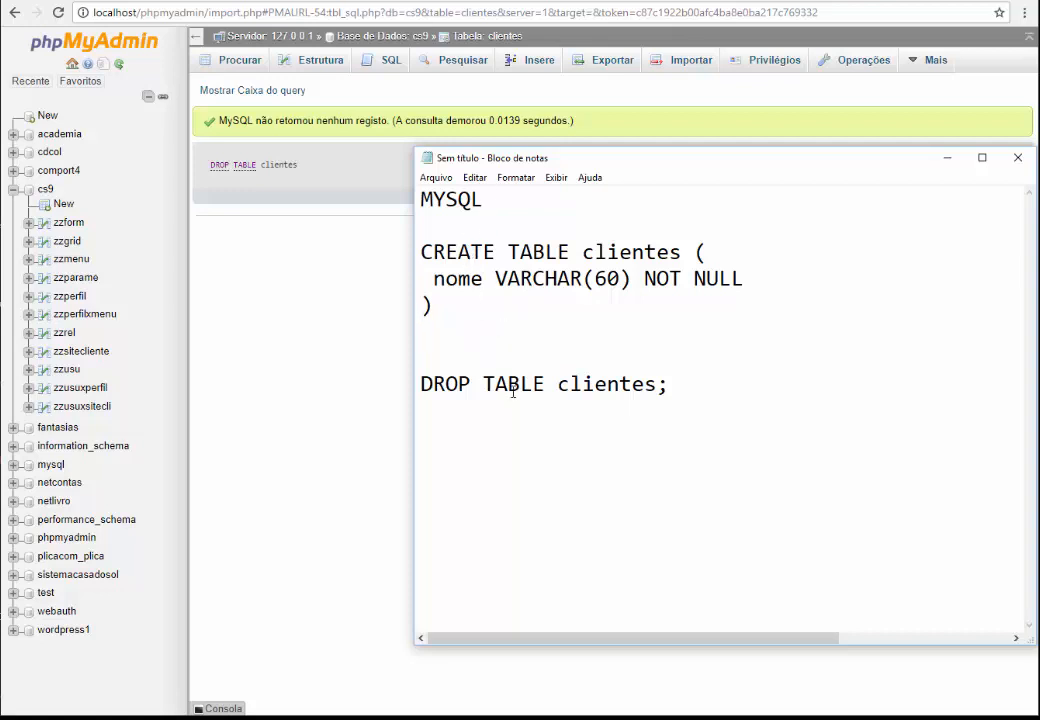
left_click_drag(445, 252, 522, 253)
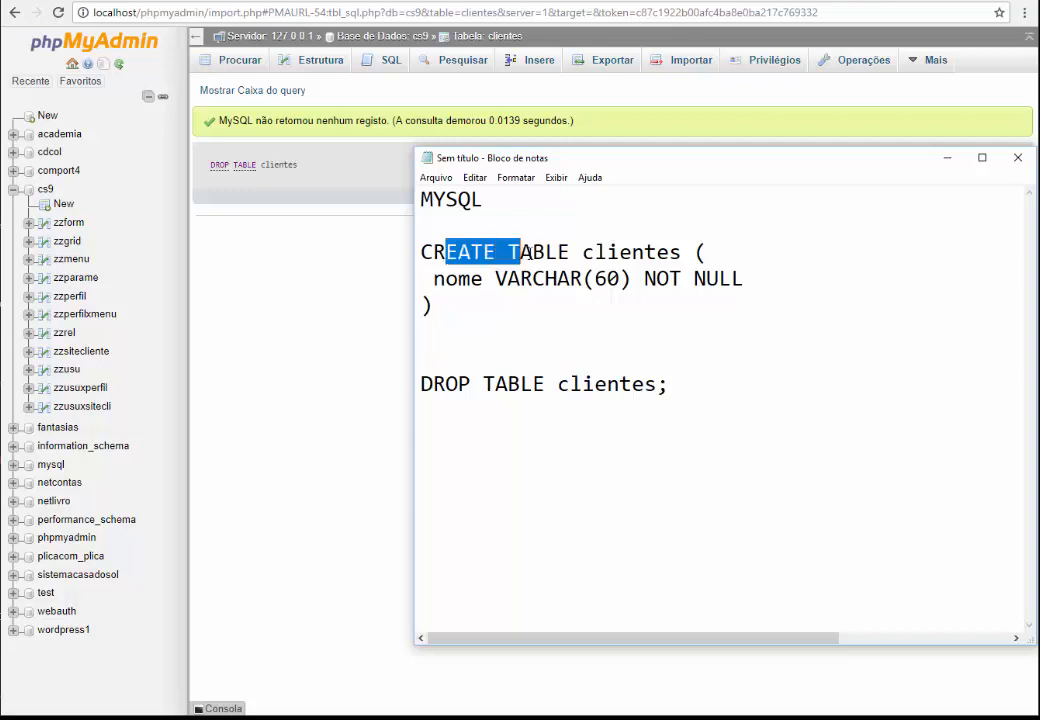
left_click(562, 297)
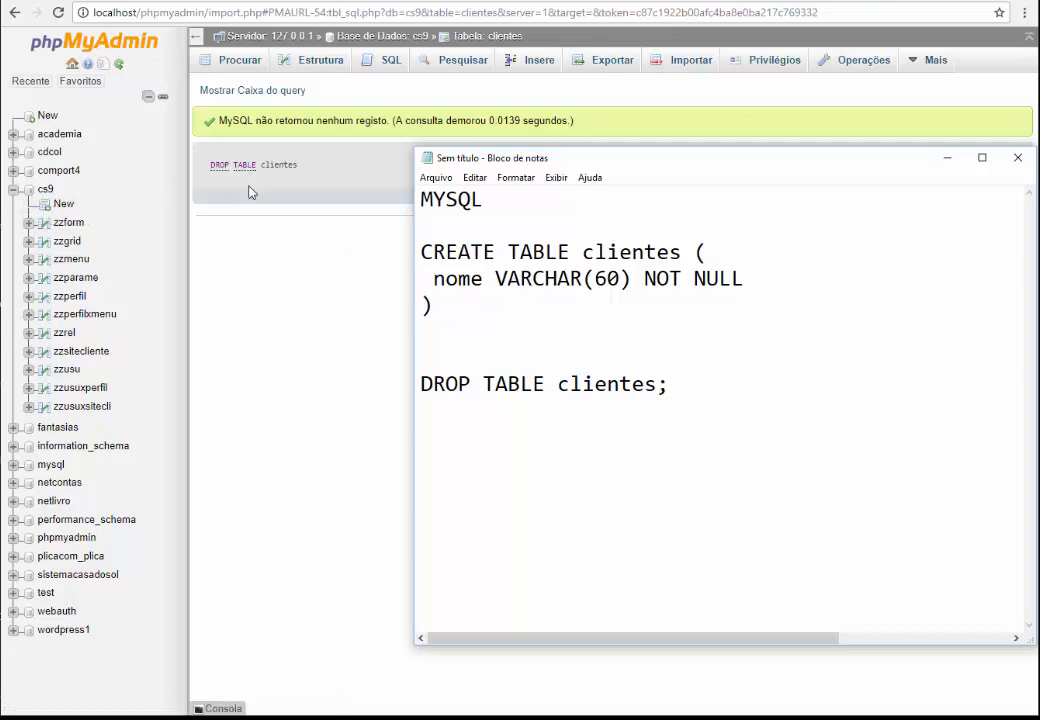
left_click(44, 189)
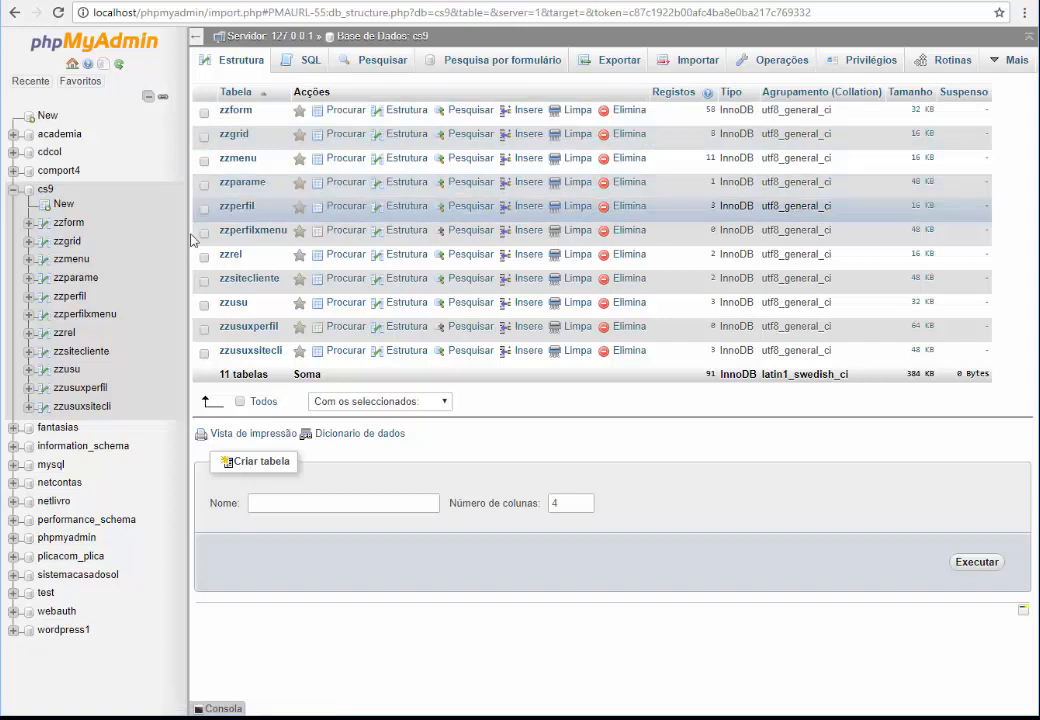
Start a new cs9 table named clientes with a nome VARCHAR(60) column
left_click(63, 205)
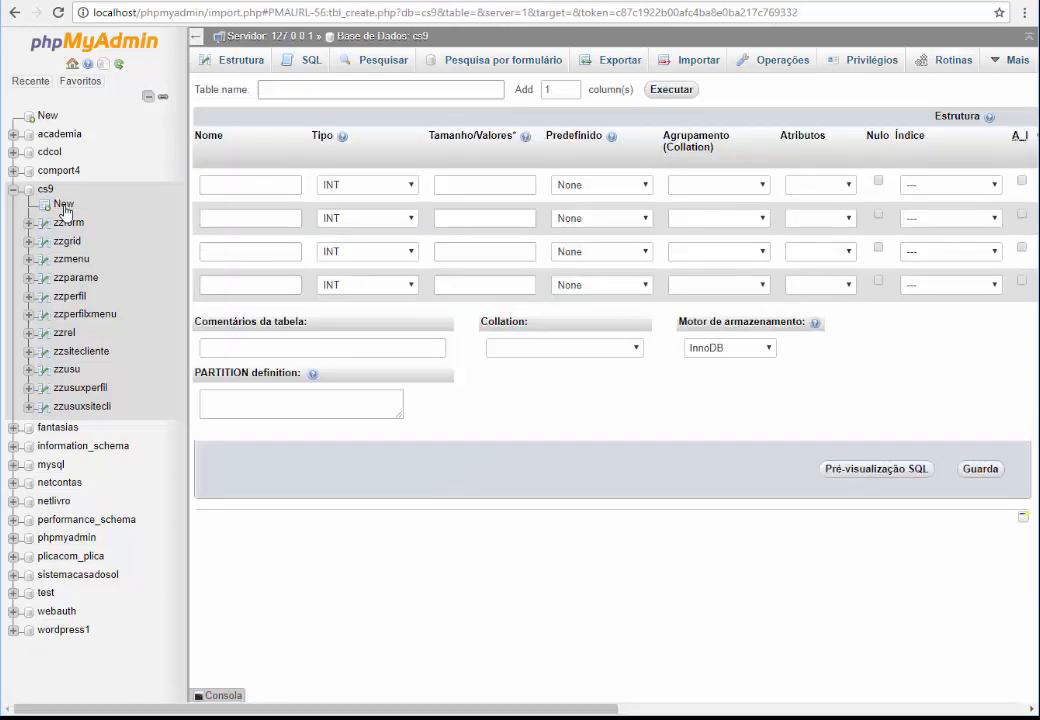
left_click(285, 88)
type("CLIEN")
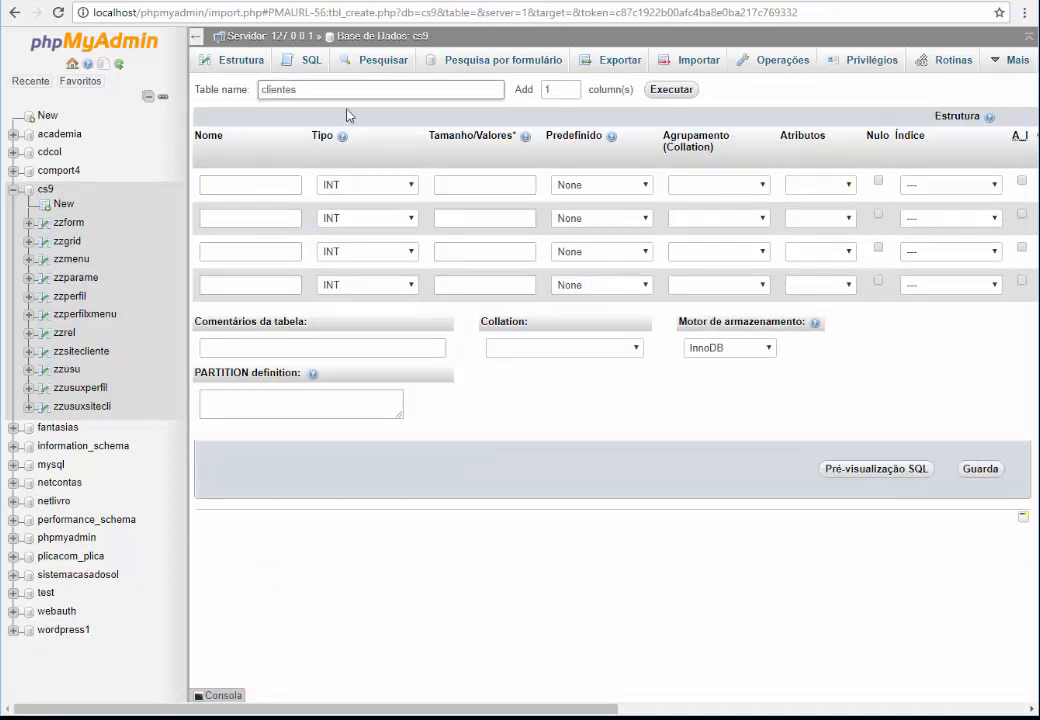
left_click(266, 190)
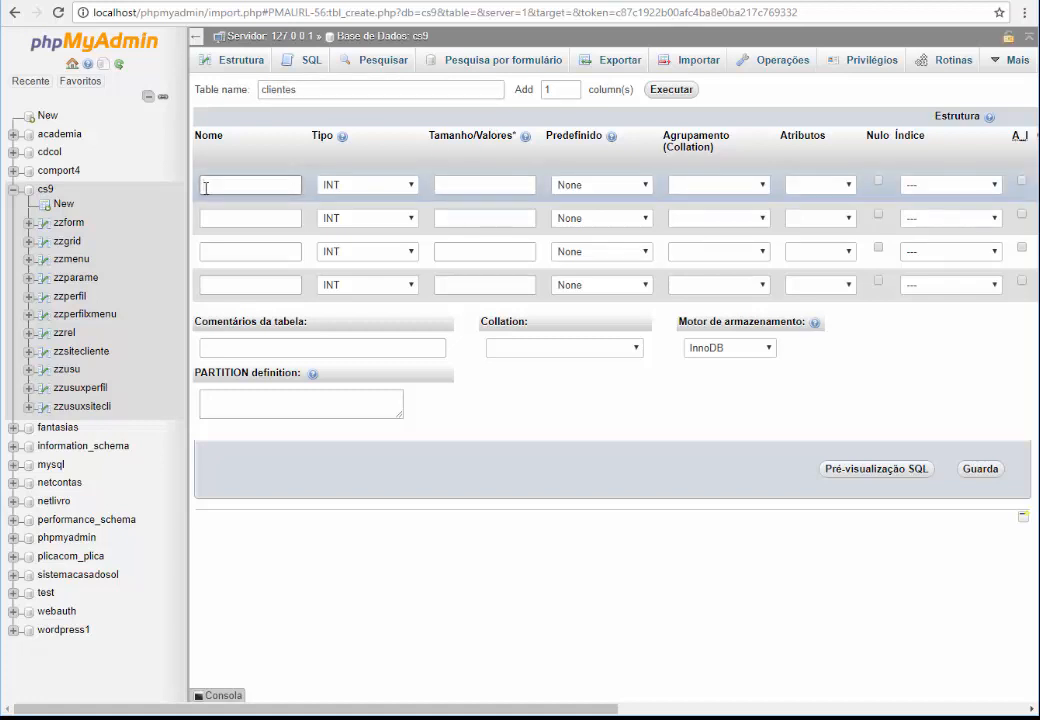
type("no")
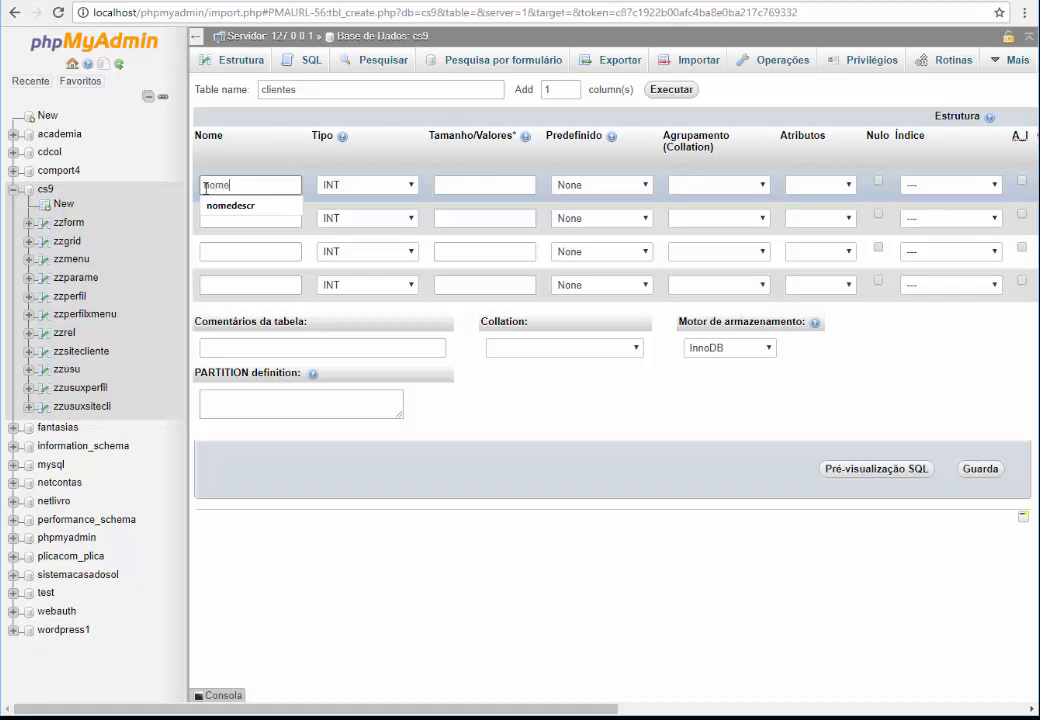
type("me")
left_click(390, 185)
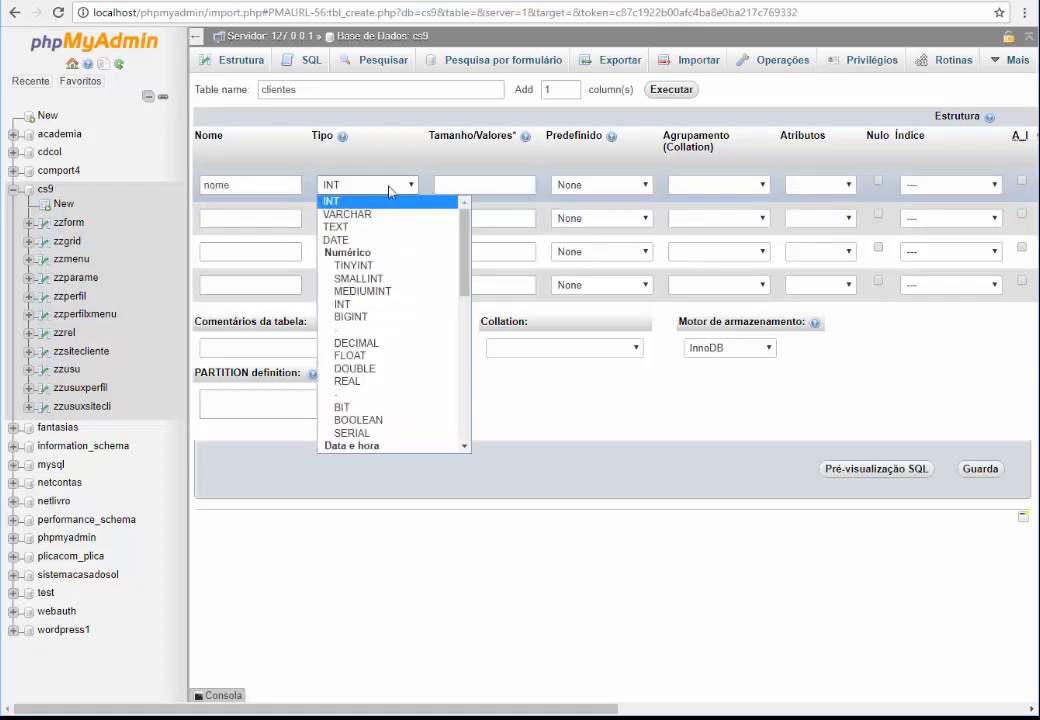
left_click(372, 216)
left_click(453, 184)
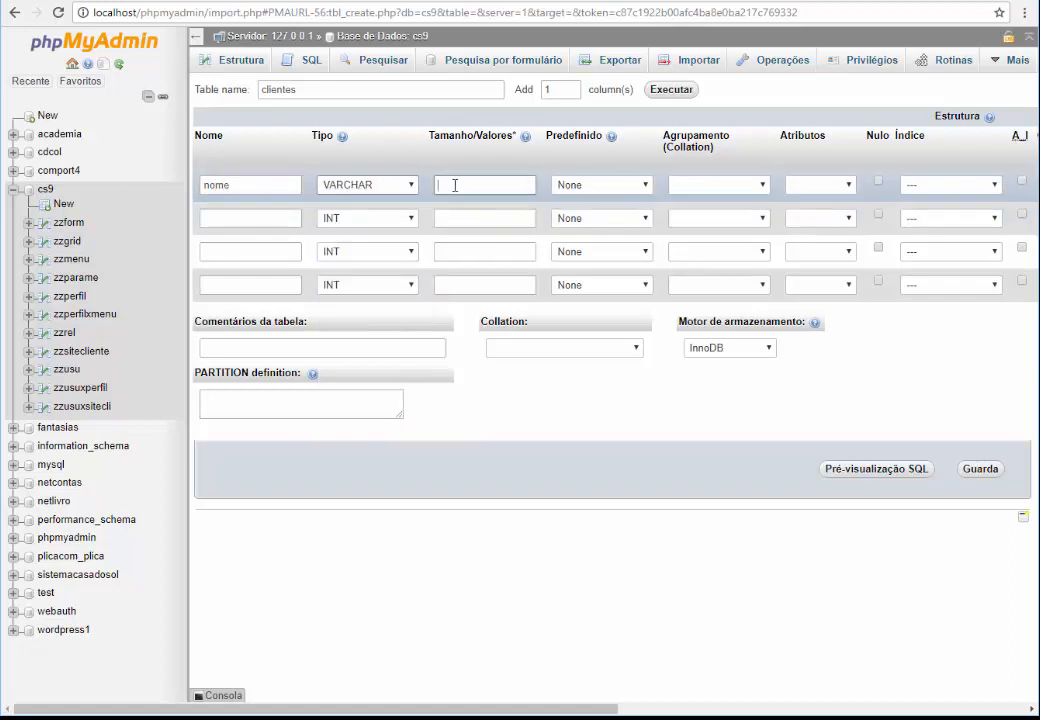
type("60")
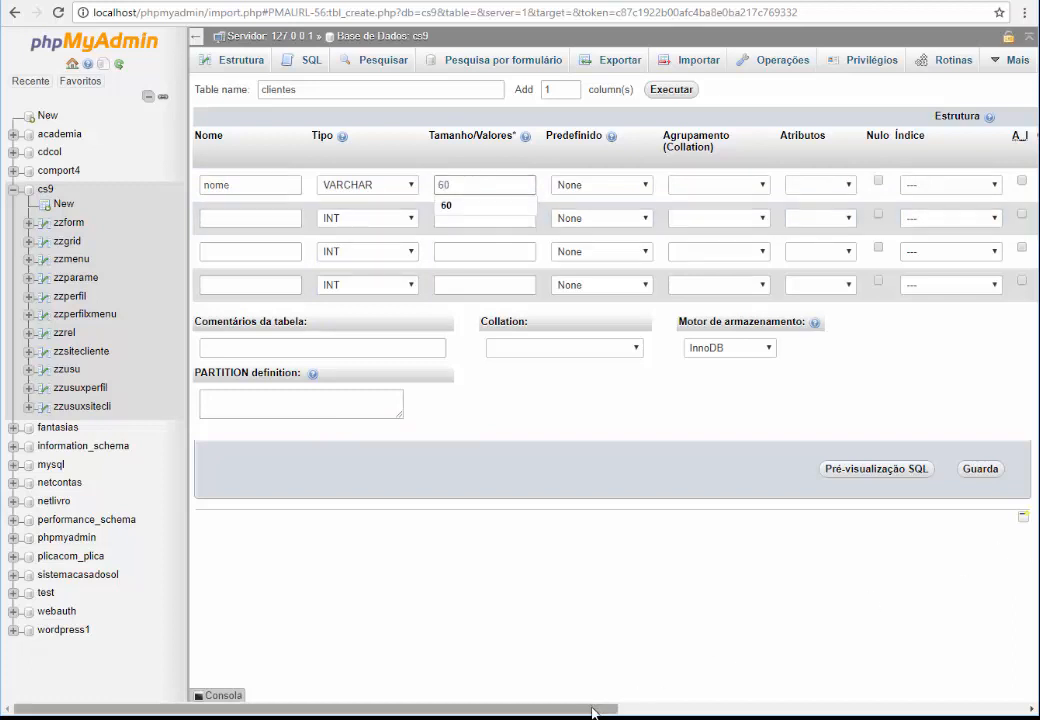
left_click_drag(620, 708, 694, 708)
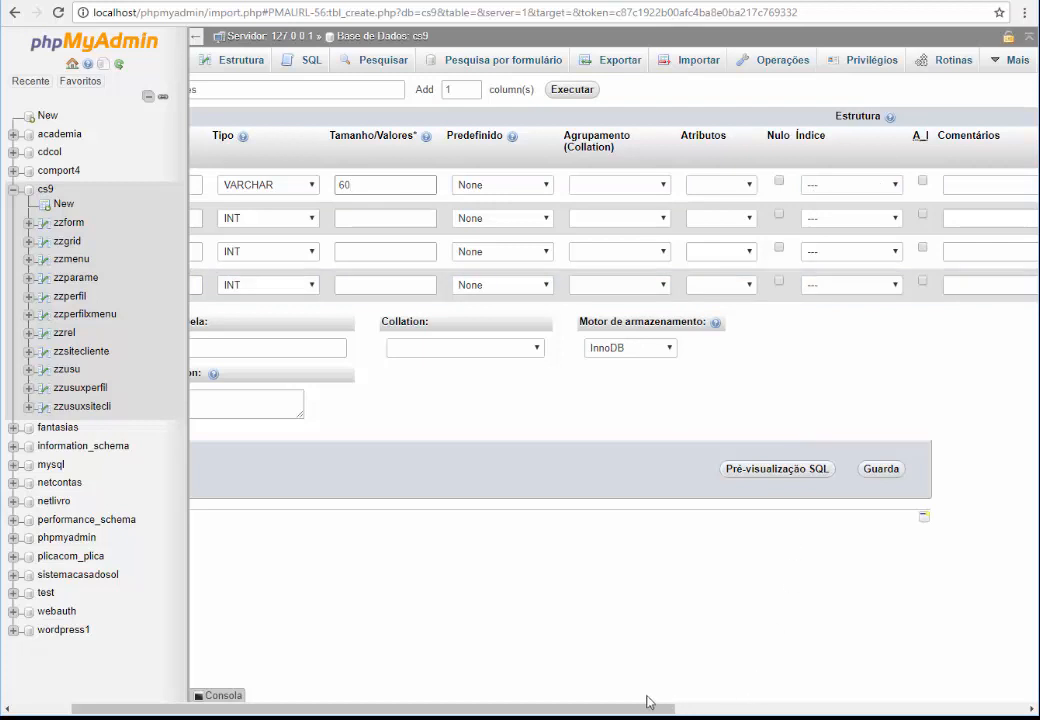
left_click_drag(643, 708, 415, 712)
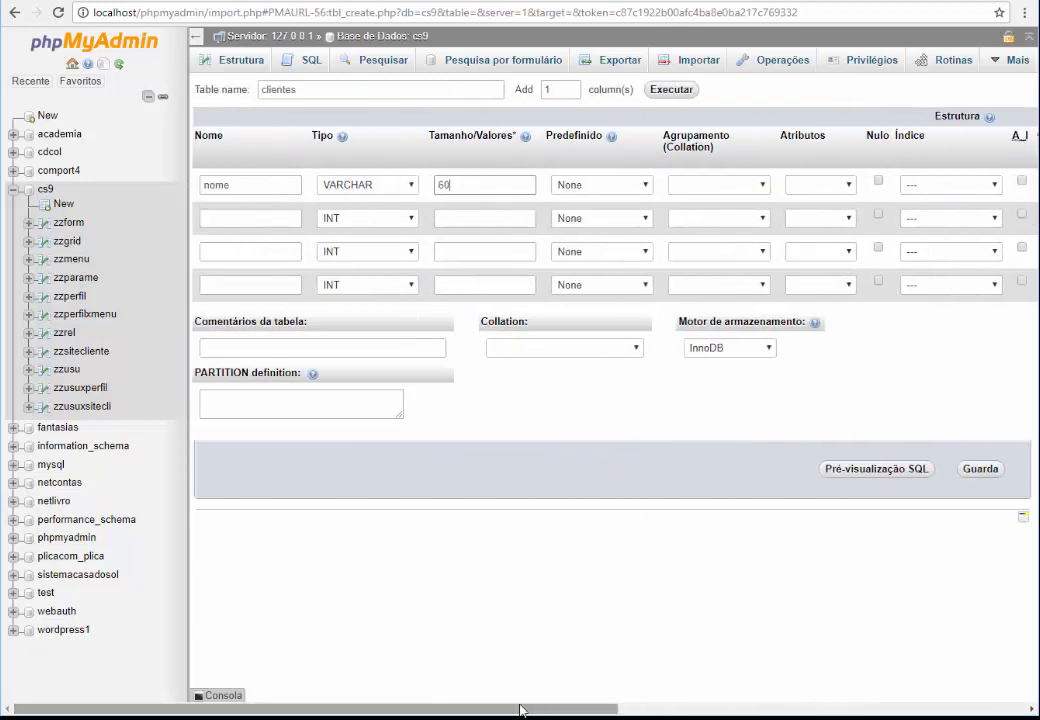
Add an endereco VARCHAR(50) column and save the clientes table
left_click(270, 217)
type("endereco")
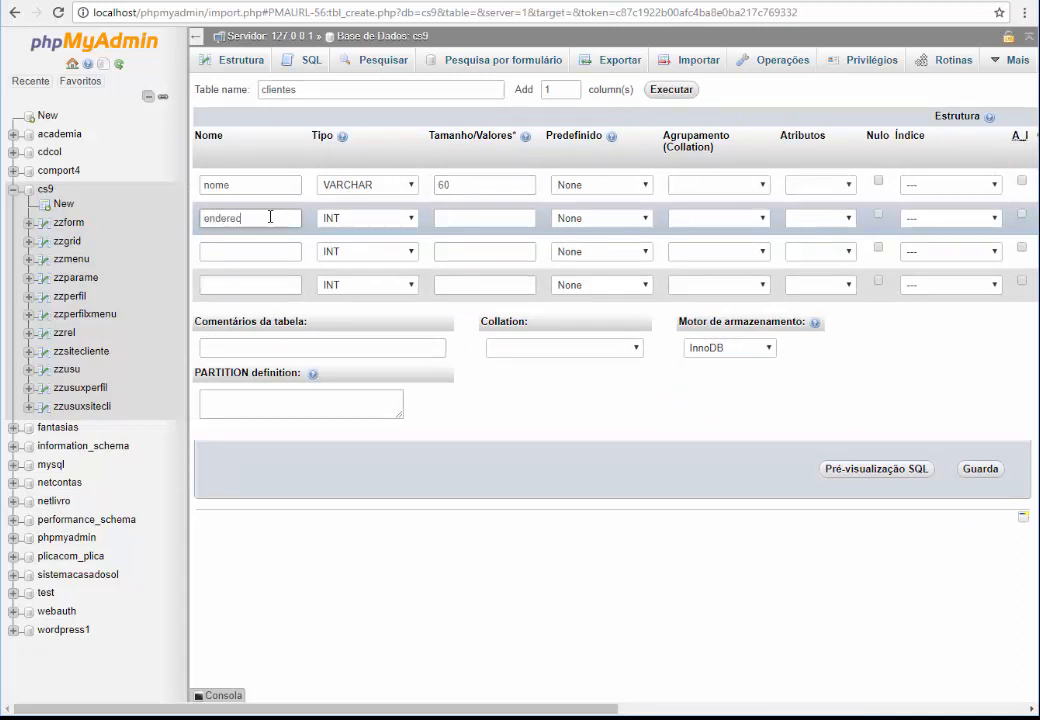
left_click(405, 217)
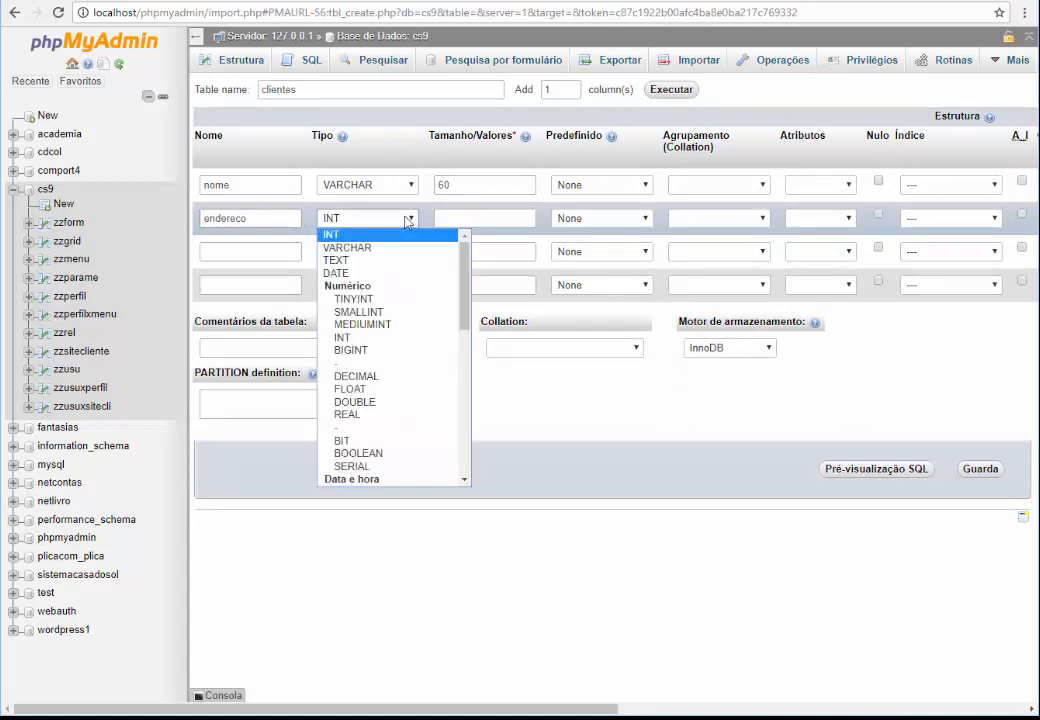
left_click(408, 246)
left_click(471, 215)
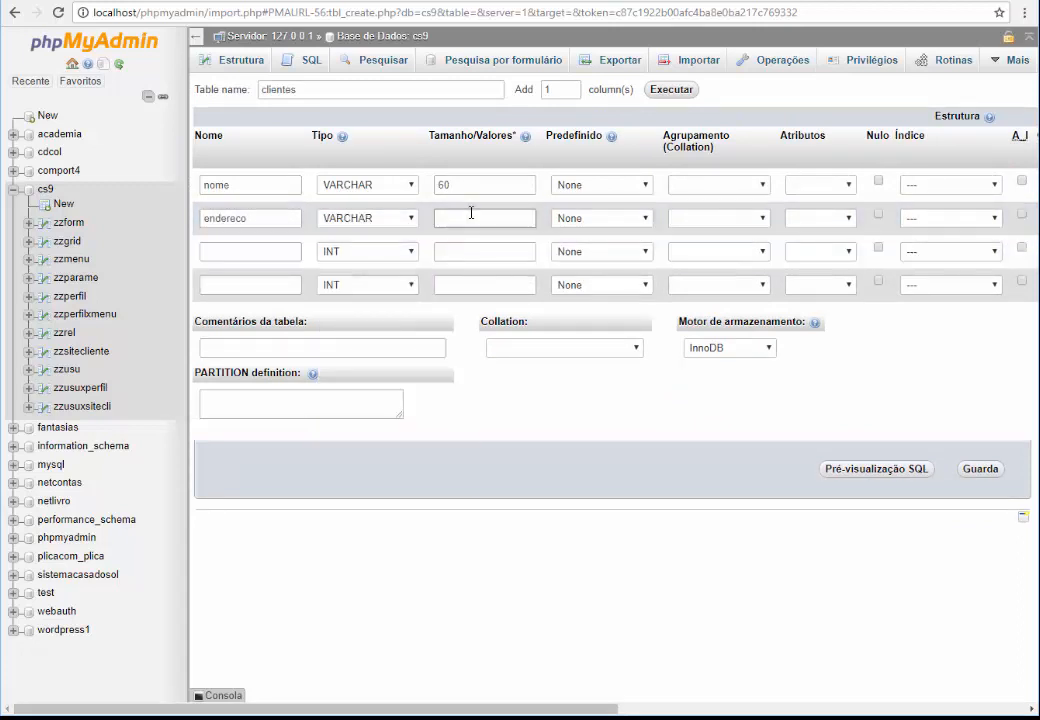
type("50")
left_click(982, 470)
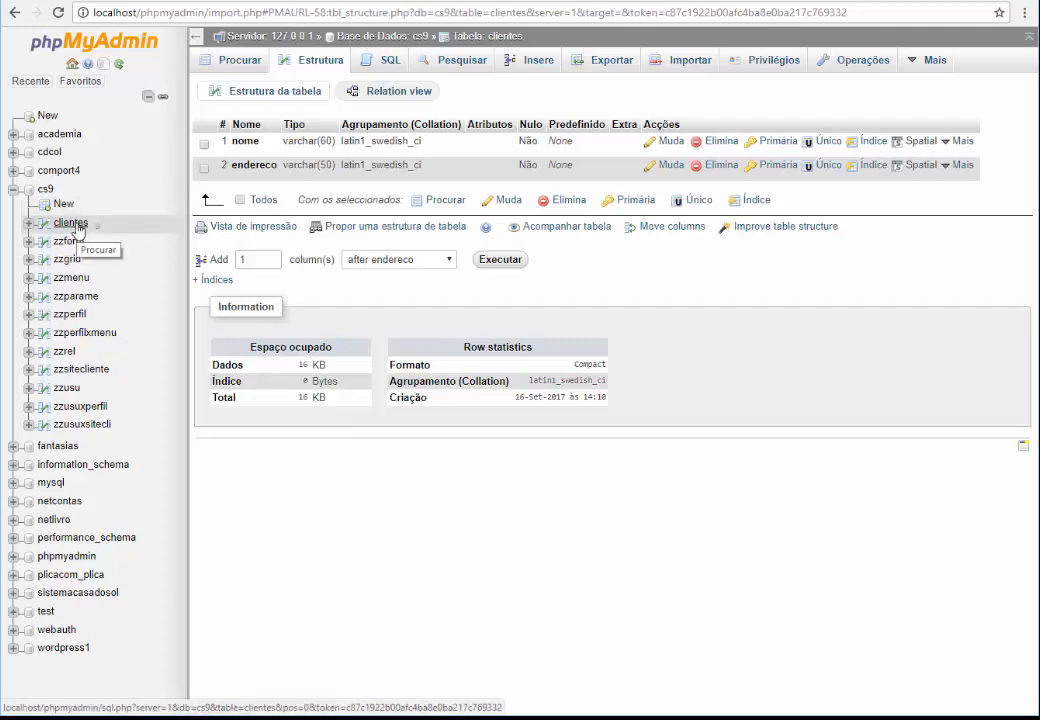
Drop the clientes table from cs9 and return to the lesson topics notes
left_click(45, 190)
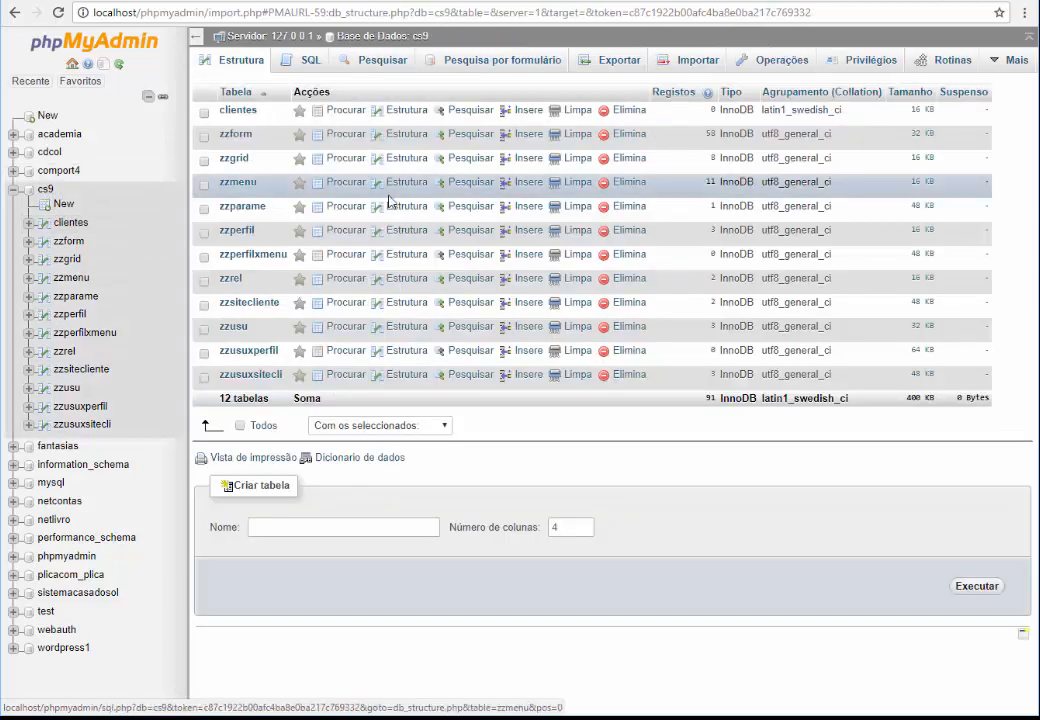
left_click(622, 110)
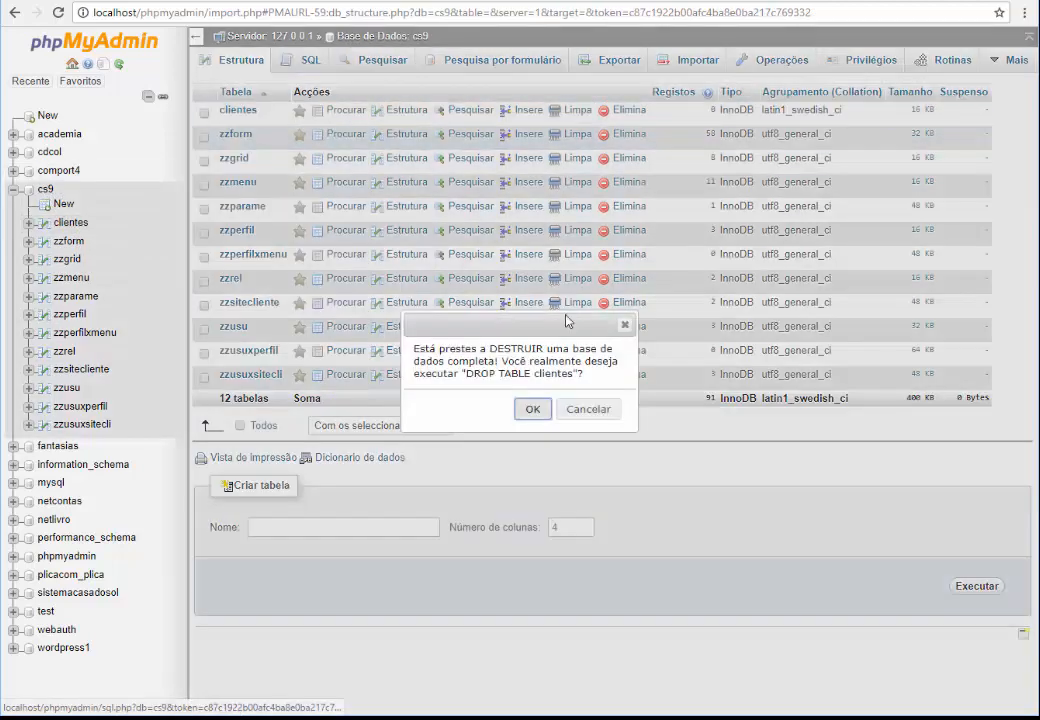
left_click(532, 409)
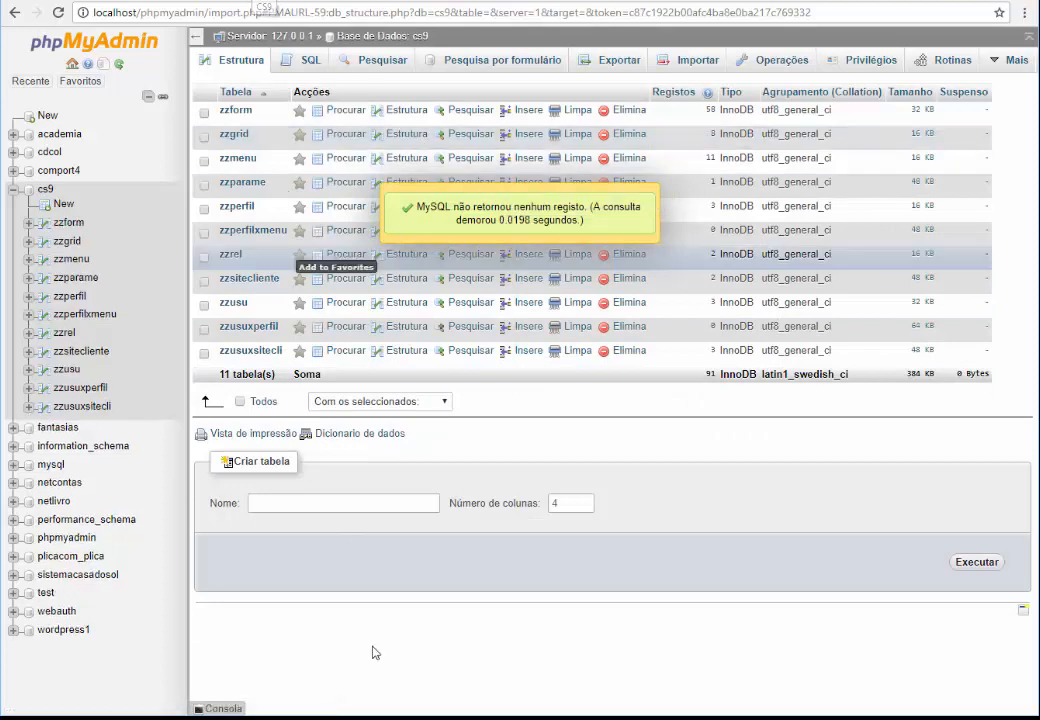
mouse_move(494, 717)
left_click(460, 700)
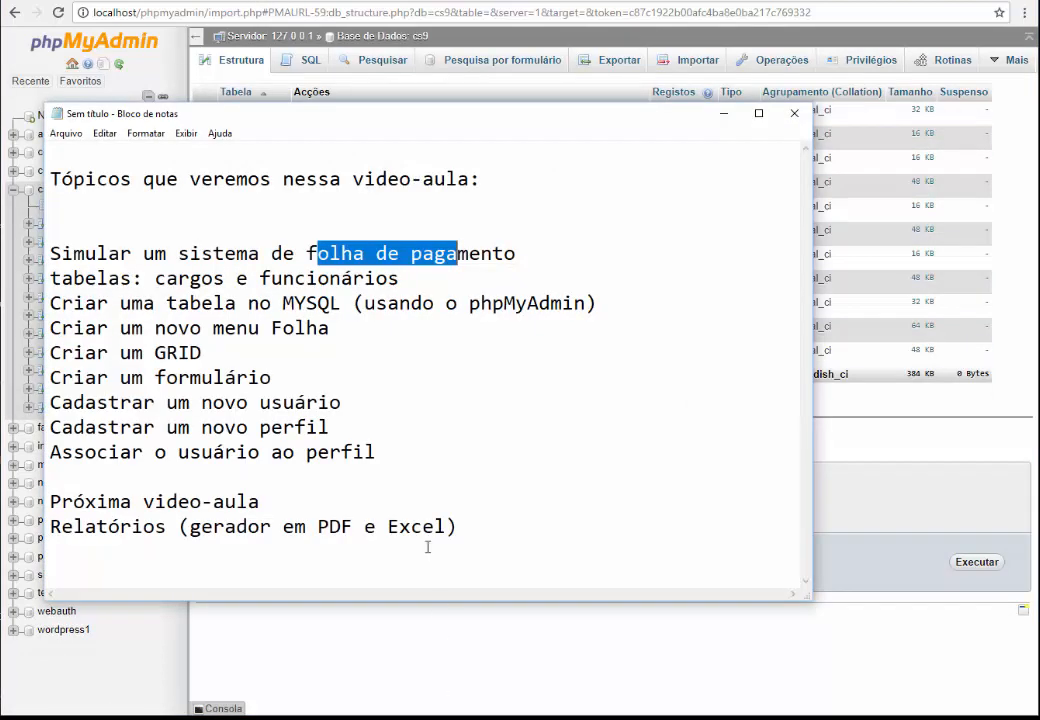
Highlight the payroll, cargos and funcionários topics in the lesson list
left_click(409, 405)
left_click_drag(108, 253, 266, 279)
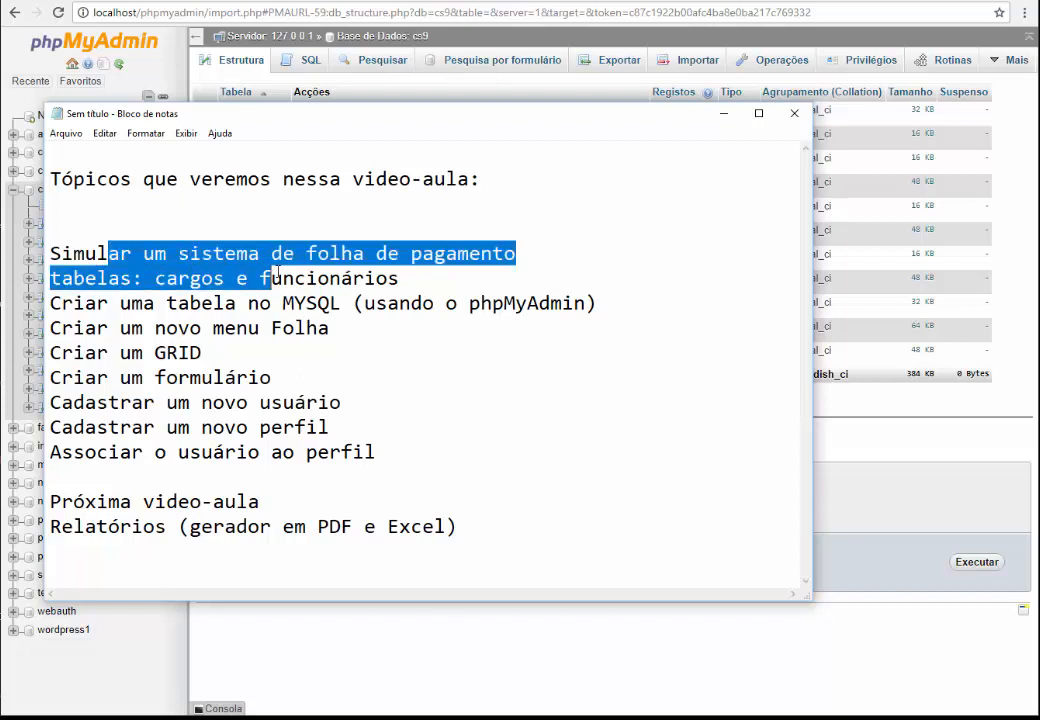
left_click(300, 257)
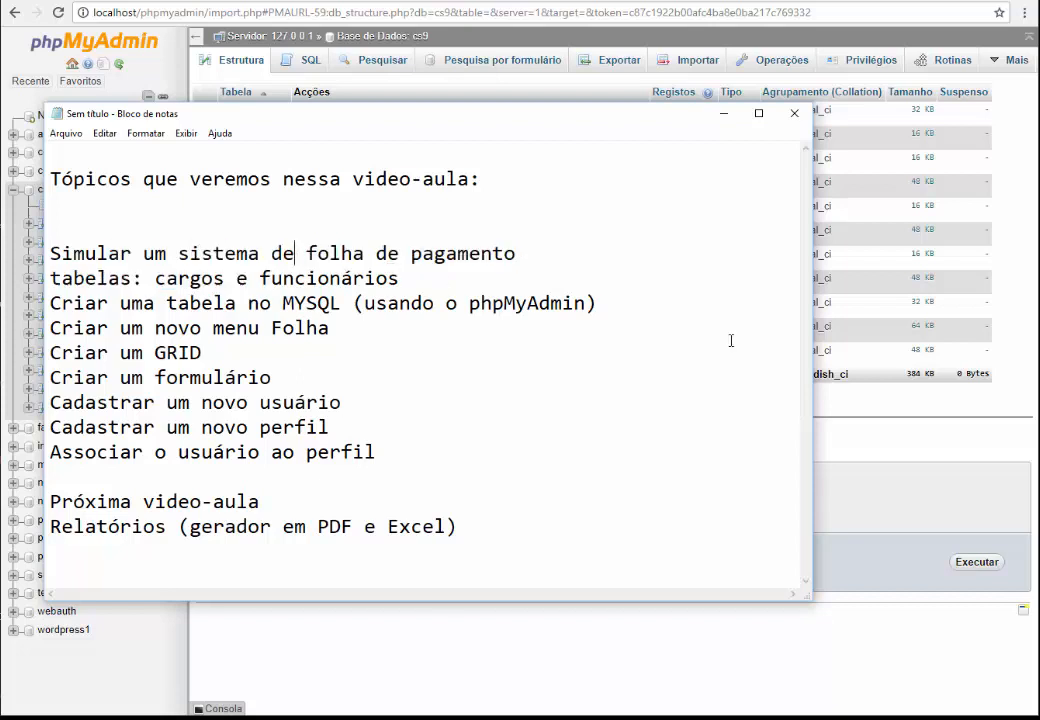
double_click(172, 280)
double_click(344, 280)
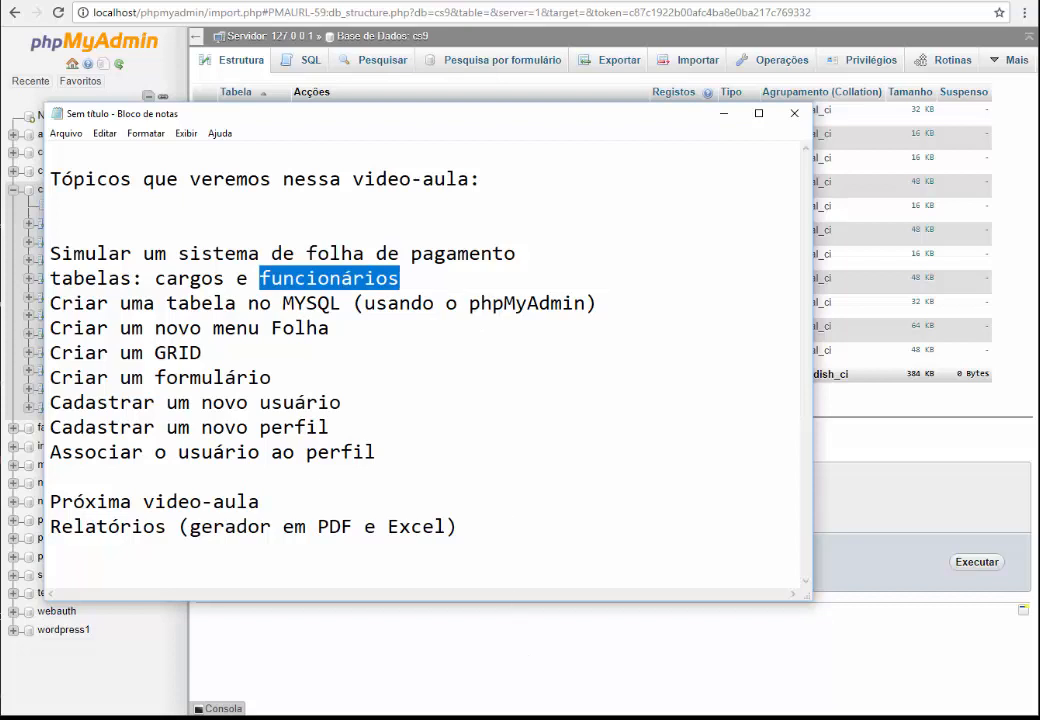
Bring the SQL notes with the CREATE and DROP TABLE clientes statements in front
left_click(498, 719)
left_click(535, 705)
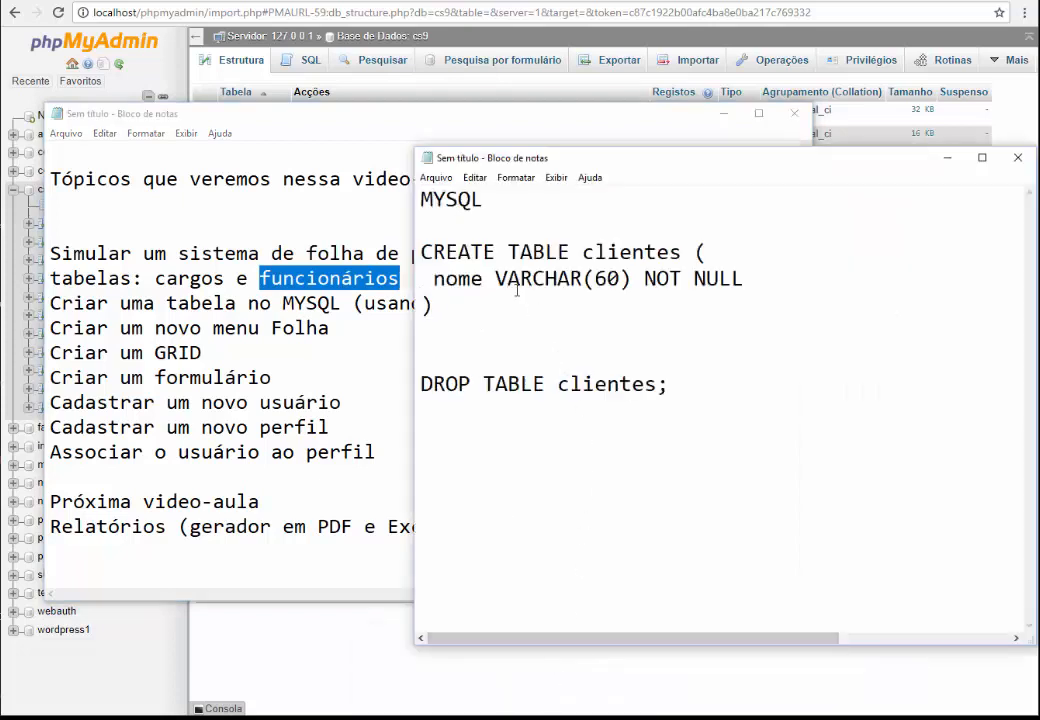
left_click_drag(433, 252, 557, 258)
left_click(557, 318)
left_click(498, 719)
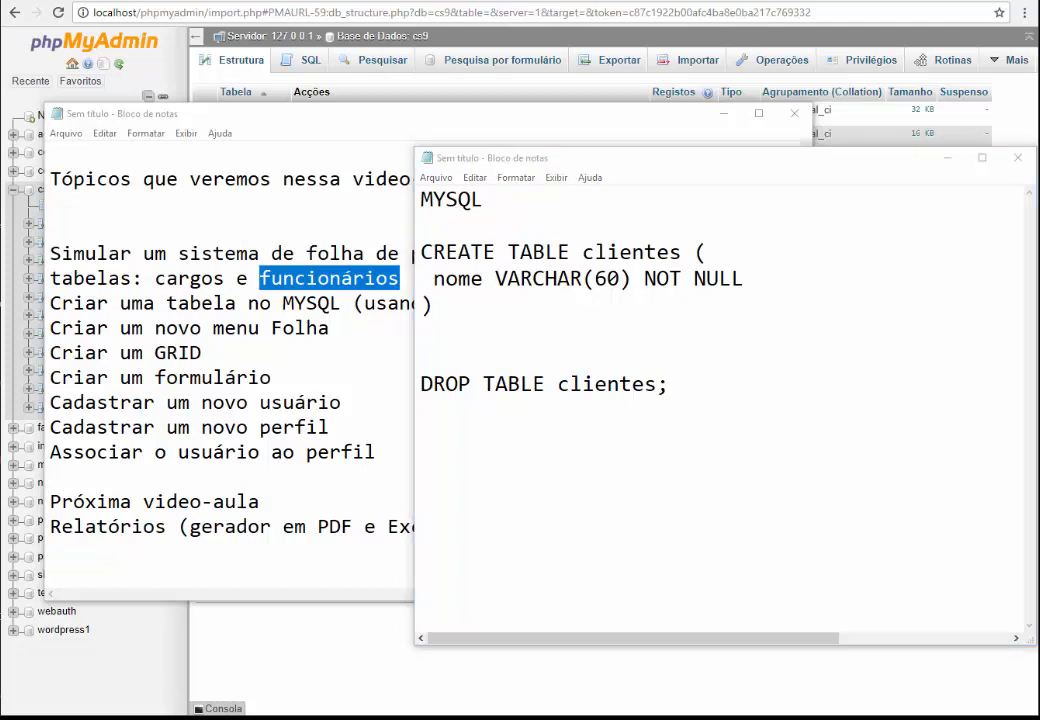
Replace the old clientes SQL with the pasted create table cargo statement
left_click(674, 398)
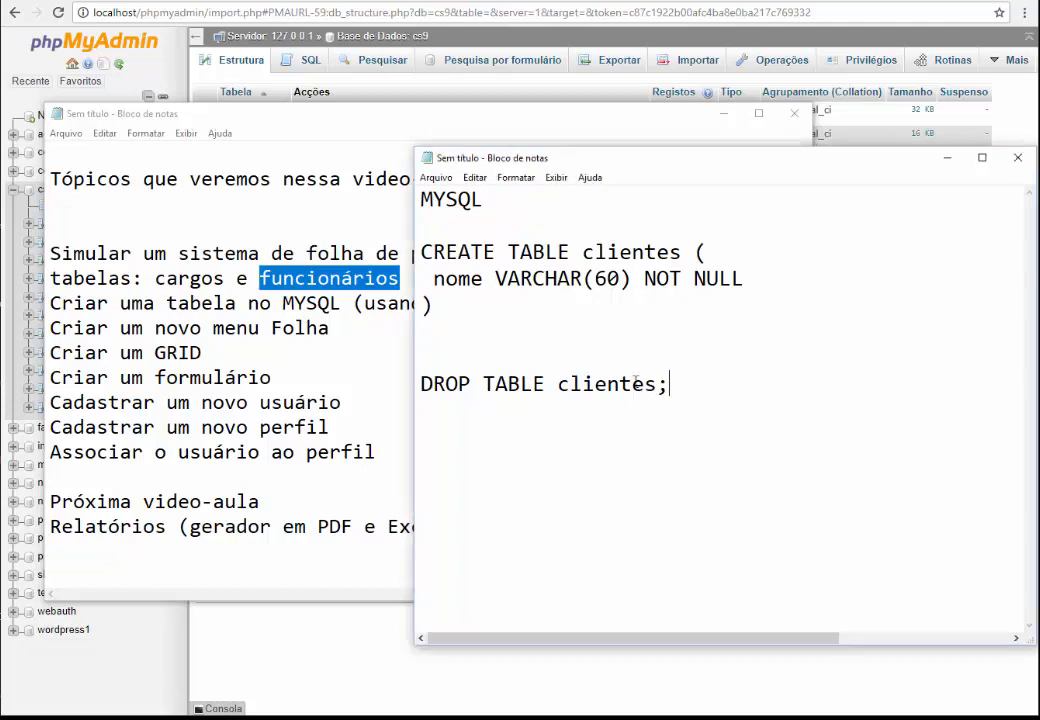
left_click_drag(674, 398, 421, 252)
type("create table cargo (    idcargo INT  not null AUTO_INCREMENT primary key,    descricao varchar(60) not null,    cbo varchar(10) null ) ENGINE = INNODB CHARSET = utf8;")
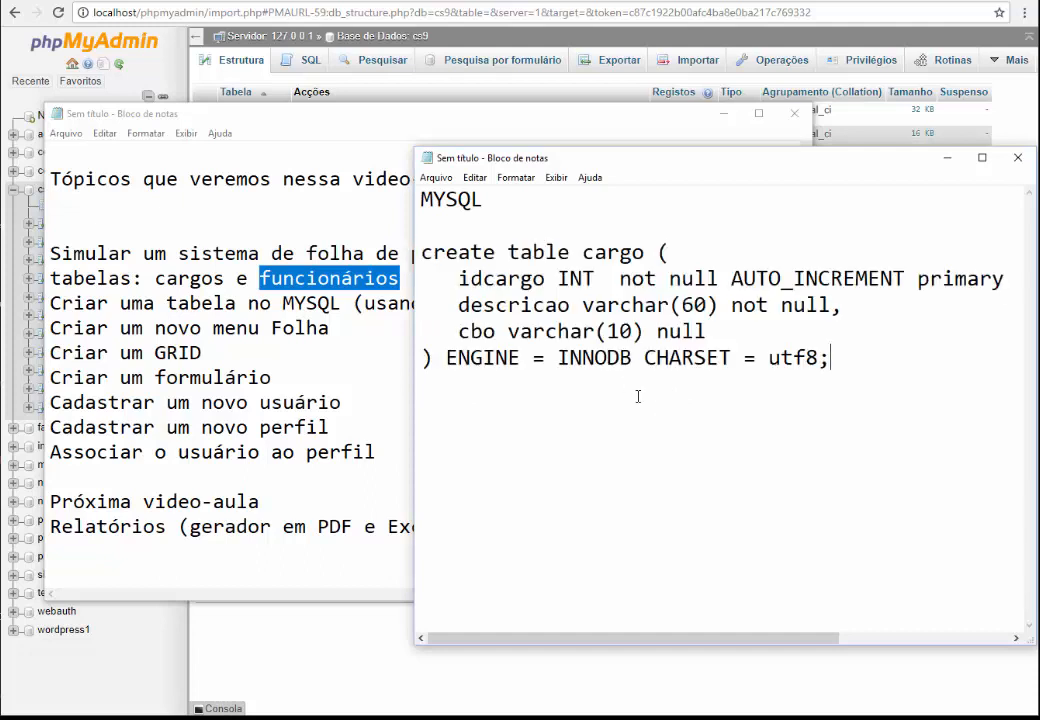
double_click(430, 252)
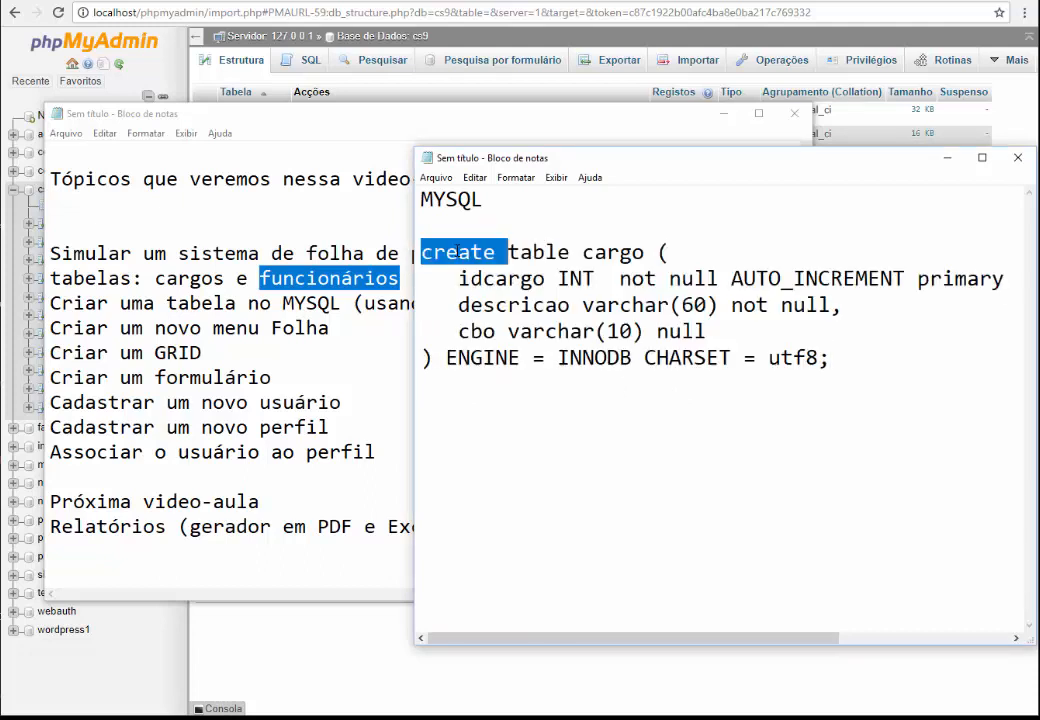
double_click(590, 251)
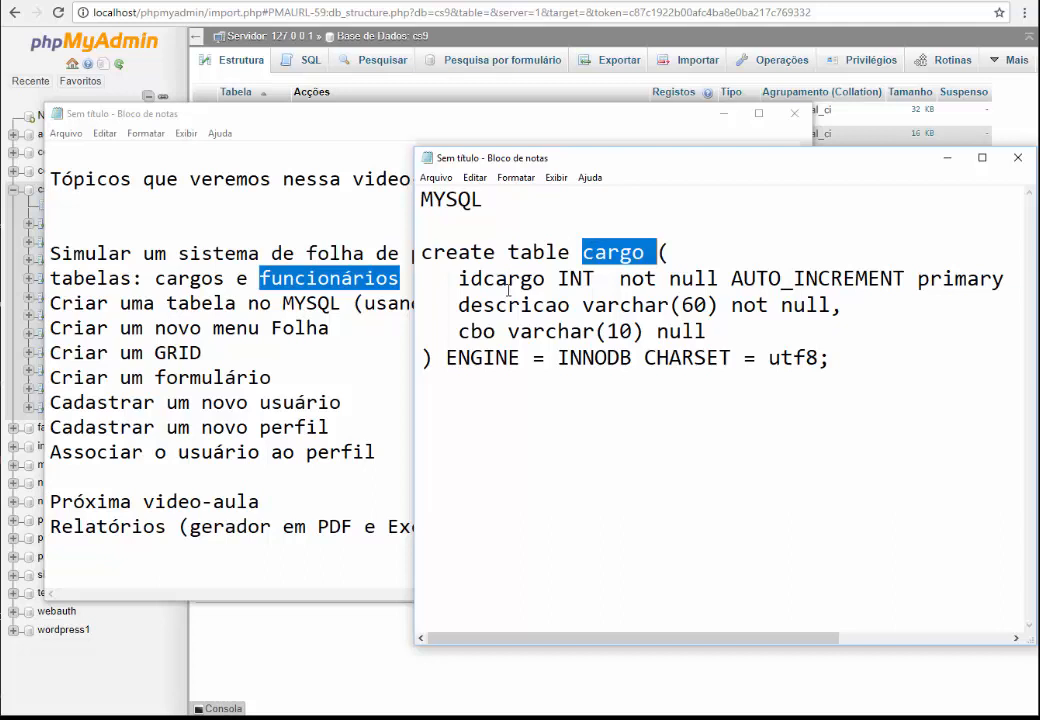
Widen the SQL notes, review the idcargo INT column, and add new lines below the statement
left_click_drag(413, 379, 358, 382)
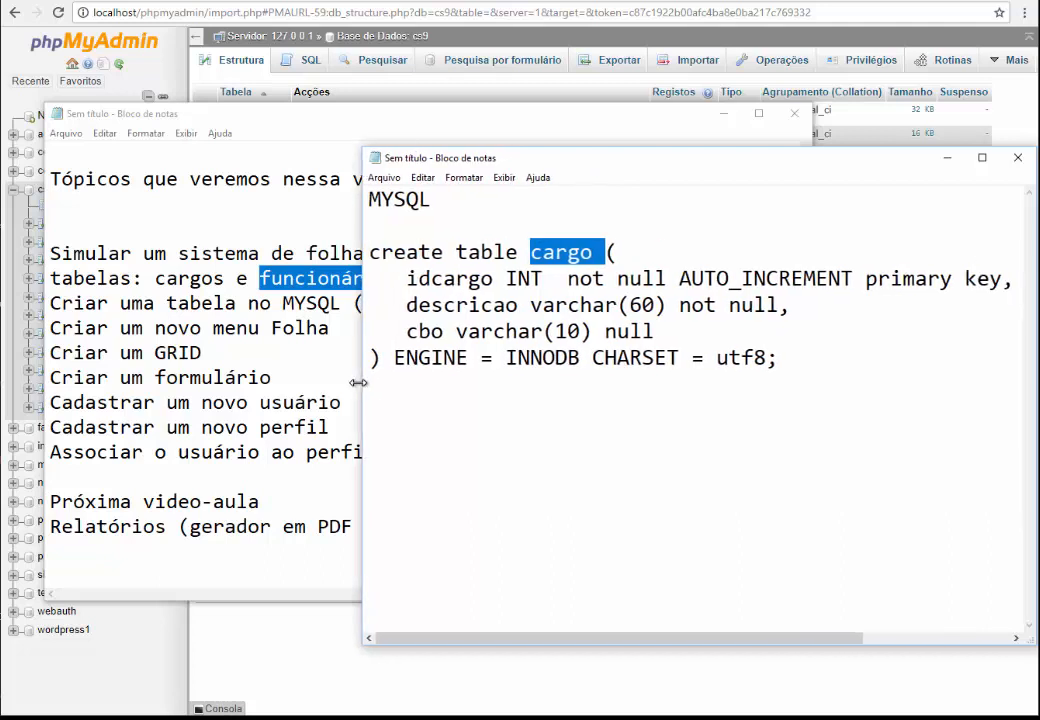
double_click(455, 279)
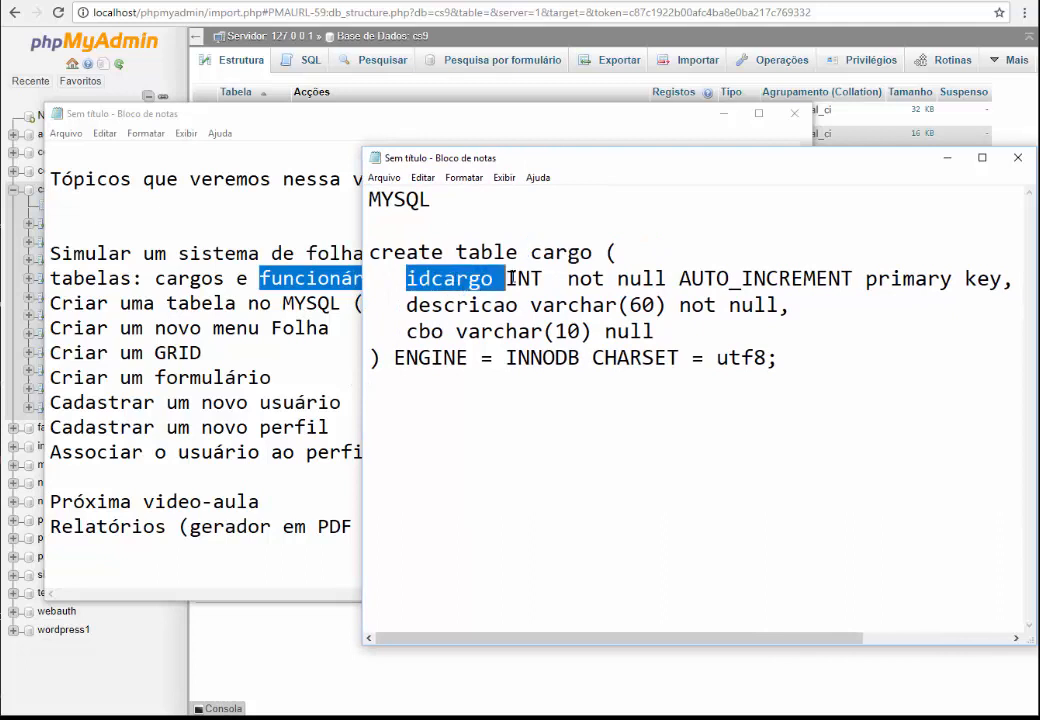
double_click(520, 279)
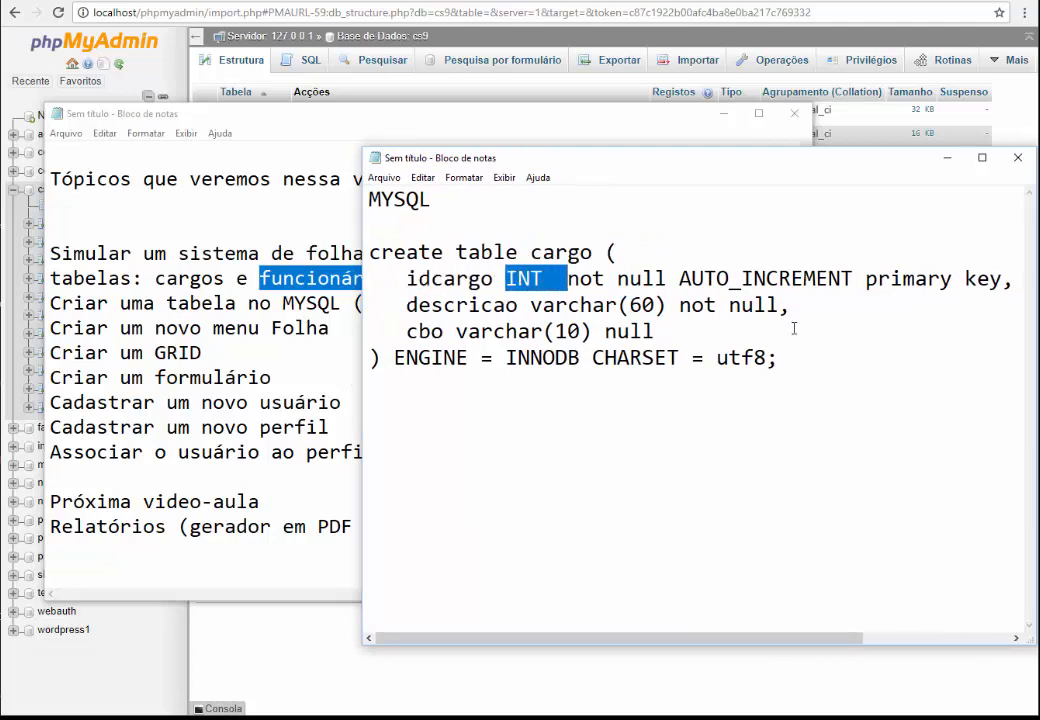
left_click(850, 718)
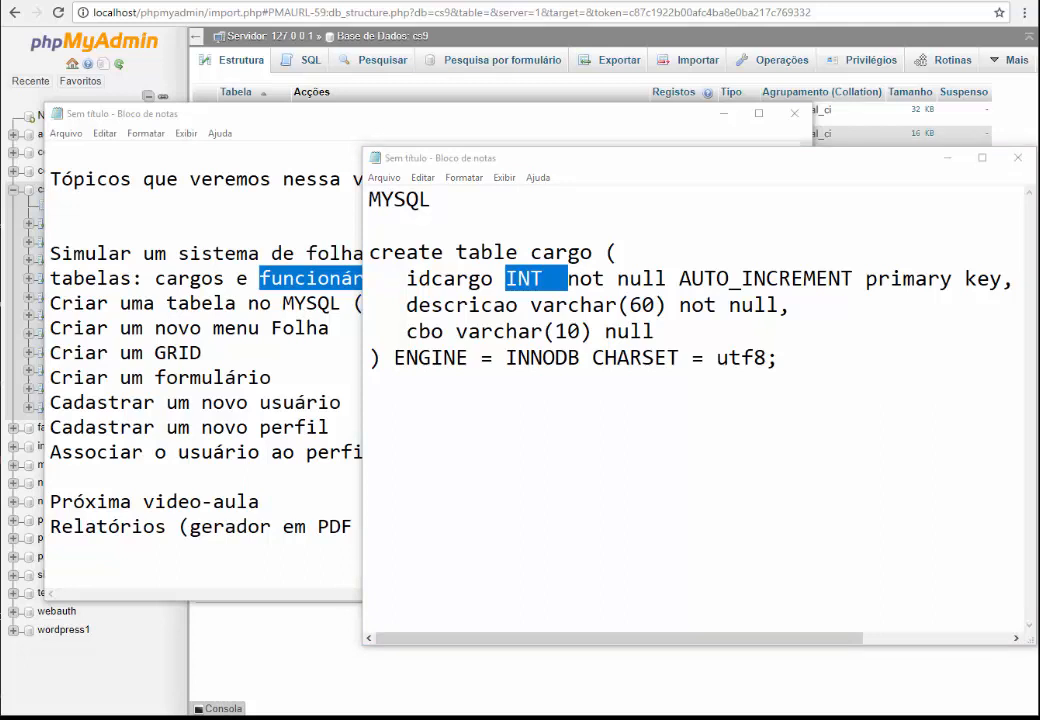
left_click(590, 459)
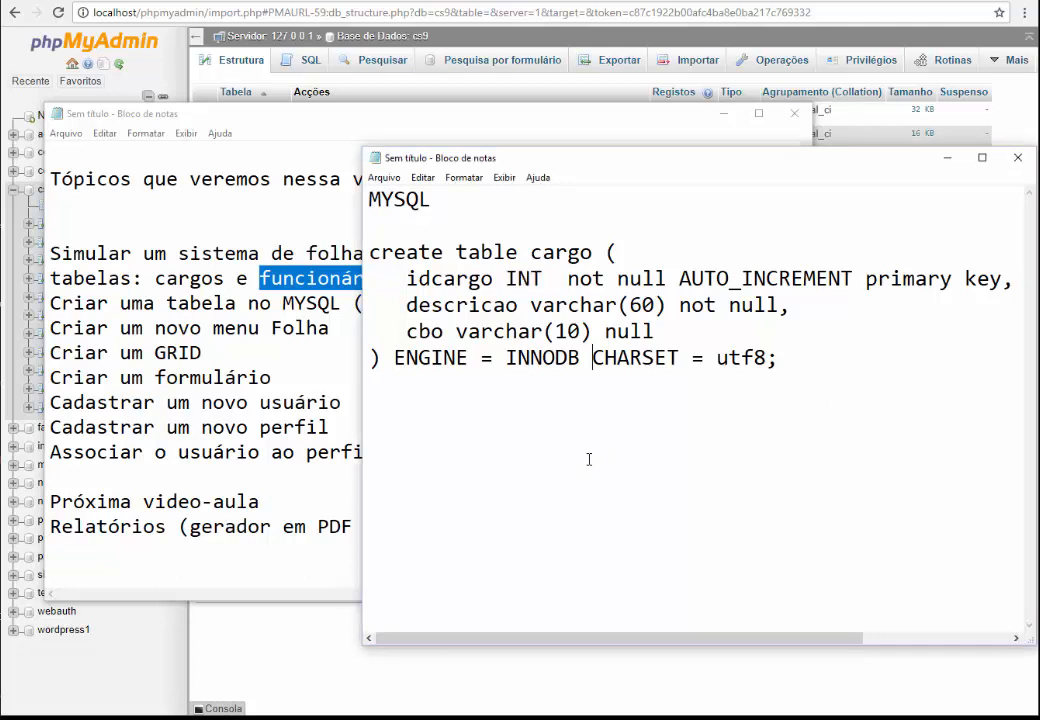
key("Return")
key("Return")
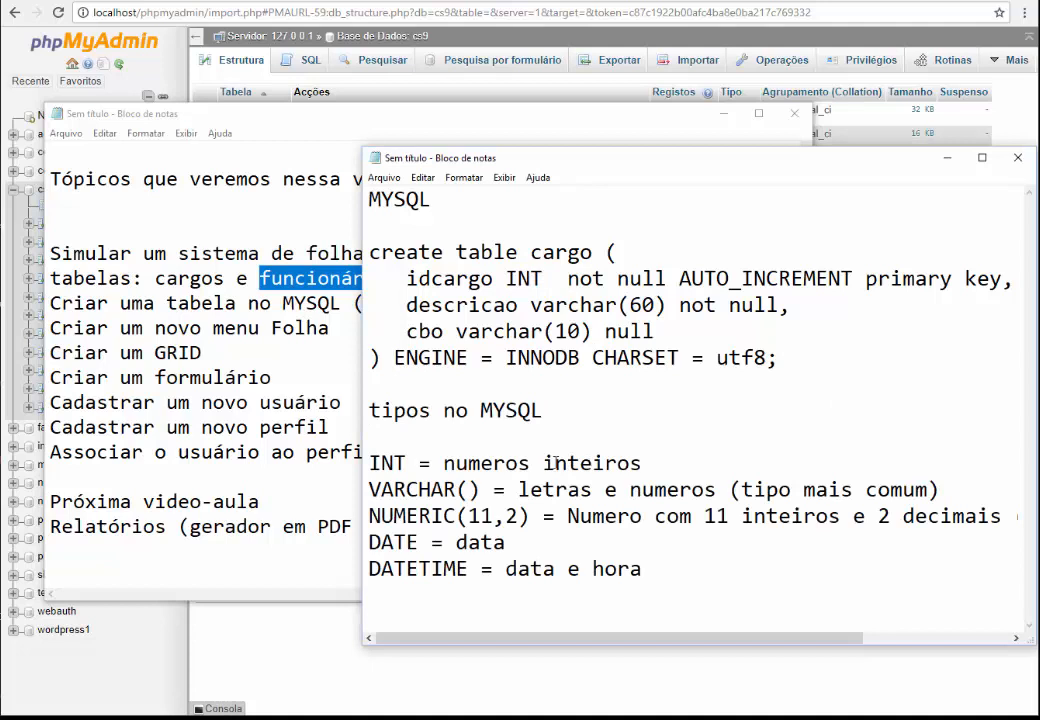
left_click_drag(362, 465, 339, 464)
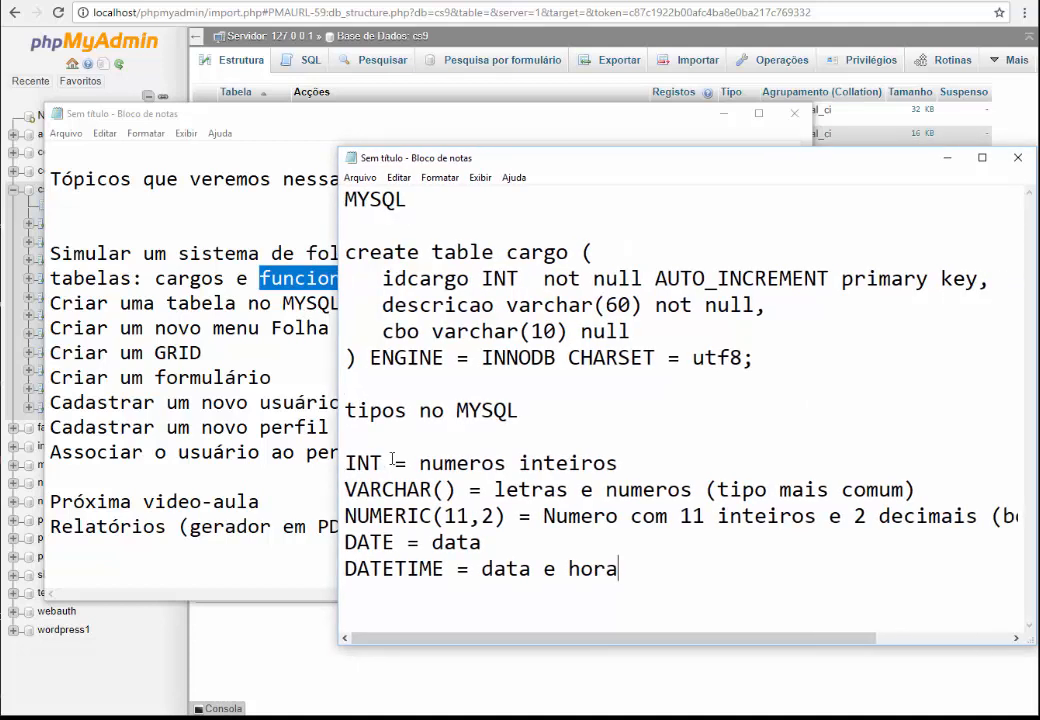
double_click(426, 306)
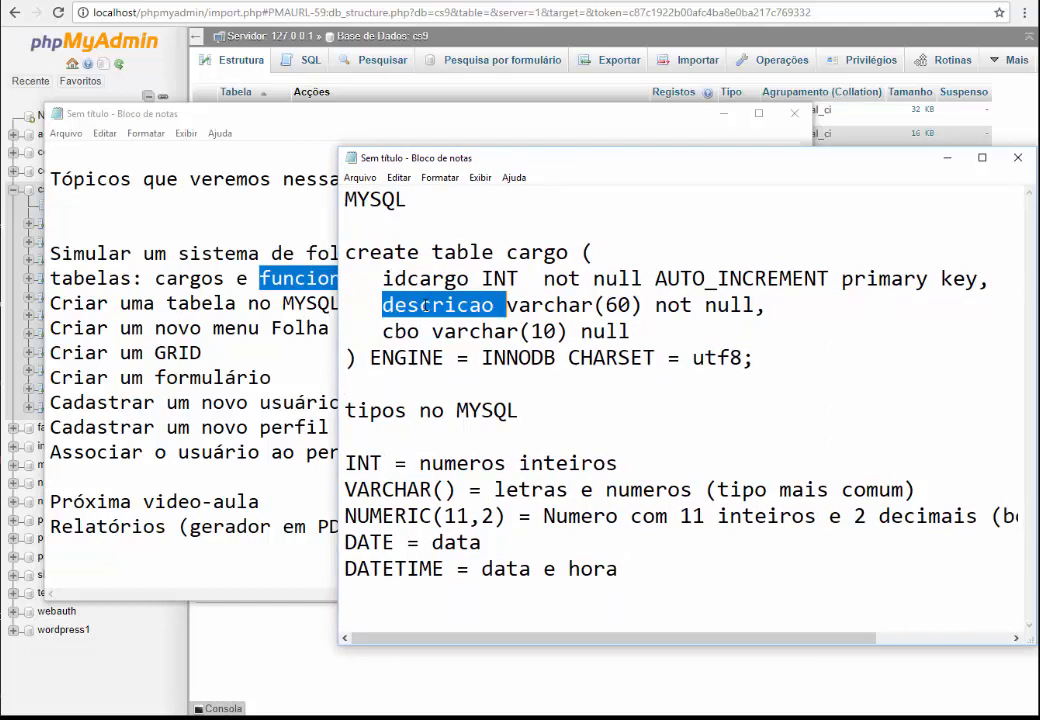
double_click(550, 305)
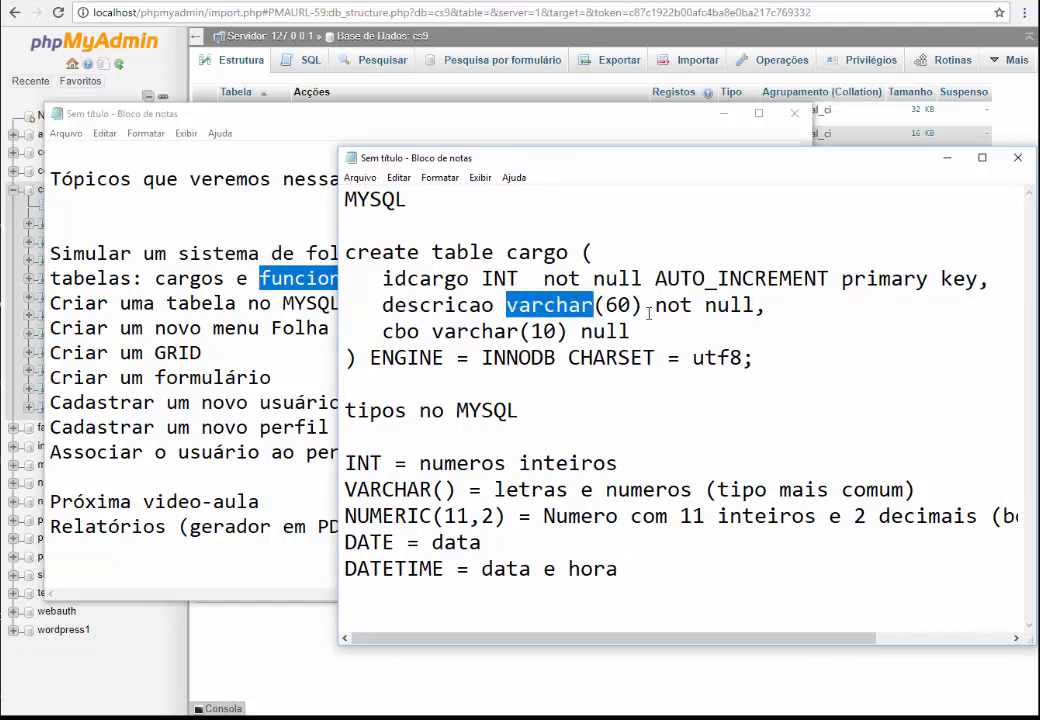
left_click_drag(655, 305, 754, 305)
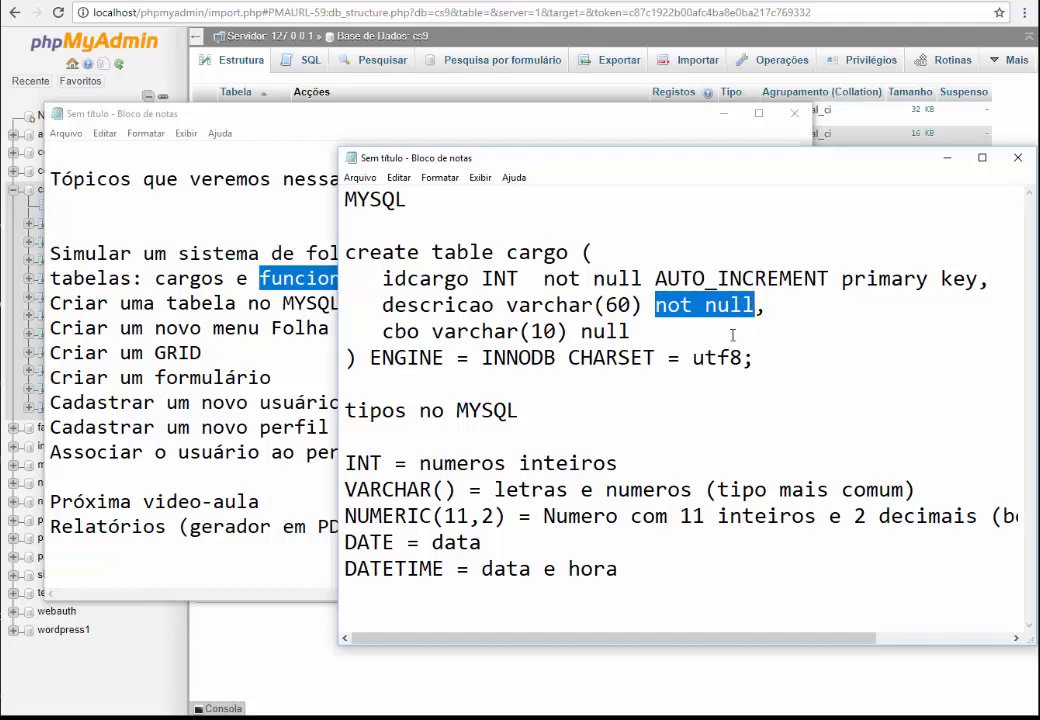
double_click(386, 331)
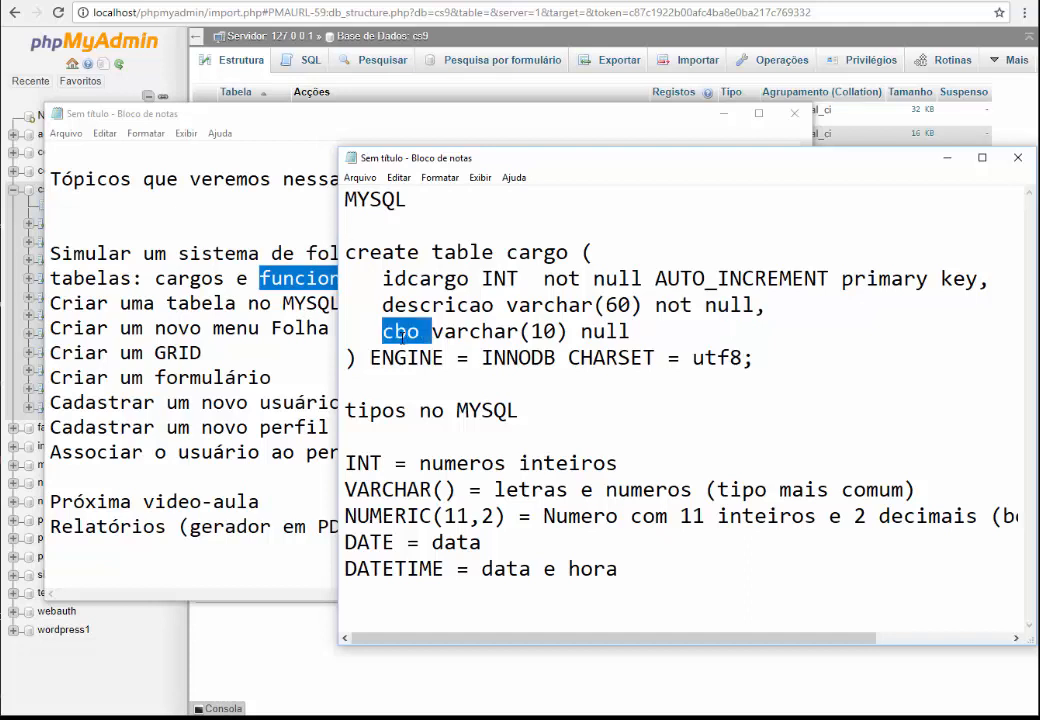
left_click(549, 331)
double_click(549, 331)
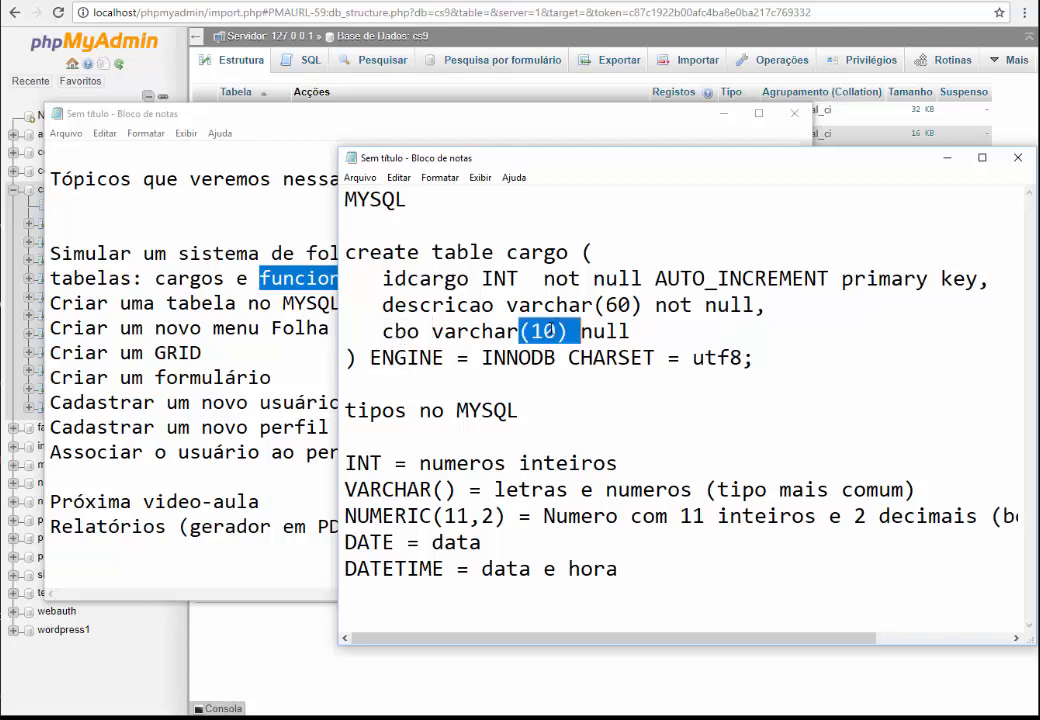
left_click(410, 358)
double_click(410, 358)
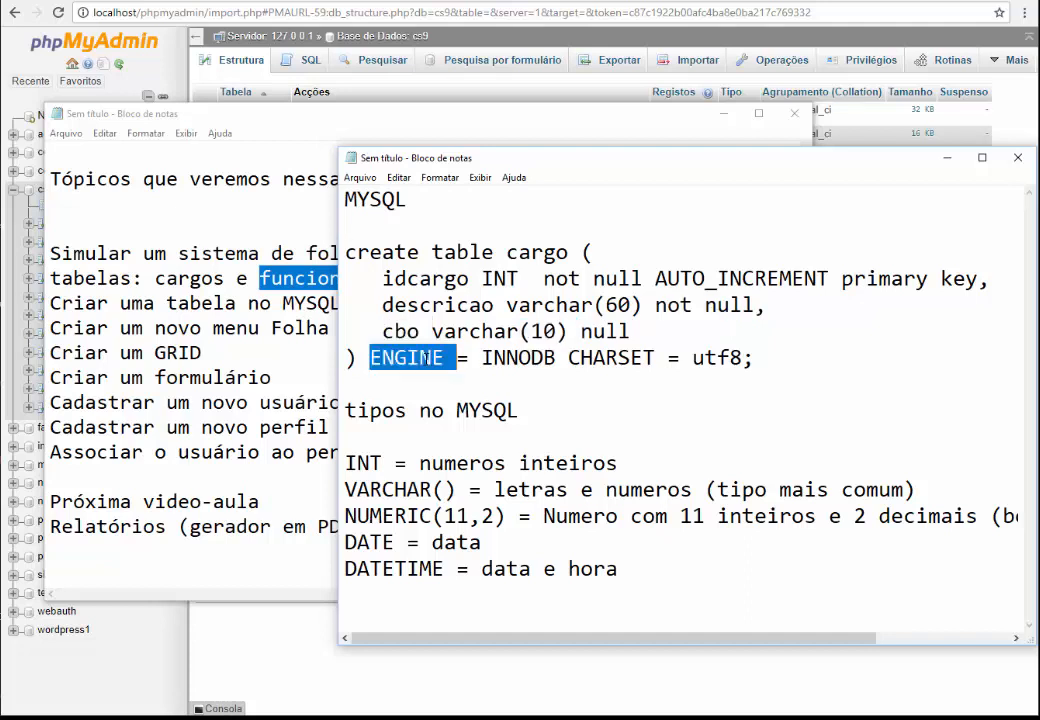
left_click(519, 364)
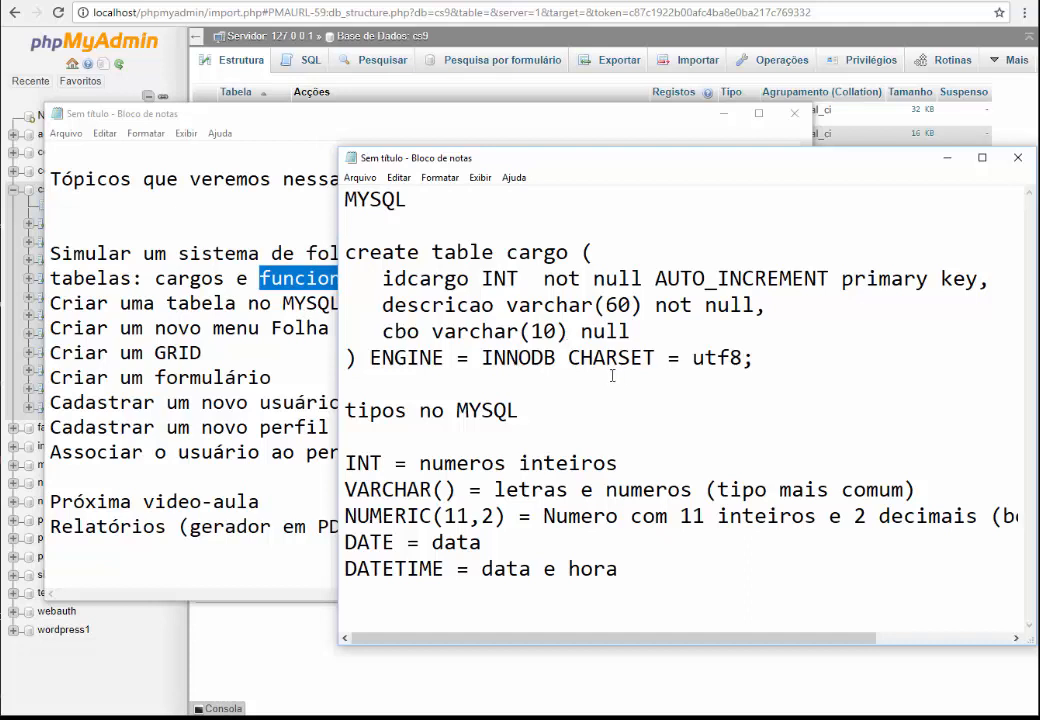
double_click(613, 358)
double_click(719, 360)
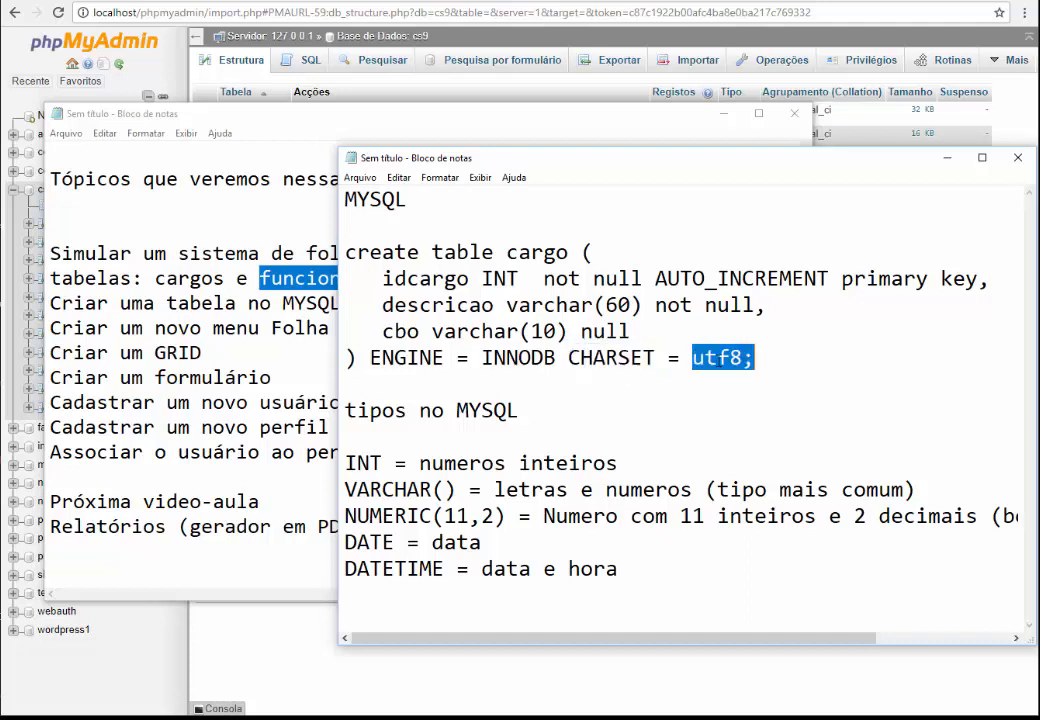
left_click(660, 358)
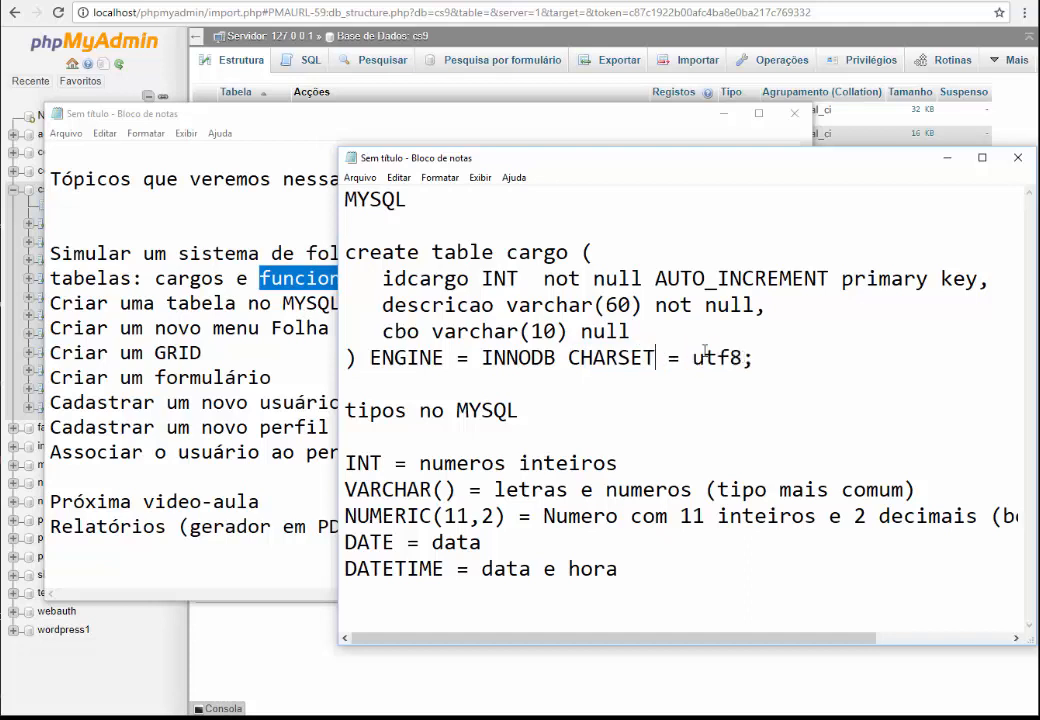
left_click_drag(394, 276, 469, 278)
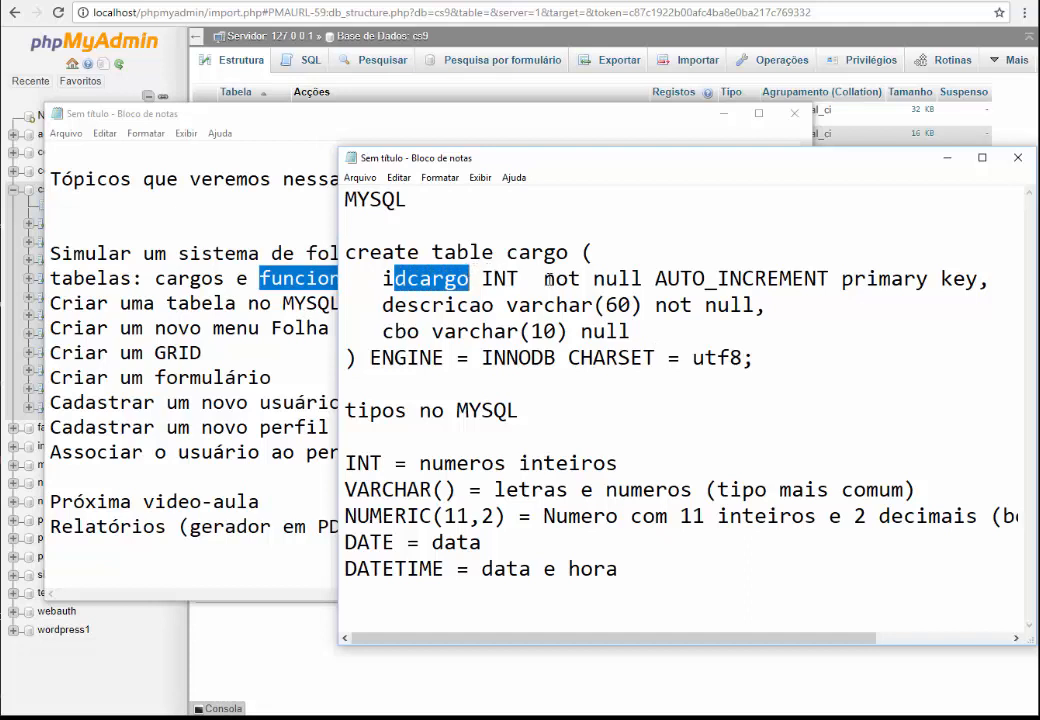
left_click_drag(548, 279, 842, 280)
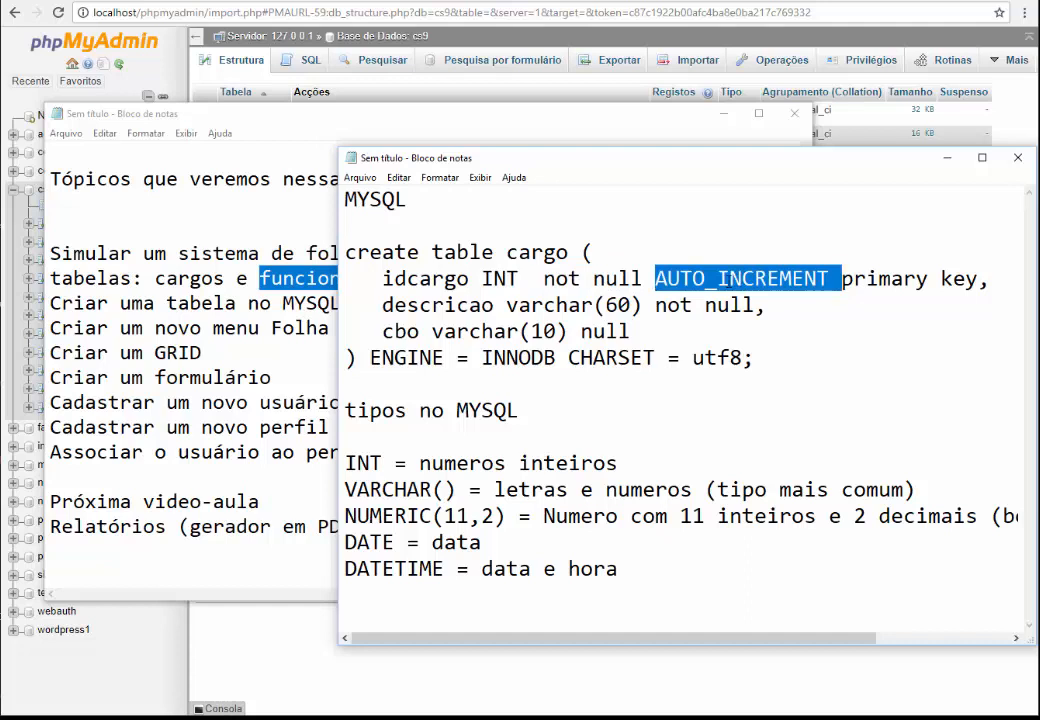
left_click(783, 303)
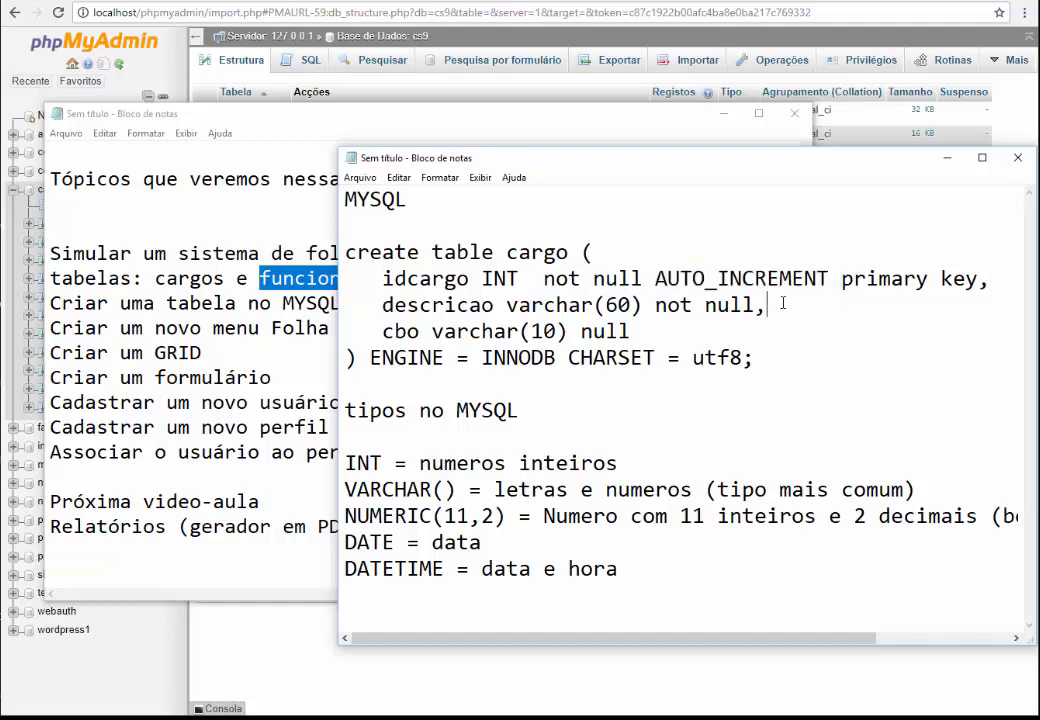
double_click(437, 280)
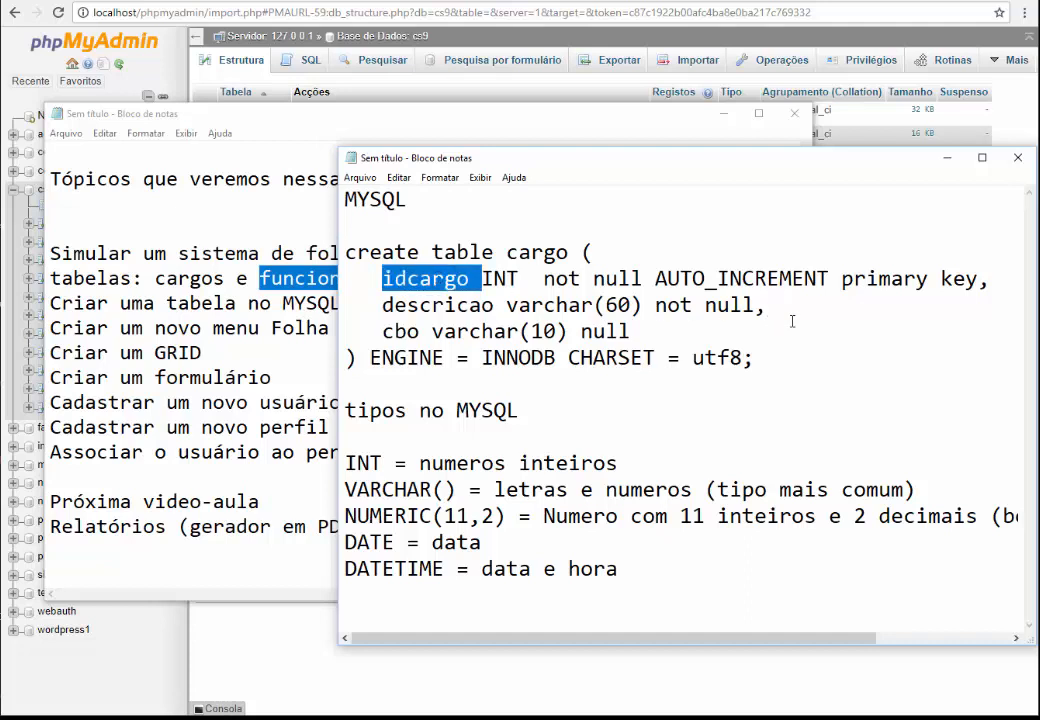
left_click(854, 295)
double_click(902, 278)
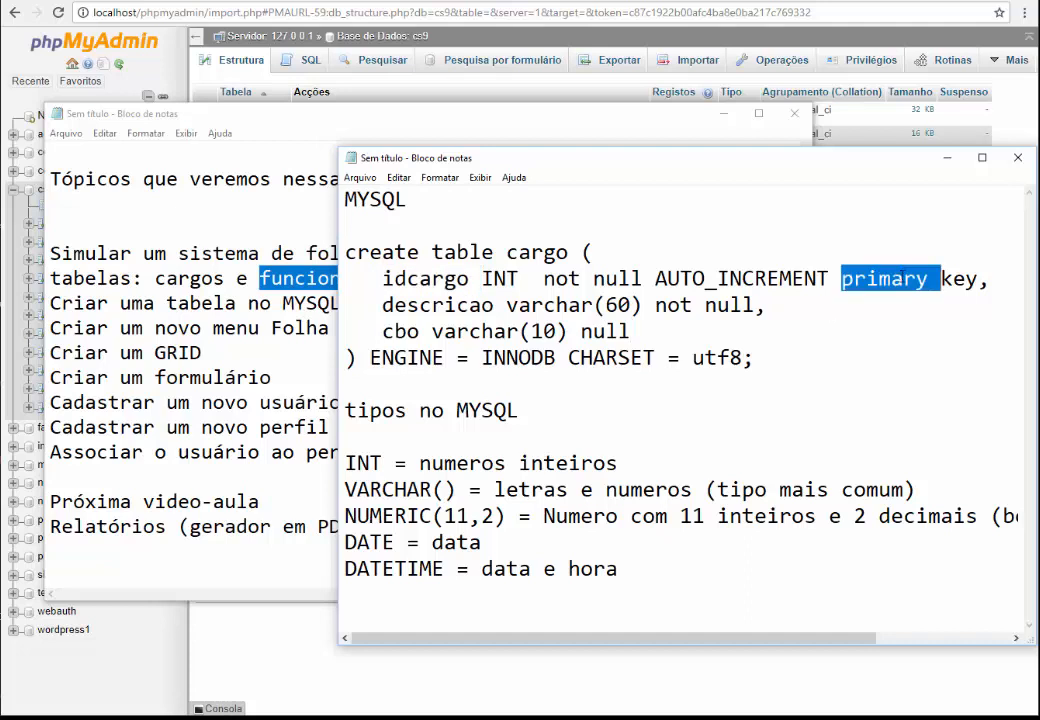
left_click(907, 287)
left_click(977, 275)
left_click_drag(975, 278, 843, 282)
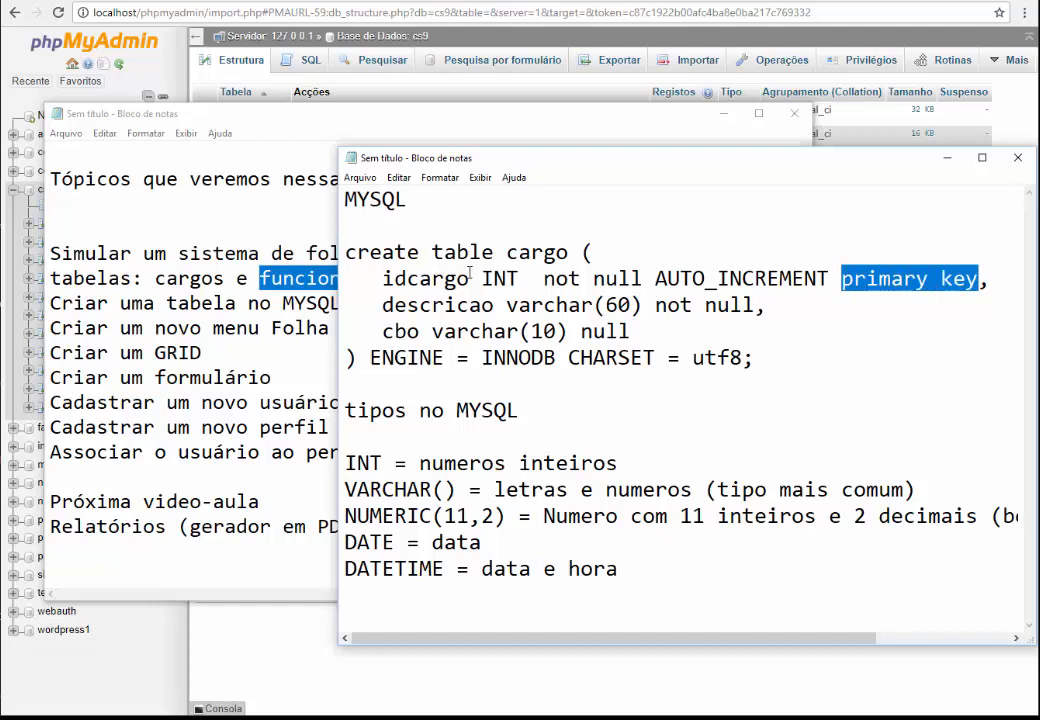
left_click_drag(620, 568, 344, 422)
key("Delete")
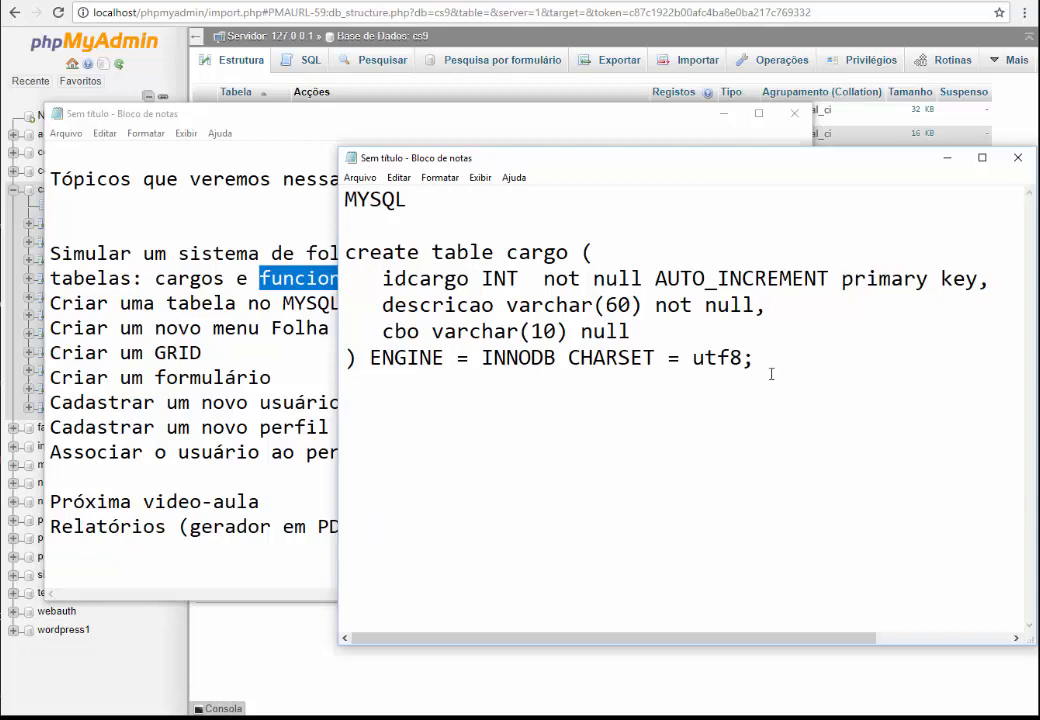
Copy the create table cargo statement into phpMyAdmin's SQL query box
left_click_drag(762, 360, 355, 266)
key("ctrl+c")
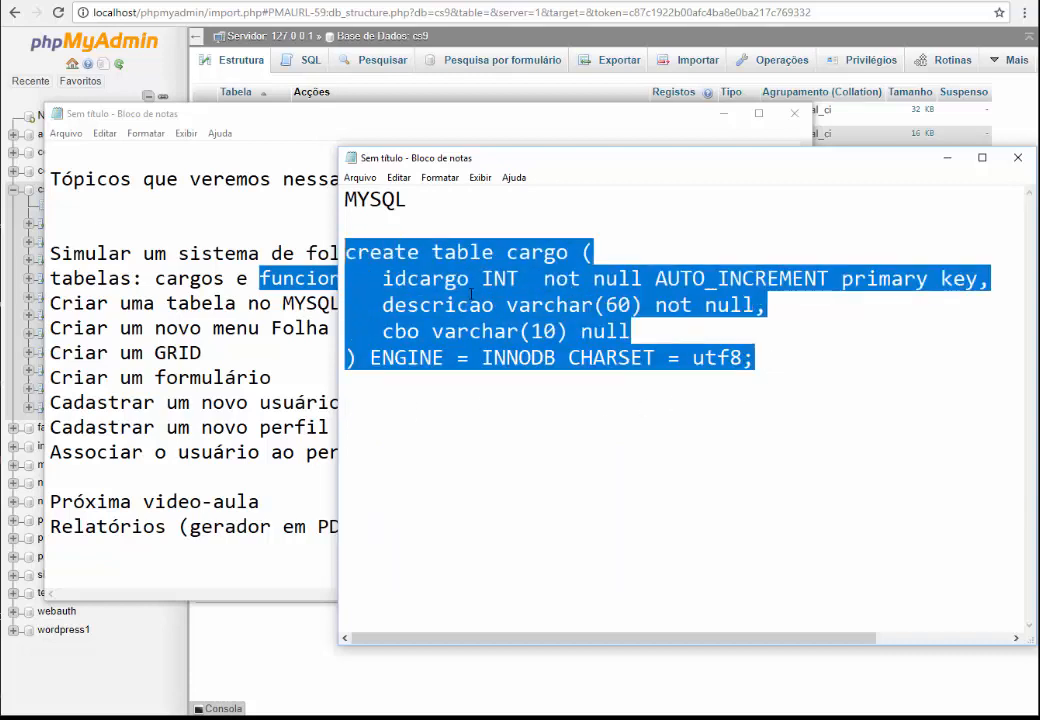
left_click(307, 62)
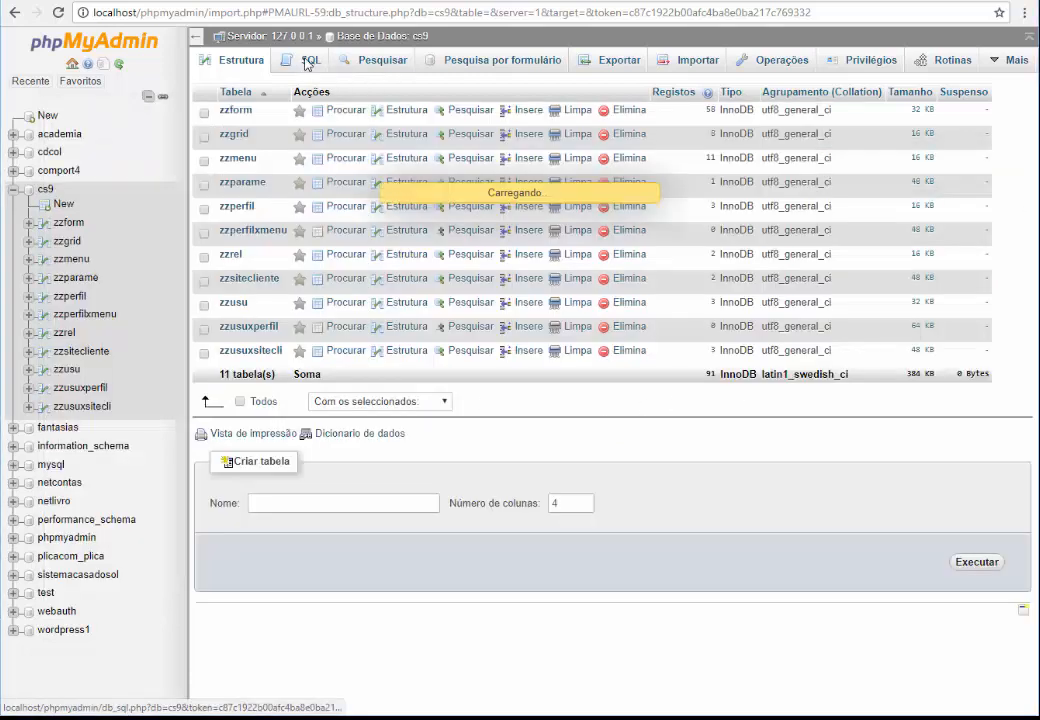
key("ctrl+v")
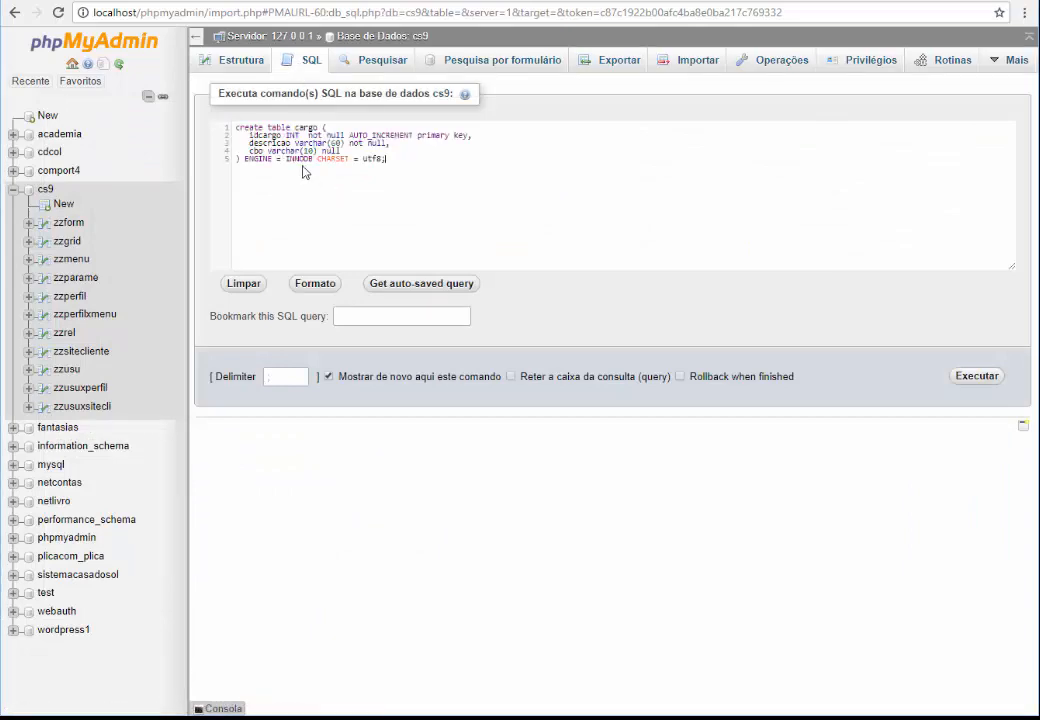
key("ctrl+plus")
key("ctrl+plus")
key("ctrl+plus")
key("ctrl+plus")
key("ctrl+plus")
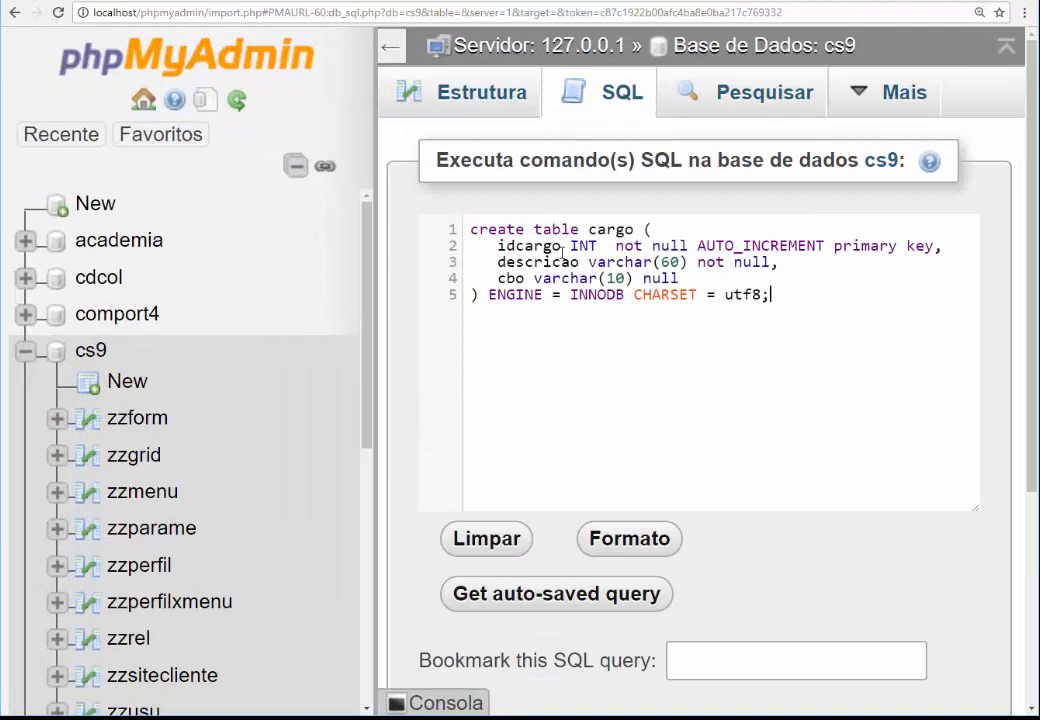
key("ctrl+0")
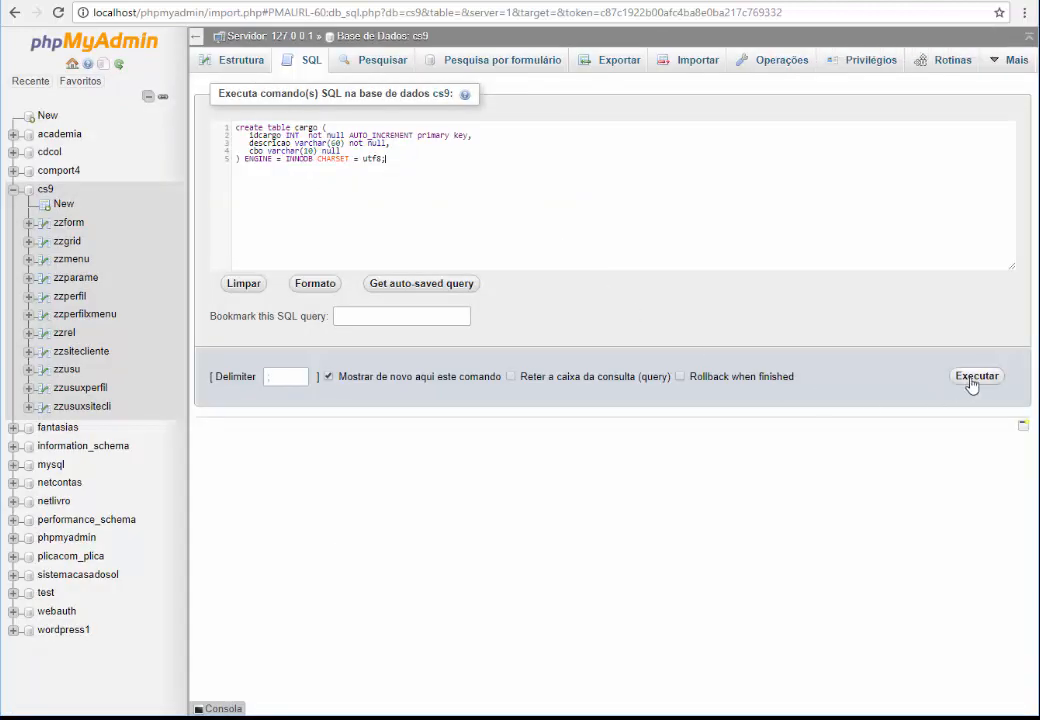
Run it, browse the new empty cargo table, and go to the CS9 home page
left_click(969, 380)
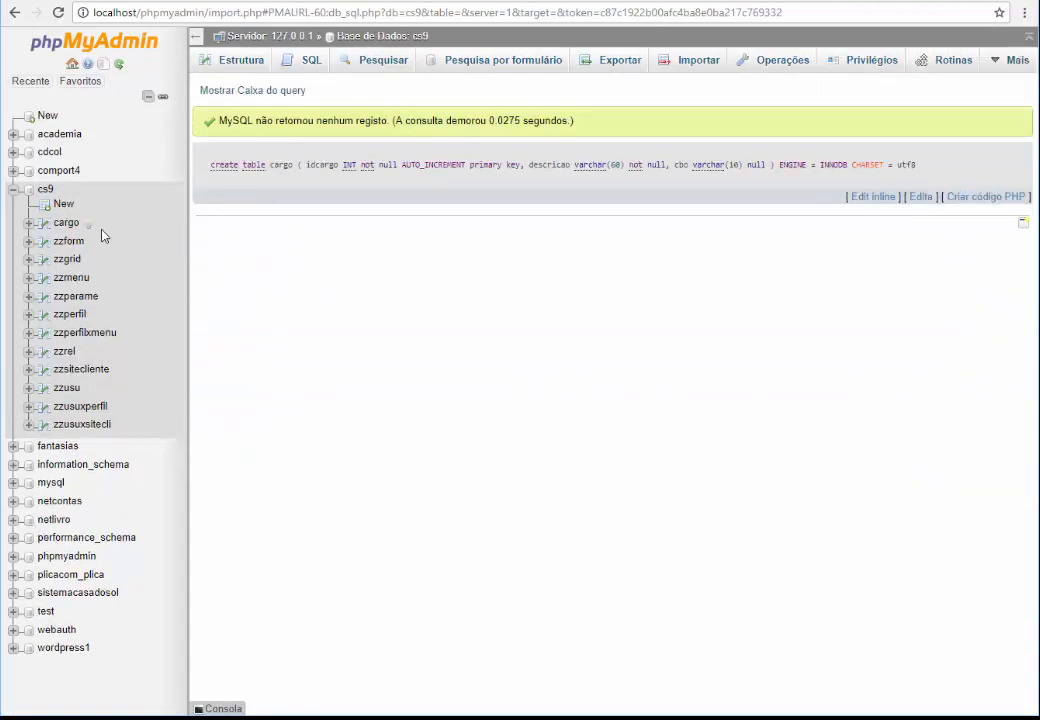
left_click(64, 223)
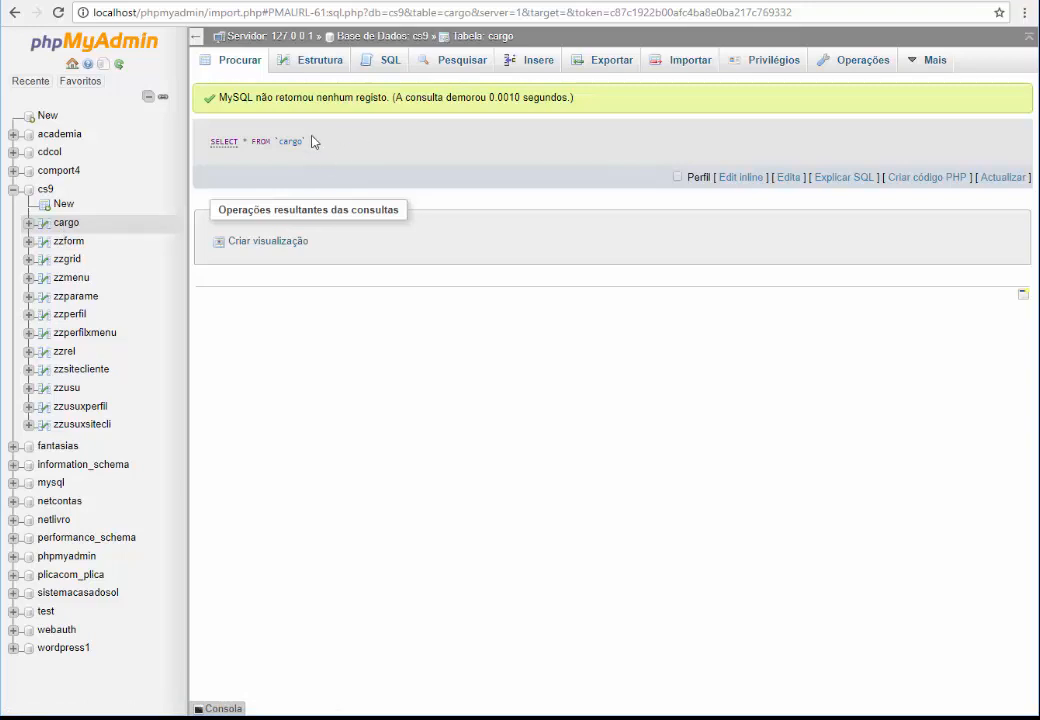
left_click(233, 2)
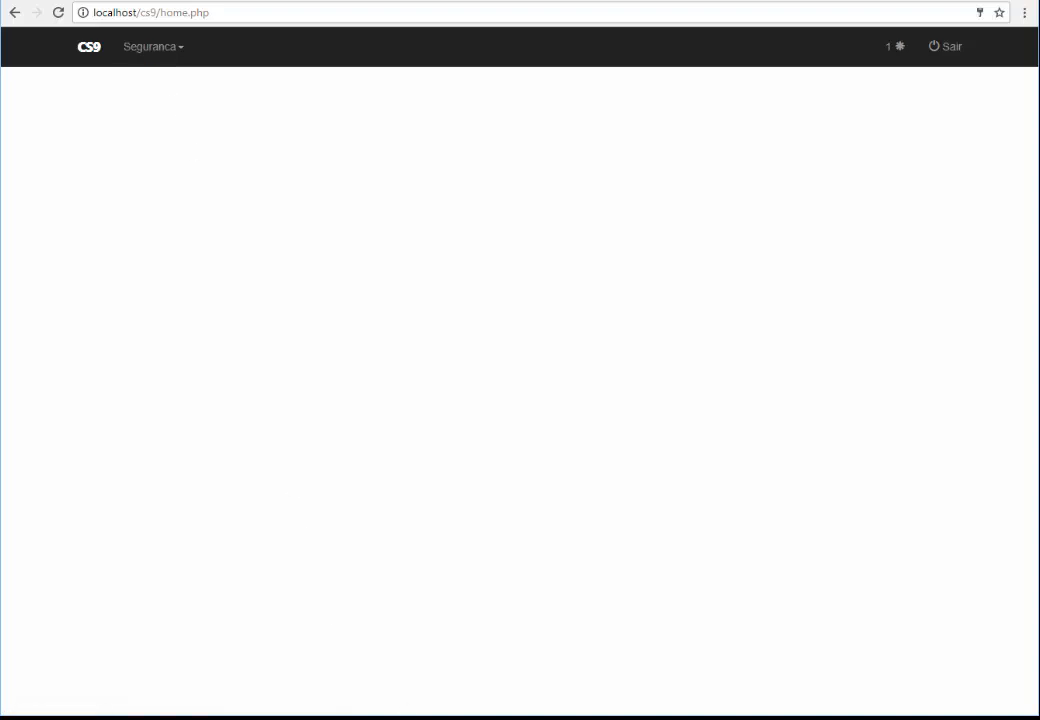
Show the lesson topics over CS9, highlight the MySQL table and new Folha menu topics, and shift the window
mouse_move(500, 716)
left_click(410, 648)
left_click(305, 371)
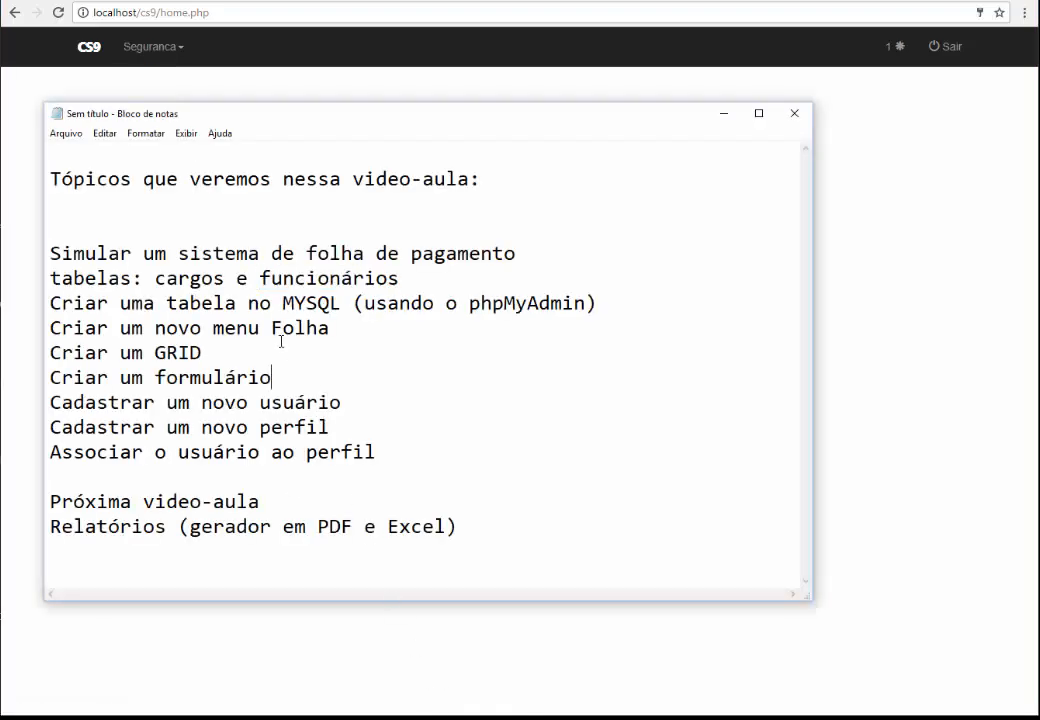
left_click_drag(129, 303, 272, 303)
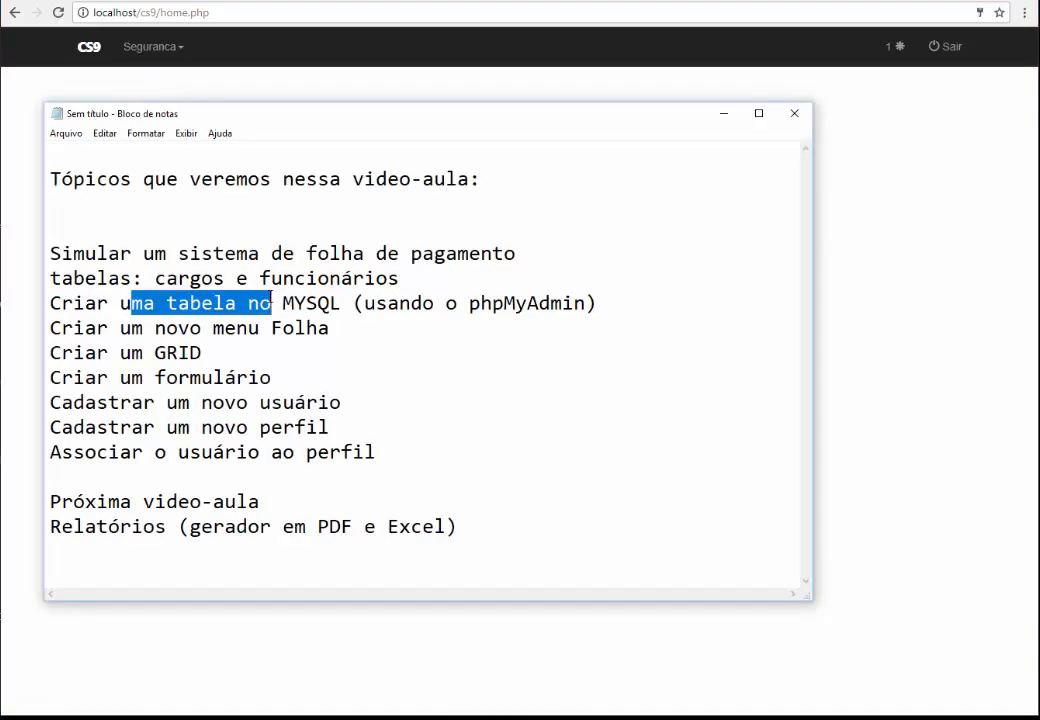
left_click_drag(120, 328, 302, 330)
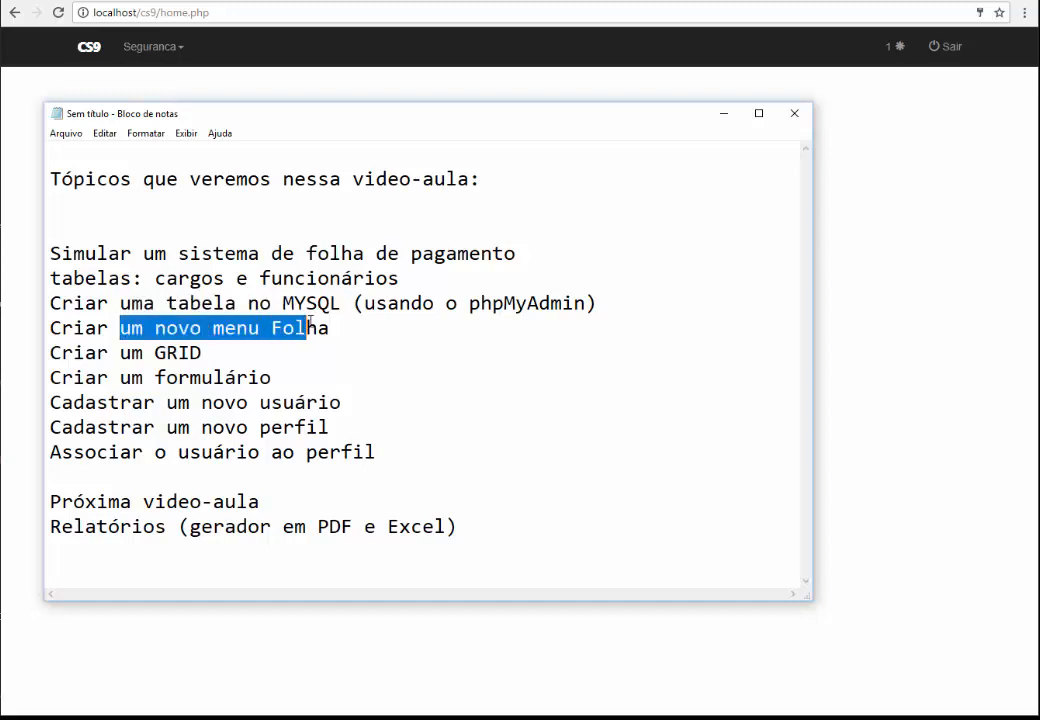
left_click(238, 348)
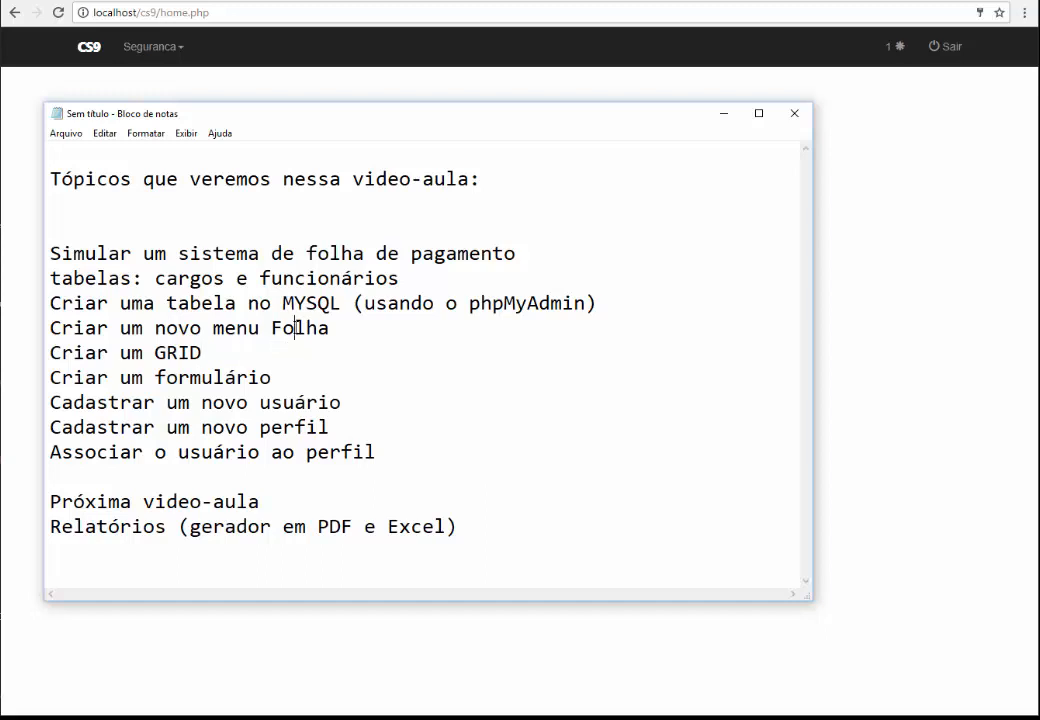
left_click(283, 330)
left_click_drag(227, 116, 294, 133)
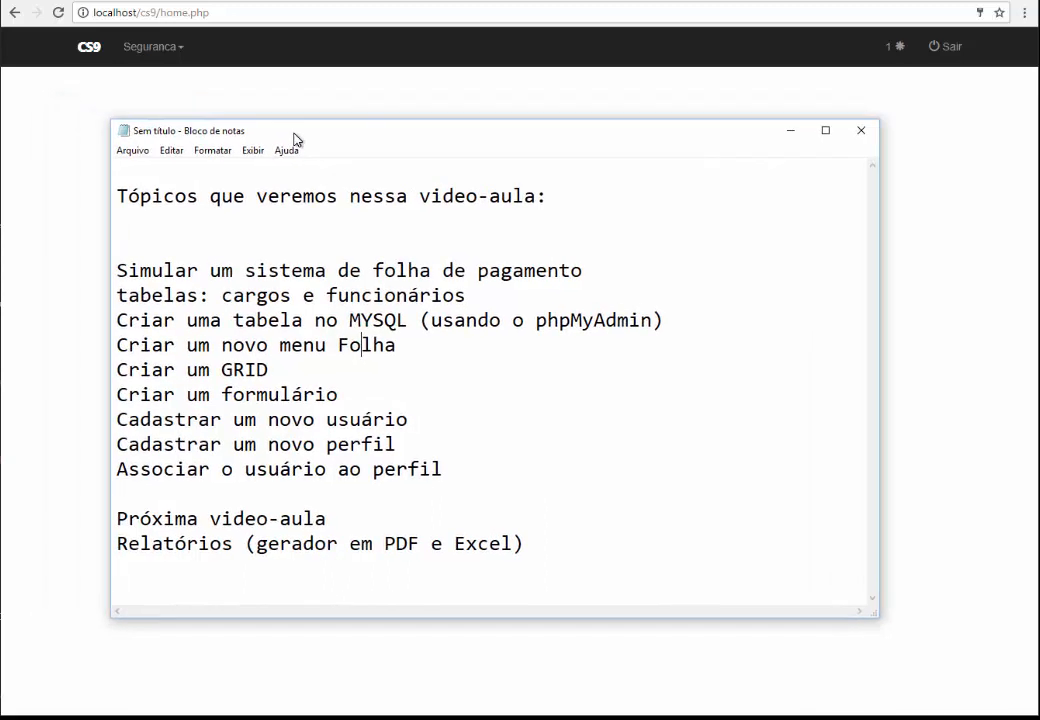
Go to Seguranca > Menu and start a new entry with program name Folha
left_click(149, 57)
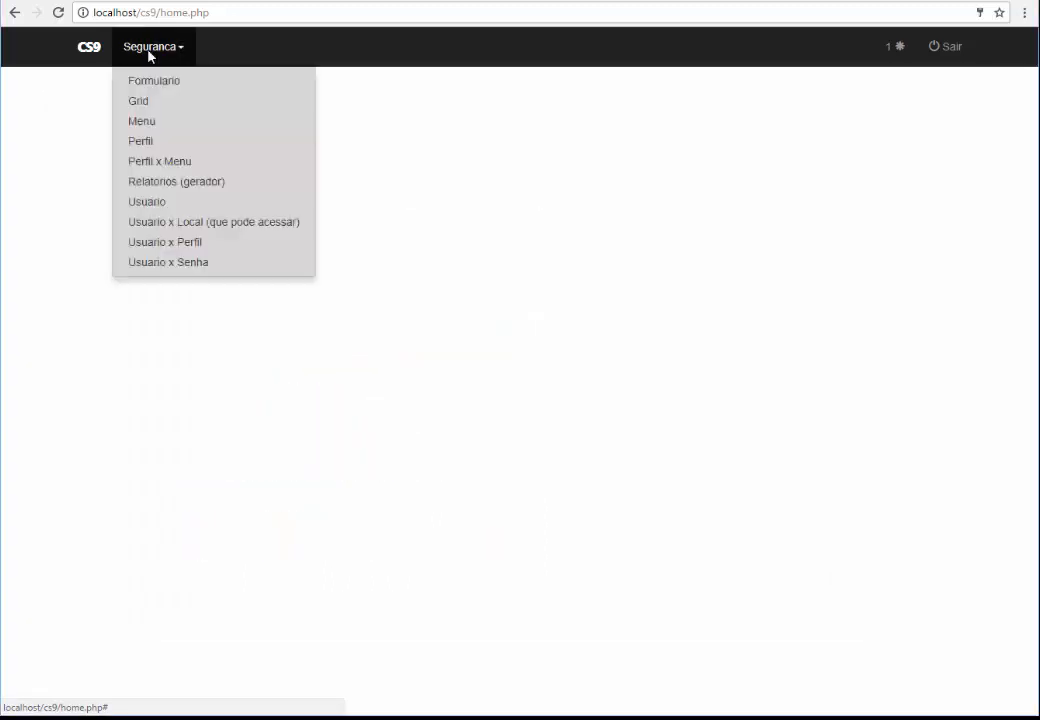
left_click(155, 123)
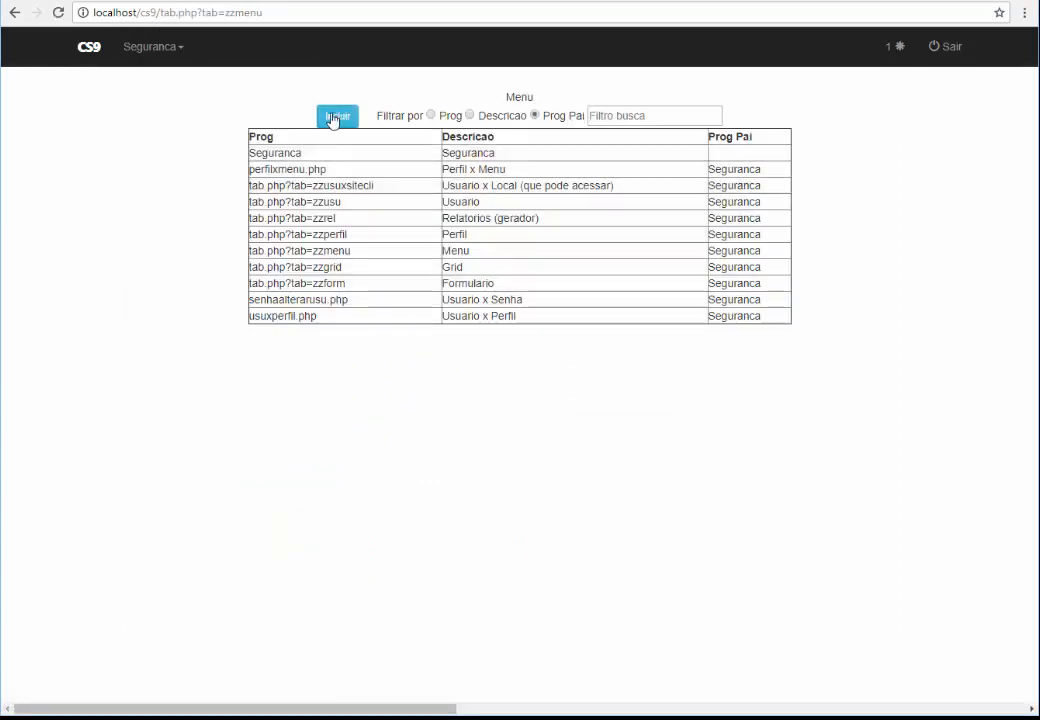
left_click(336, 117)
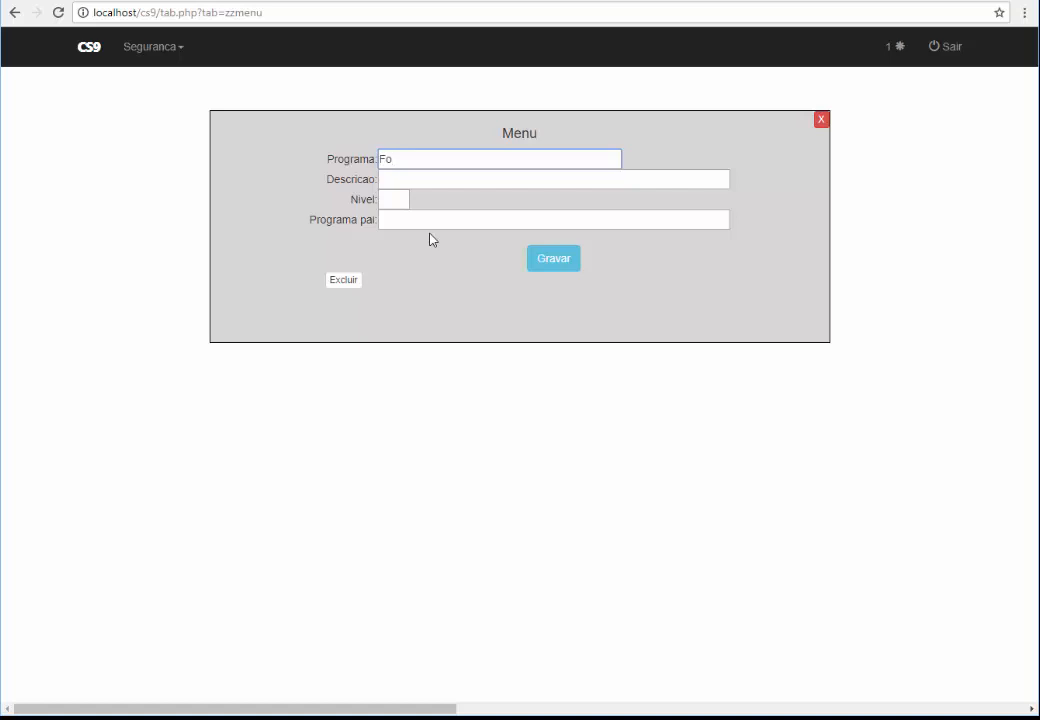
type("Folha de")
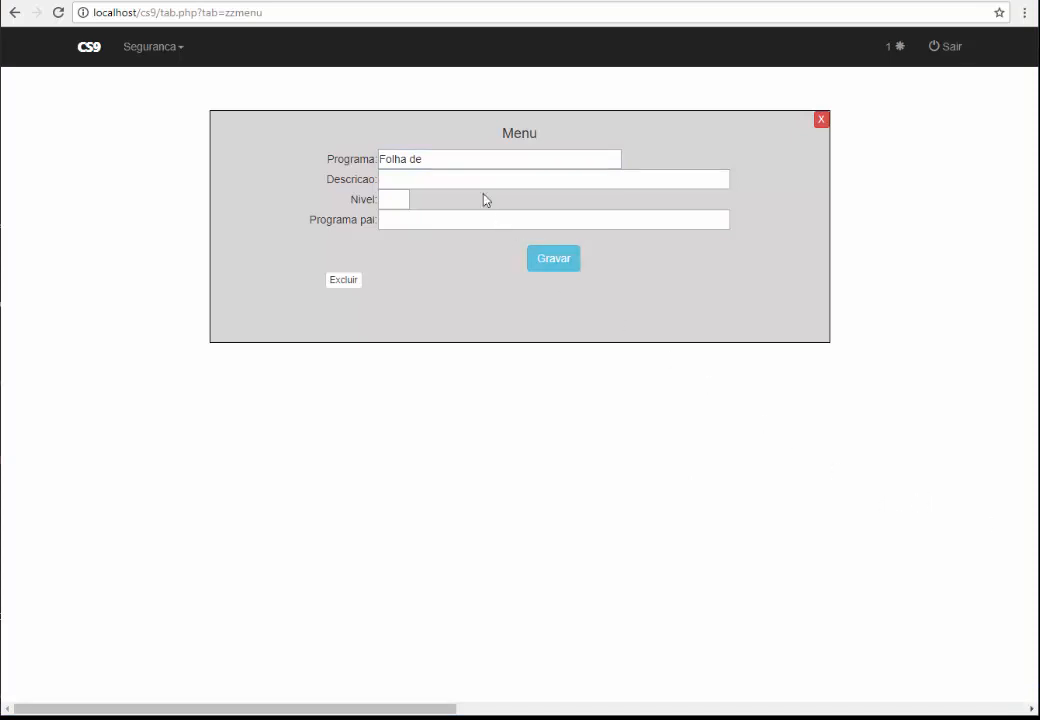
left_click(439, 158)
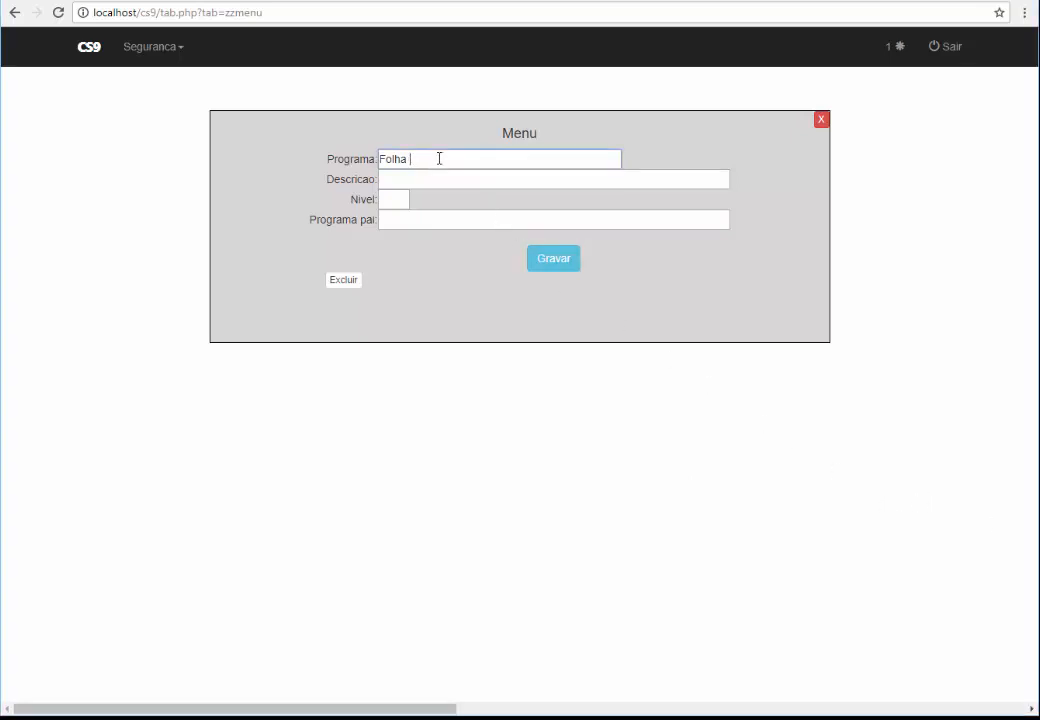
left_click_drag(439, 158, 360, 152)
Copy Folha into the description, set level 1, and save the entry
key("ctrl+c")
left_click(397, 181)
key("ctrl+v")
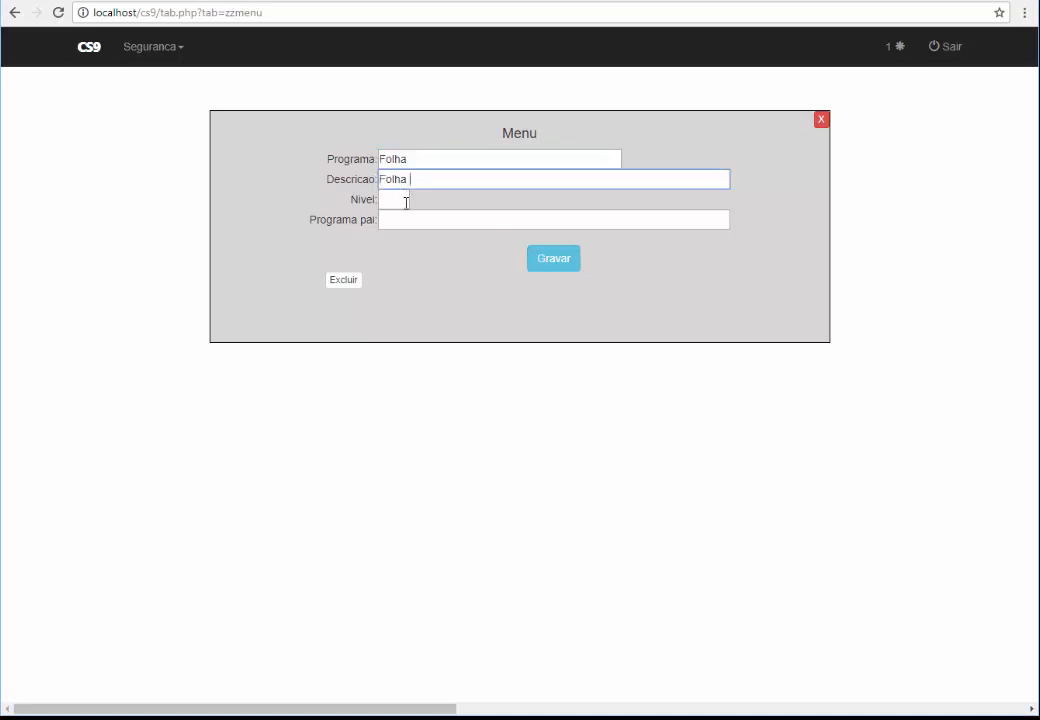
left_click(406, 203)
type("1")
left_click(421, 221)
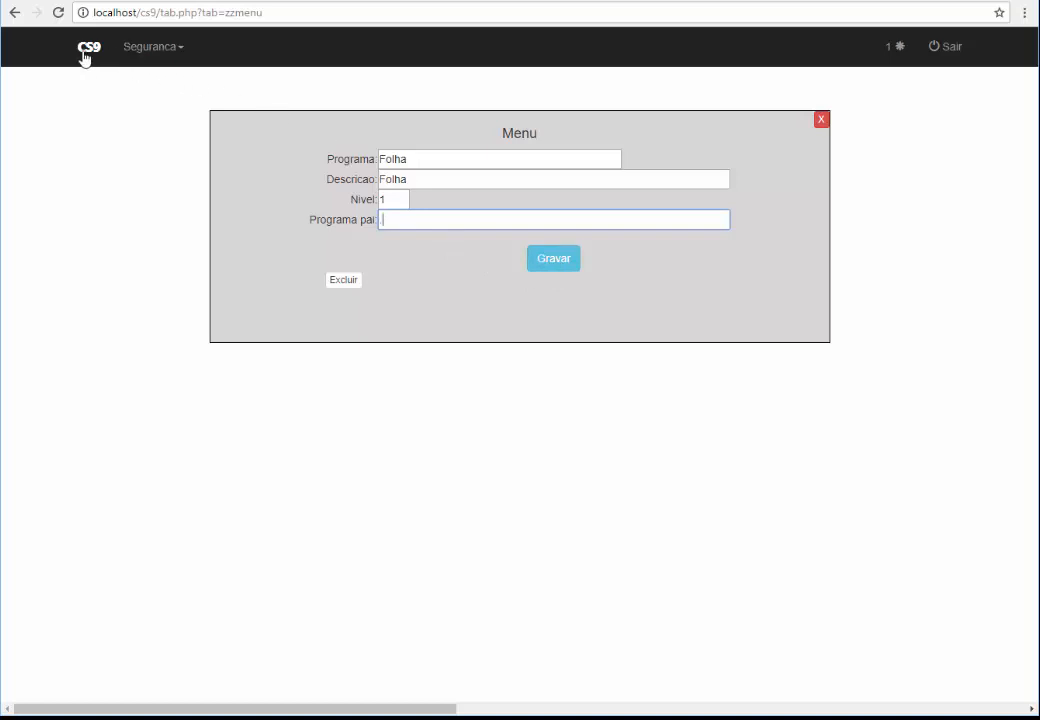
left_click(551, 262)
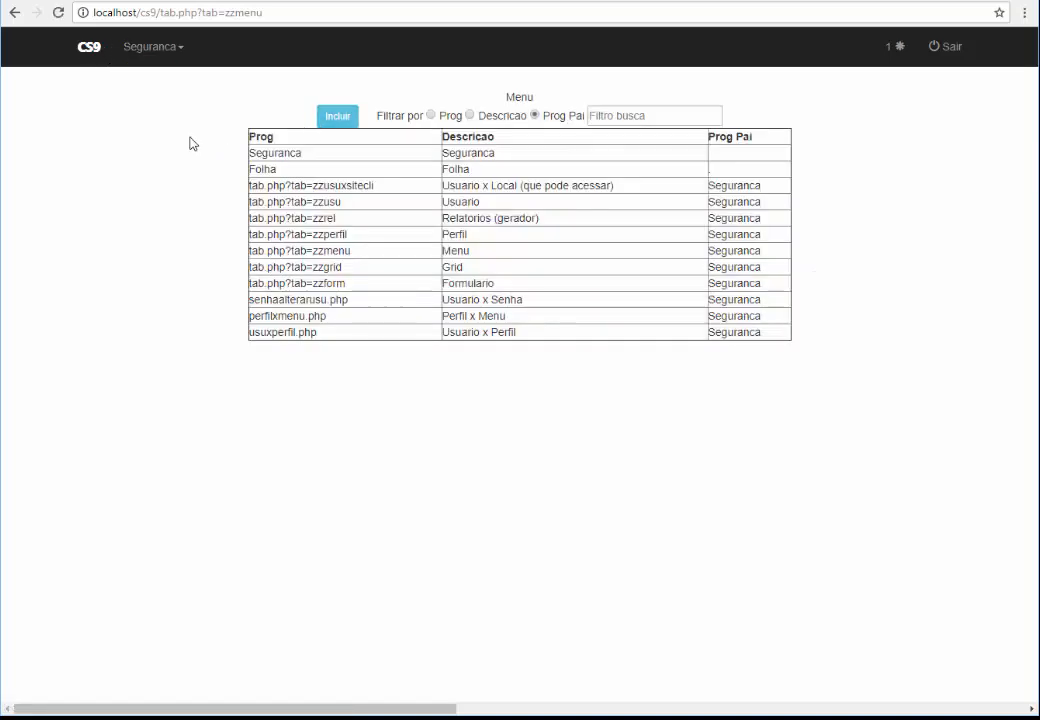
Reload the menu list and save the Folha entry with no parent program
key("F5")
key("F5")
left_click(320, 173)
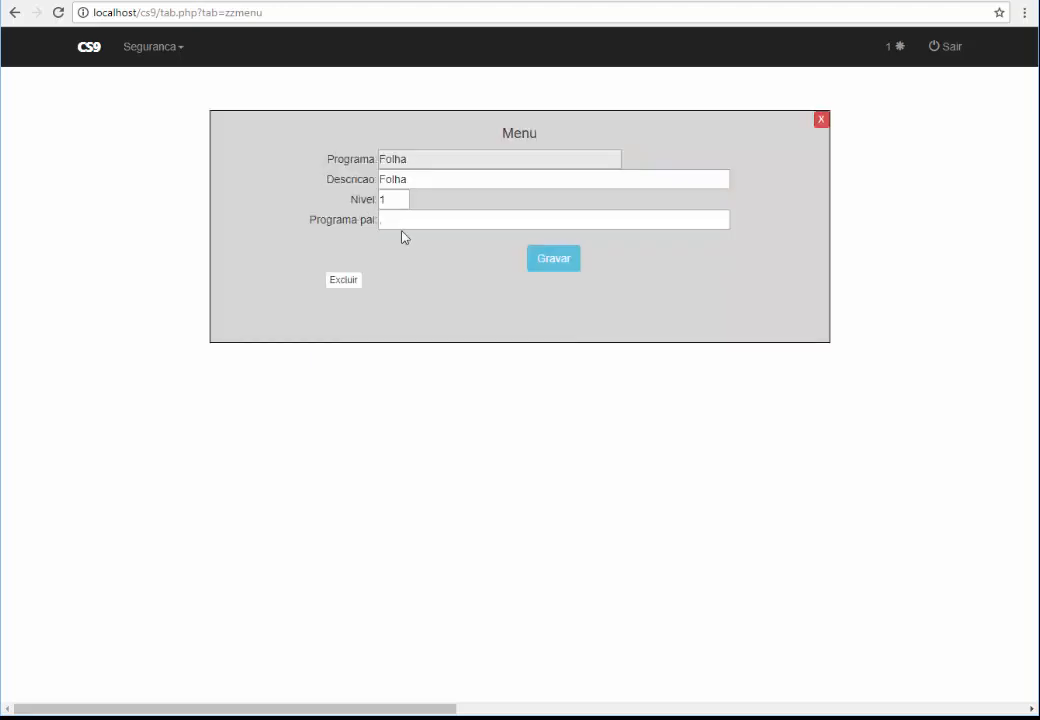
left_click(348, 217)
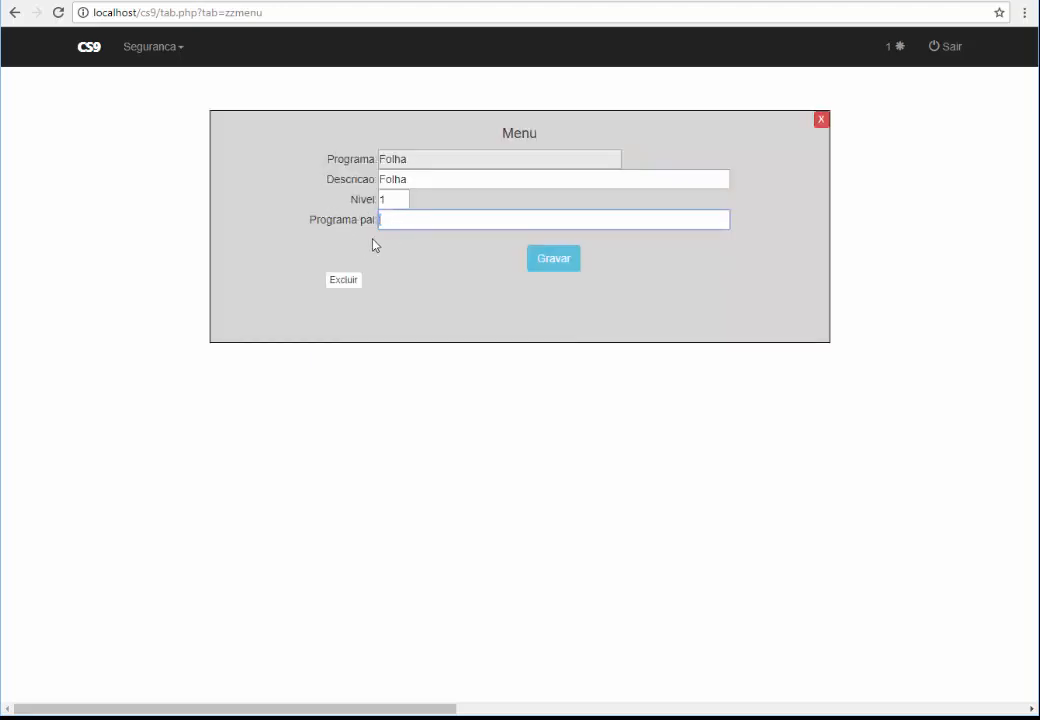
left_click(550, 263)
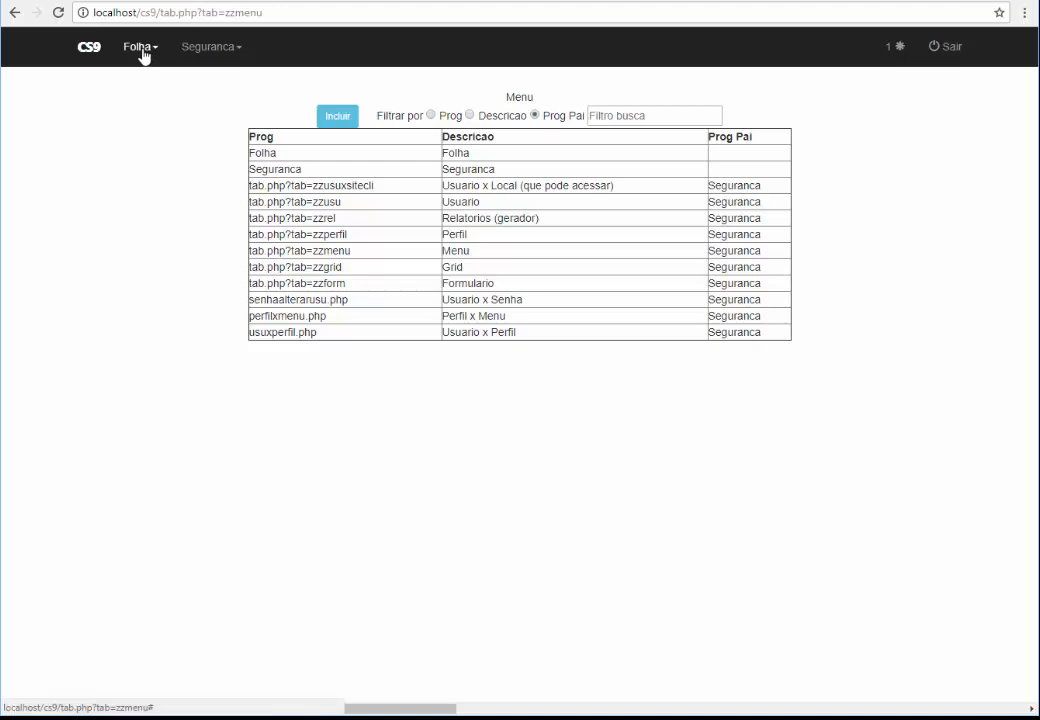
Inspect the Usuario and Perfil entries and copy Perfil's program path
left_click(311, 202)
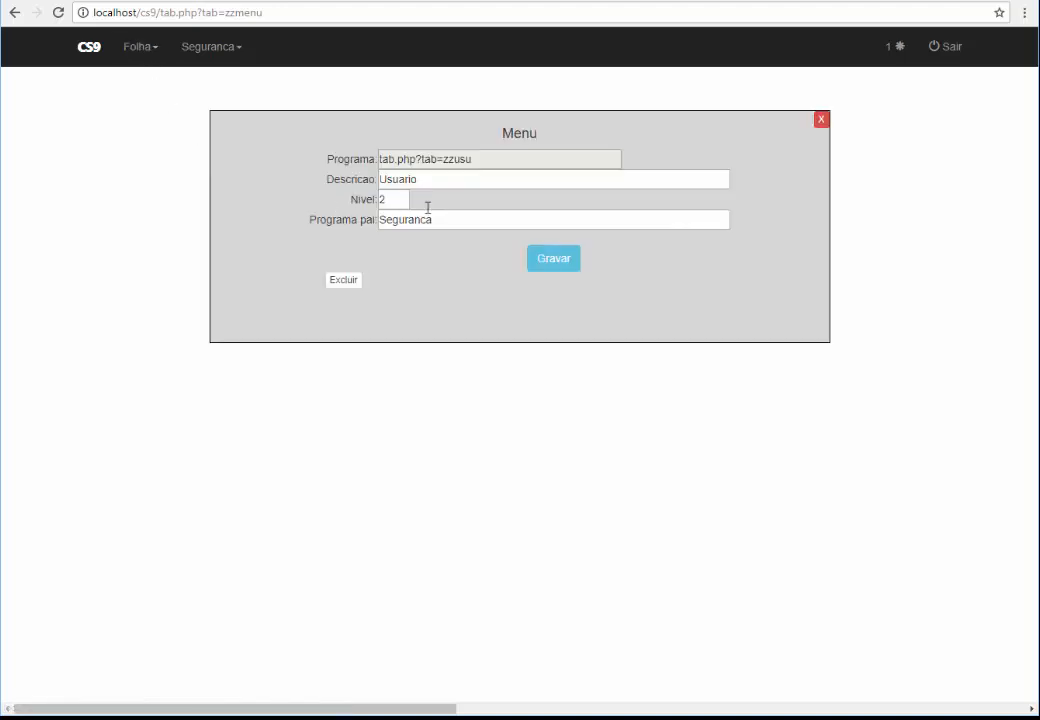
left_click(821, 121)
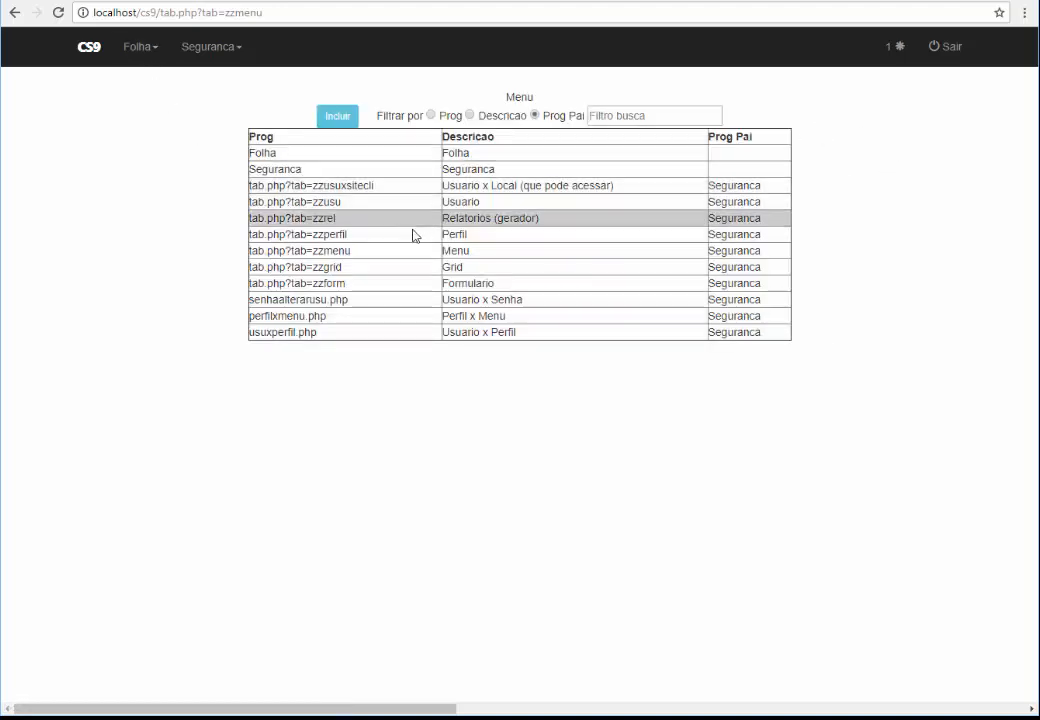
left_click(360, 237)
left_click_drag(506, 160, 380, 160)
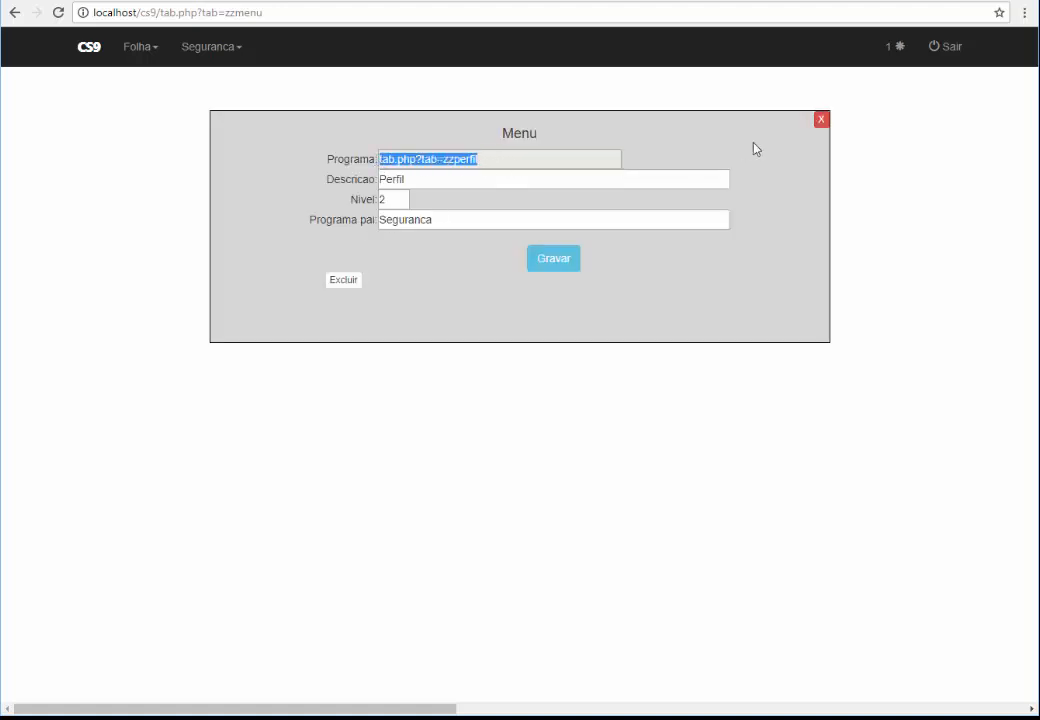
left_click(821, 121)
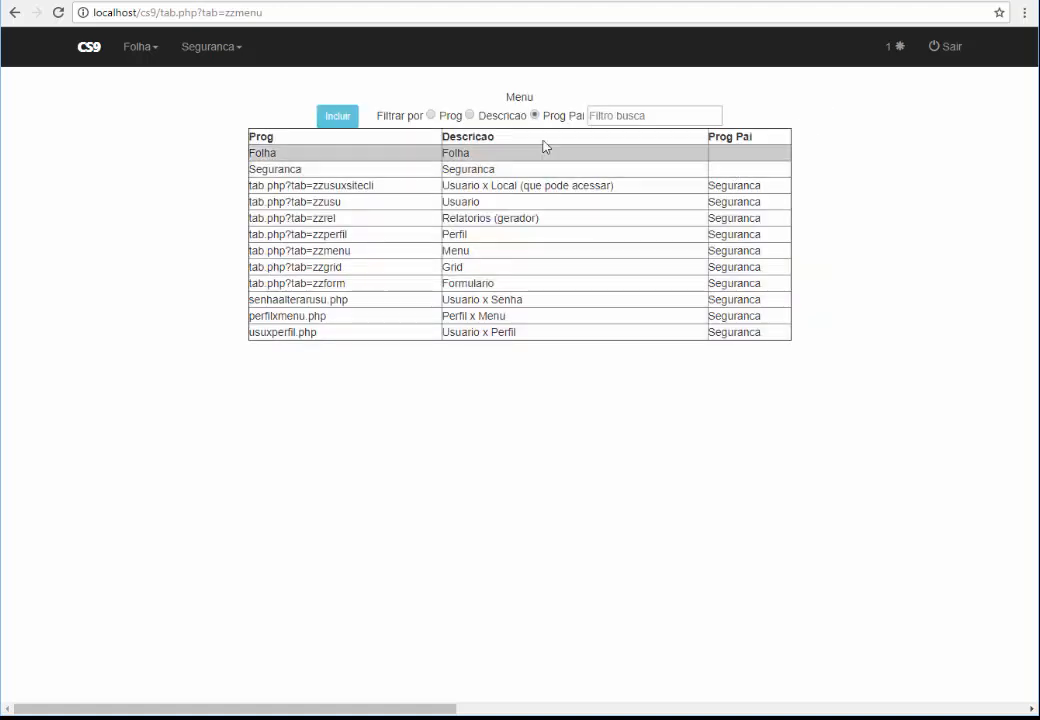
Add a new menu entry whose program is the pasted Perfil path, trimmed
left_click(338, 117)
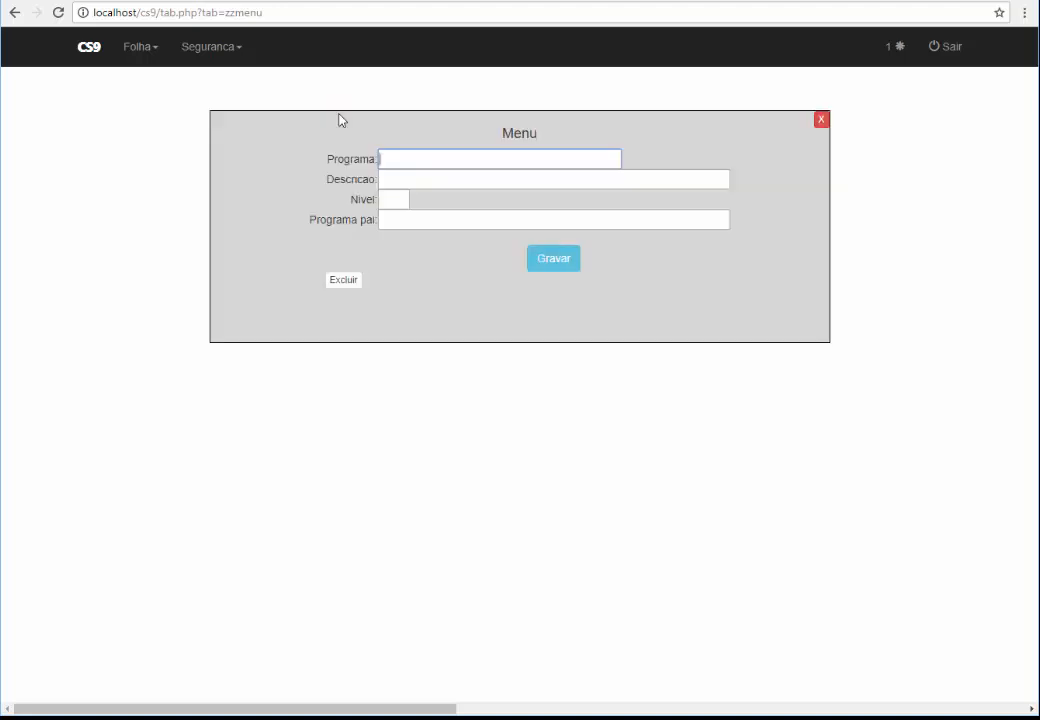
left_click(414, 161)
key("ctrl+v")
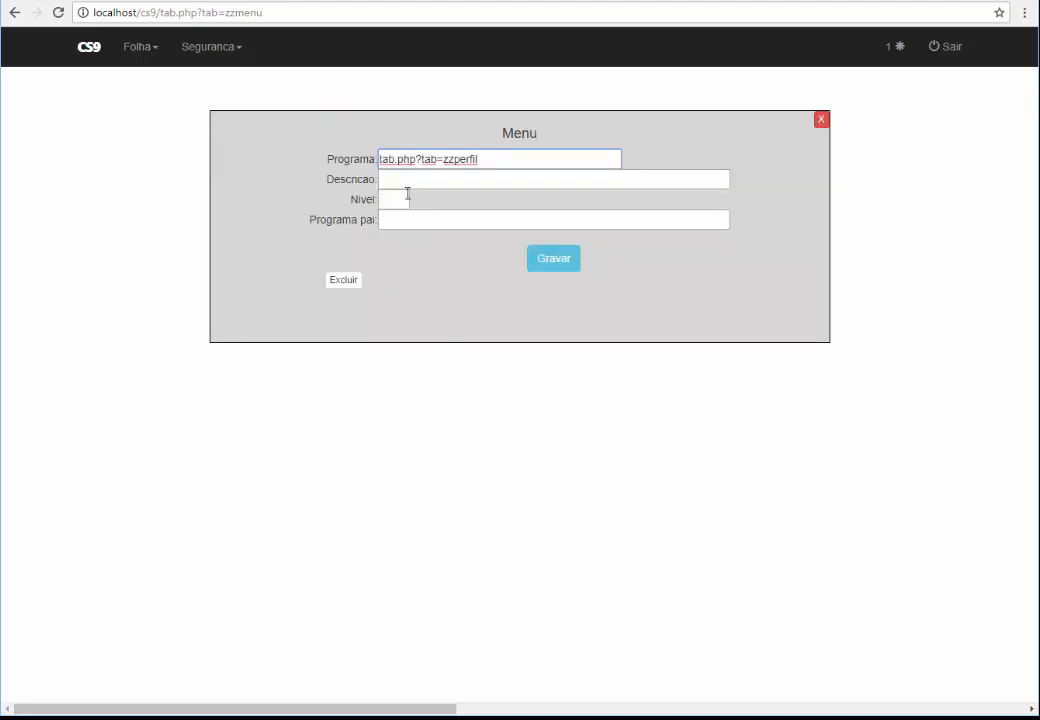
key("BackSpace")
key("BackSpace")
key("BackSpace")
key("BackSpace")
Enter description Cadastro de Cargos, level 2, parent Folha, save, and check the Folha menu
left_click(435, 172)
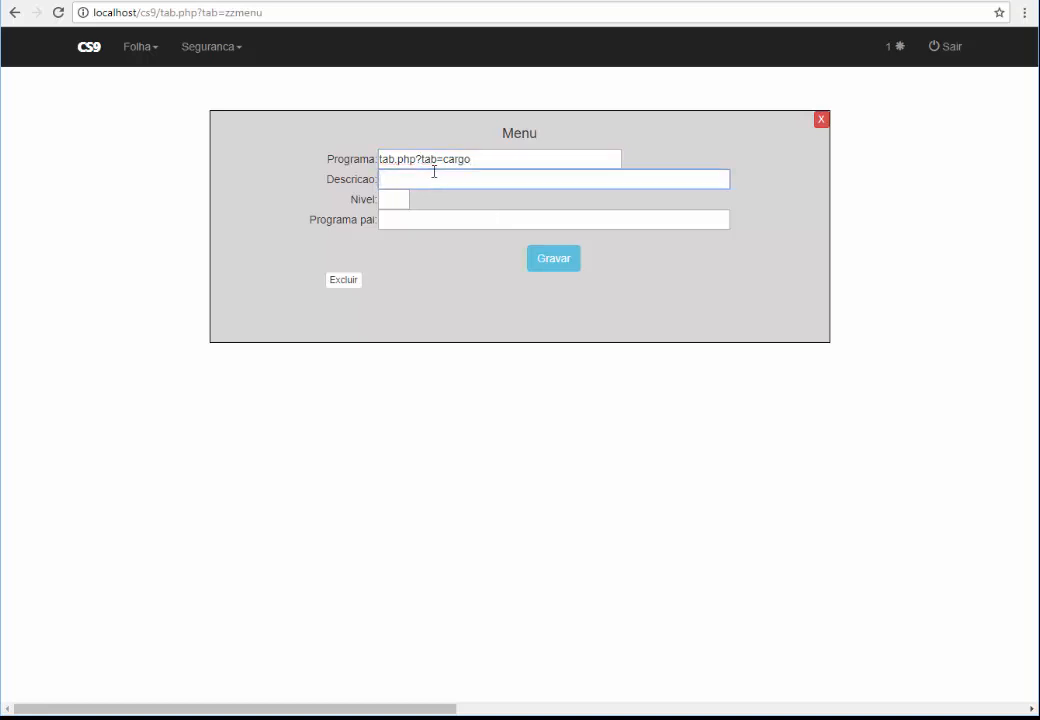
type("Cadastro de Cargos")
key("Tab")
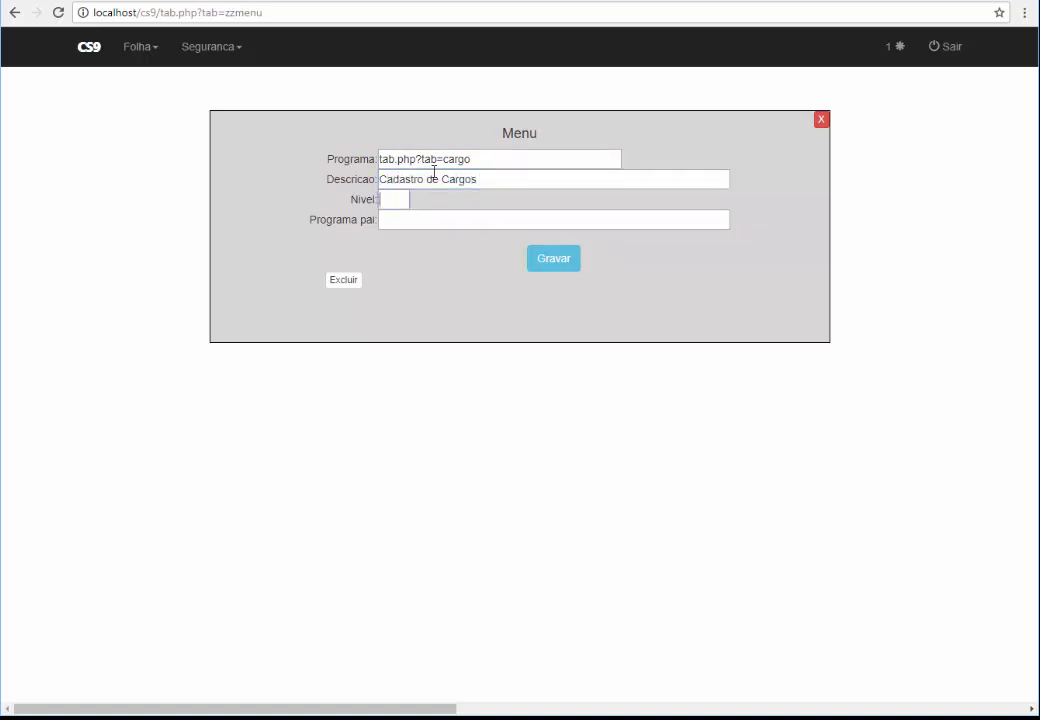
type("2")
key("Tab")
type("F")
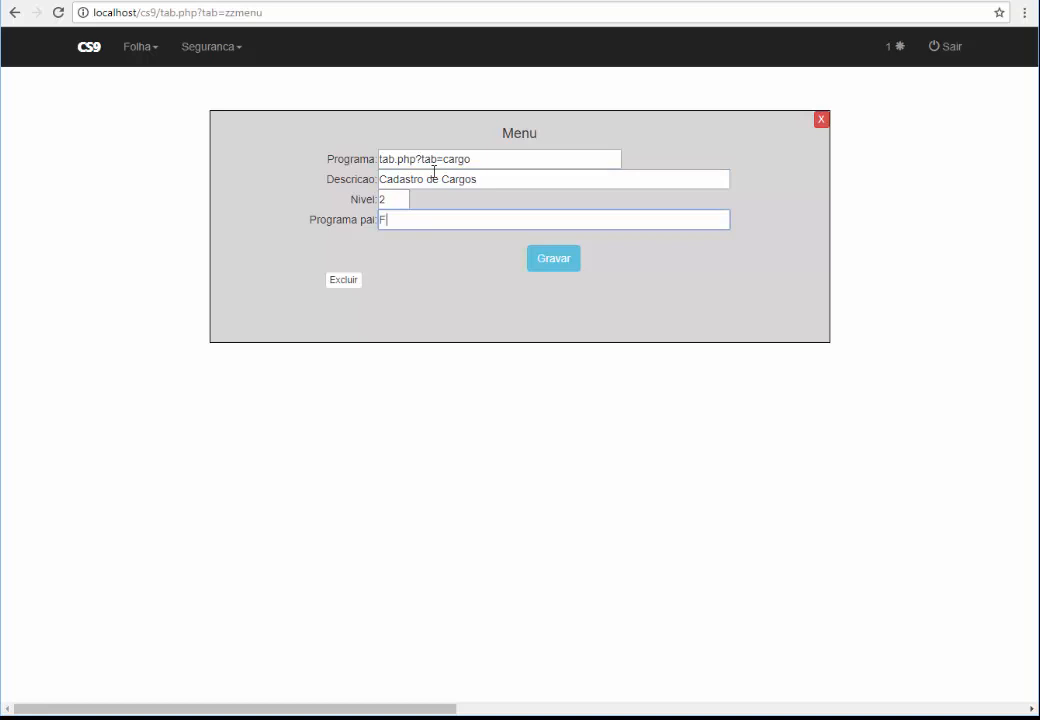
type("olha")
left_click(555, 266)
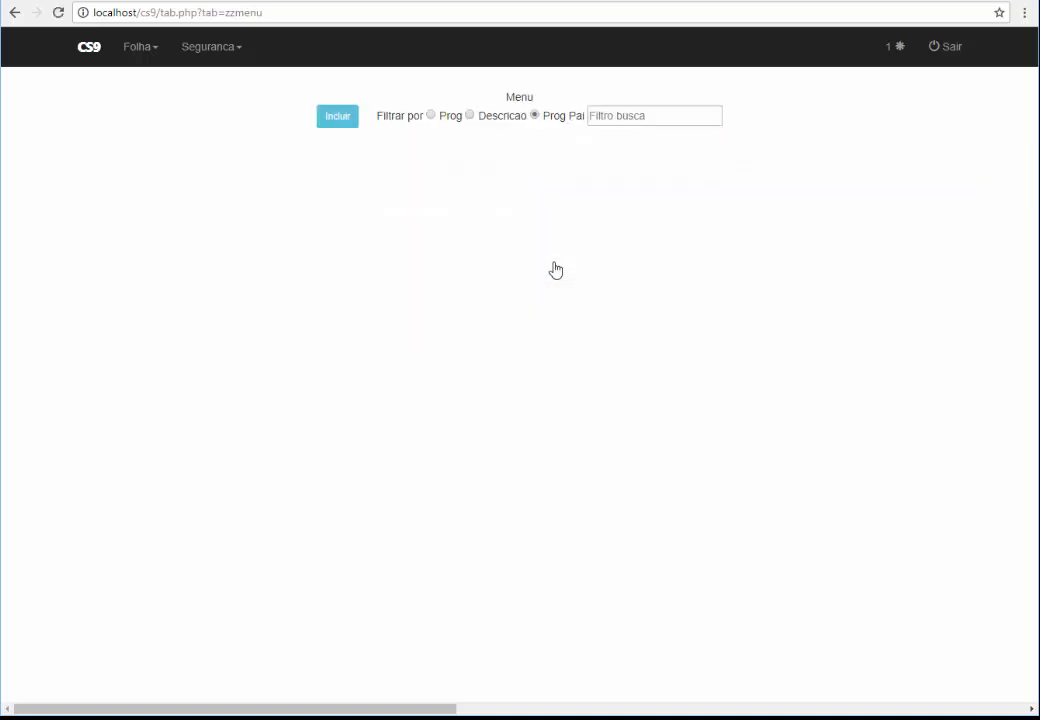
left_click(139, 52)
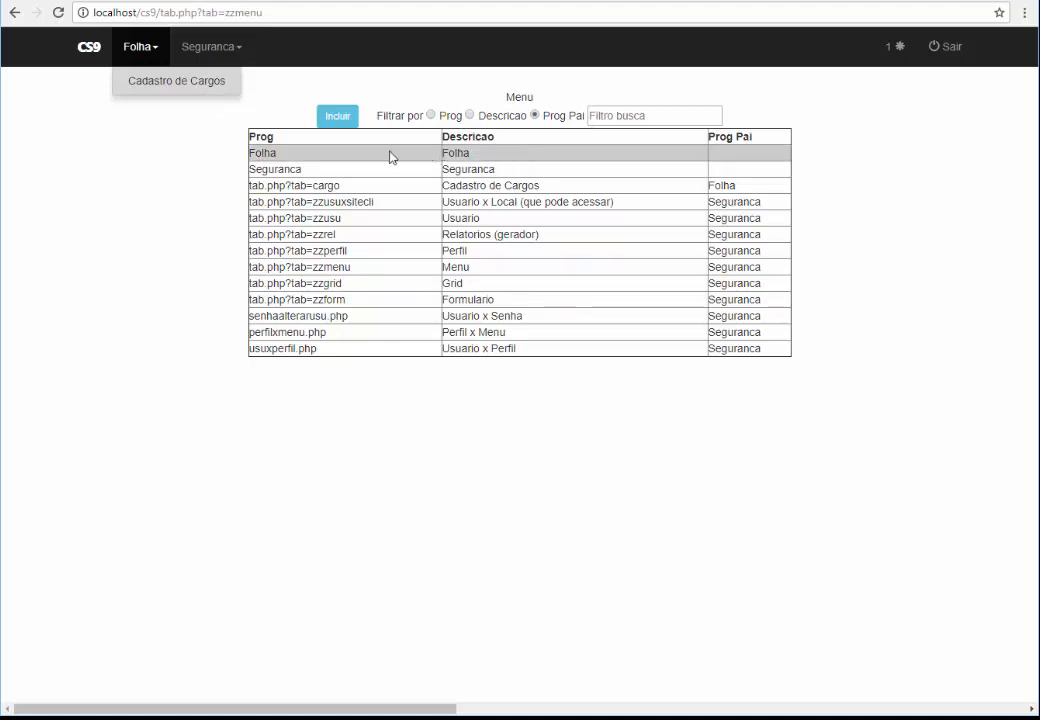
Inspect the Folha and Cadastro de Cargos records and browse the Folha and Seguranca menus
left_click(558, 159)
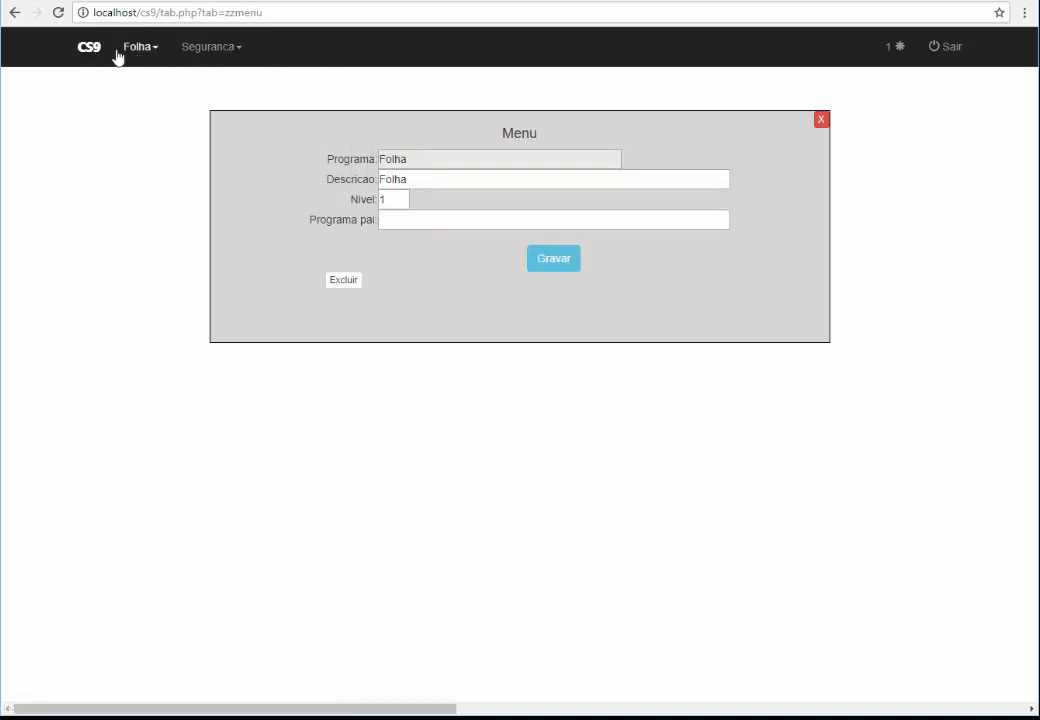
left_click(819, 126)
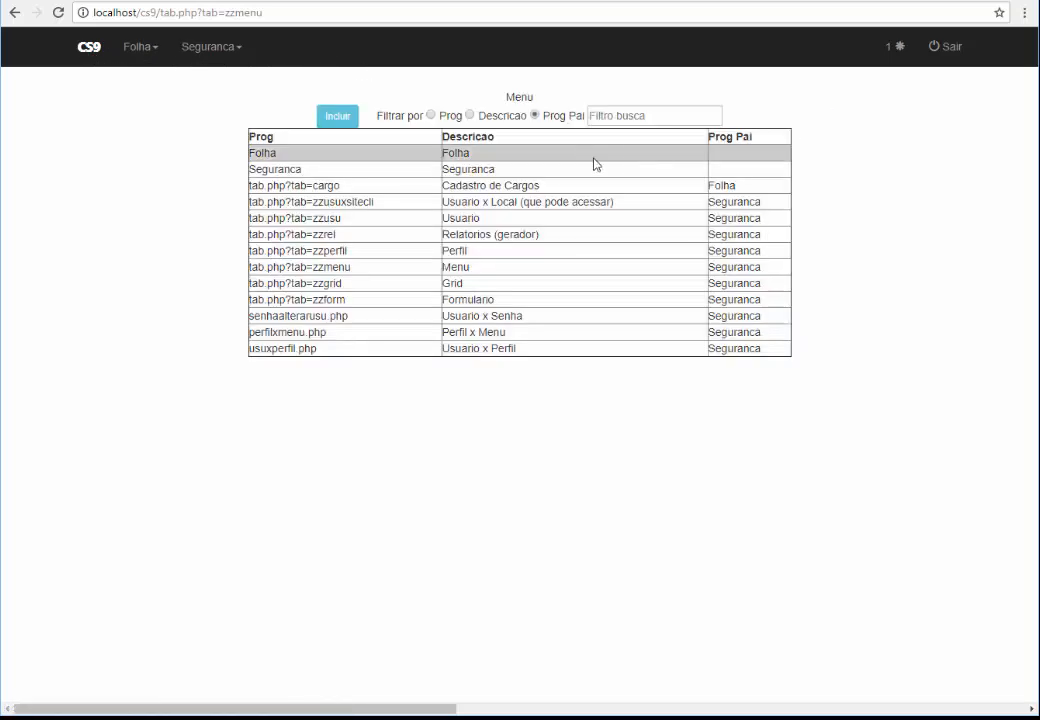
left_click(507, 186)
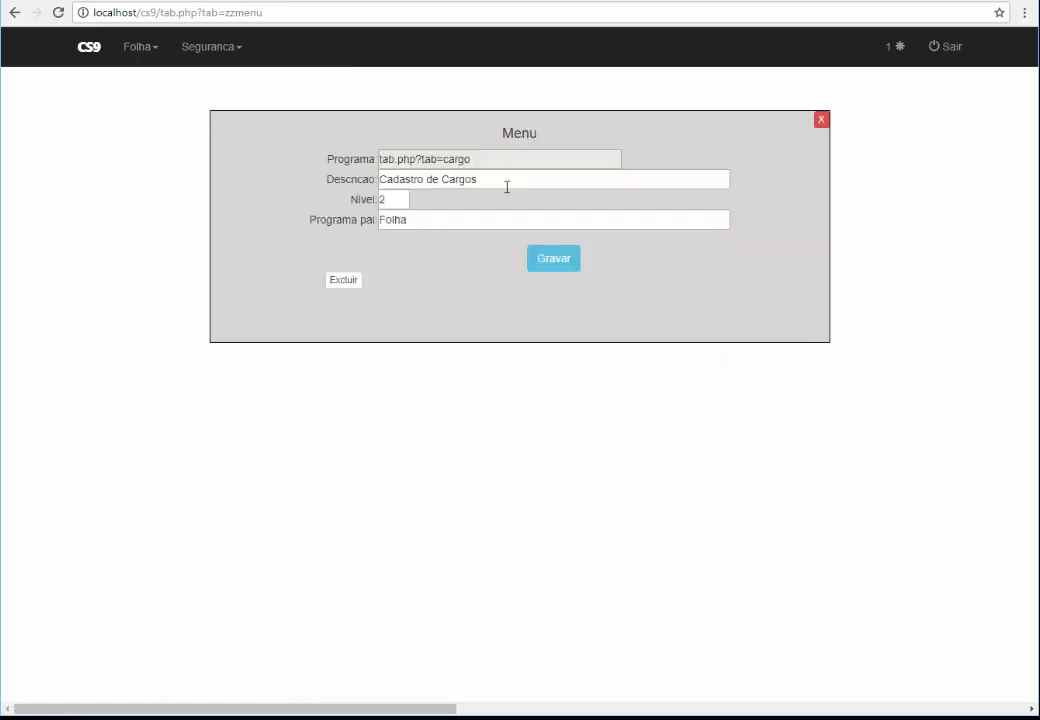
left_click(144, 55)
left_click(206, 48)
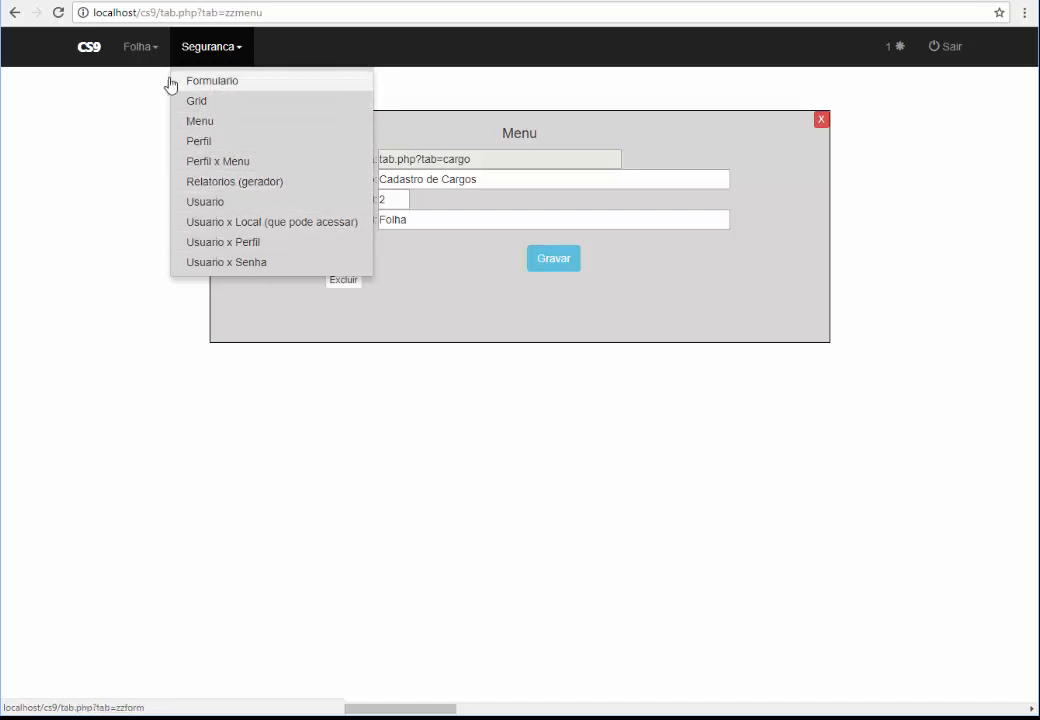
left_click(140, 50)
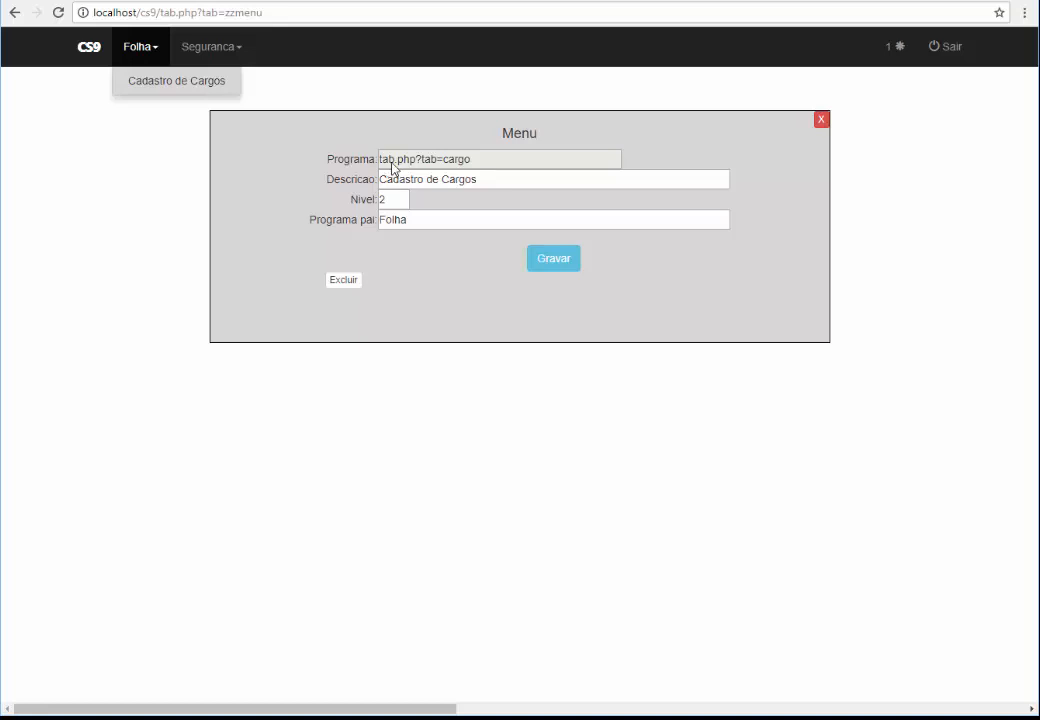
Select the tab.php?tab=cargo program address and bring the SQL notes window forward
left_click_drag(490, 170, 366, 172)
key("ctrl+c")
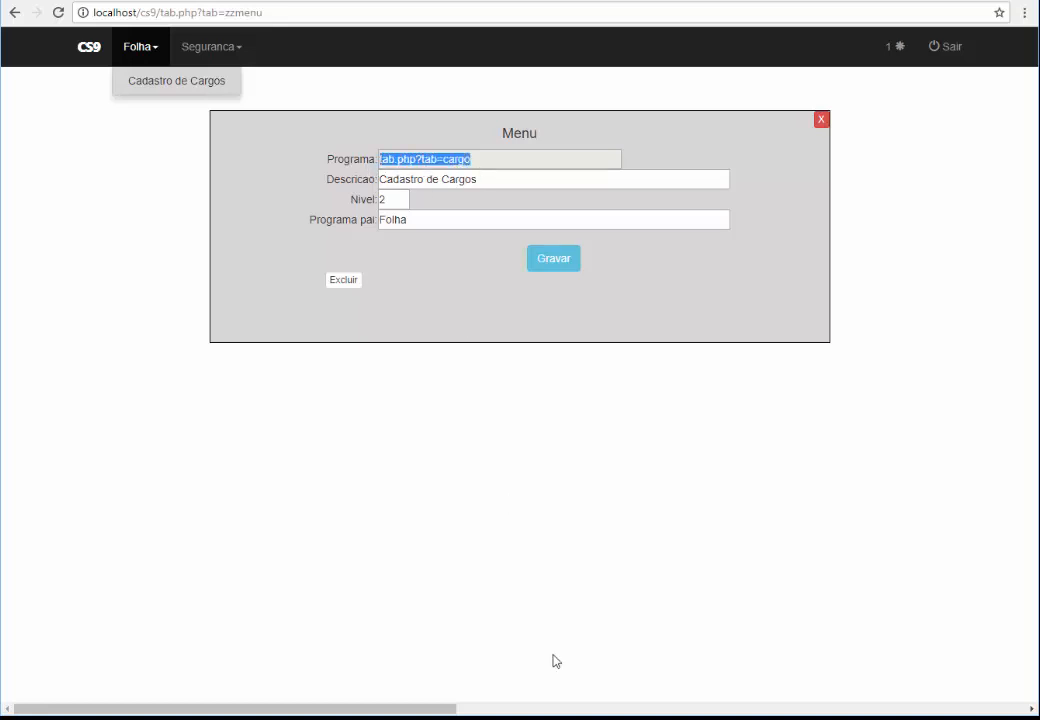
left_click(498, 719)
left_click(527, 706)
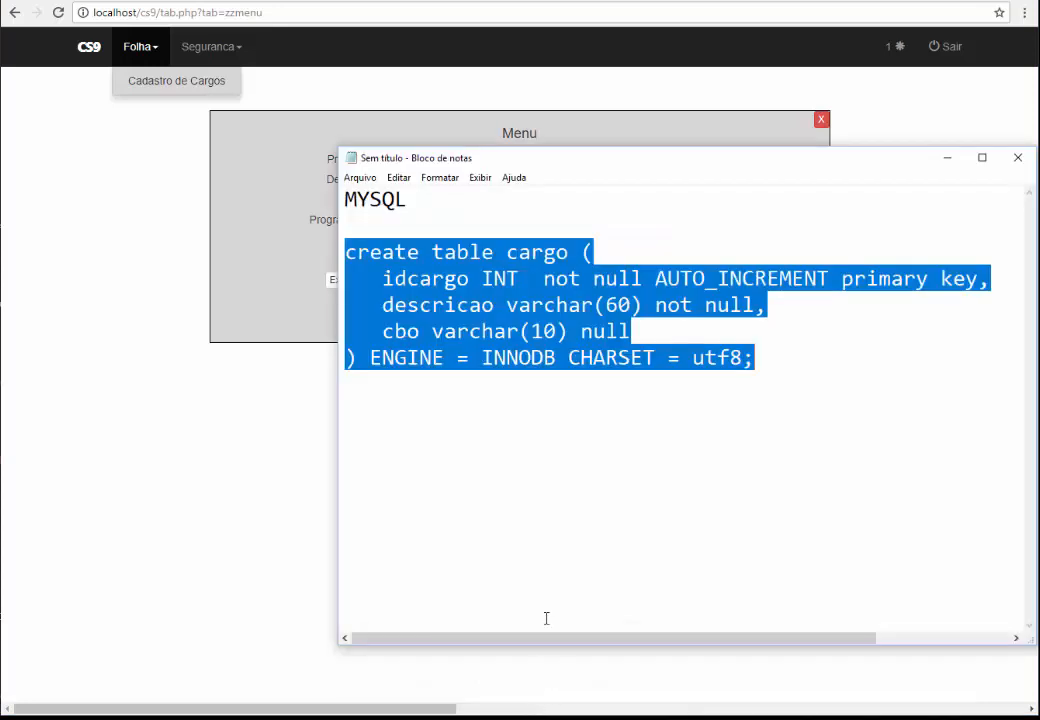
Paste tab.php?tab=cargo on a new line above MYSQL in the SQL notes
left_click(541, 469)
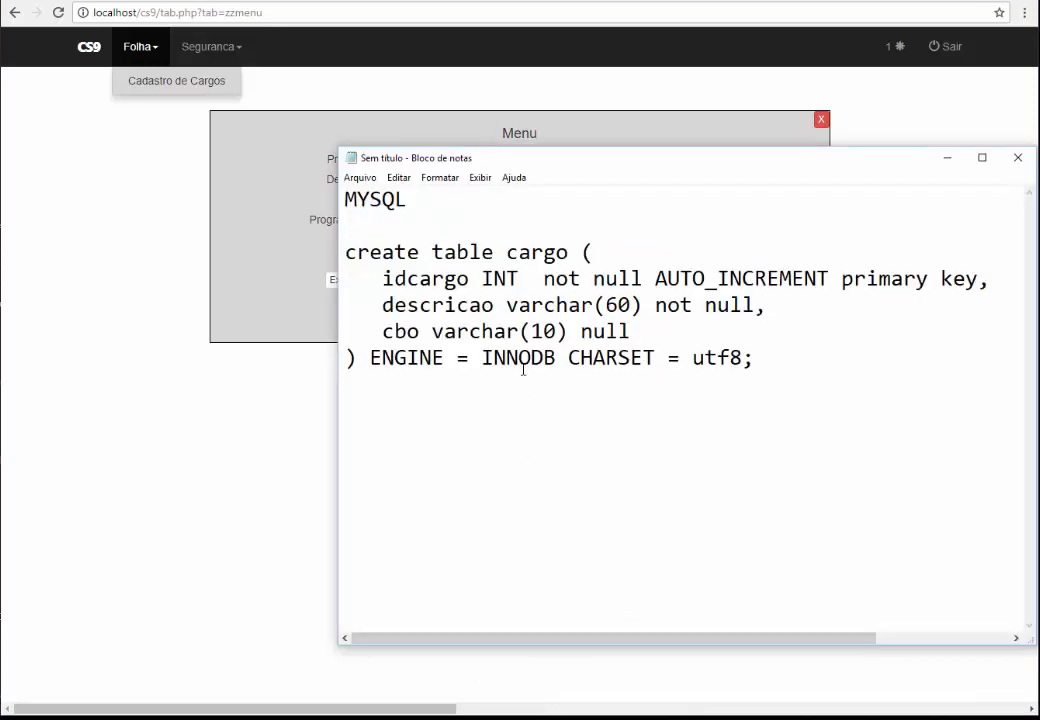
key("Return")
key("Return")
key("Return")
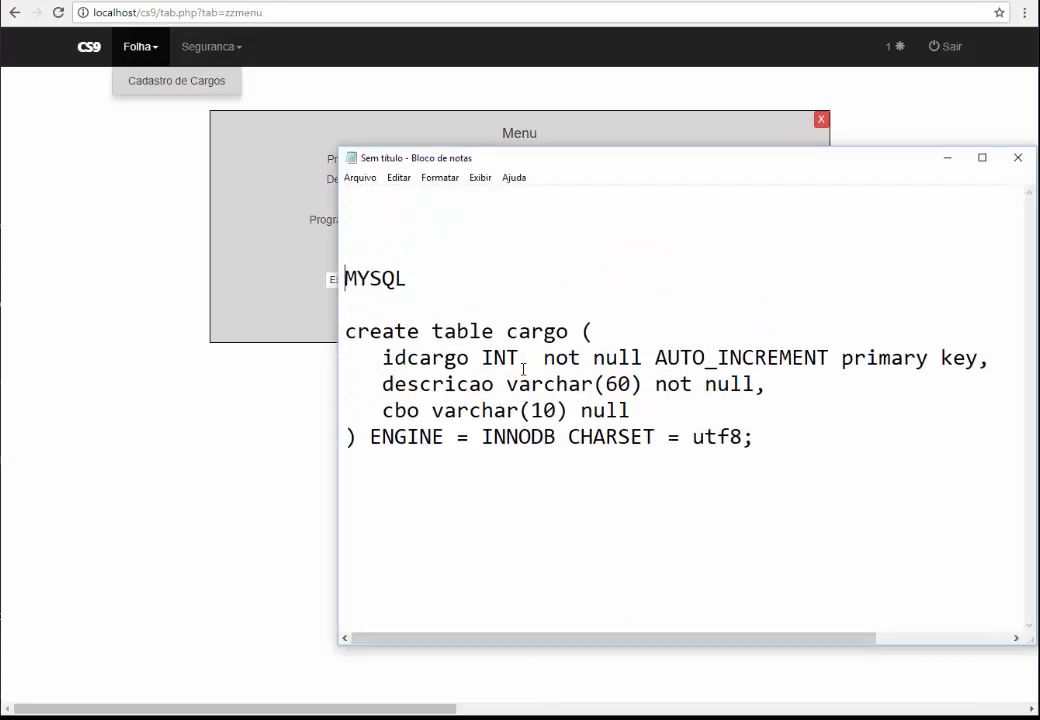
key("Up")
key("Up")
key("ctrl+v")
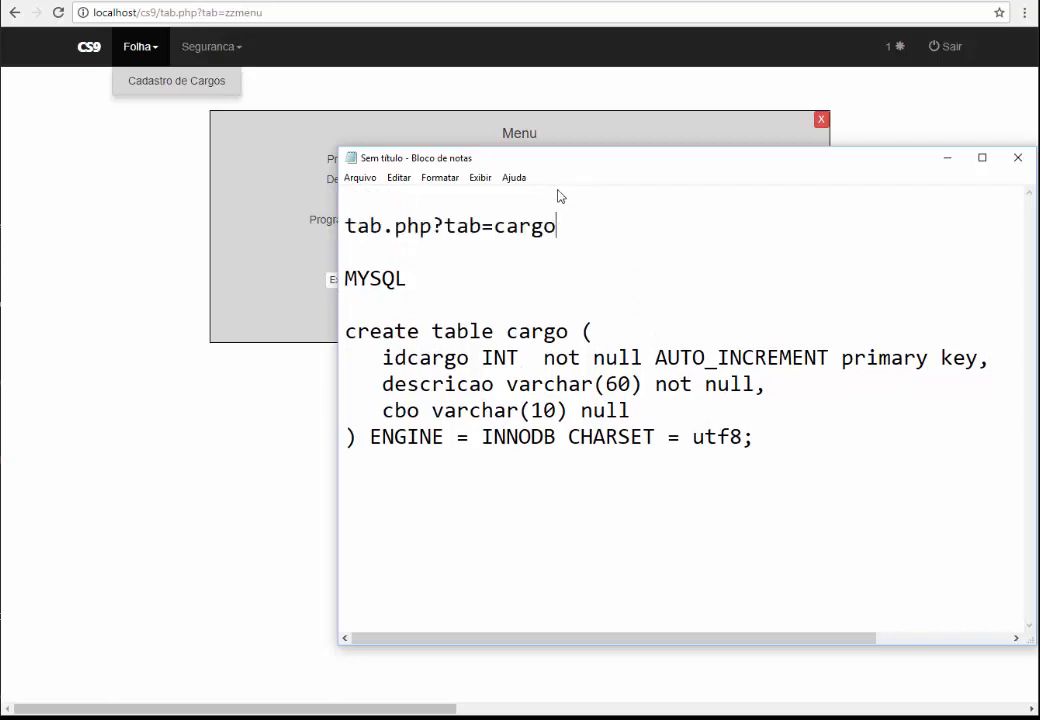
left_click_drag(583, 158, 483, 246)
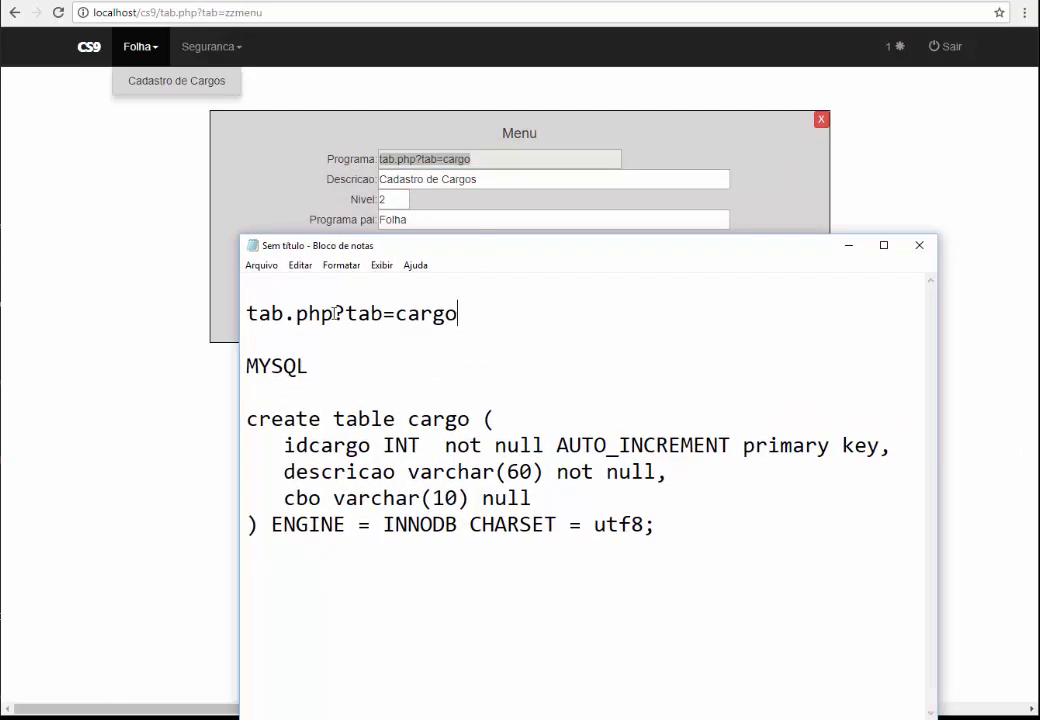
Highlight tab.php?tab= and cargo in the address and CREATE TABLE, then minimize the notes
left_click_drag(334, 314, 246, 315)
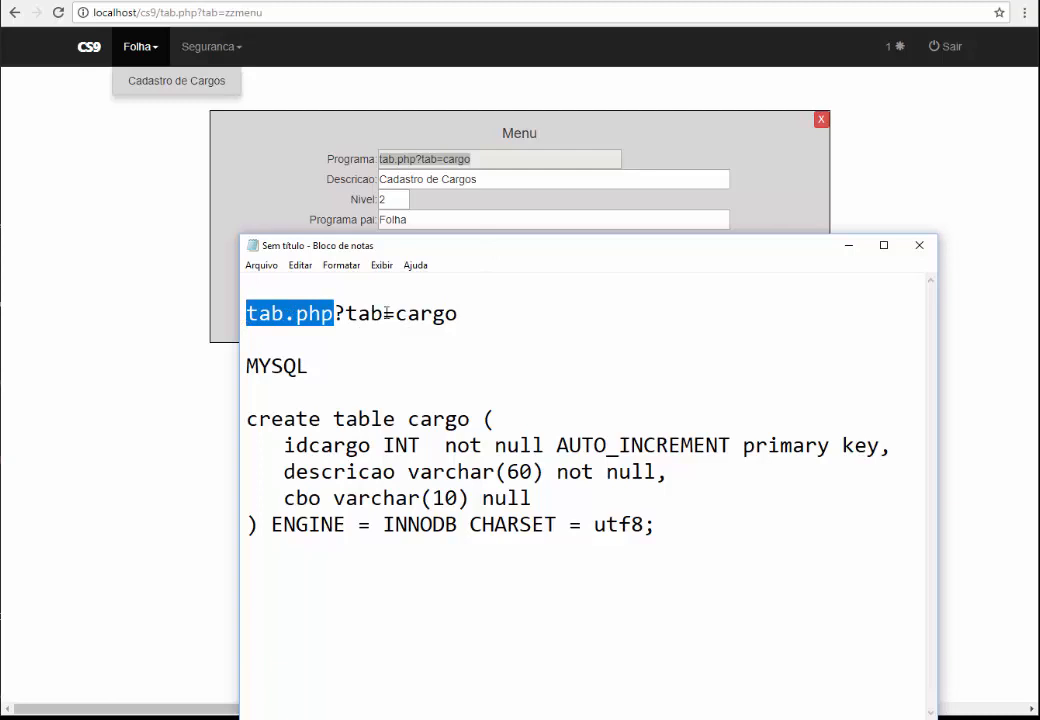
left_click_drag(394, 314, 246, 315)
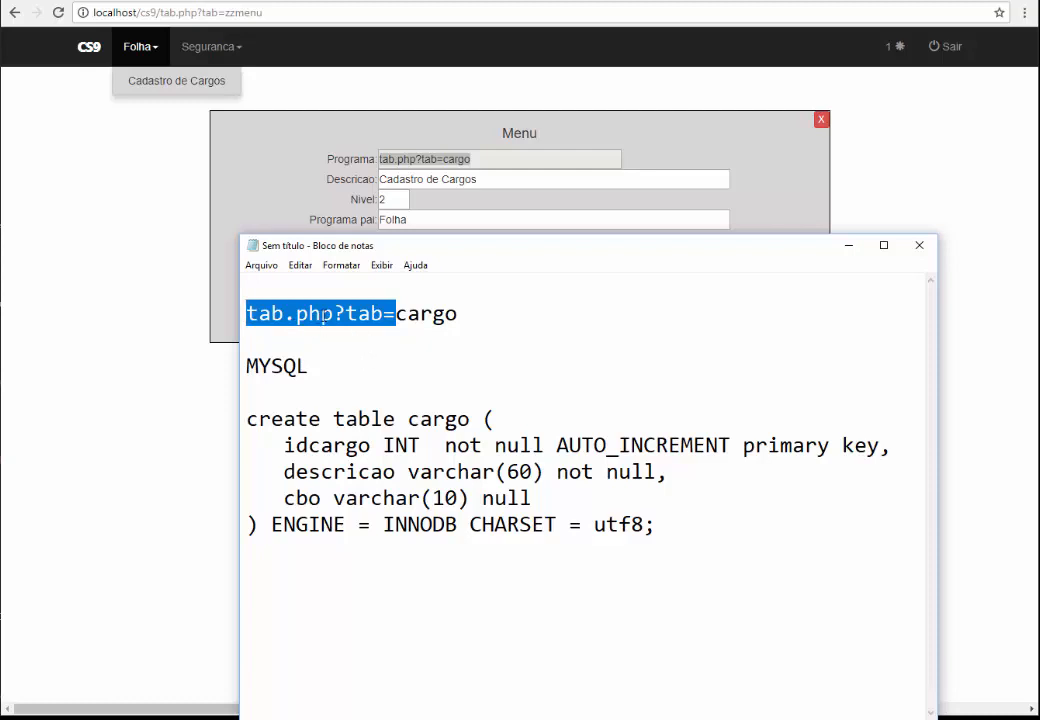
left_click(397, 316)
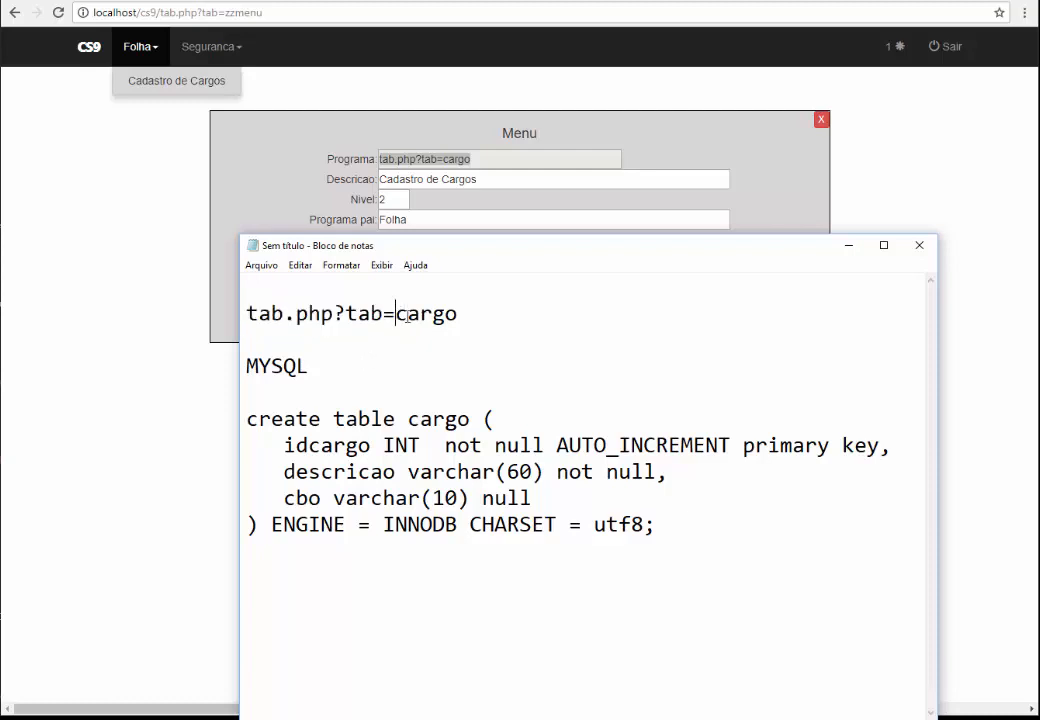
left_click_drag(397, 316, 455, 323)
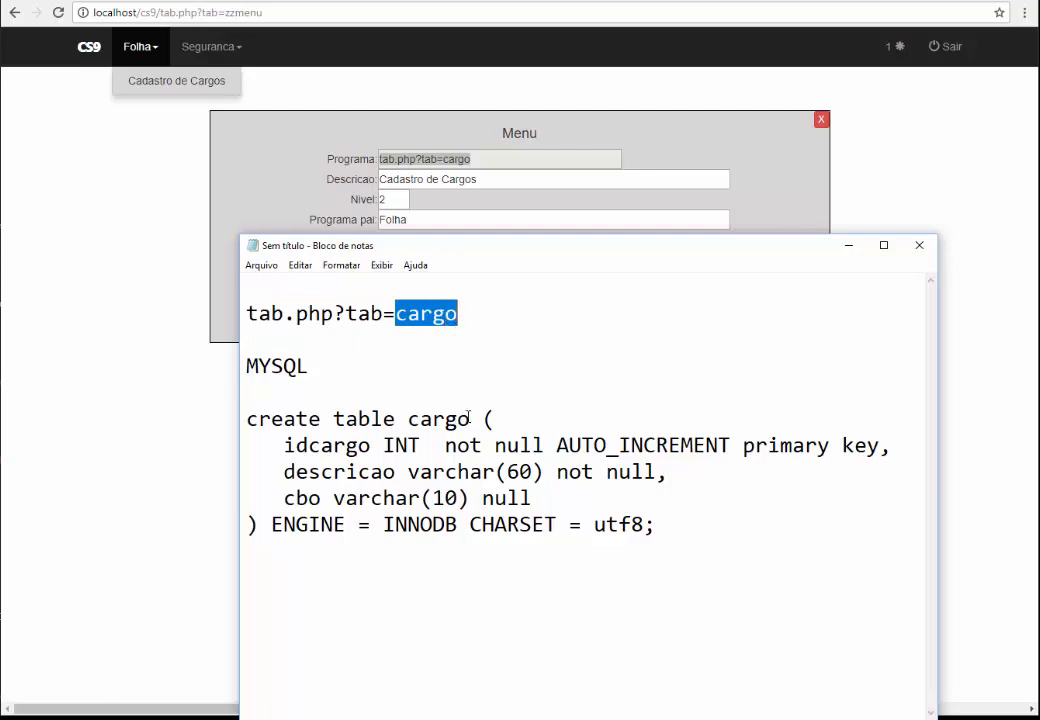
left_click_drag(470, 420, 411, 420)
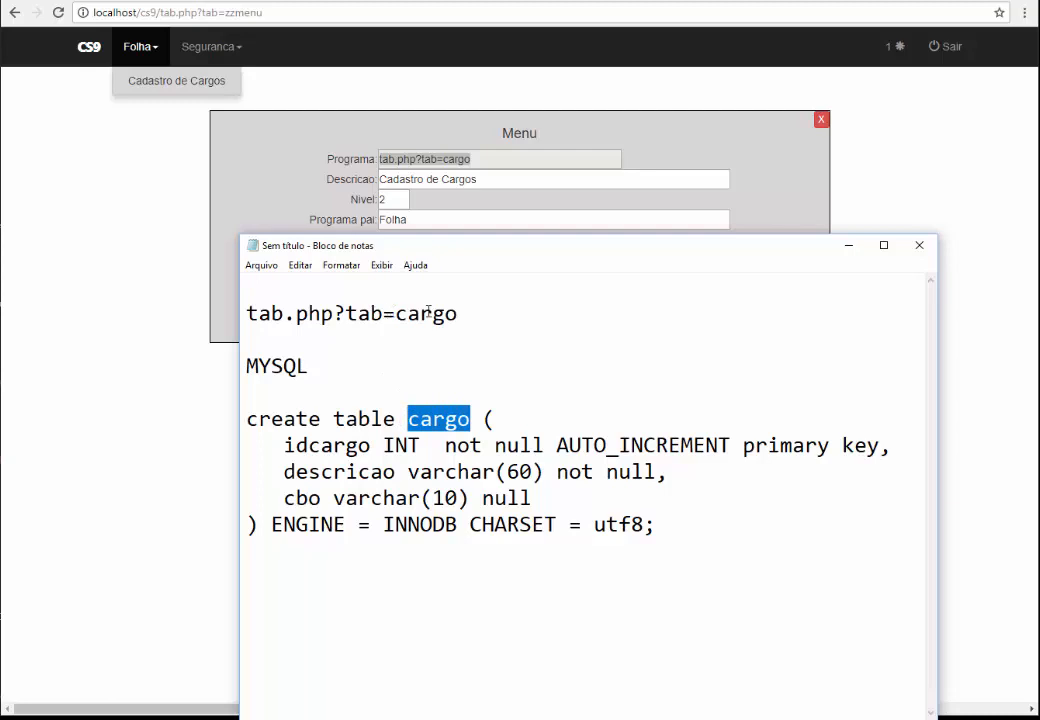
left_click(462, 344)
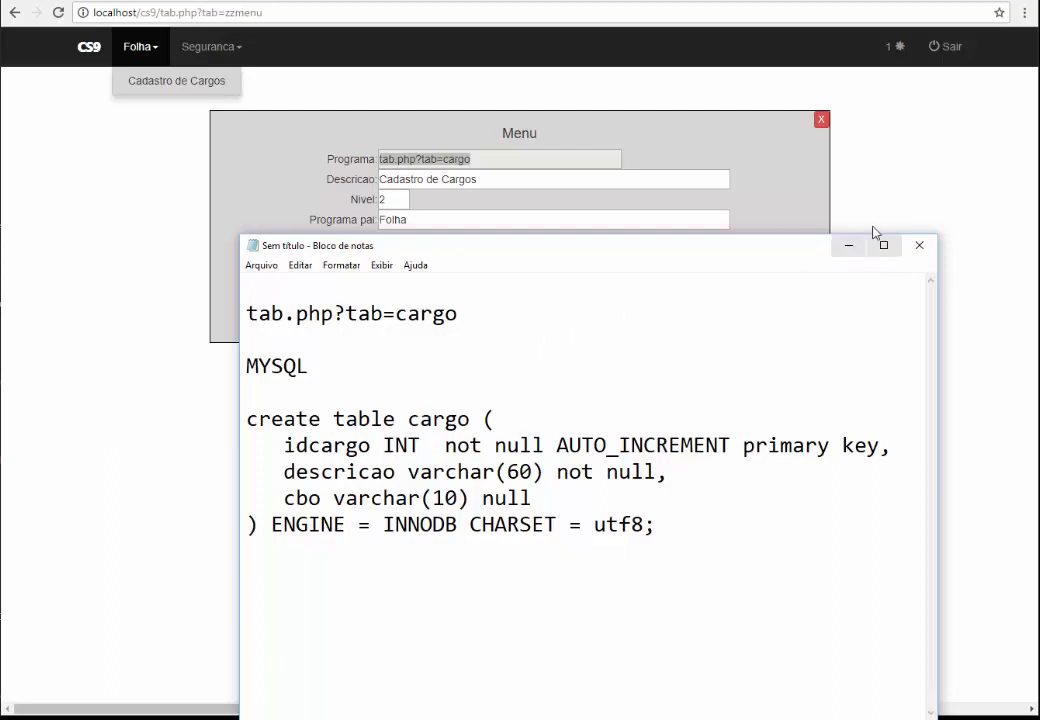
left_click(848, 245)
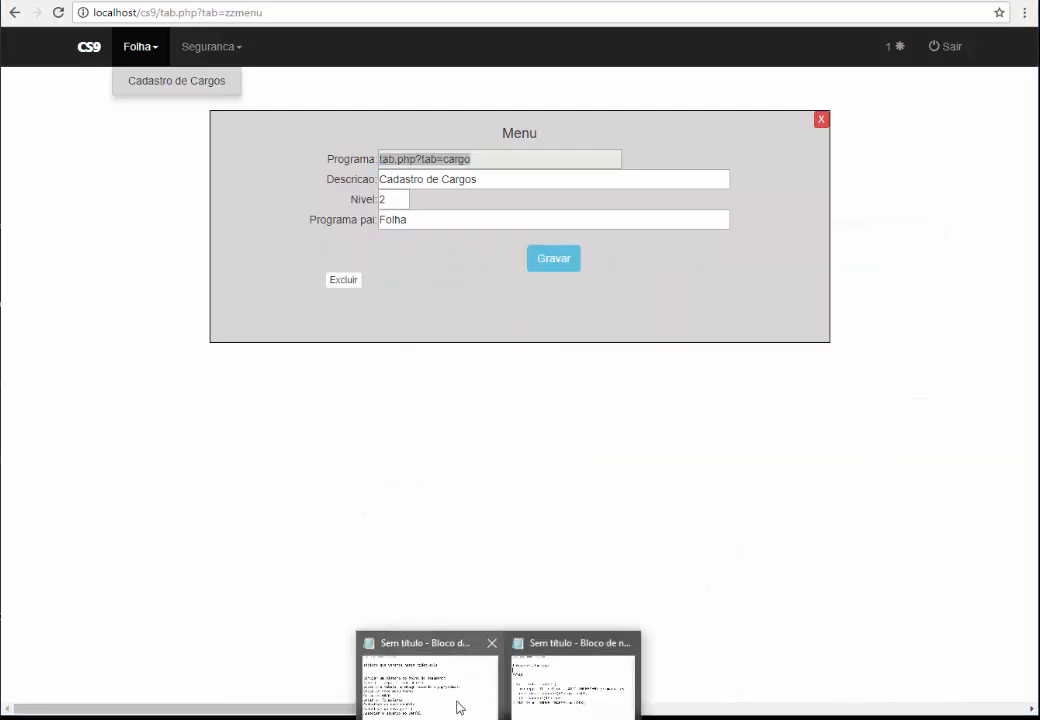
Restore the lesson topics notes, highlight the Criar um GRID line, and switch to the grid database images
left_click(457, 703)
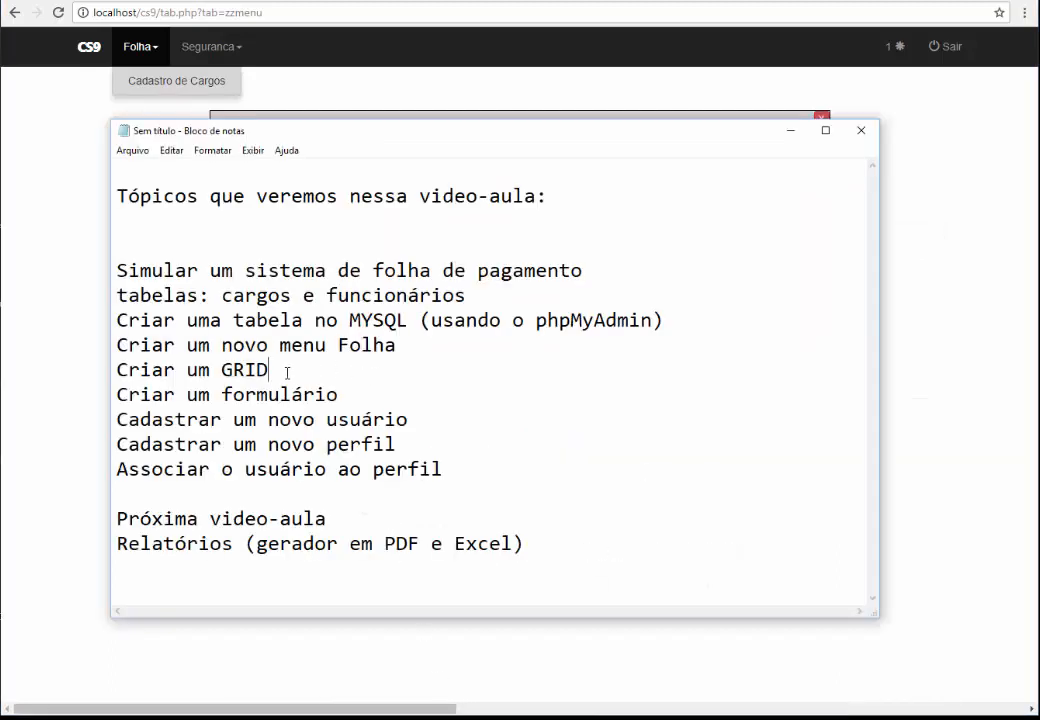
left_click_drag(281, 370, 117, 370)
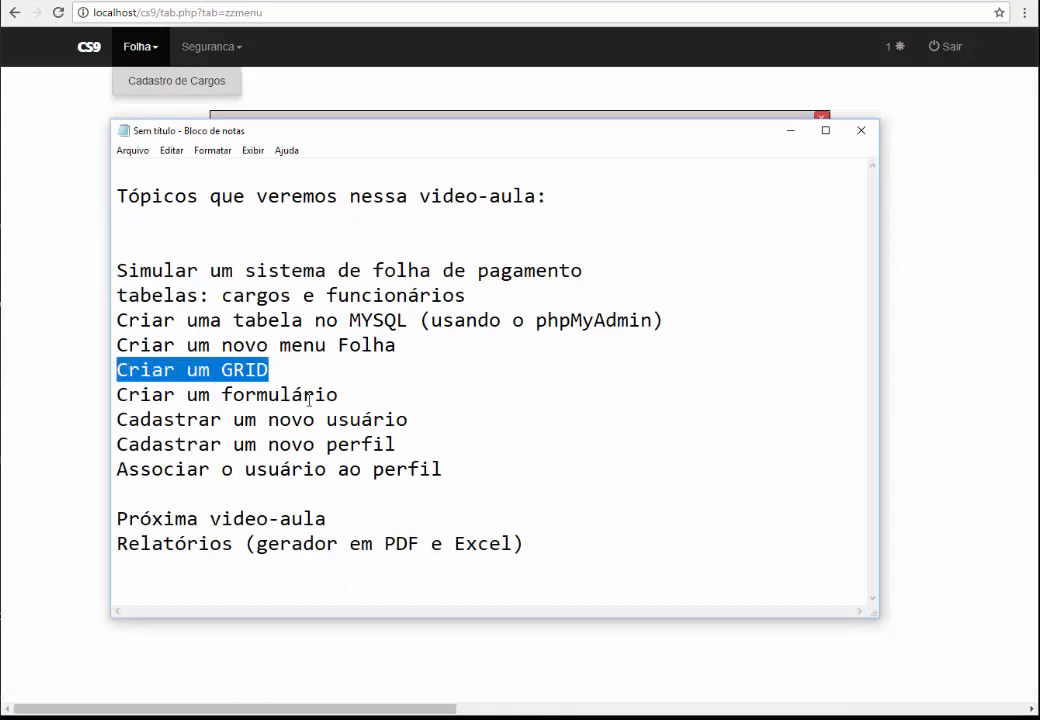
left_click_drag(360, 139, 383, 222)
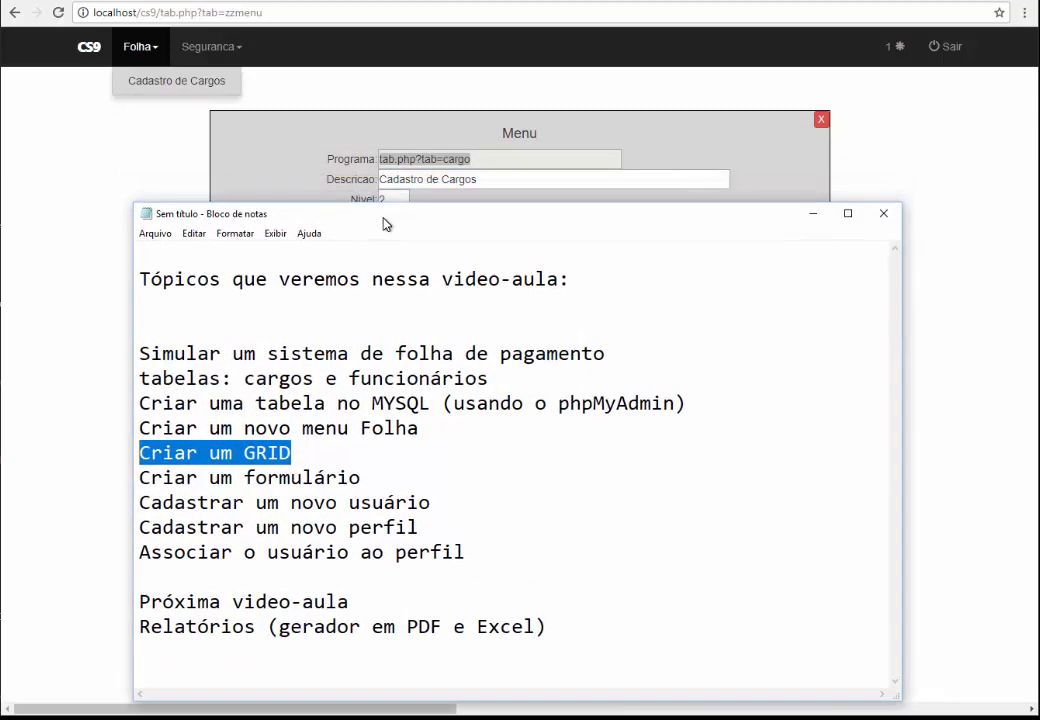
left_click(335, 455)
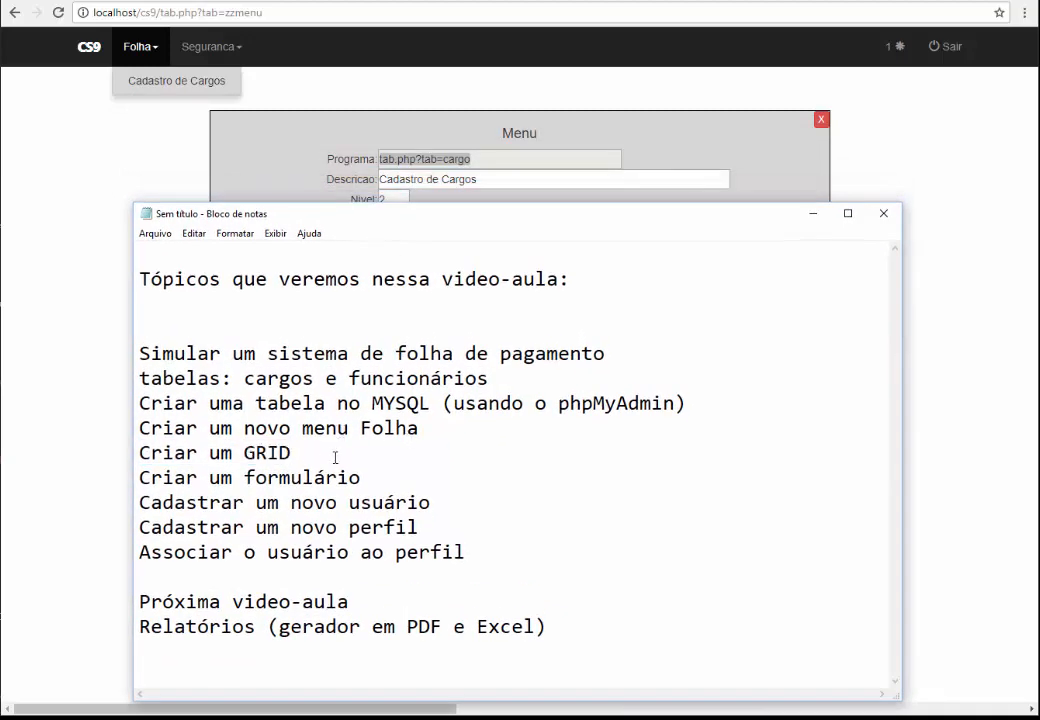
left_click_drag(298, 452, 125, 455)
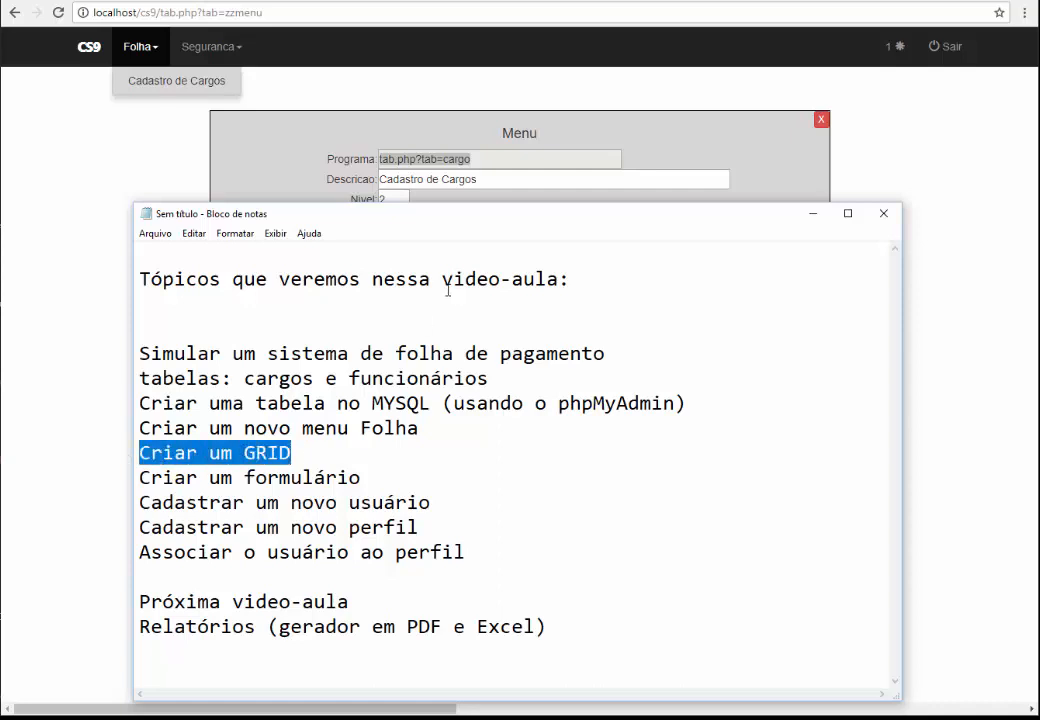
left_click(512, 1)
Scroll through the Data Grid example preview in the grid database image results
scroll(378, 241, "up", 4)
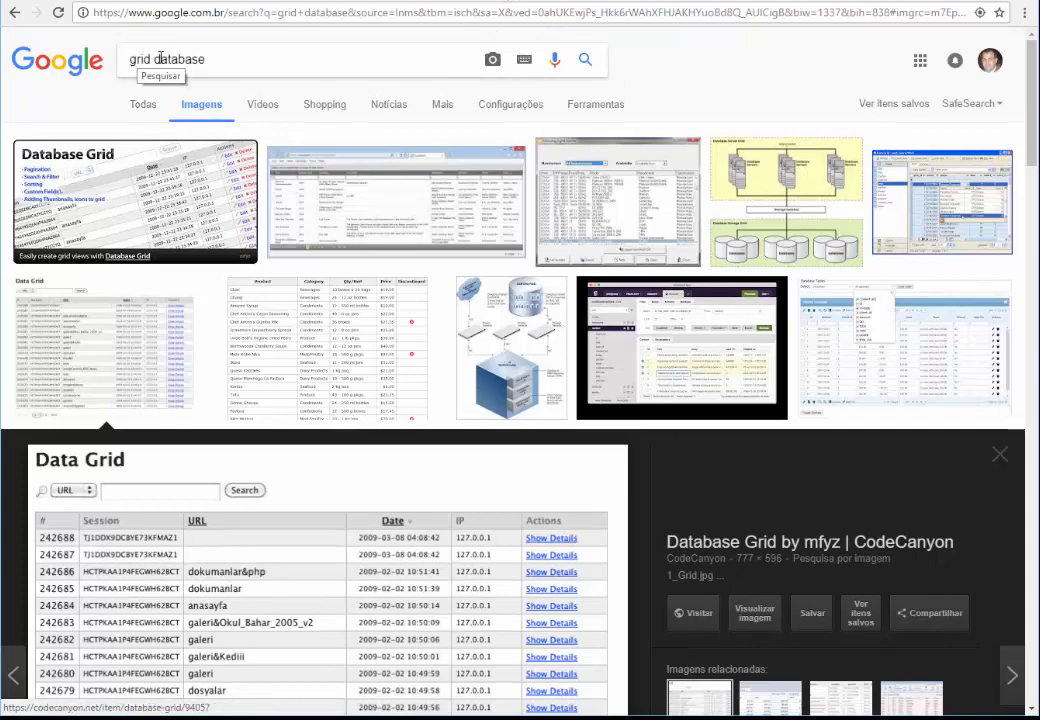
scroll(205, 150, "down", 3)
scroll(257, 205, "up", 2)
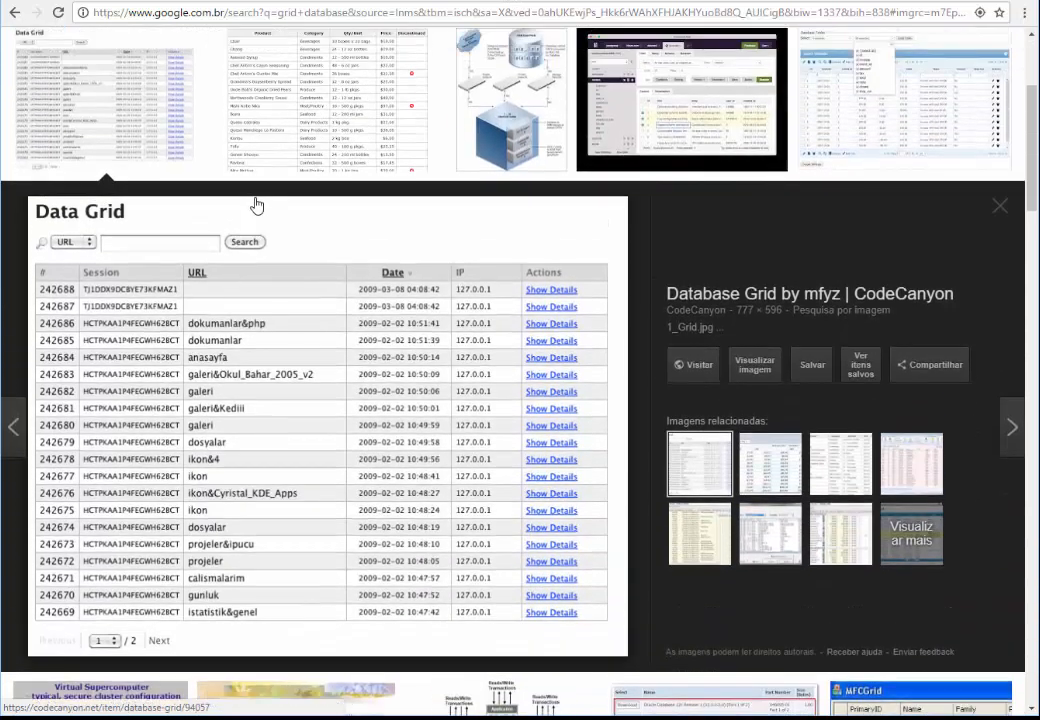
scroll(245, 387, "down", 2)
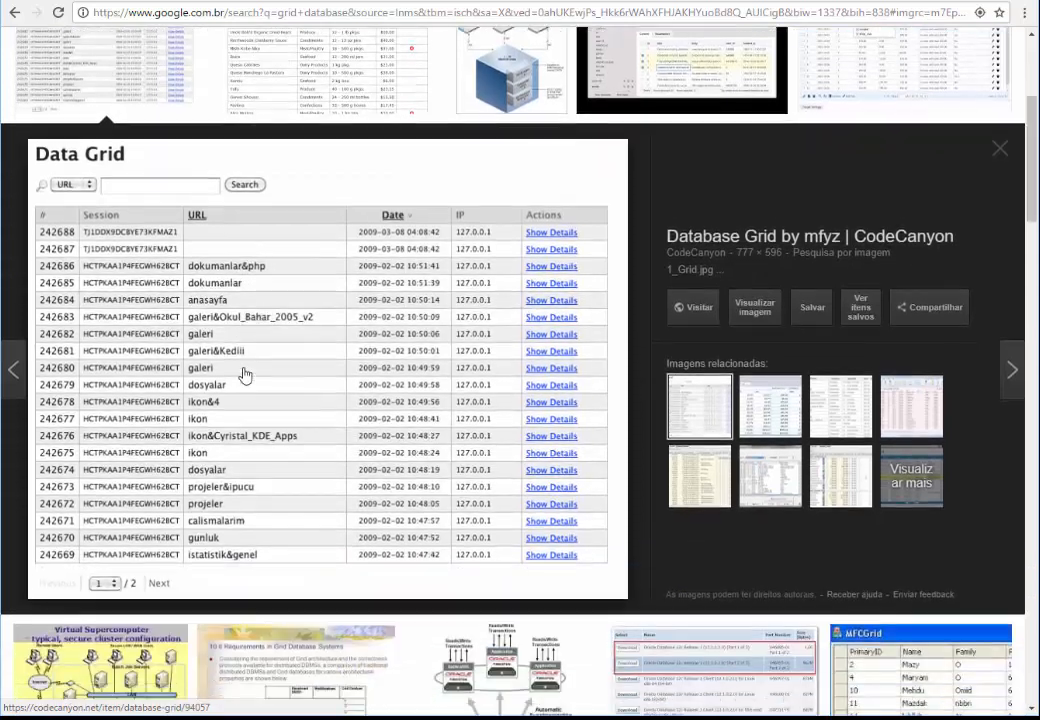
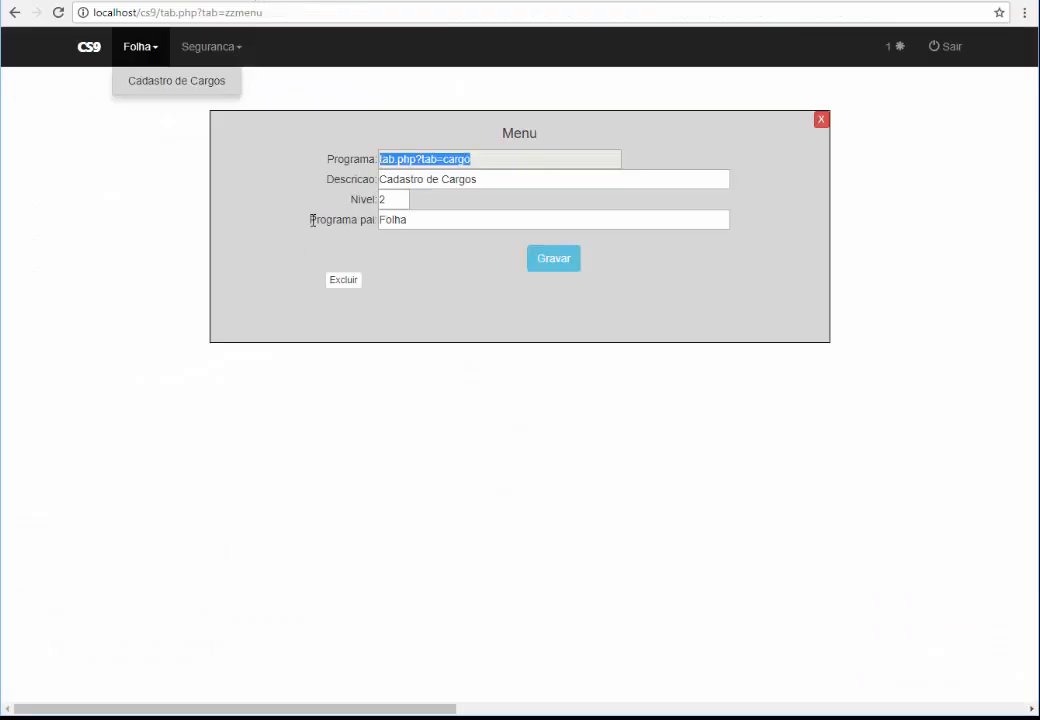
Close the Cadastro de Cargos menu entry and start a new entry on the Seguranca Grid page
left_click(315, 221)
left_click(822, 120)
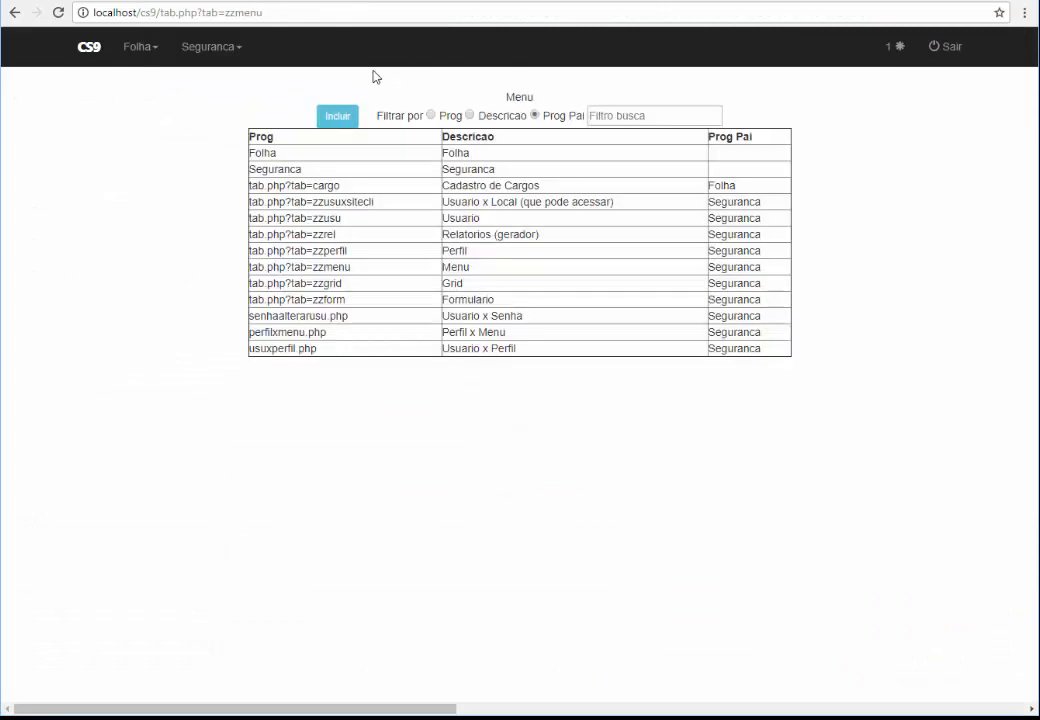
left_click(232, 47)
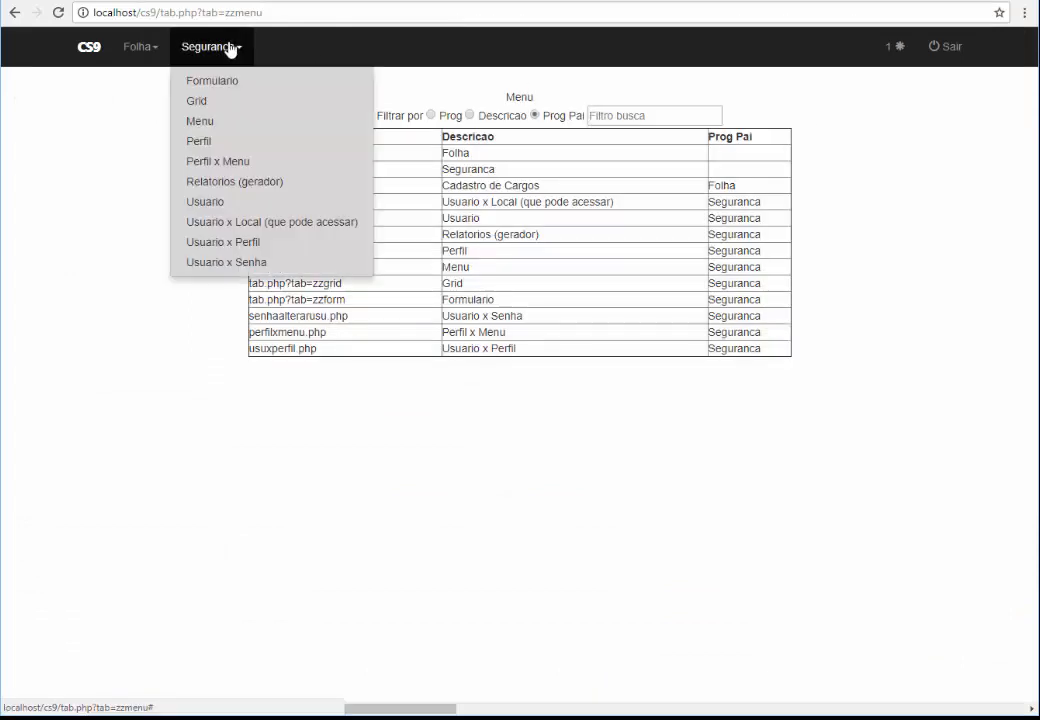
left_click(211, 106)
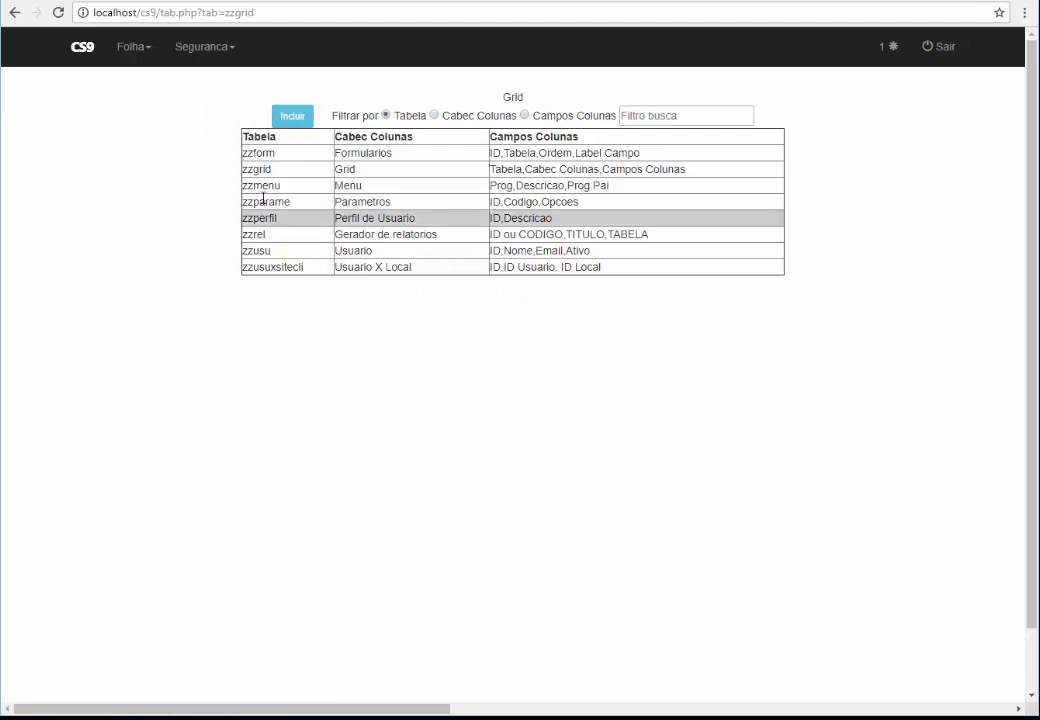
left_click(291, 118)
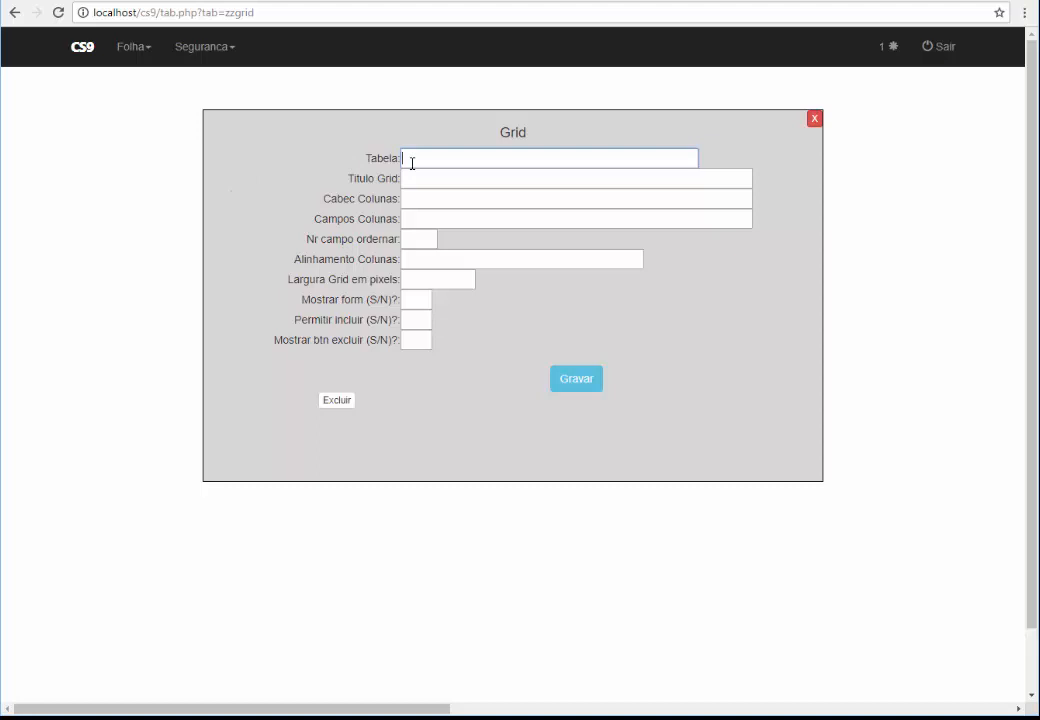
Bring the cargo SQL notes into view and place them beside the Grid form
mouse_move(495, 716)
left_click(541, 689)
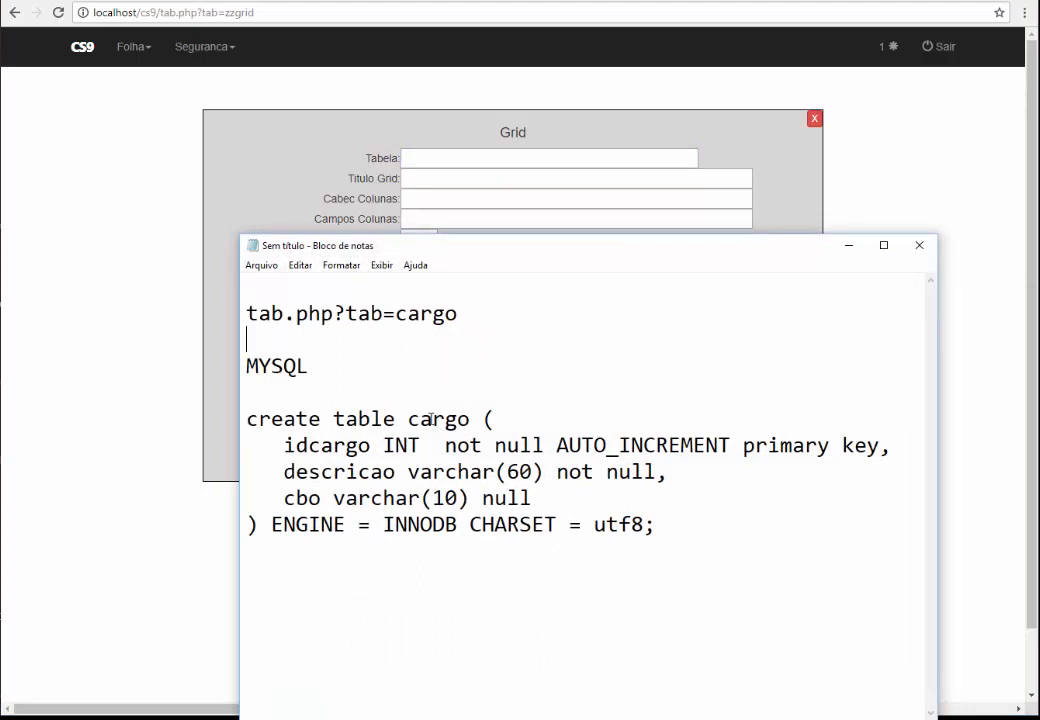
left_click_drag(441, 235, 441, 293)
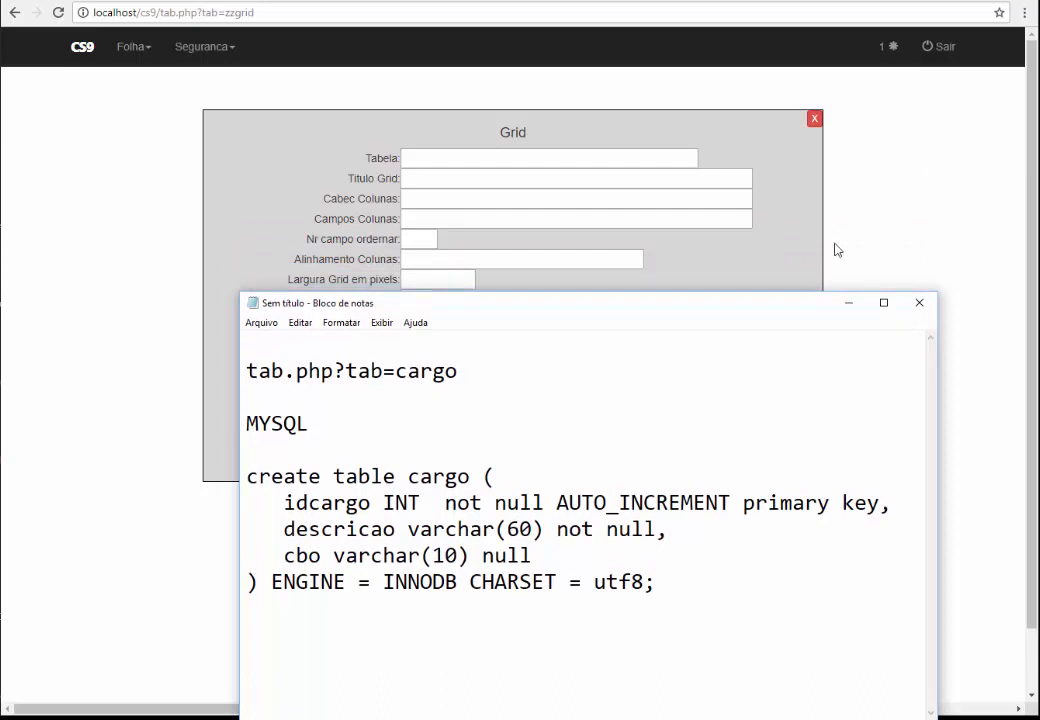
left_click_drag(678, 315, 741, 311)
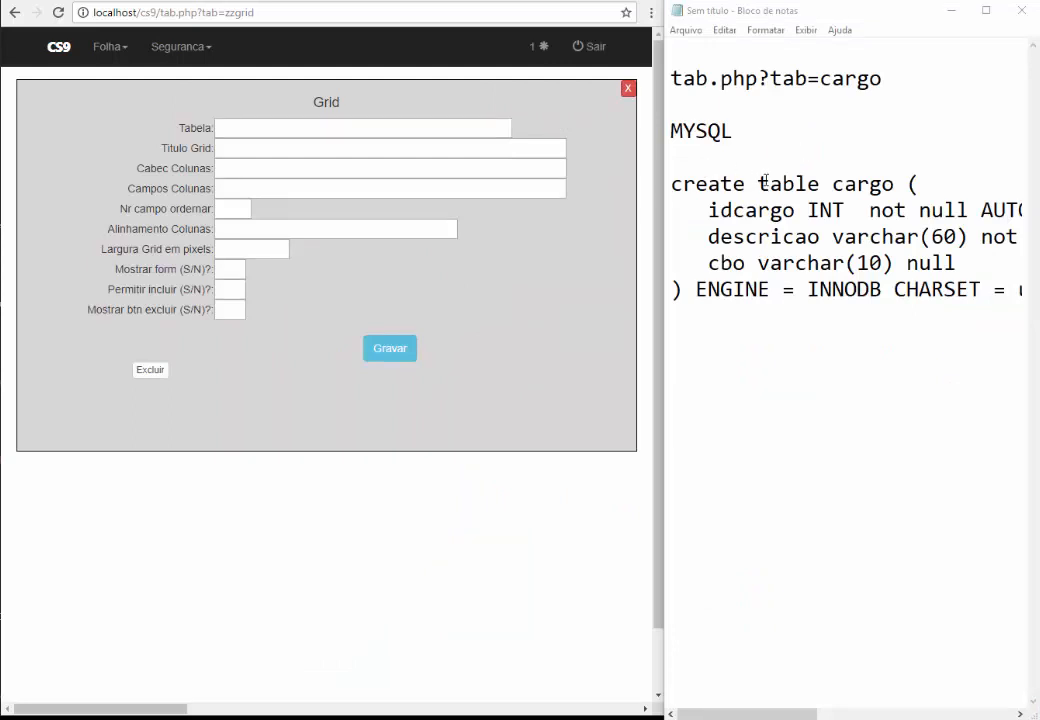
Enter cargo as Tabela and 'Cadastro de Cargos' as Titulo Grid
left_click(229, 133)
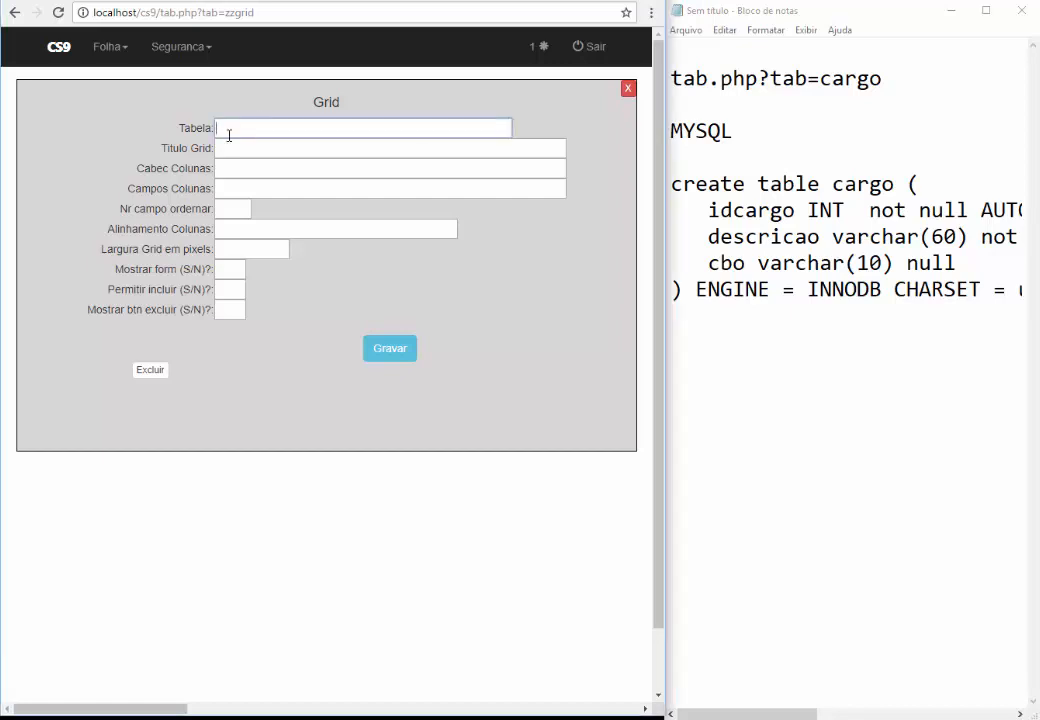
type("cargo")
key("Tab")
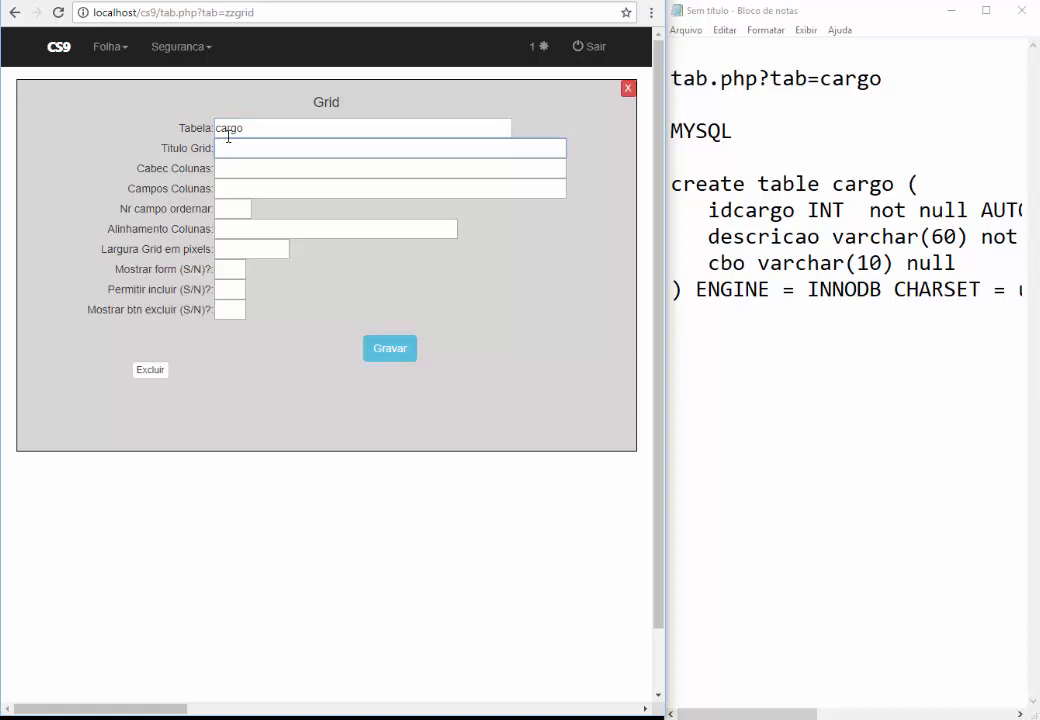
type("Cadastro de Cargos")
key("Tab")
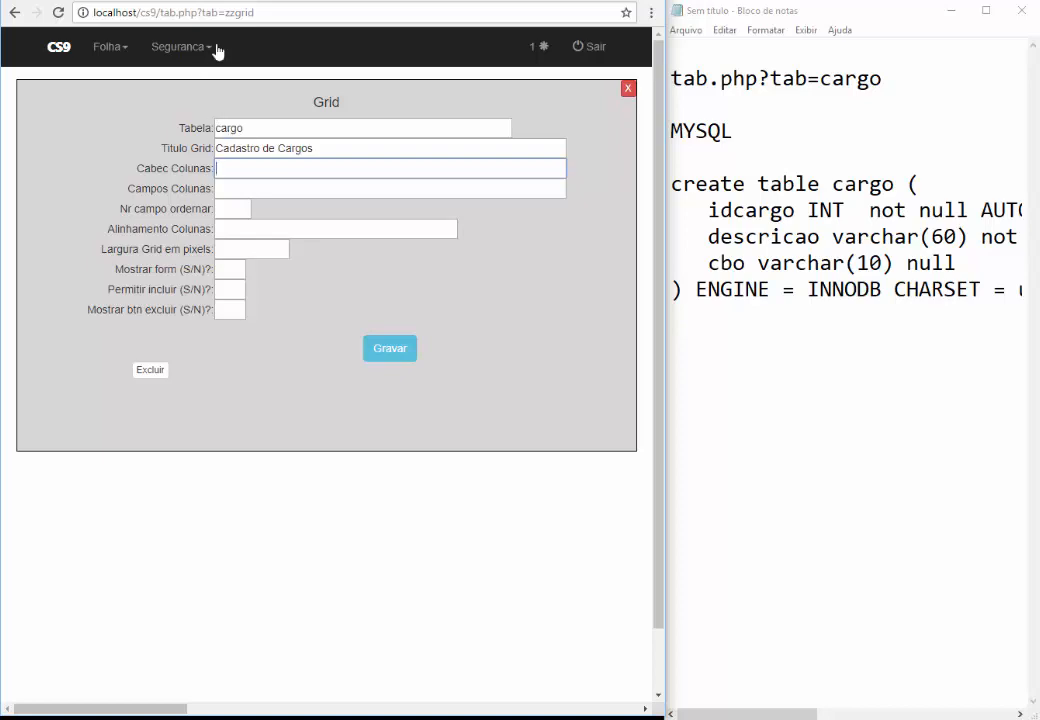
left_click(352, 1)
left_click(167, 316)
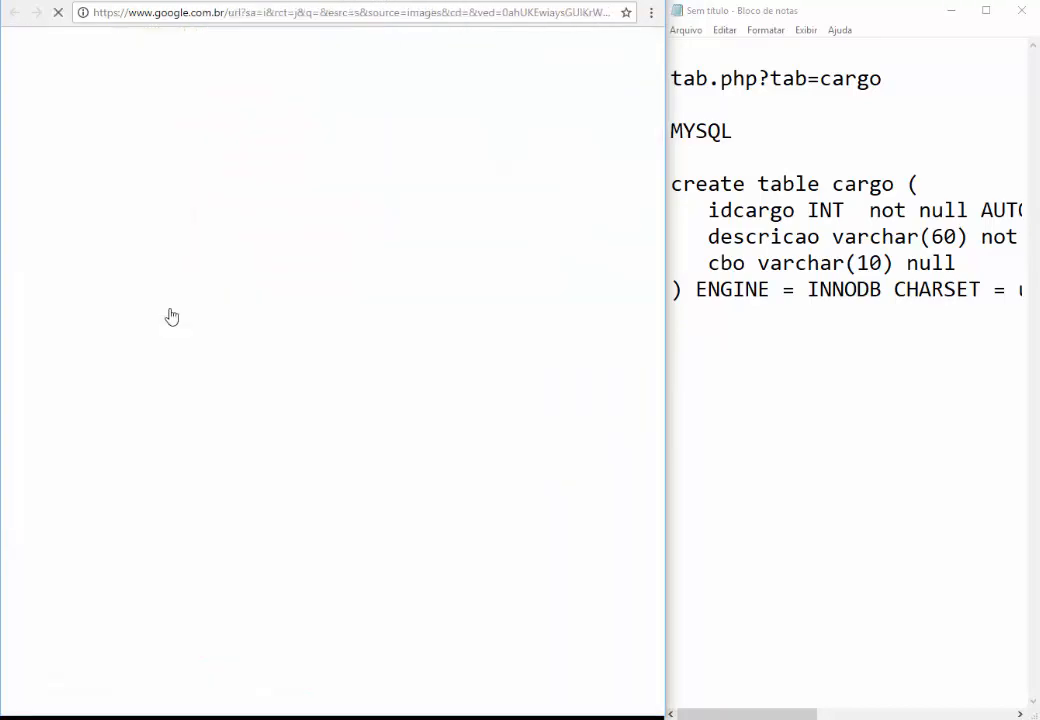
key("alt+Left")
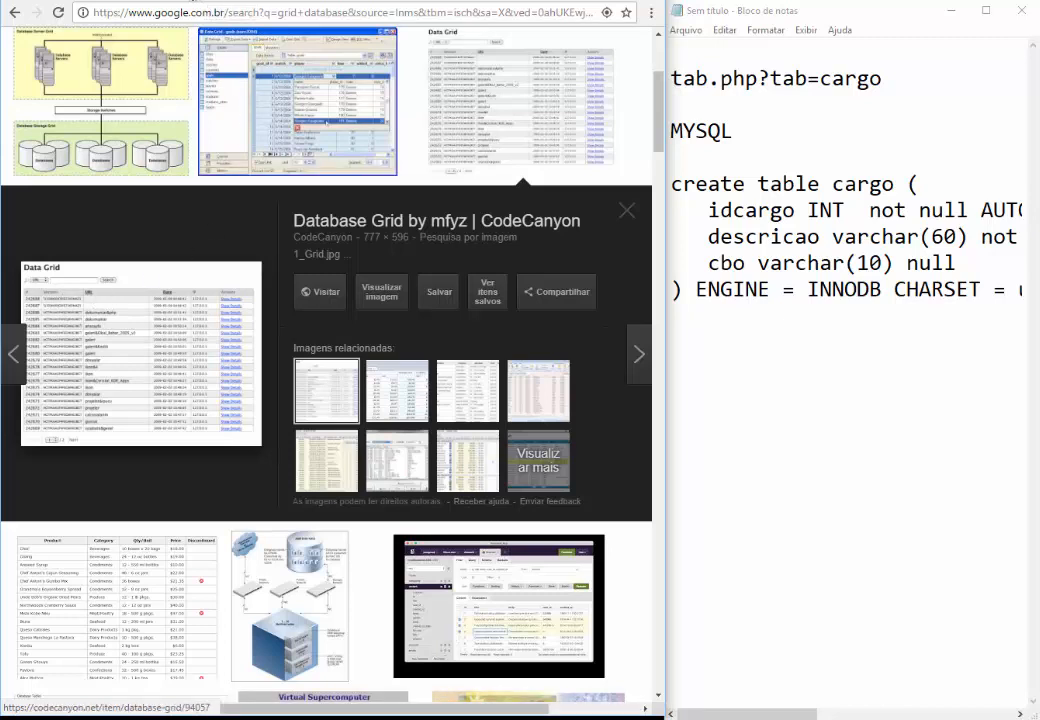
left_click(143, 1)
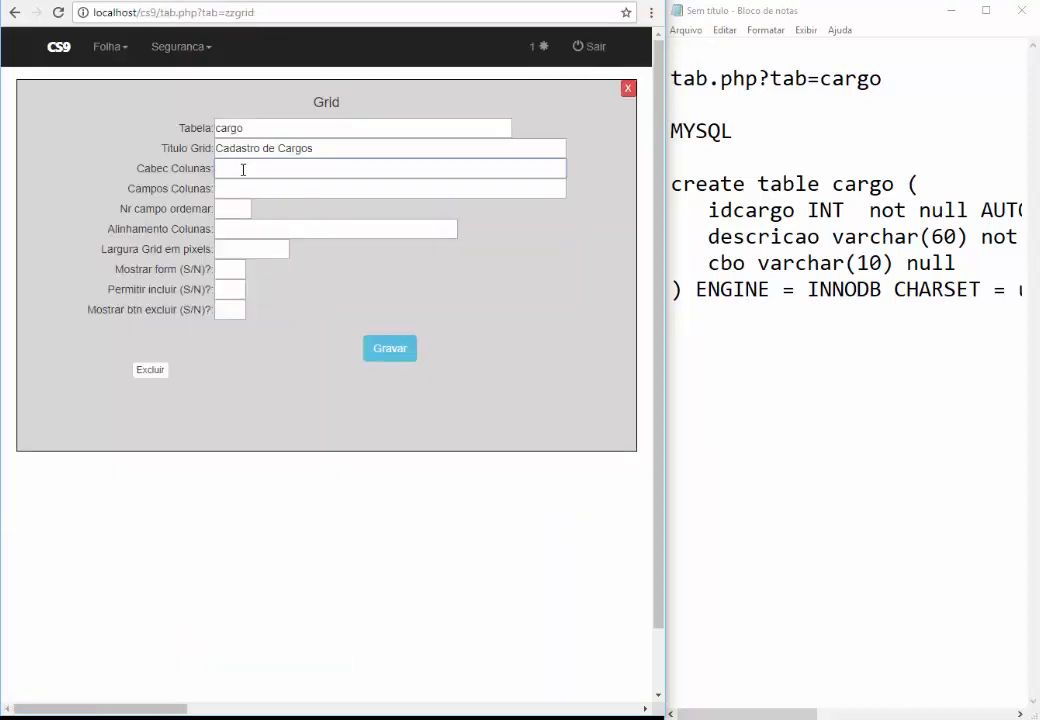
Enter the column headers ID,Descricao,CBO in Cabec Colunas
type("ID,Descricao,CBO")
key("Tab")
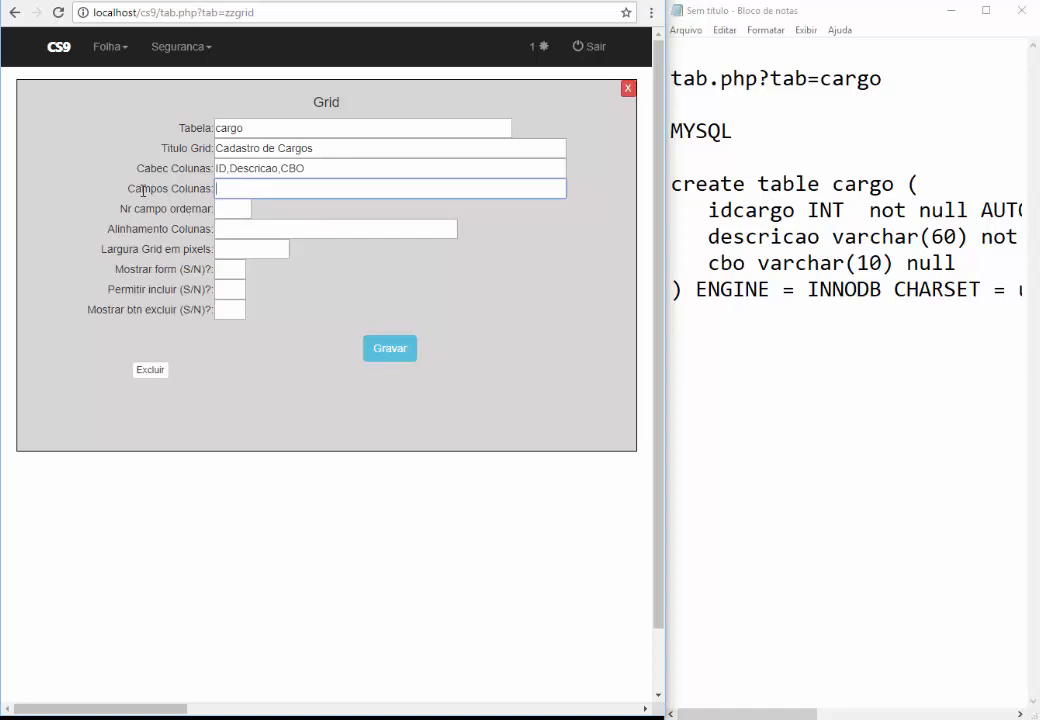
left_click_drag(134, 190, 162, 196)
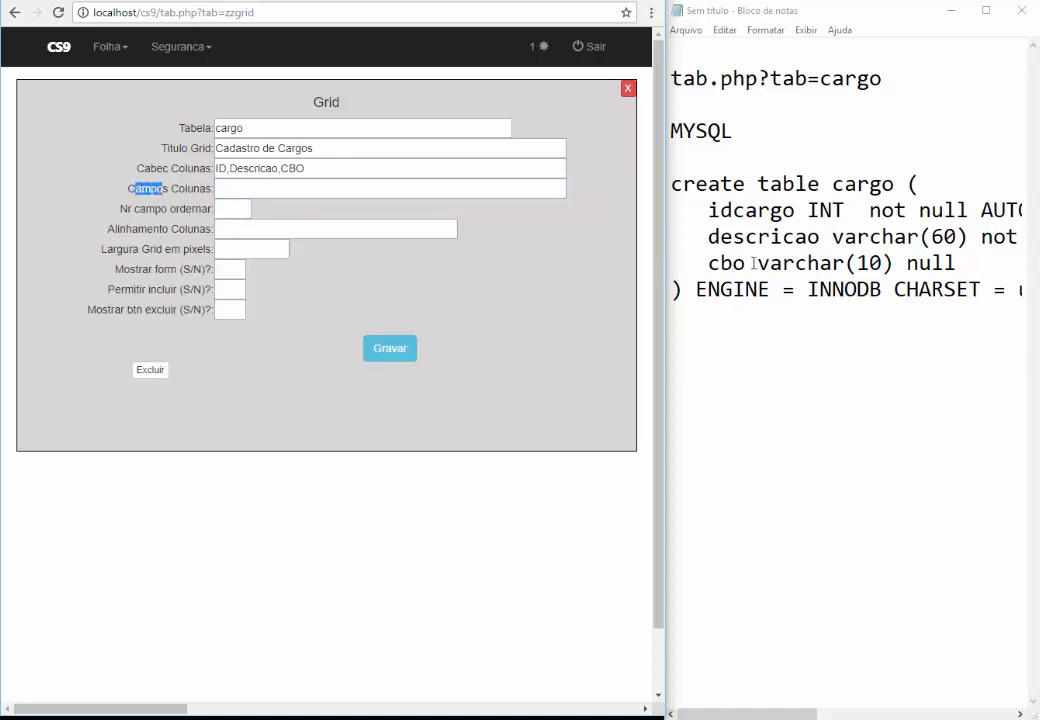
Fill Campos Colunas with idcargo,descricao,cbo copied from the cargo SQL notes
left_click(221, 187)
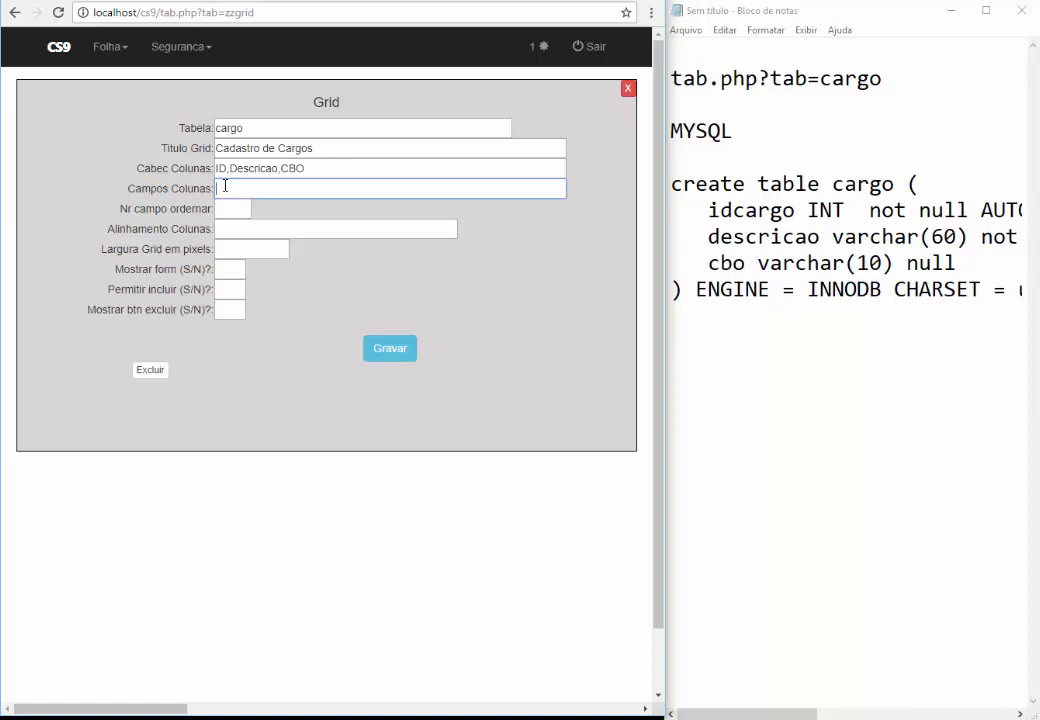
double_click(732, 212)
key("ctrl+c")
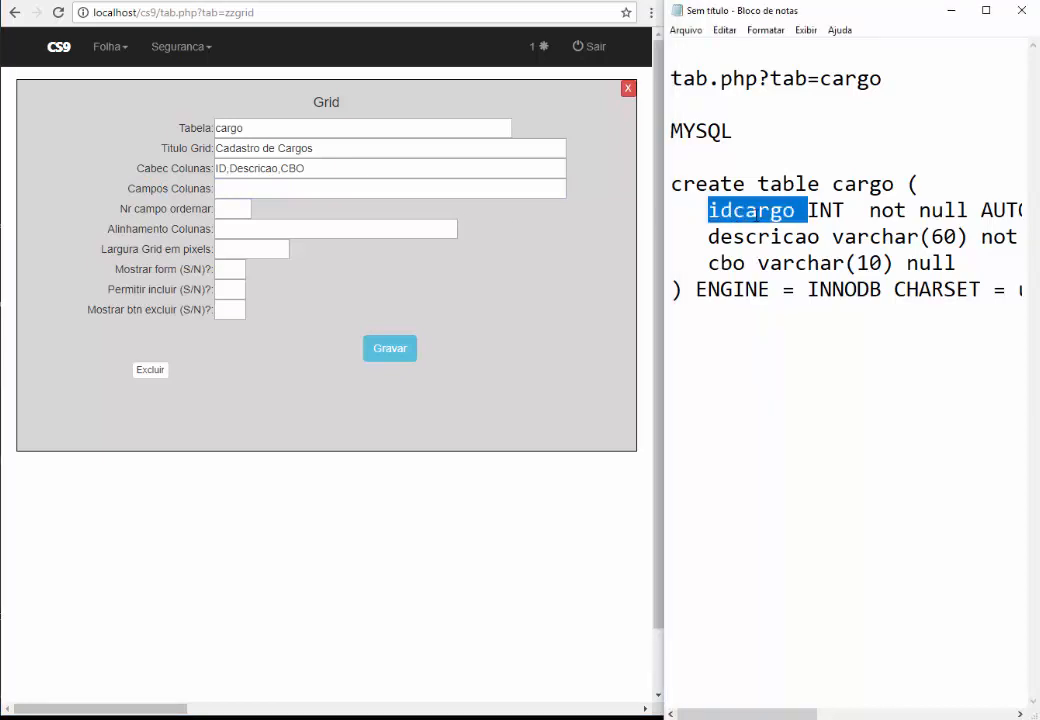
left_click(299, 196)
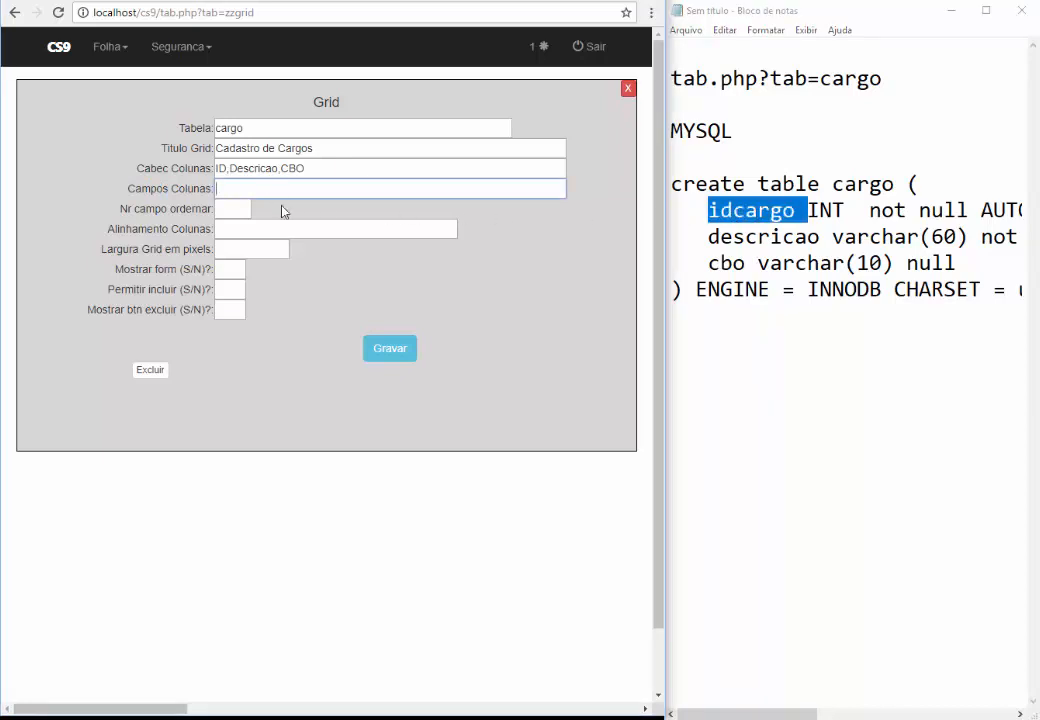
key("ctrl+v")
key("BackSpace")
type(",")
double_click(729, 236)
key("ctrl+c")
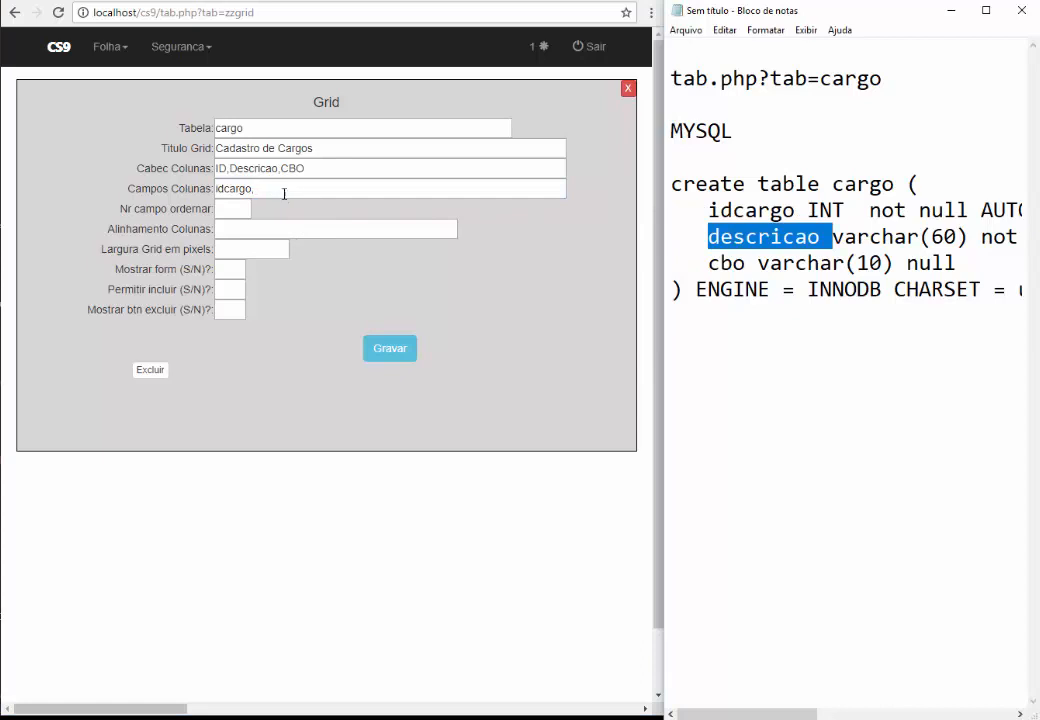
left_click(372, 193)
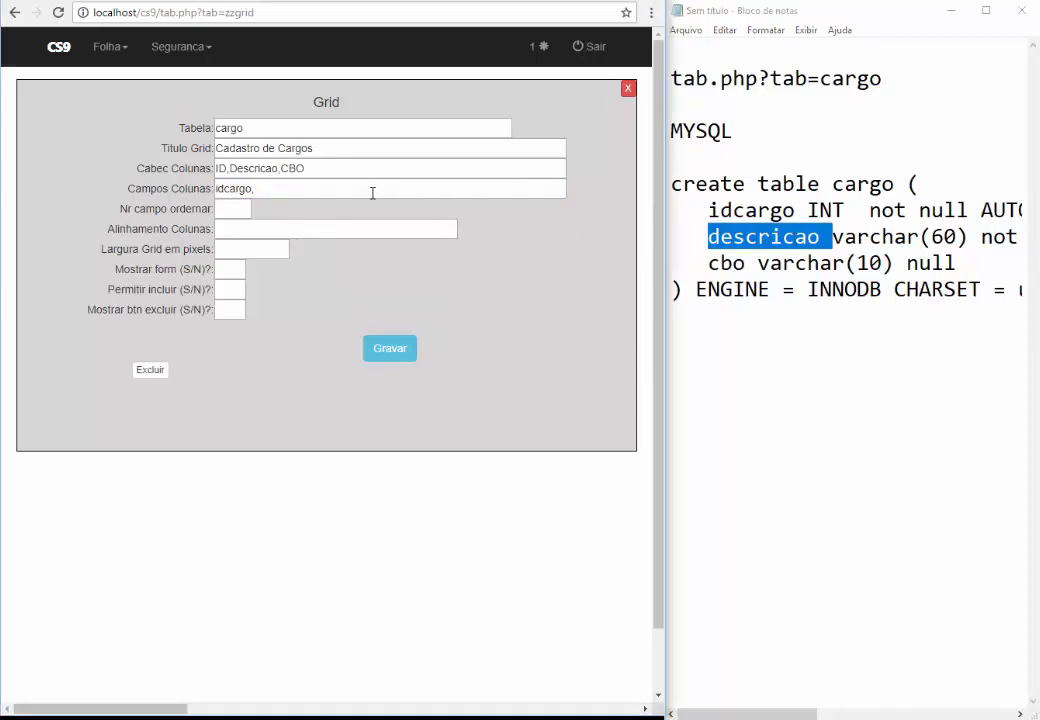
key("ctrl+v")
type(",")
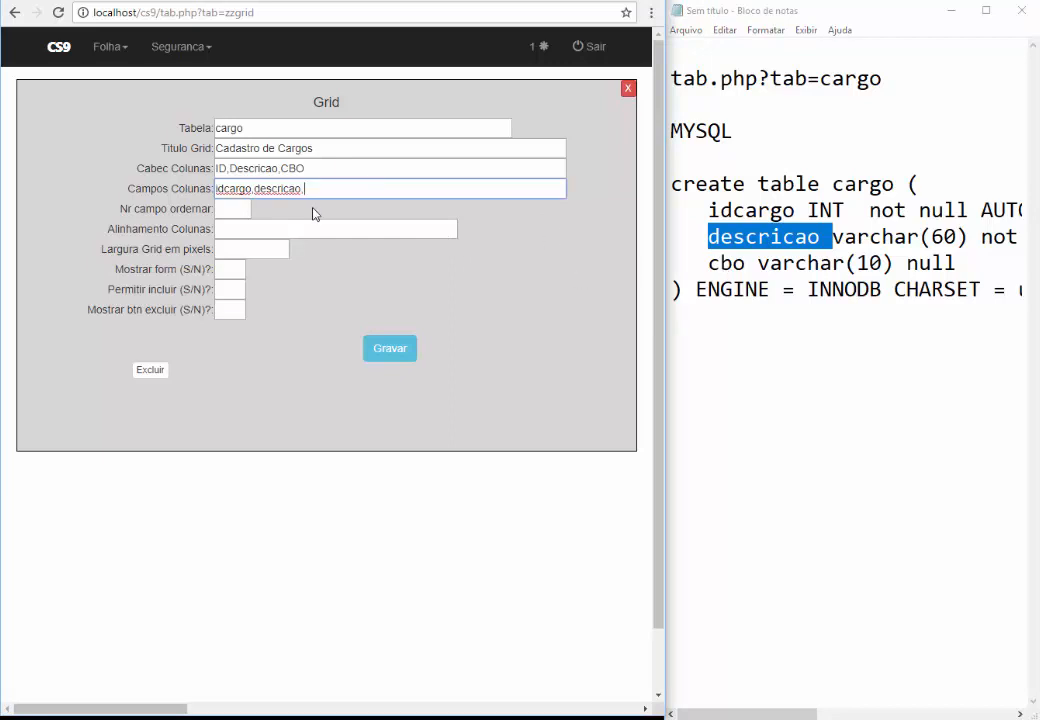
type("CBO")
left_click(733, 262)
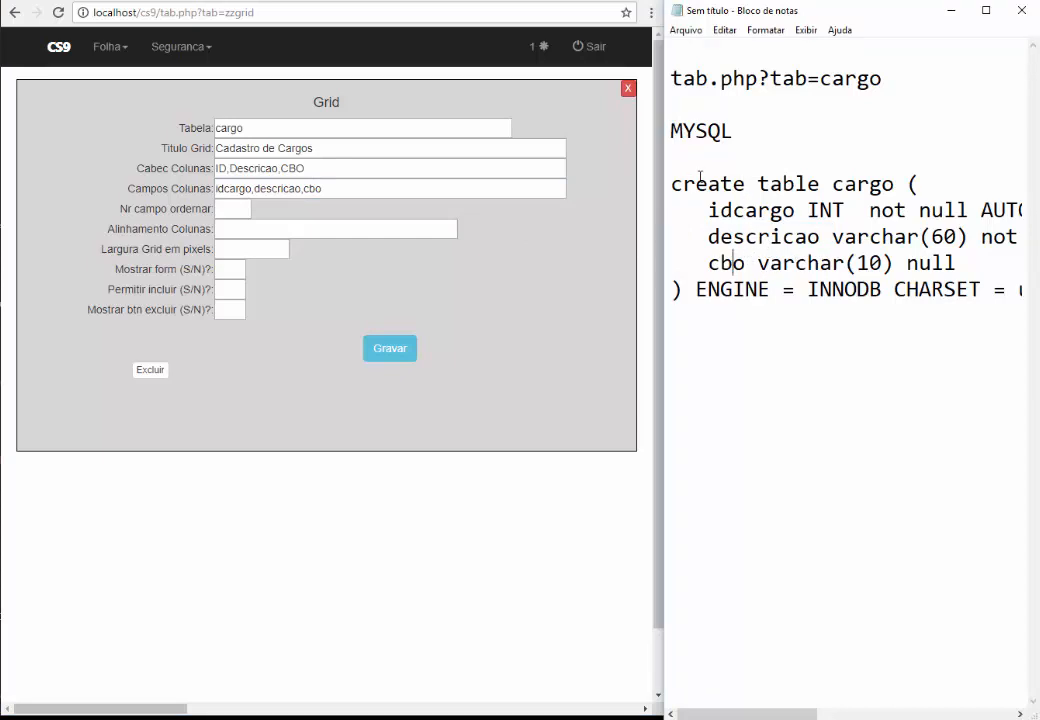
left_click(58, 1)
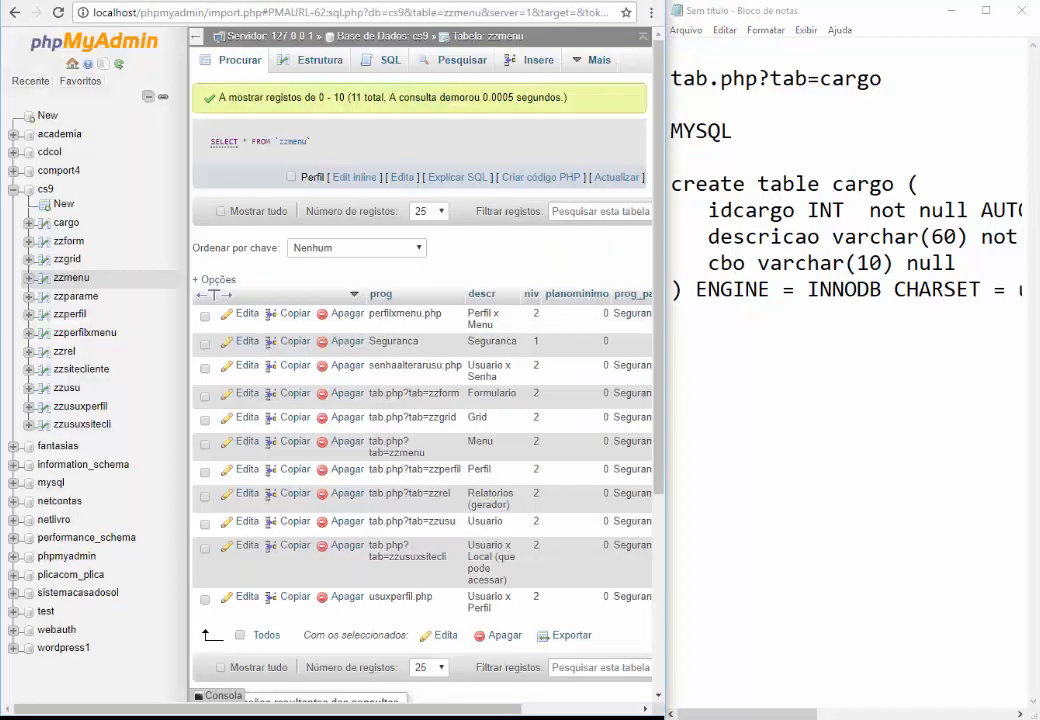
left_click(44, 227)
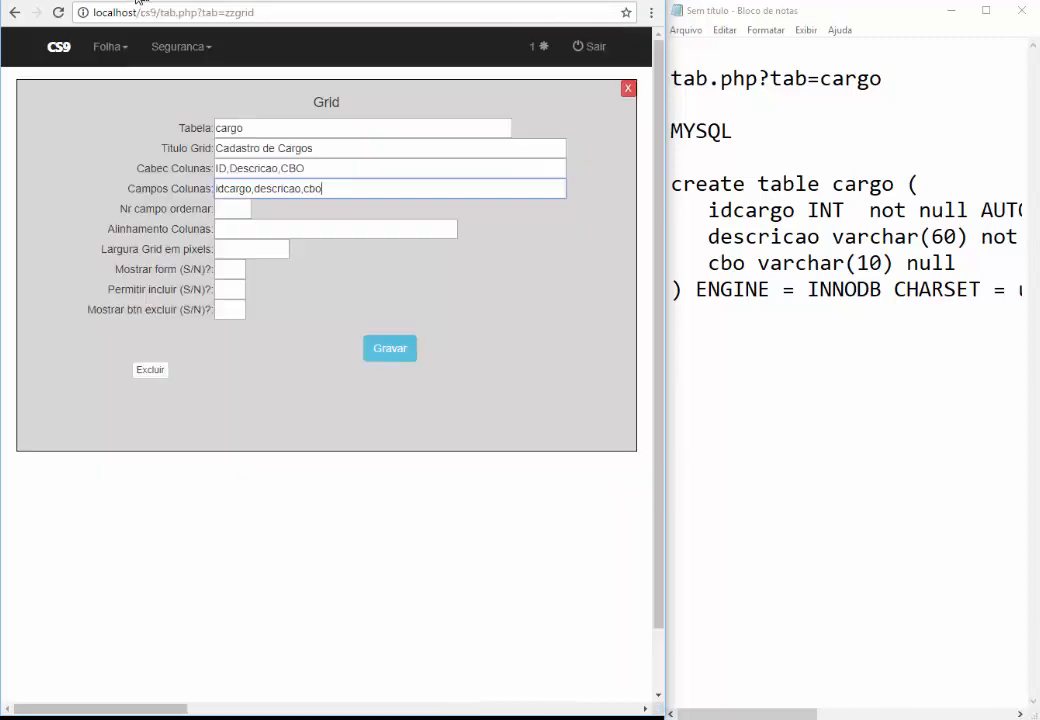
left_click(116, 4)
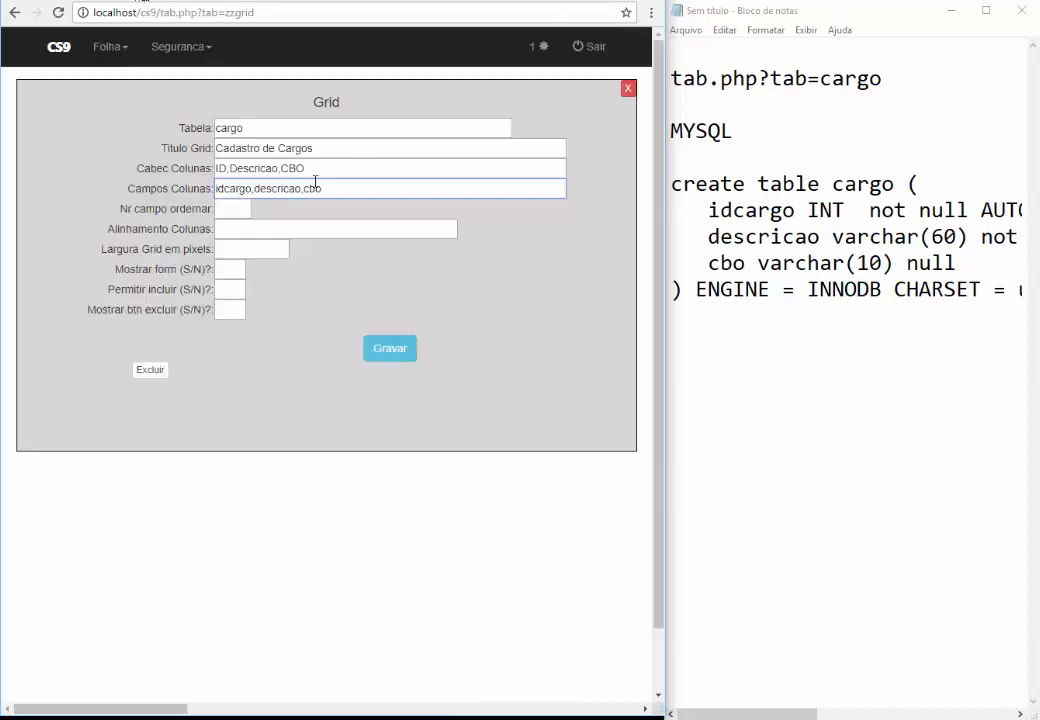
Set sort field 1, column alignment c,e,e and grid width 700
left_click(230, 206)
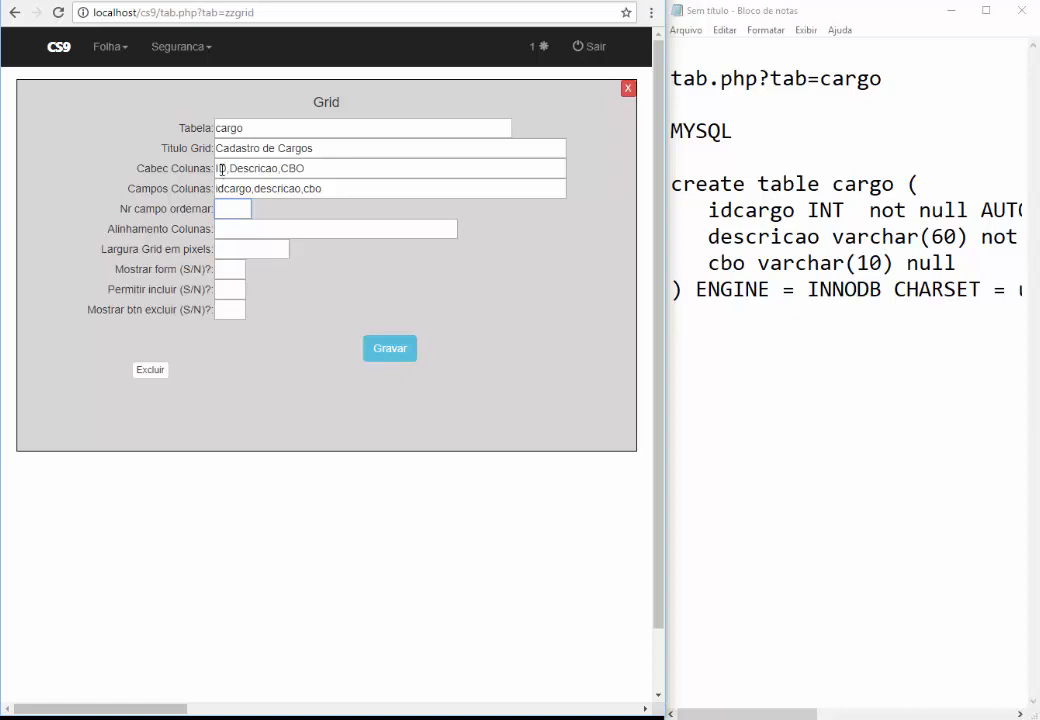
left_click(230, 168)
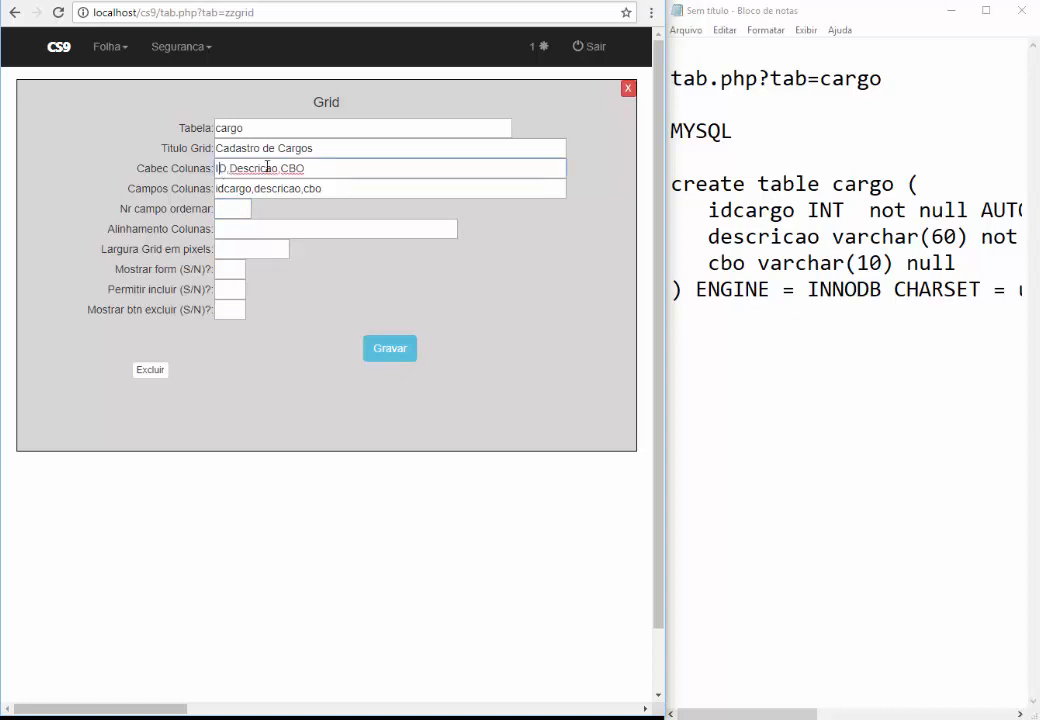
left_click(236, 211)
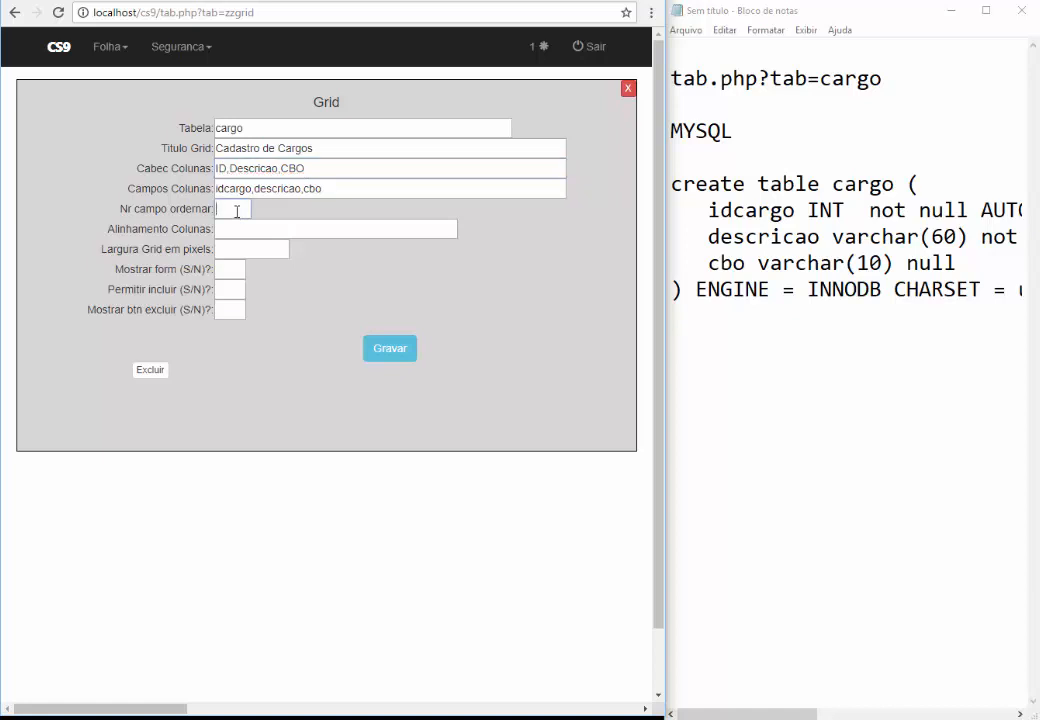
left_click(222, 230)
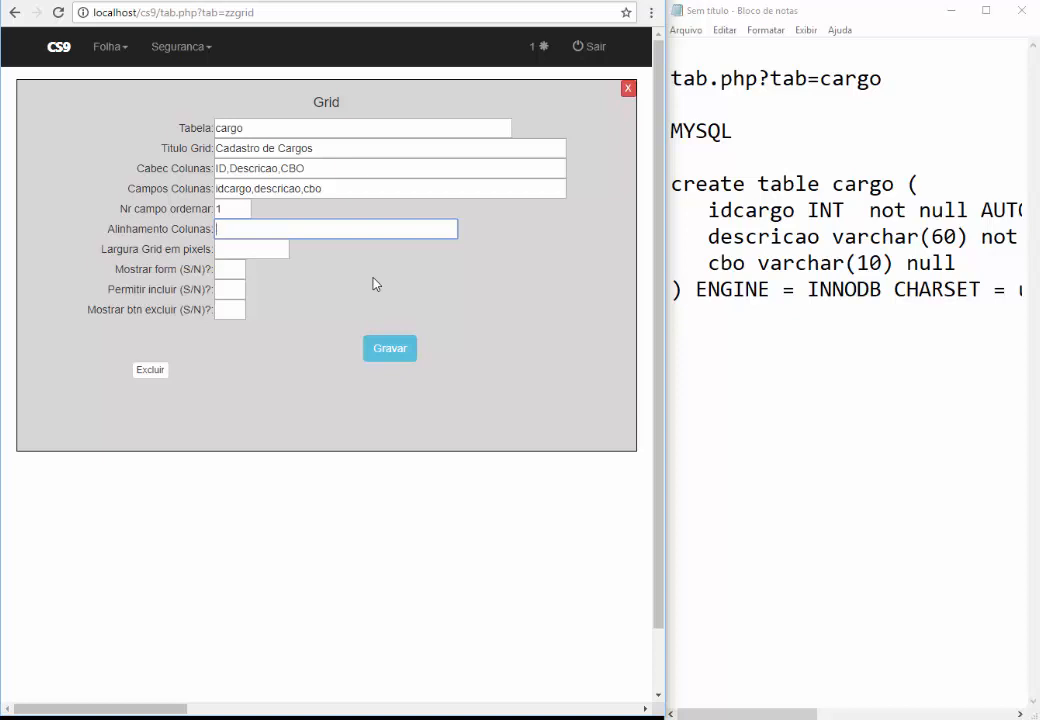
type("c,e,e")
key("Tab")
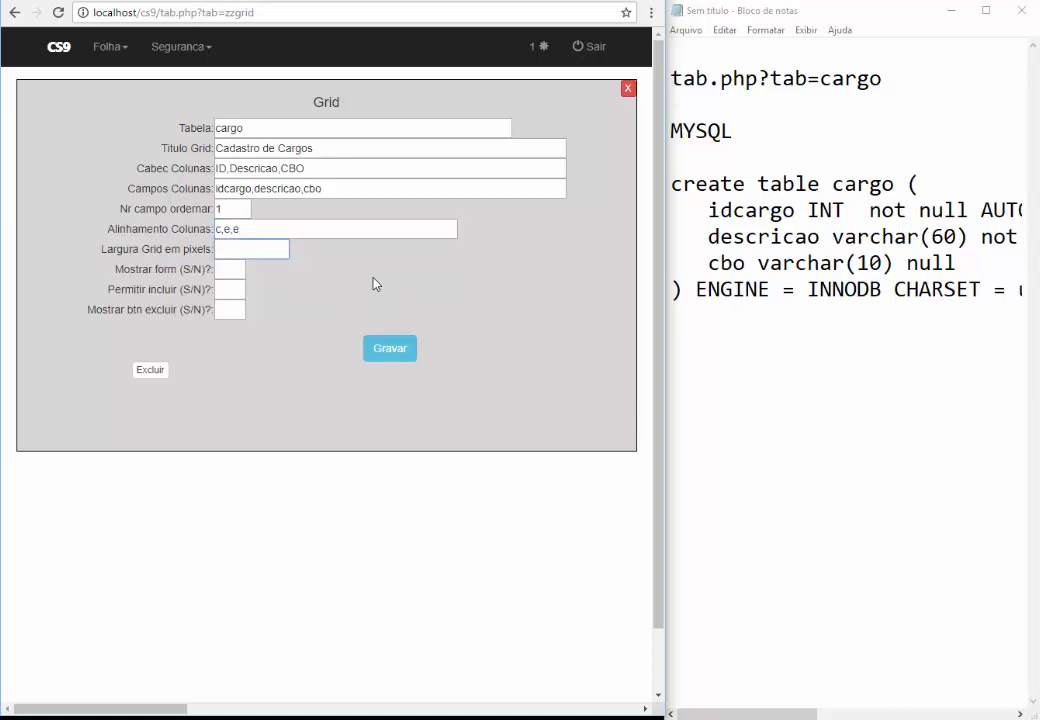
type("700")
Set all three S/N options to S and save the cargo grid
key("Tab")
type("S")
key("Tab")
type("S")
key("Tab")
type("S")
left_click(393, 354)
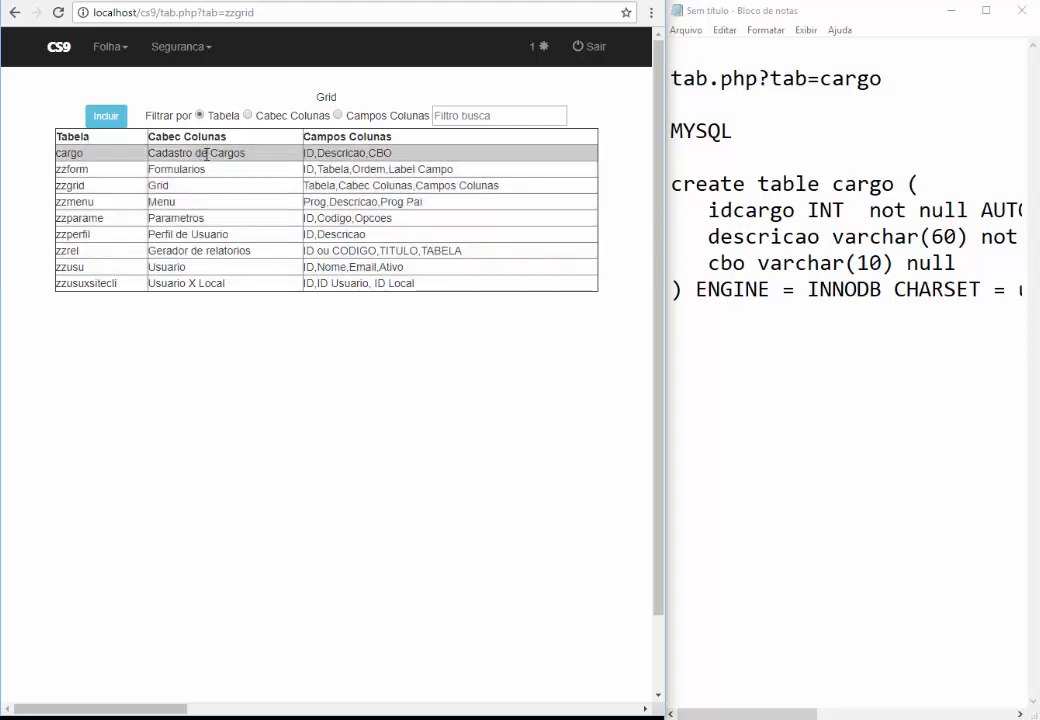
Check the cargo entry in the Grid list, then bring the lesson-topics notes forward
double_click(70, 138)
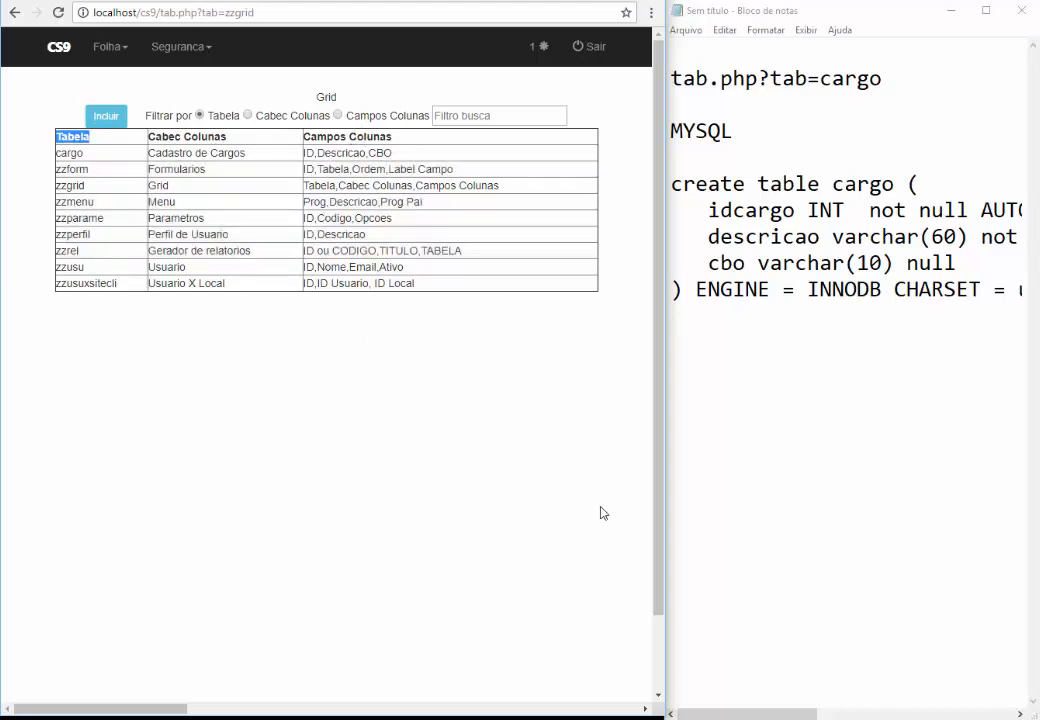
left_click(457, 676)
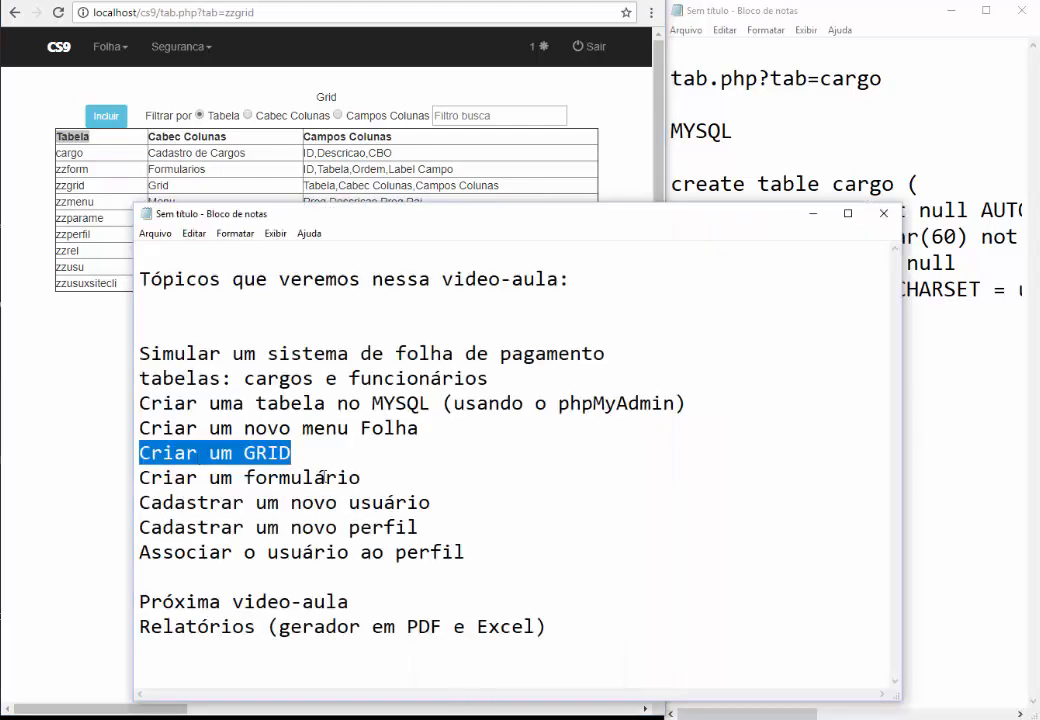
left_click_drag(362, 478, 139, 478)
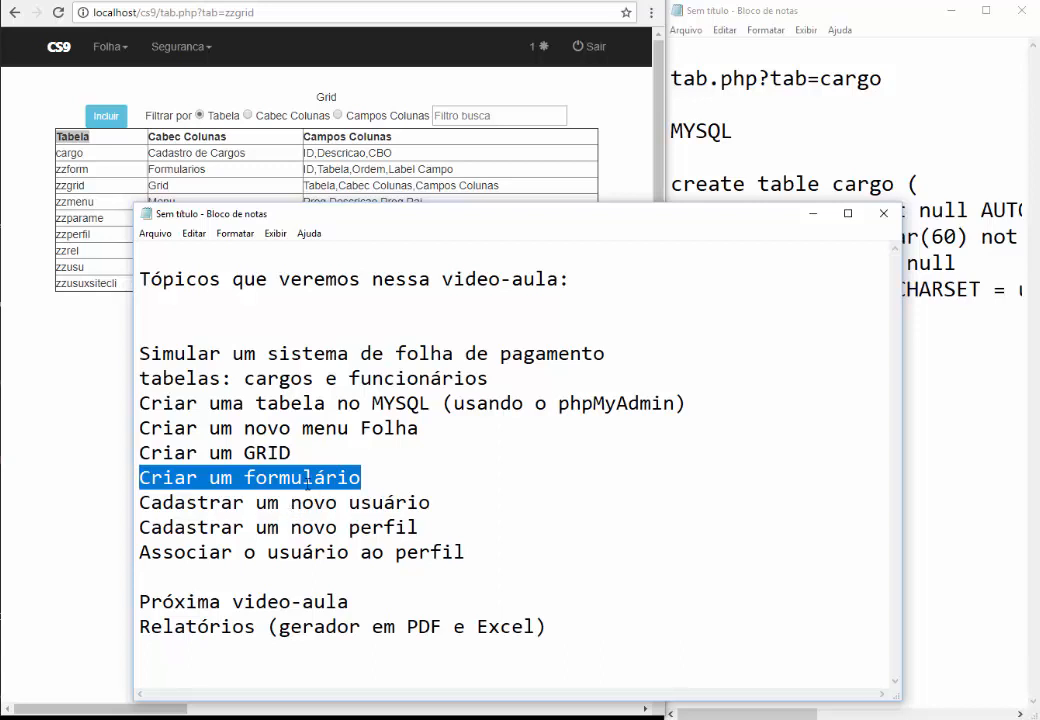
left_click(309, 457)
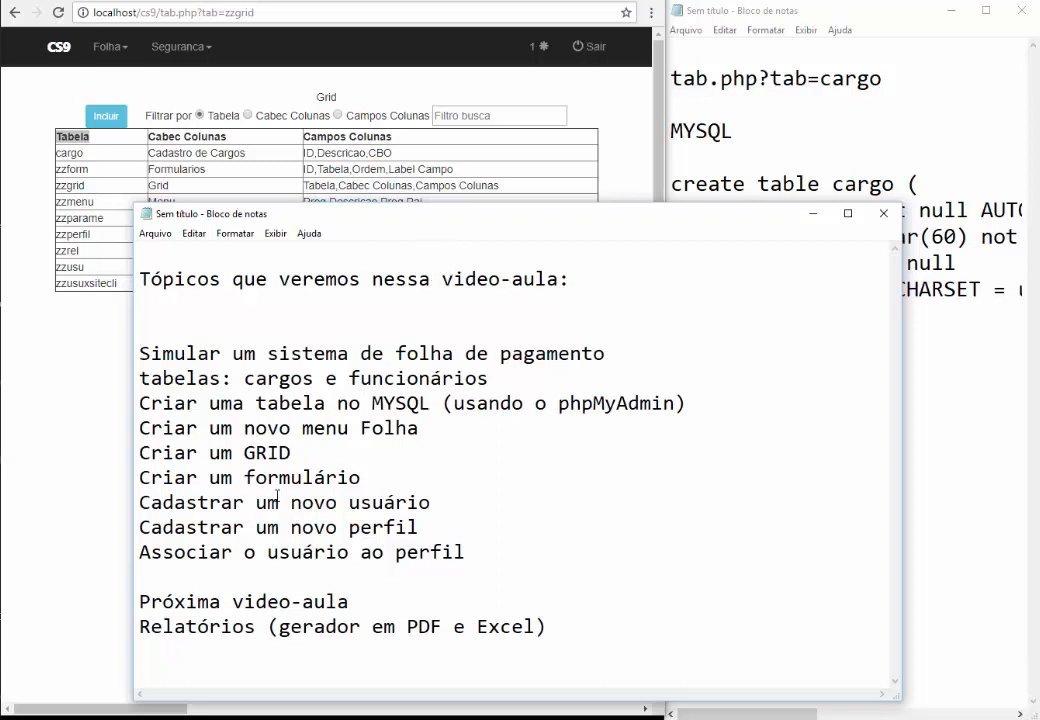
double_click(298, 476)
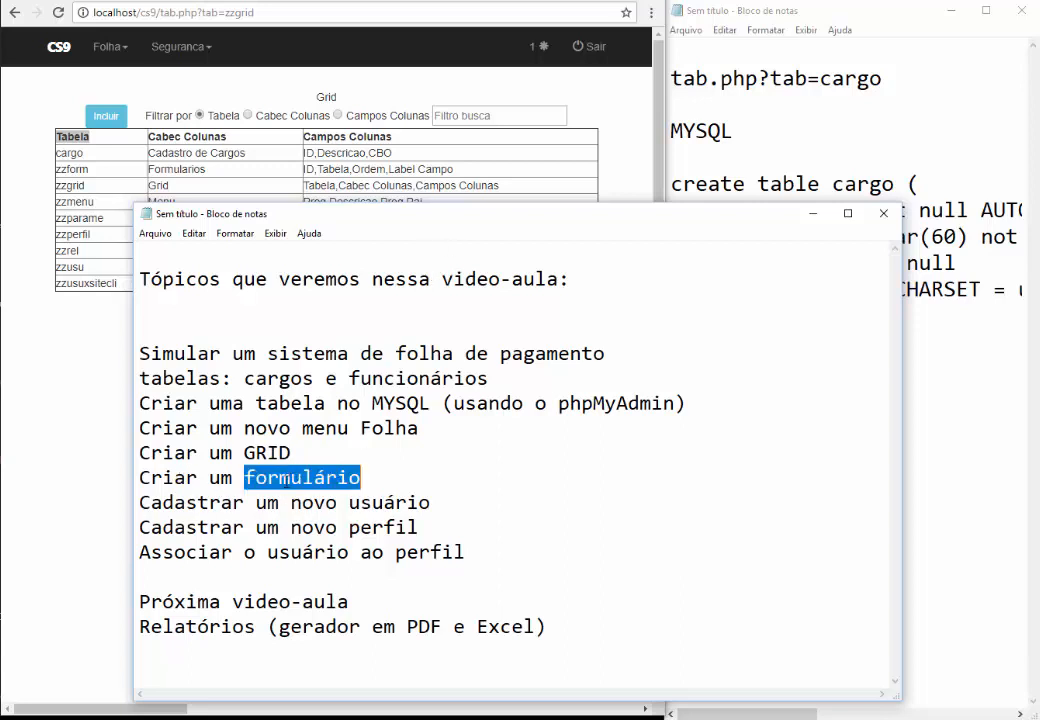
Start a new Formularios record, then view an example Contacts database form image
left_click(177, 55)
left_click(175, 81)
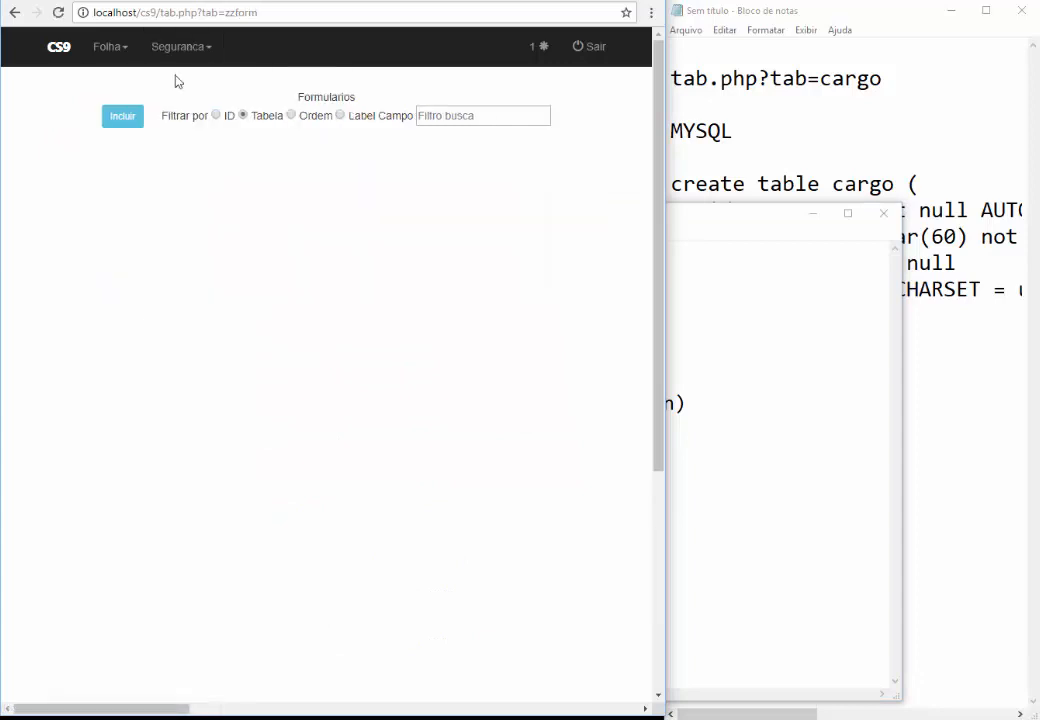
left_click(123, 118)
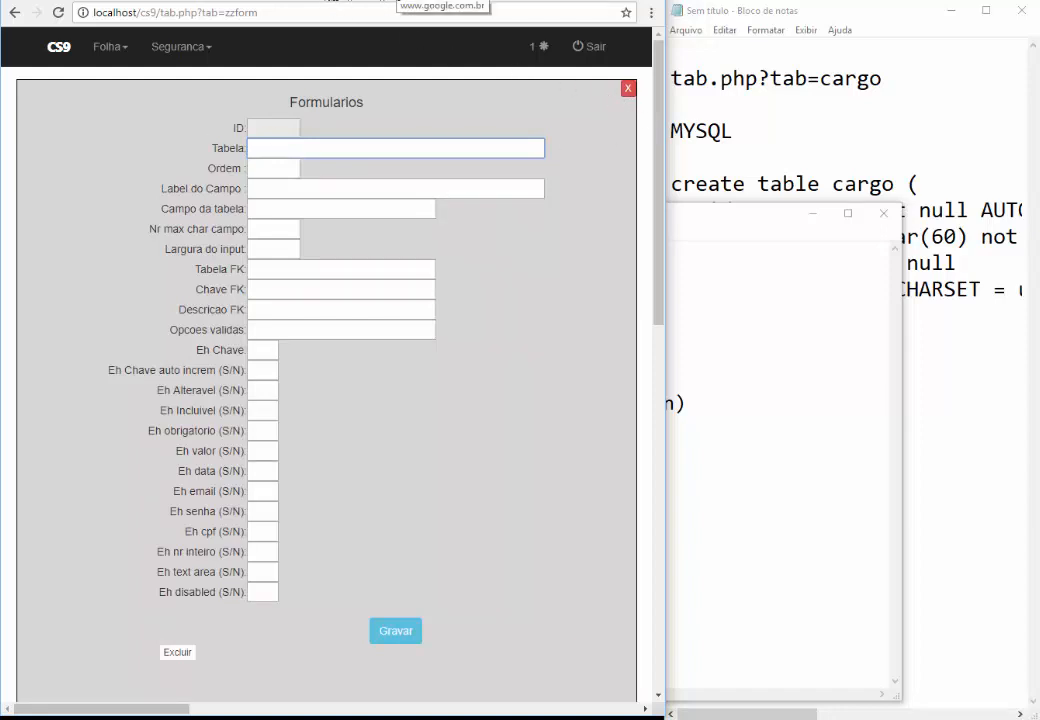
left_click(458, 2)
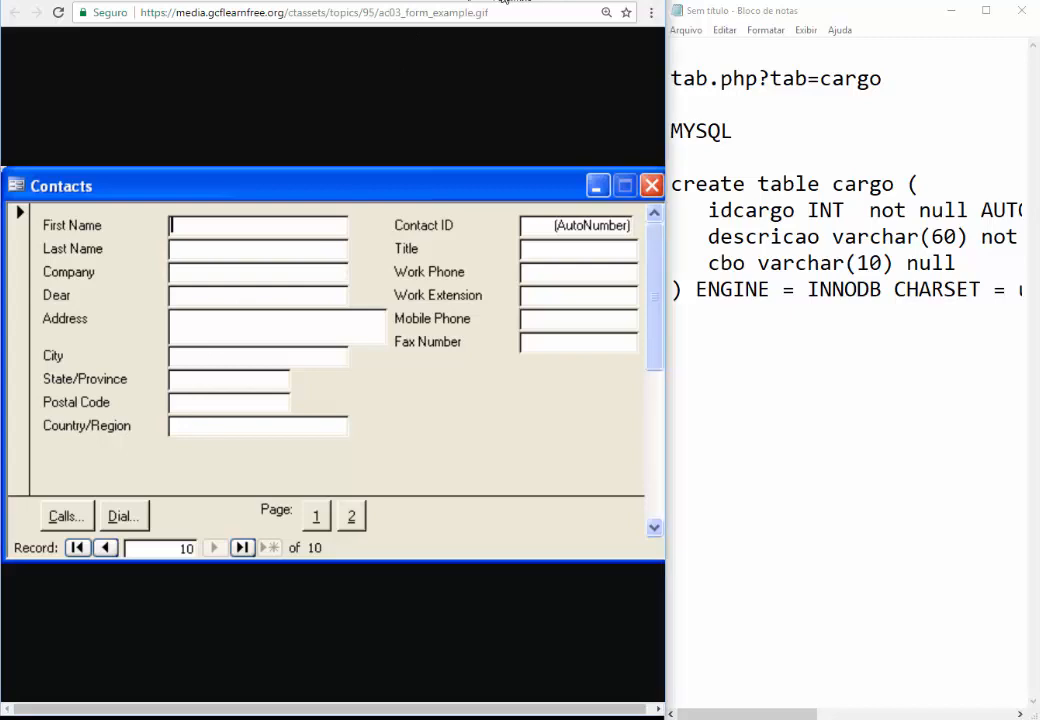
left_click(503, 1)
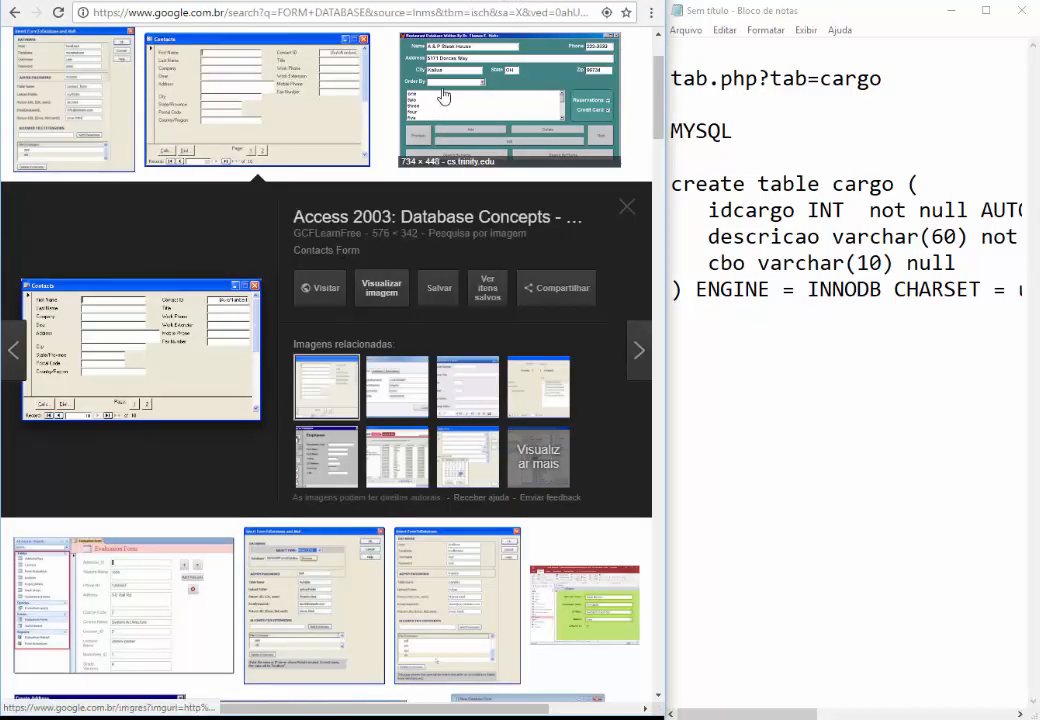
View the Data Entry Form example full-size and on its host page, then return to Formularios
left_click(458, 380)
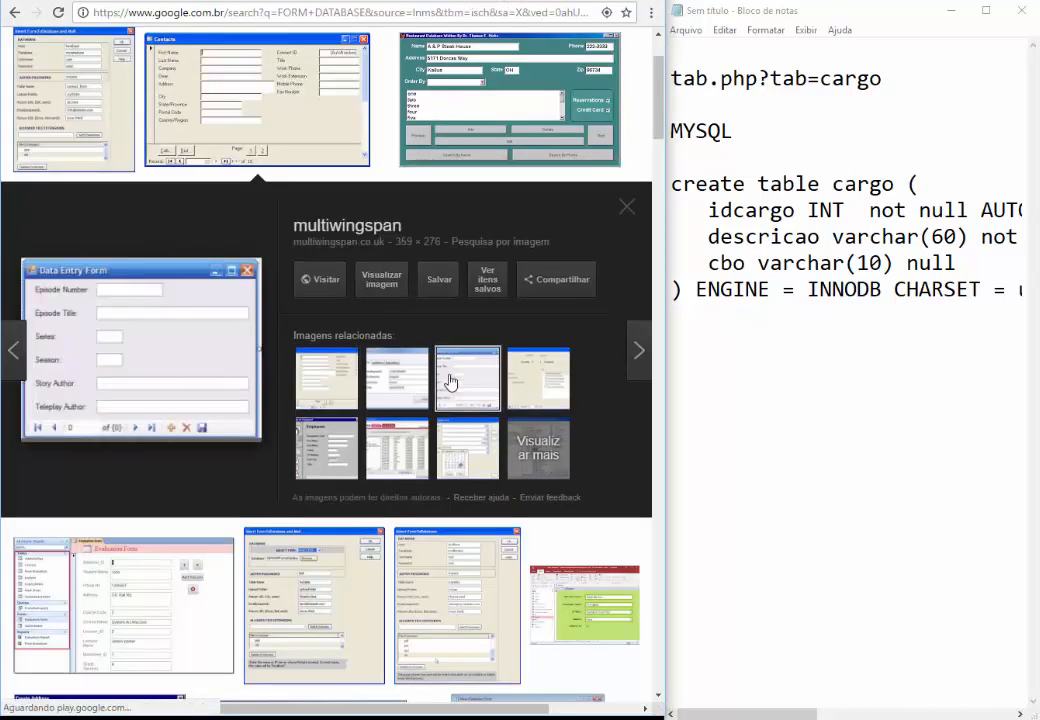
left_click(174, 355)
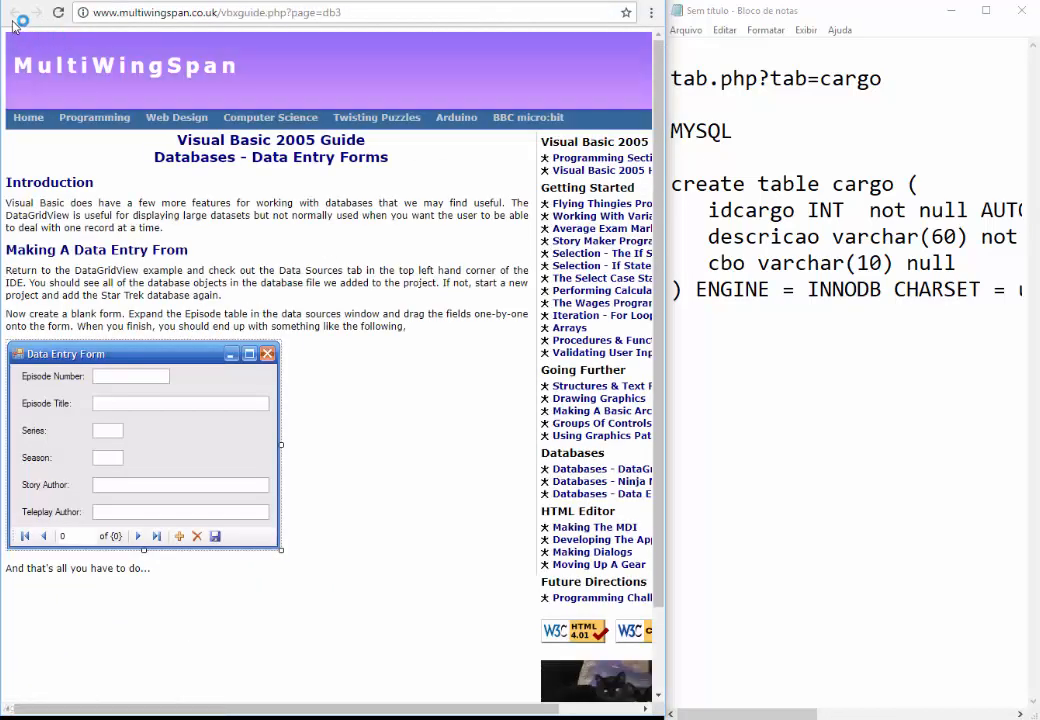
key("alt+Left")
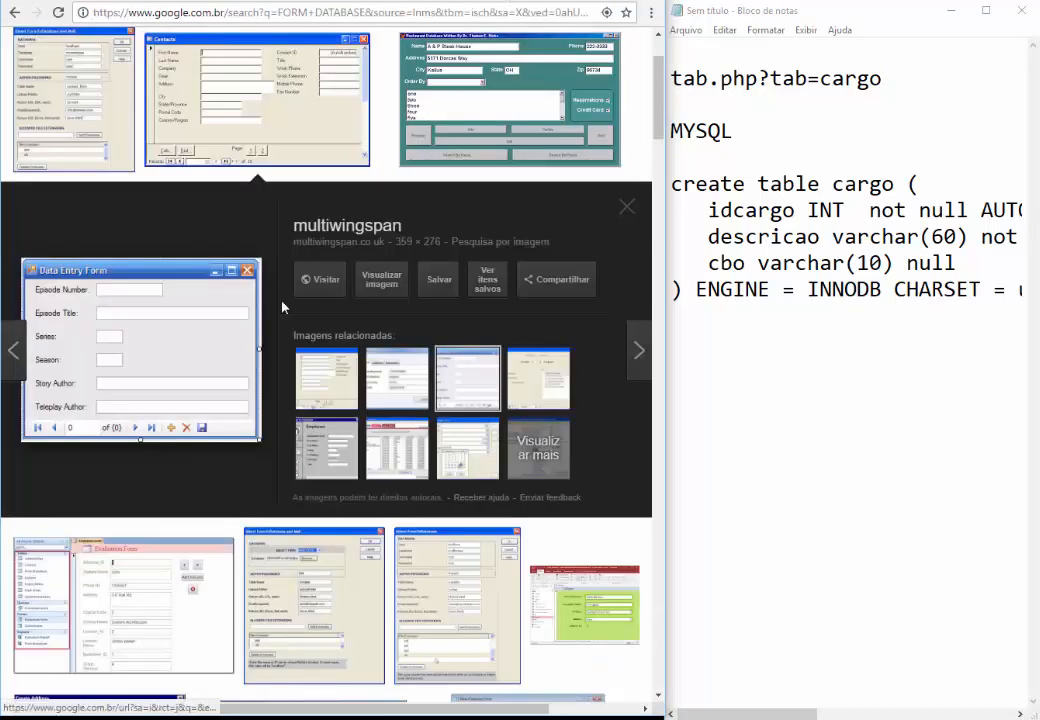
left_click(380, 285)
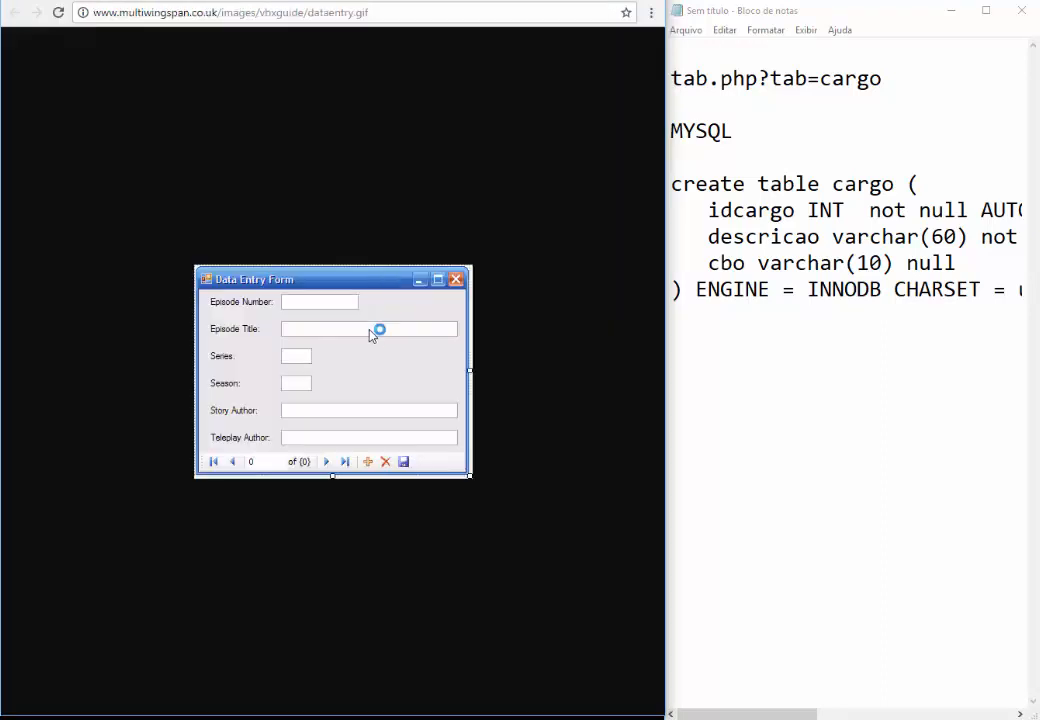
scroll(366, 345, "up", 5, "ctrl")
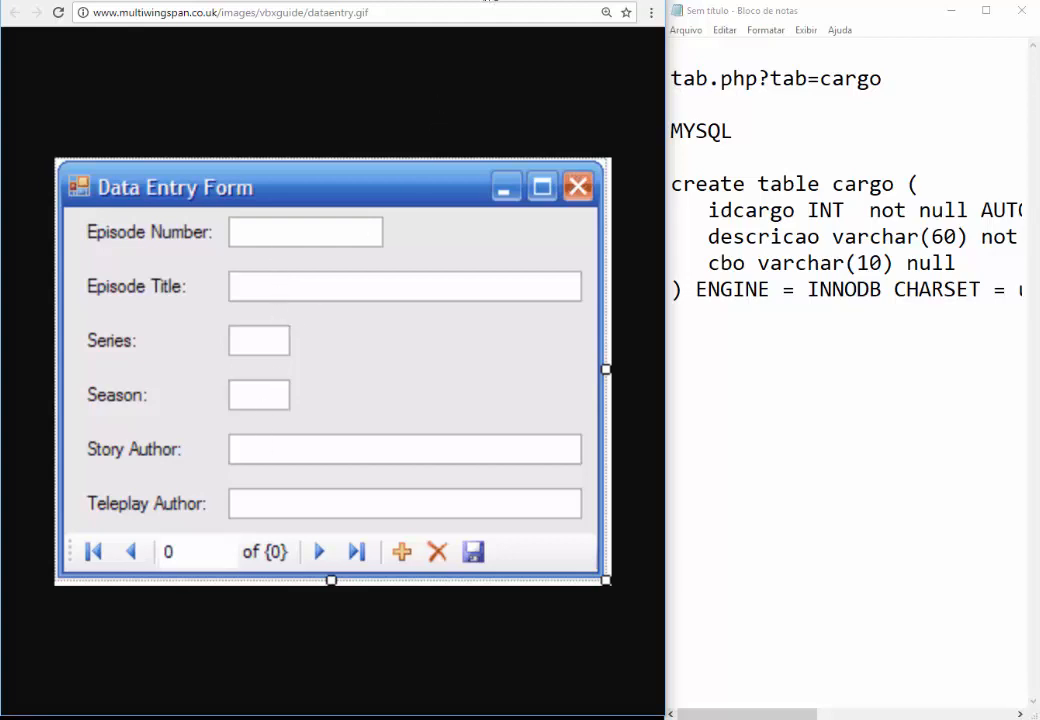
left_click(485, 1)
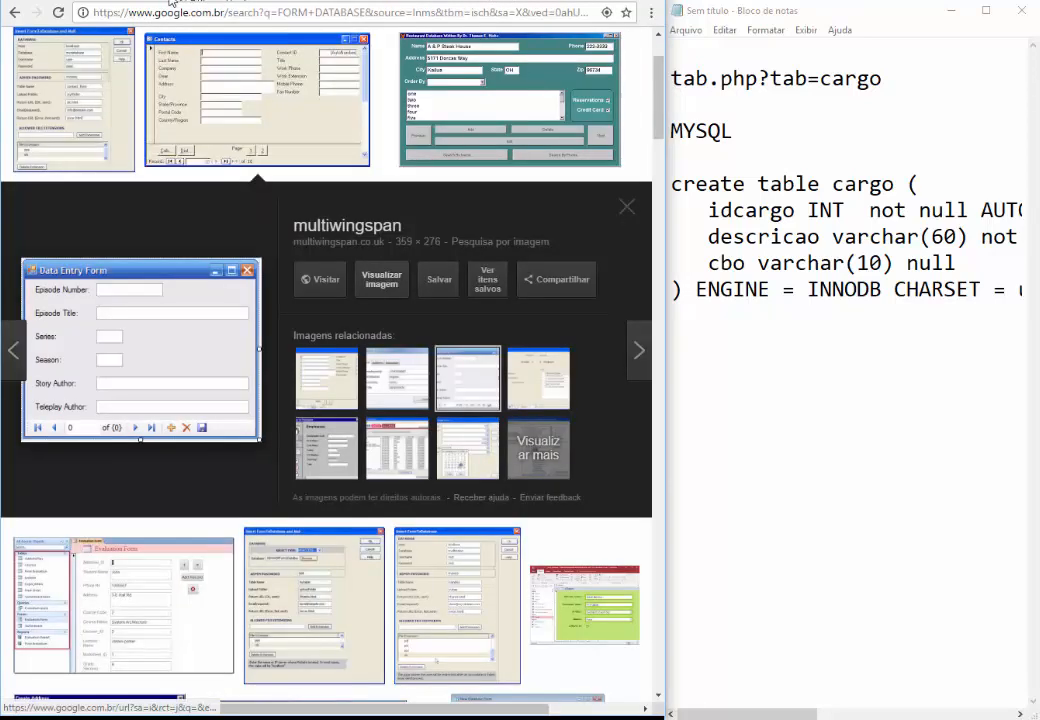
left_click(152, 1)
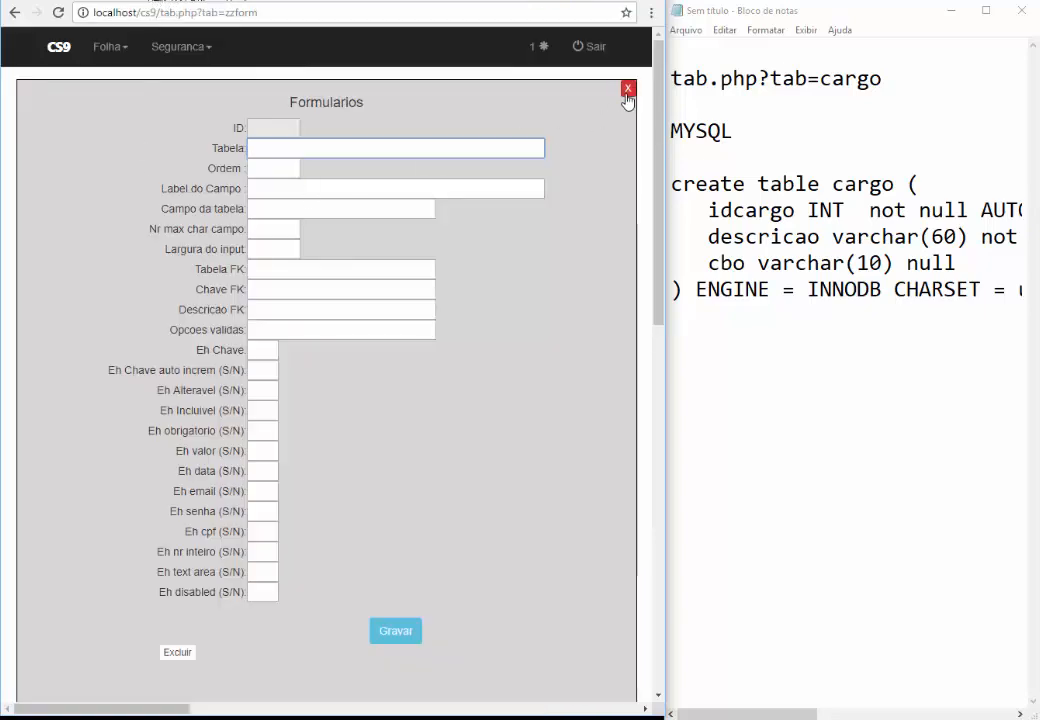
Reopen Seguranca > Formulario with a fresh blank record
left_click(628, 88)
left_click(160, 47)
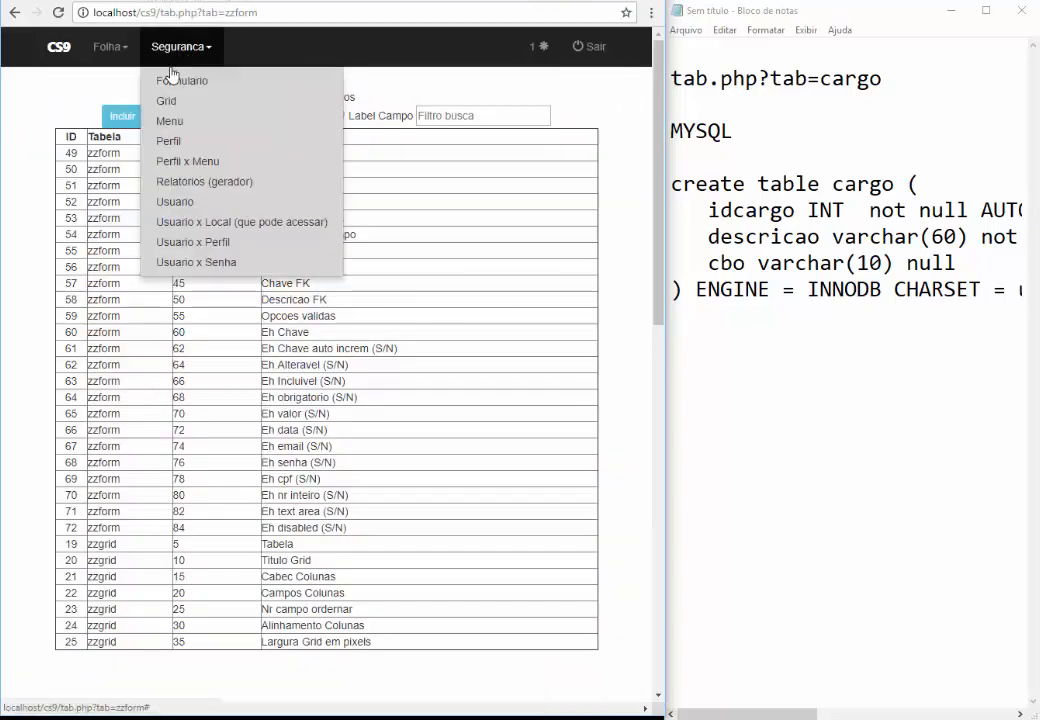
left_click(172, 84)
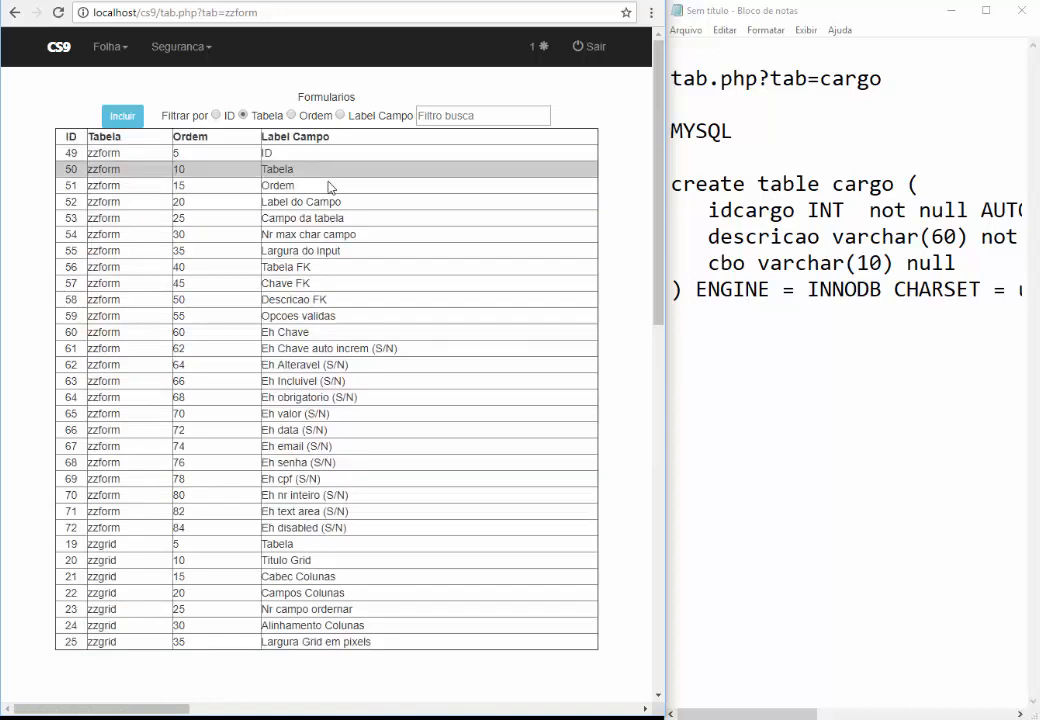
left_click(124, 120)
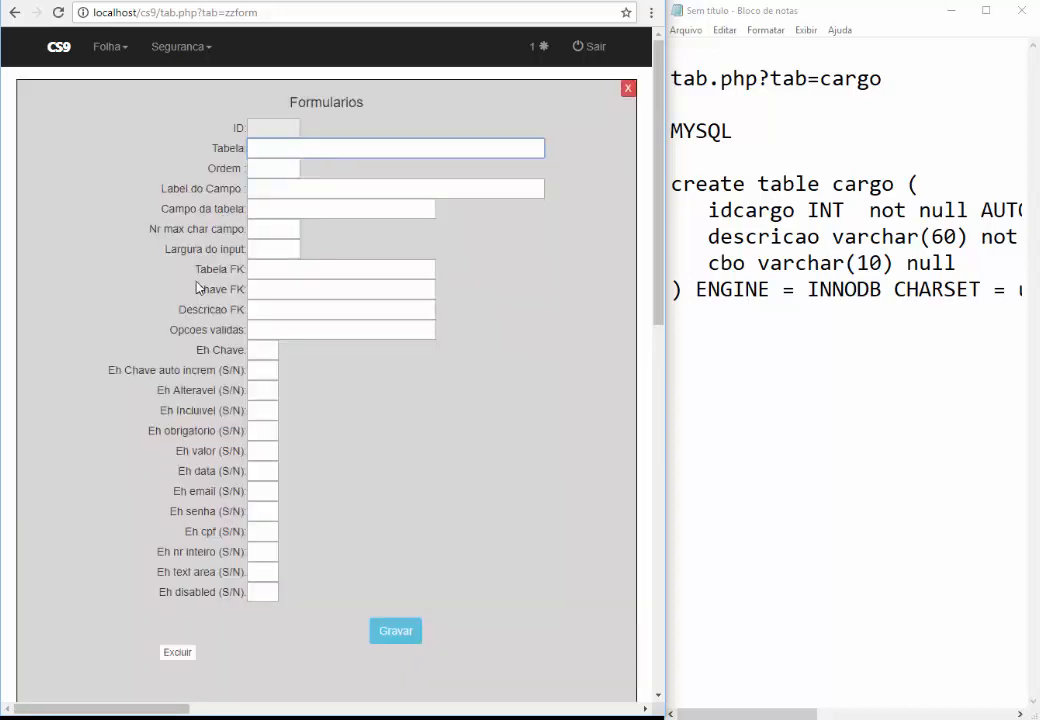
Sketch form fields 'codigo cargo', 'descricao' and 'cbo' with blank lines in the notes
left_click(750, 356)
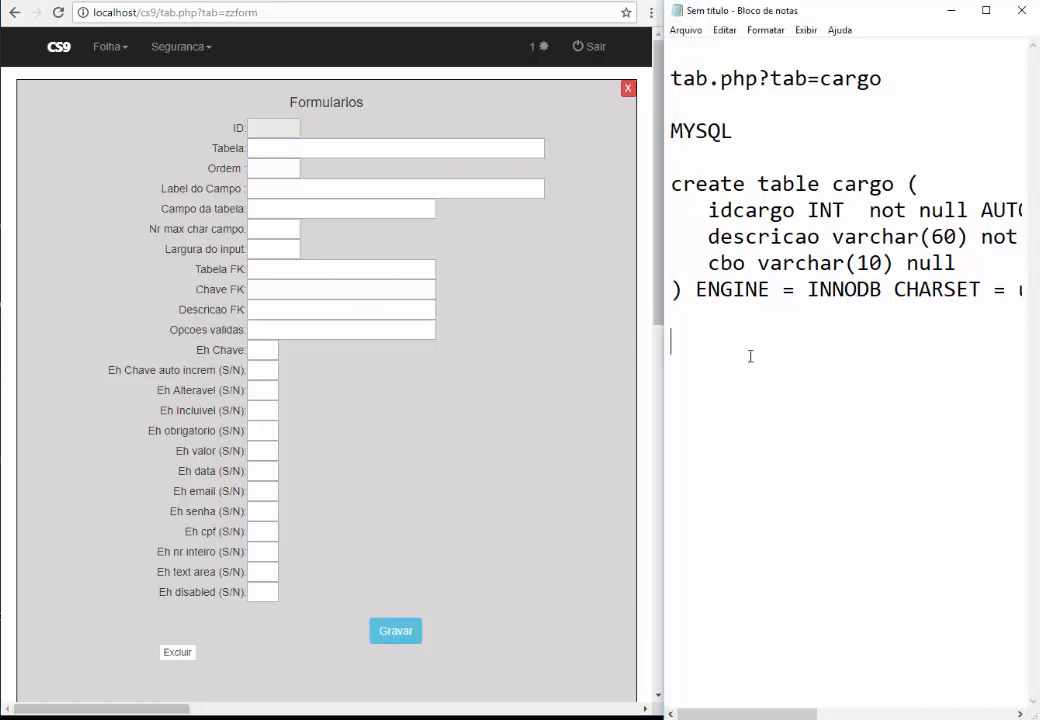
key("Return")
type("codigo car")
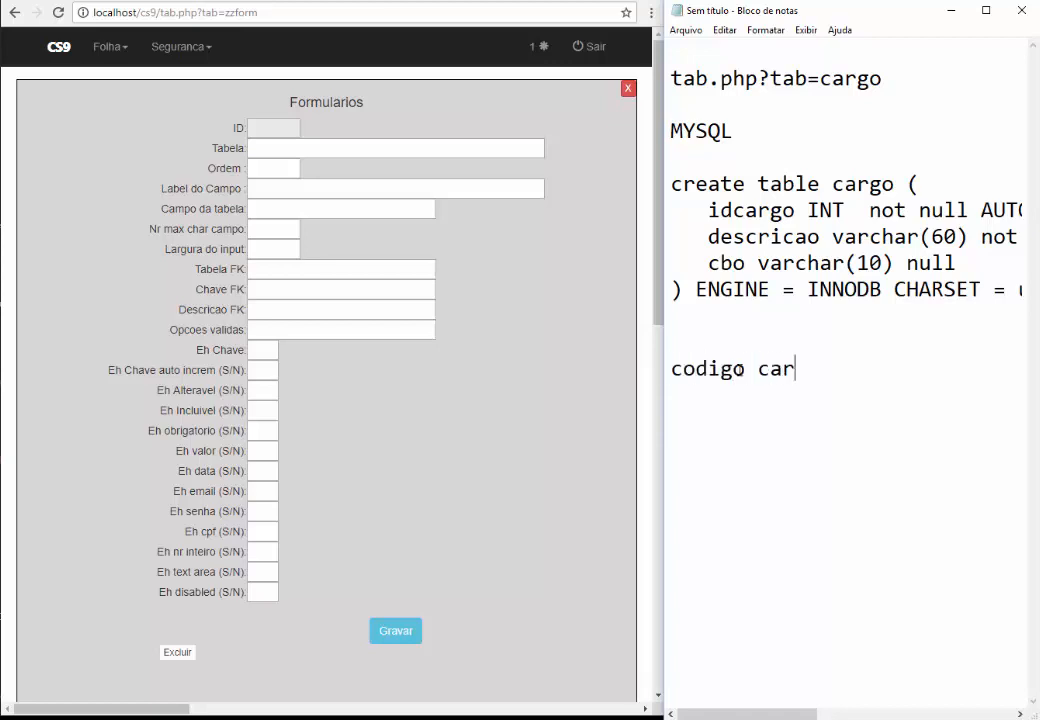
type("go: ______")
key("Return")
type("d")
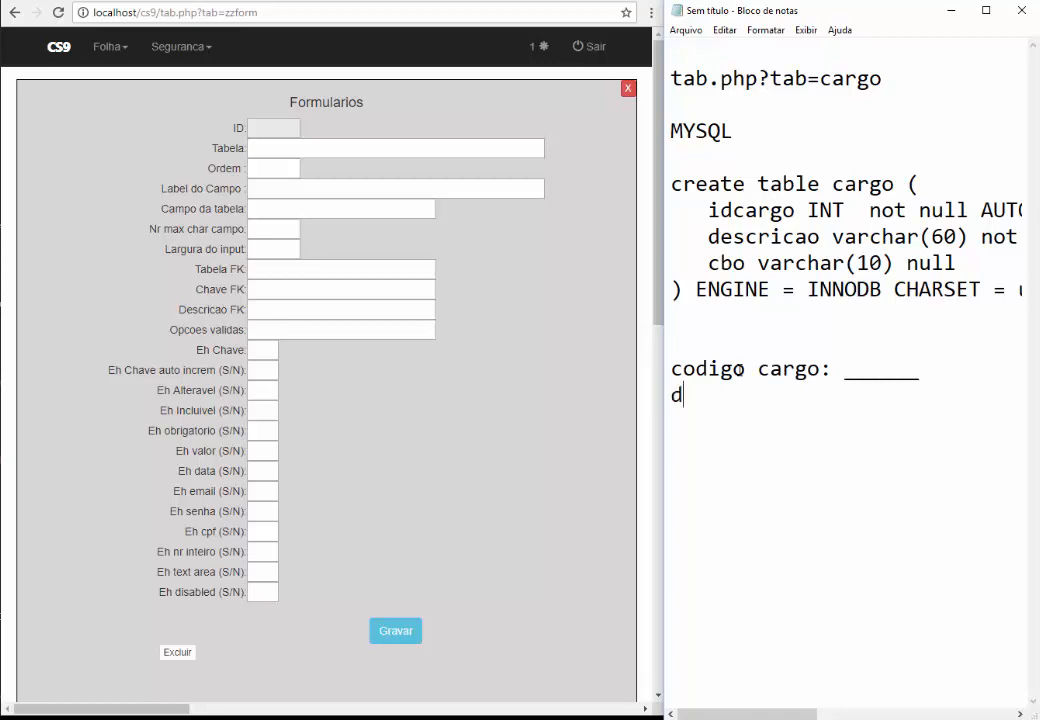
type("escricao   ")
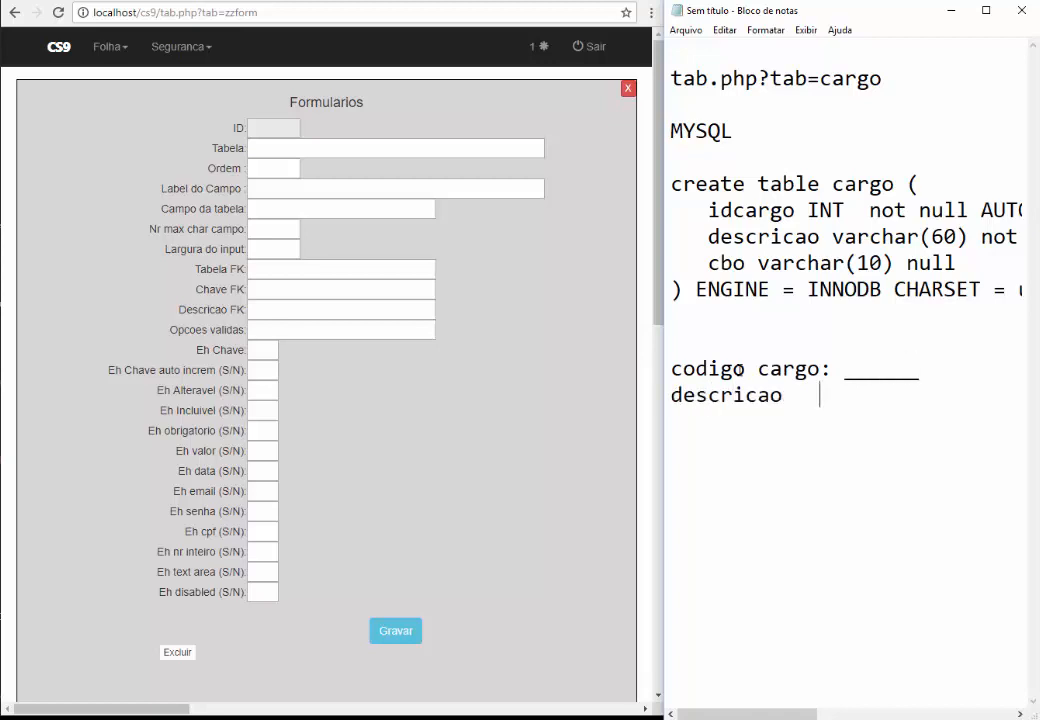
type(": _______")
key("Return")
type("cbo")
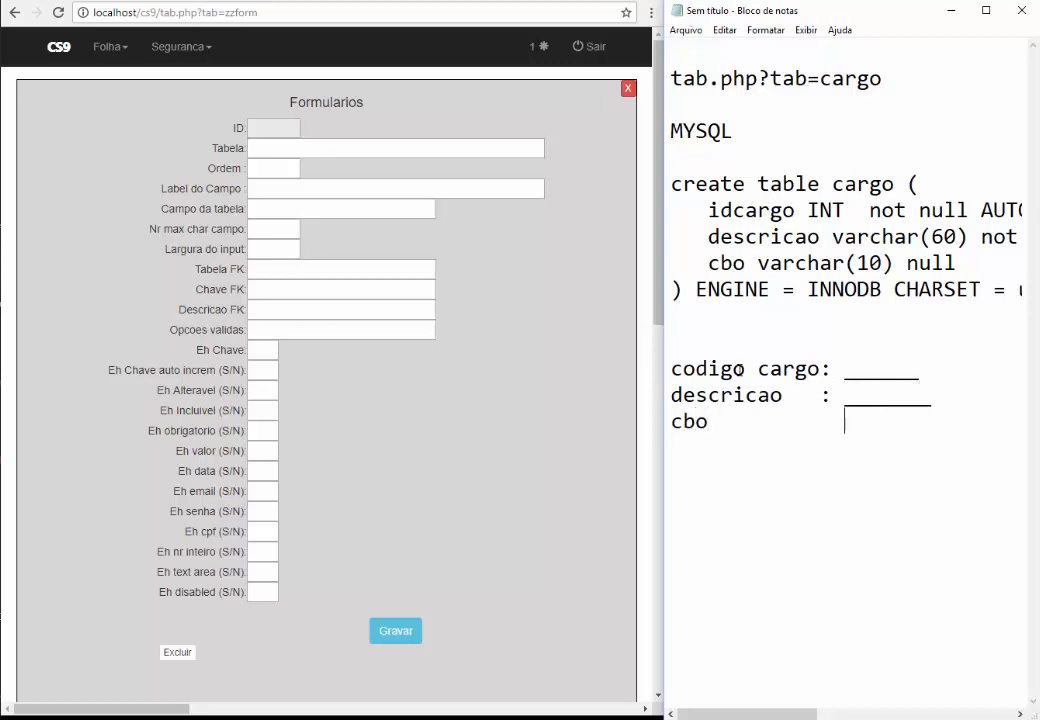
key("BackSpace")
type(": ______")
key("Return")
Number the three sketched fields 1, 2 and 3
key("Up")
key("Up")
key("Up")
type("1")
key("Down")
key("Home")
type("2")
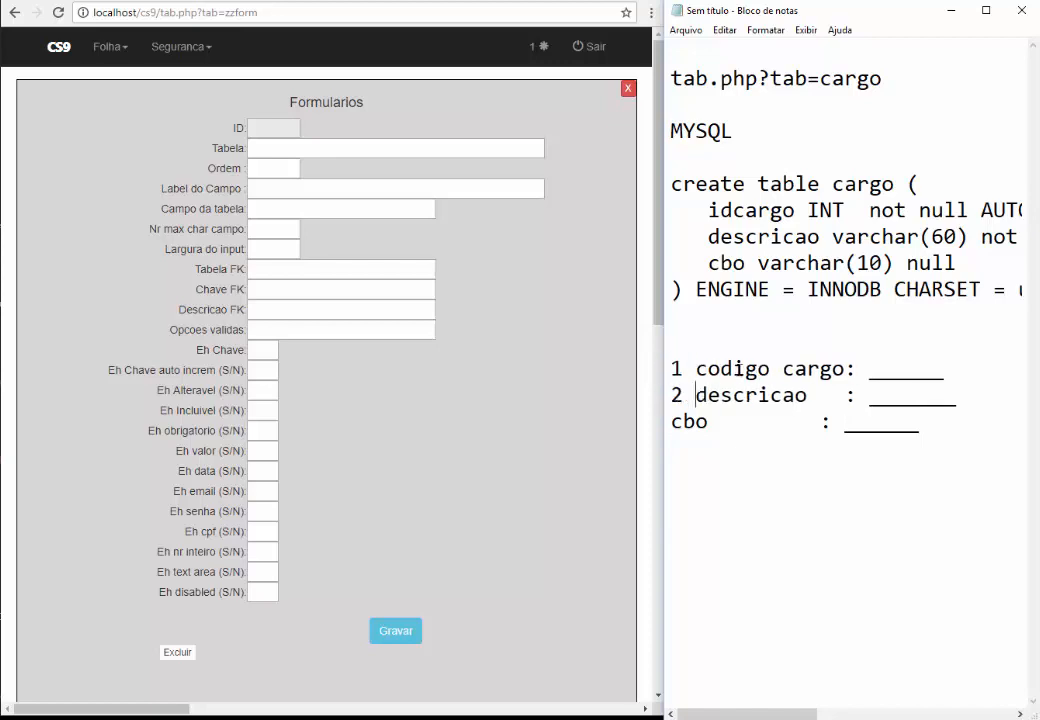
key("Down")
key("Home")
type("3")
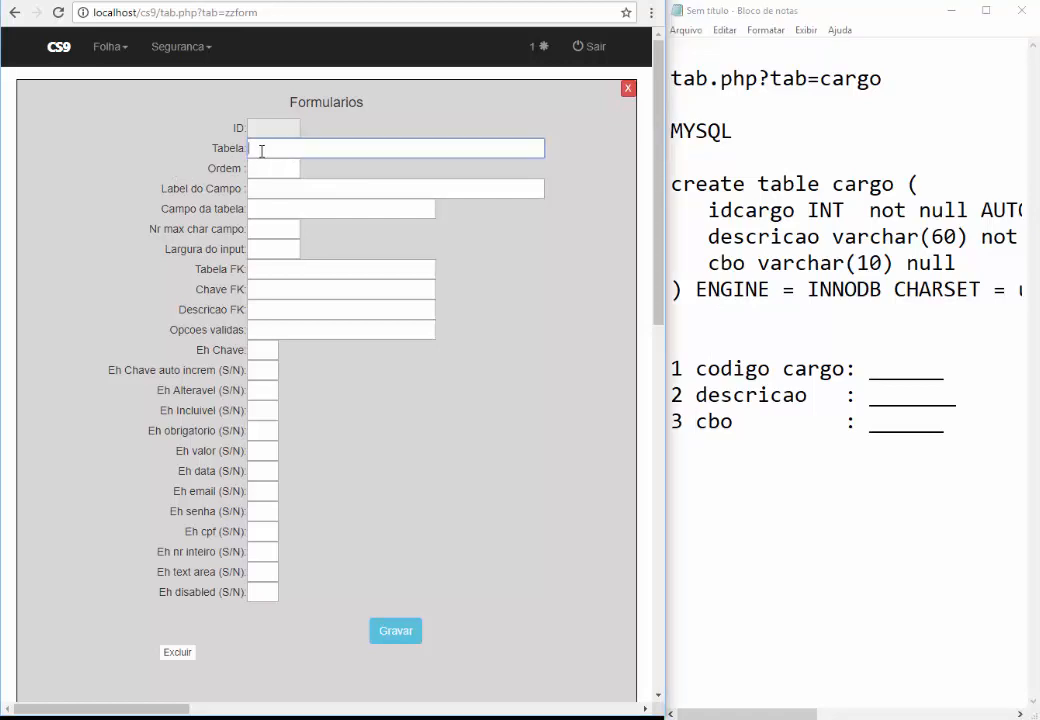
Set Tabela to cargo and Ordem to 1, using the notes as reference
left_click(260, 150)
double_click(877, 183)
key("ctrl+c")
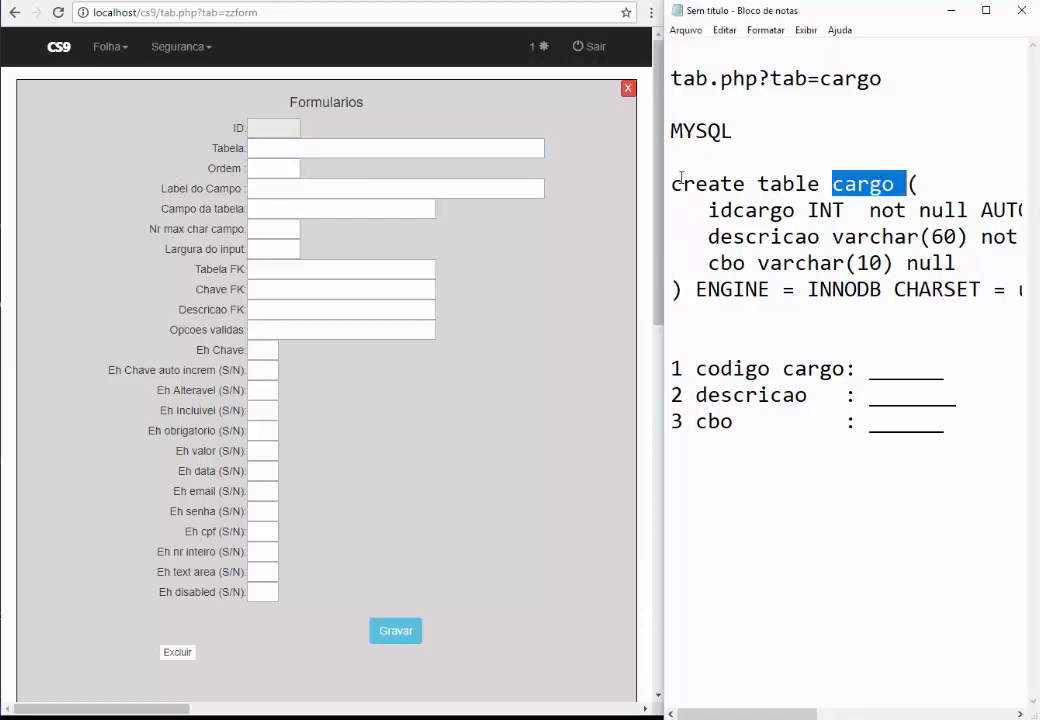
left_click(407, 147)
key("ctrl+v")
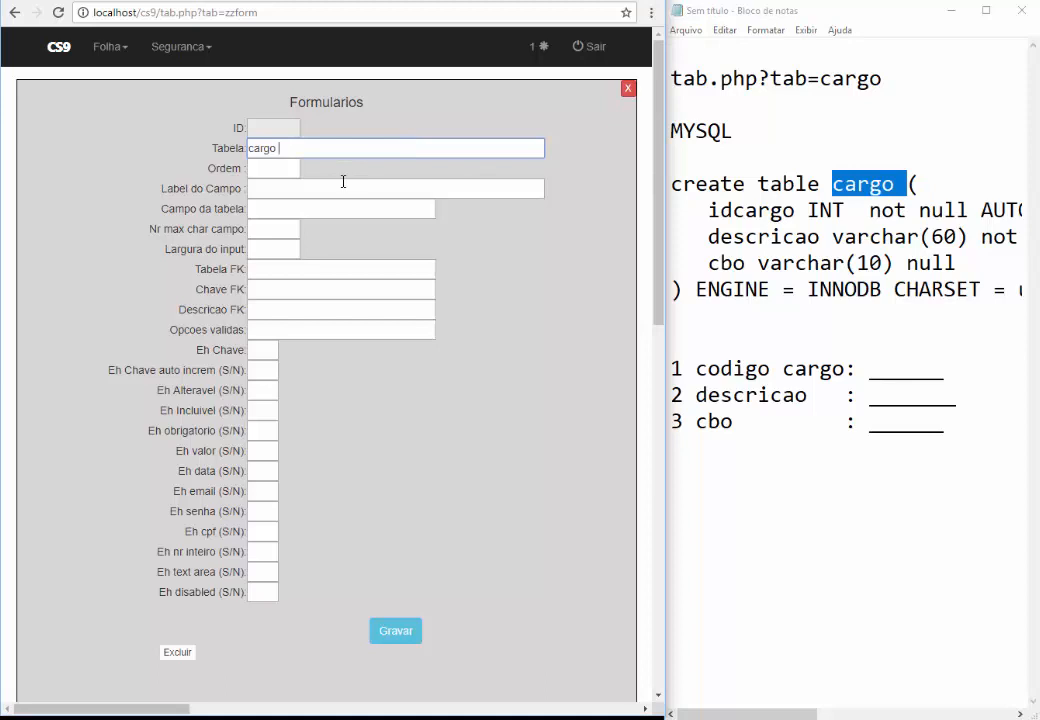
key("Tab")
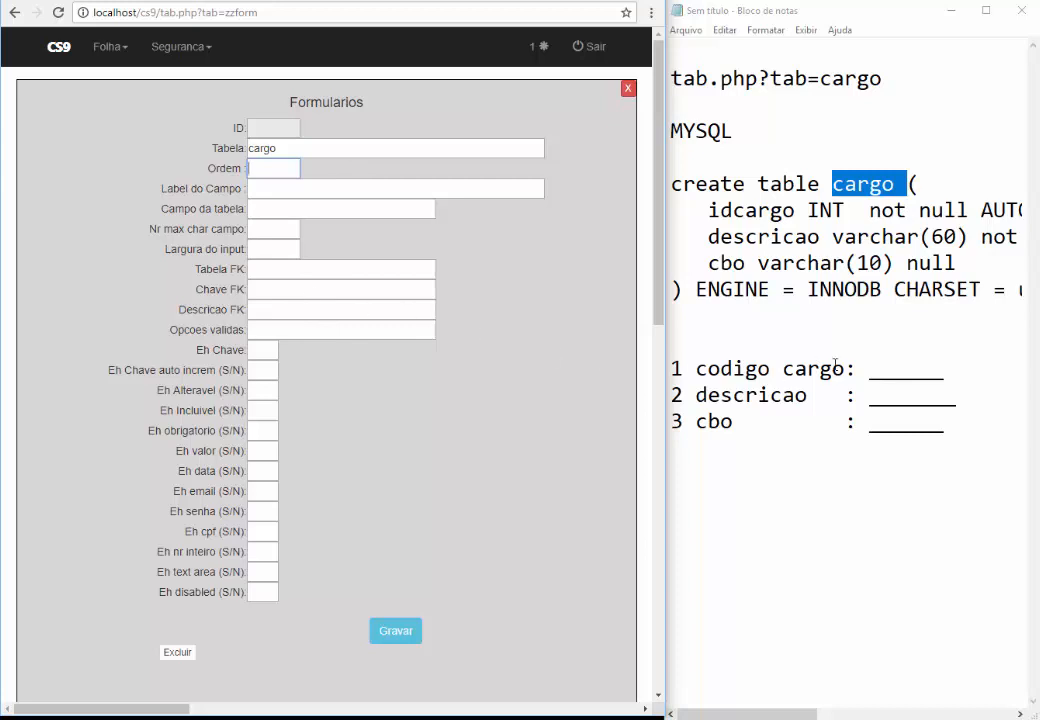
left_click_drag(950, 368, 670, 369)
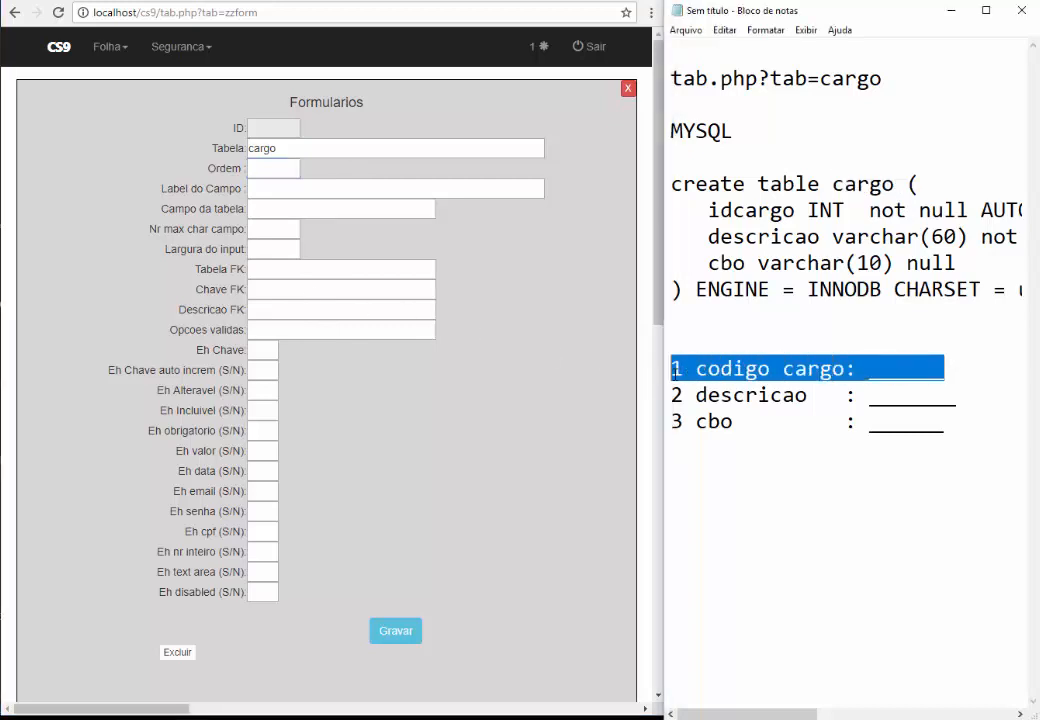
left_click(783, 380)
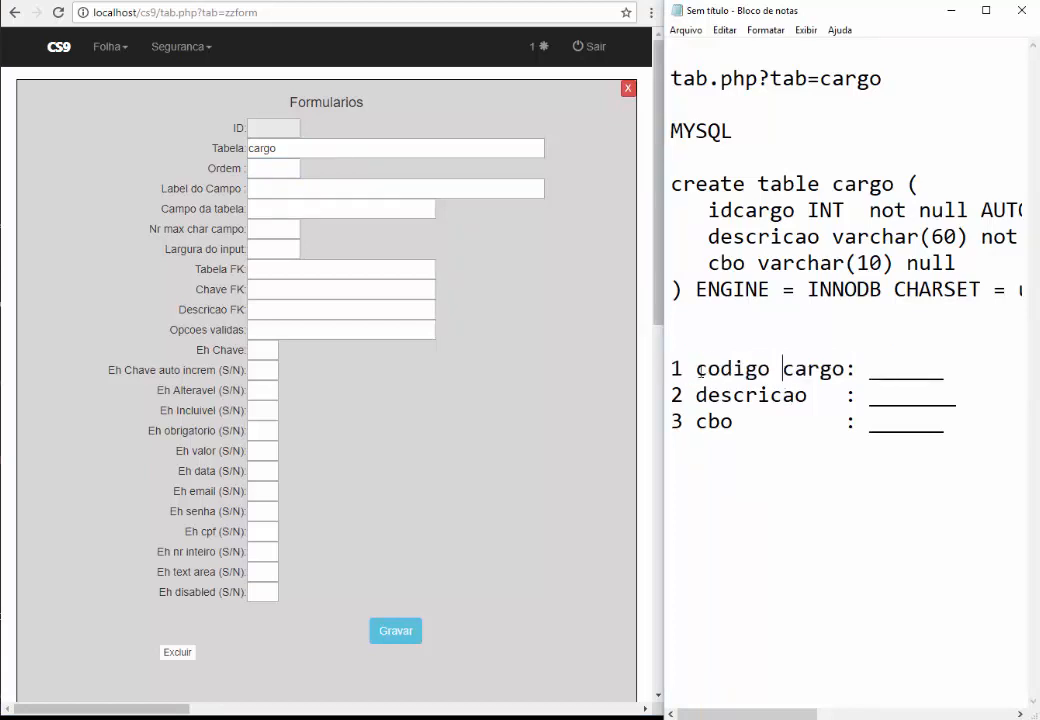
left_click_drag(683, 369, 669, 369)
left_click(272, 167)
type("1")
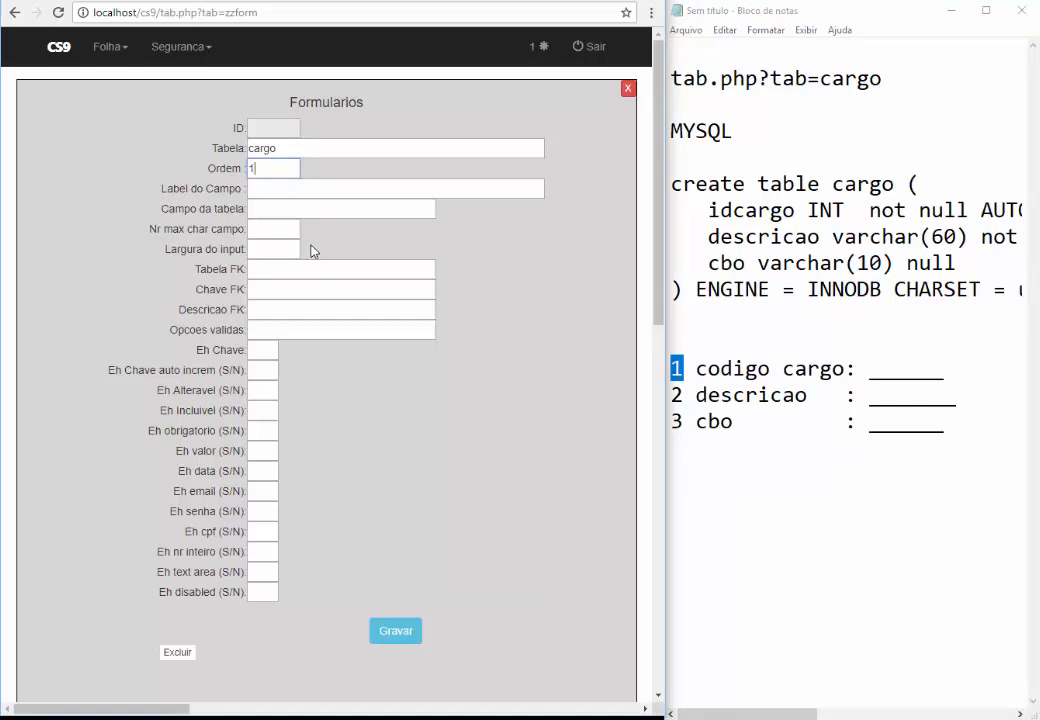
key("Tab")
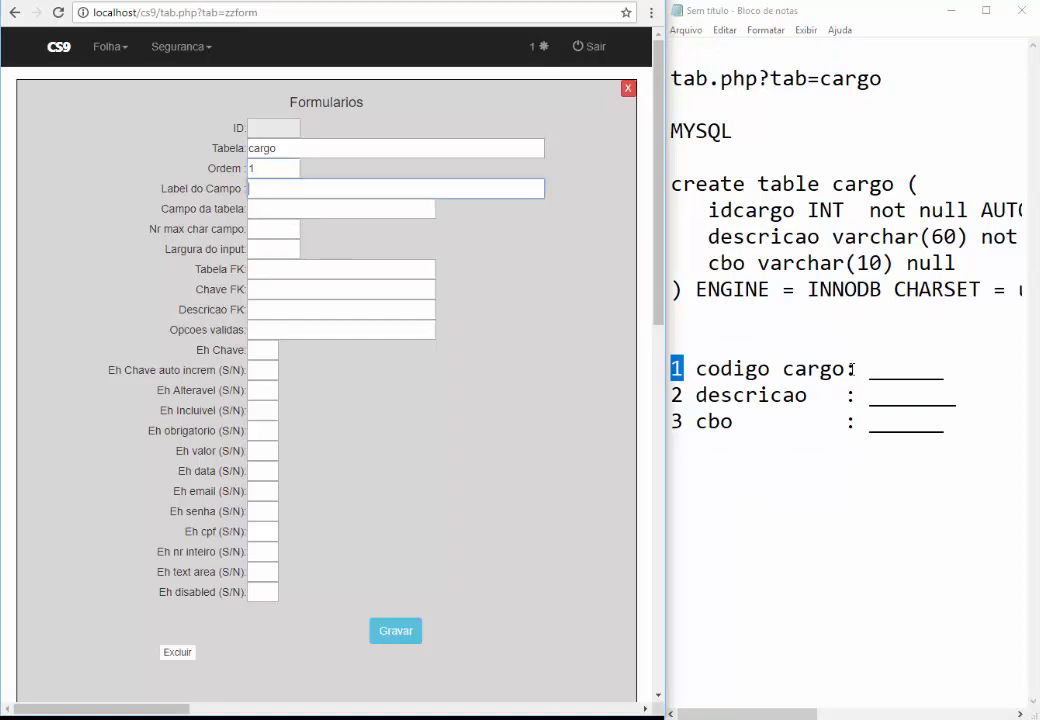
Set Label do Campo to 'Codigo cargo', copied from the notes and capitalized
left_click_drag(848, 369, 698, 370)
key("ctrl+c")
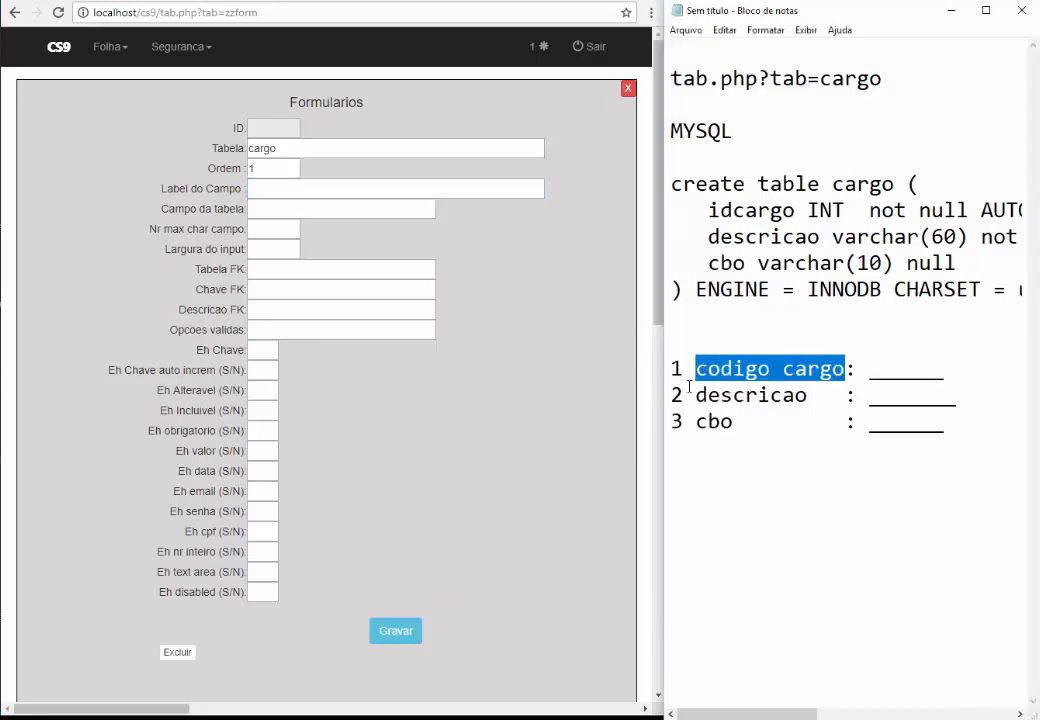
left_click(274, 190)
key("ctrl+v")
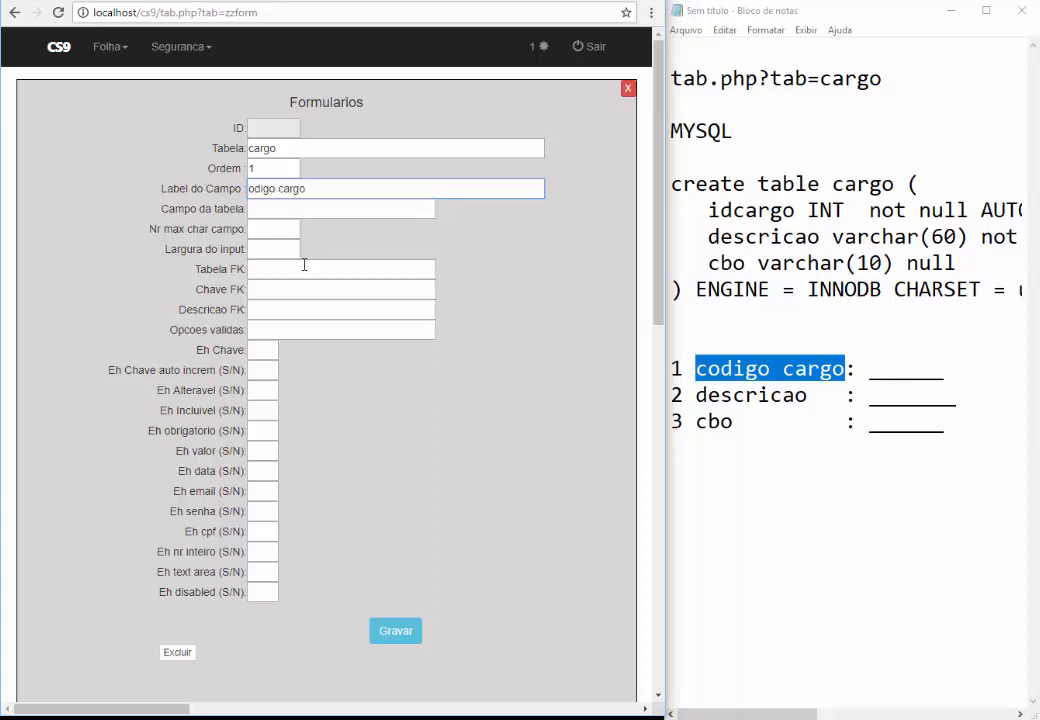
key("Home")
key("Delete")
type("C")
key("Tab")
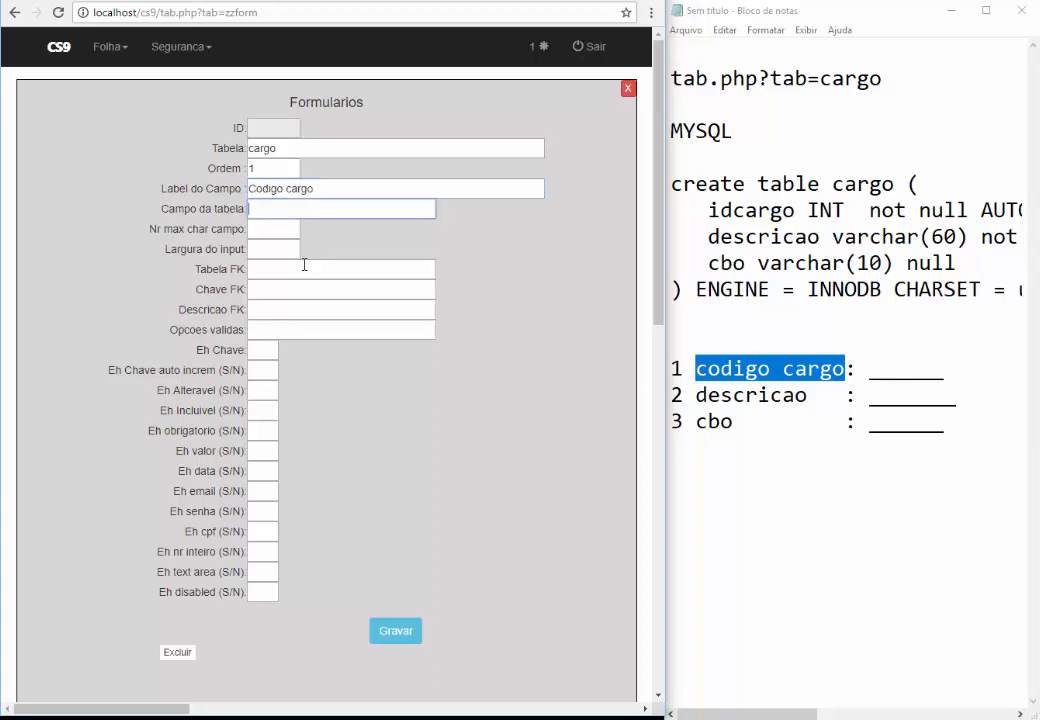
Set Campo da tabela to idcargo, copied from the SQL notes
double_click(750, 210)
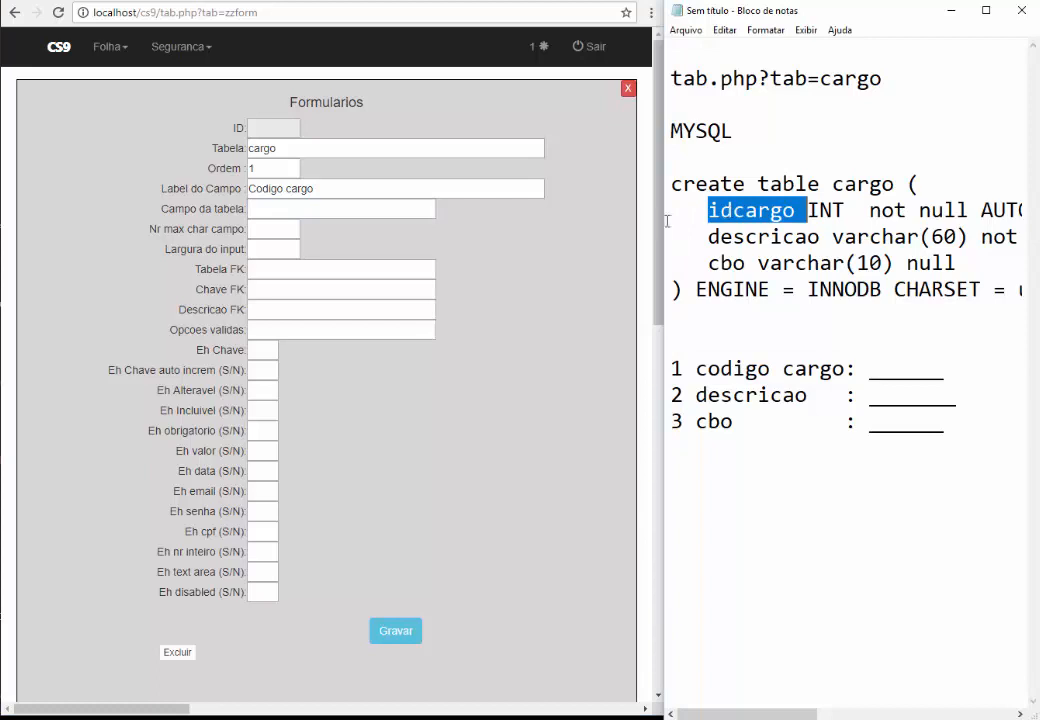
left_click(341, 210)
key("ctrl+v")
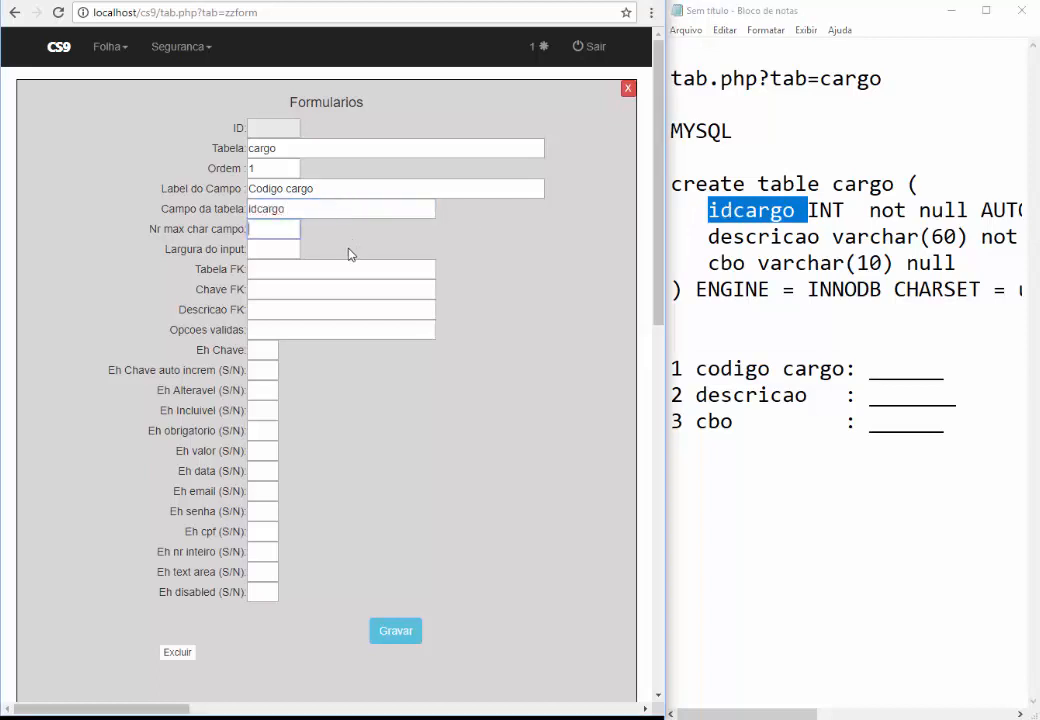
key("Tab")
left_click_drag(174, 230, 225, 229)
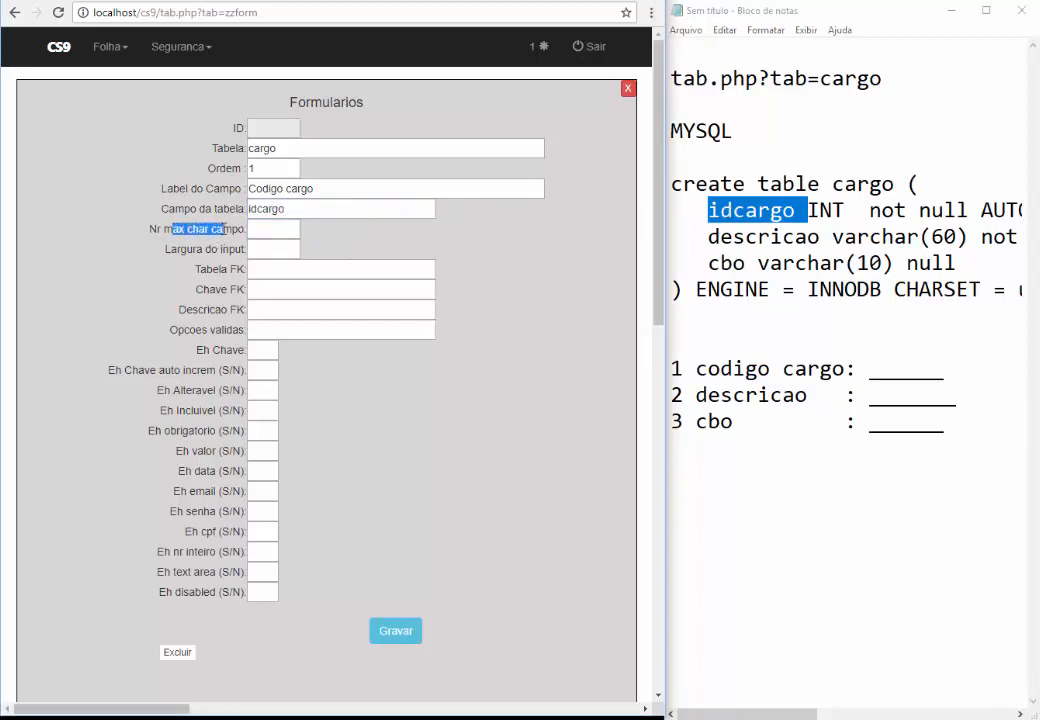
left_click(286, 230)
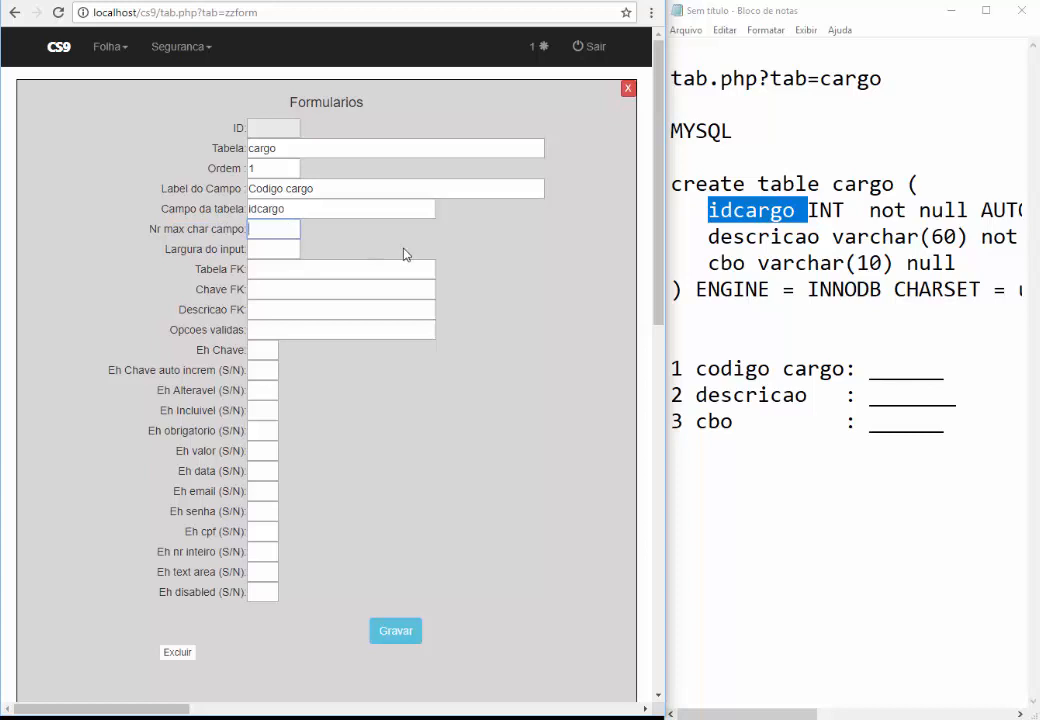
Set Nr max char campo and Largura do input to 6 for idcargo
type("6")
key("Tab")
type("6")
key("Tab")
left_click(272, 309)
left_click(257, 329)
left_click(258, 352)
left_click_drag(240, 348, 198, 350)
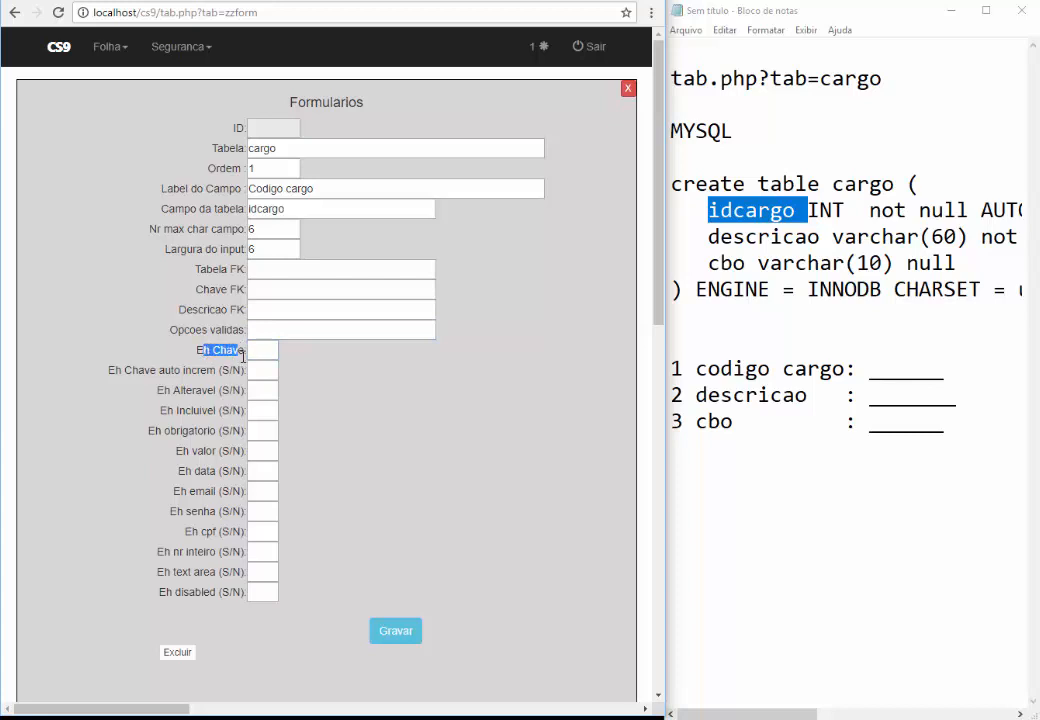
left_click(281, 355)
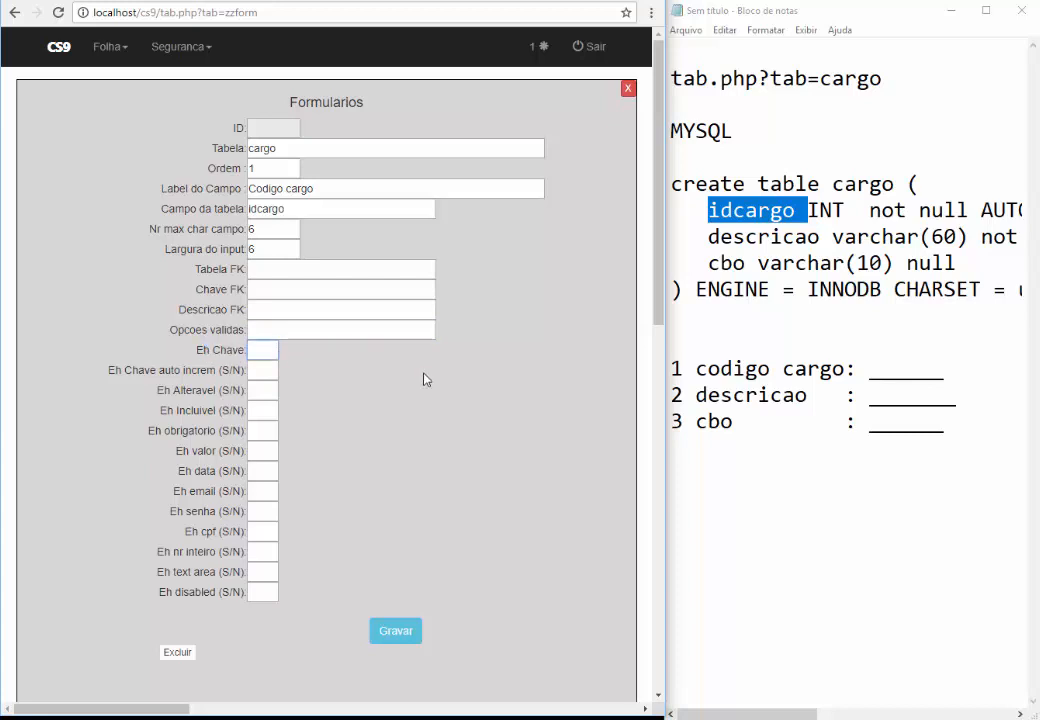
Mark idcargo as key and auto-increment (S), matching primary and AUTO_INCREMENT in the notes
left_click(990, 210)
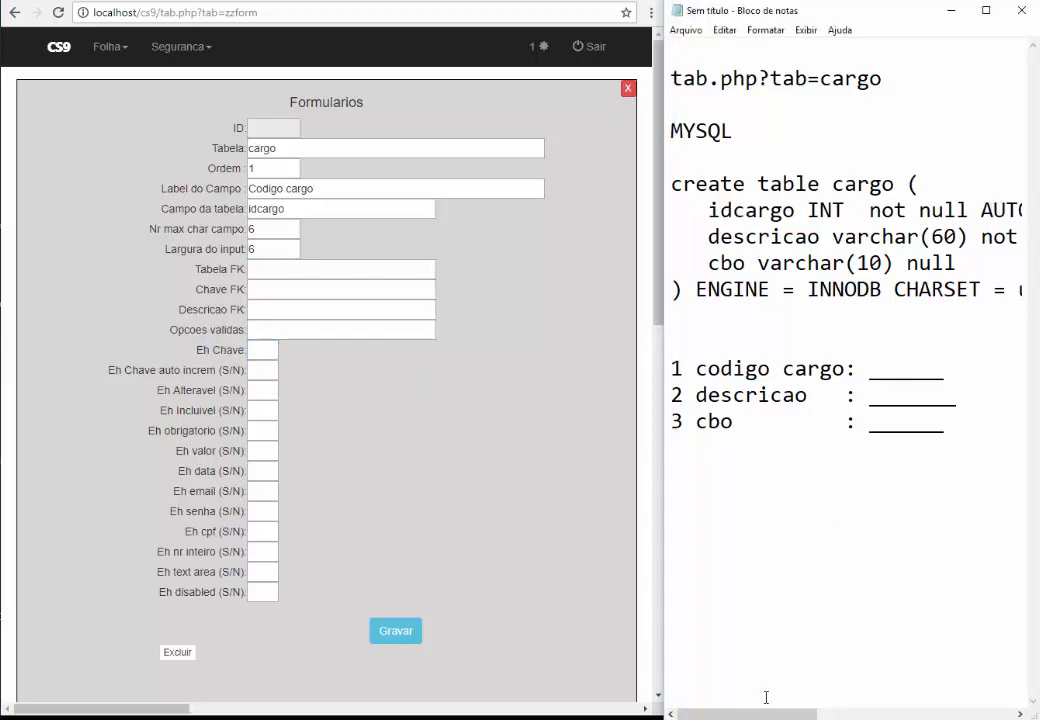
left_click_drag(761, 714, 886, 714)
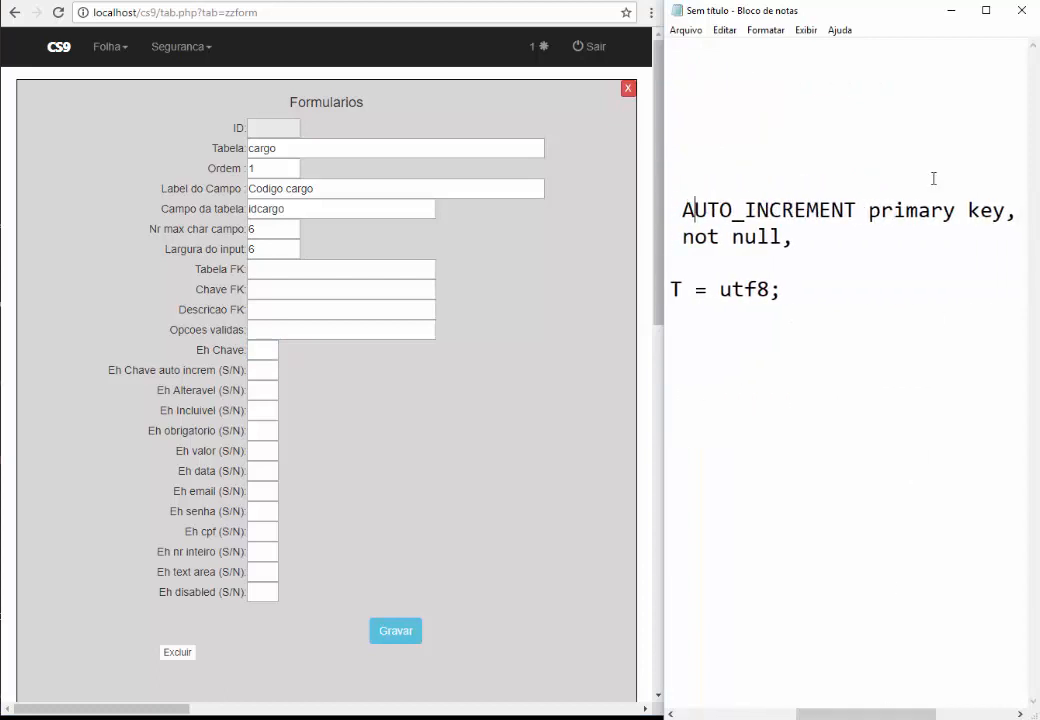
double_click(905, 210)
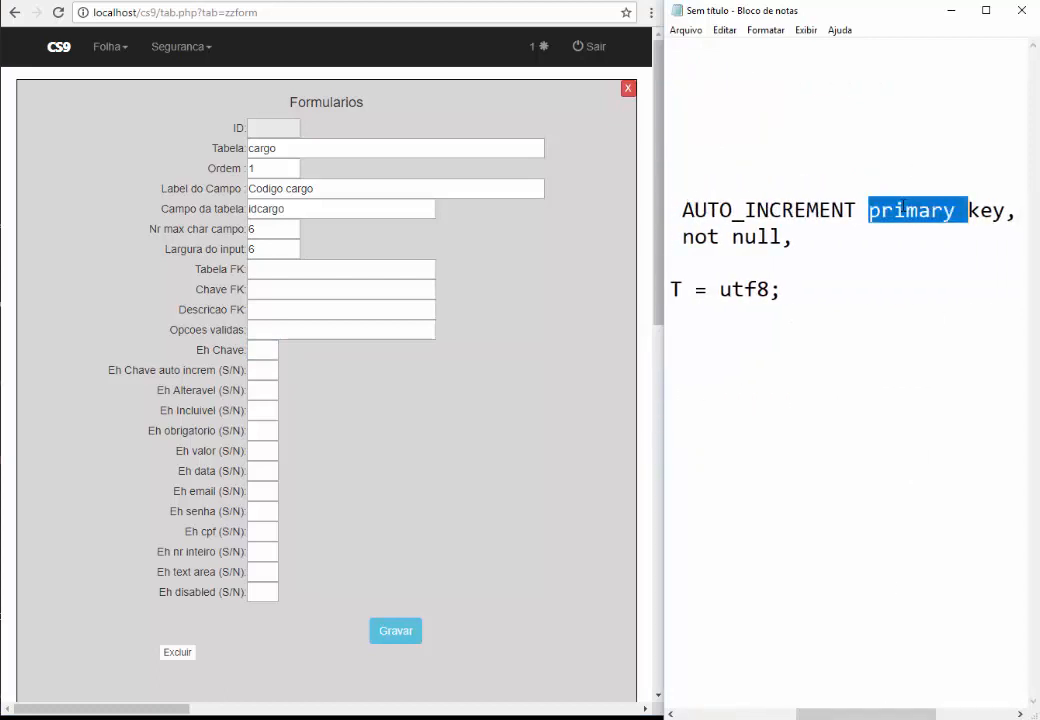
left_click(263, 351)
type("s")
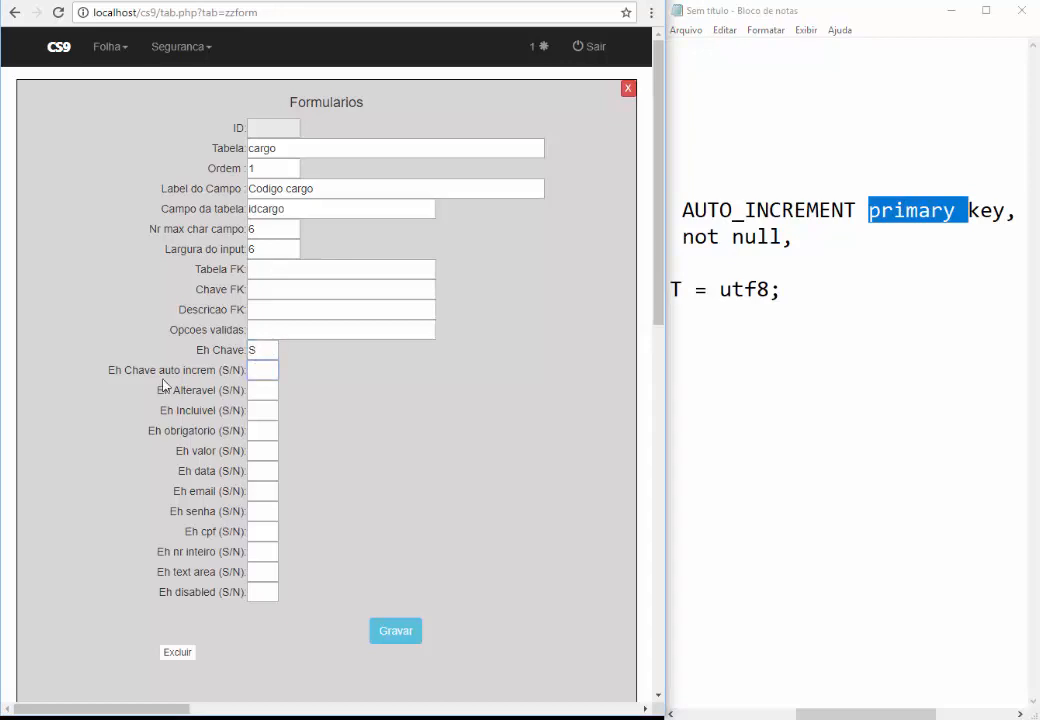
left_click_drag(124, 370, 200, 369)
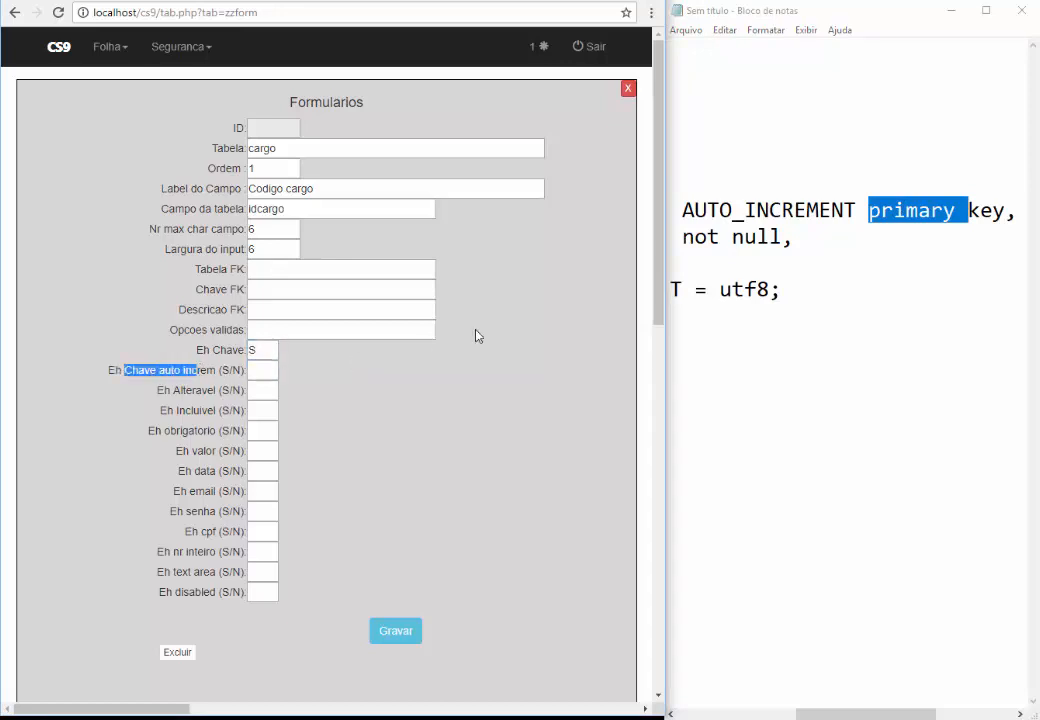
double_click(787, 216)
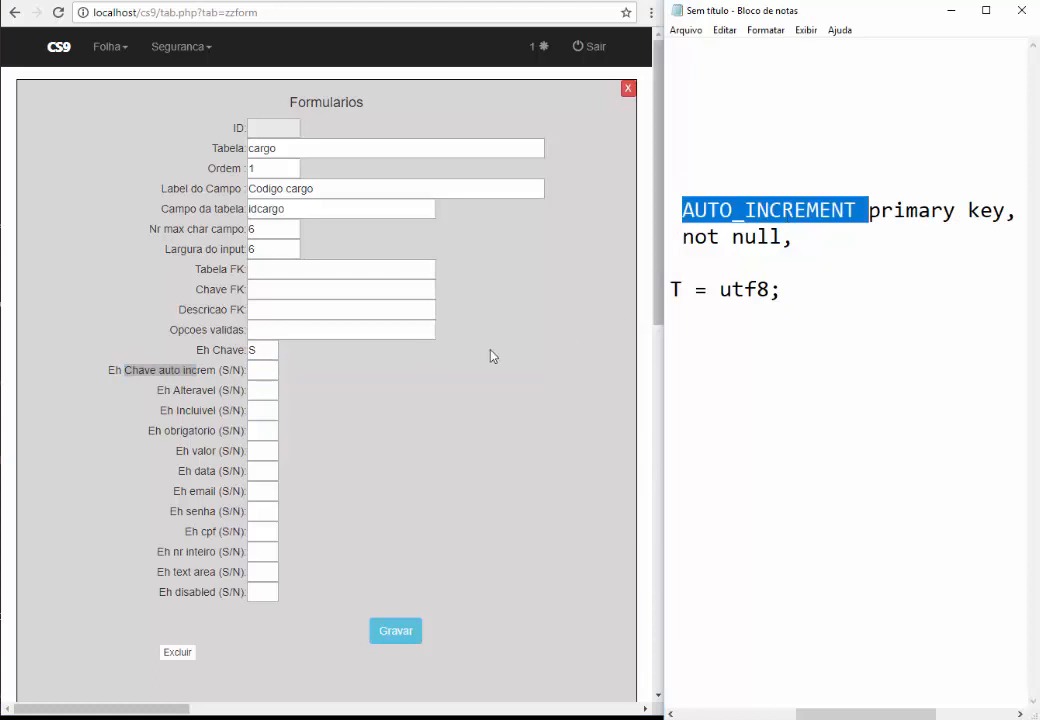
left_click(263, 369)
type("S")
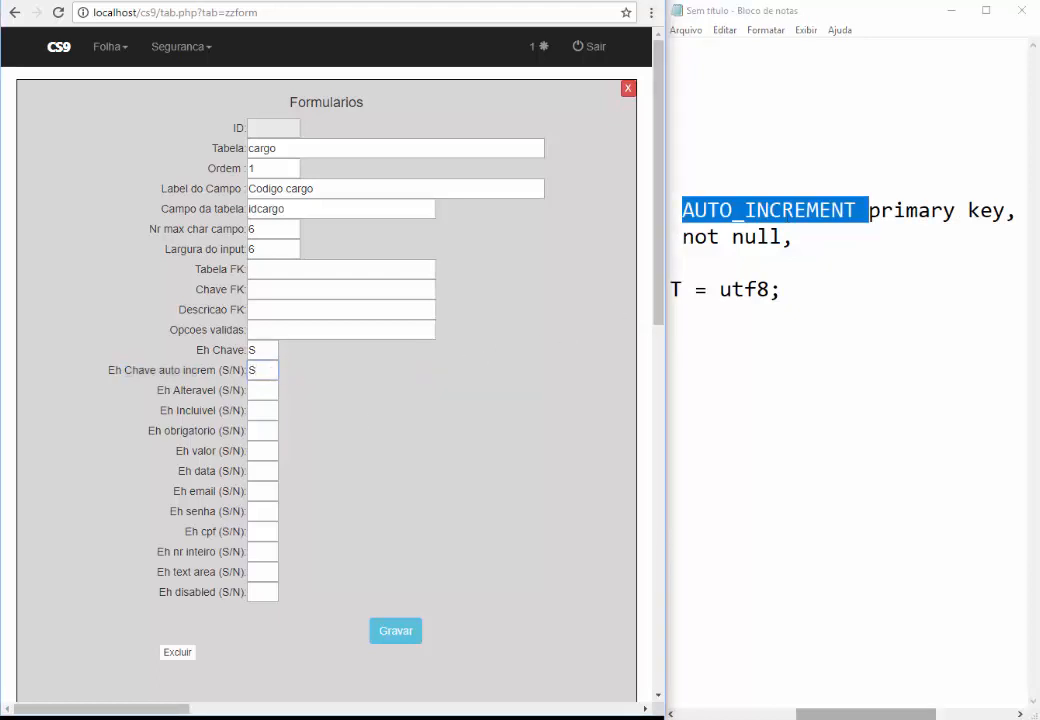
left_click_drag(920, 716, 797, 716)
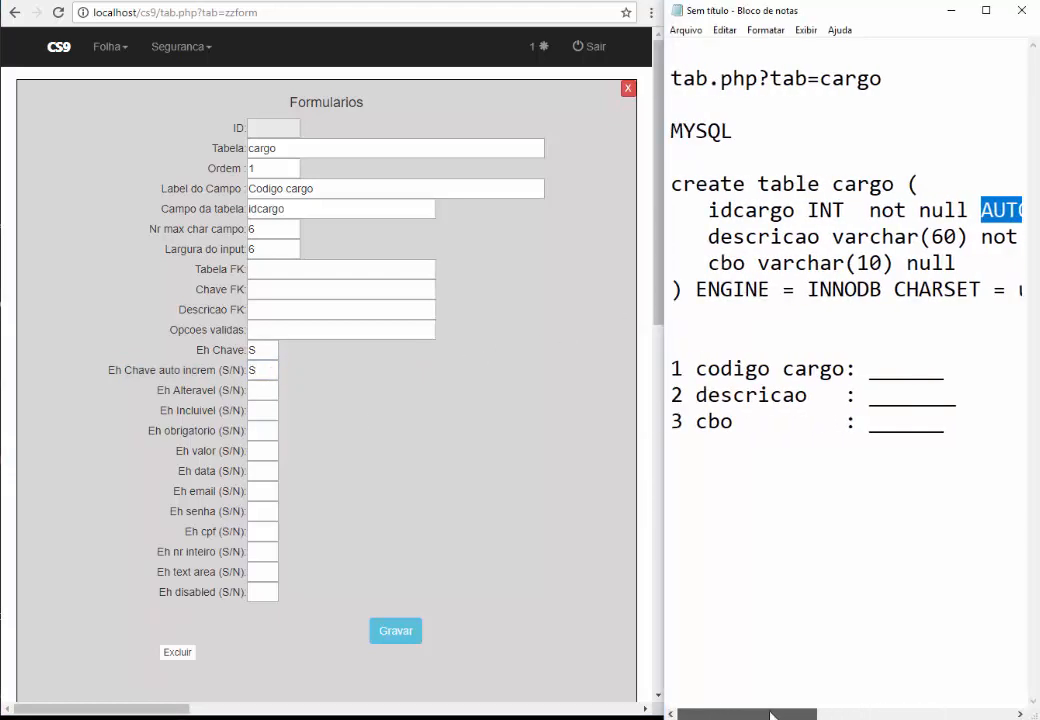
Set the remaining flags to N and save; CS9 reports idcargo doesn't exist in cargo
left_click(263, 389)
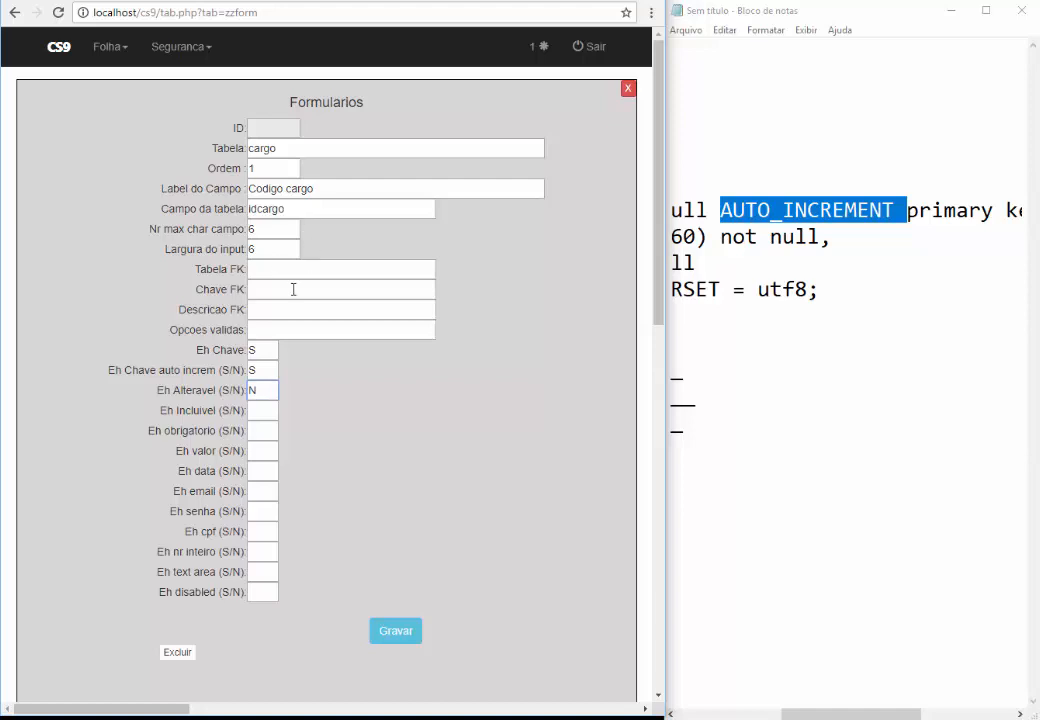
left_click(252, 409)
double_click(171, 410)
left_click(266, 413)
left_click(259, 429)
type("N\tN\tN\tN\tN\tN\tN\tN\tN")
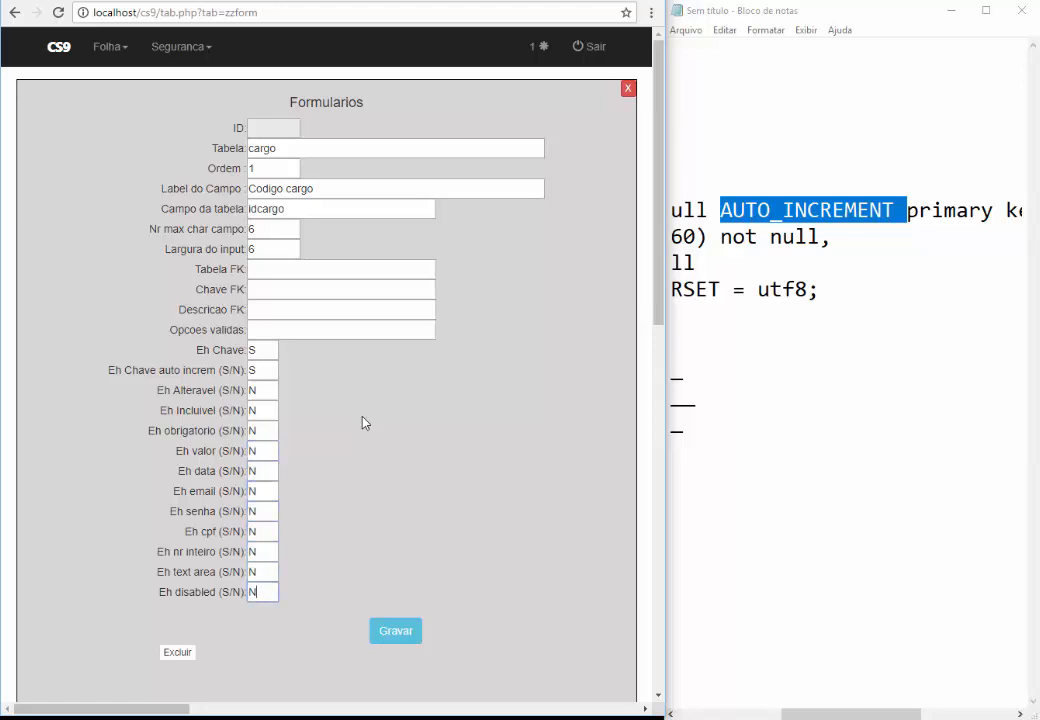
left_click(399, 636)
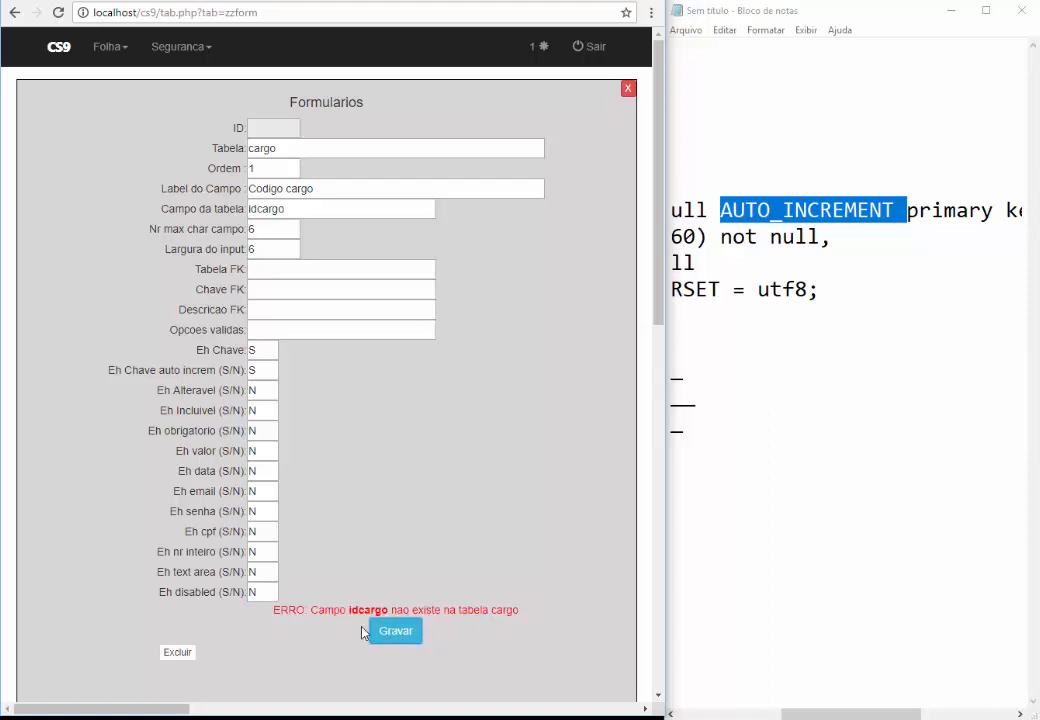
Check the Codigo cargo label and idcargo column entries, then save the field definition
left_click(766, 529)
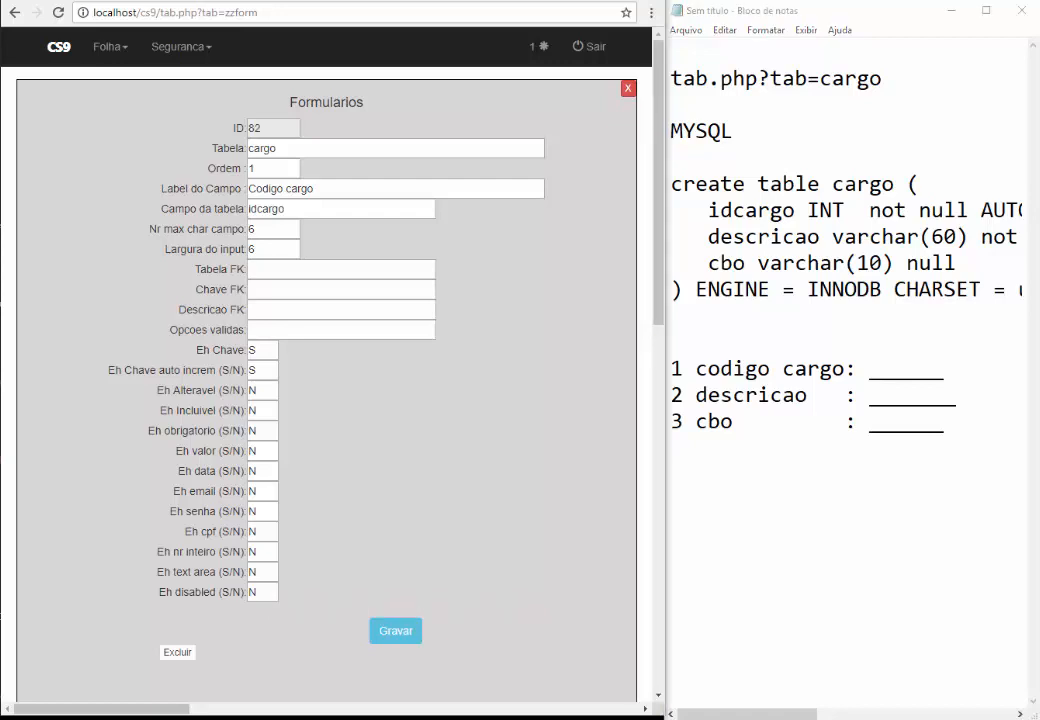
left_click(295, 209)
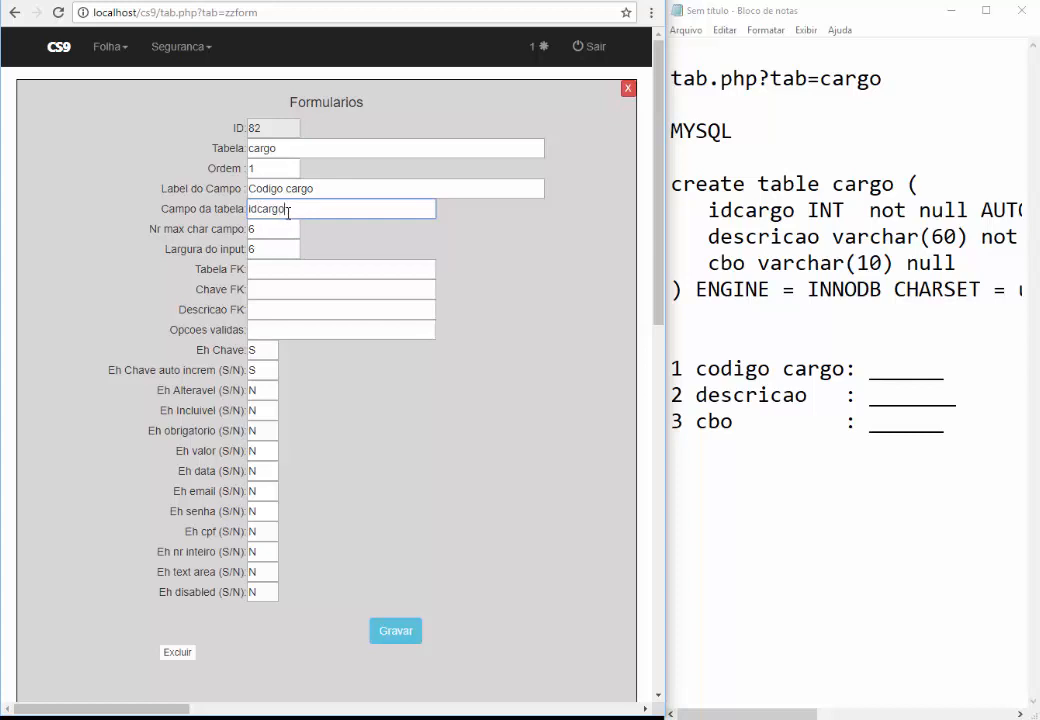
left_click(348, 186)
left_click(309, 209)
left_click(398, 638)
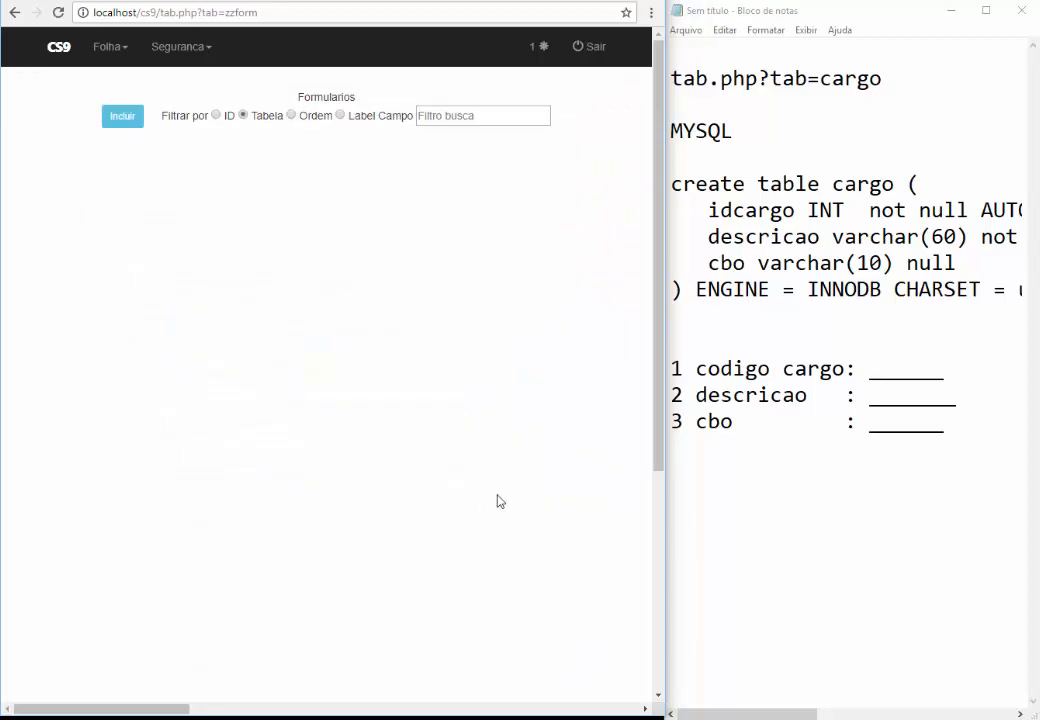
Filter the Formularios list by CARG and capitalise Descricao and CBO in the notes
left_click(421, 115)
type("CARG")
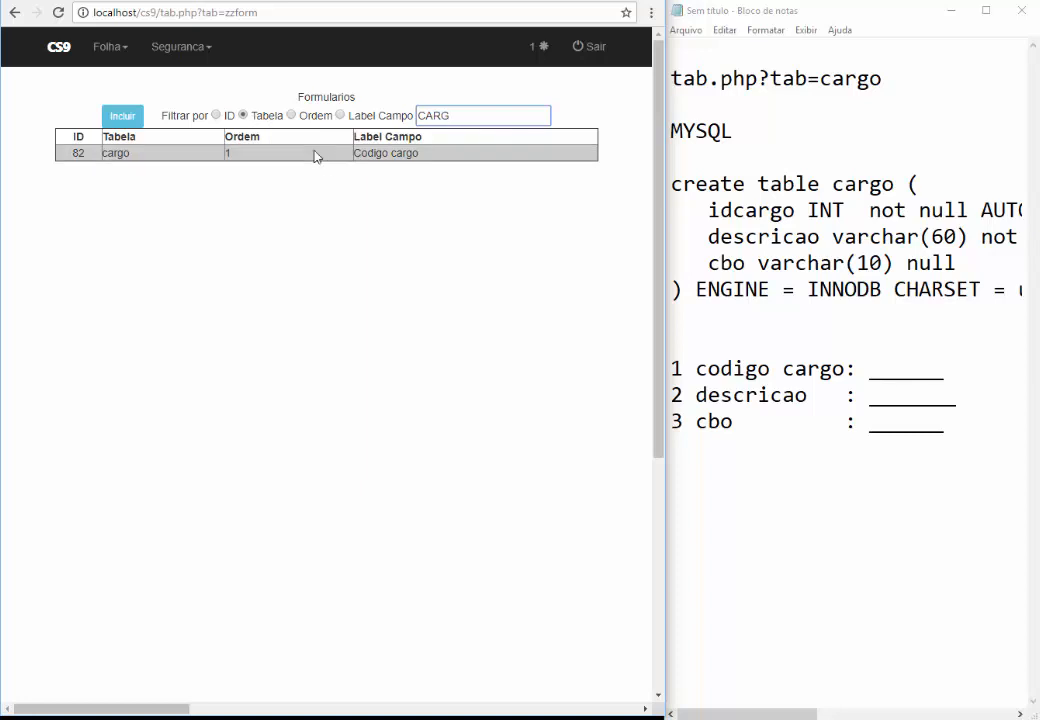
left_click(698, 395)
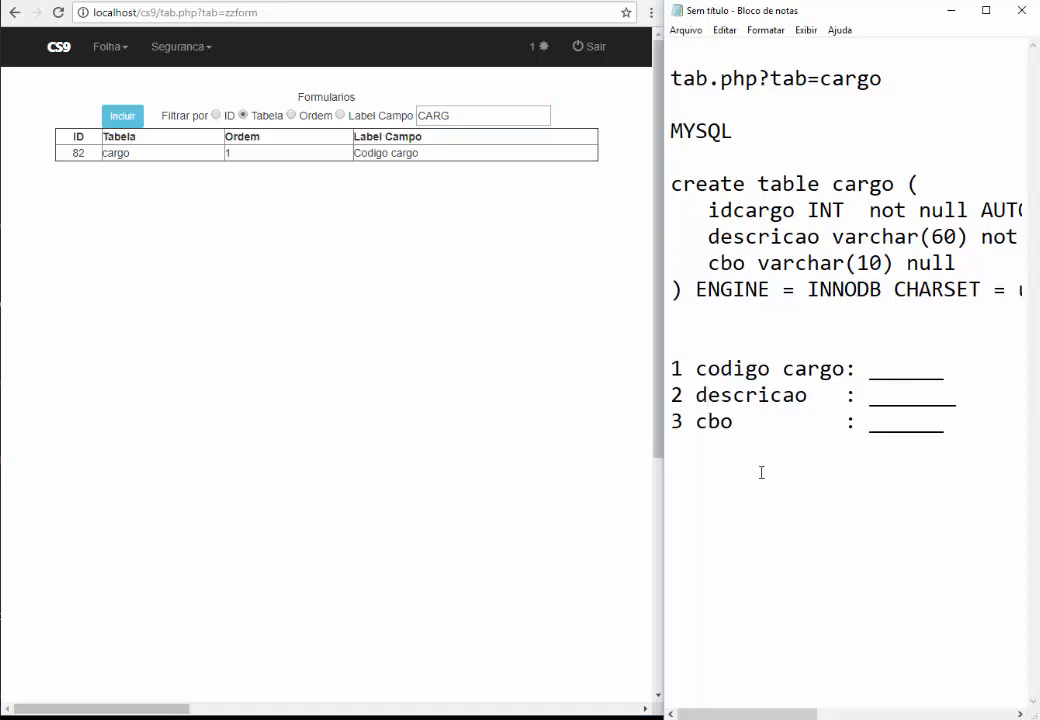
key("BackSpace")
type("D")
key("Down")
key("Left")
type("C")
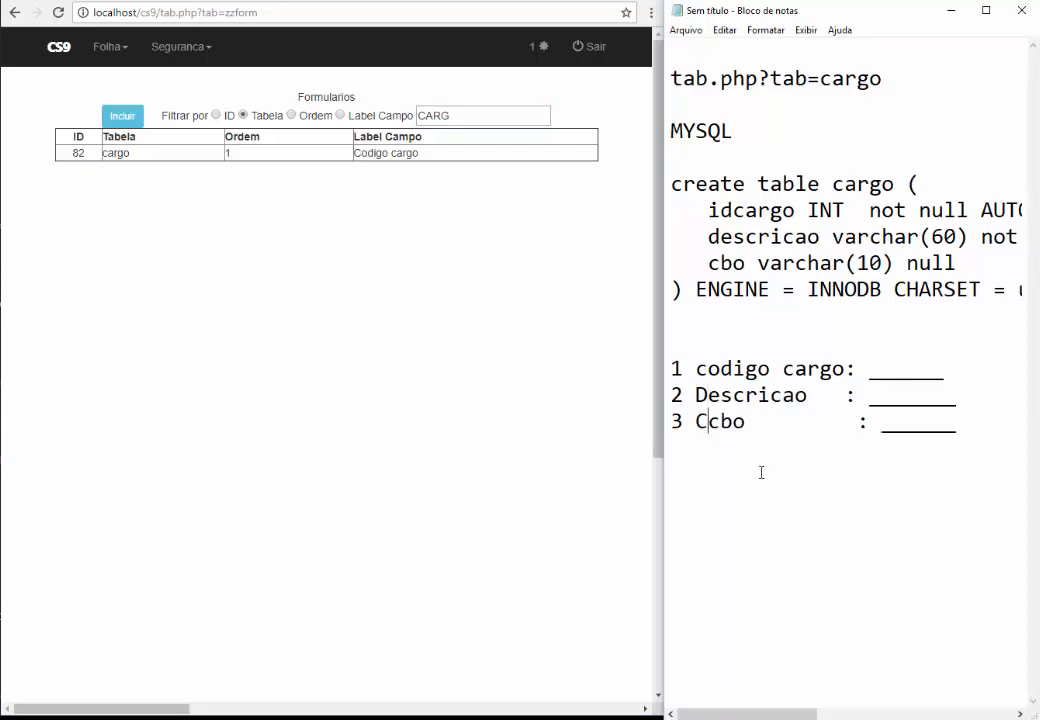
key("Delete")
key("Delete")
key("Delete")
type("BO")
Capitalise Codigo in the notes and start a blank Formularios entry
key("Up")
key("Up")
key("Left")
key("Left")
key("Left")
key("Delete")
type("C")
left_click(121, 116)
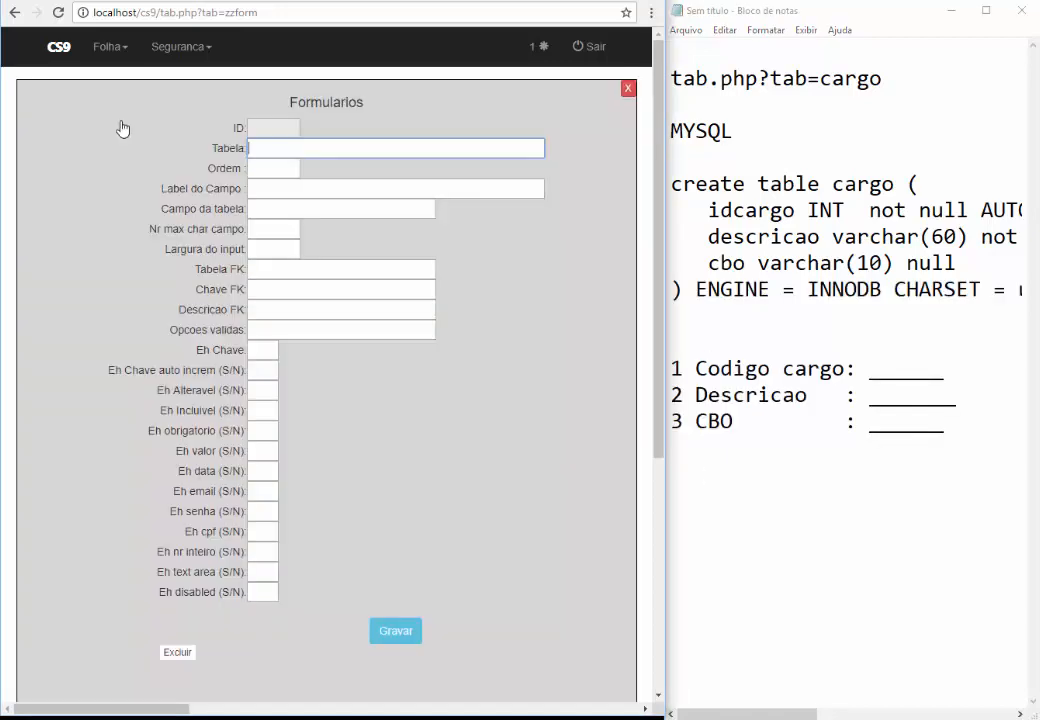
Enter table cargo, order 2, label Descricao and column descricao
type("cargo")
key("Tab")
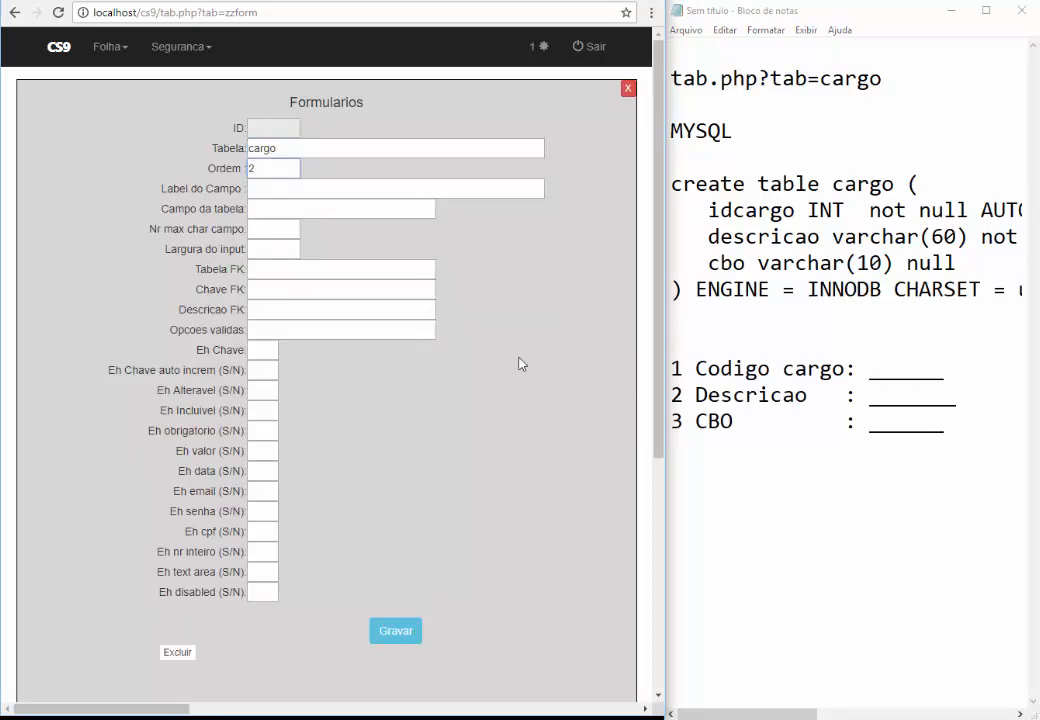
double_click(677, 395)
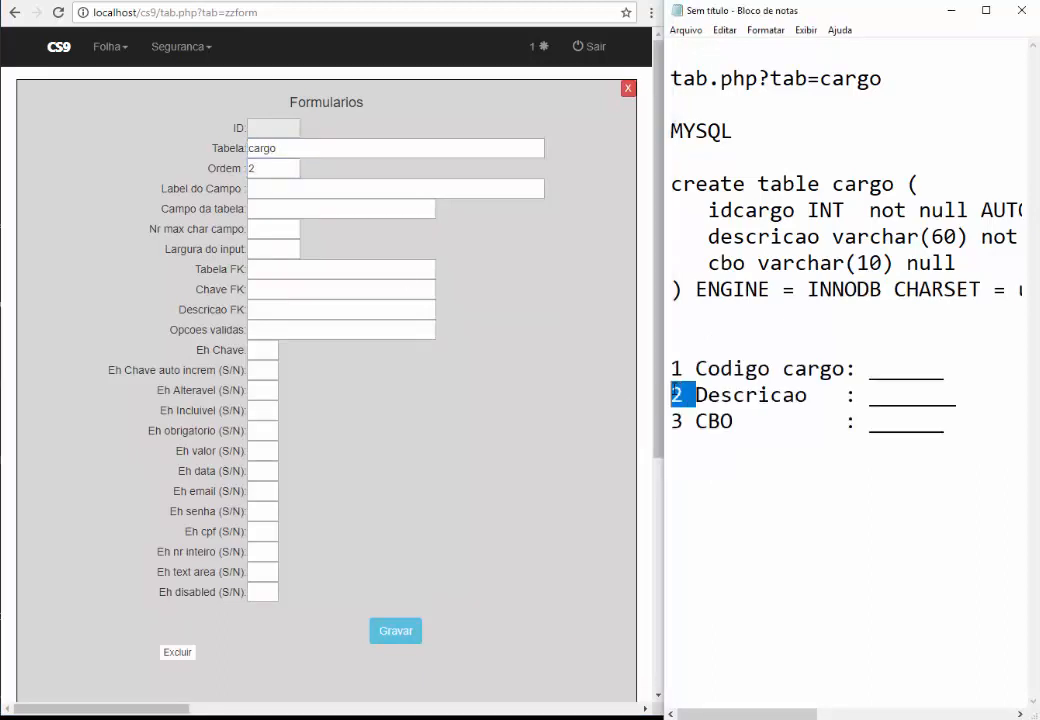
left_click(273, 183)
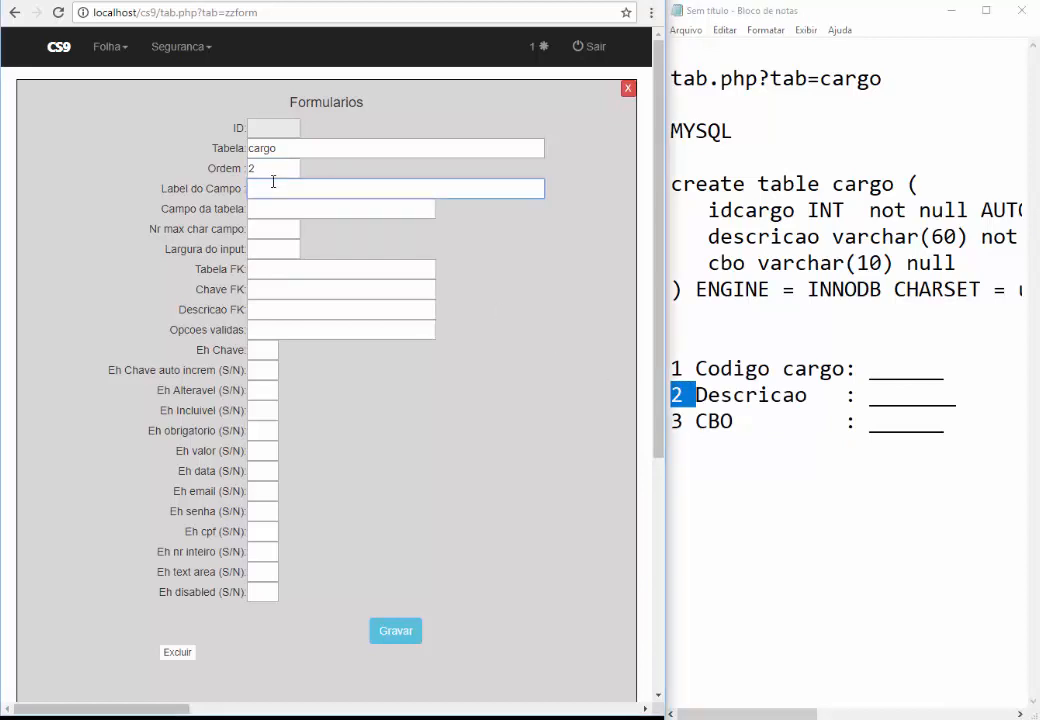
left_click(732, 393)
double_click(732, 393)
key("ctrl+c")
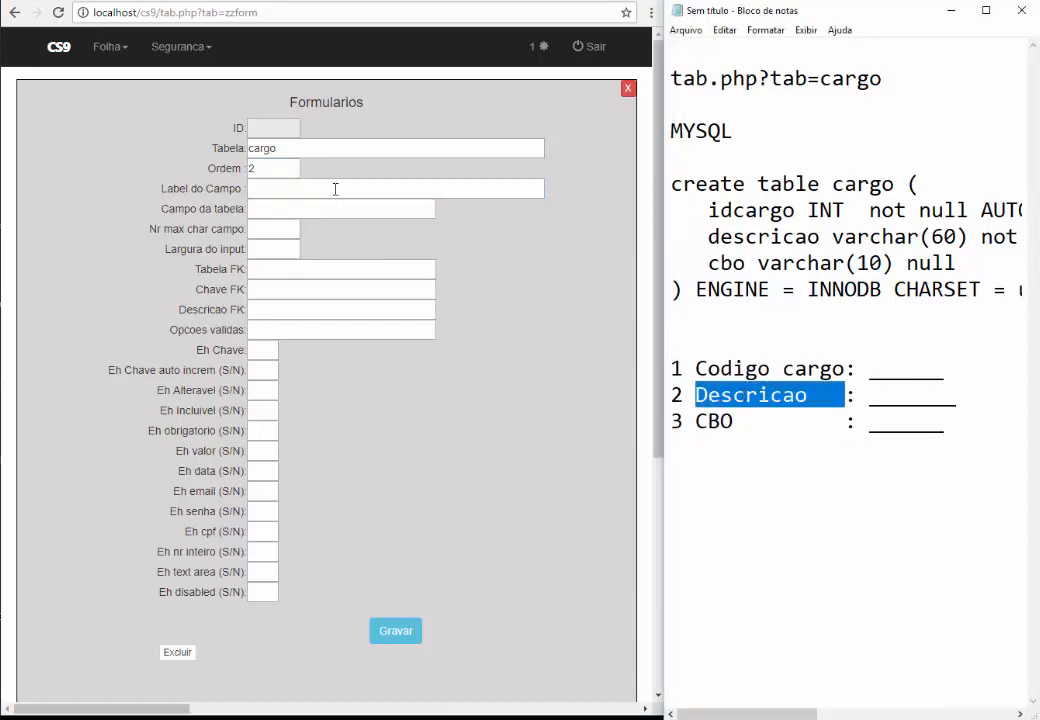
left_click(335, 189)
key("ctrl+v")
left_click(274, 211)
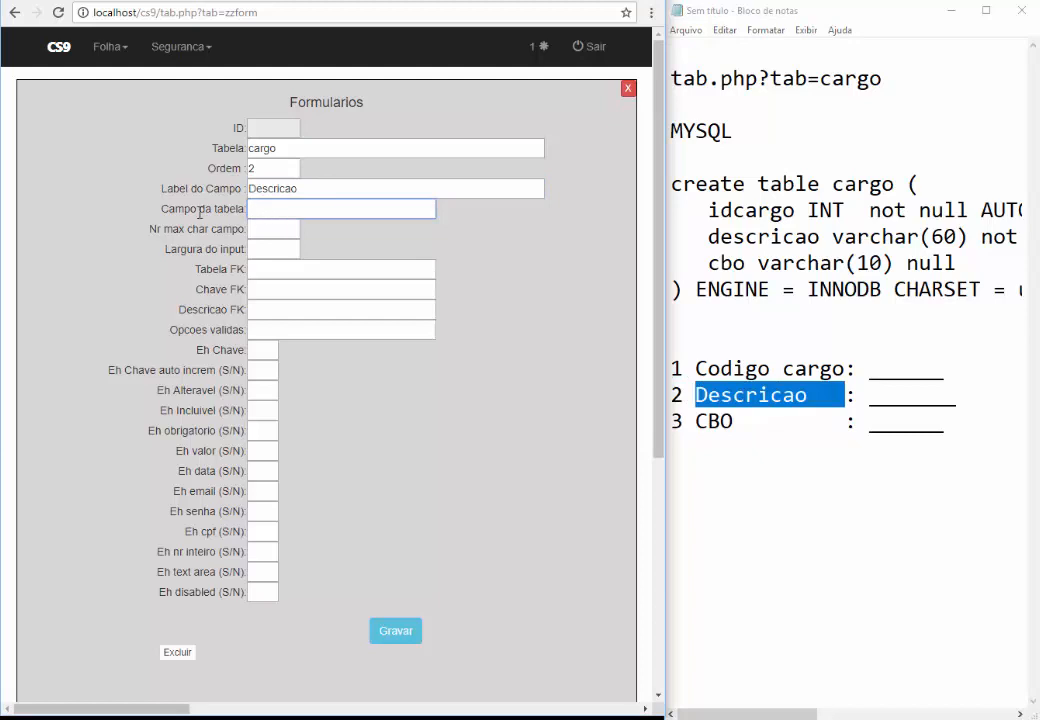
type("descricao")
Set length and width 60, flags N,N,S,S,S with the rest N, and save
key("Tab")
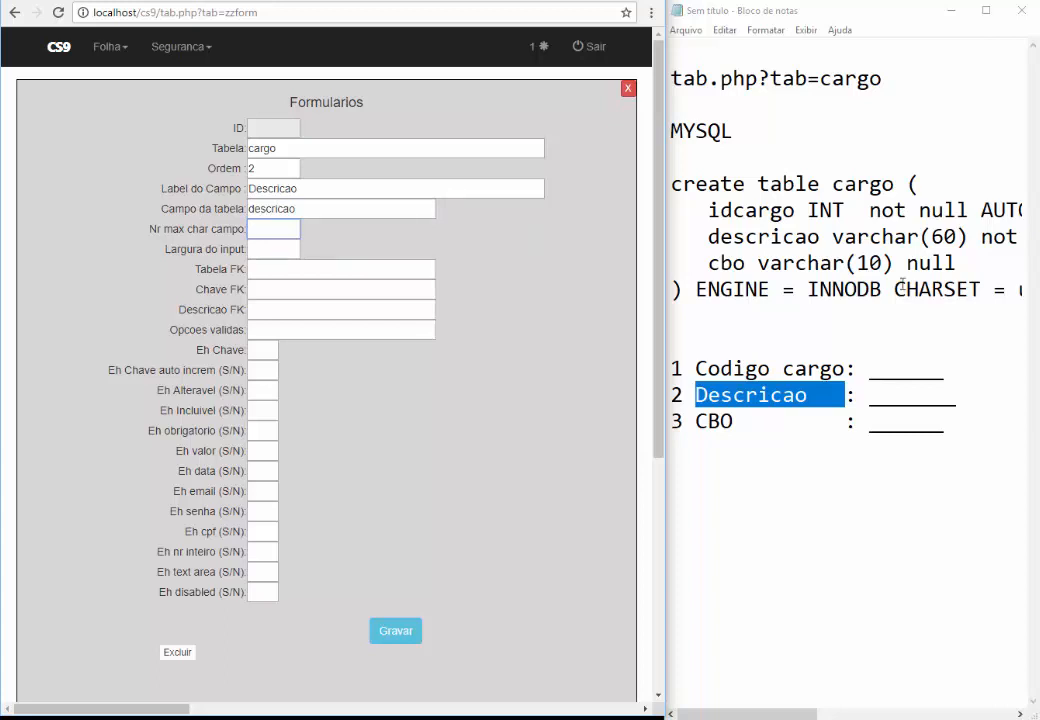
double_click(942, 239)
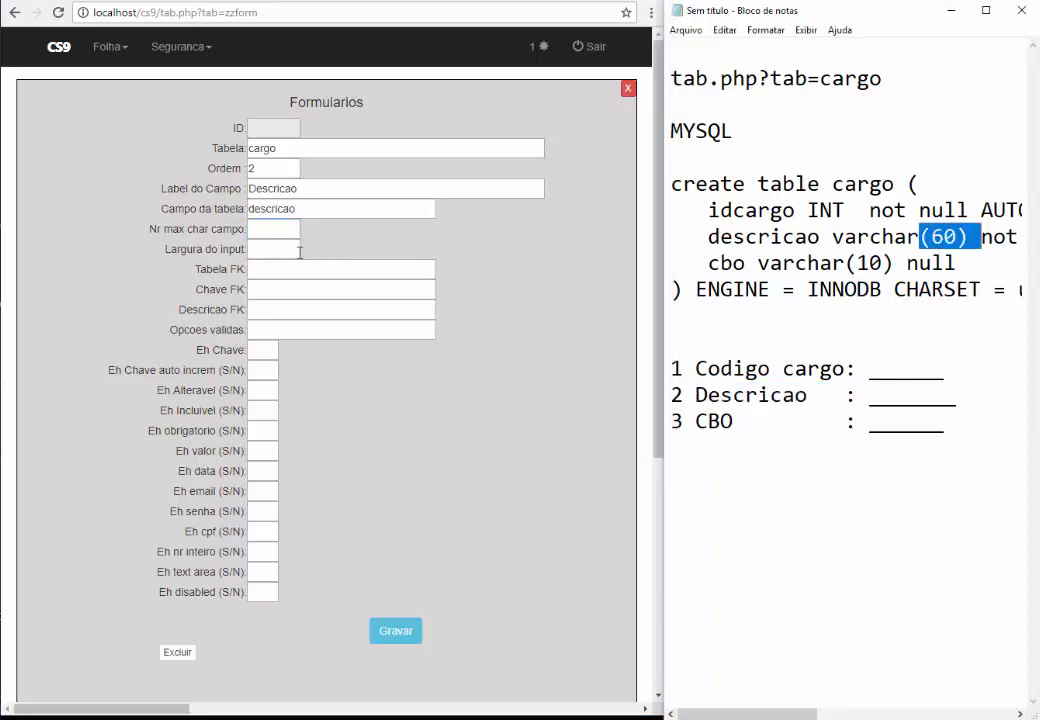
left_click(275, 234)
type("60")
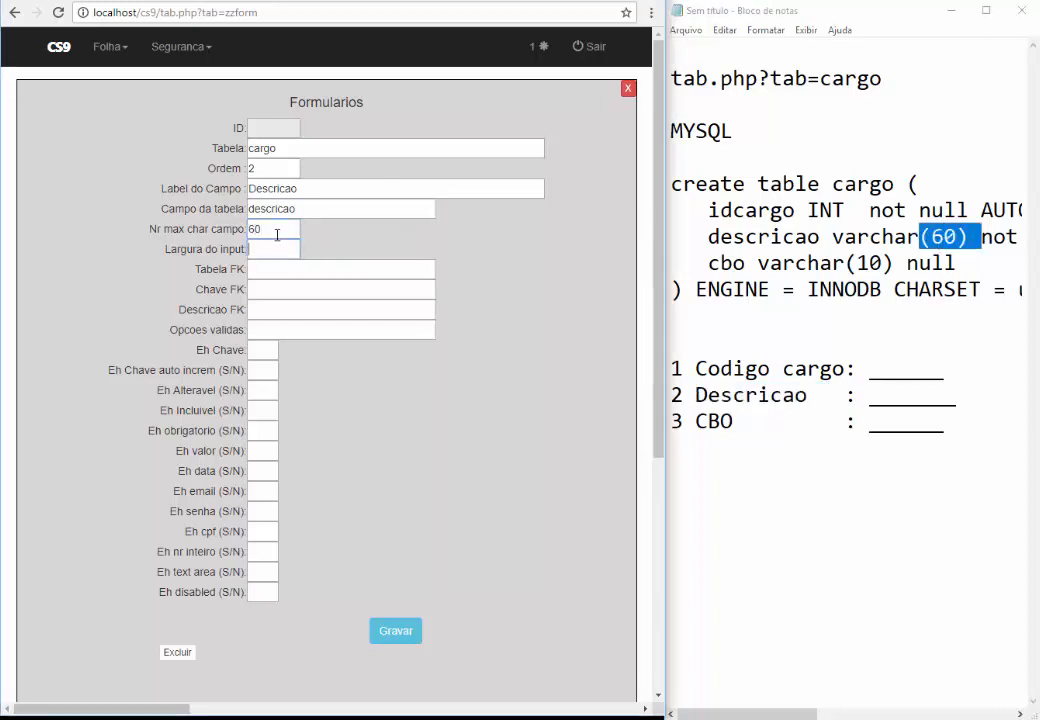
type("60")
key("Tab")
key("Tab")
key("Tab")
key("Tab")
key("Tab")
type("N")
key("Tab")
type("S")
key("Tab")
type("S")
key("Tab")
type("S")
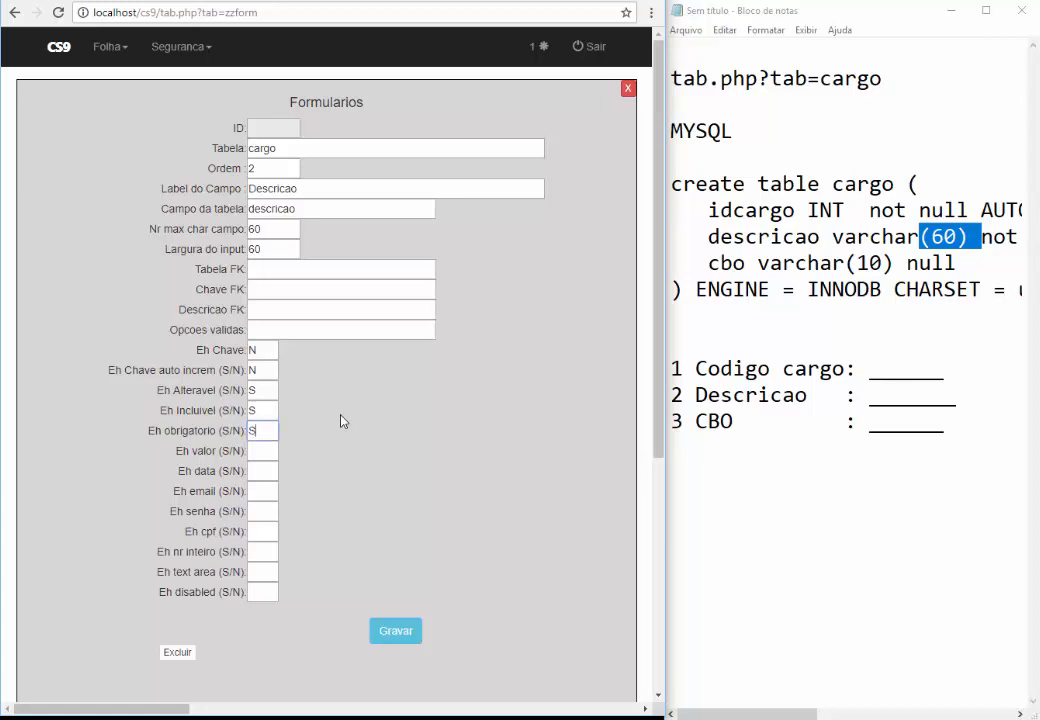
key("Tab")
type("N")
key("Tab")
type("N")
key("Tab")
type("N\tN\tN\tN\tN\tN")
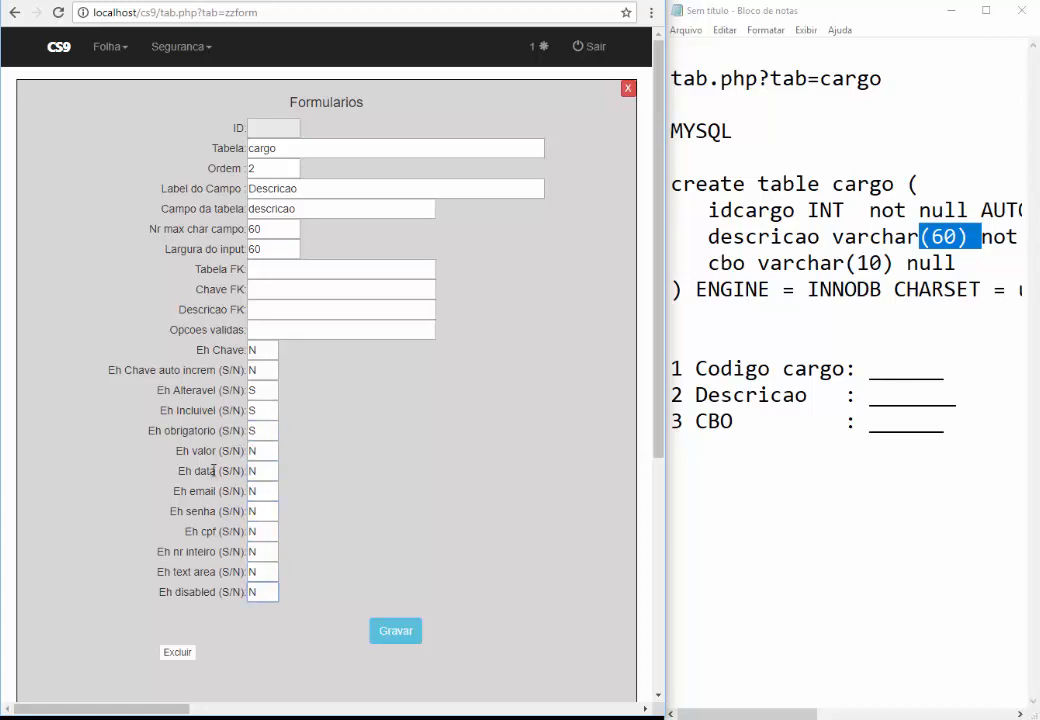
left_click(400, 633)
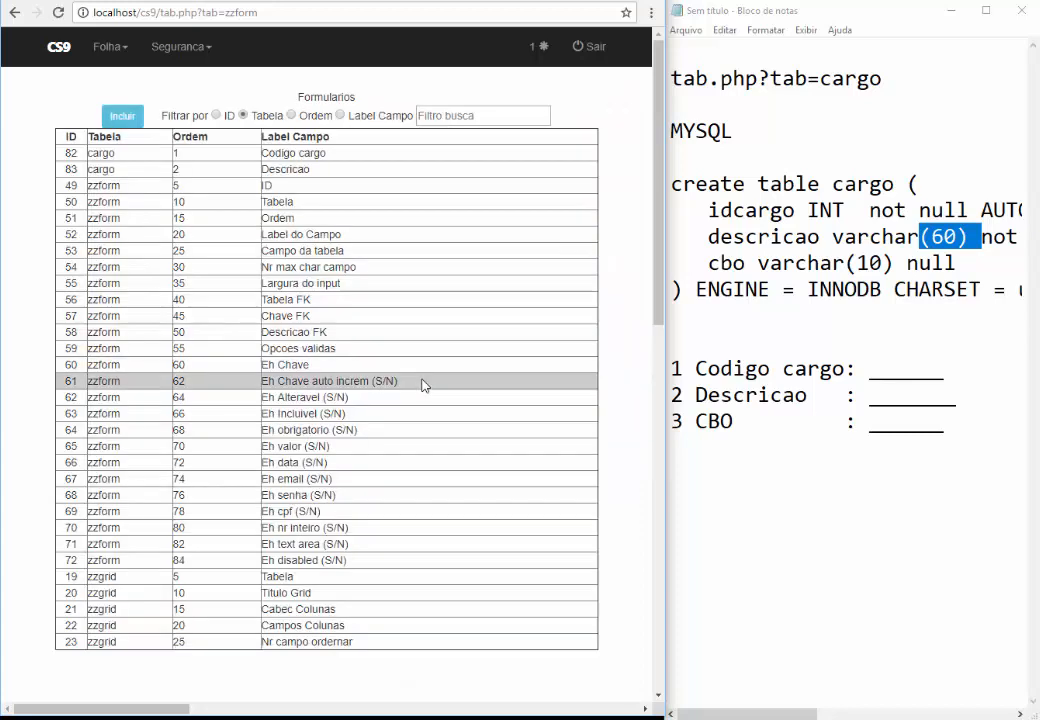
Start a new entry with table cargo, order 3, label CBO and column cbo
left_click(128, 118)
double_click(848, 187)
key("ctrl+c")
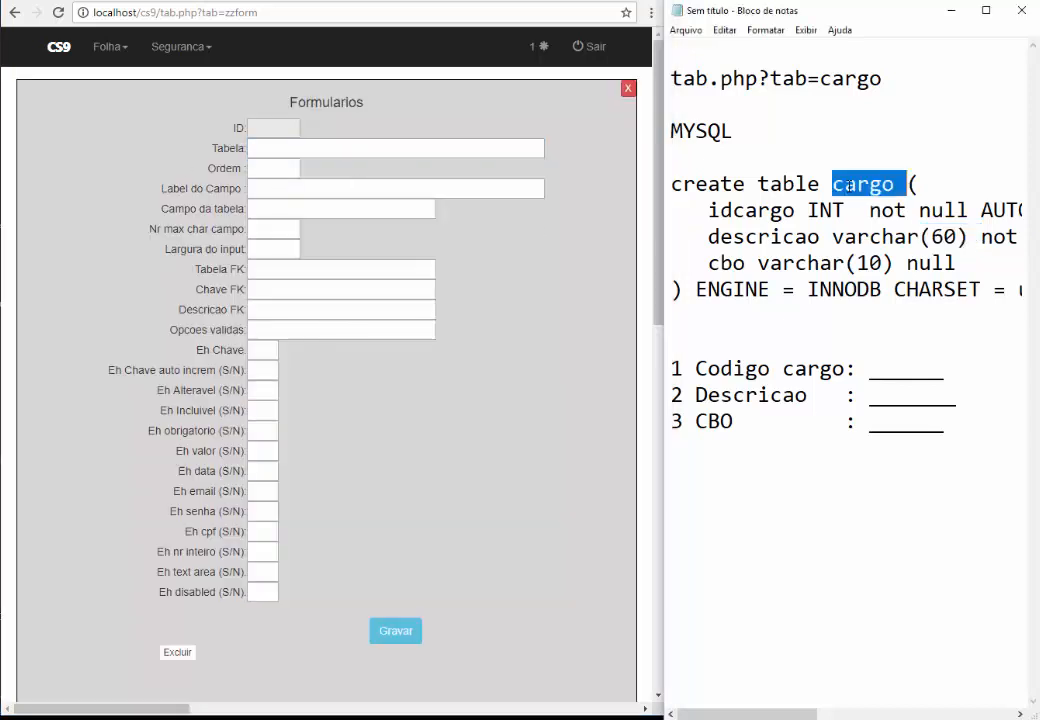
left_click(405, 148)
key("ctrl+v")
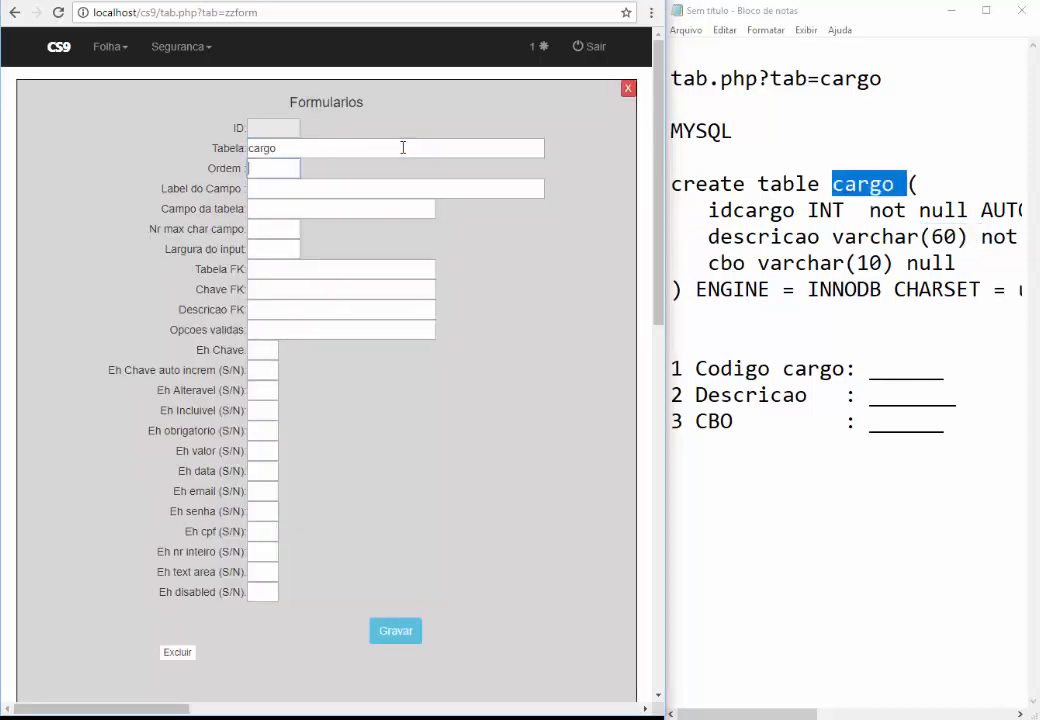
key("Tab")
type("3")
key("Tab")
type("CBO")
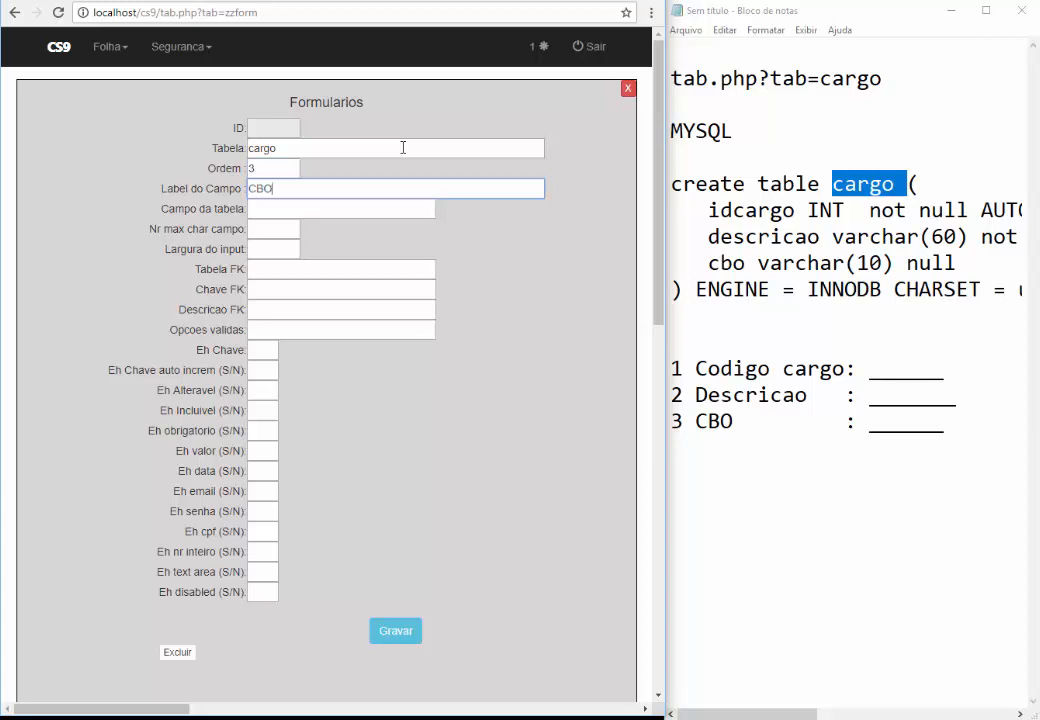
key("Tab")
type("cbo")
Set length and width 6, Alteravel and Incluivel to S, and the other flags N
key("Tab")
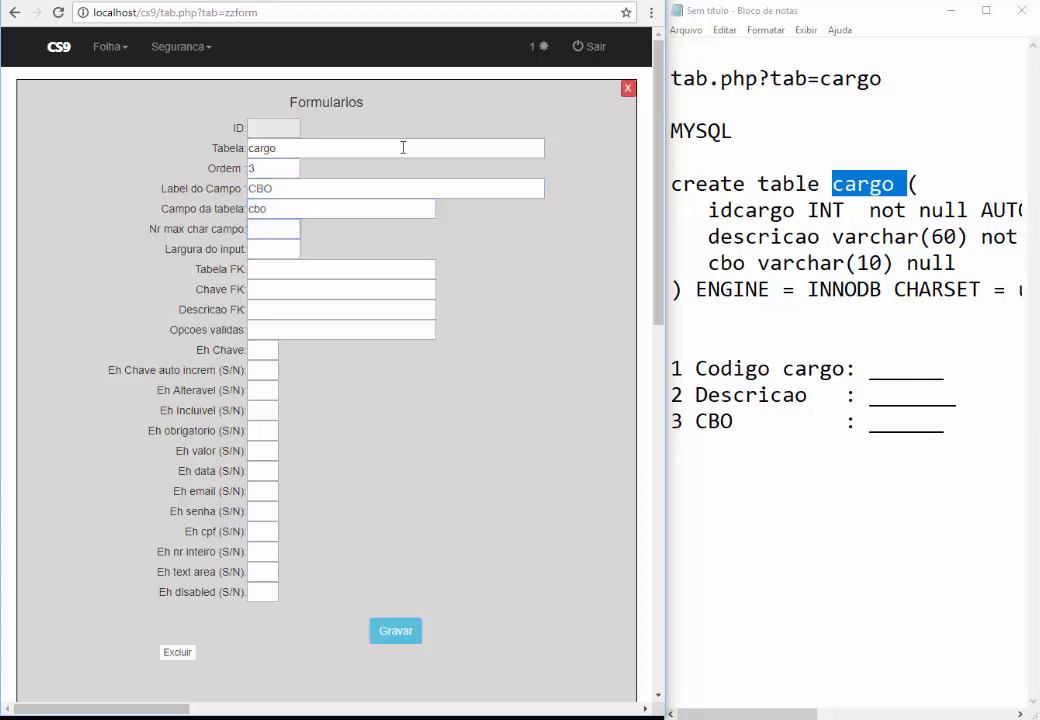
type("6")
key("Tab")
type("6")
key("Tab")
key("Tab")
key("Tab")
key("Tab")
key("Tab")
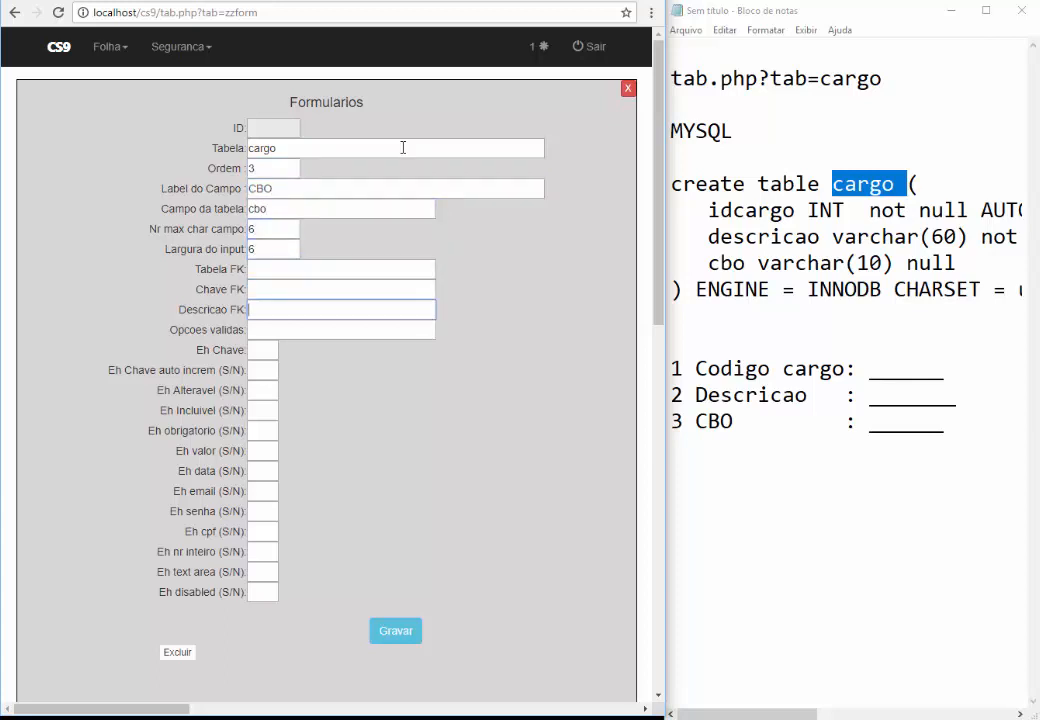
type("N")
key("Tab")
type("N")
key("Tab")
type("S")
key("Tab")
type("S")
key("Tab")
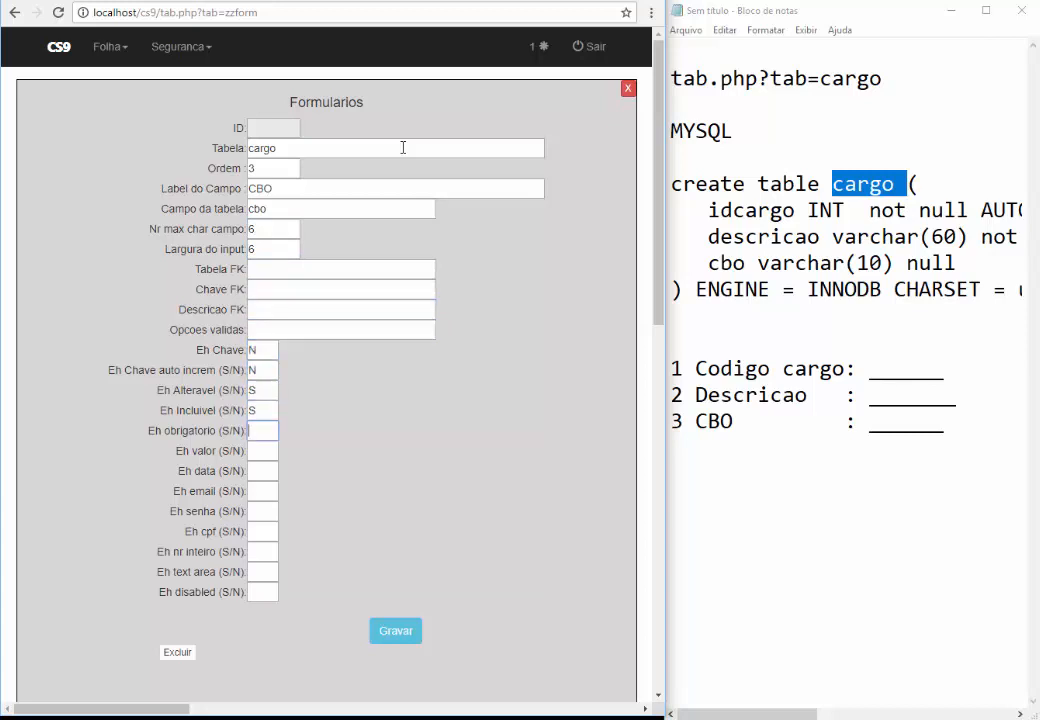
type("N\tN\tN\tN\tN\tN\tN\tN\tN")
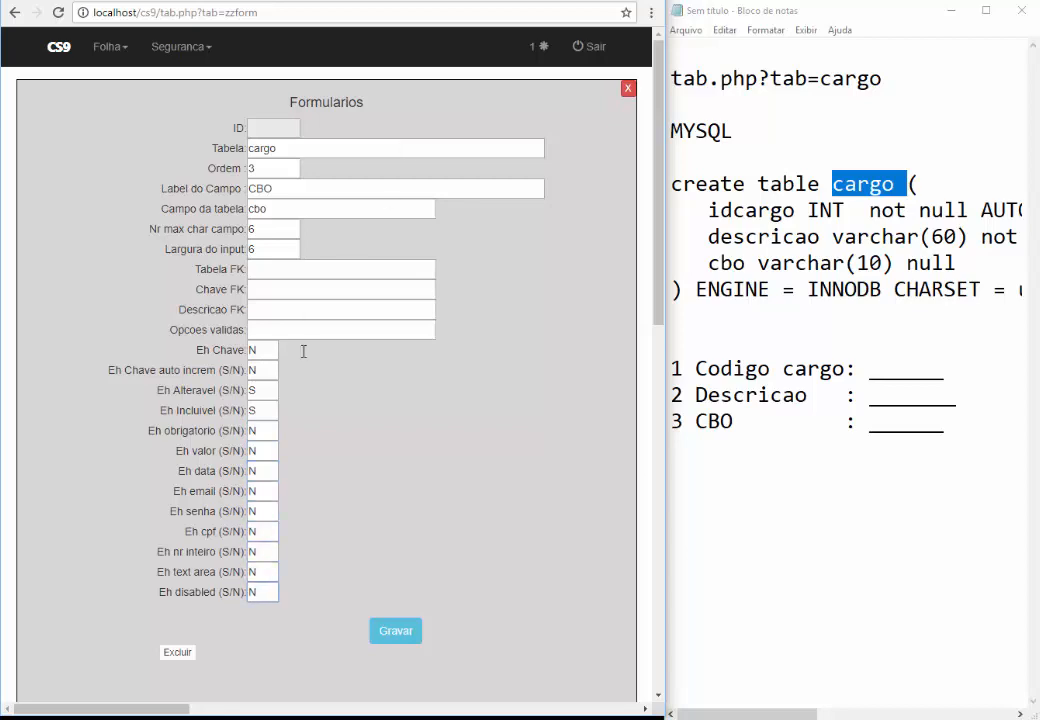
Save the CBO field, check the three CARG rows, and open Folha > Cadastro de Cargos
left_click(405, 633)
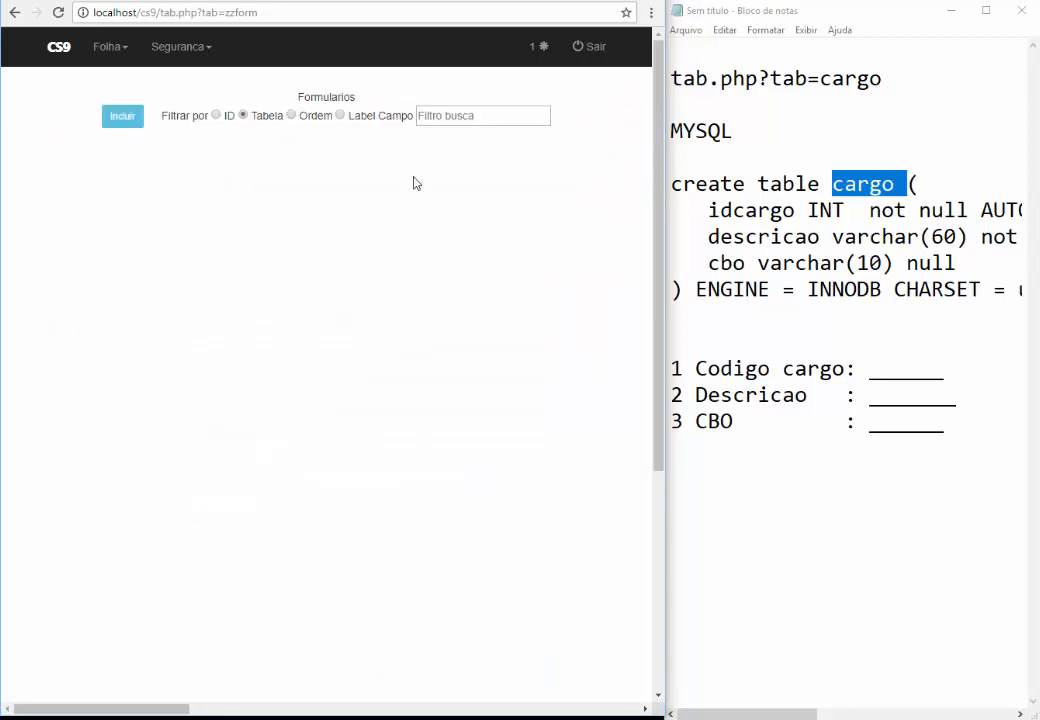
left_click(420, 116)
type("CAR")
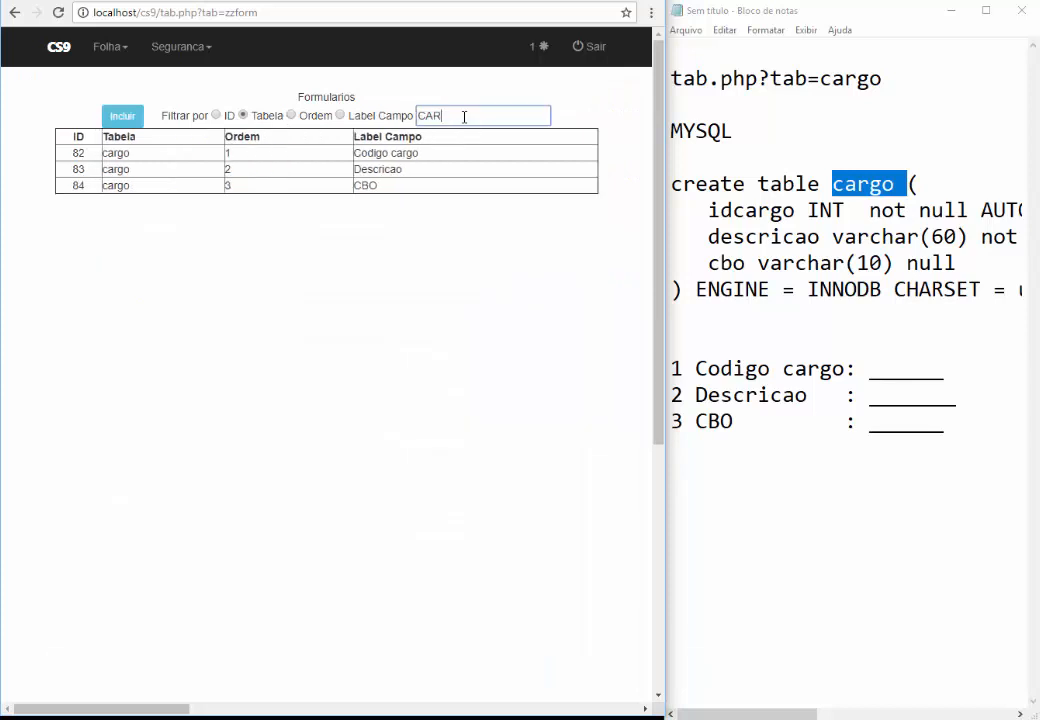
type("G")
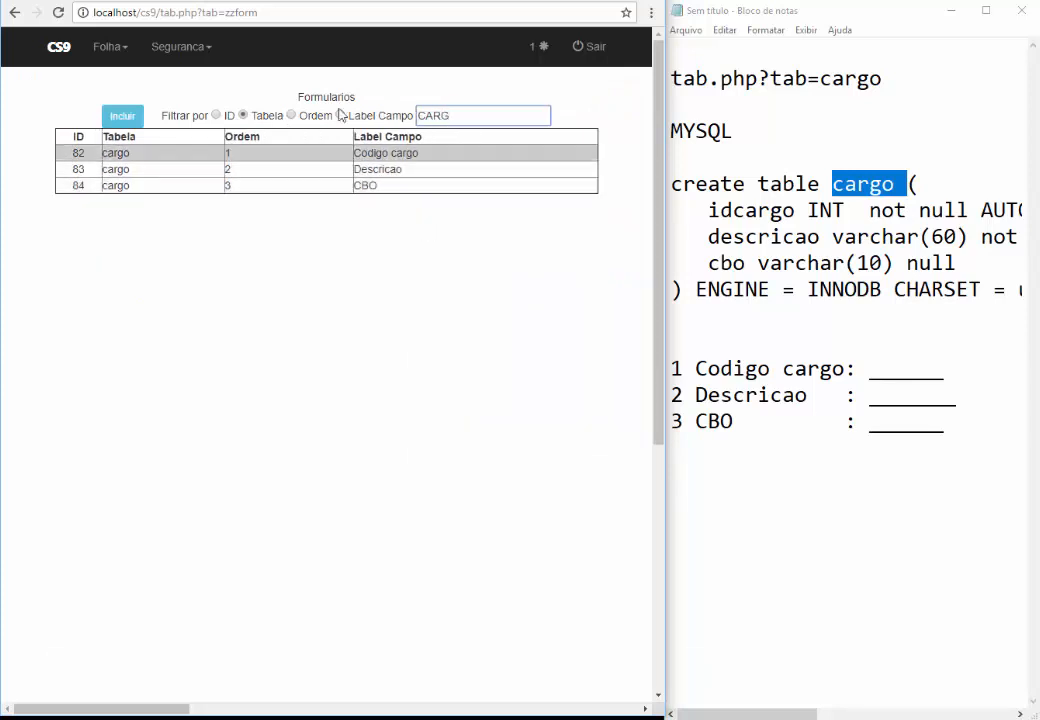
left_click(106, 52)
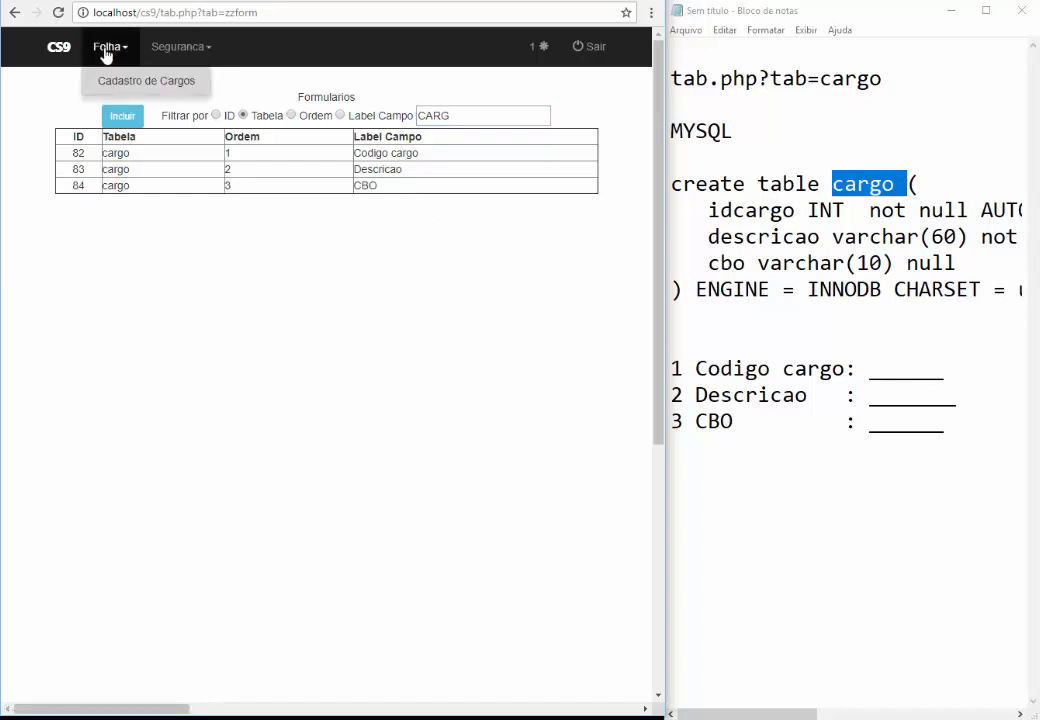
left_click(103, 88)
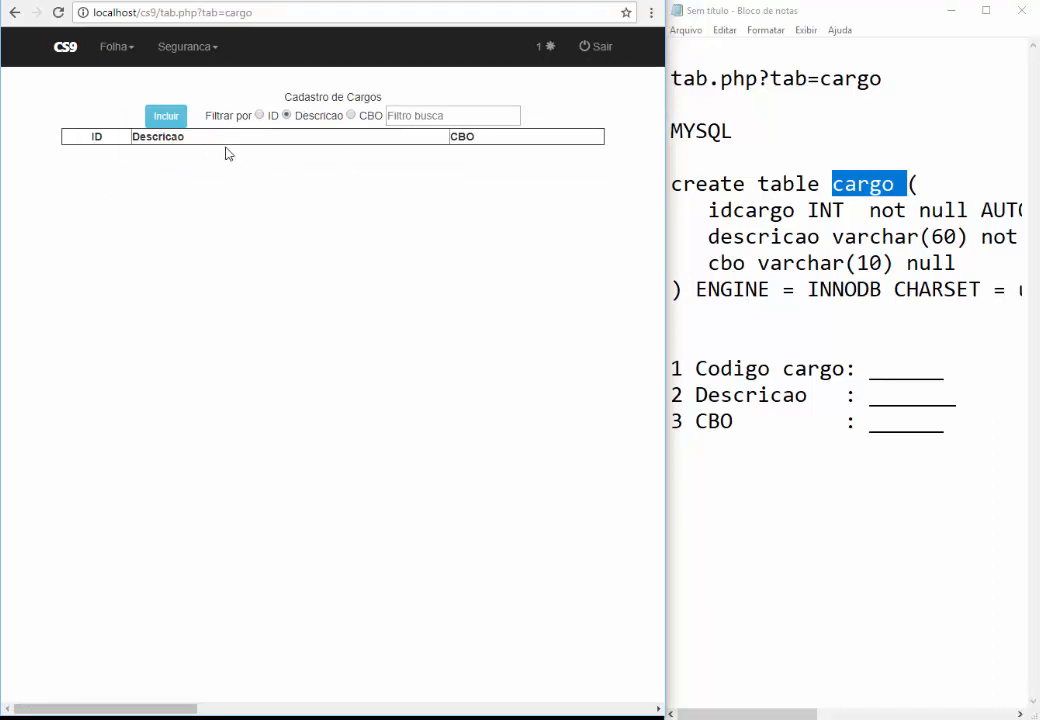
Add the cargo PRESIDENTE with CBO 12345
left_click(164, 118)
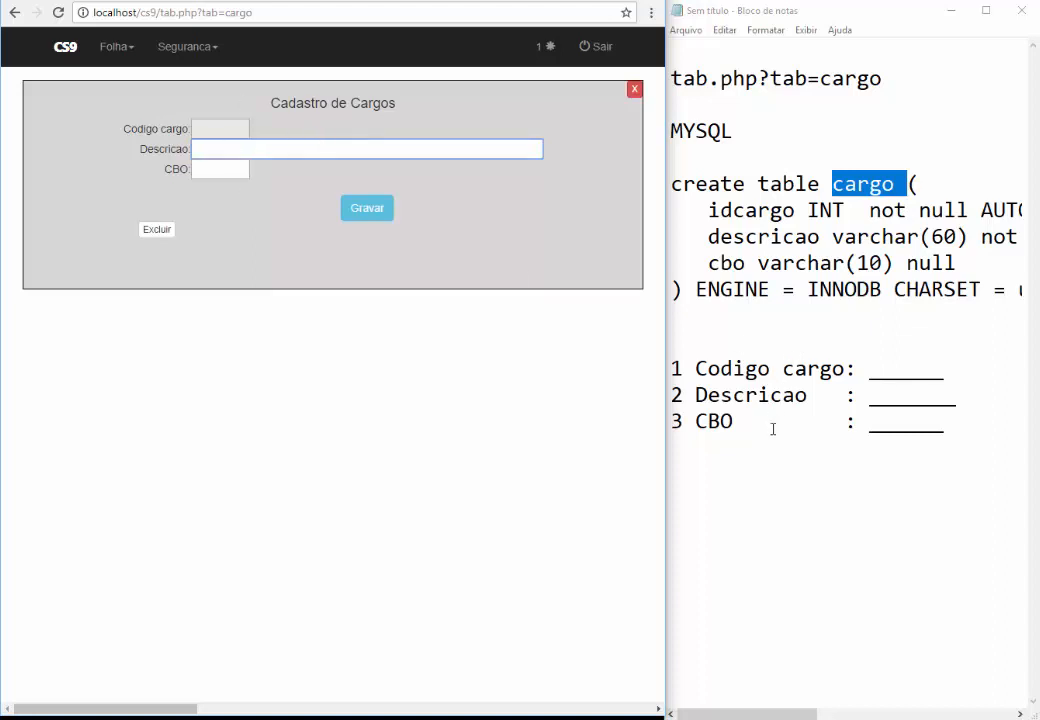
left_click_drag(947, 432, 651, 360)
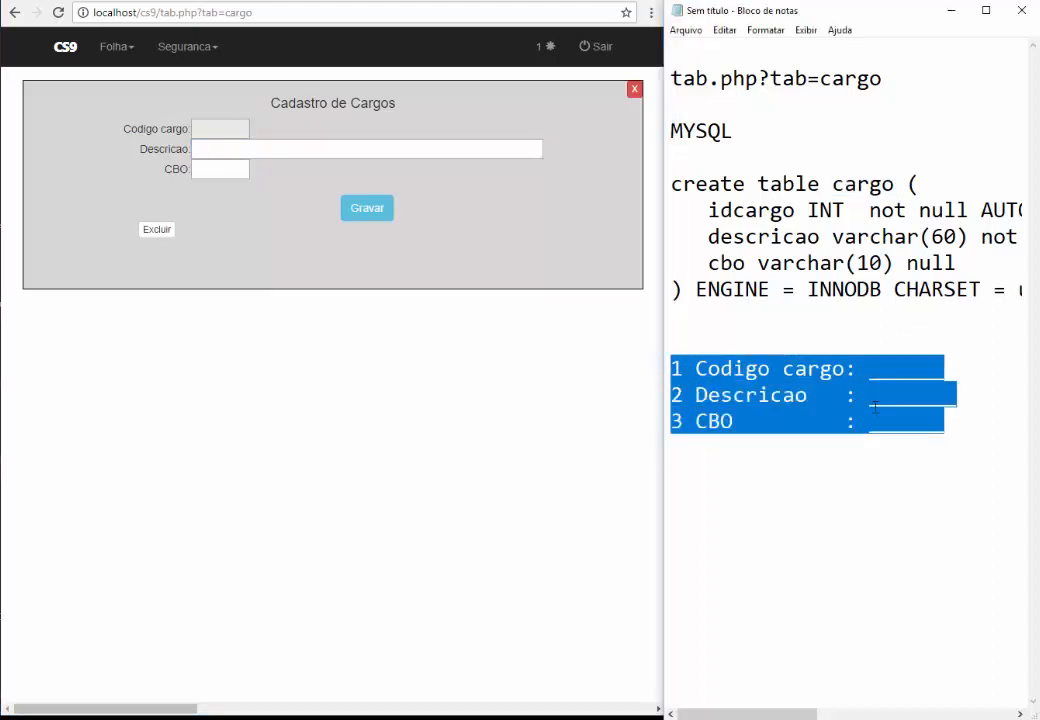
left_click(236, 148)
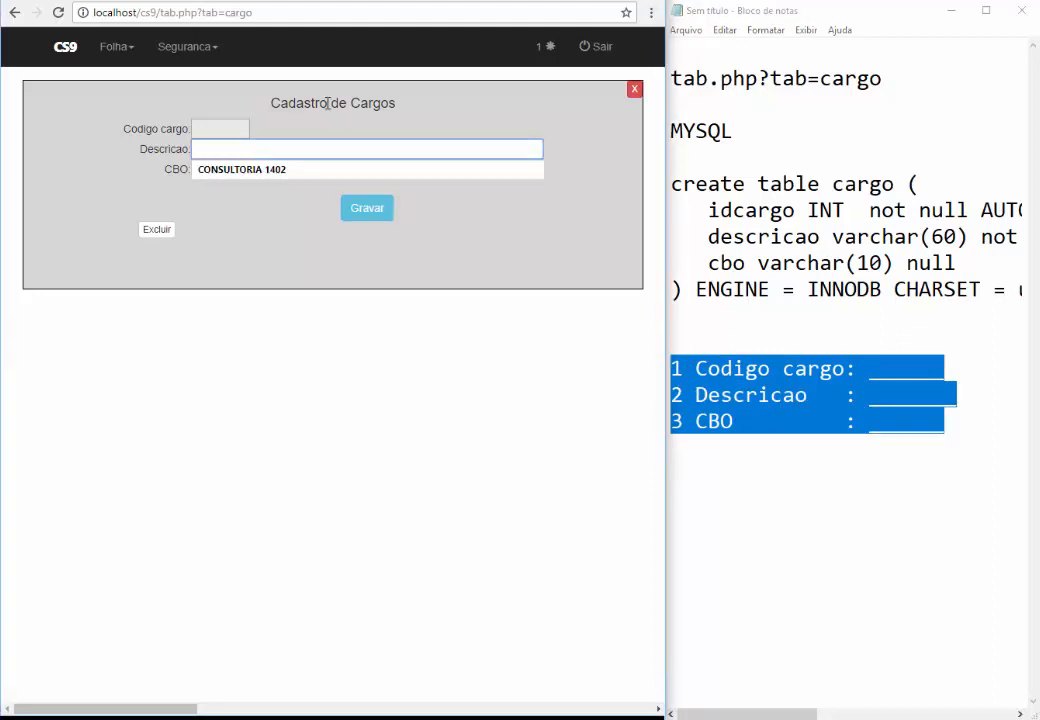
type("GERE")
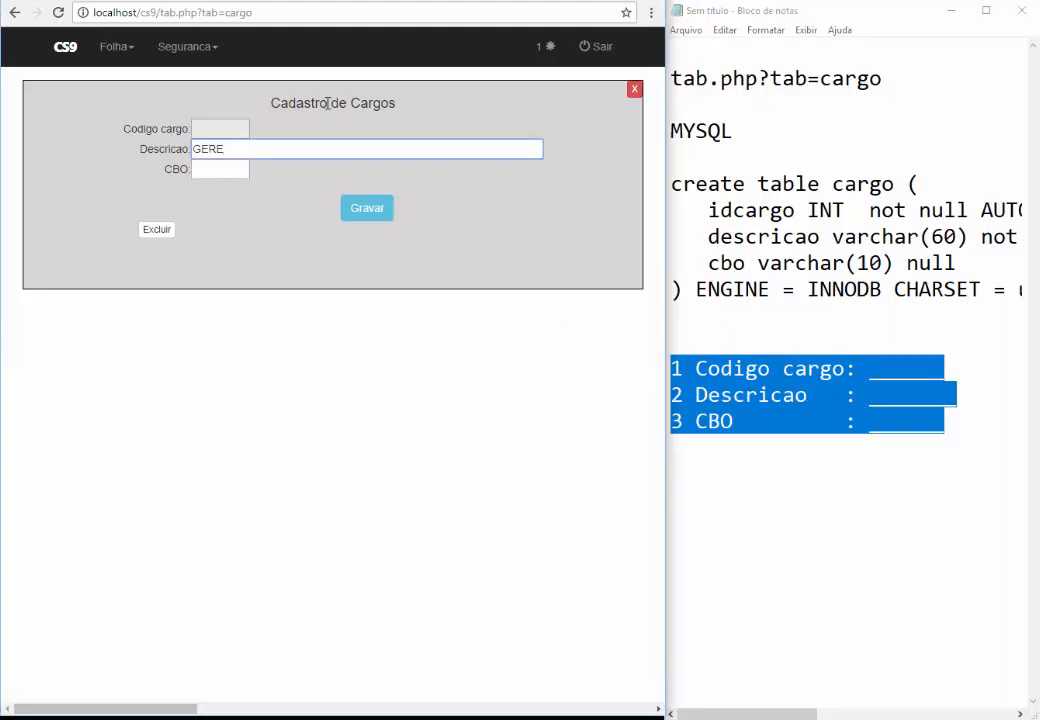
type("NTE")
key("ctrl+a")
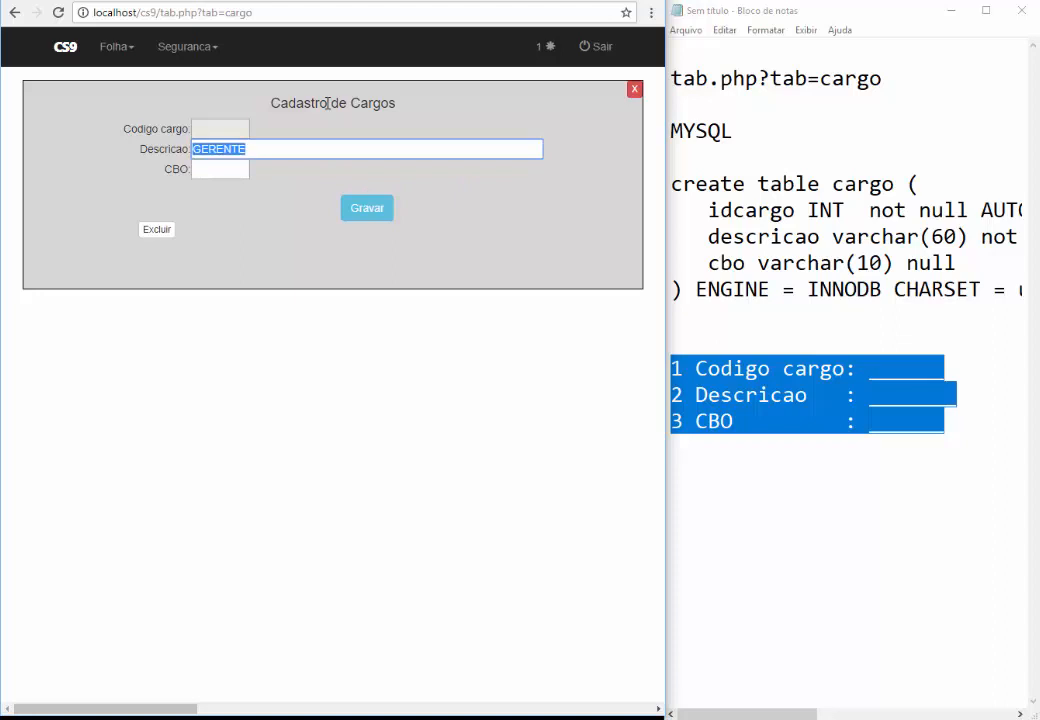
type("PRESIDENTE")
key("Tab")
type("12345")
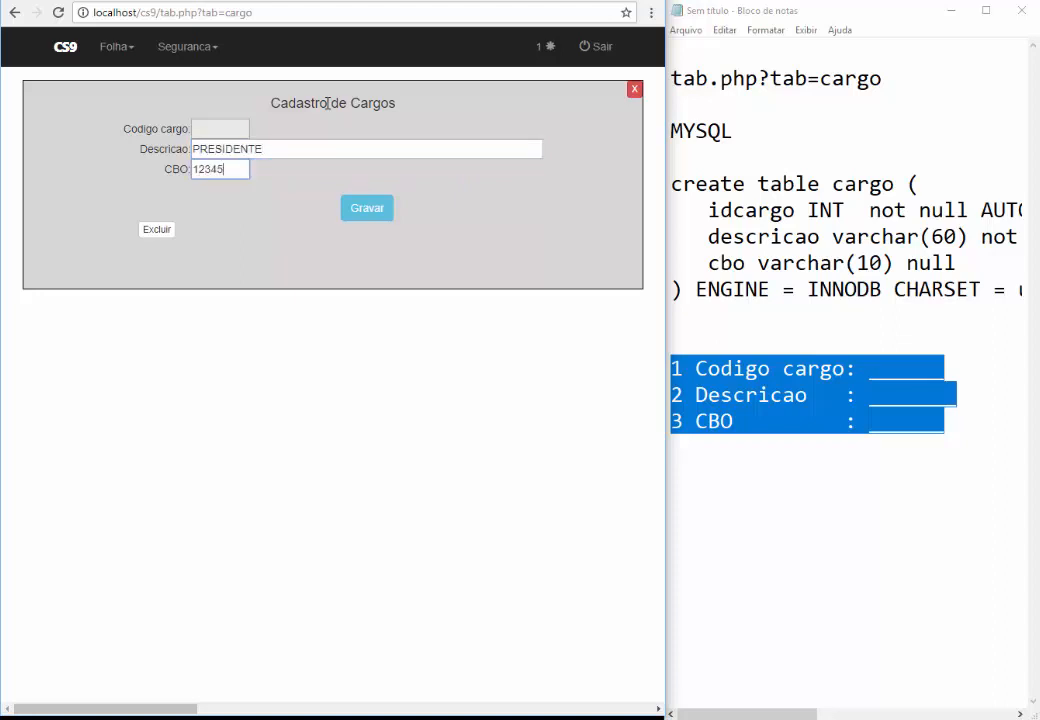
left_click(352, 209)
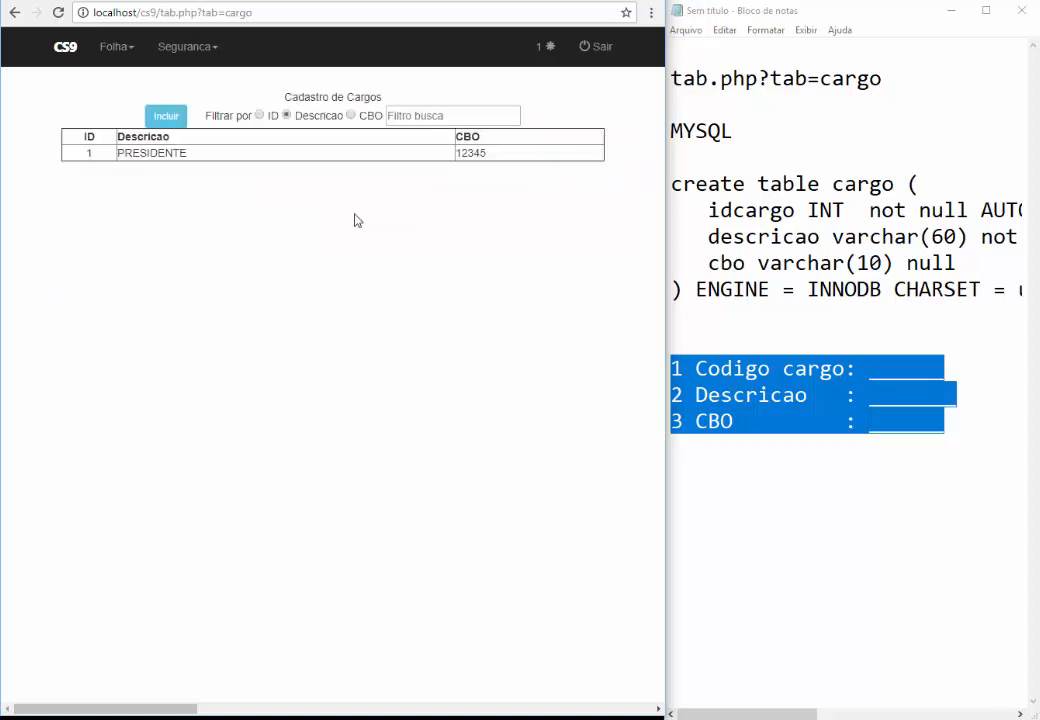
Add the cargo DIRETOR EXECUTIVO with CBO 65123
left_click(168, 119)
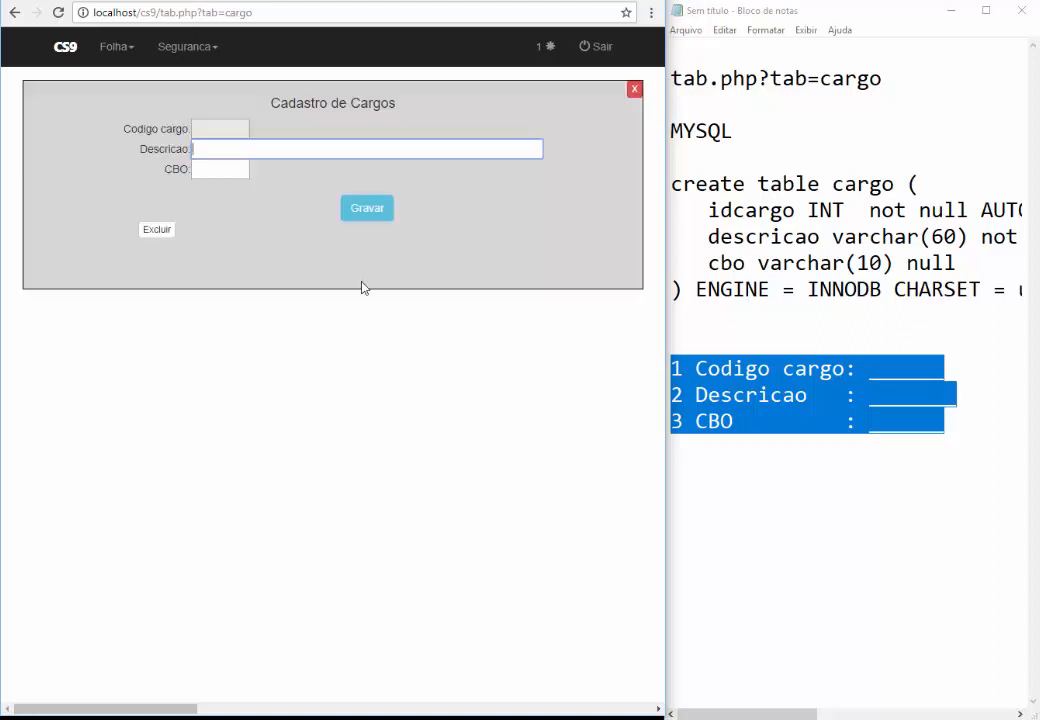
type("DIRETOR EXECUTIVO")
key("Tab")
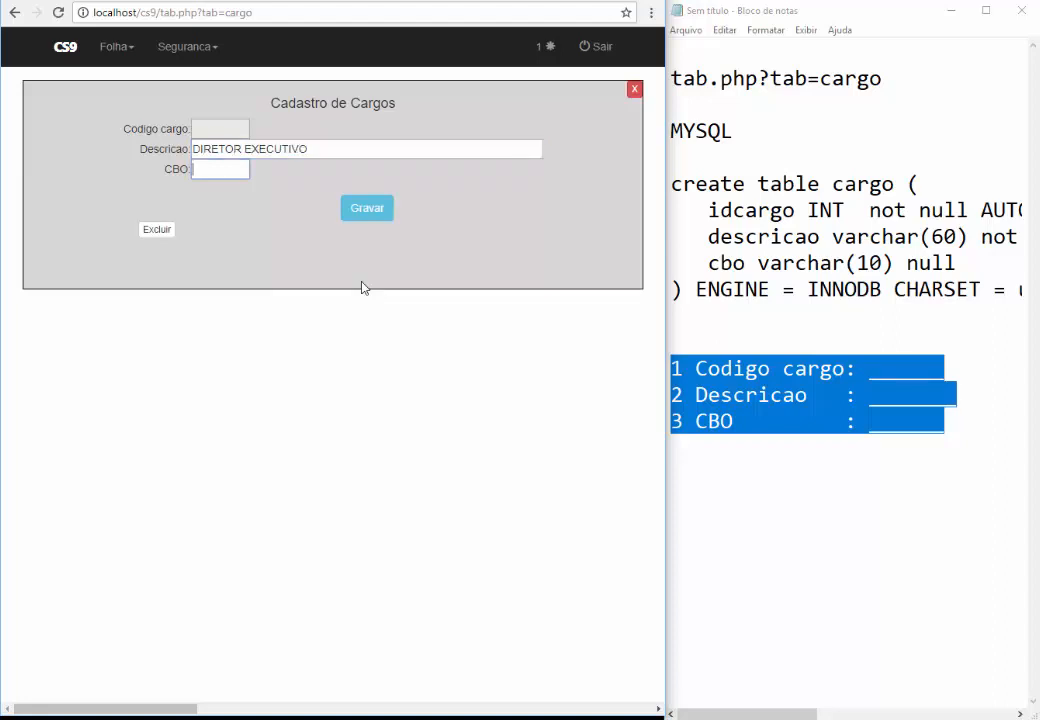
type("65123")
left_click(366, 212)
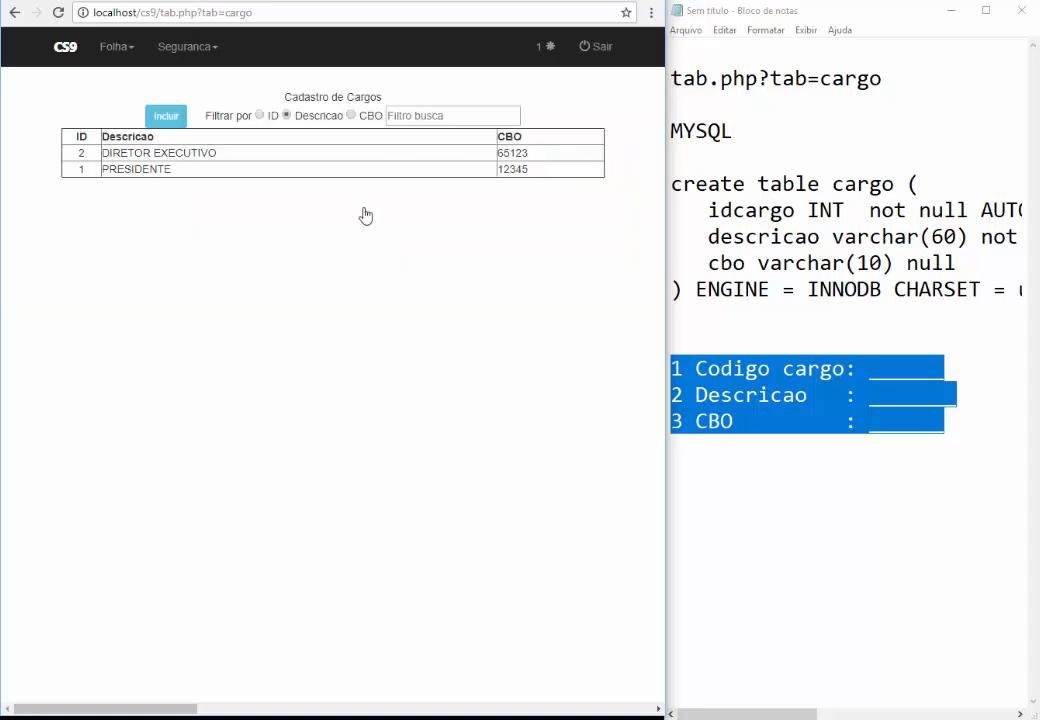
Add the cargo GERENTE with CBO 44123
left_click(164, 117)
type("GERENTE")
key("Tab")
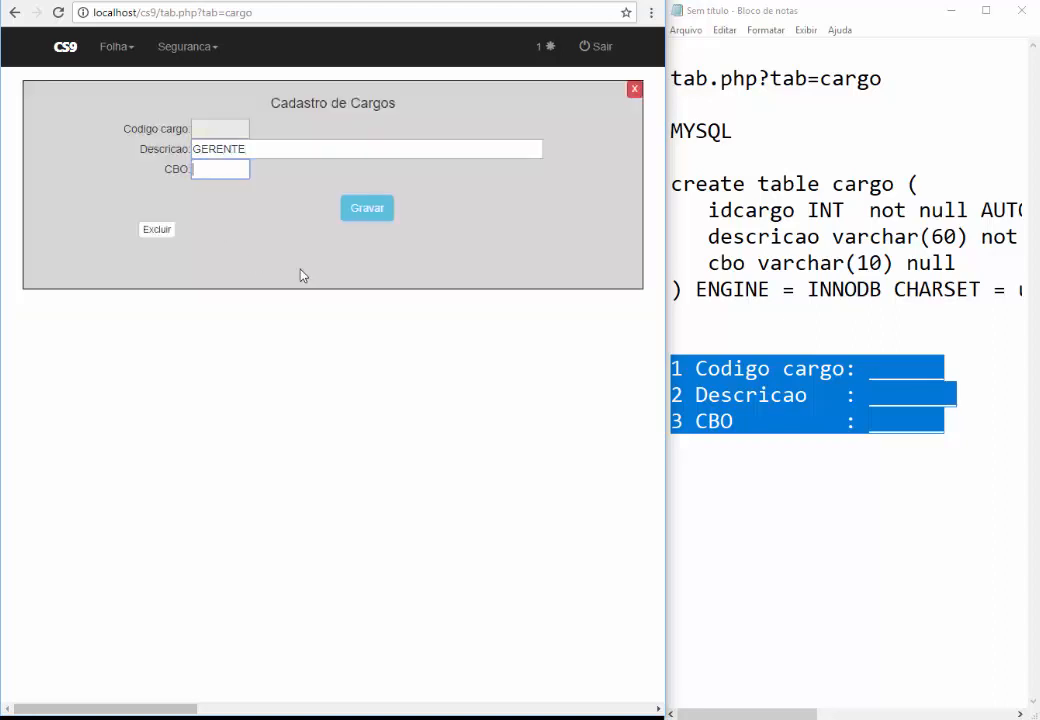
type("65123")
key("ctrl+a")
type("44123")
left_click(345, 215)
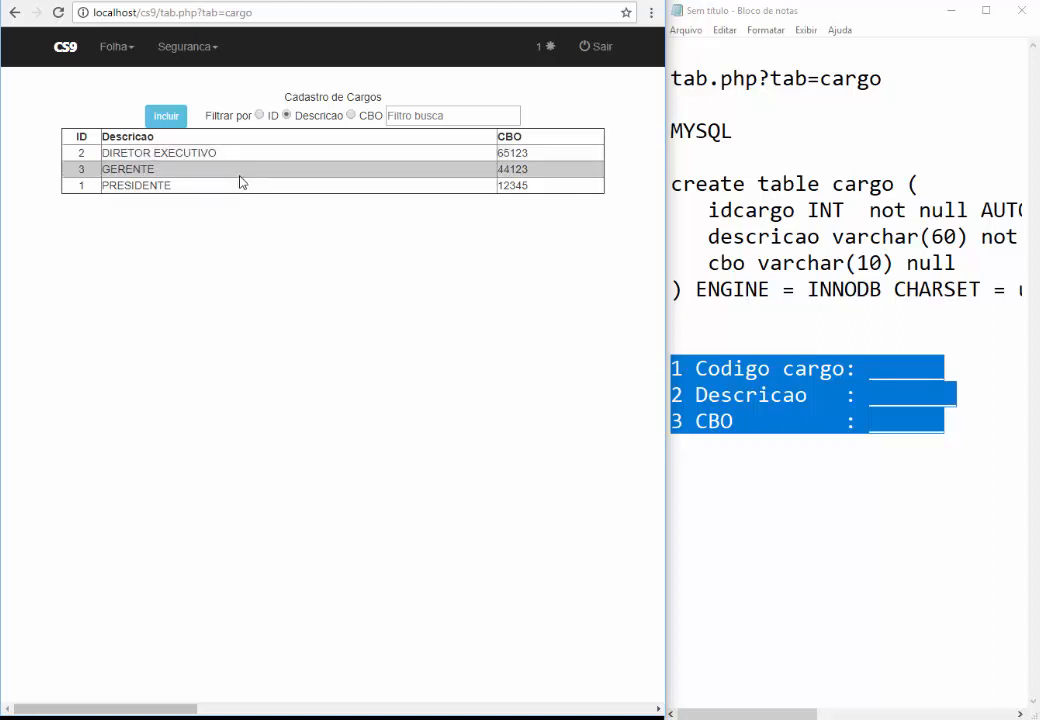
left_click(116, 47)
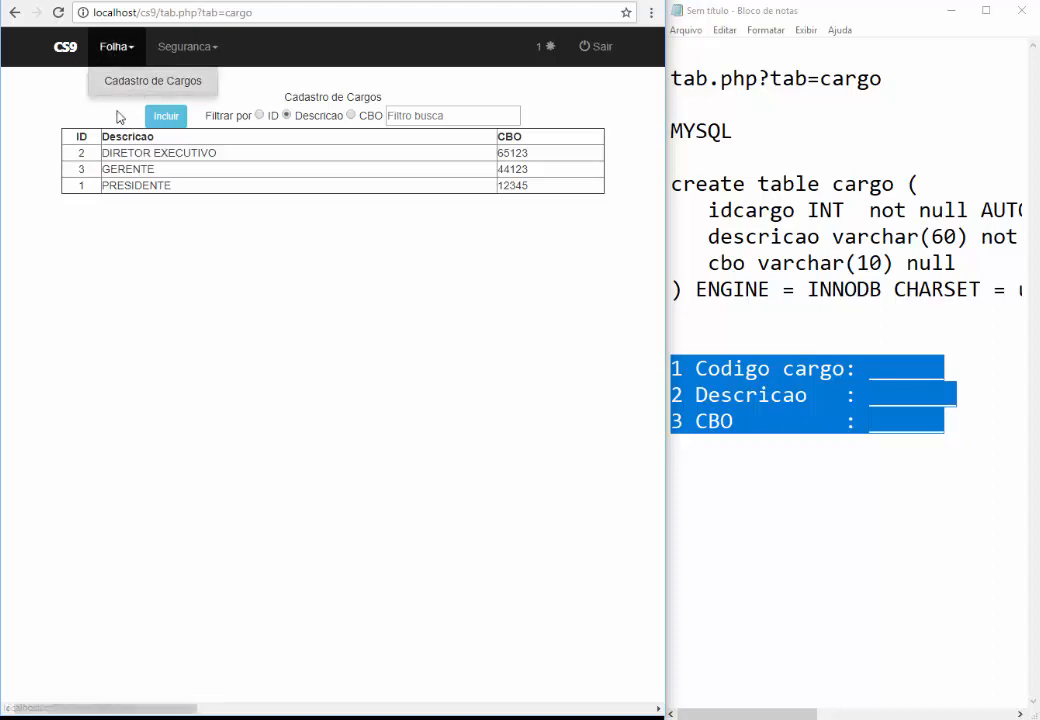
left_click(116, 114)
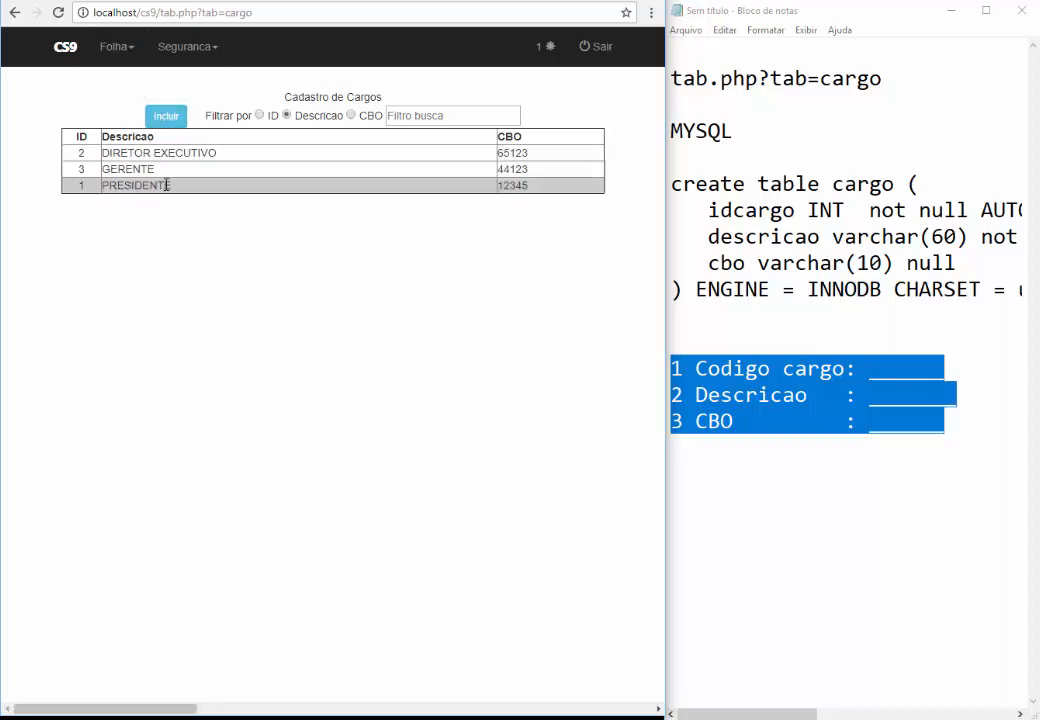
Run SELECT * FROM cargo in phpMyAdmin to confirm the three positions, then return to CS9
left_click(55, 3)
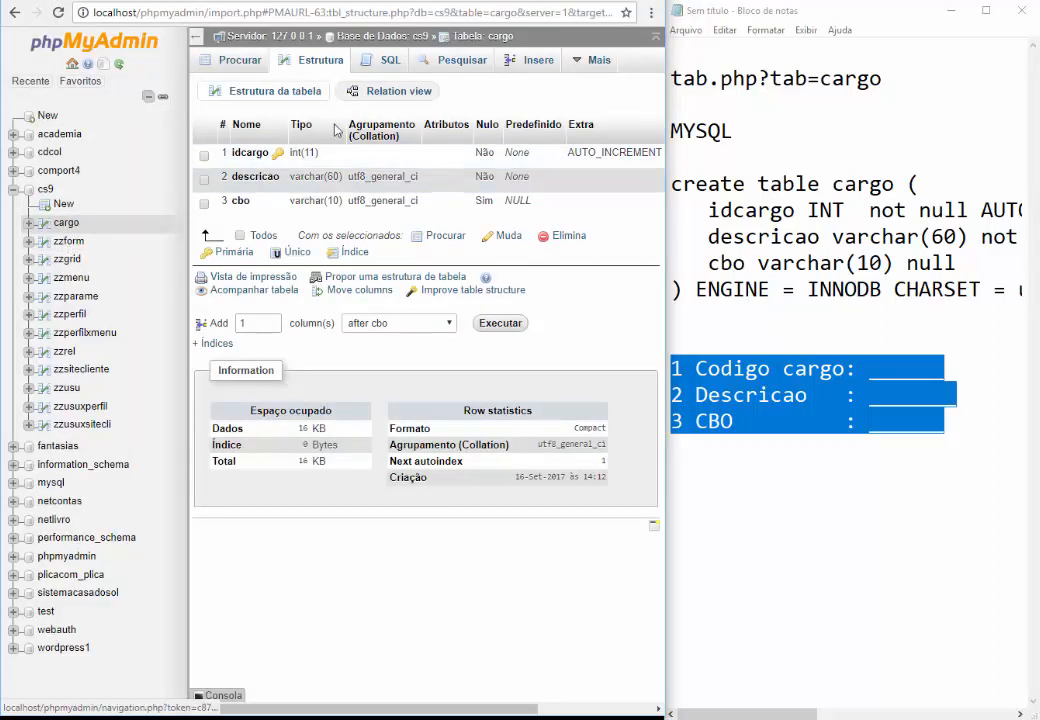
left_click(390, 62)
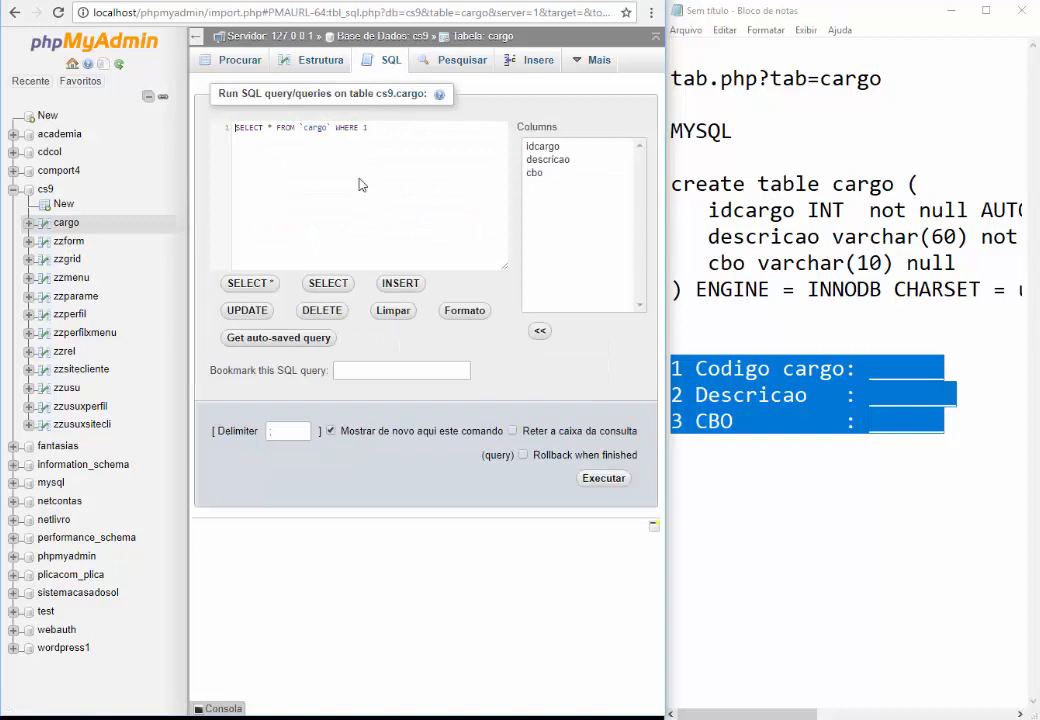
key("ctrl+a")
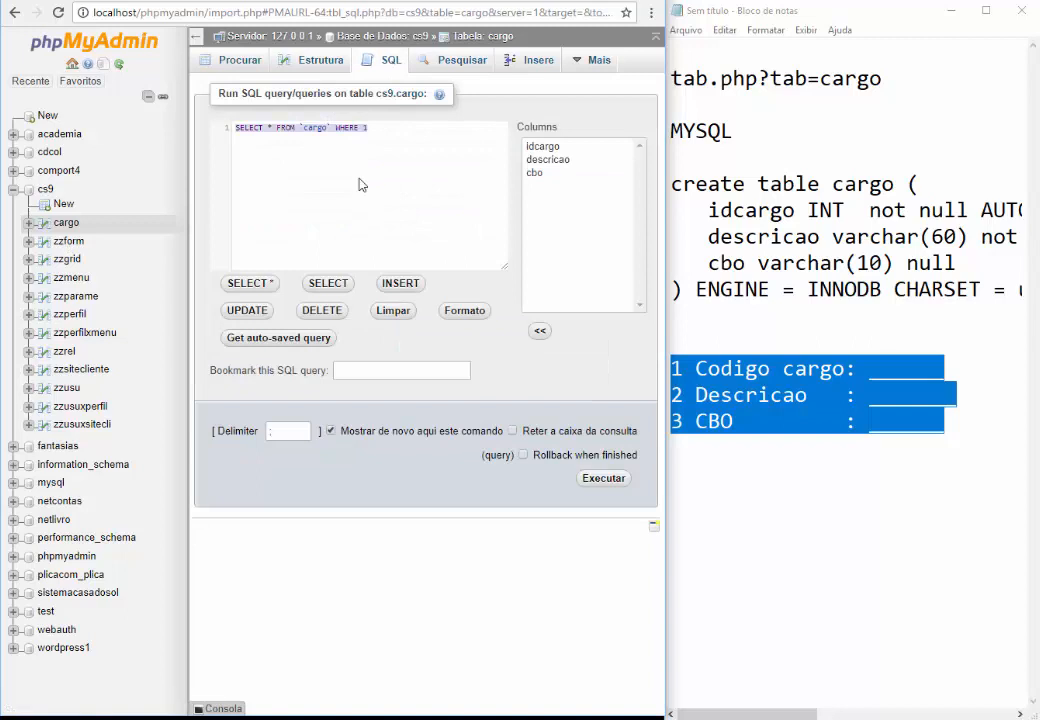
type("SELECT * FROM ")
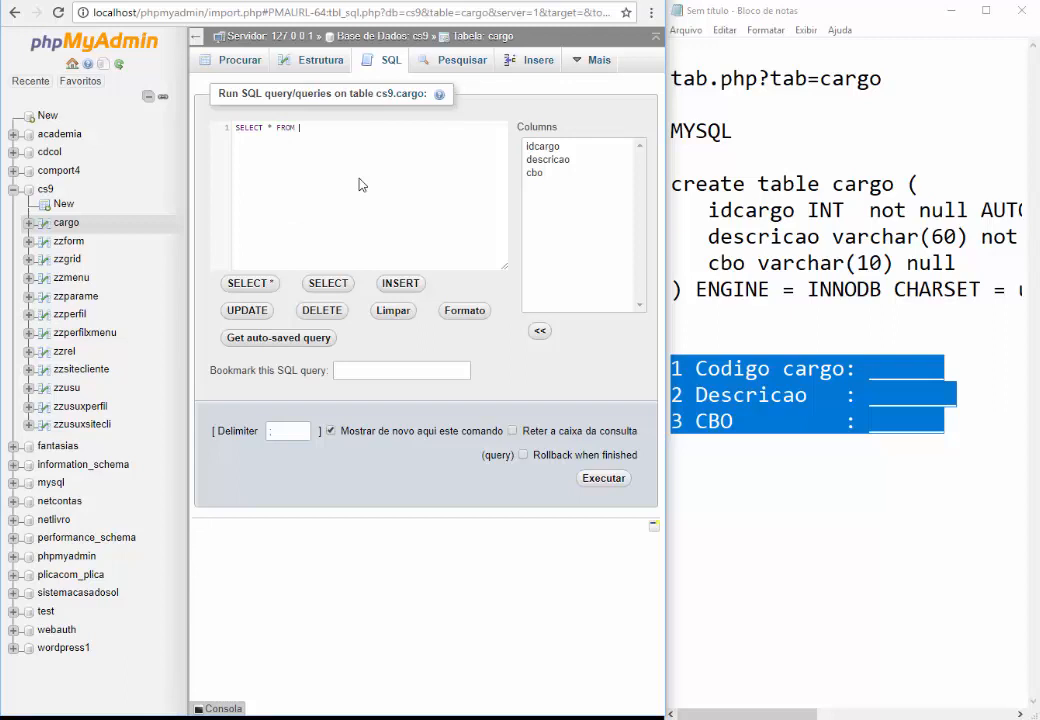
type("CARr")
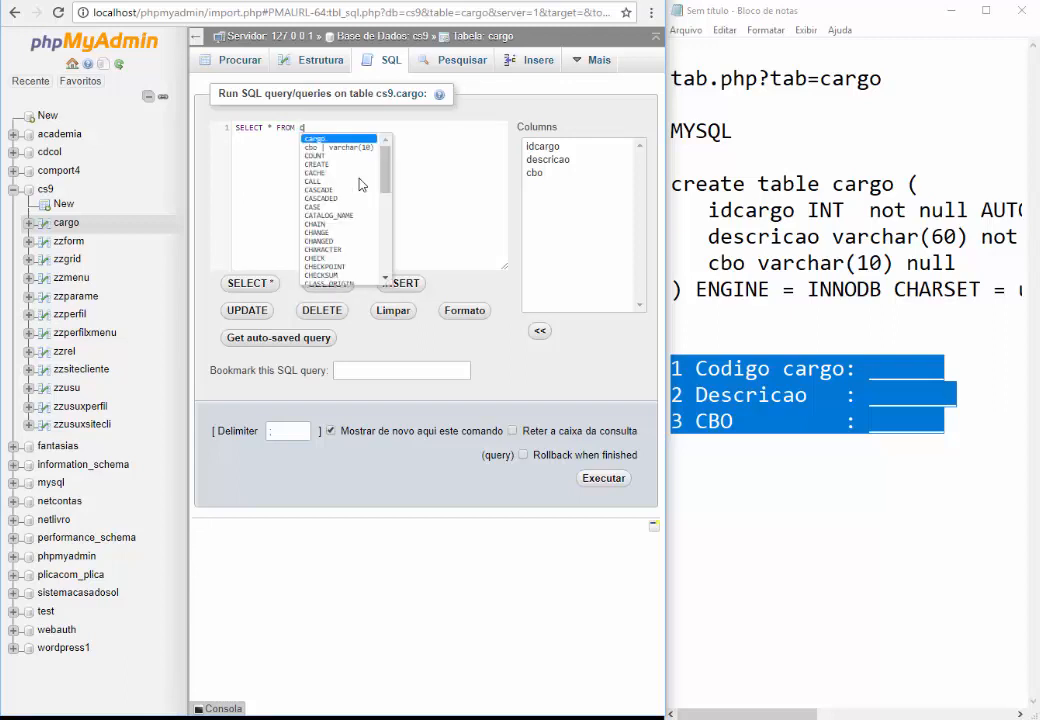
type("go;")
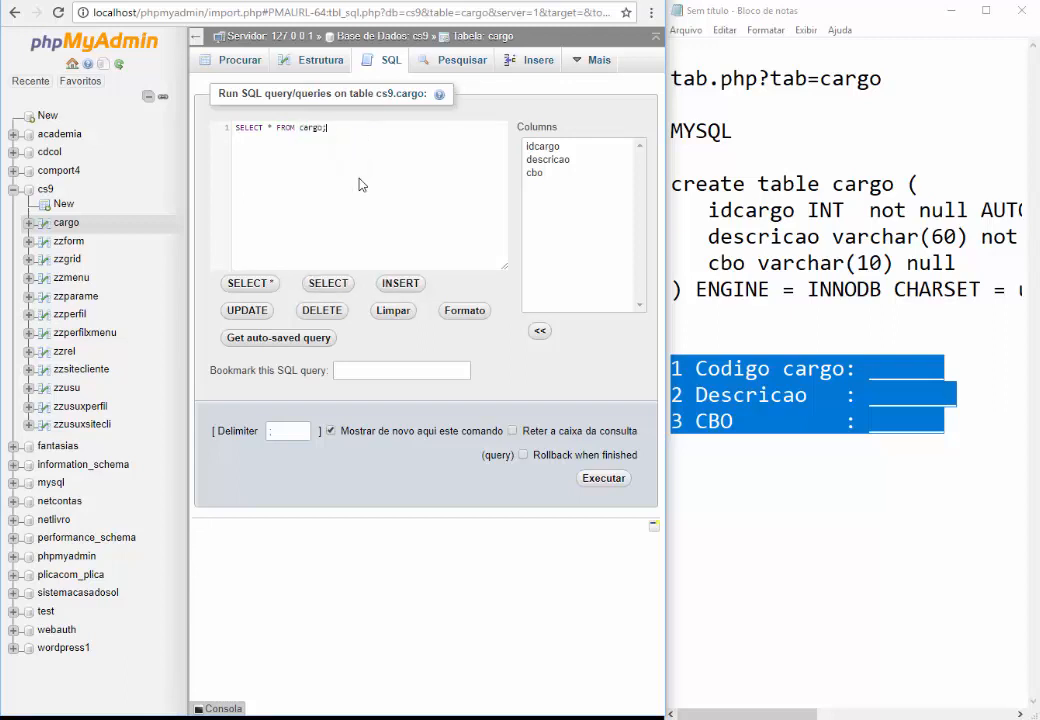
key("ctrl+plus")
key("ctrl+plus")
key("ctrl+plus")
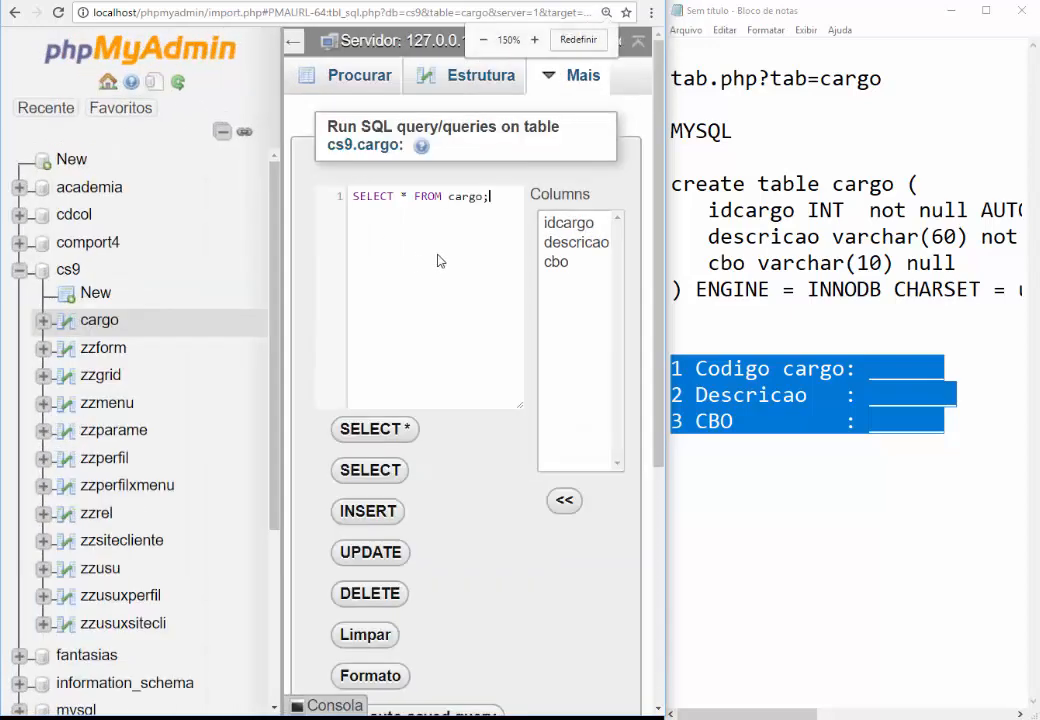
key("ctrl+0")
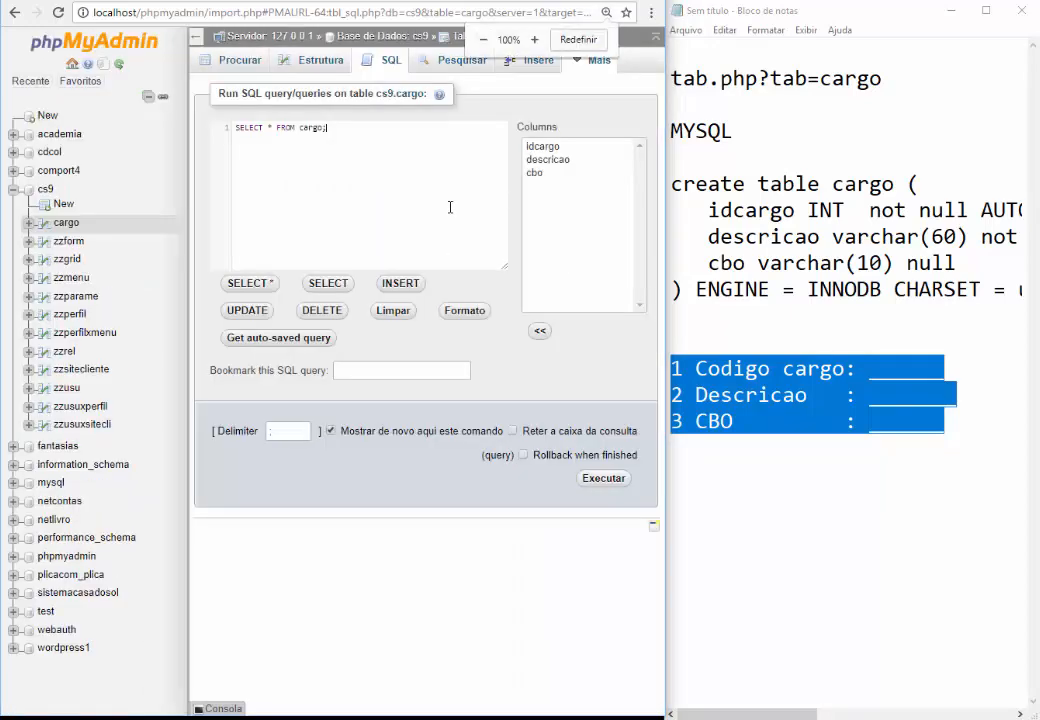
left_click(604, 479)
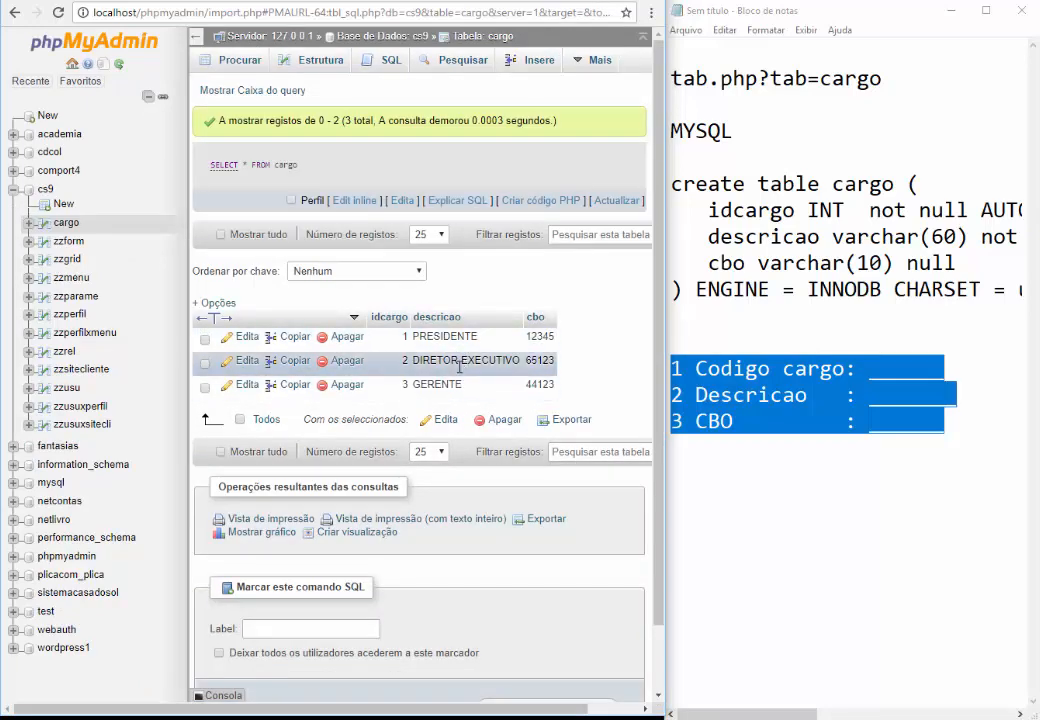
left_click(122, 1)
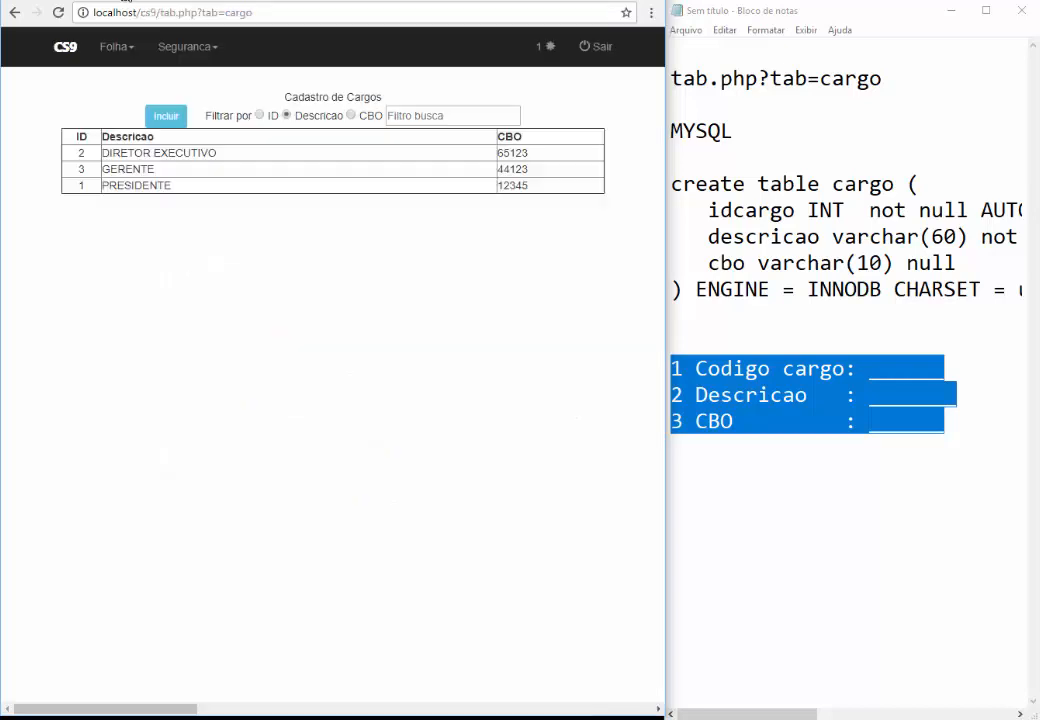
Add ANALISTA CONTABIL as a new cargo without a CBO and save it
left_click(166, 117)
type("ANA")
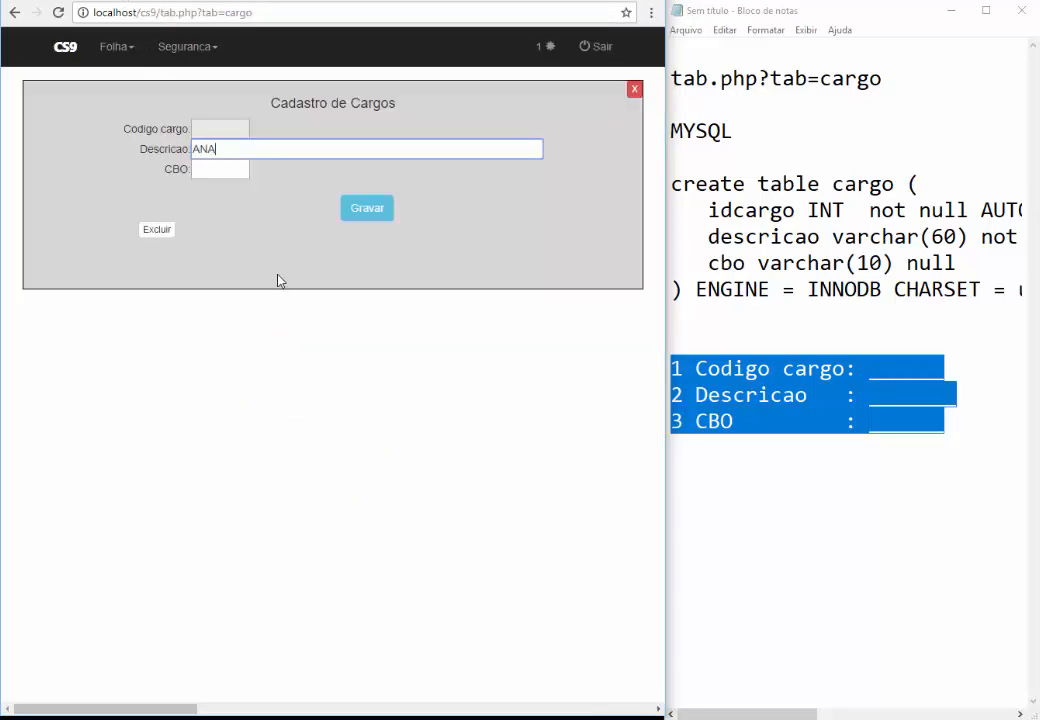
type("LISTA CONTABIL")
left_click(350, 209)
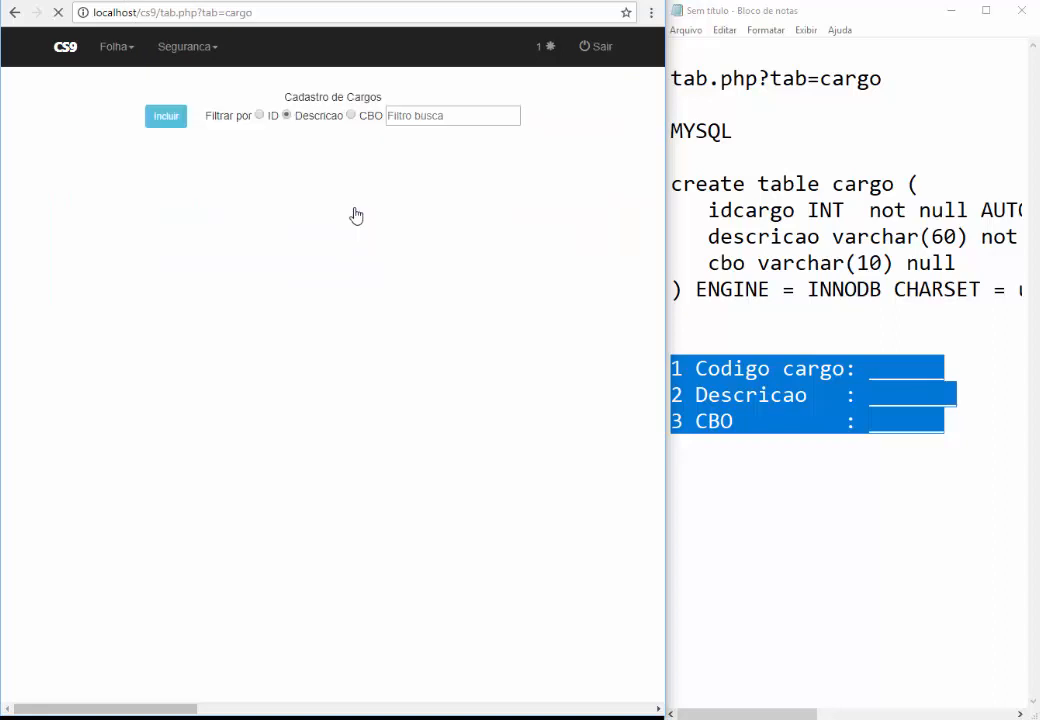
left_click(234, 158)
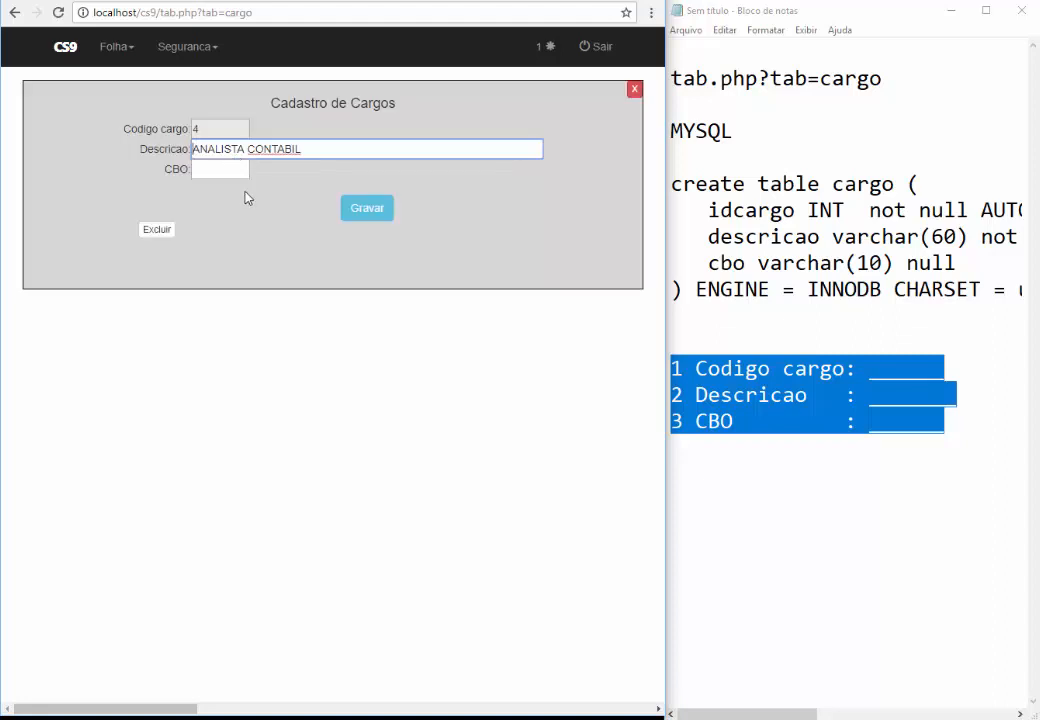
left_click(174, 171)
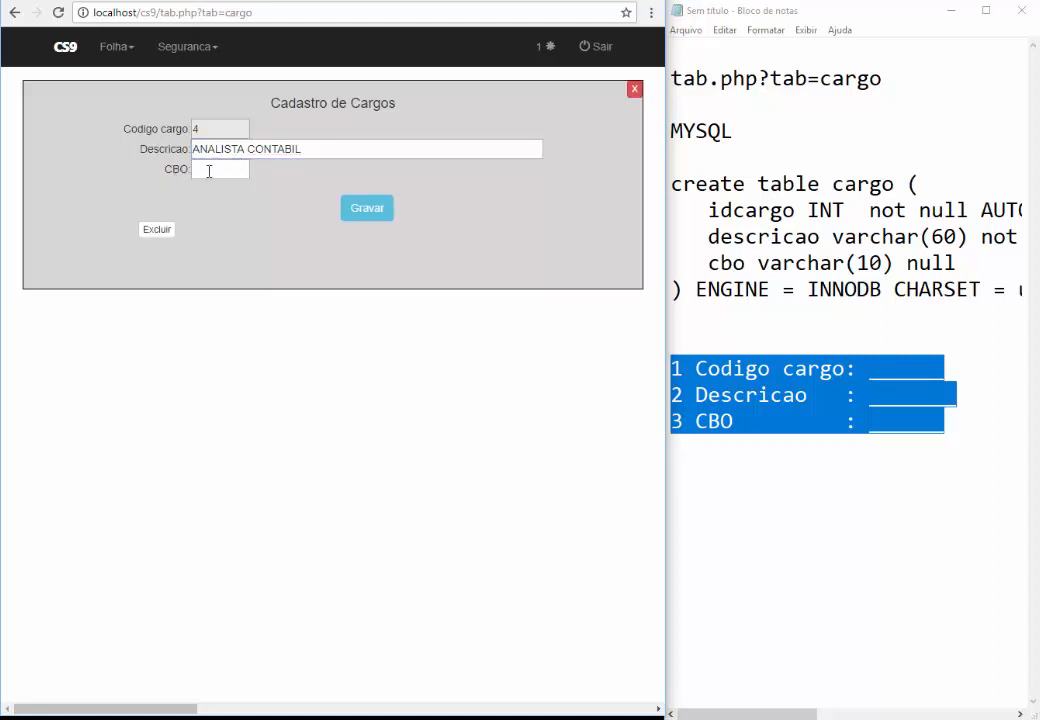
left_click(365, 210)
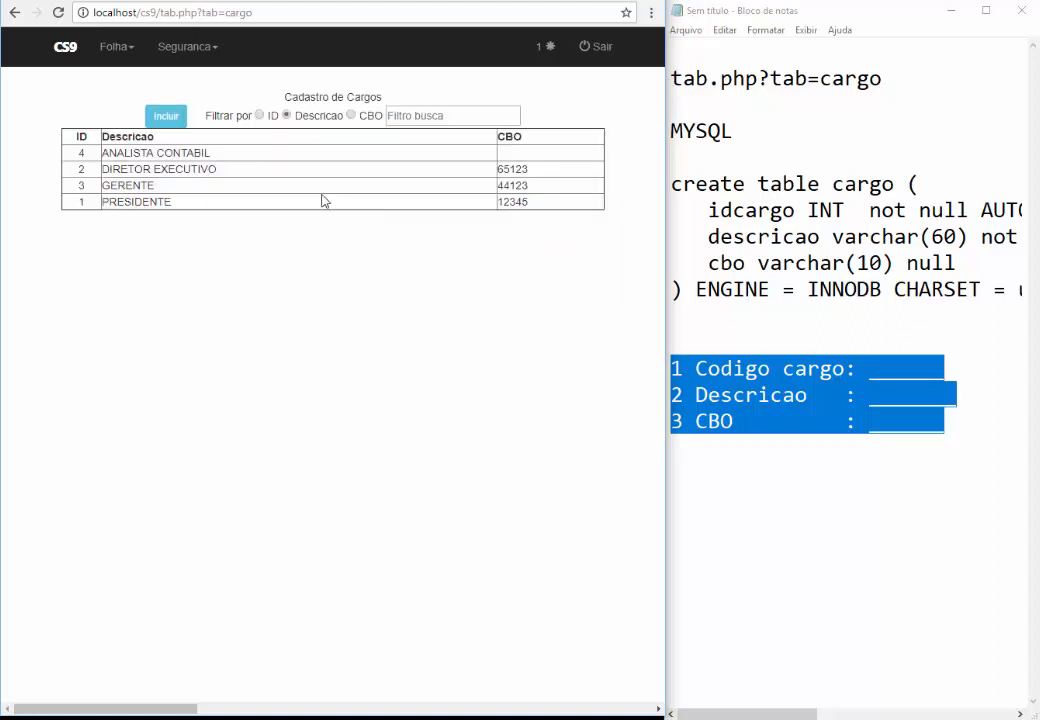
Try saving a new cargo with only a CBO code, triggering the campo obrigatorio warning
left_click(167, 119)
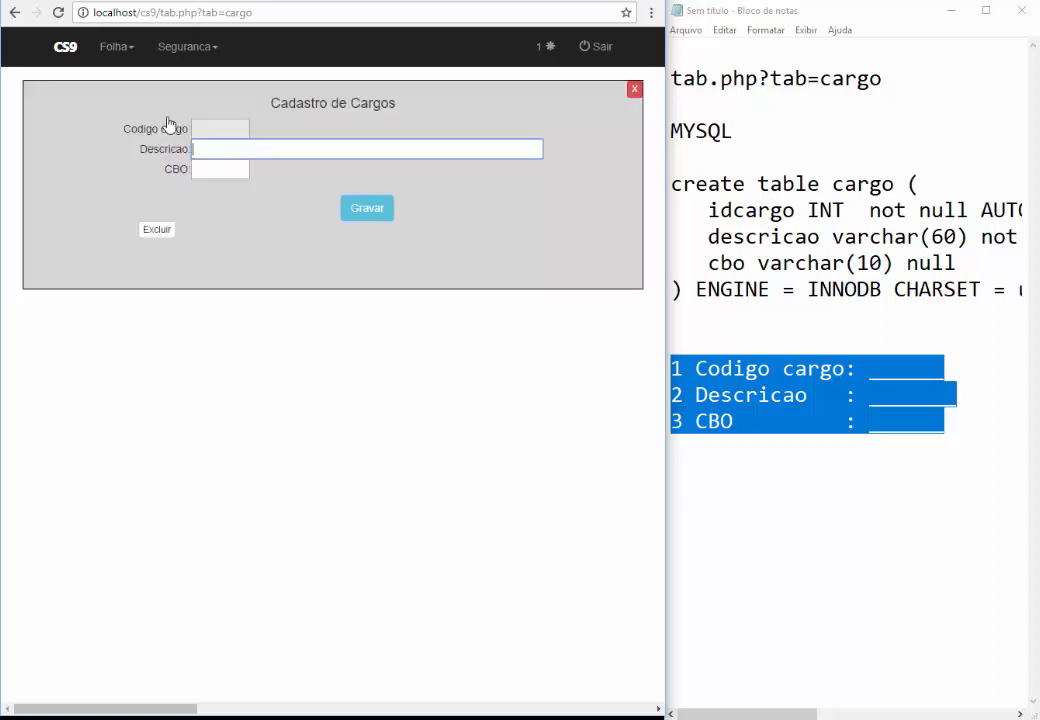
left_click(206, 173)
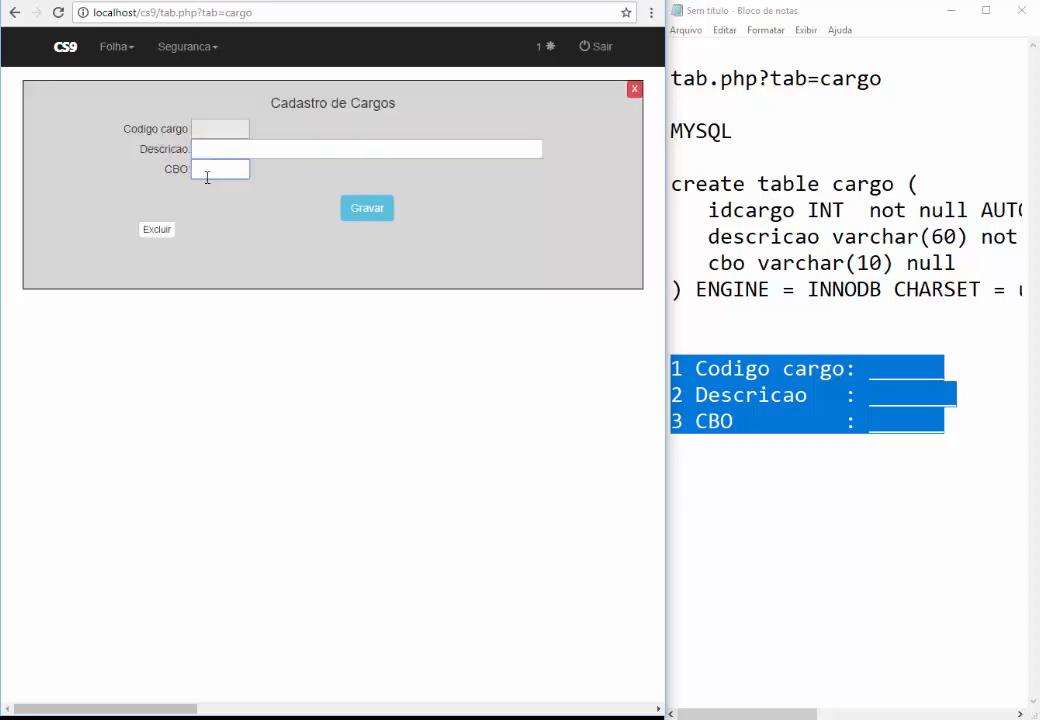
type("662")
left_click(372, 219)
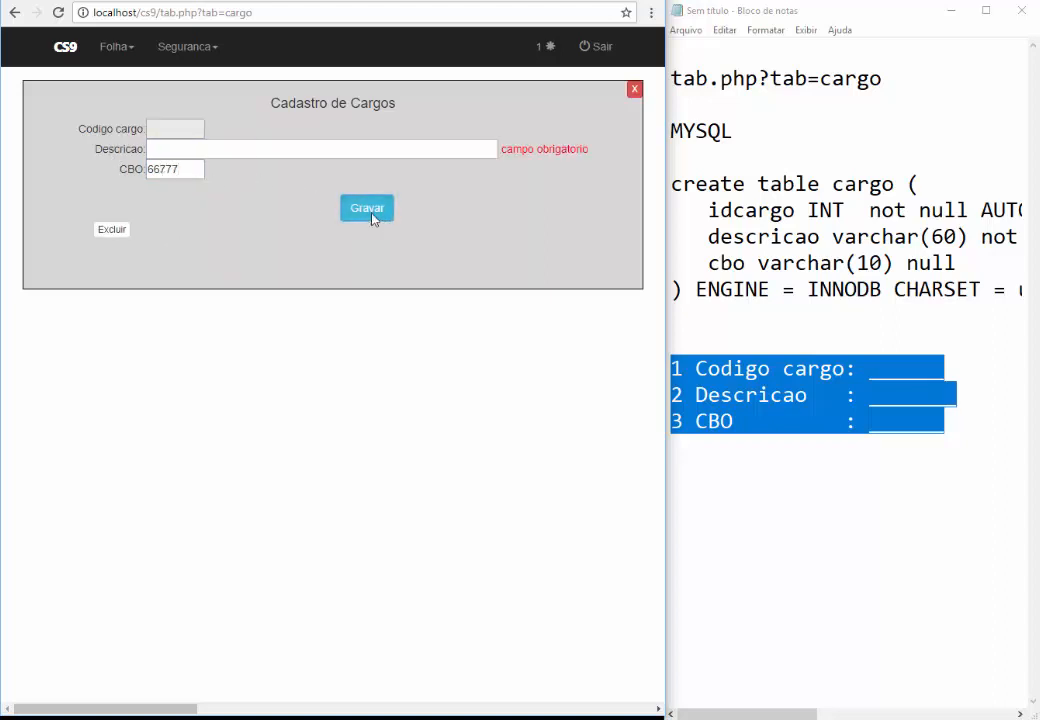
left_click_drag(504, 148, 582, 149)
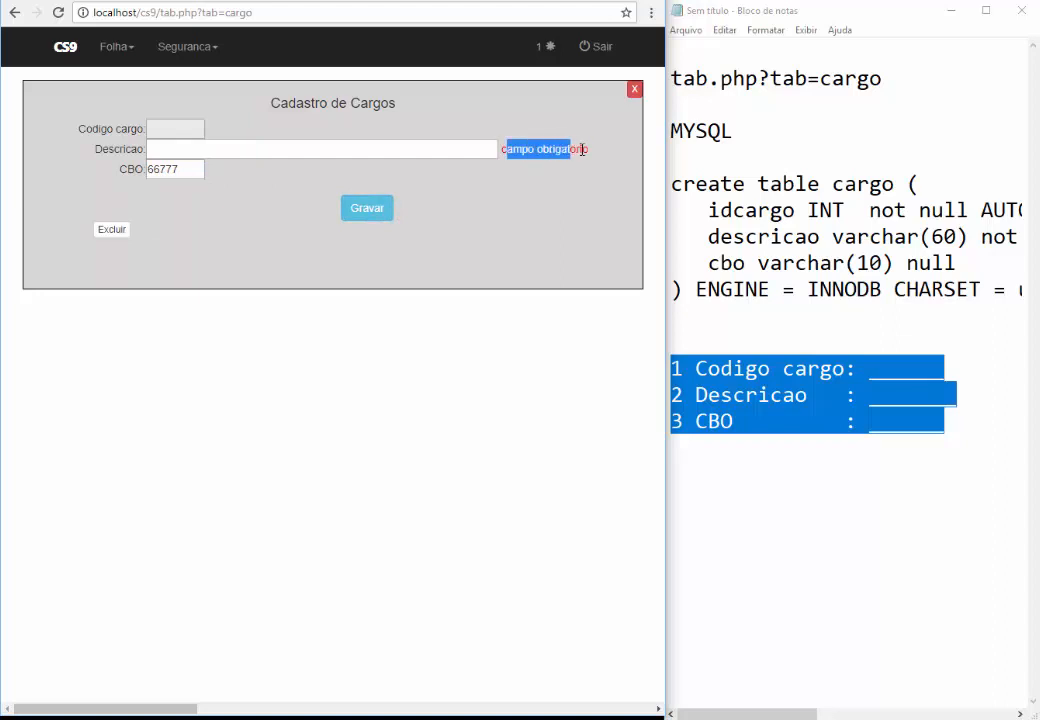
left_click(537, 178)
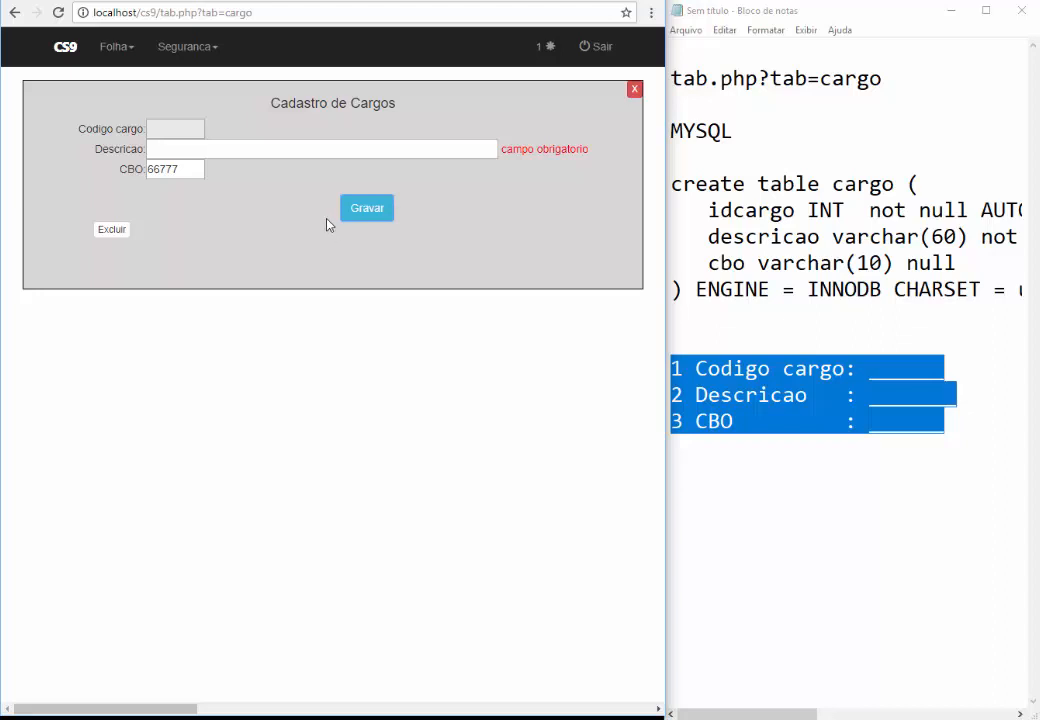
left_click(190, 60)
Filter Formularios by CAR, check record 83's Eh obrigatorio flag, then return to Cadastro de Cargos
left_click(190, 83)
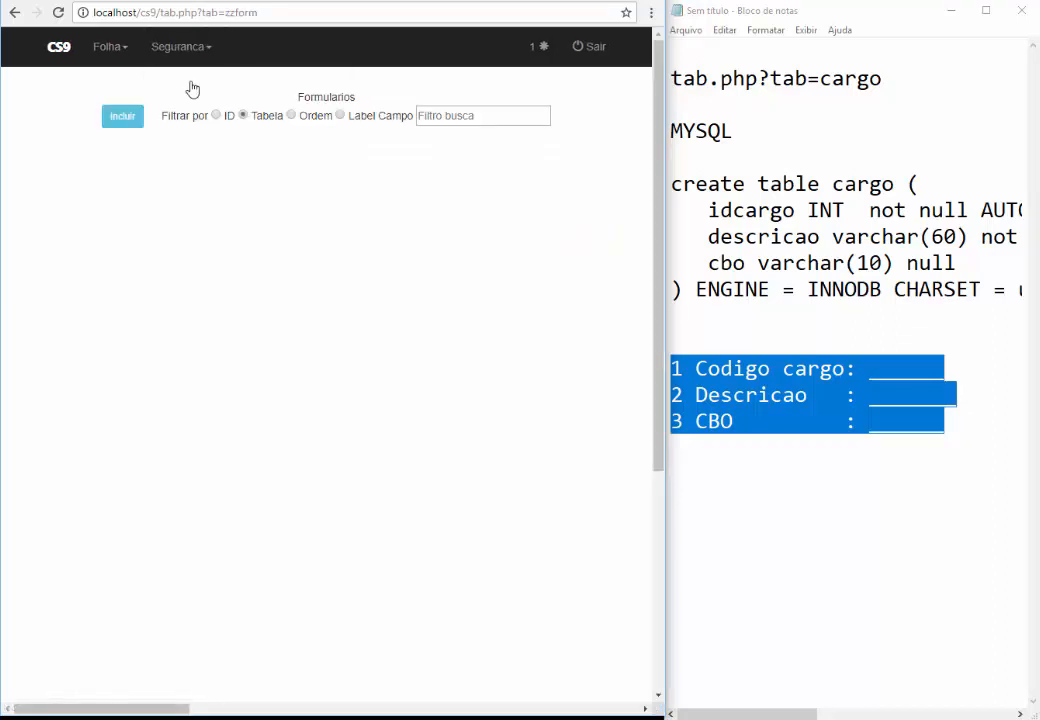
left_click(443, 115)
type("CAR")
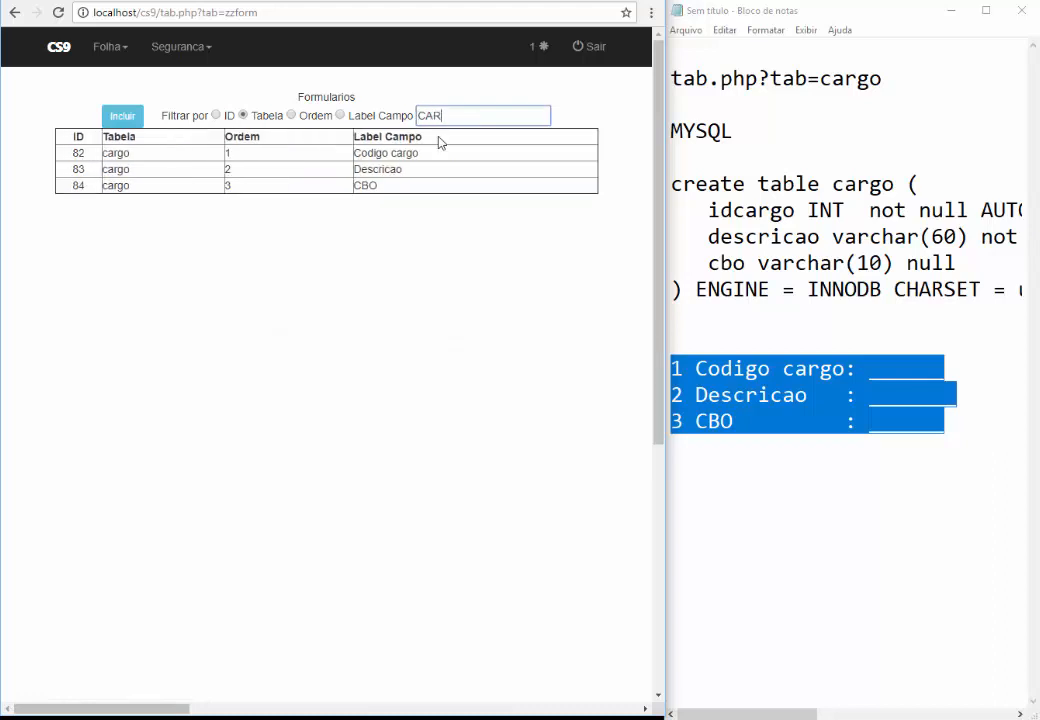
left_click(393, 169)
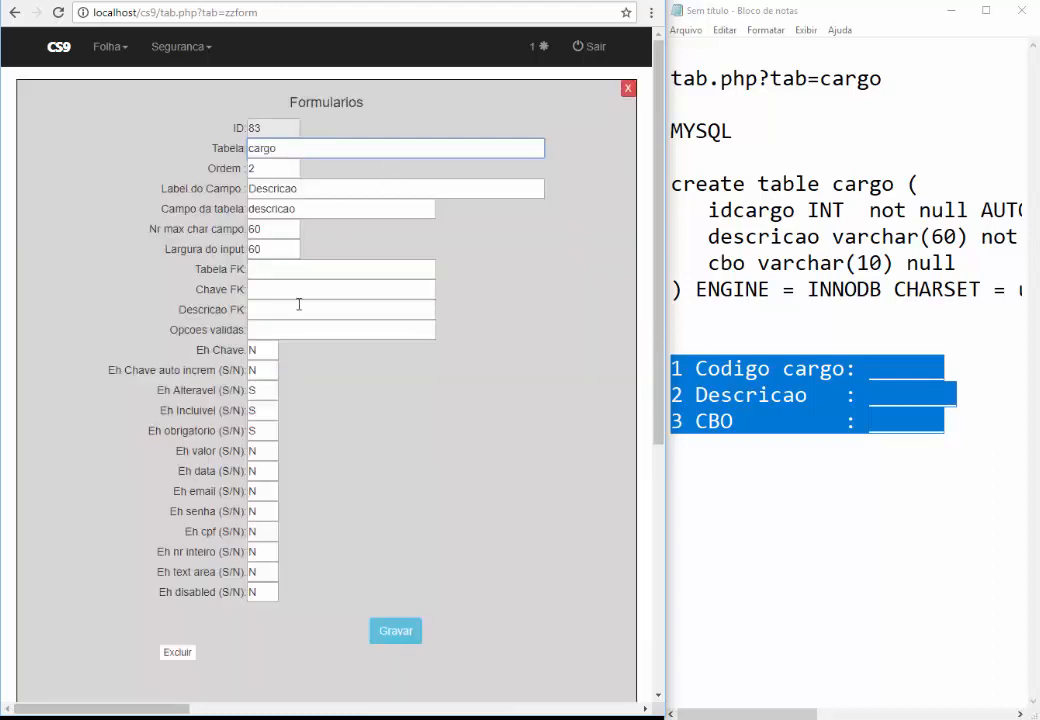
double_click(263, 432)
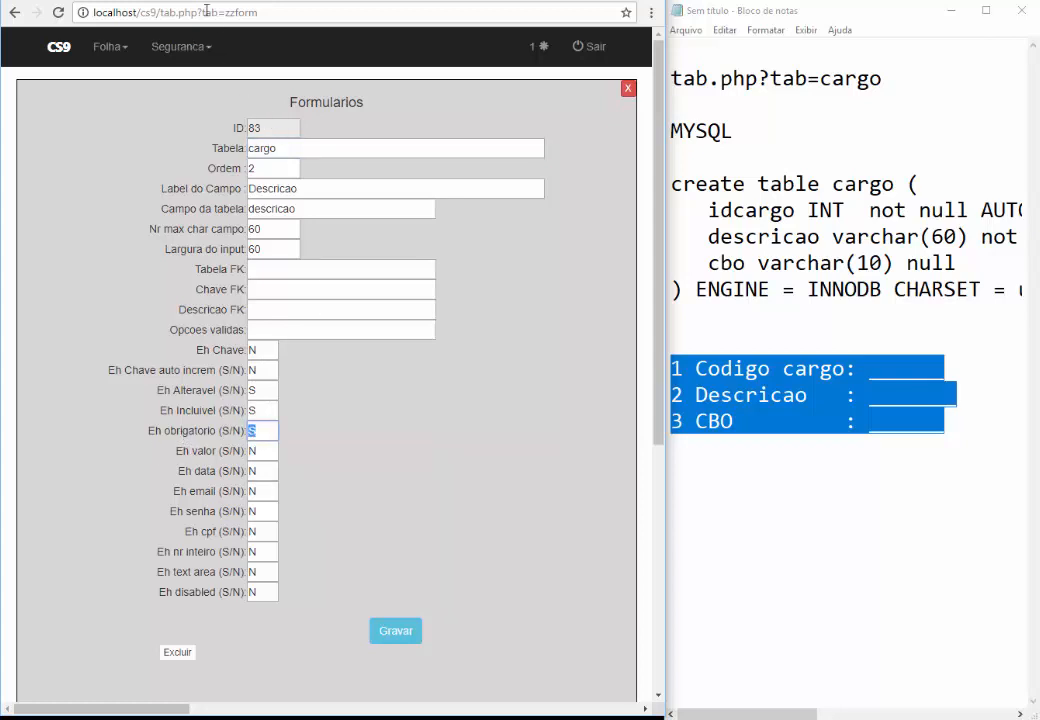
left_click(170, 50)
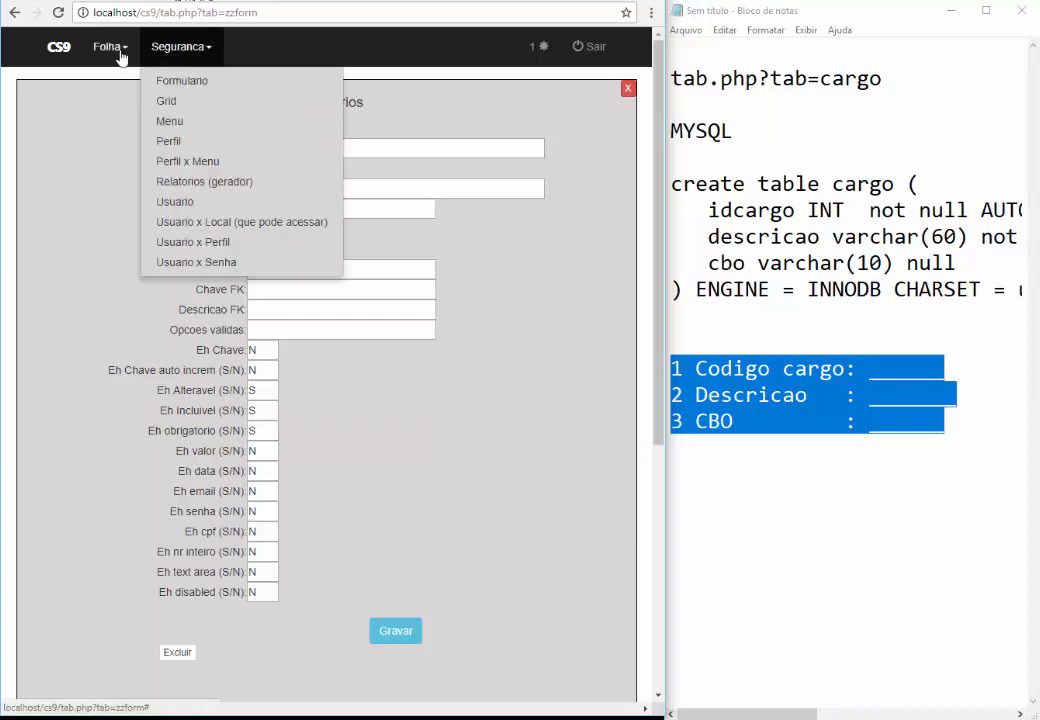
left_click(108, 46)
left_click(125, 80)
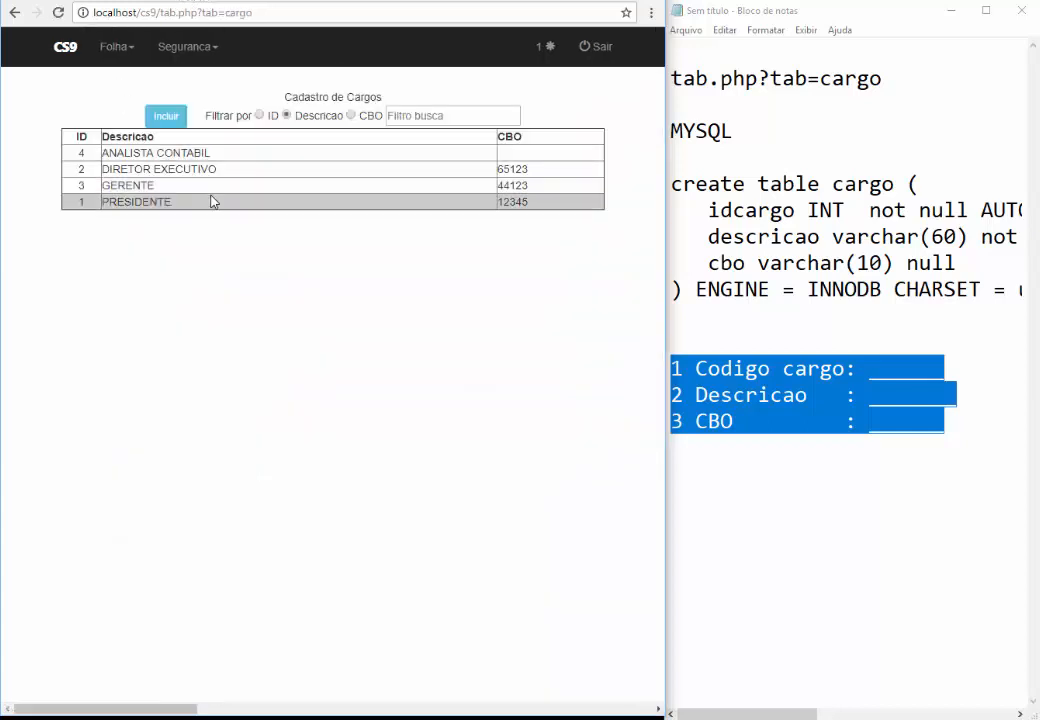
Add the cargo ANALISTA FINANCEIRO with CBO 99666
left_click(166, 116)
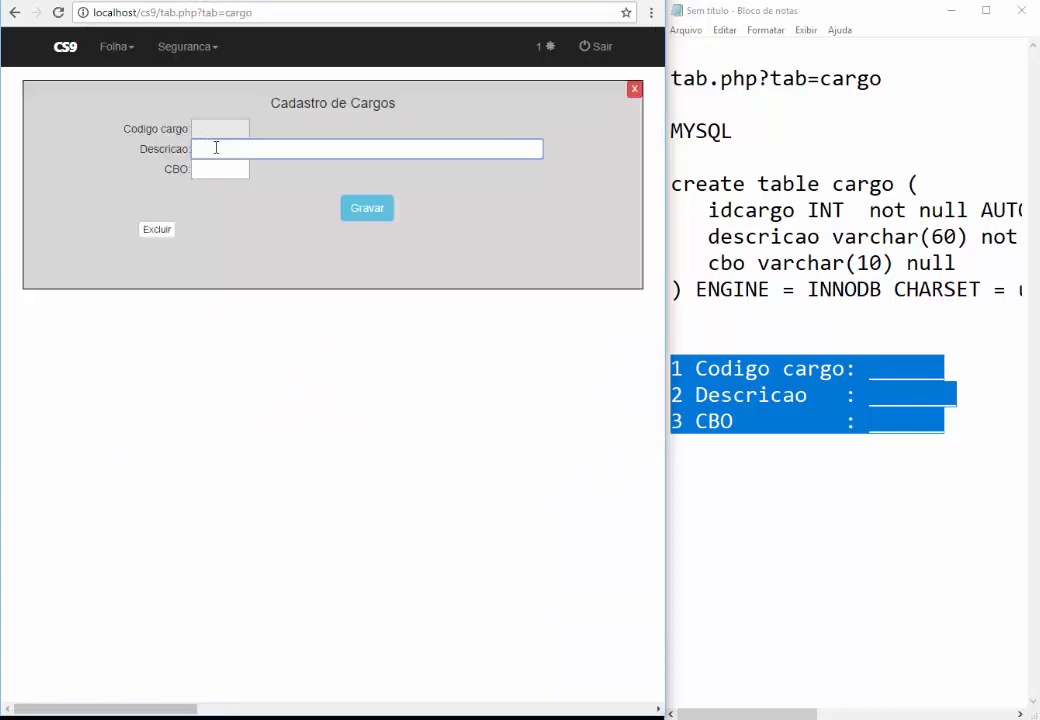
left_click(215, 148)
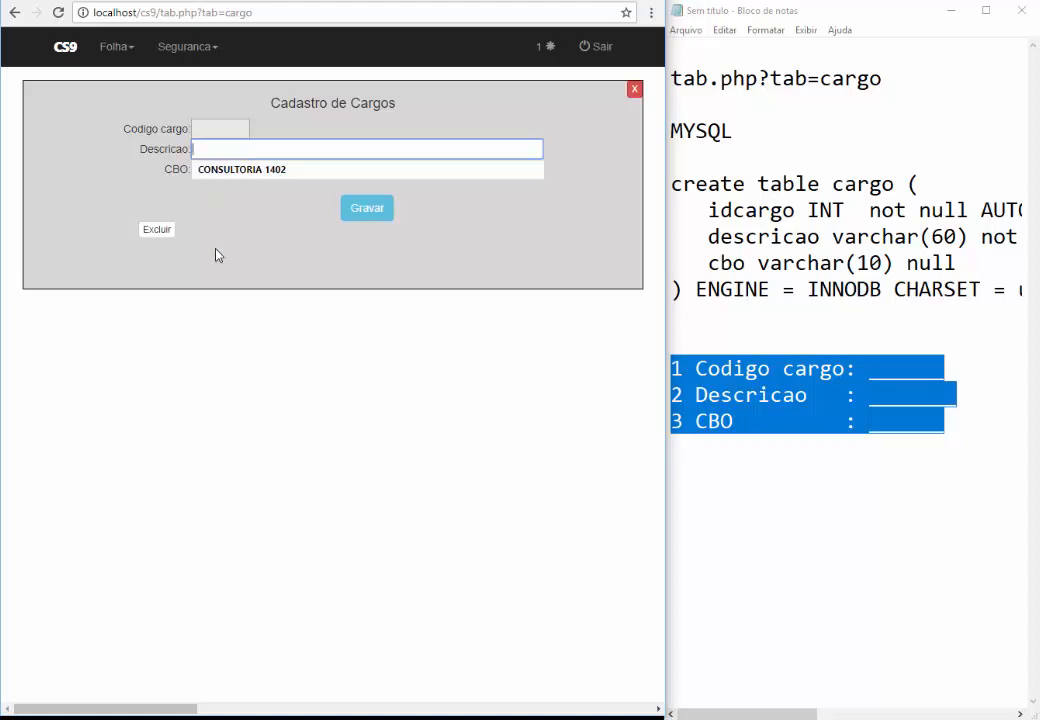
key("Escape")
type("ANALISTA FINAN")
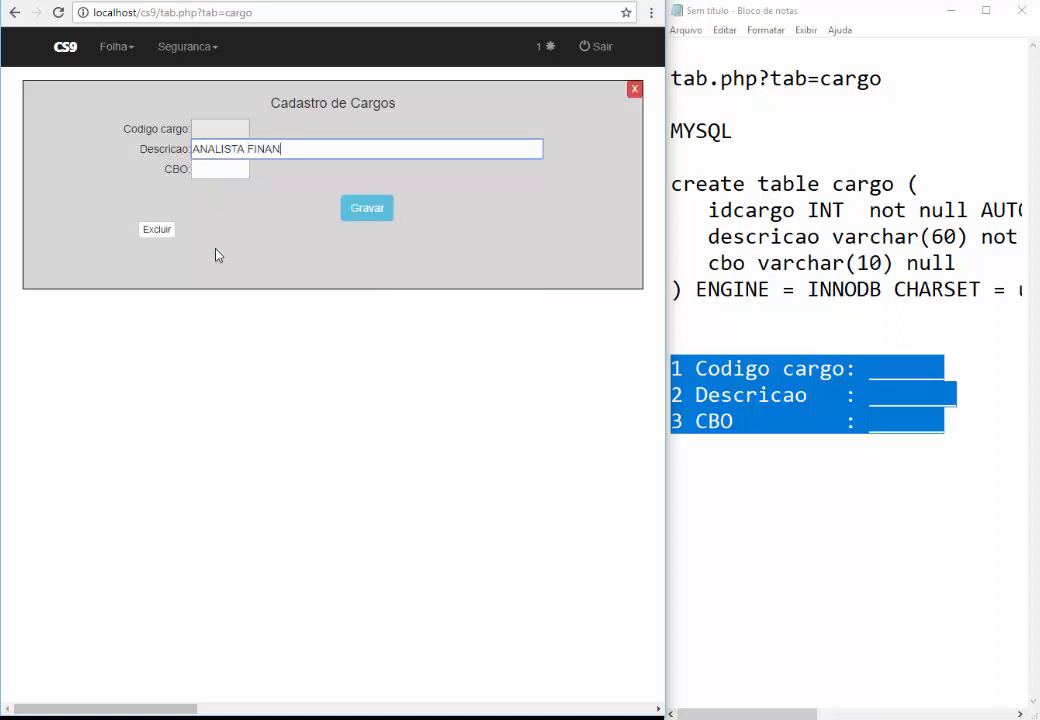
type("CEIRO")
key("Tab")
type("99666")
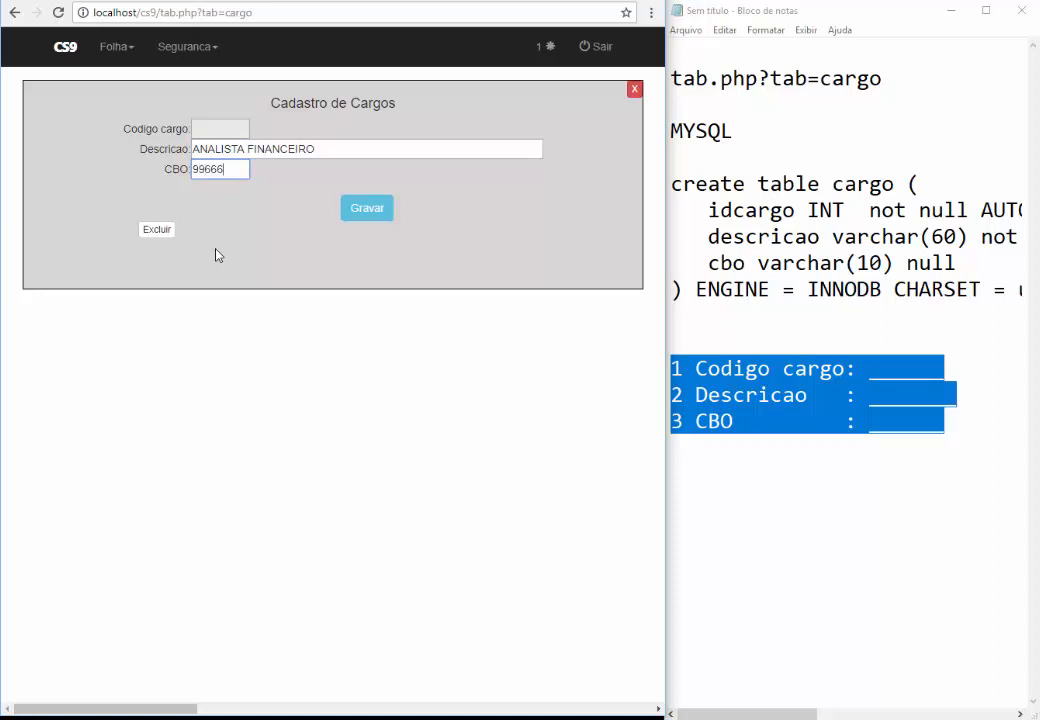
left_click(367, 212)
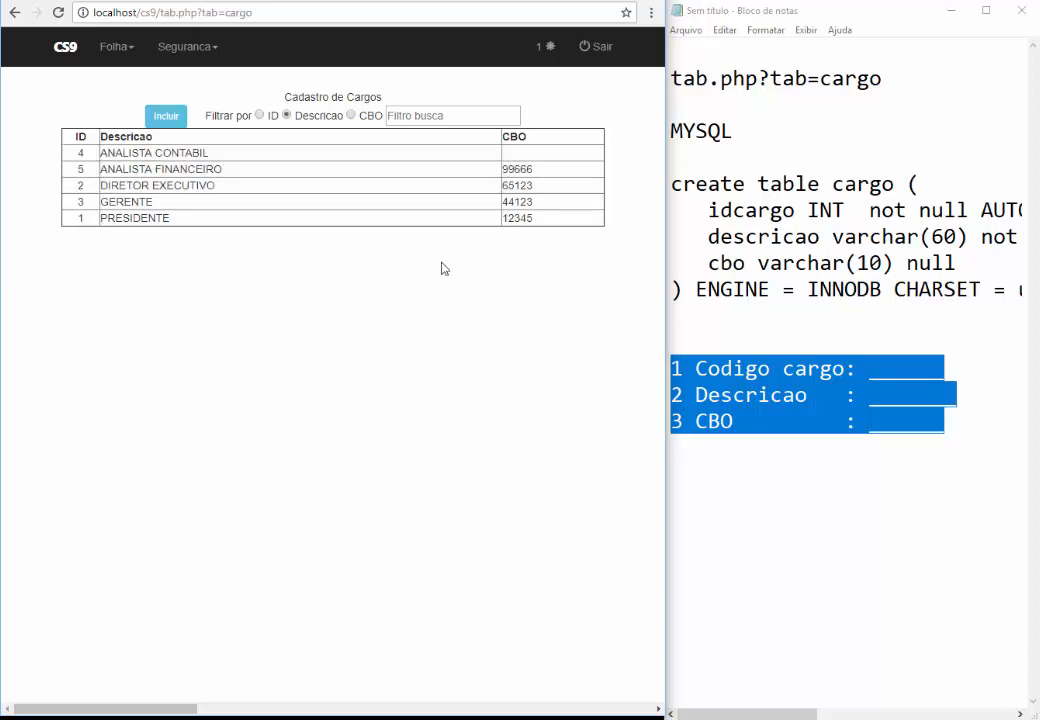
Give ANALISTA CONTABIL CBO 88866 and open the GERENTE record
left_click(229, 154)
left_click(223, 168)
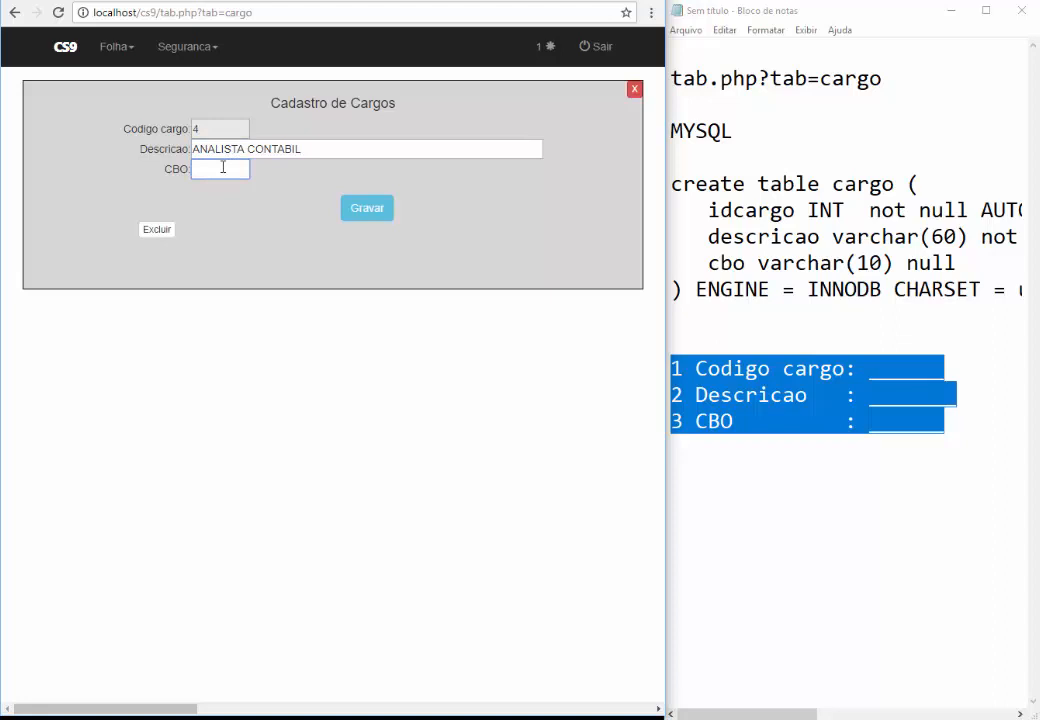
type("88866")
left_click(368, 213)
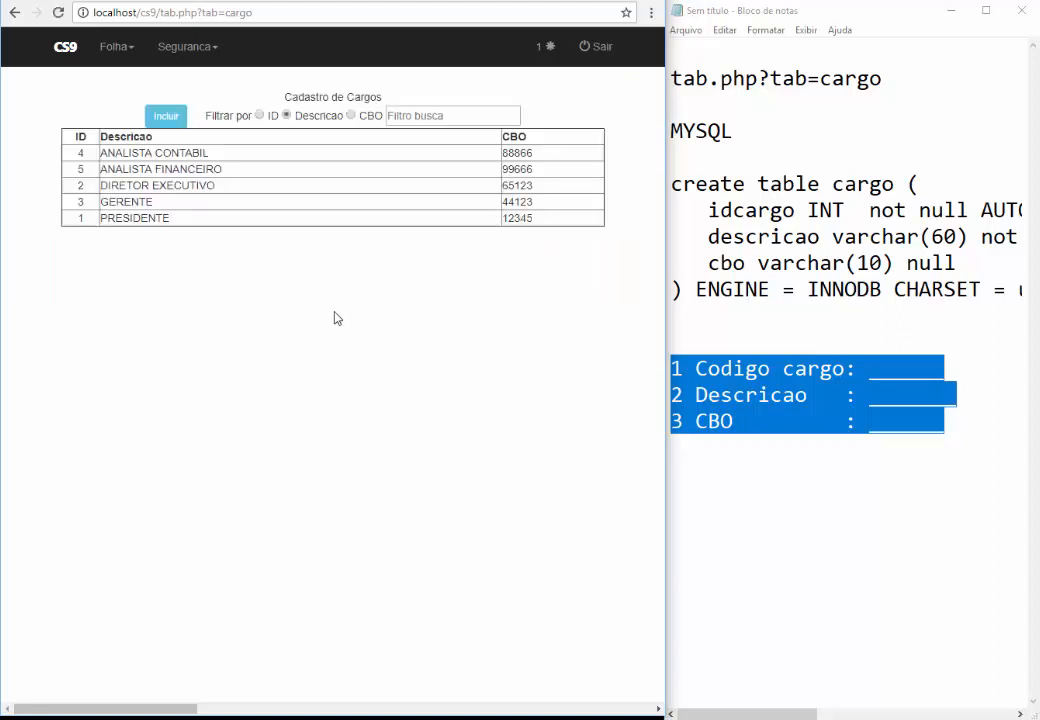
left_click(228, 203)
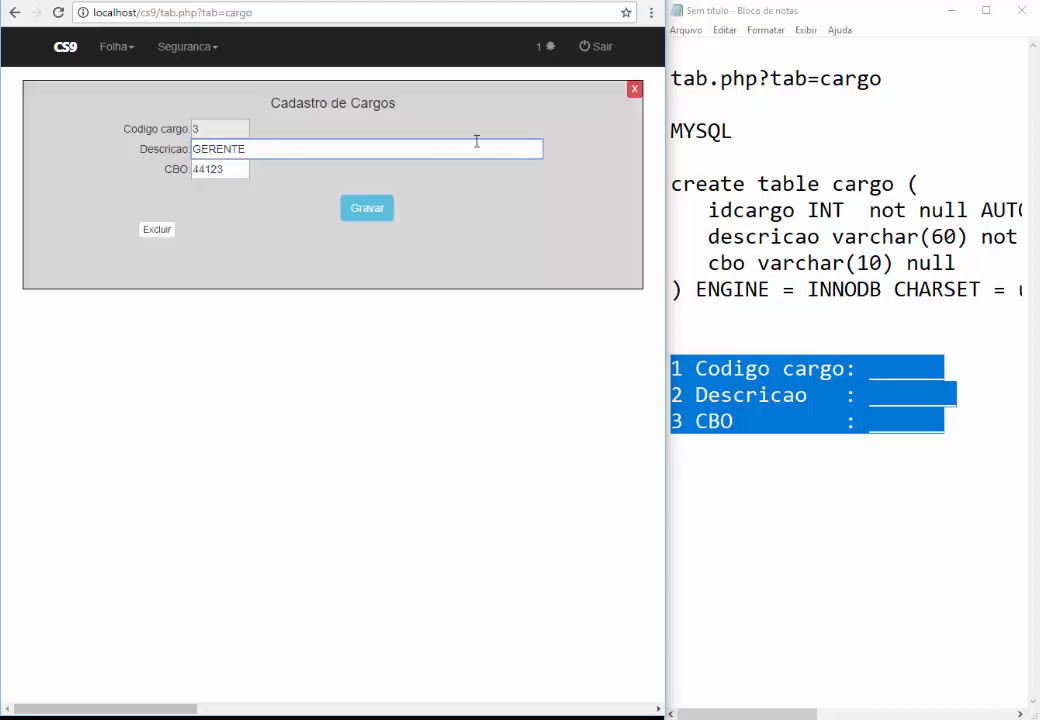
Create a test cargo 'ddddd' with CBO 444, then delete it from the list
left_click(633, 93)
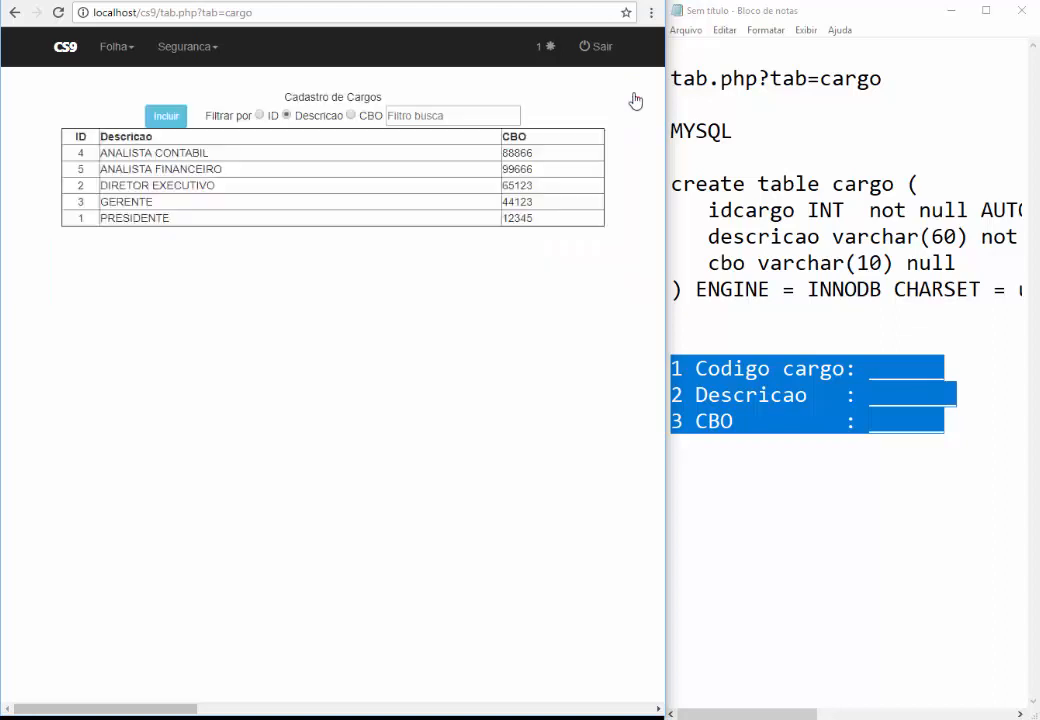
left_click(178, 117)
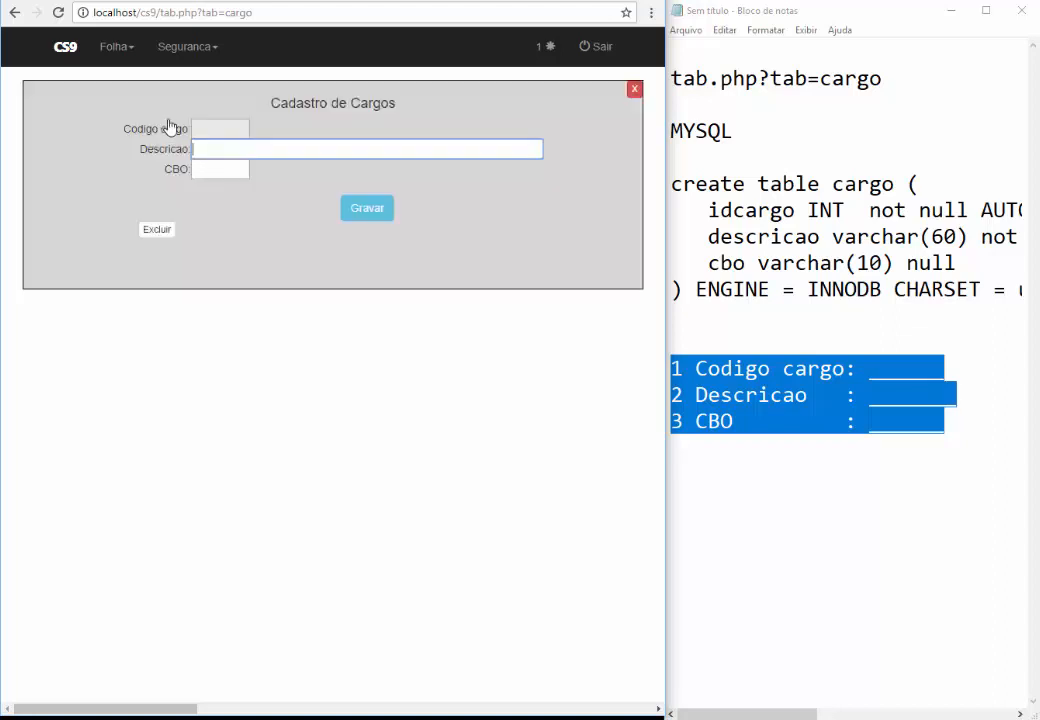
type("ddddd")
left_click(232, 170)
type("444")
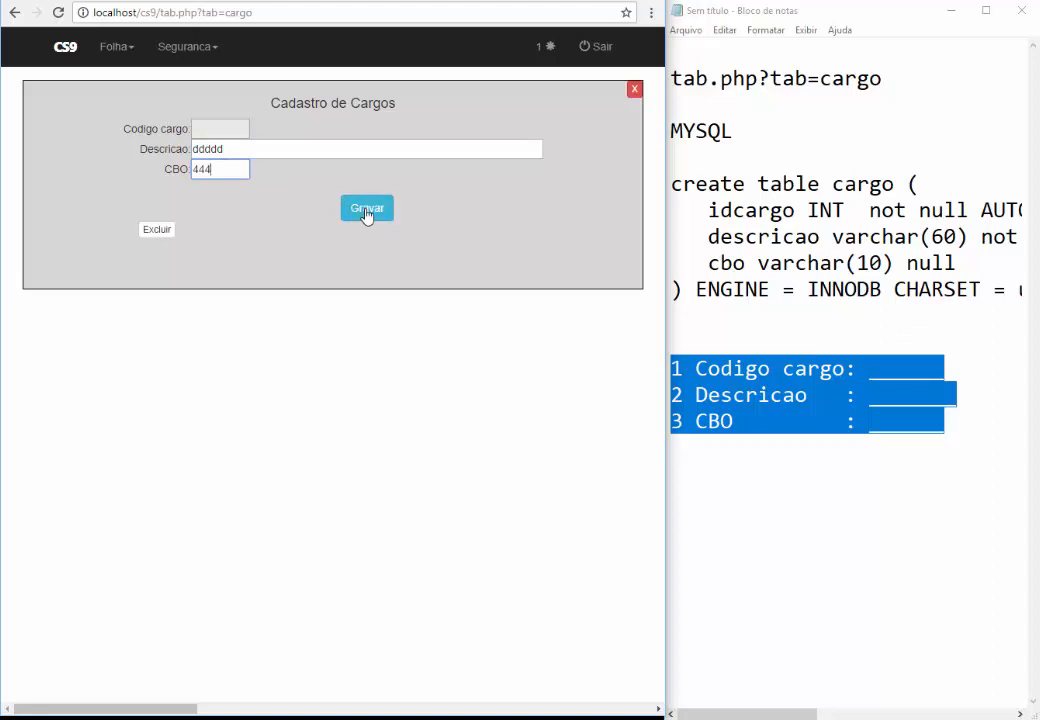
left_click(366, 213)
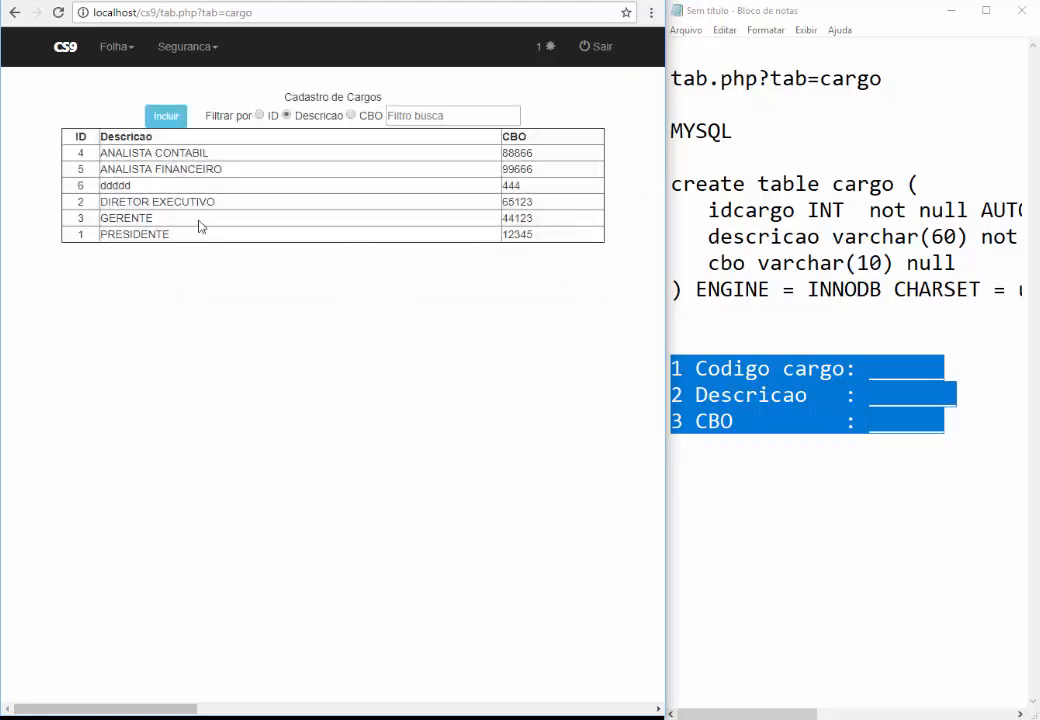
left_click(173, 191)
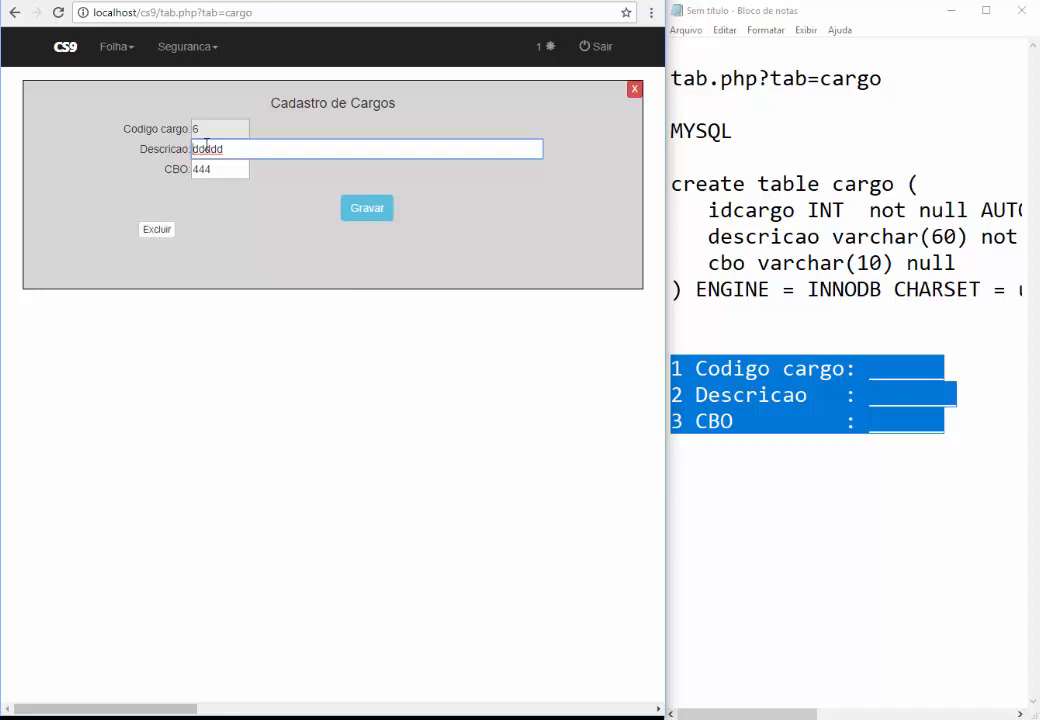
left_click(155, 231)
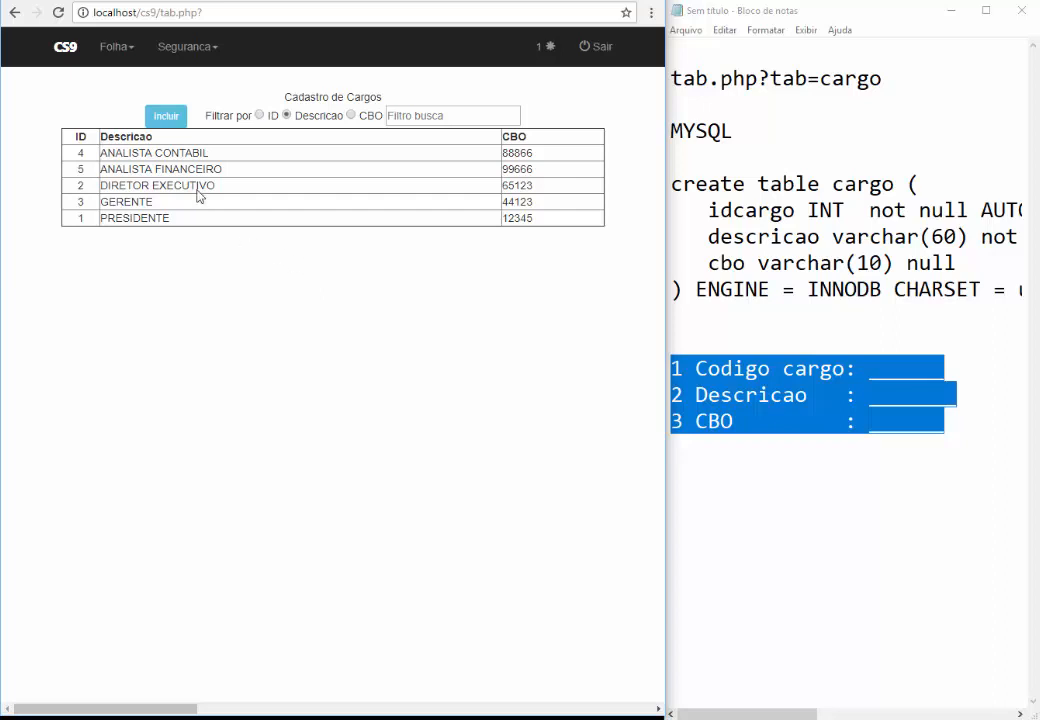
Add the cargo ANALISTA DE SISTEMAS with CBO 55777
left_click(166, 118)
left_click(278, 149)
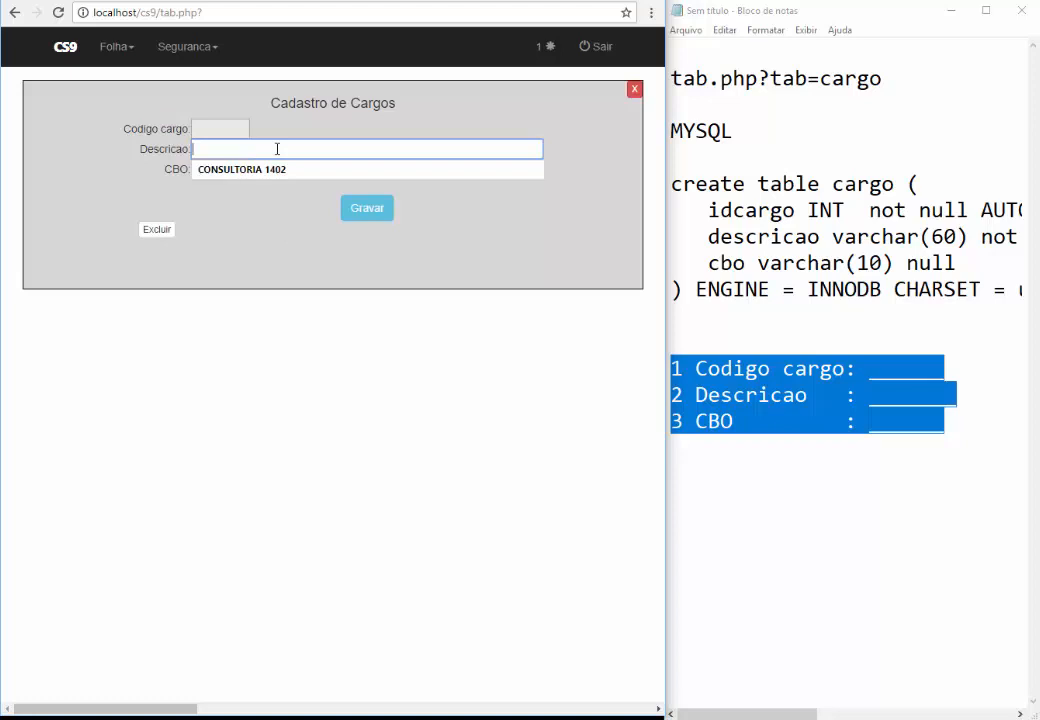
type("a")
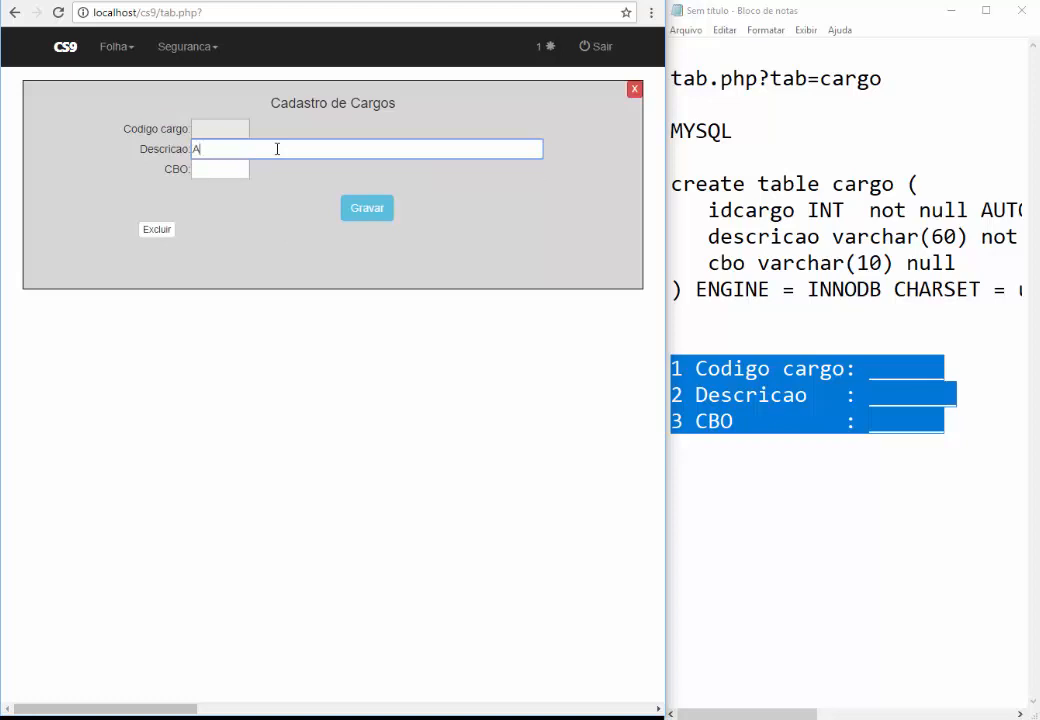
type("NALISTA DE SISTEMAS")
key("Tab")
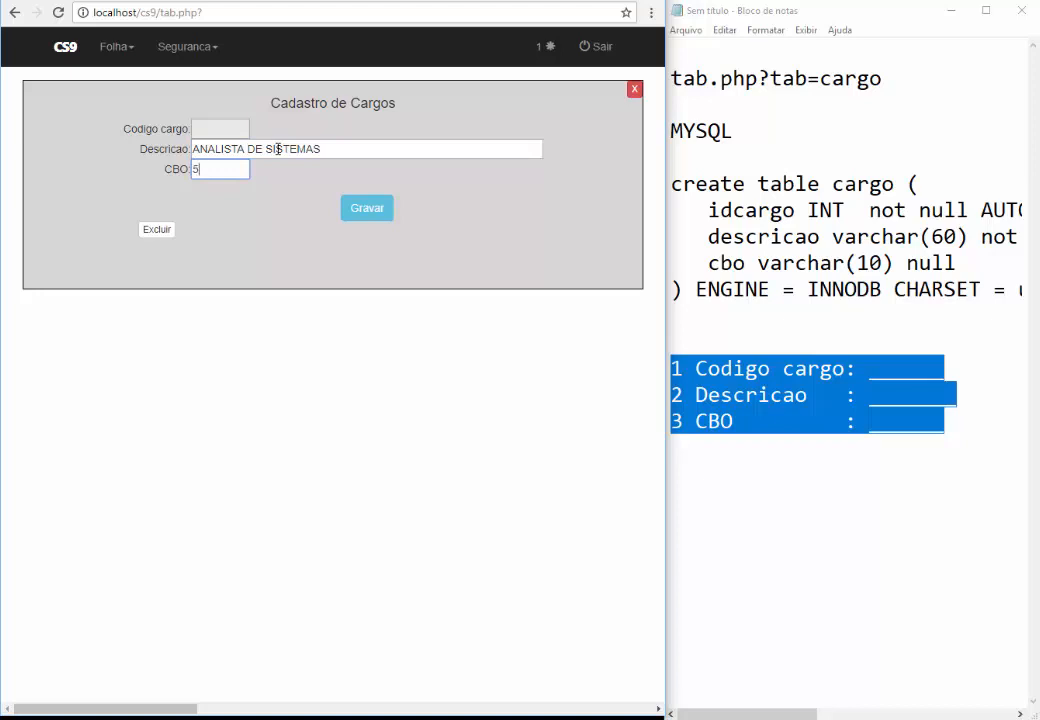
type("55777")
left_click(367, 208)
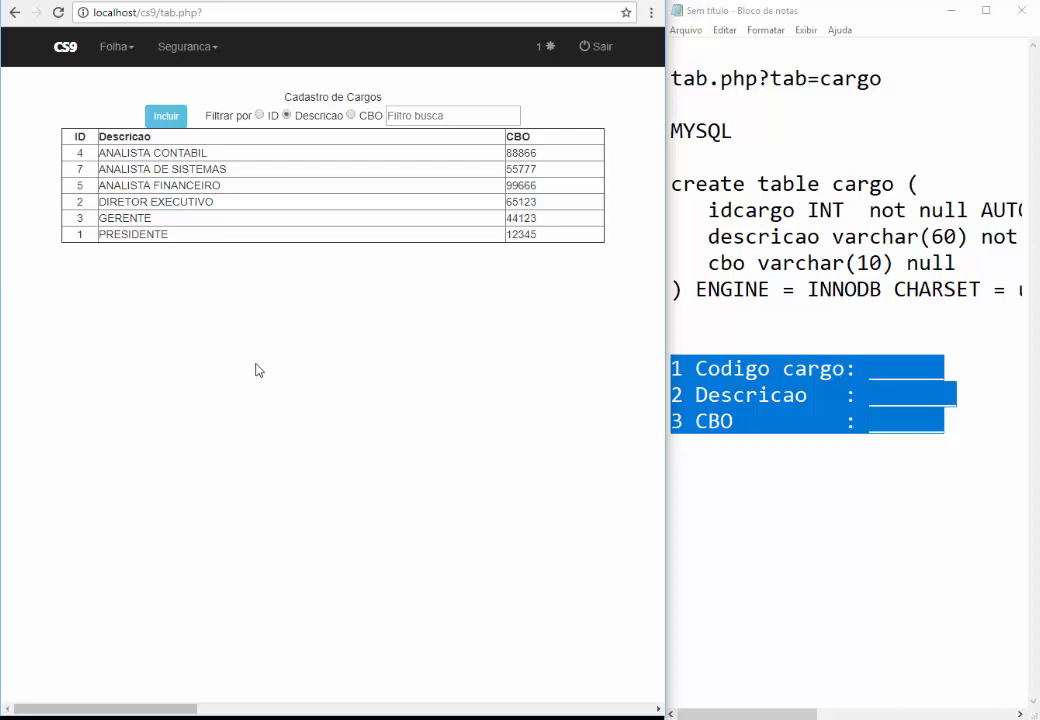
Try the ID filter with 3 and the Descrição filter with 'ANA', clearing each
left_click(259, 116)
left_click(392, 115)
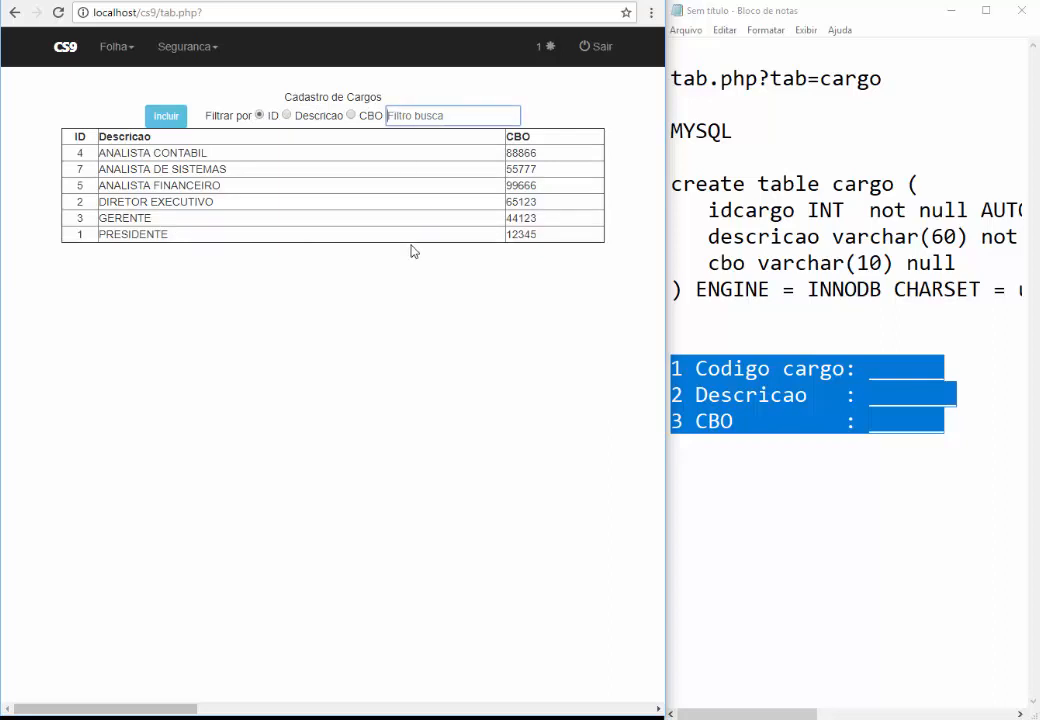
type("3")
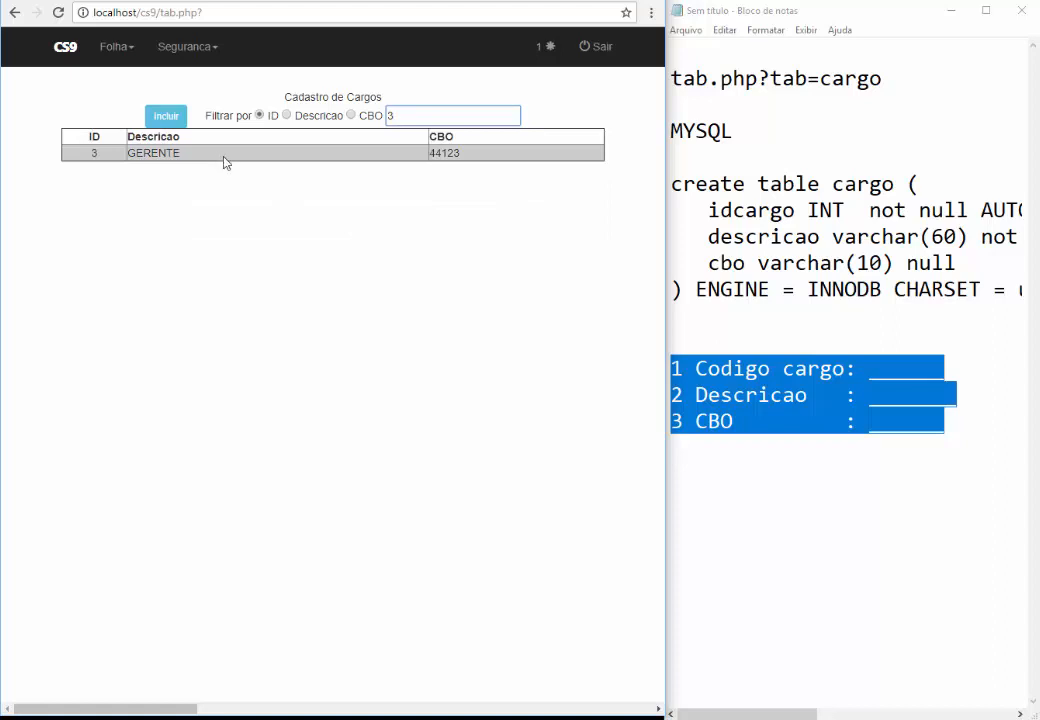
key("BackSpace")
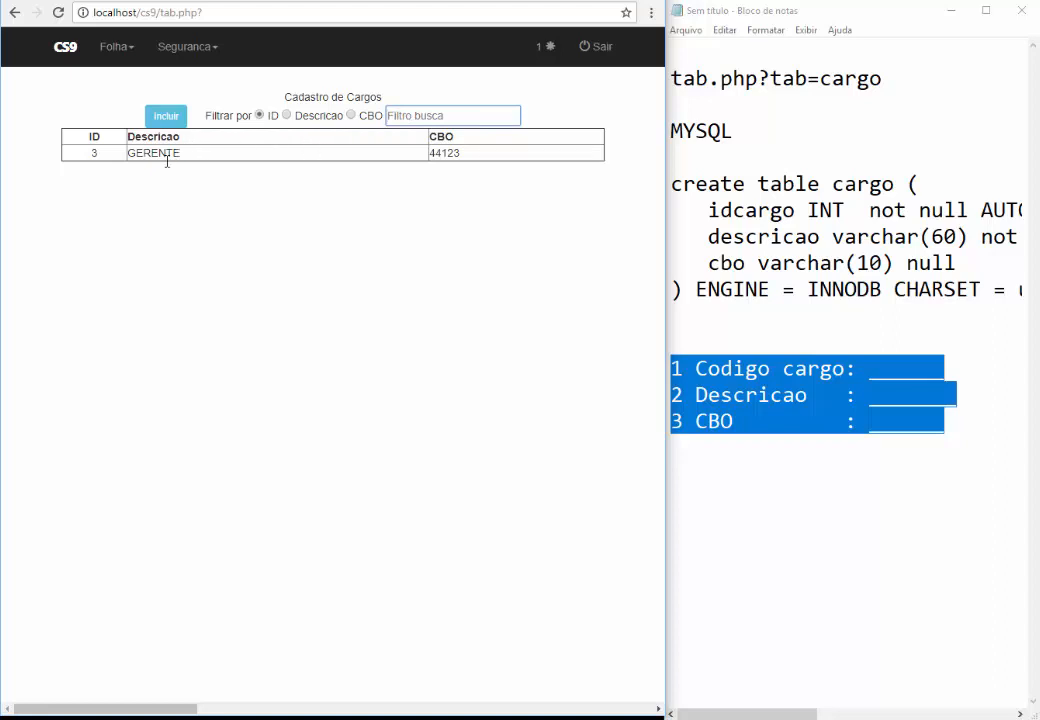
left_click(286, 115)
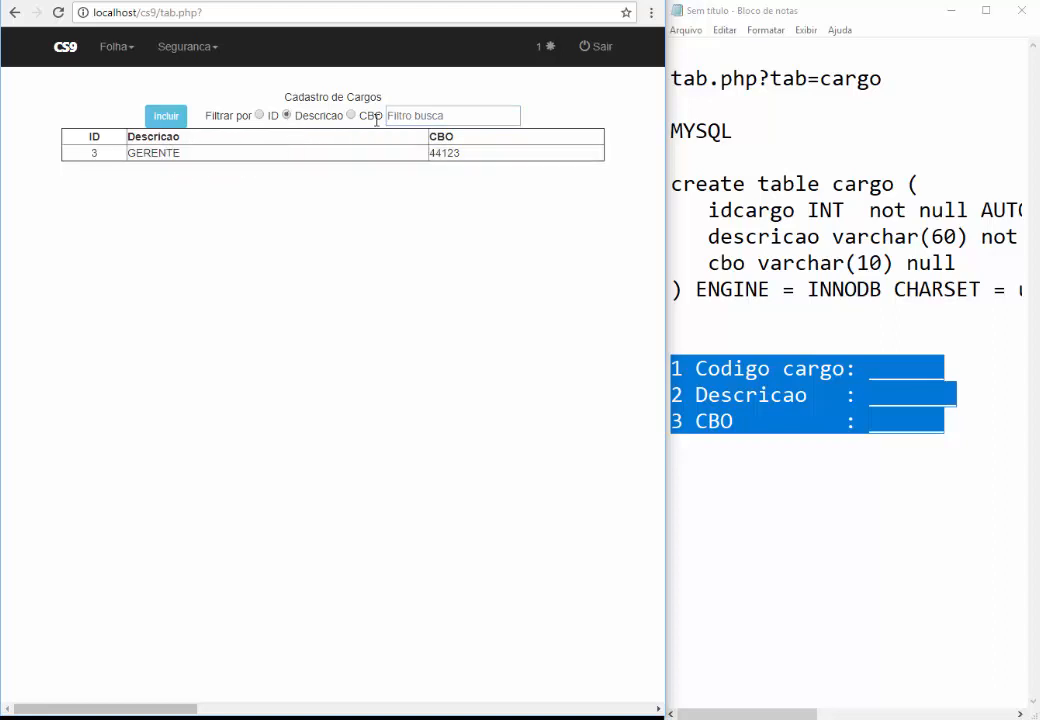
type("ANAL")
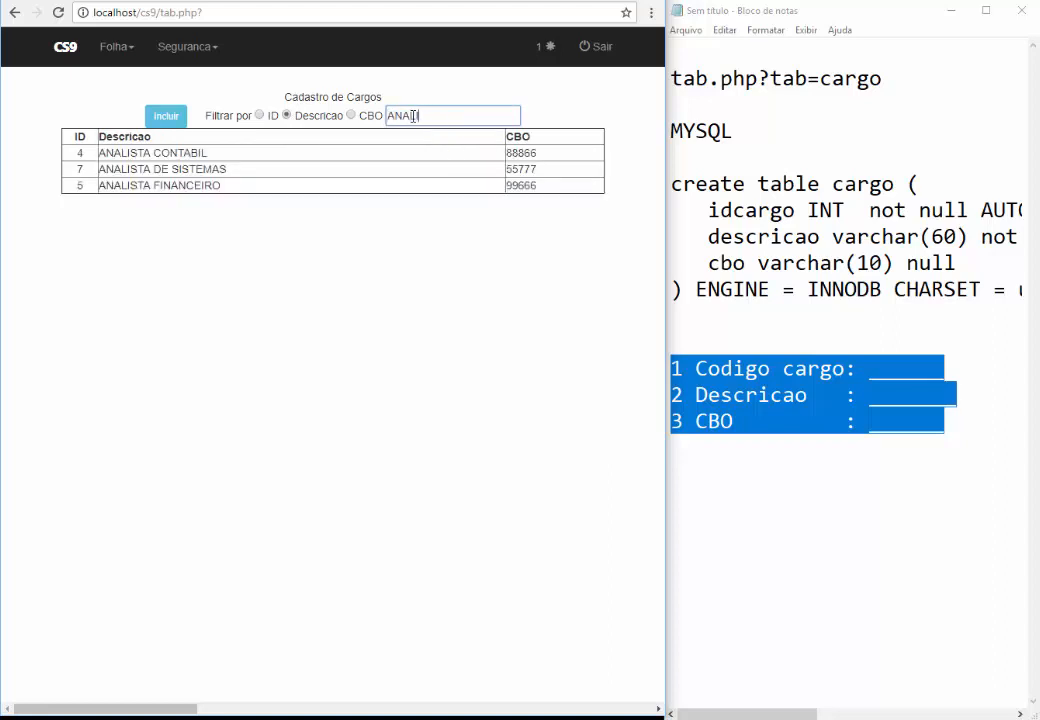
key("BackSpace")
key("BackSpace")
key("BackSpace")
key("BackSpace")
key("BackSpace")
left_click(266, 316)
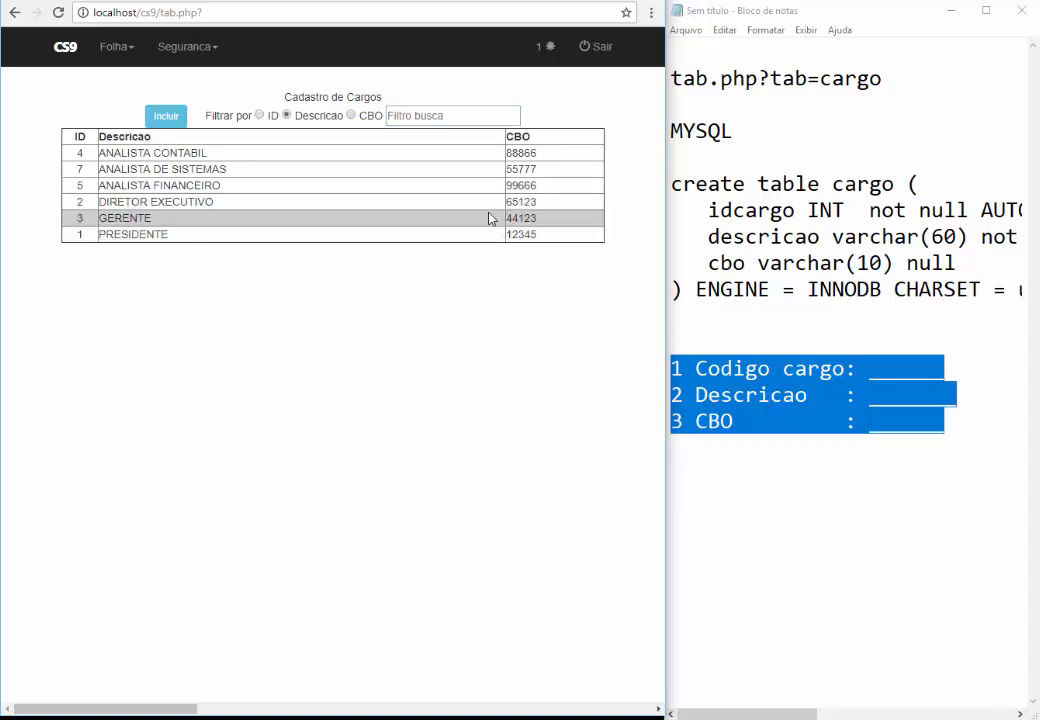
Filter the cargo list by CBO 123, then open and close GERENTE without changes
left_click(351, 116)
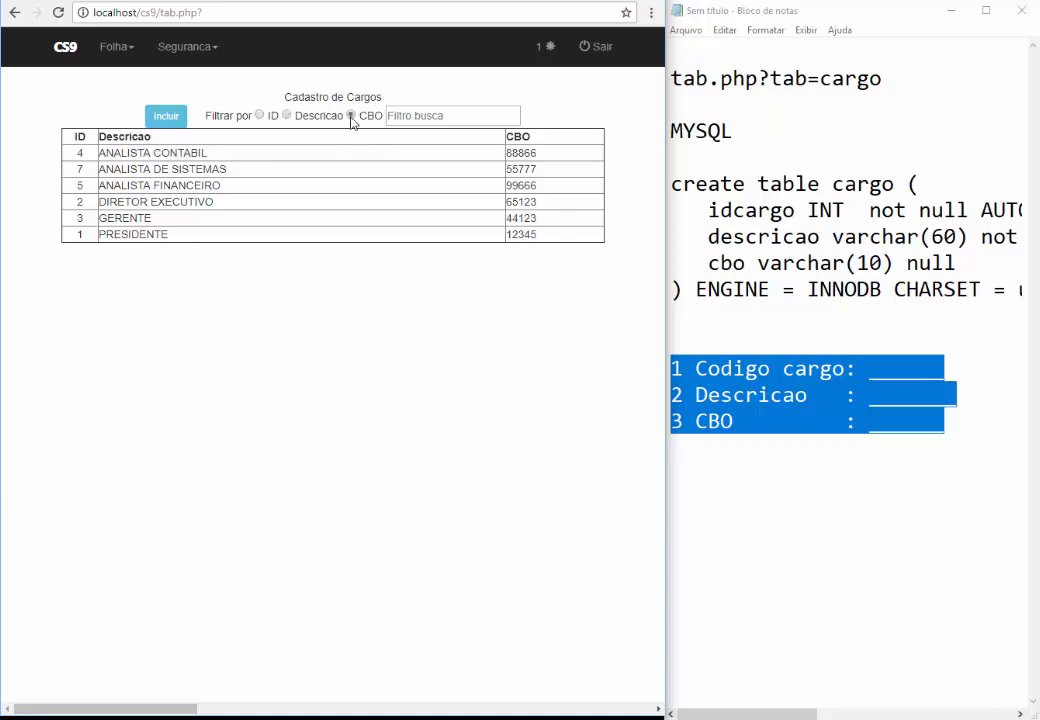
left_click(413, 117)
type("123")
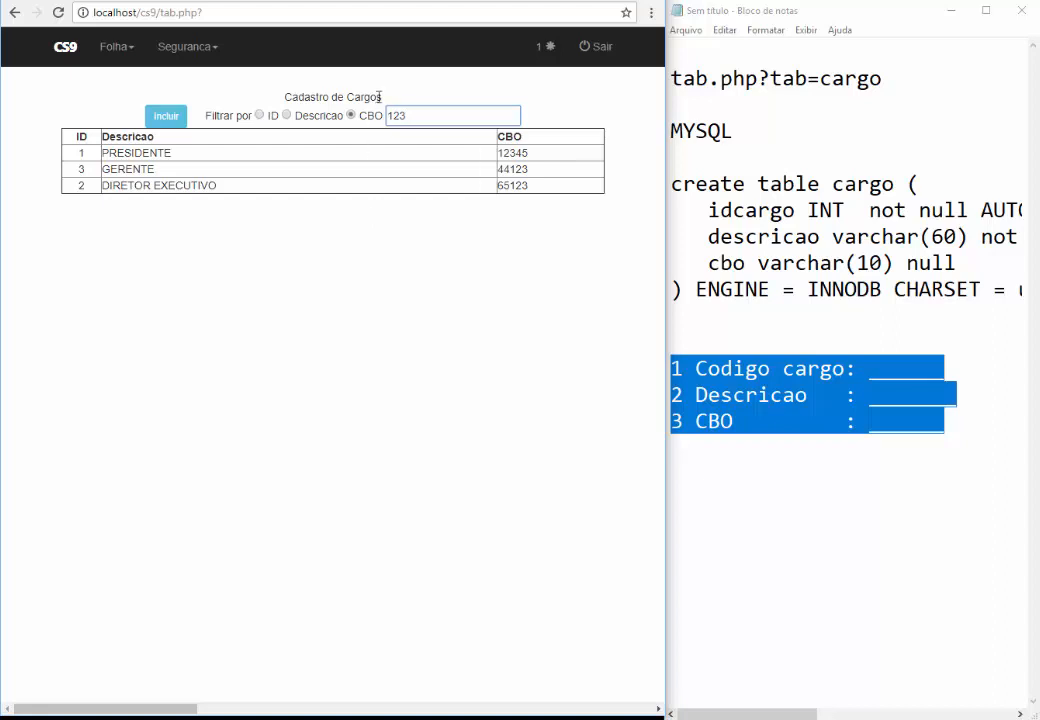
left_click(346, 170)
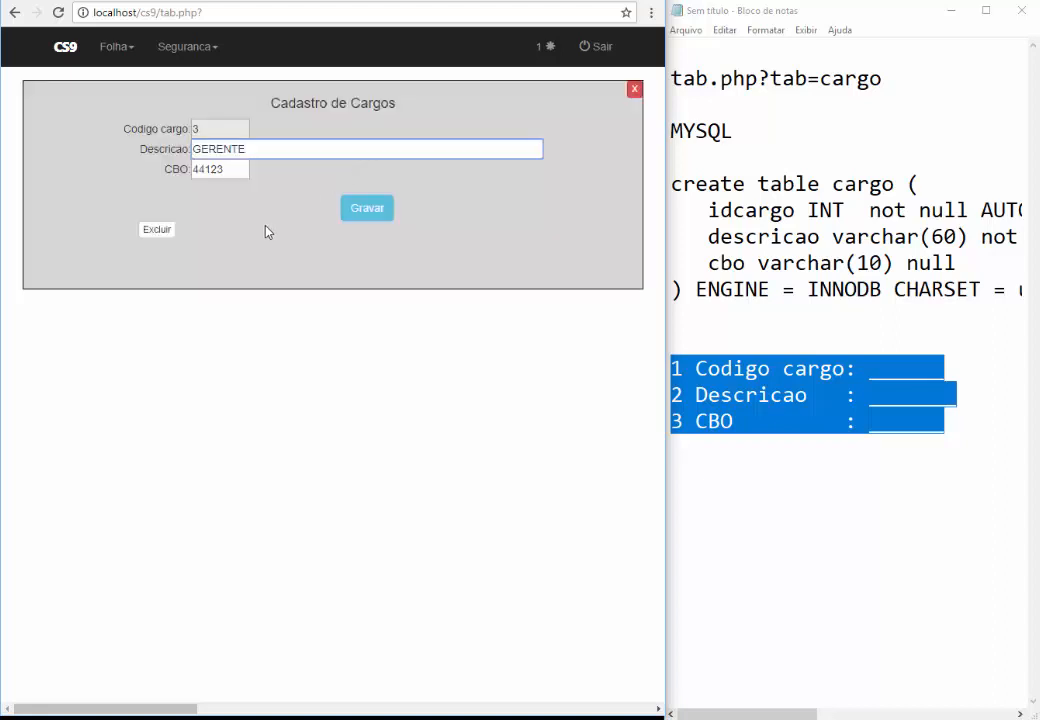
left_click(634, 89)
left_click(751, 305)
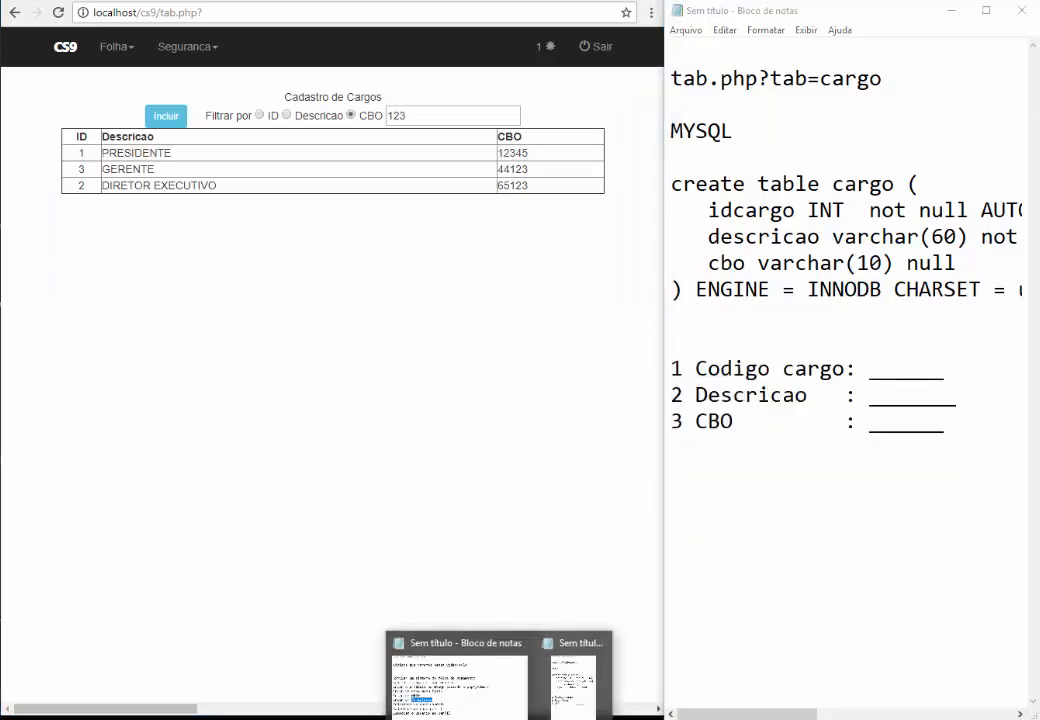
Highlight the Folha menu, Criar um GRID, Criar um formulário and Cadastrar um novo usuário topics in Notepad
left_click(460, 675)
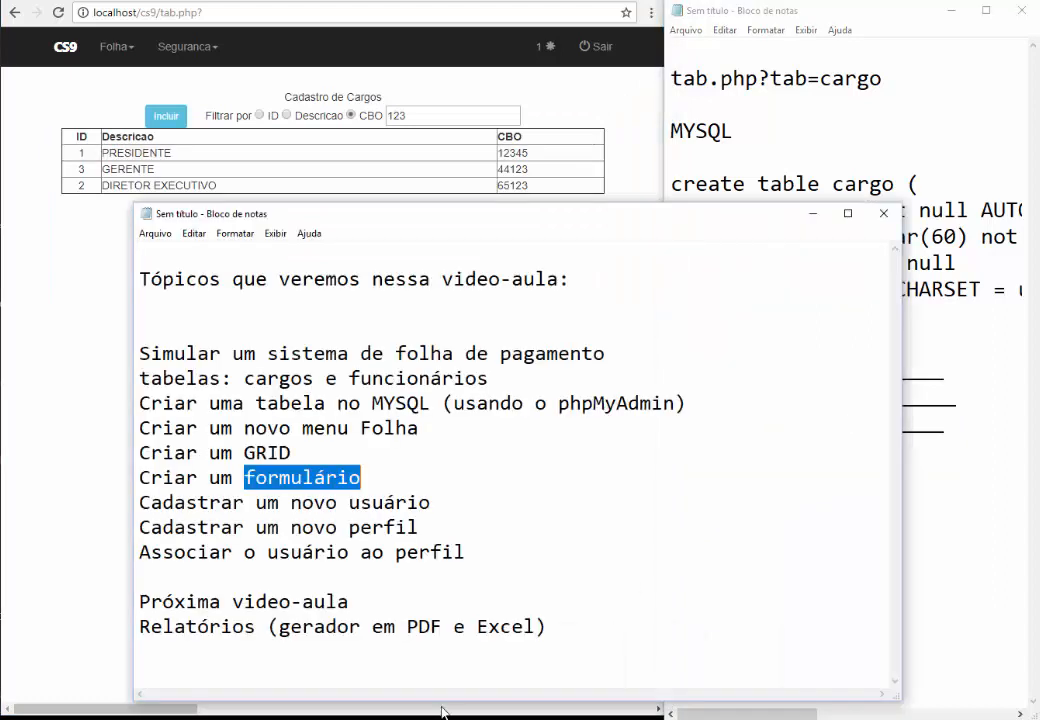
left_click(341, 470)
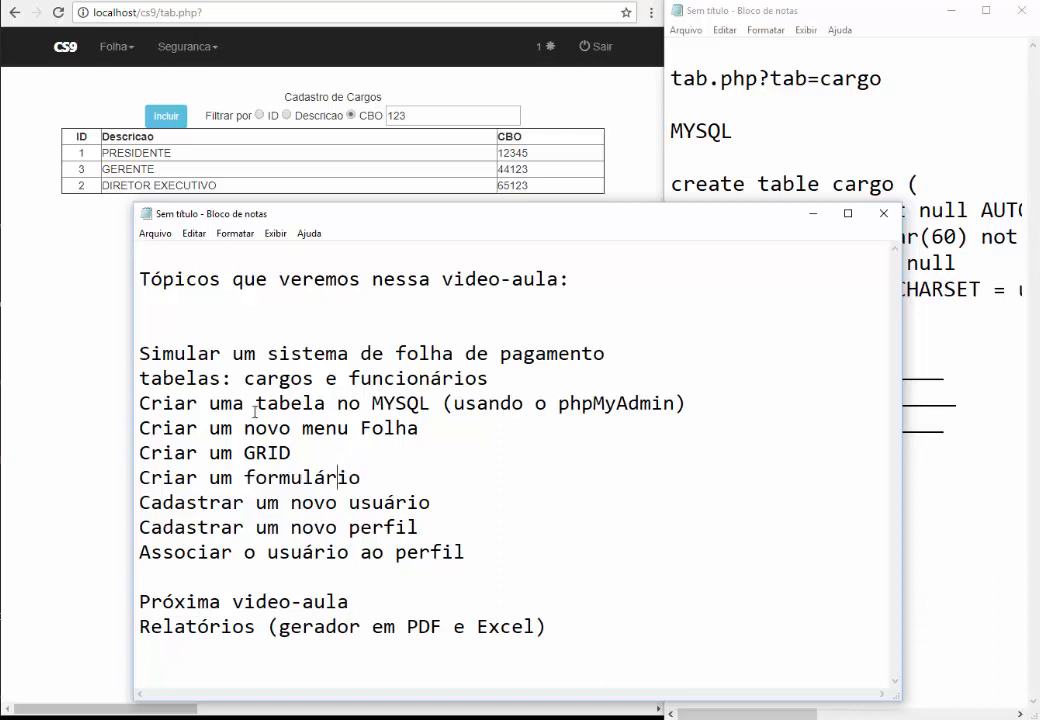
left_click(151, 403)
left_click_drag(418, 428, 217, 438)
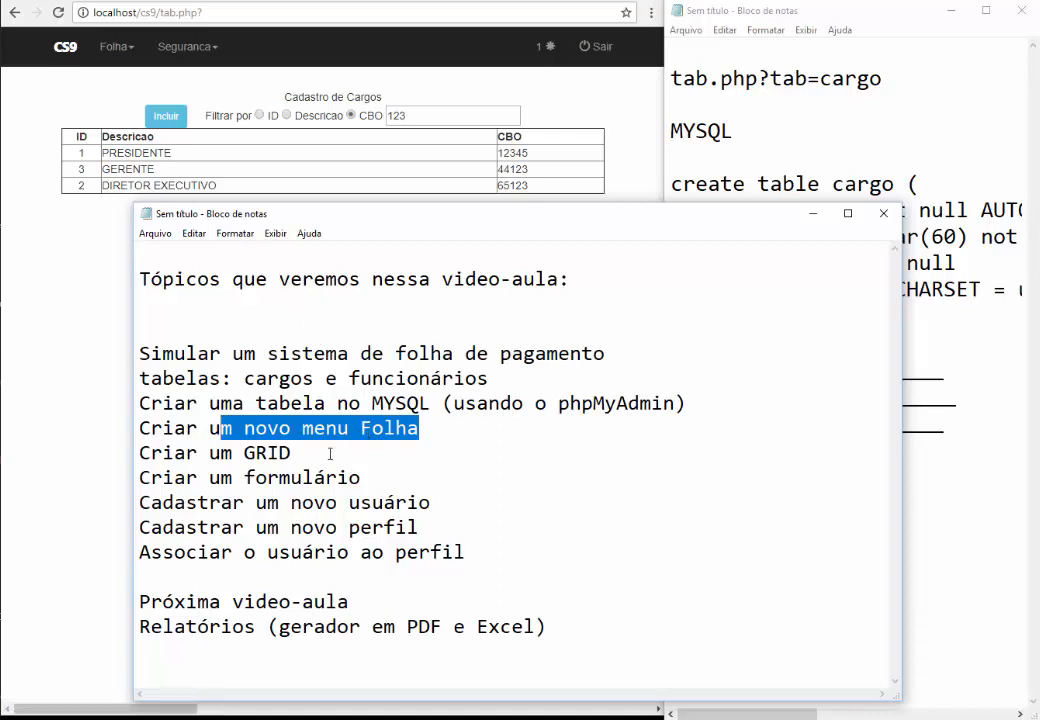
left_click_drag(291, 454, 155, 463)
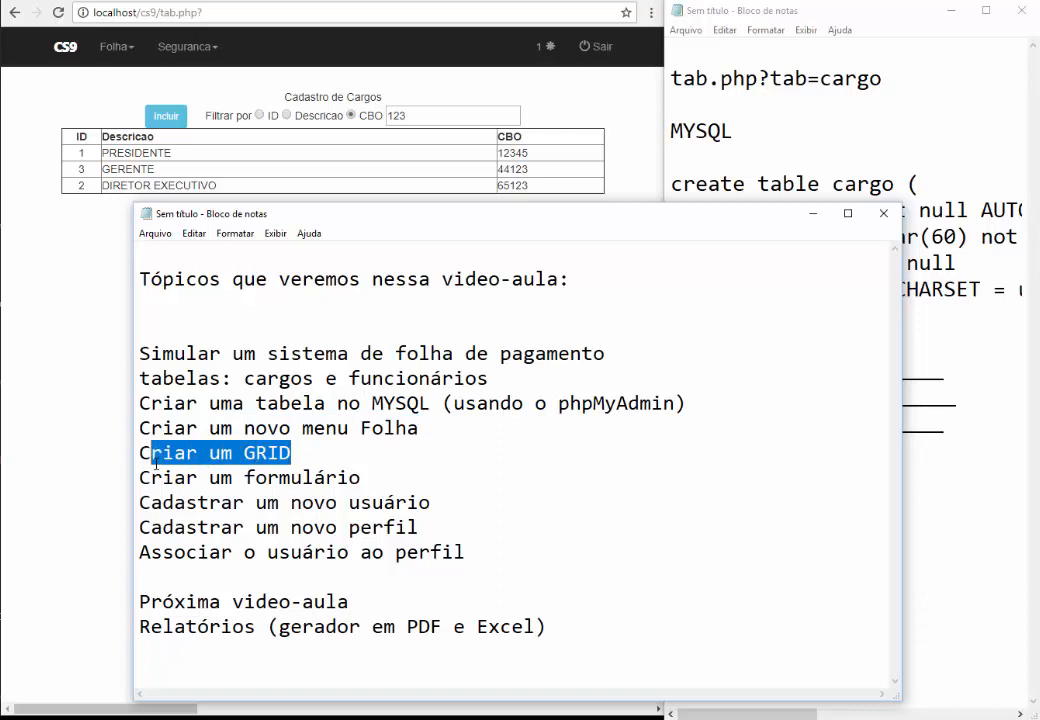
left_click_drag(360, 479, 116, 479)
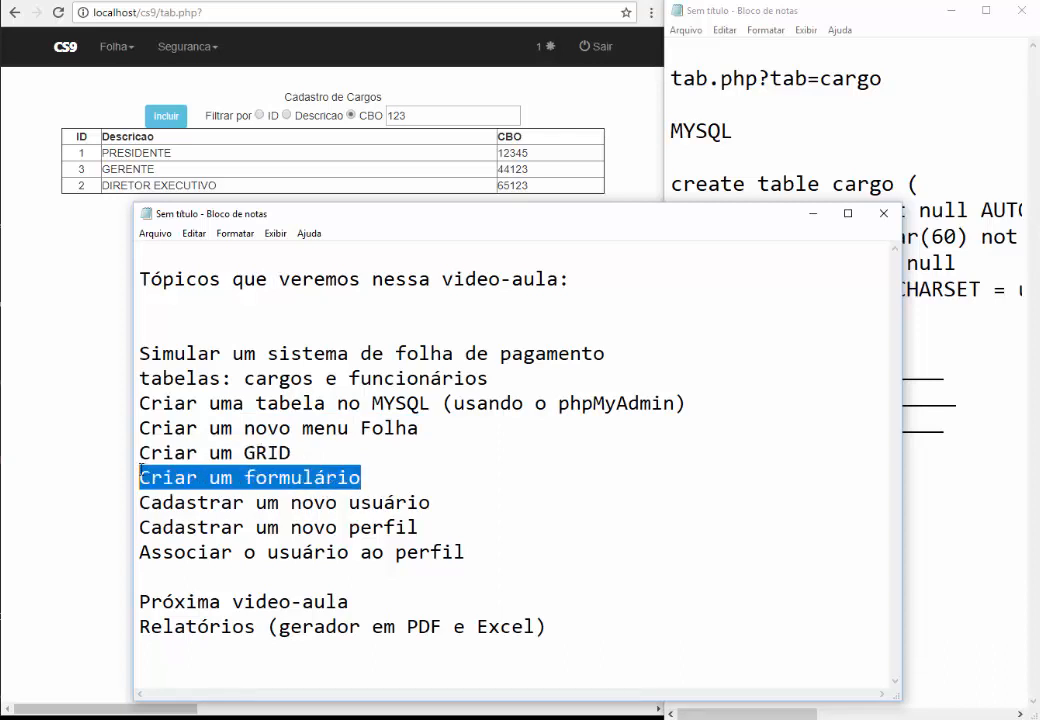
left_click(251, 477)
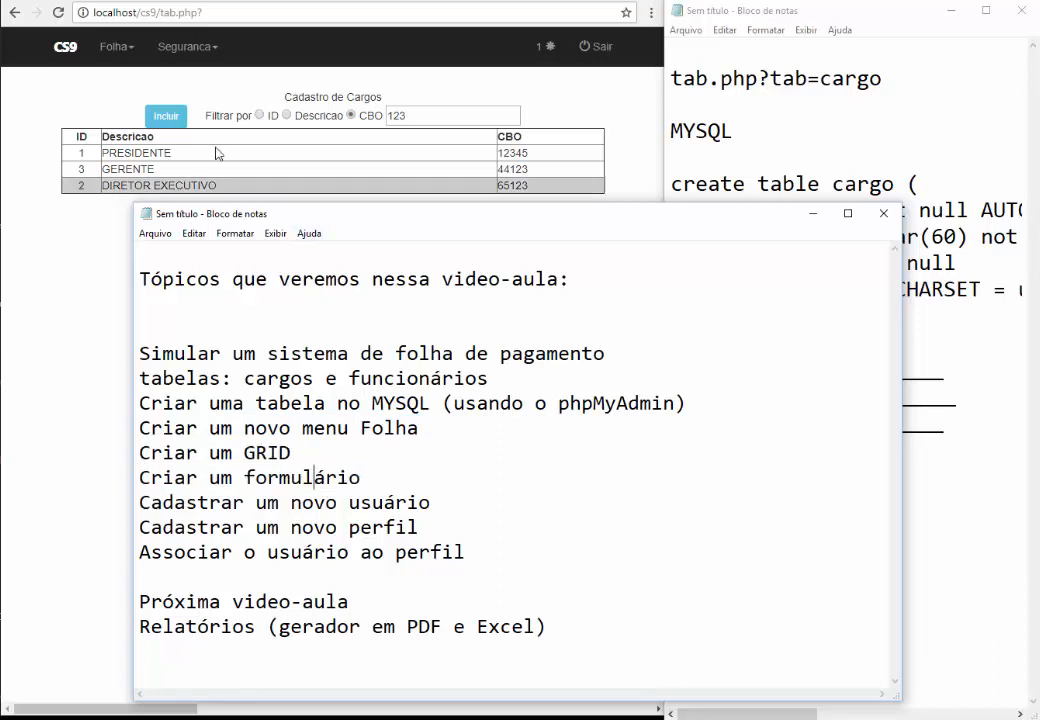
left_click(258, 503)
left_click_drag(277, 503, 428, 503)
left_click(450, 502)
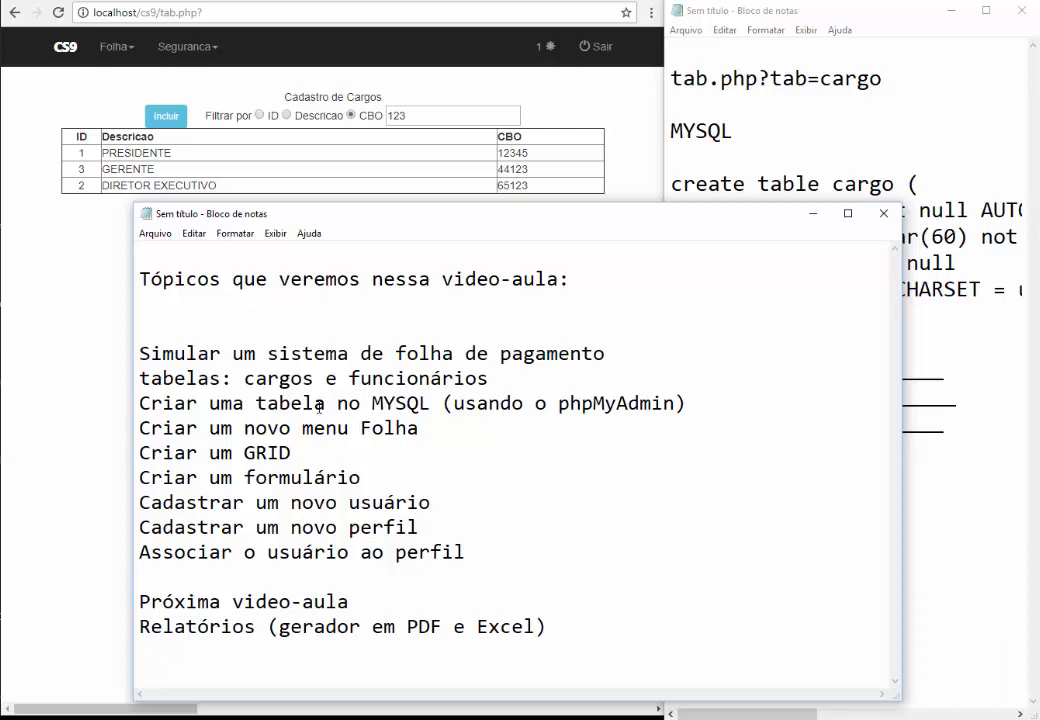
Start a new user record from Segurança > Usuário in CS9
left_click(125, 235)
left_click(182, 52)
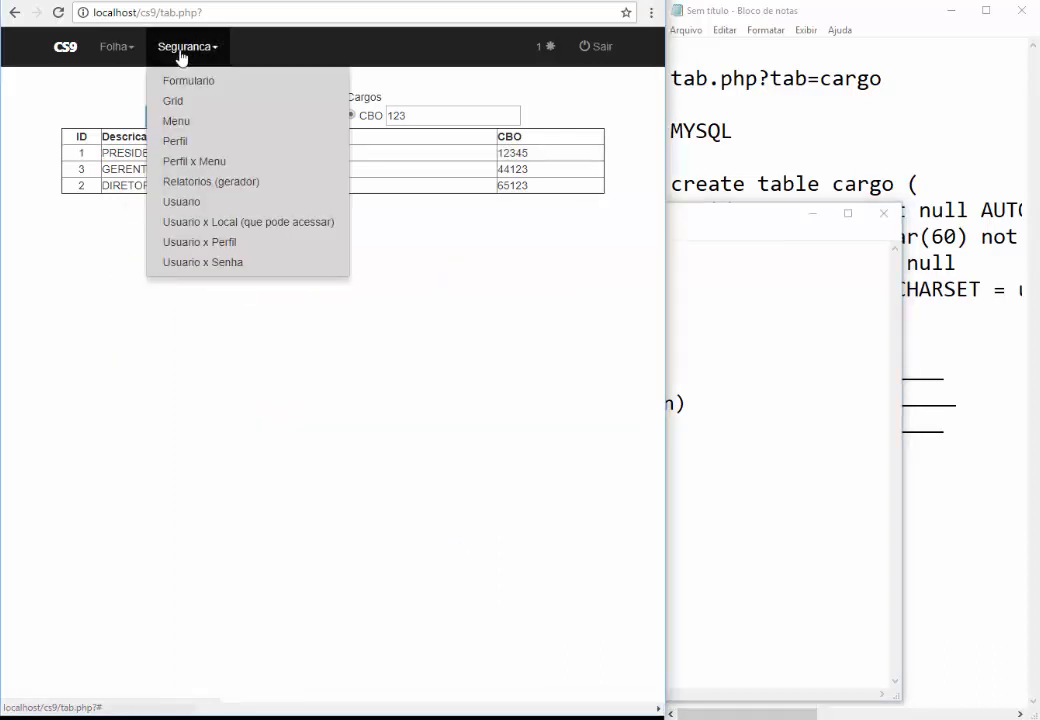
left_click(185, 206)
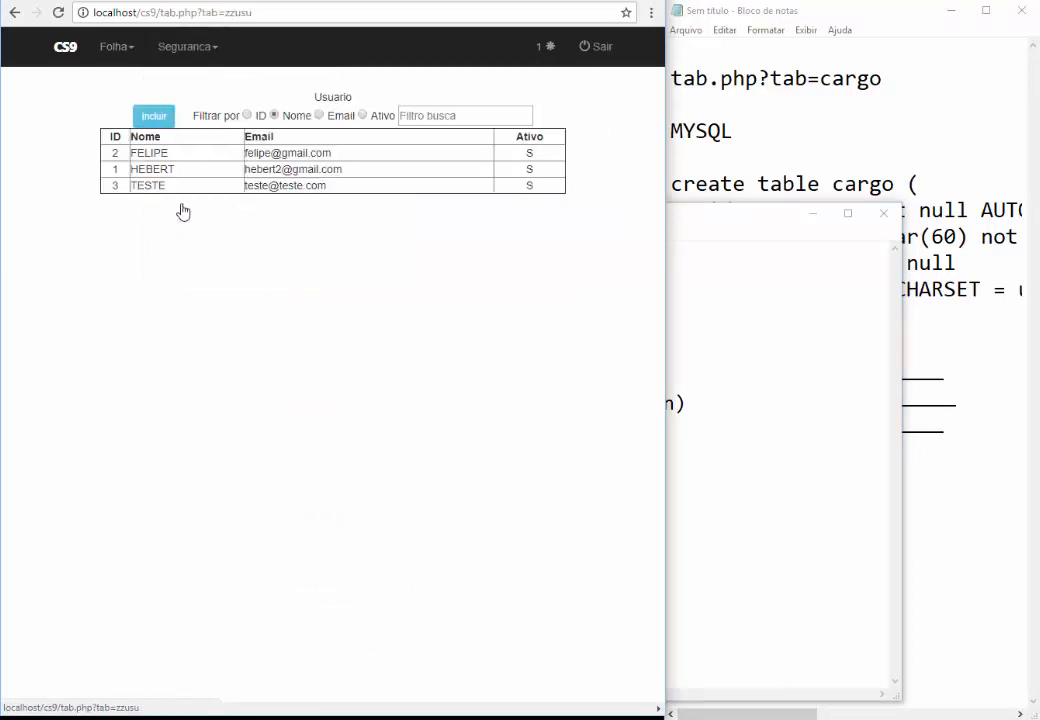
left_click(152, 113)
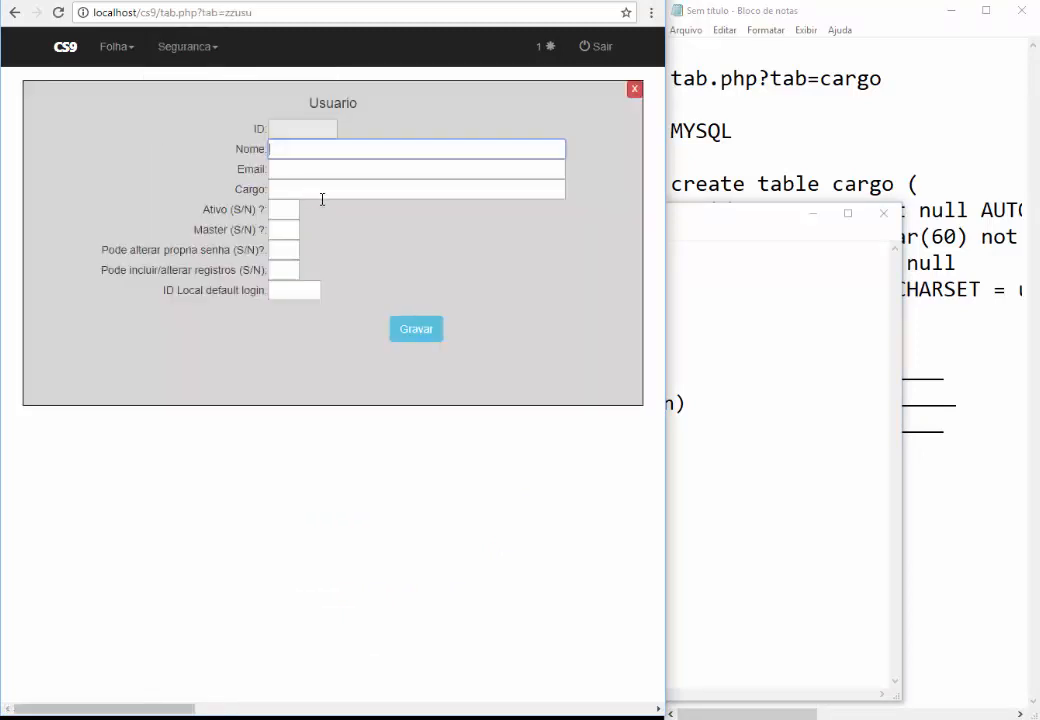
Enter the user's full name and e-mail, leave Cargo blank, and set Ativo to S
type("MARIA DE FATIMA")
key("Tab")
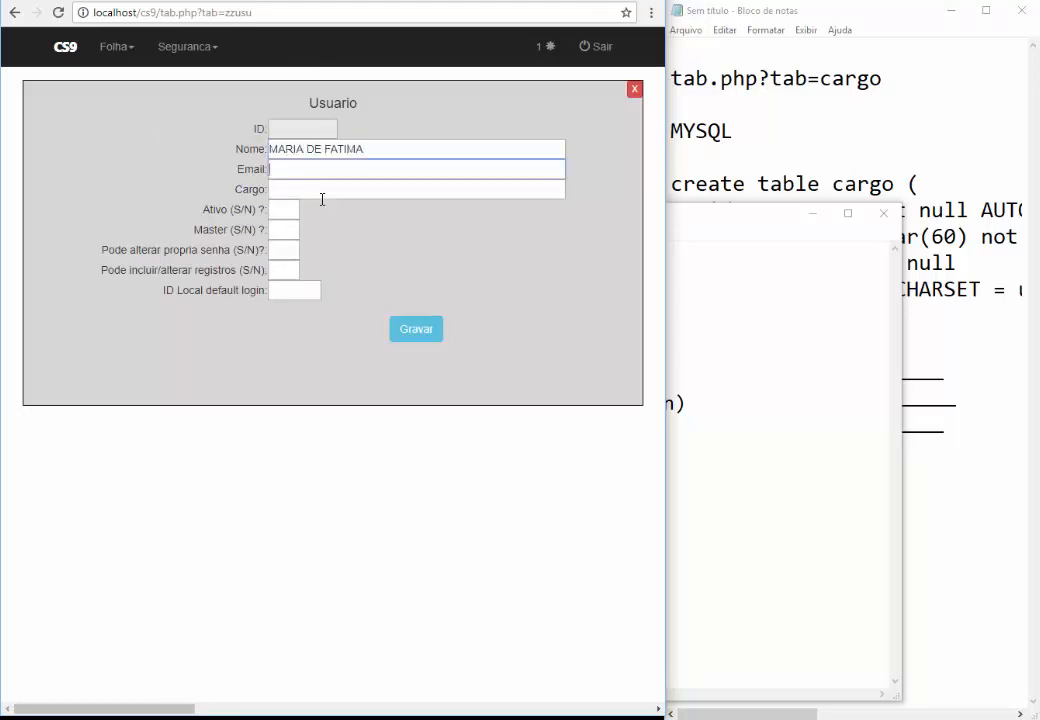
key("Tab")
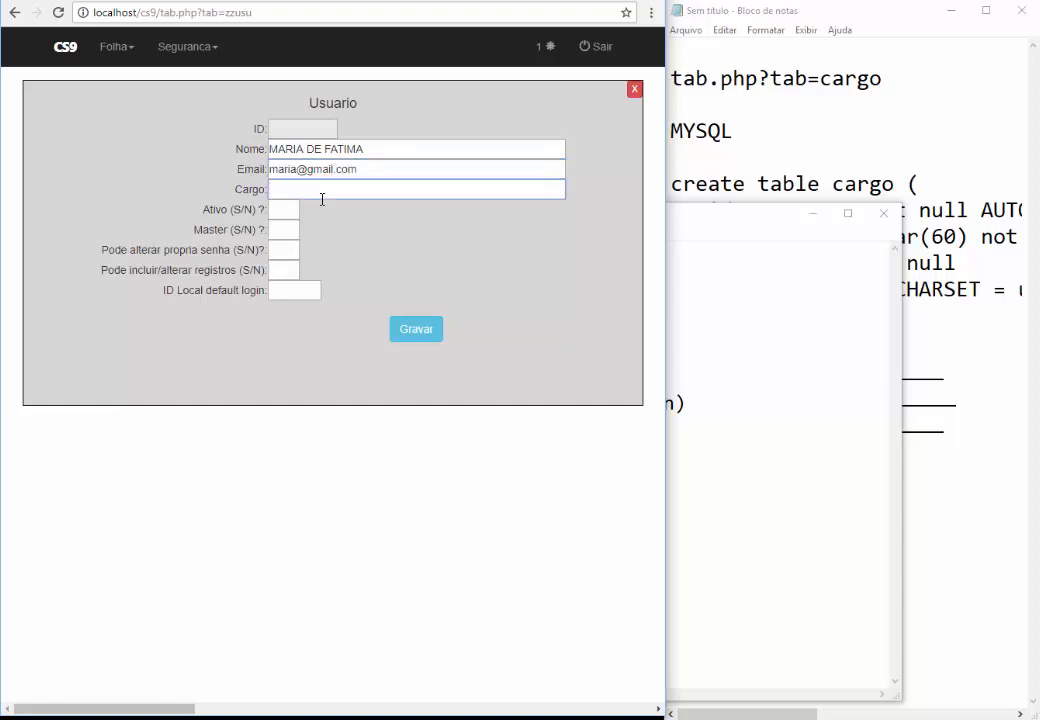
key("Tab")
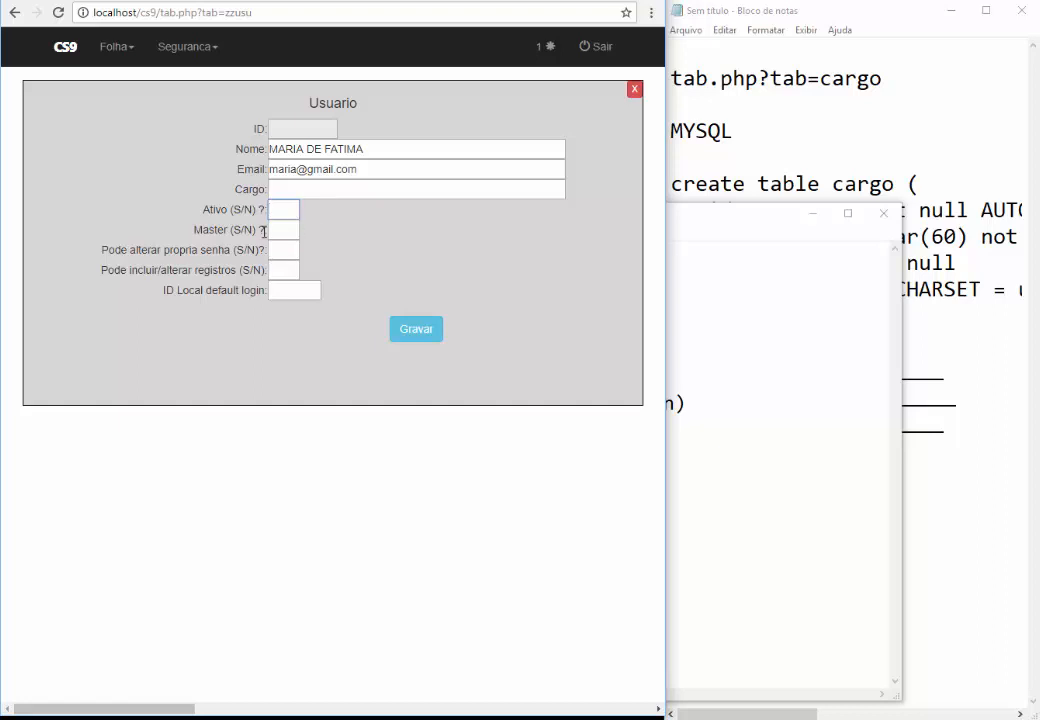
type("S")
left_click(286, 232)
Attempt to save the new user, then set Master to N
left_click(421, 333)
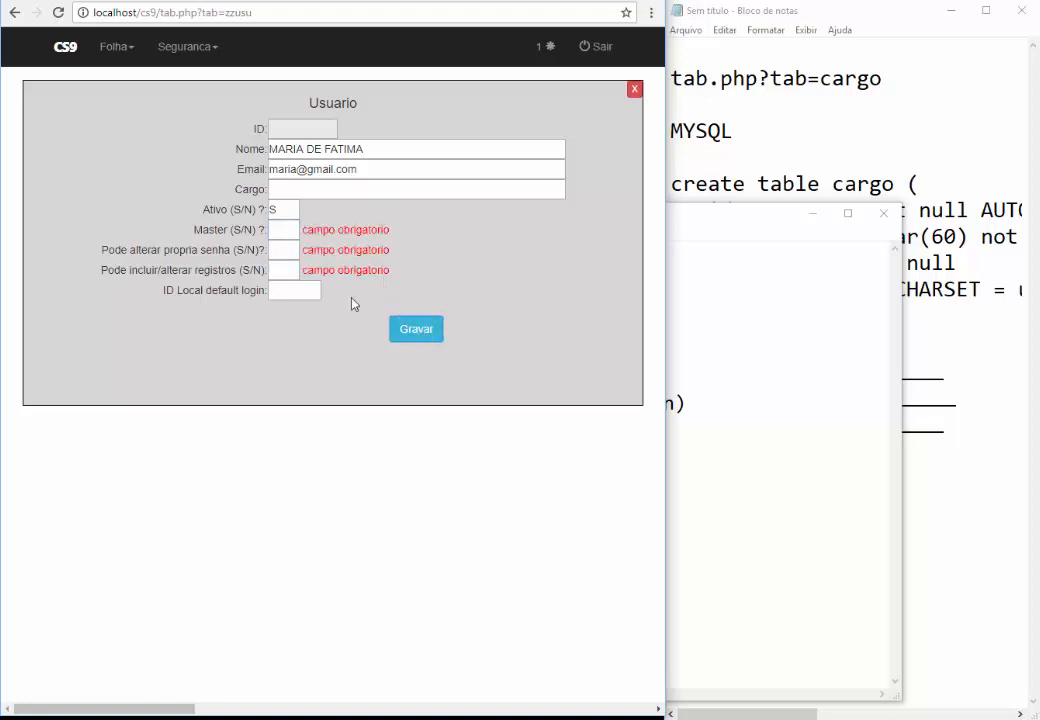
left_click(279, 230)
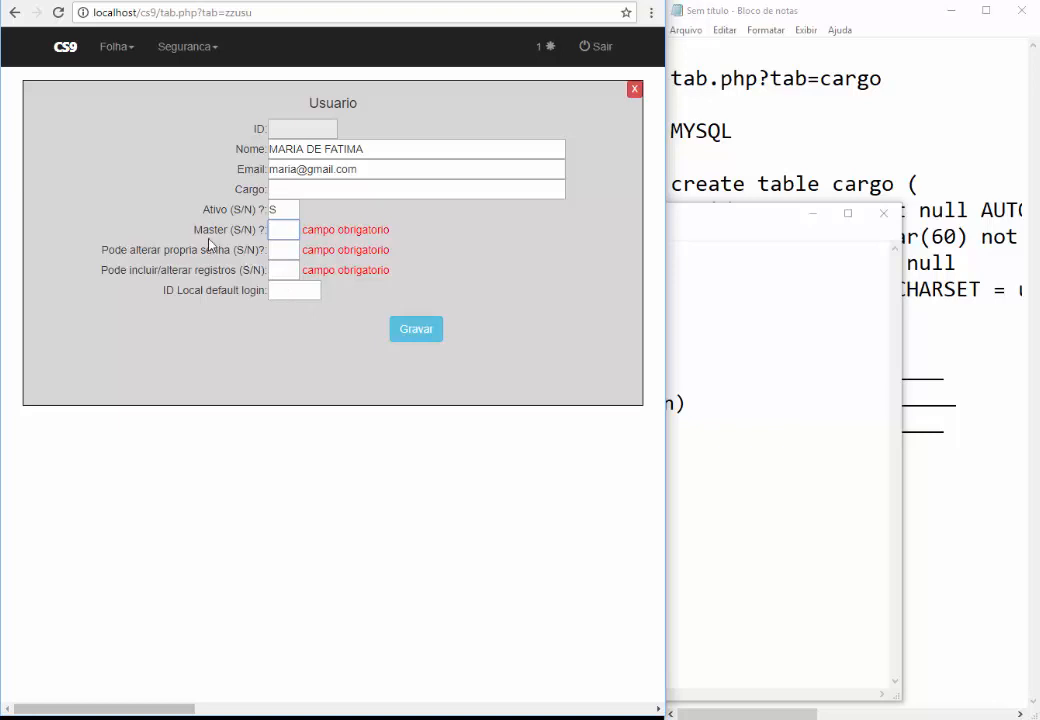
type("N")
left_click_drag(226, 230, 192, 230)
left_click(279, 230)
Set Pode alterar própria senha and Pode incluir/alterar registros both to S
left_click(283, 252)
type("S")
left_click(283, 265)
type("S")
key("Tab")
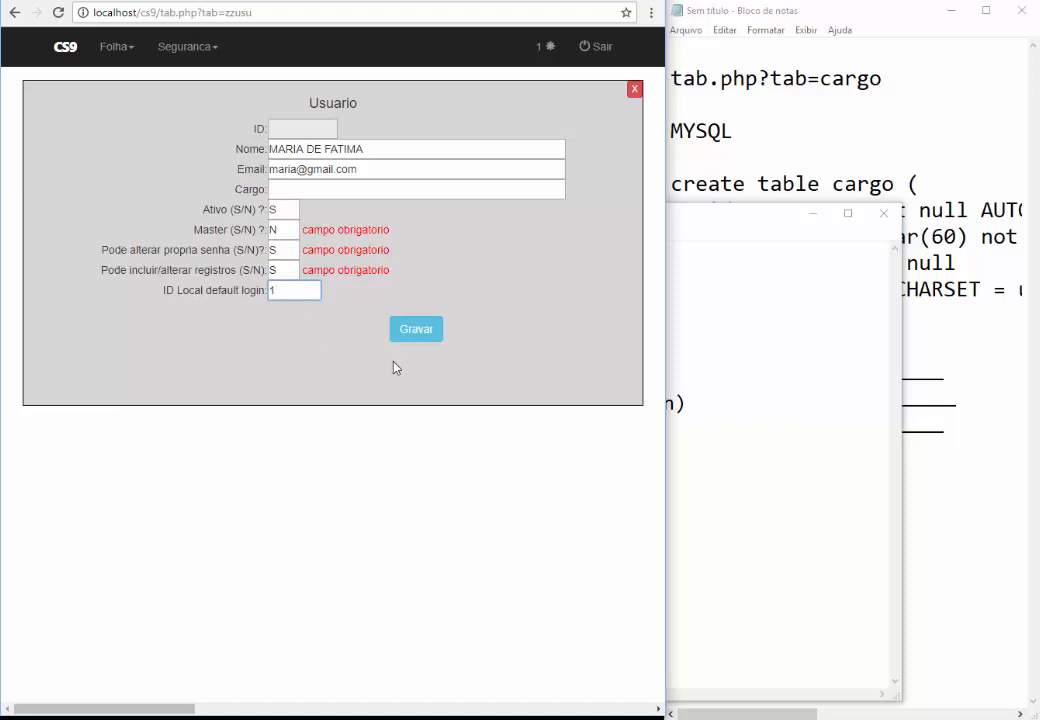
Save the new user so the Usuario list shows it as ID 4
left_click(419, 333)
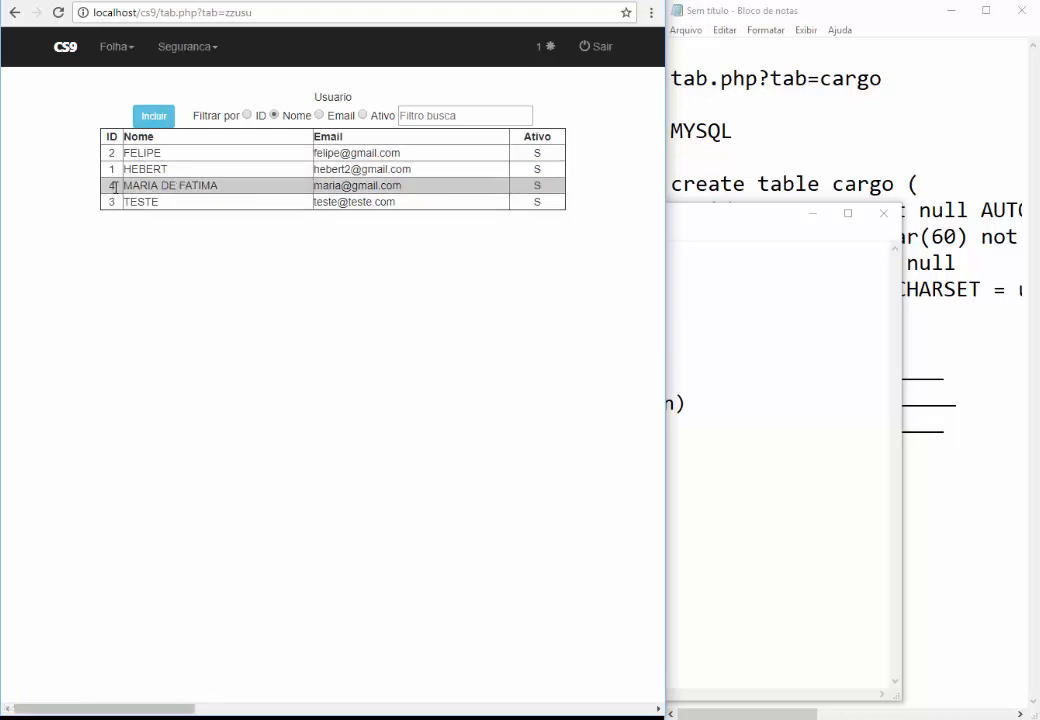
left_click(187, 49)
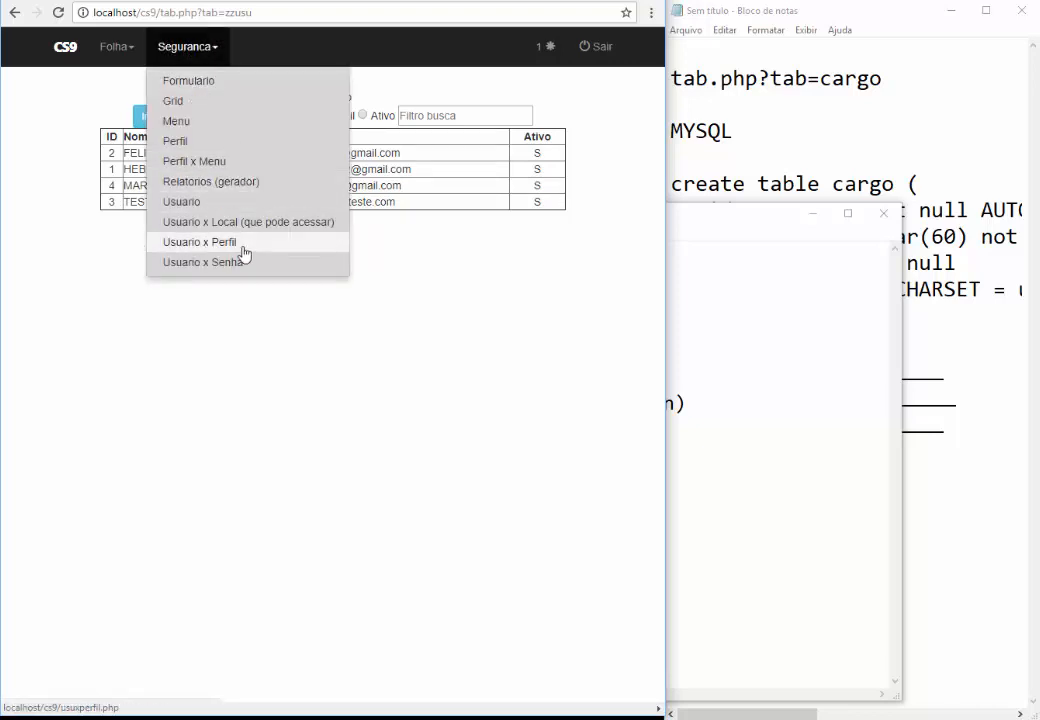
Set and save a new password for user ID 4 on the Usuario x Senha page
left_click(215, 263)
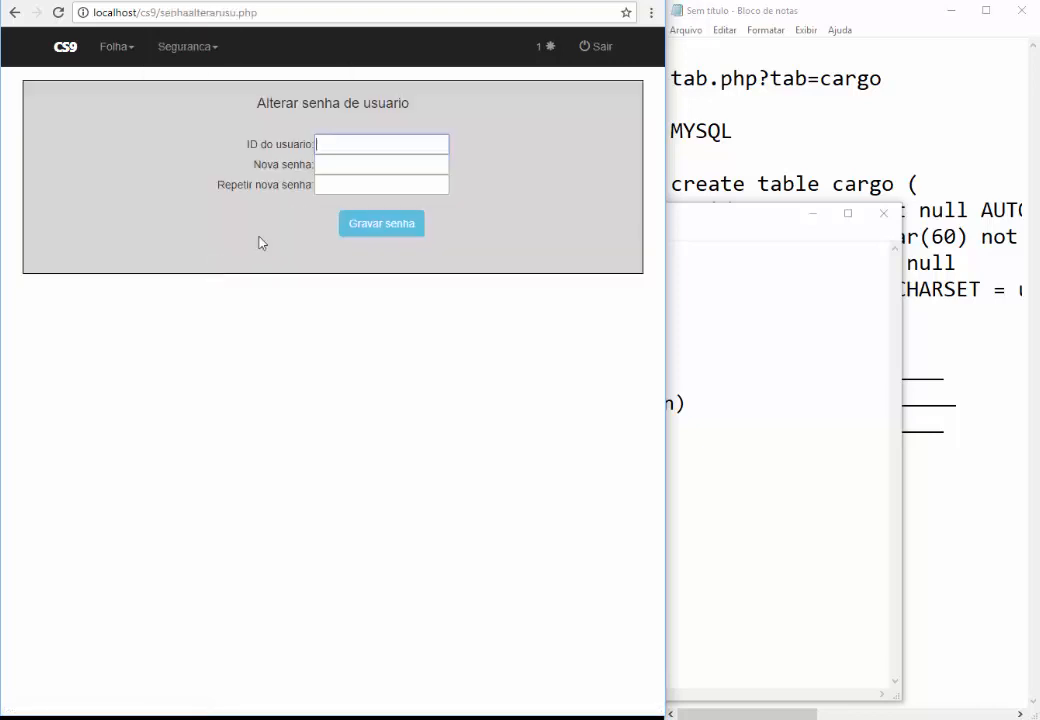
key("Tab")
key("Tab")
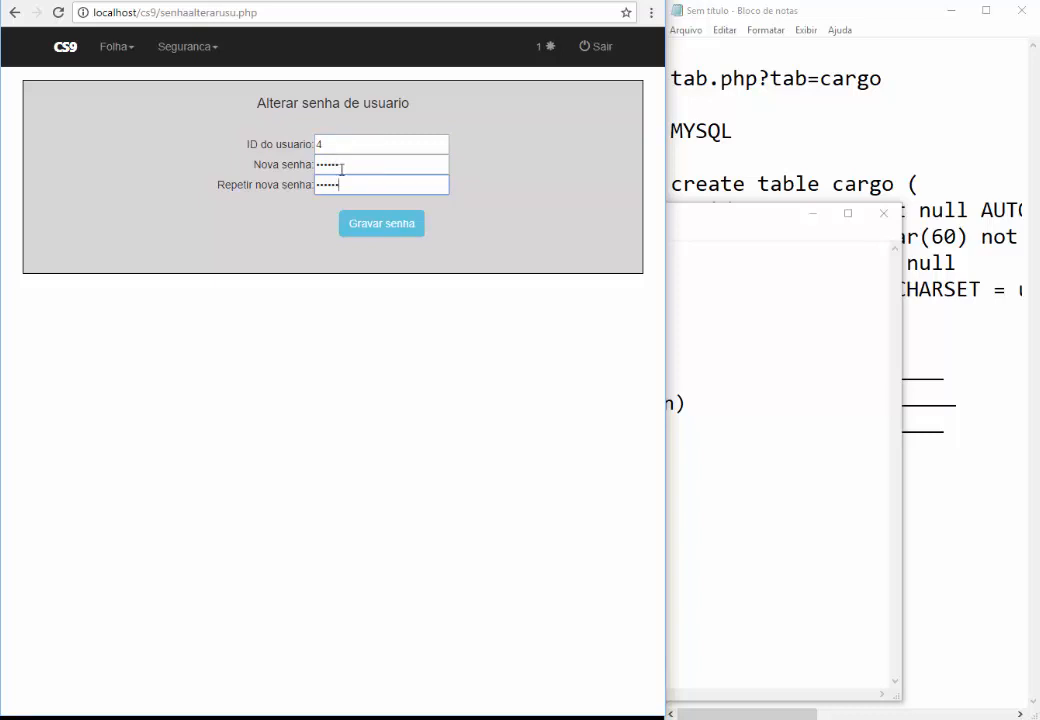
left_click(376, 225)
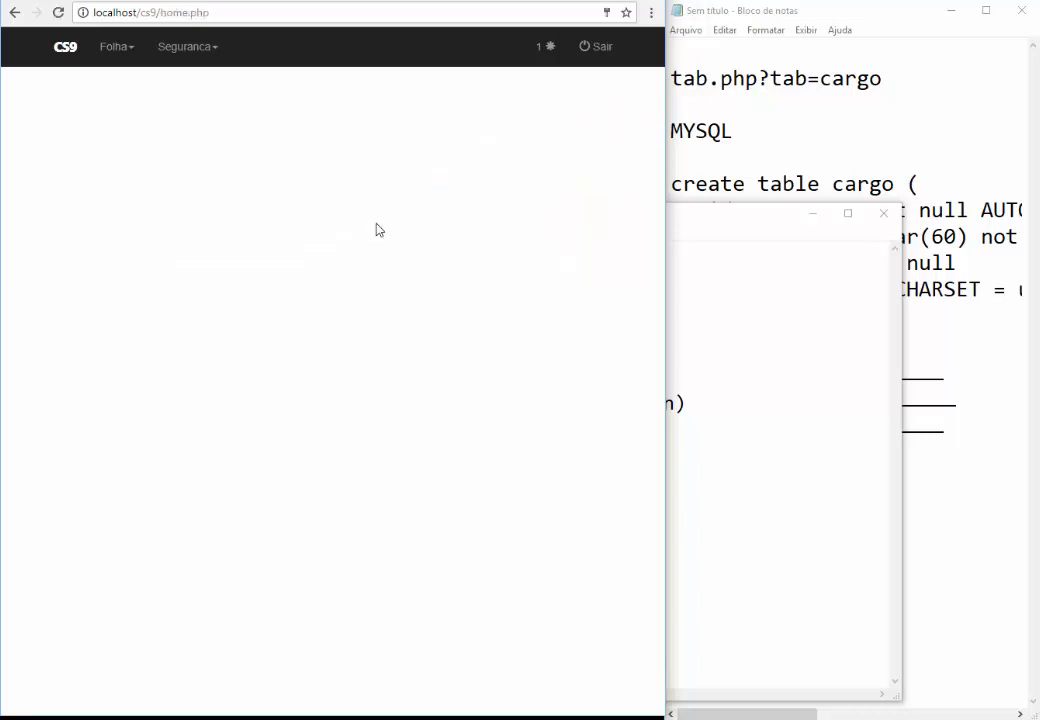
left_click(192, 58)
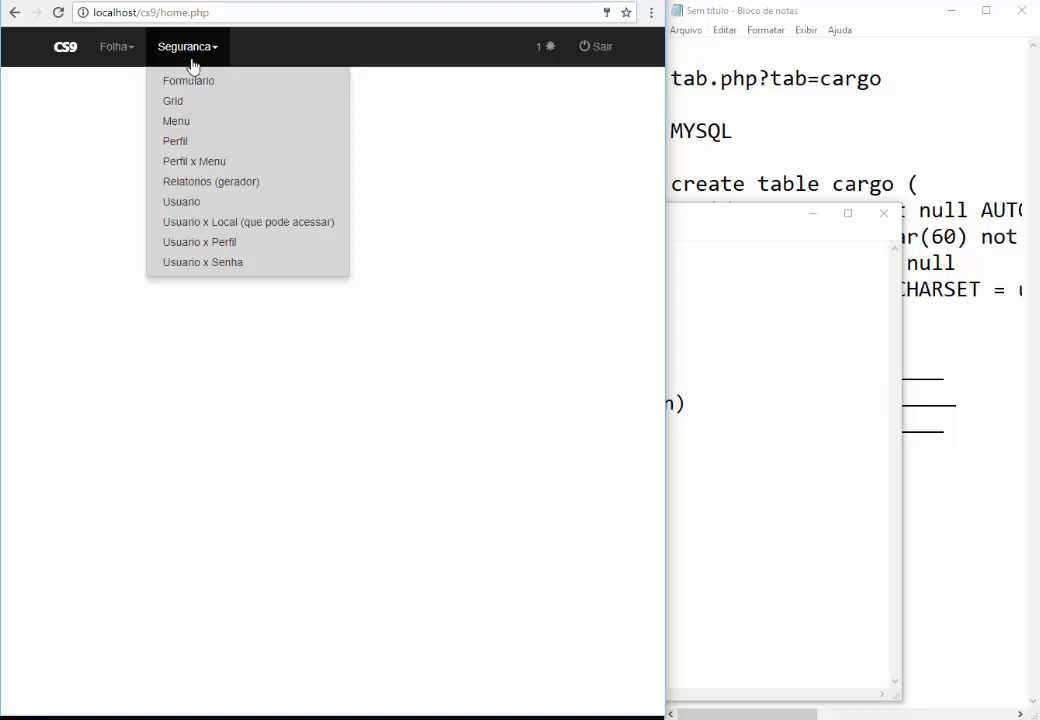
Add and save a user profile named 'ASSISTENTE DE DEPTO.PESSOAL', which becomes ID 4
left_click(185, 144)
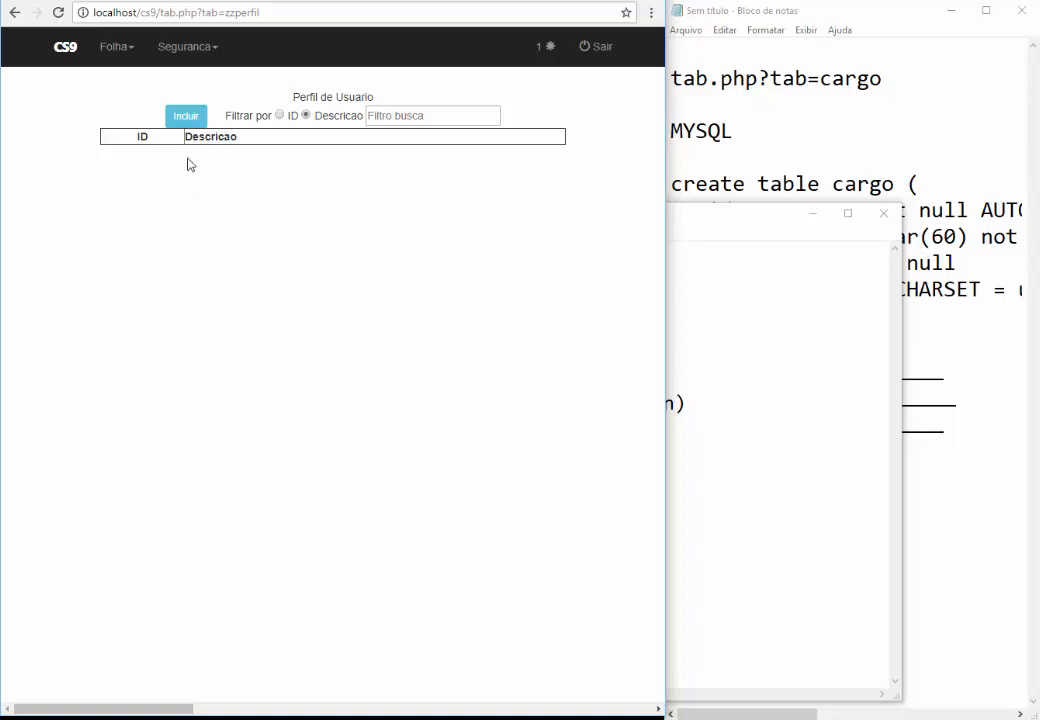
left_click(186, 118)
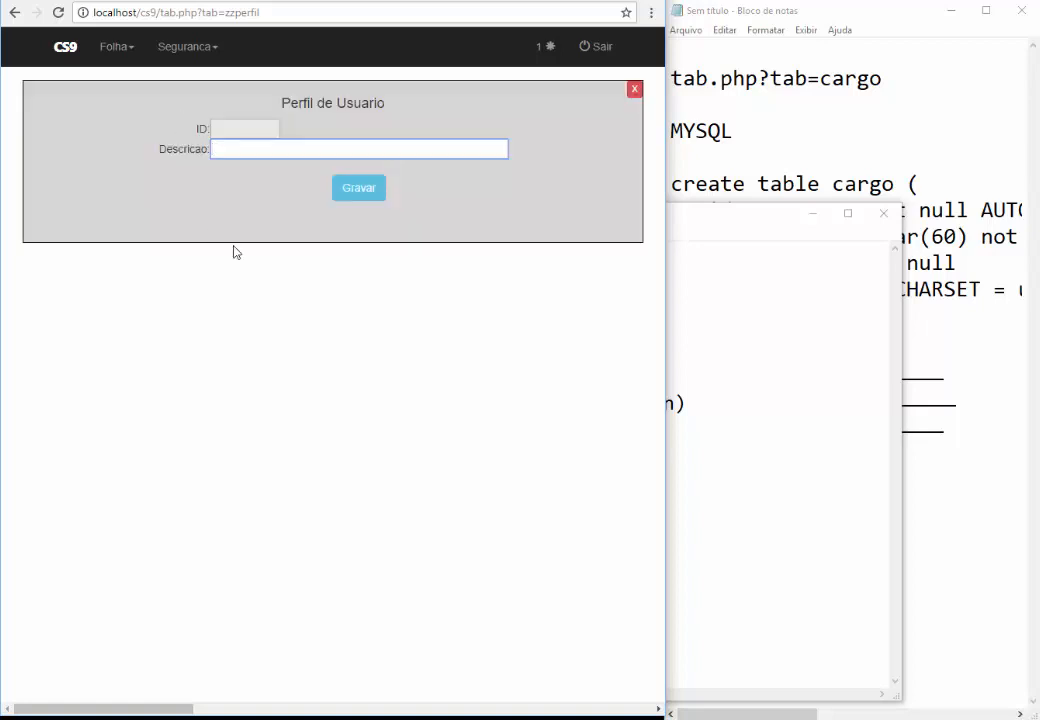
type("ASIS")
key("BackSpace")
type("SI")
type("STENTE DE DE")
type("PTO.")
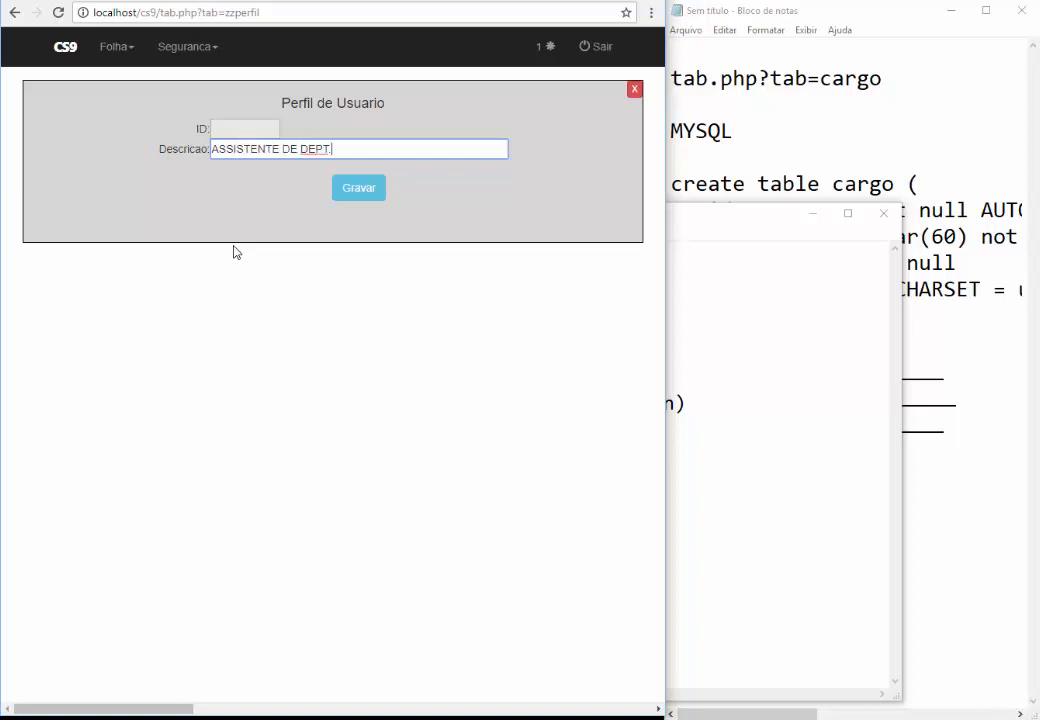
type("PESSOAL")
left_click(350, 189)
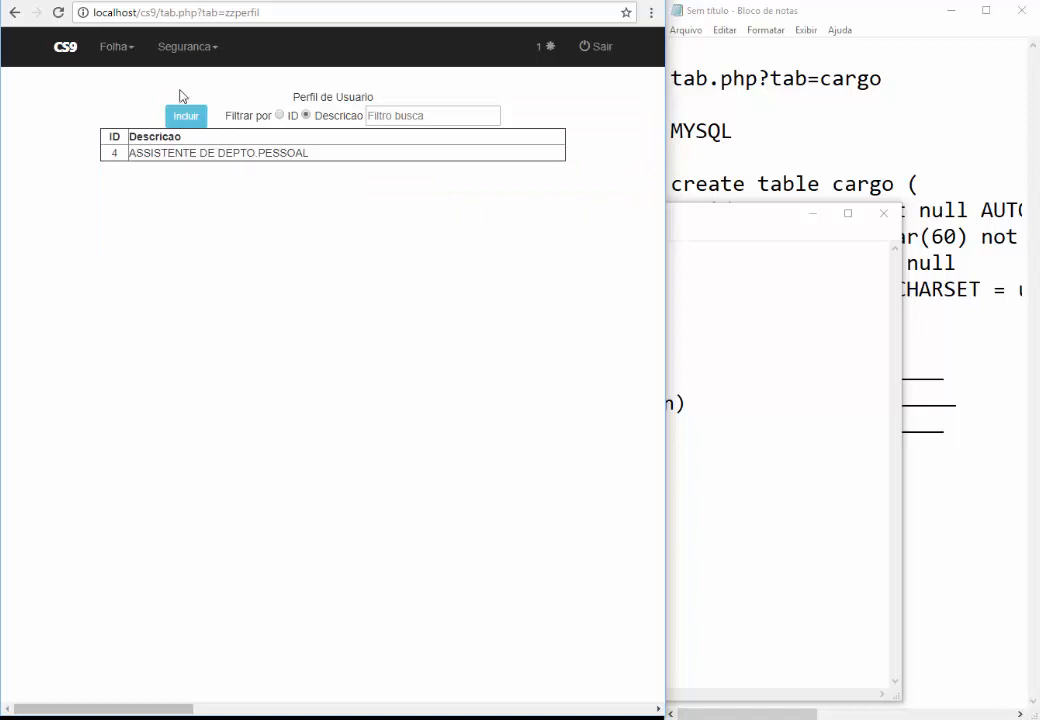
left_click(181, 44)
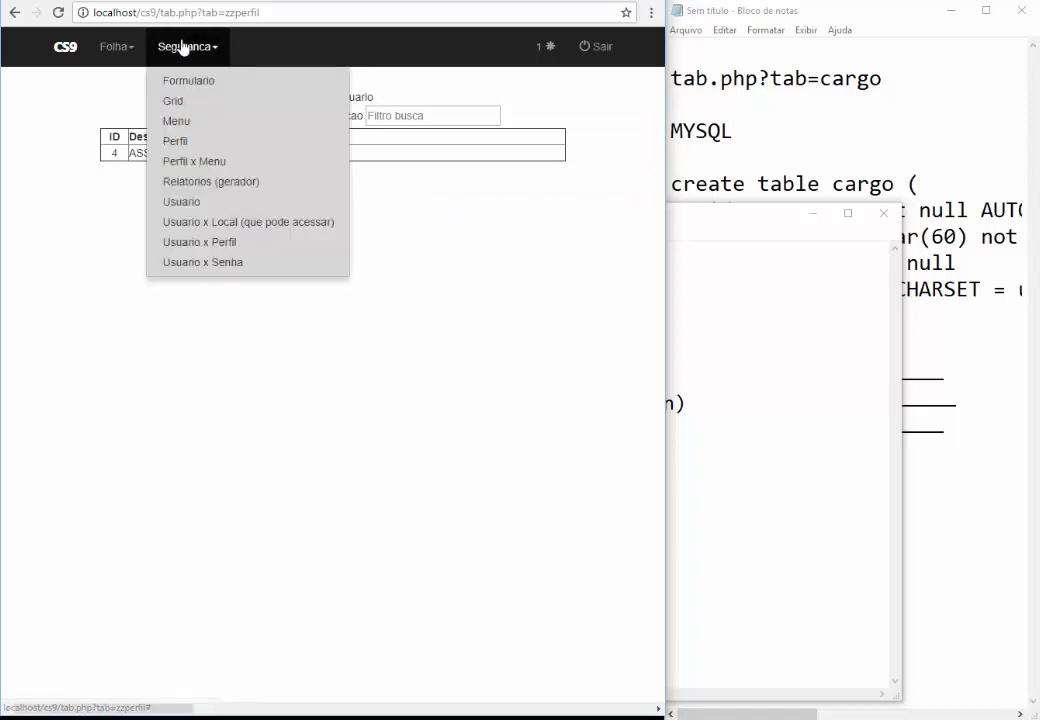
Grant the ASSISTENTE DE DEPTO.PESSOAL profile access to Folha and Cadastro de Cargos in Perfil x Menu
left_click(197, 162)
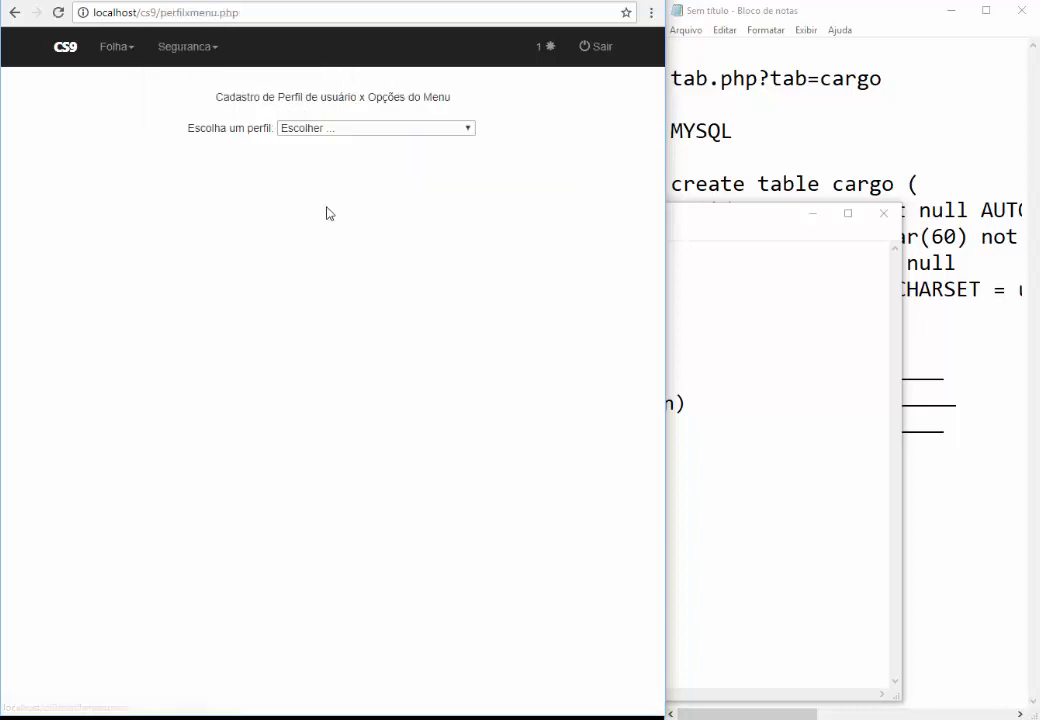
left_click(360, 130)
left_click(340, 158)
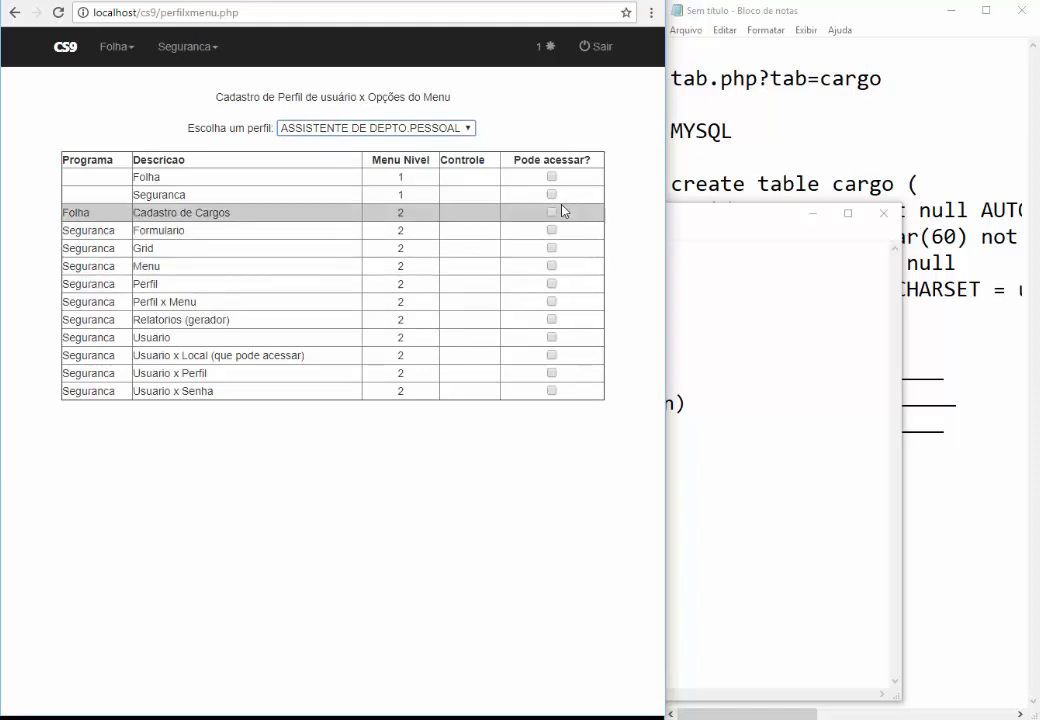
left_click(550, 178)
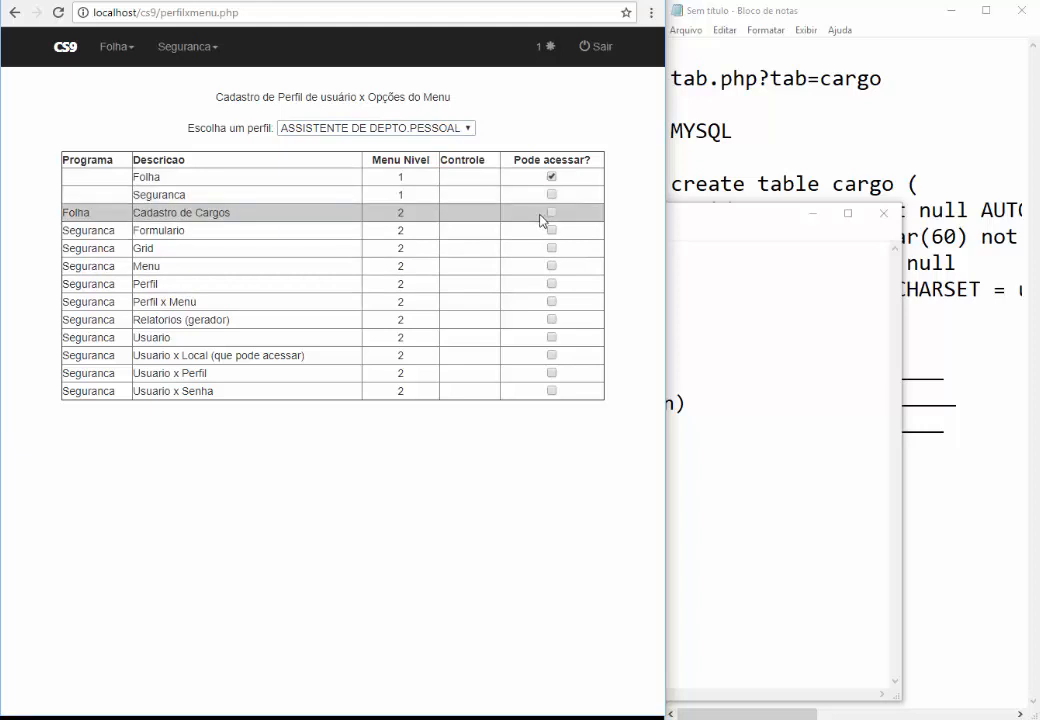
left_click(551, 213)
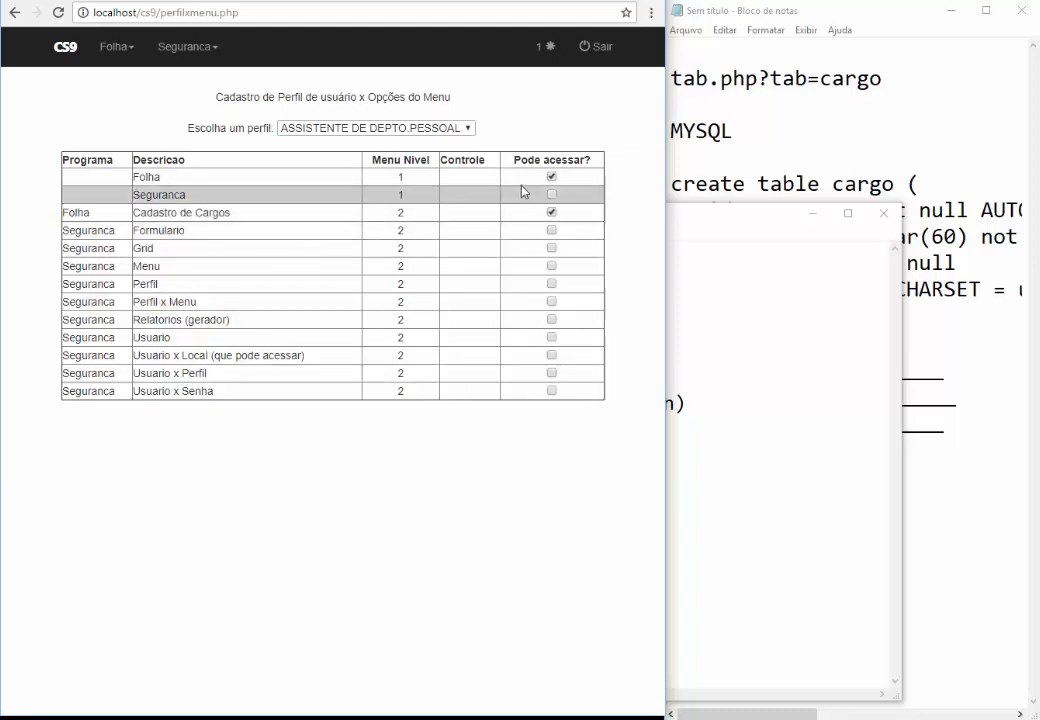
left_click(184, 50)
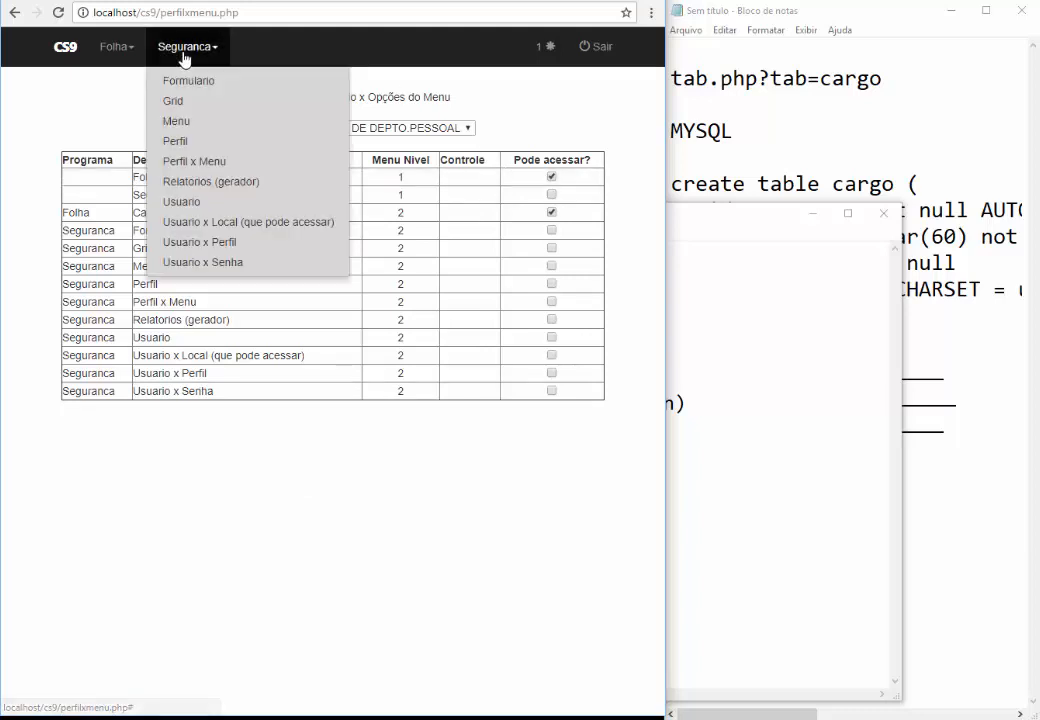
Add and save a Usuario x Local entry linking user 4 to LOCAL 1
left_click(193, 229)
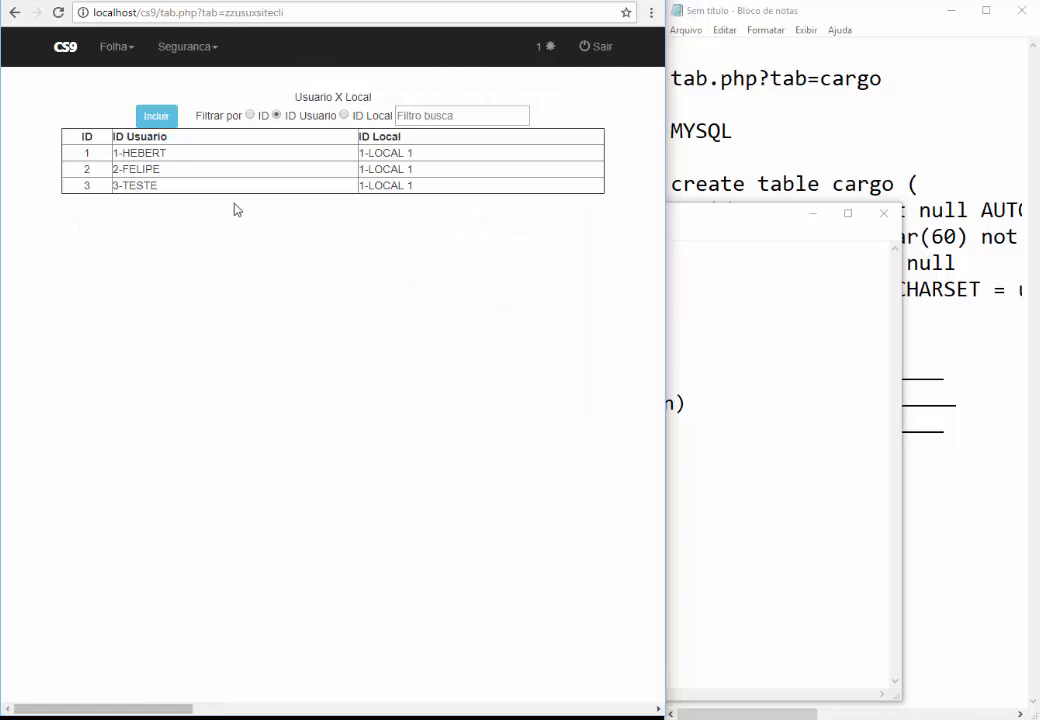
left_click(180, 50)
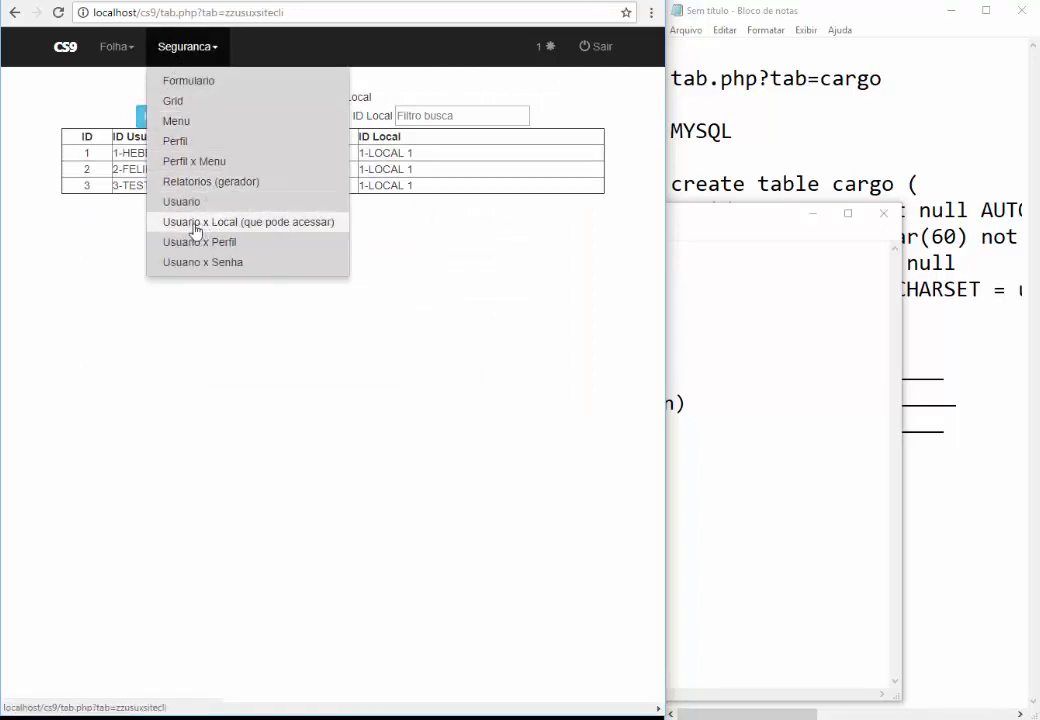
left_click(234, 224)
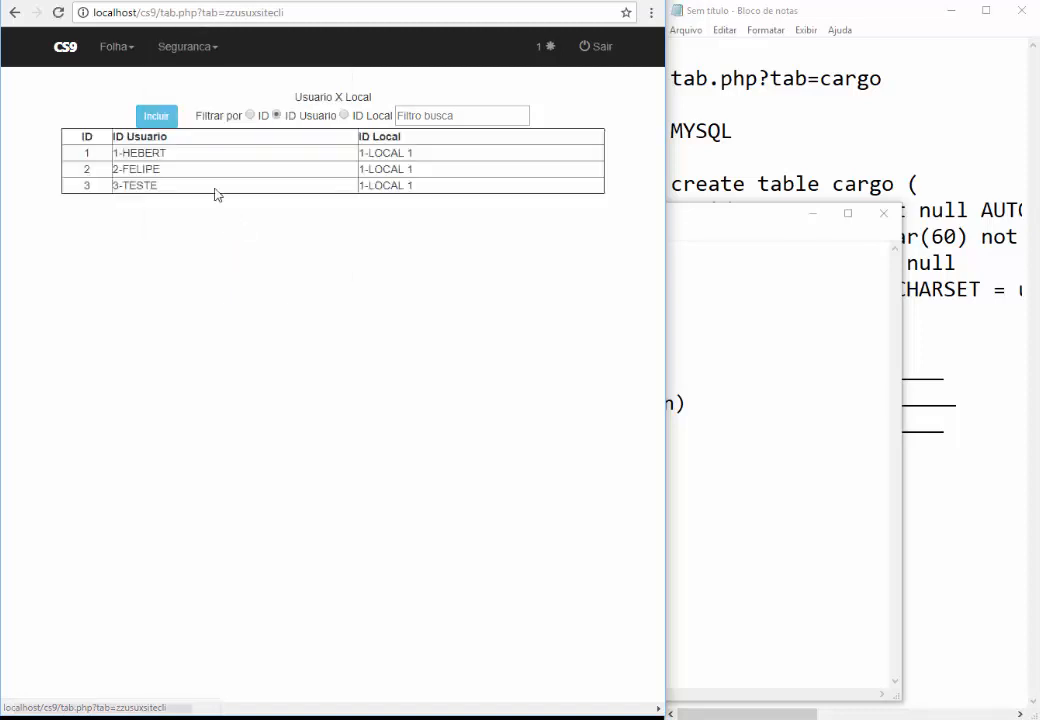
left_click(156, 116)
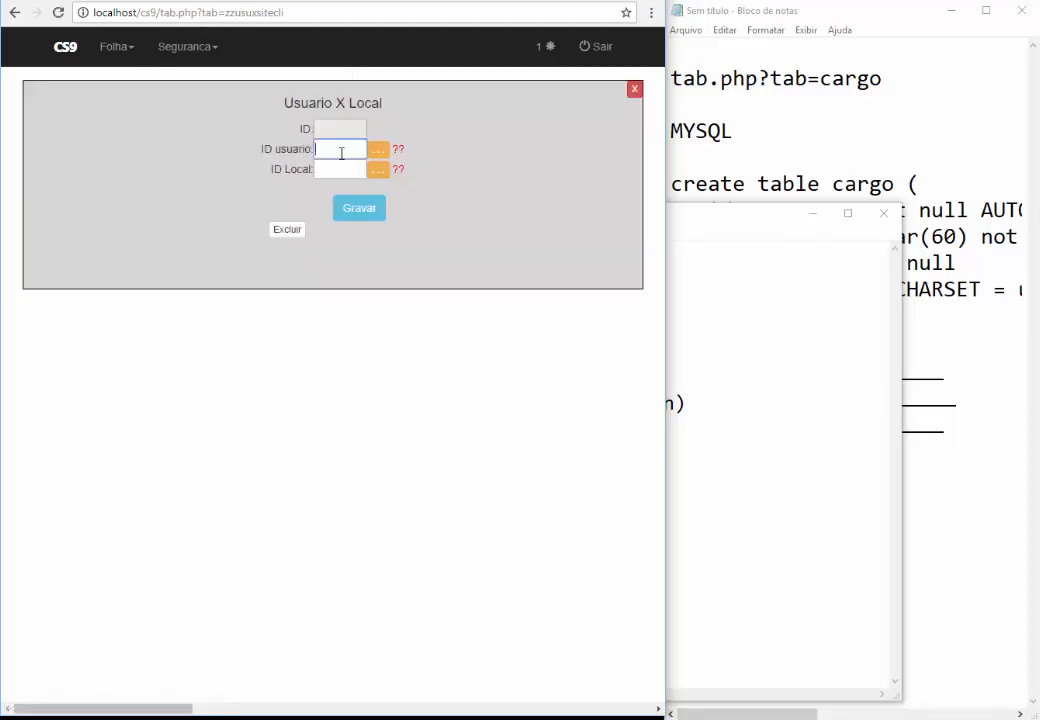
left_click(377, 150)
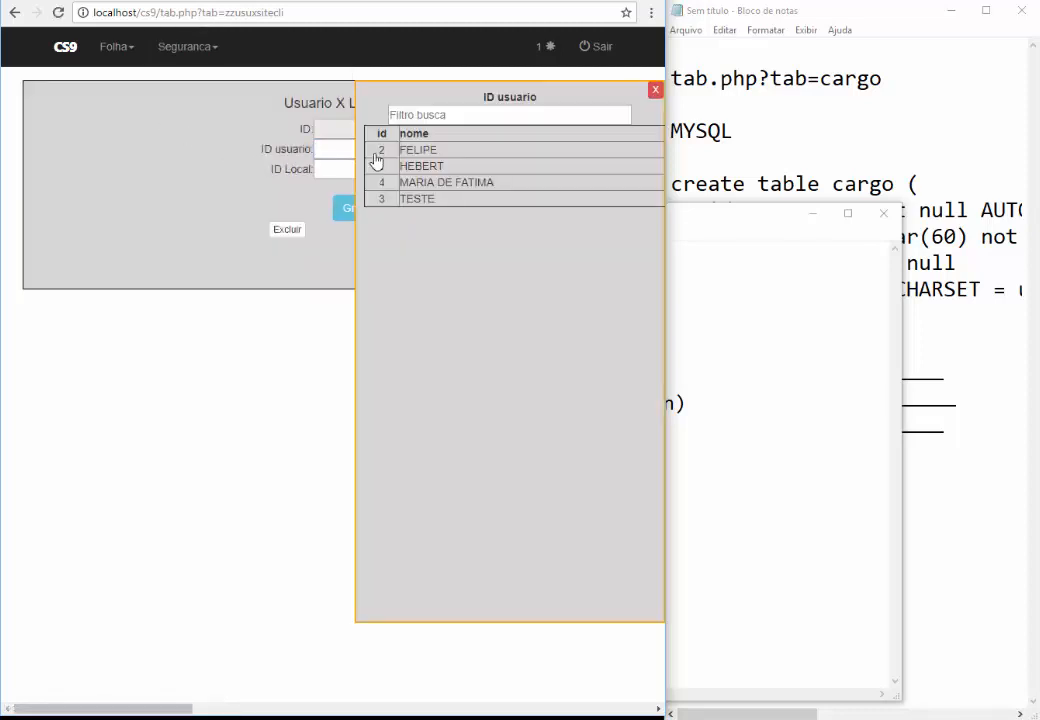
left_click(443, 183)
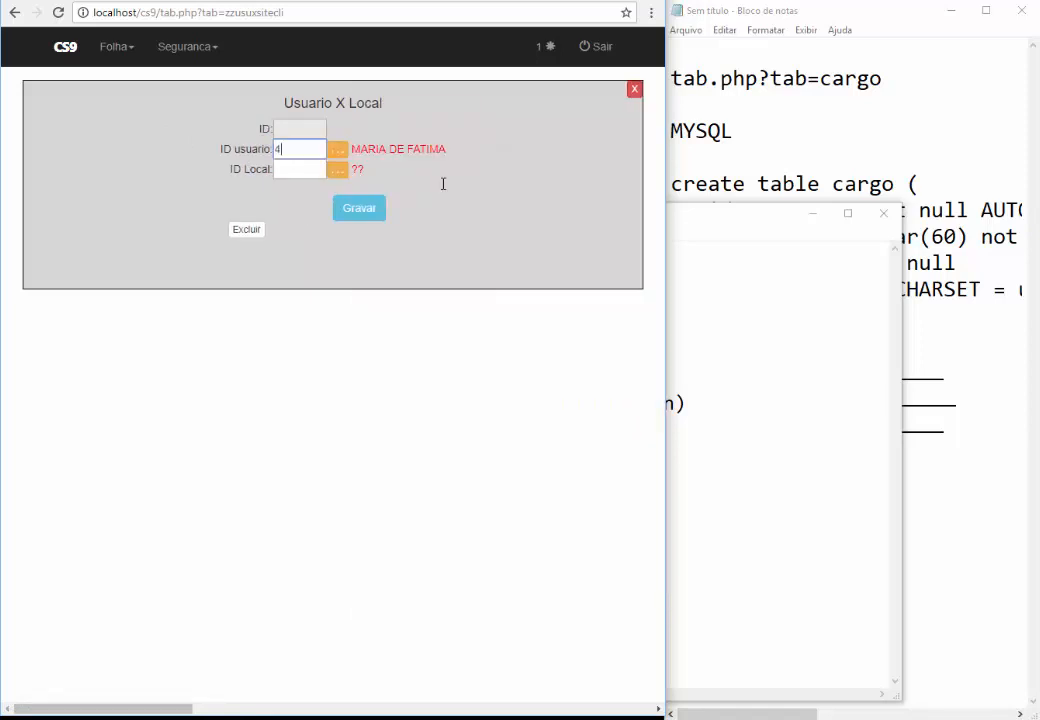
left_click(338, 174)
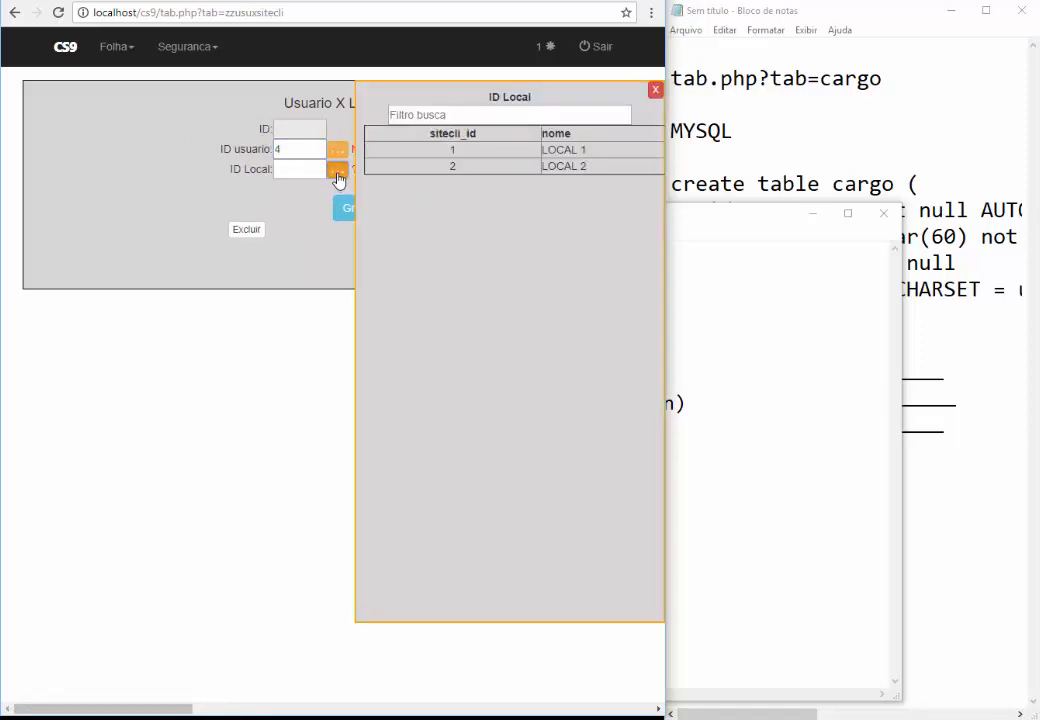
left_click(448, 156)
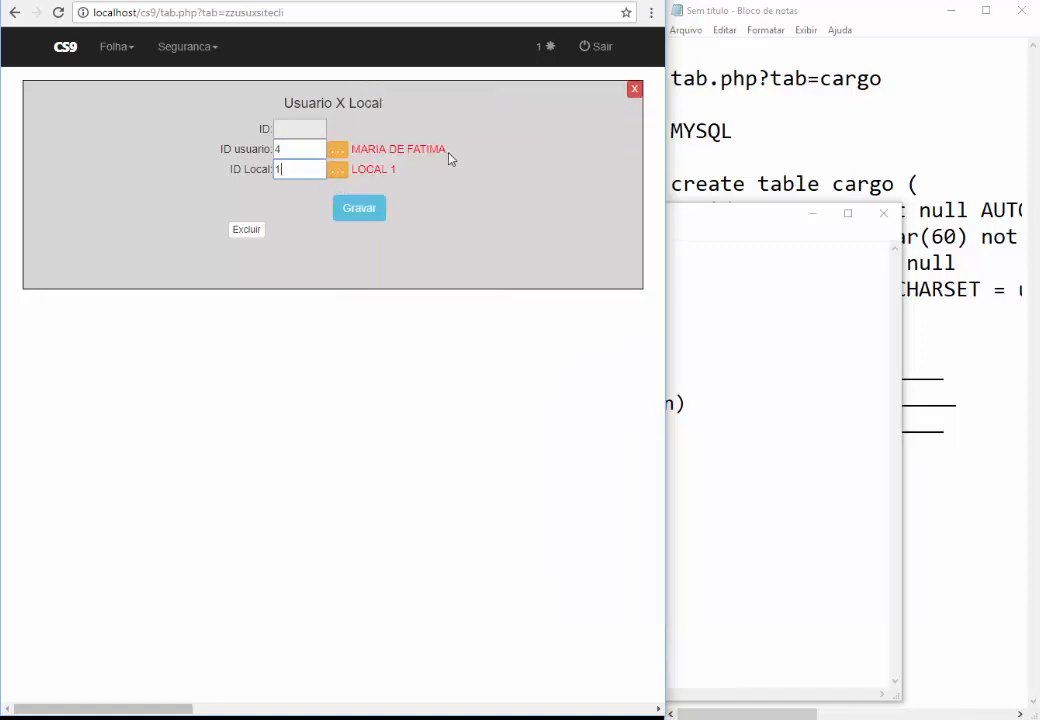
left_click(359, 210)
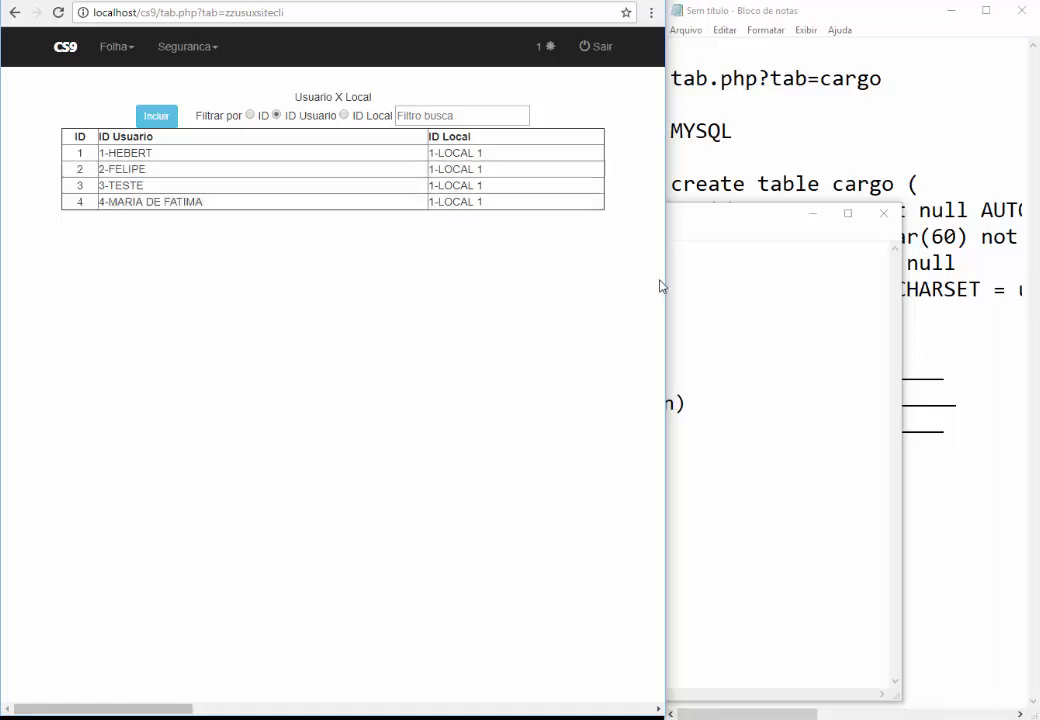
Widen the browser window over Notepad
left_click_drag(667, 285, 981, 279)
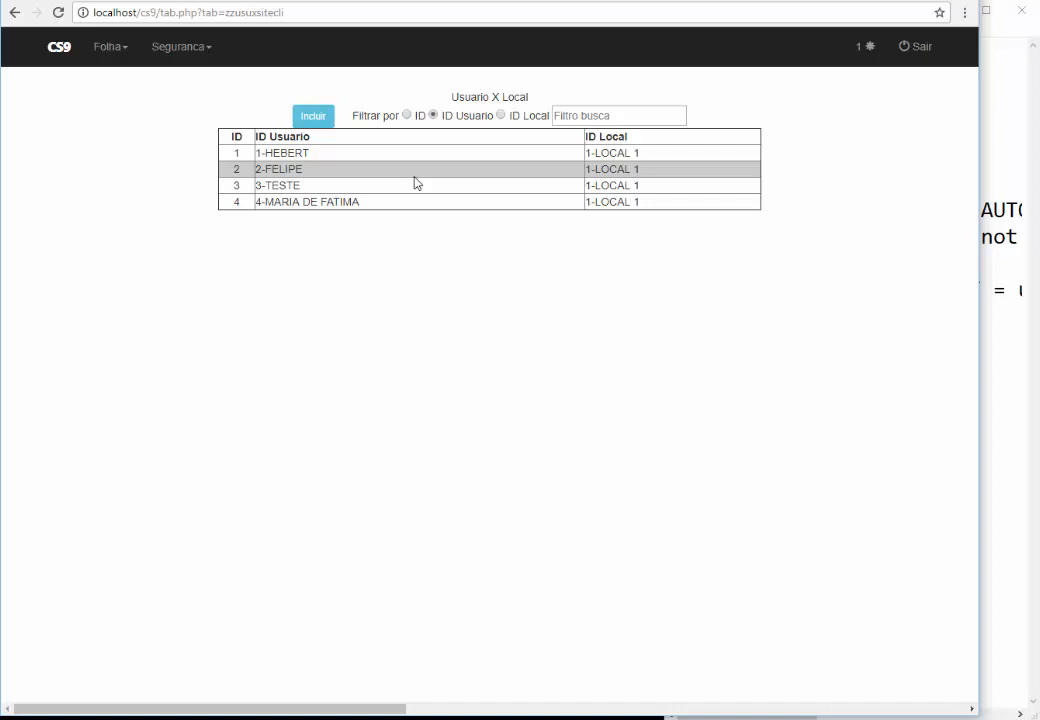
left_click(170, 52)
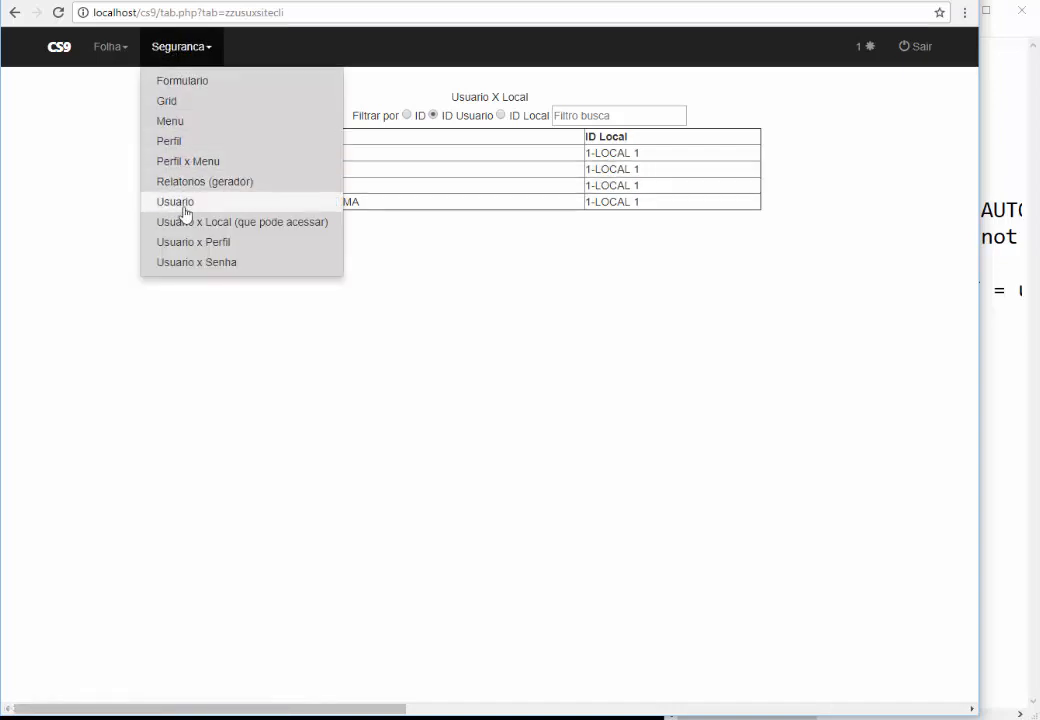
left_click(390, 338)
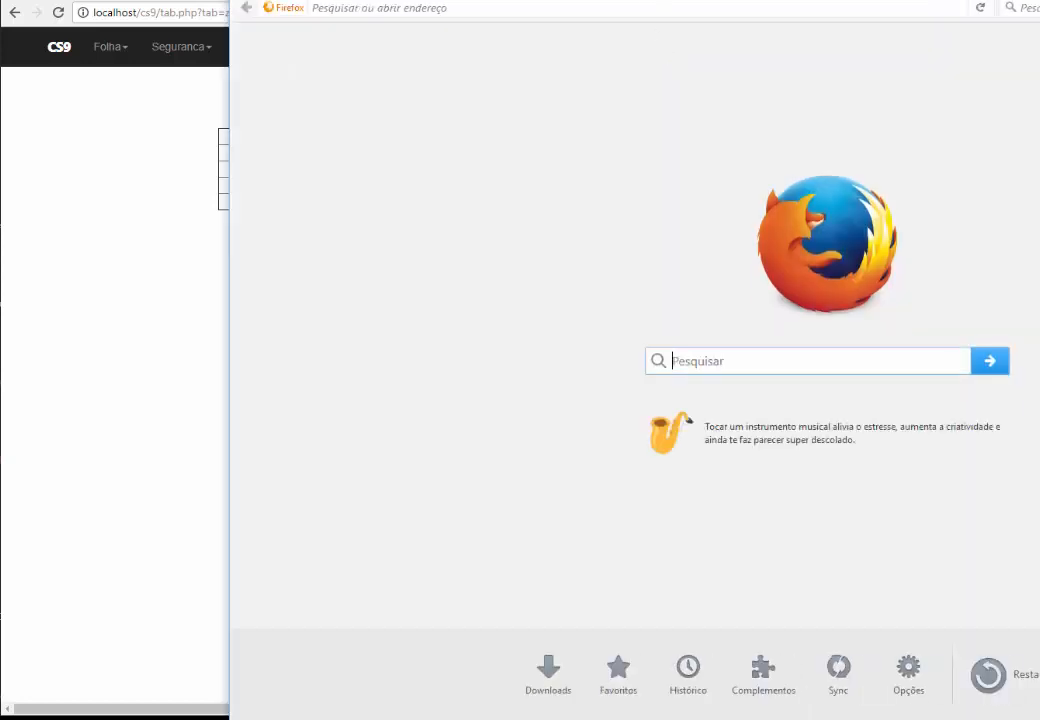
Reposition and shrink the Firefox window, then load the localhost/cs9 login page
left_click_drag(645, 0, 503, 112)
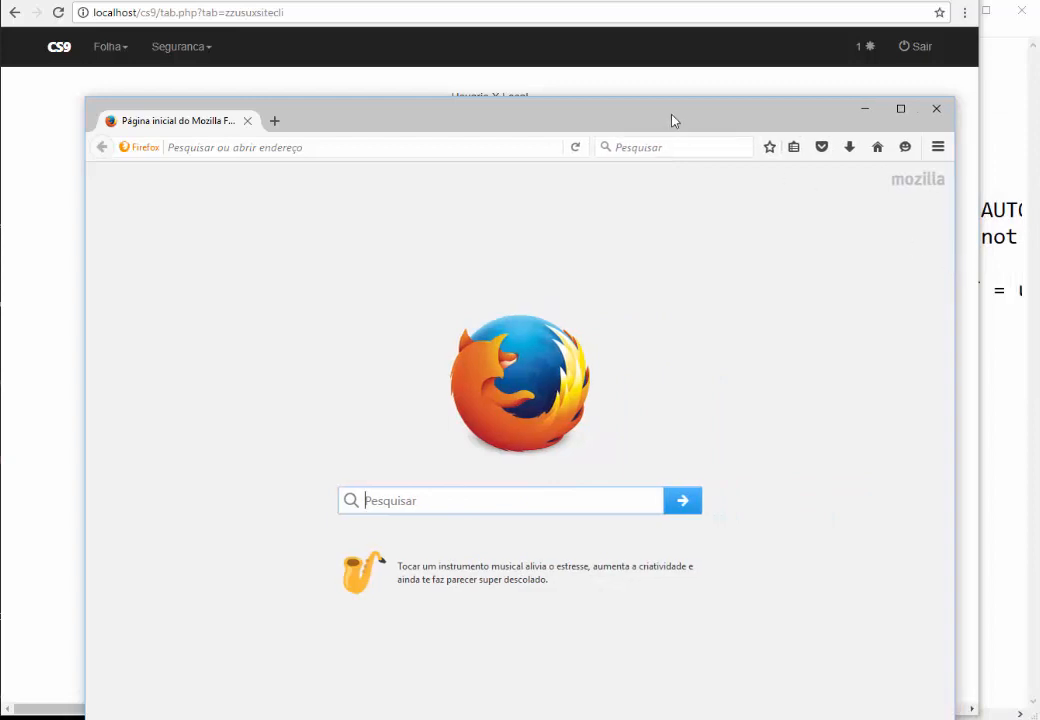
left_click_drag(672, 120, 685, 74)
left_click_drag(610, 56, 662, 88)
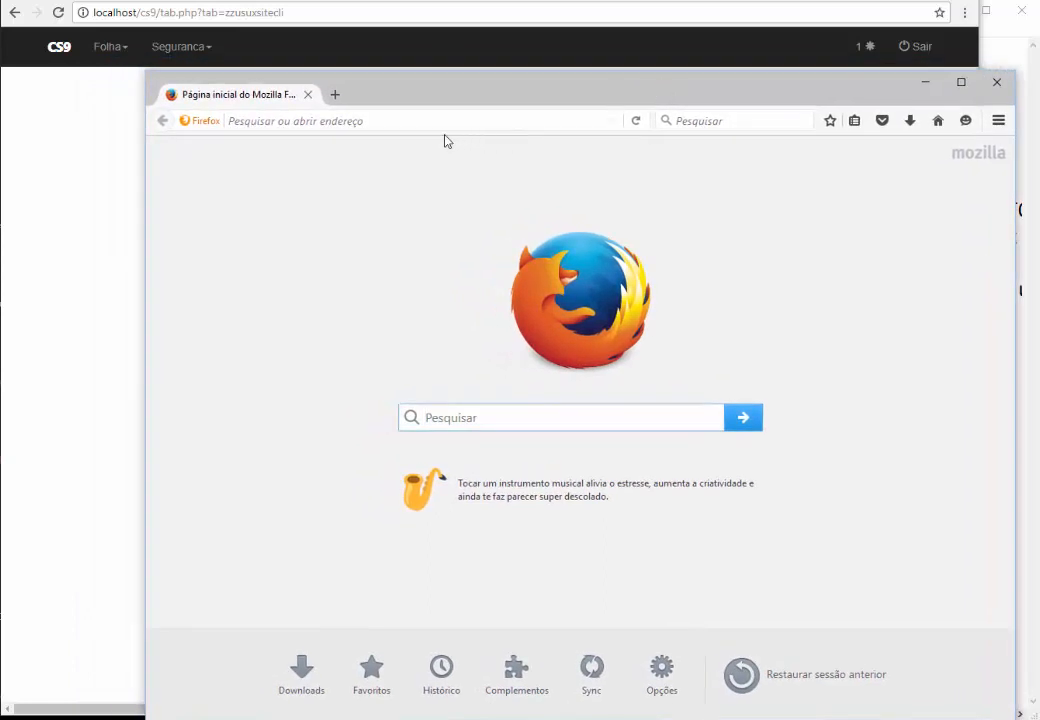
left_click(383, 121)
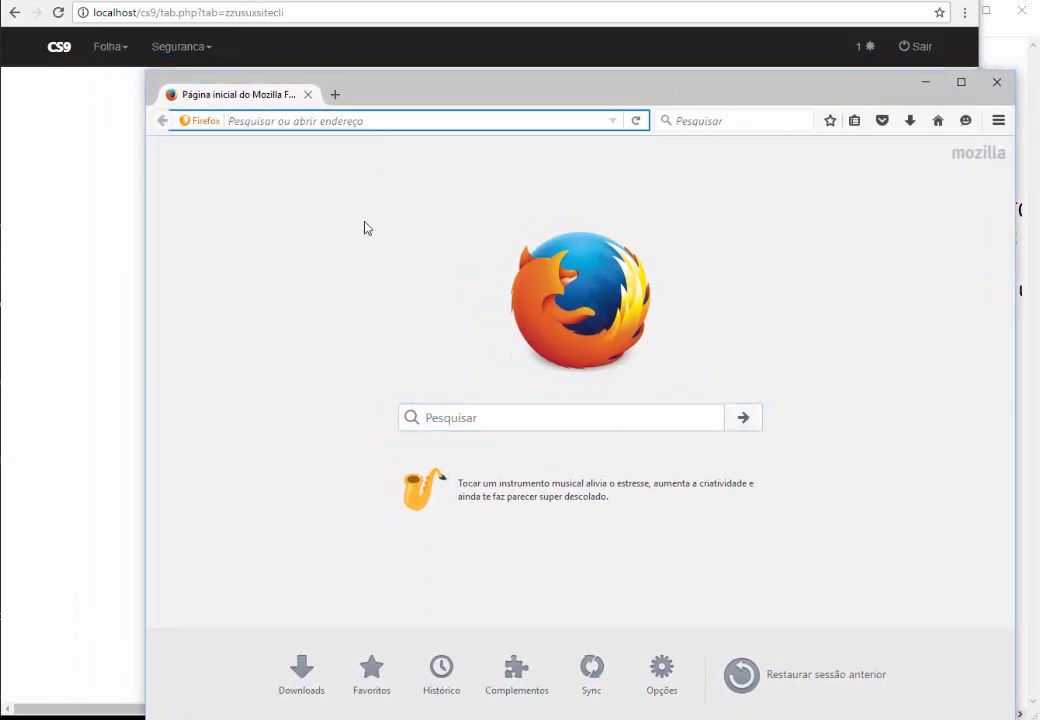
type("LOcalhost/")
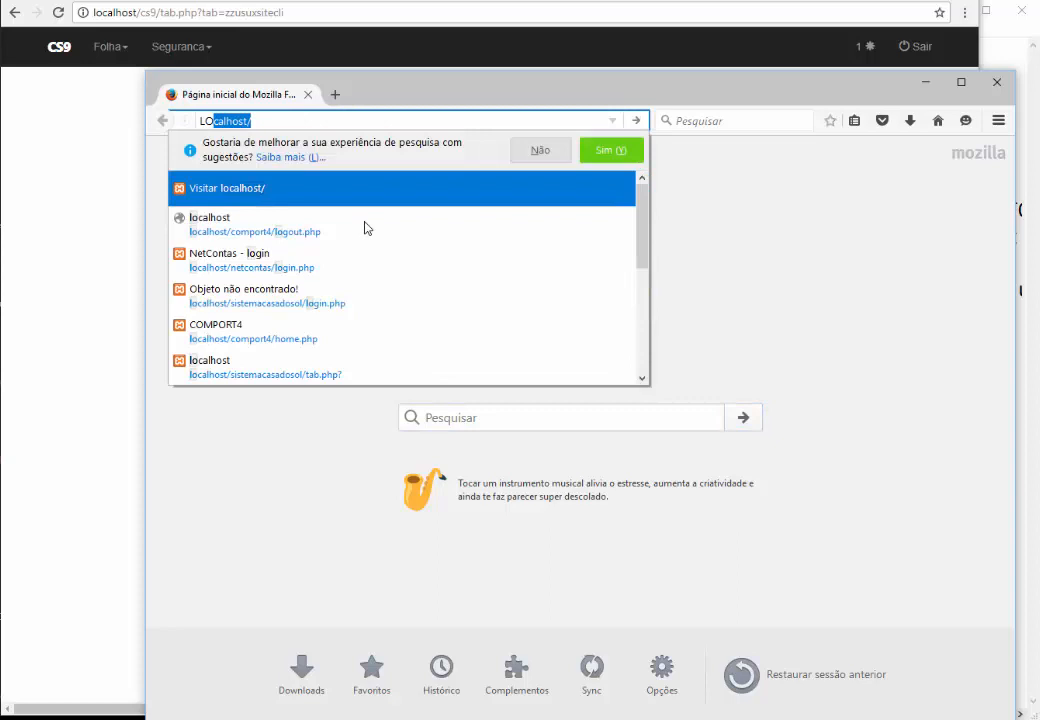
key("Right")
type("cs")
key("Right")
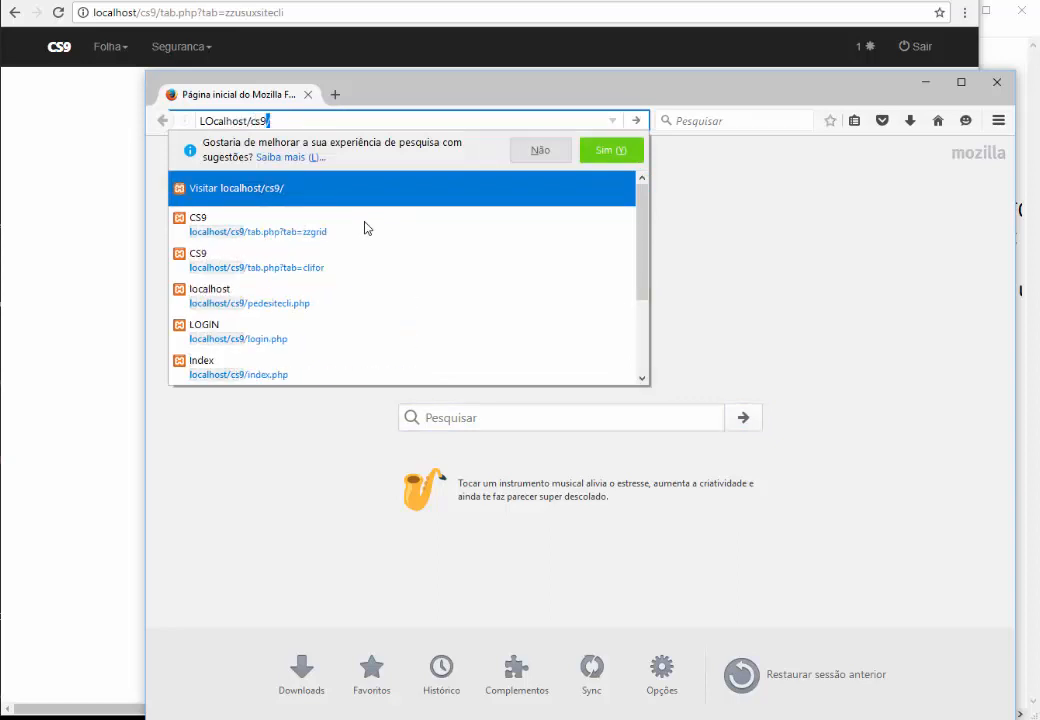
key("Return")
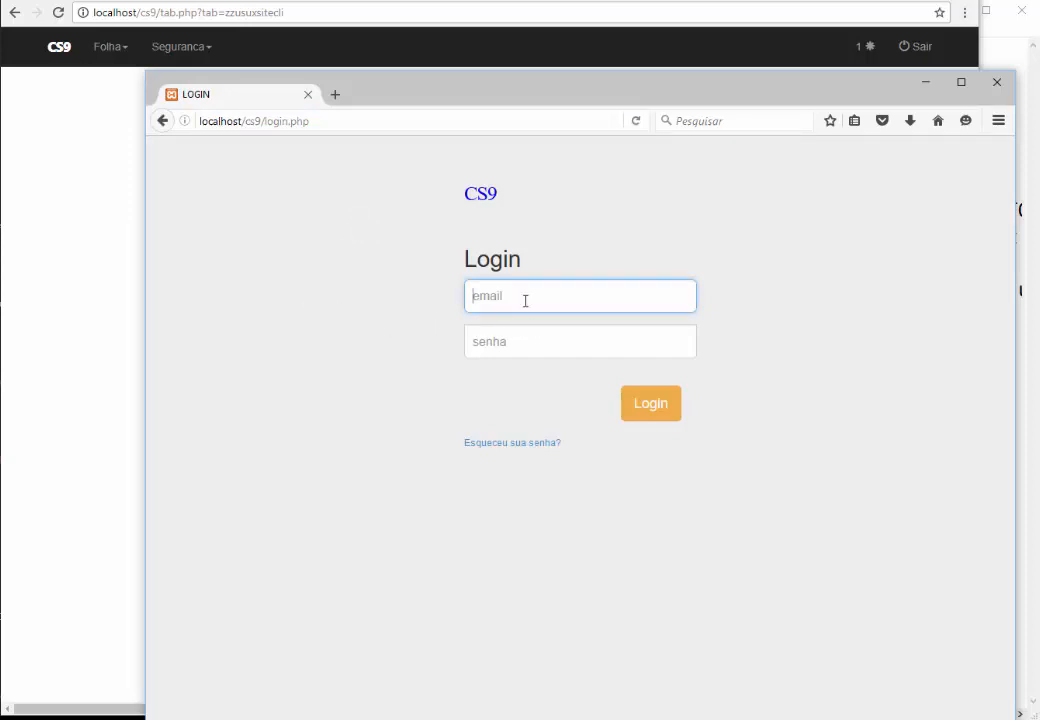
Sign in with the test user's e-mail and password and read the no-menu-access warning
key("Tab")
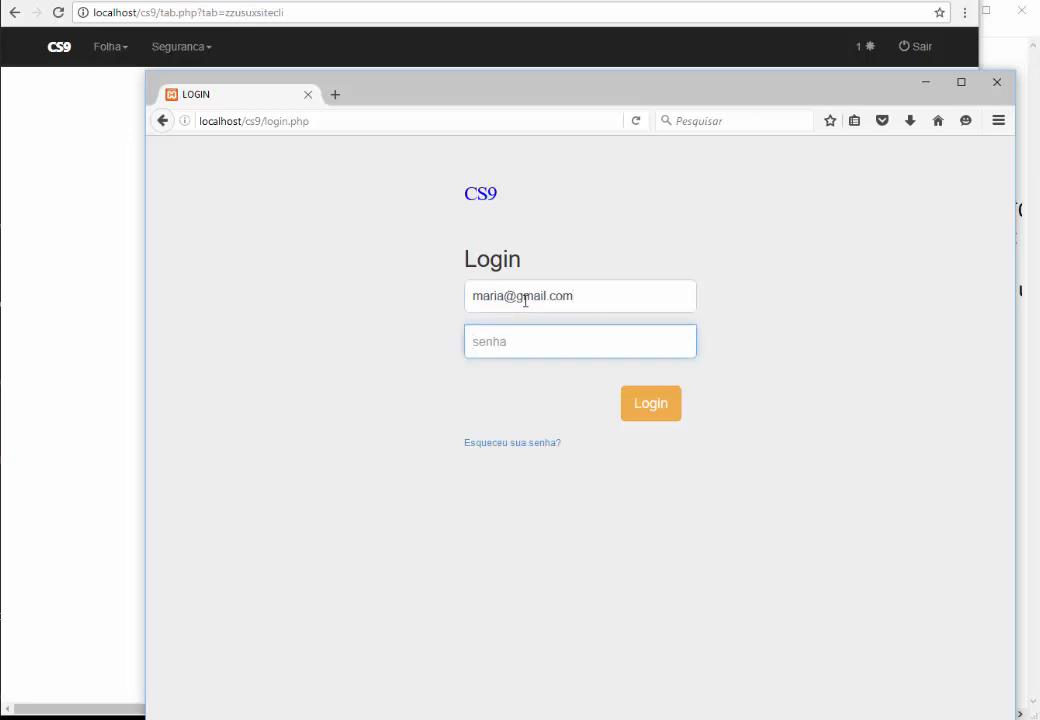
type("•••••")
left_click(652, 408)
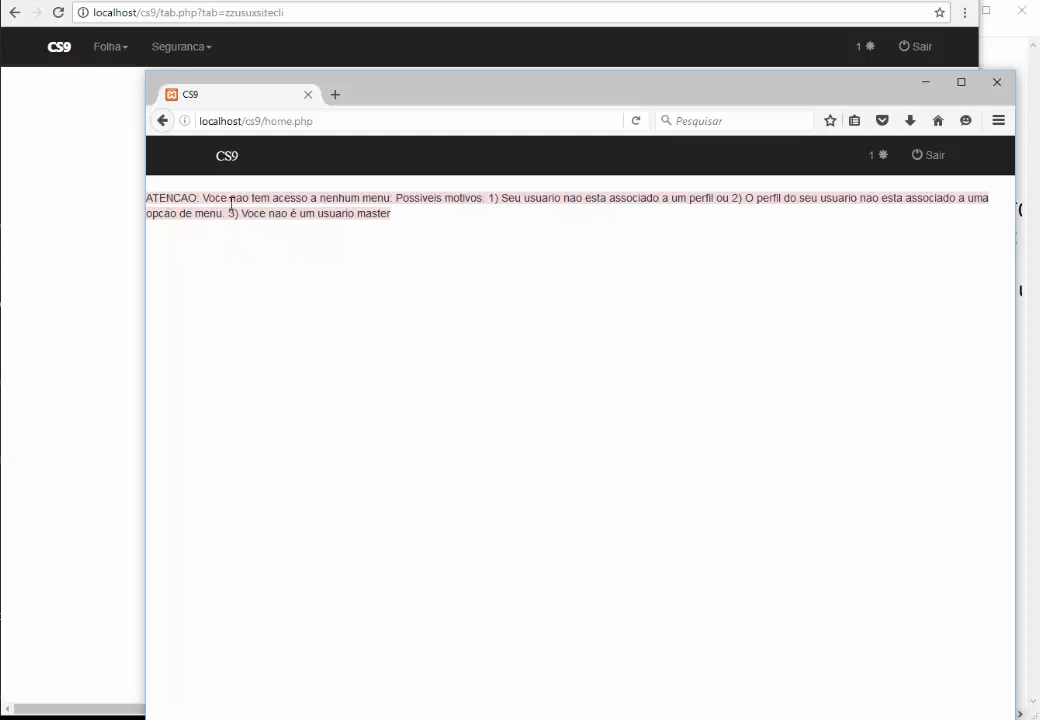
left_click_drag(301, 200, 408, 200)
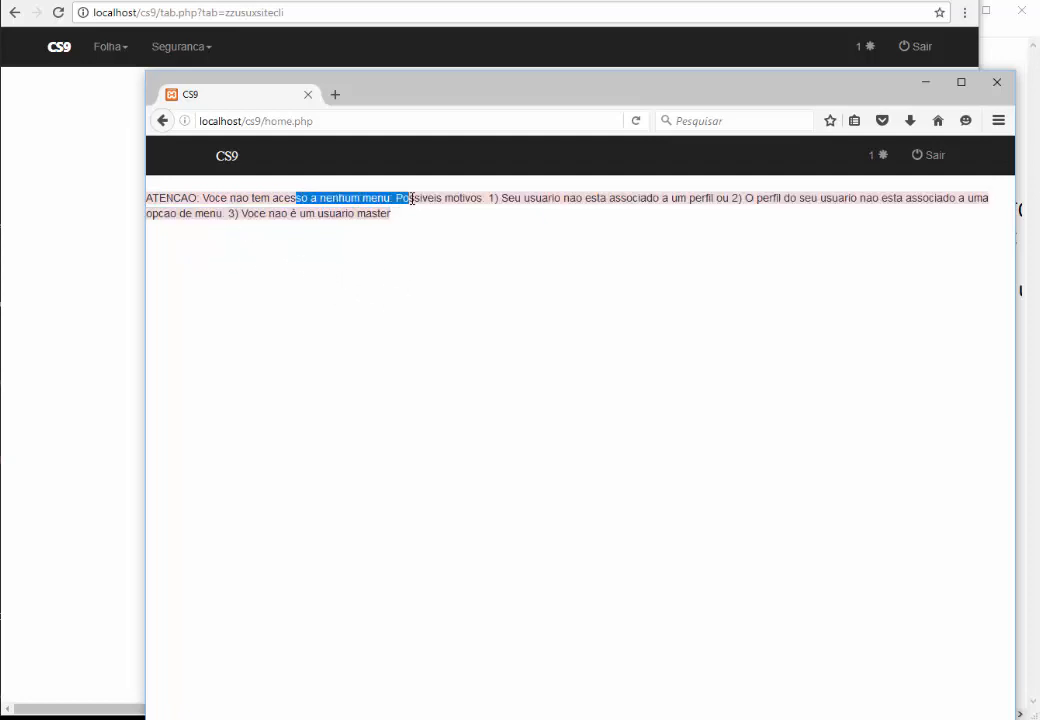
left_click(445, 200)
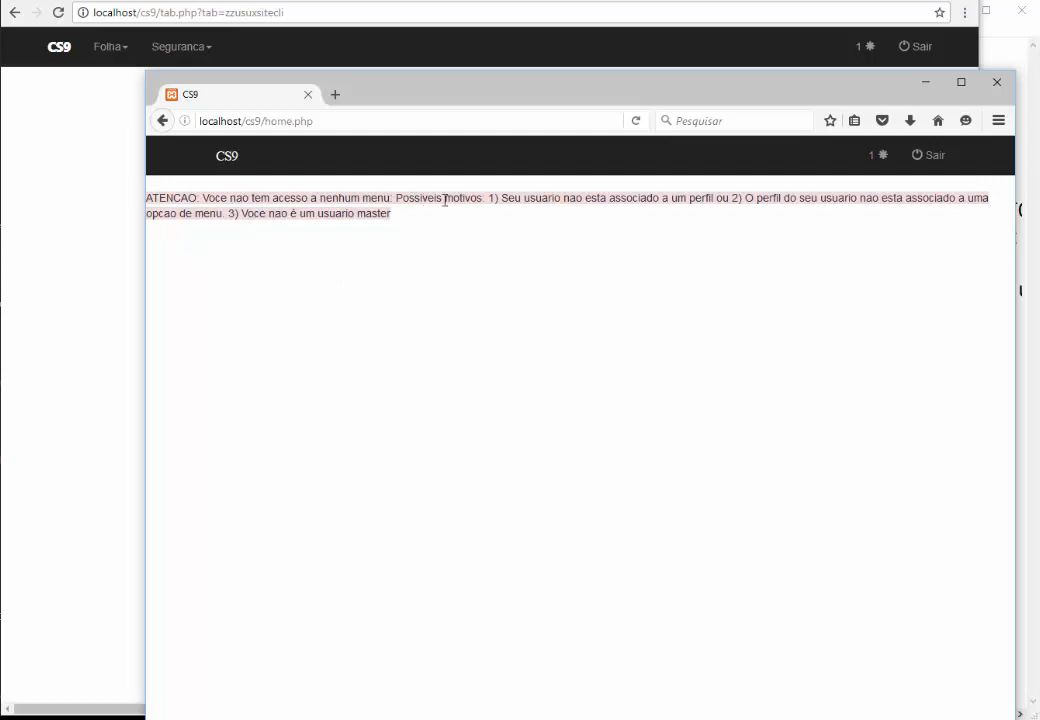
left_click(87, 191)
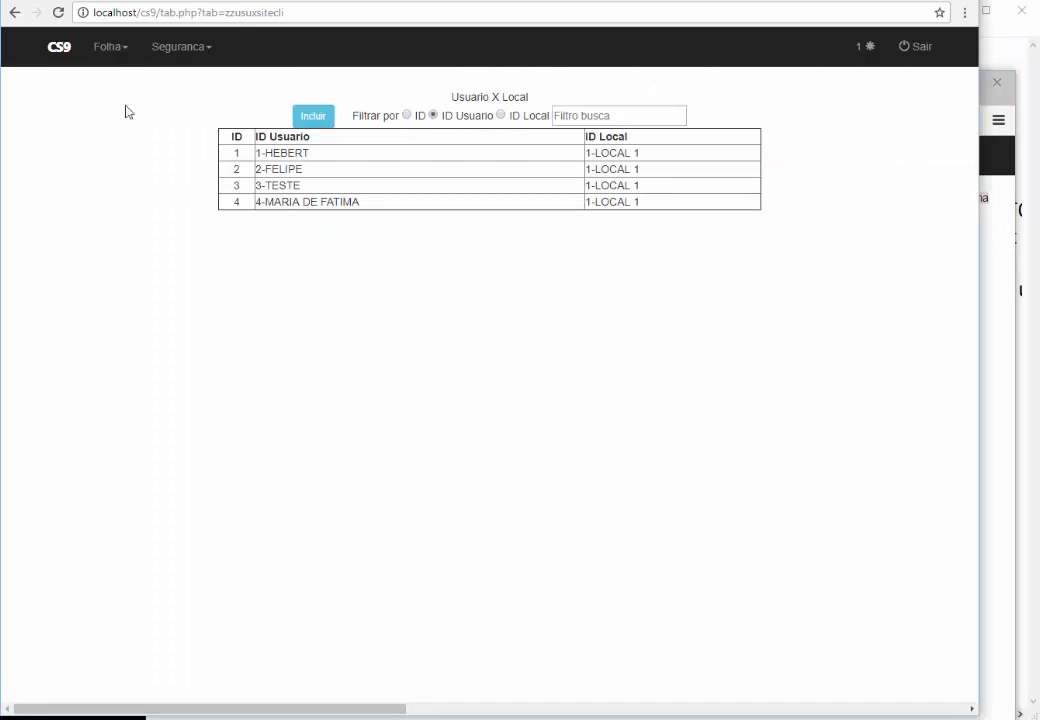
Grant user 4 access to the ASSISTENTE DE DEPTO.PESSOAL profile on the Usuario x Perfil page
left_click(179, 48)
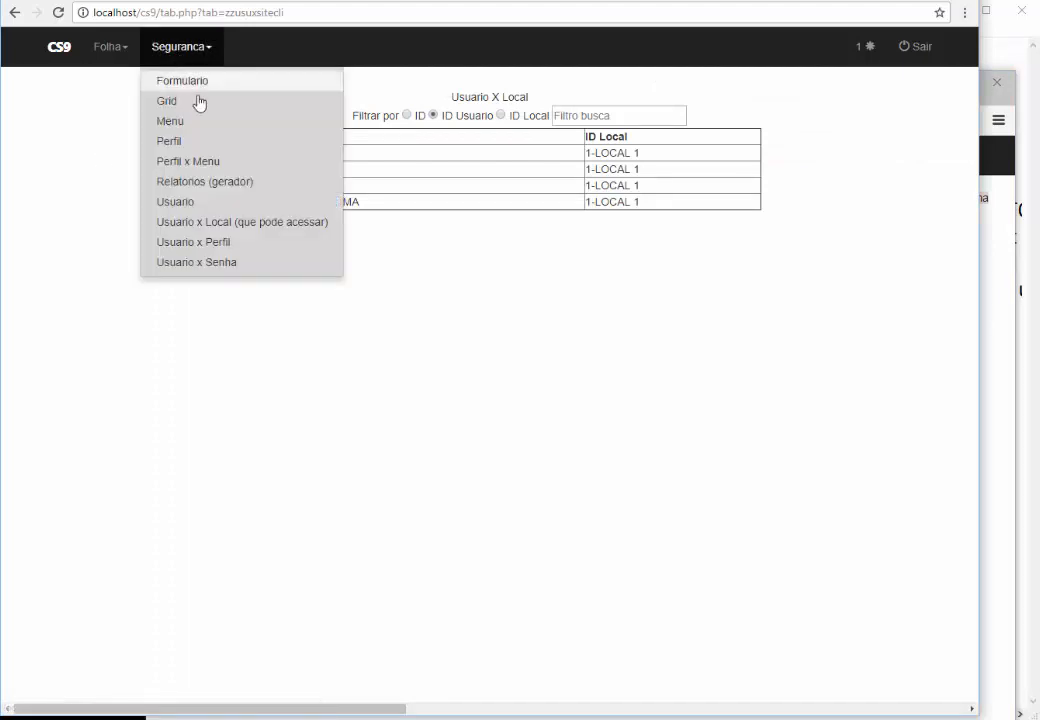
left_click(194, 245)
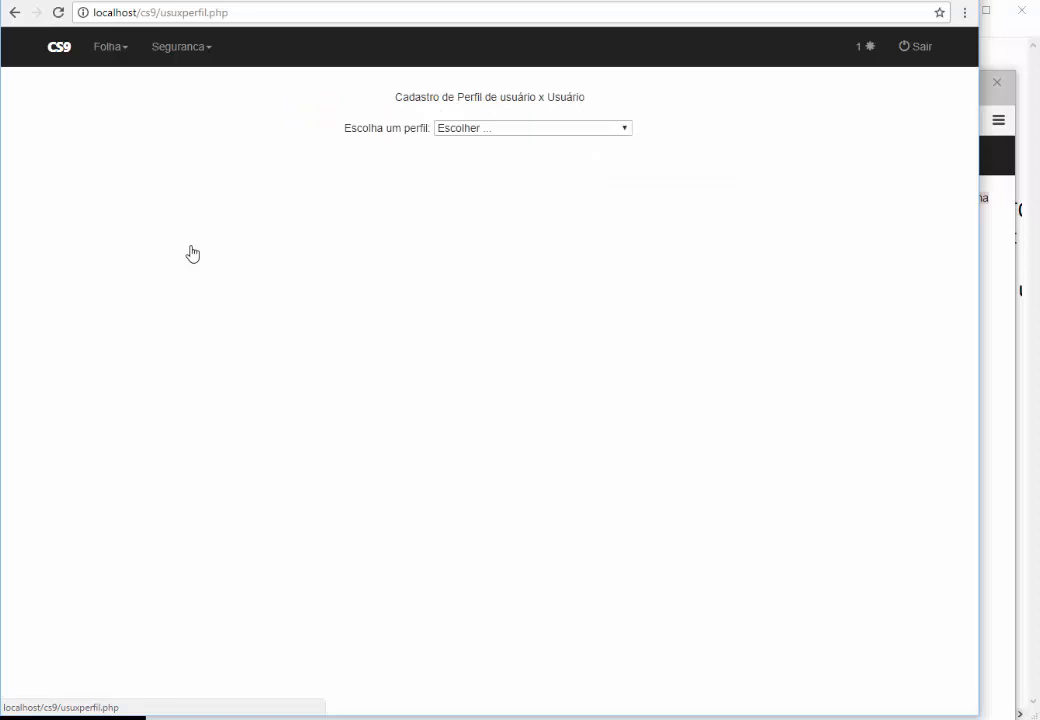
left_click(488, 131)
left_click(486, 158)
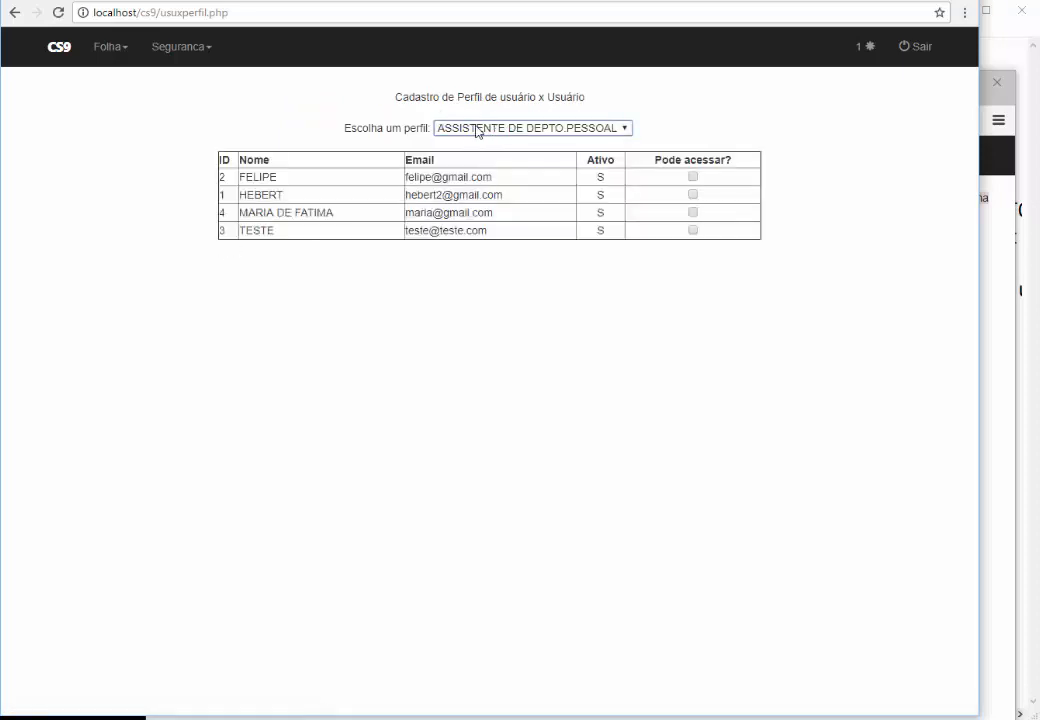
left_click(693, 216)
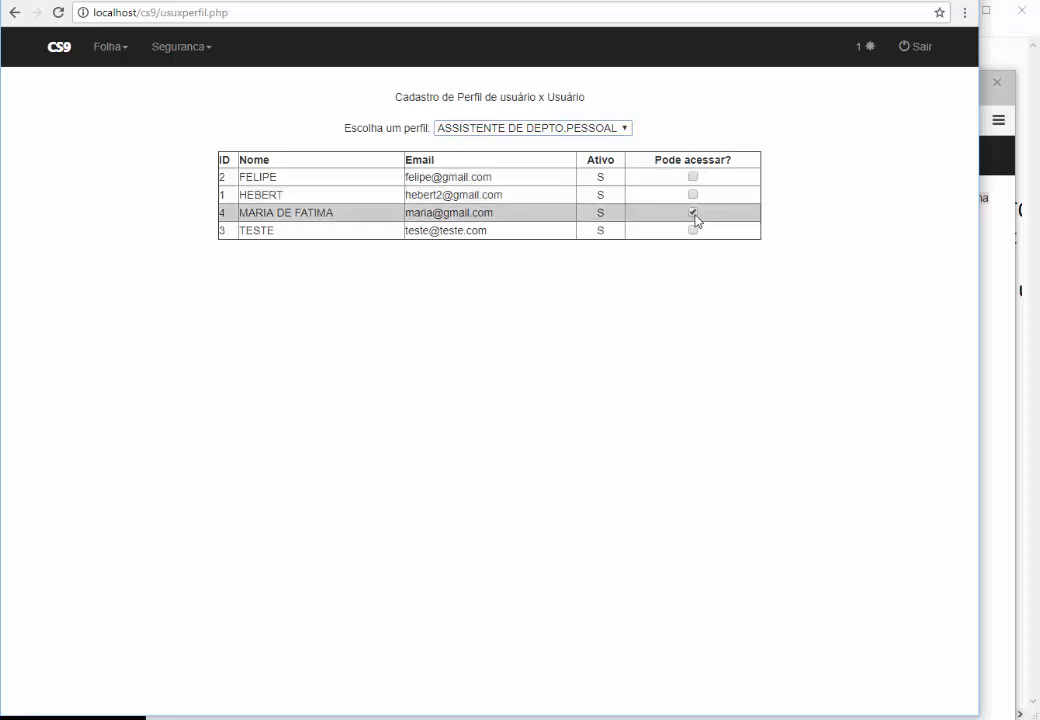
left_click(994, 290)
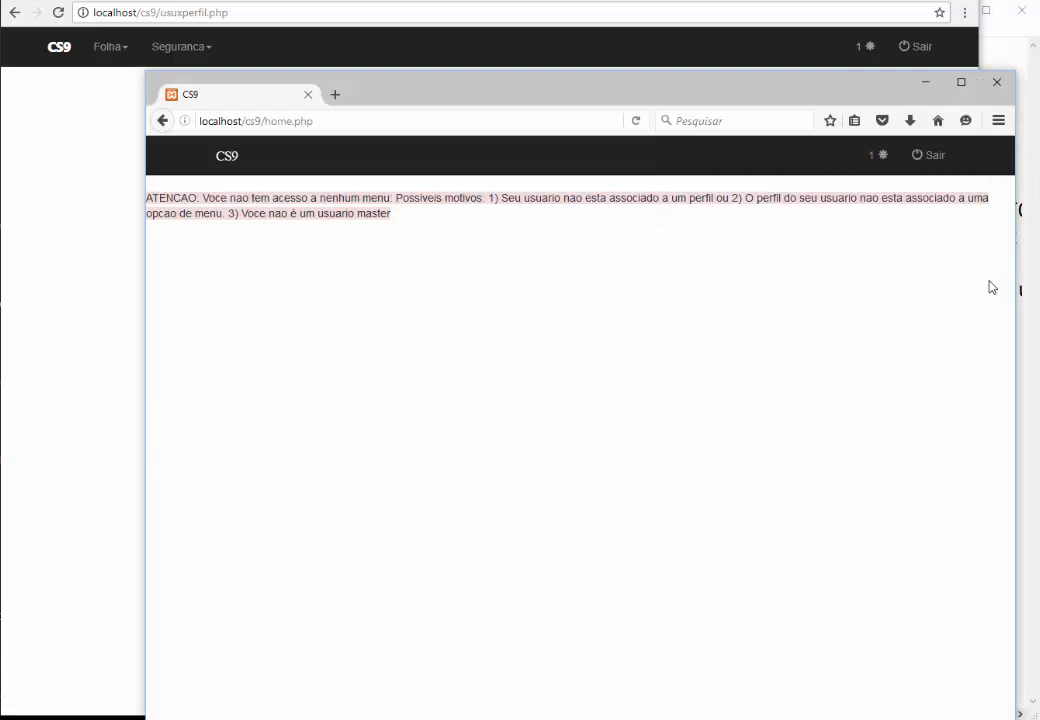
Sign out and sign back in with the test user's e-mail and password
left_click(940, 155)
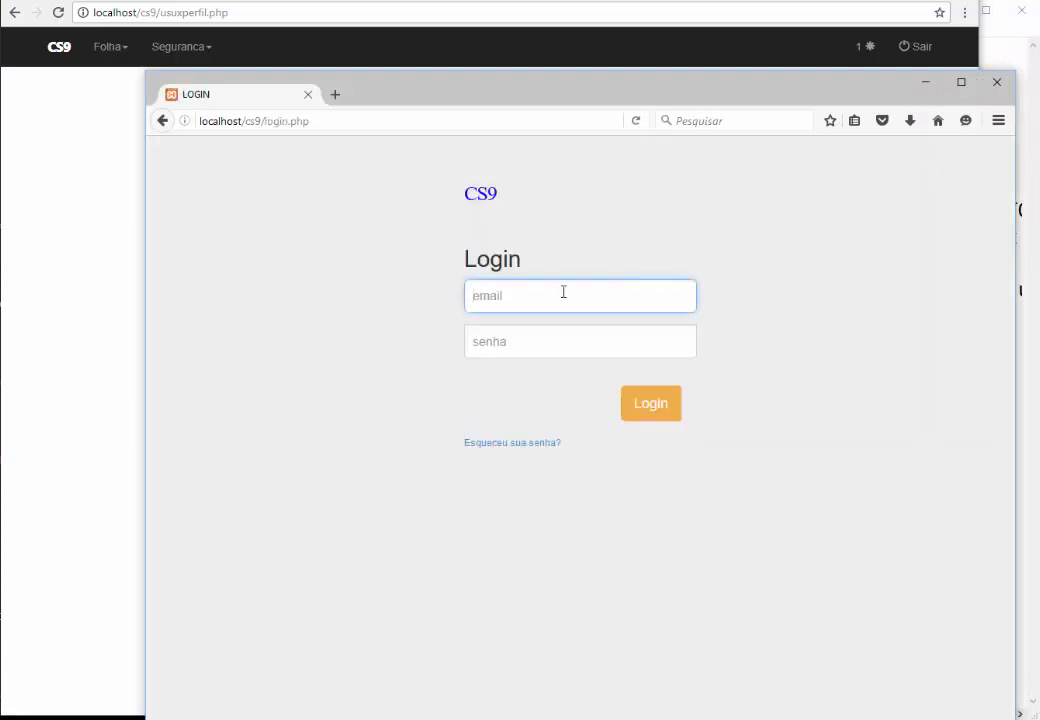
type("maria")
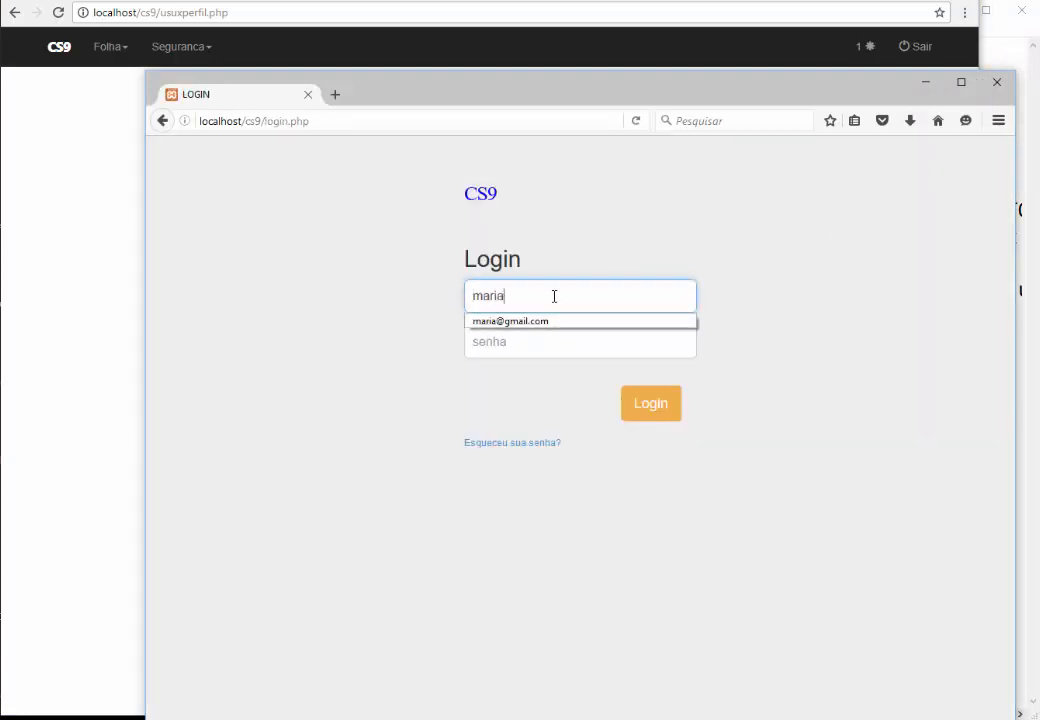
key("Down")
key("Return")
key("Tab")
type("••••••")
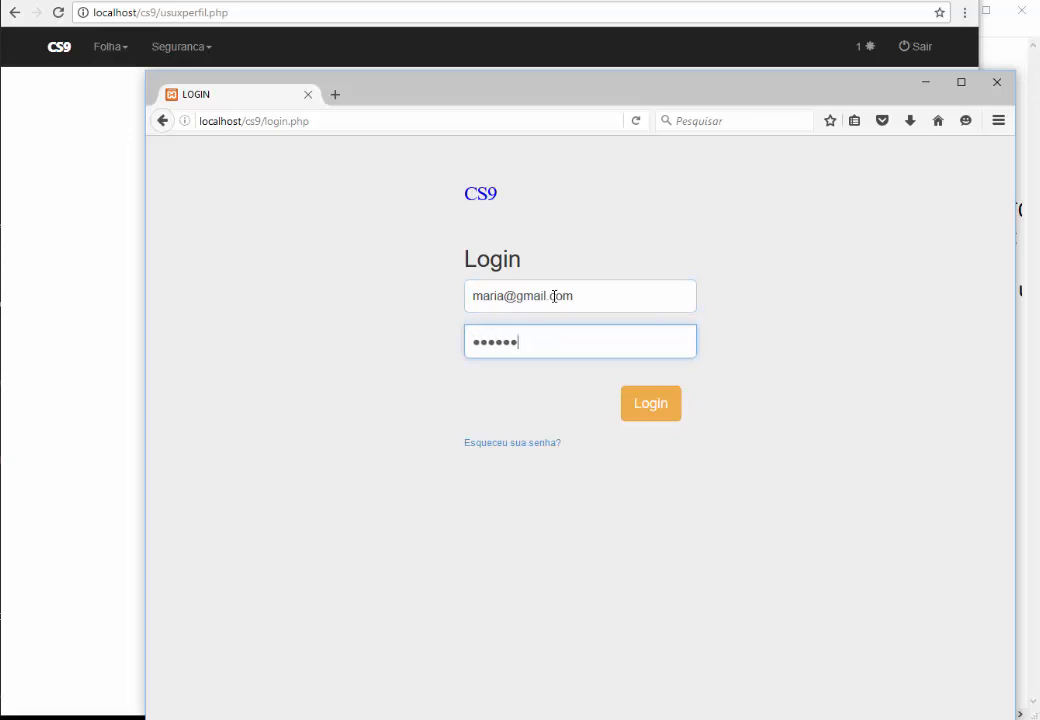
left_click(640, 412)
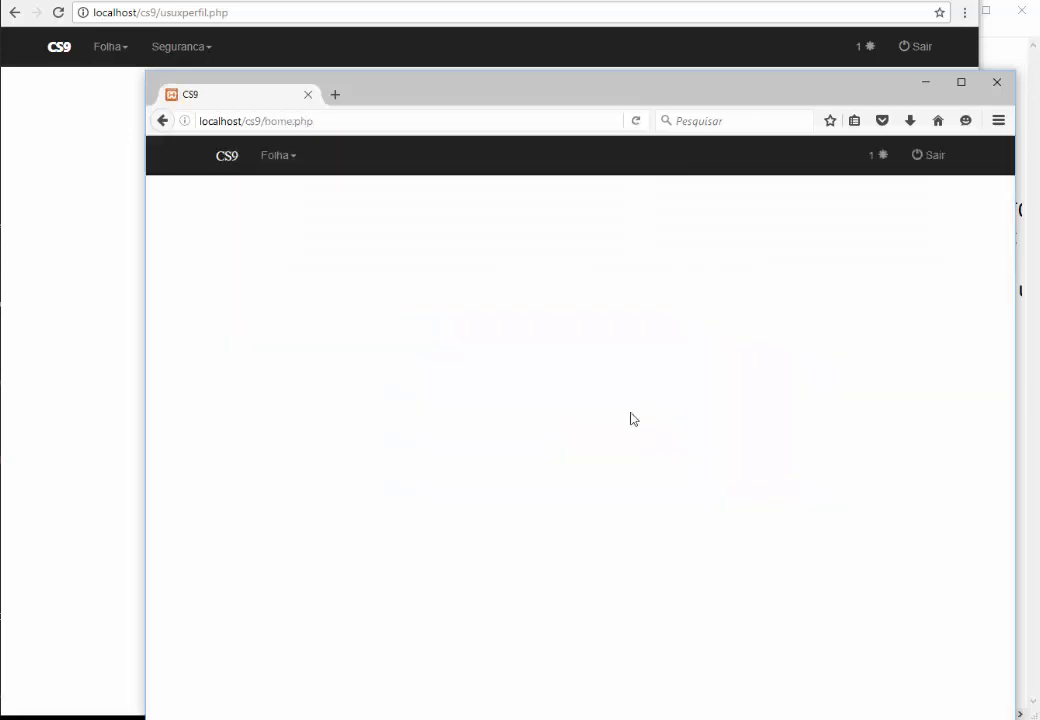
Add cargo CONTADOR with CBO 99123 under Folha > Cadastro de Cargos
left_click(282, 162)
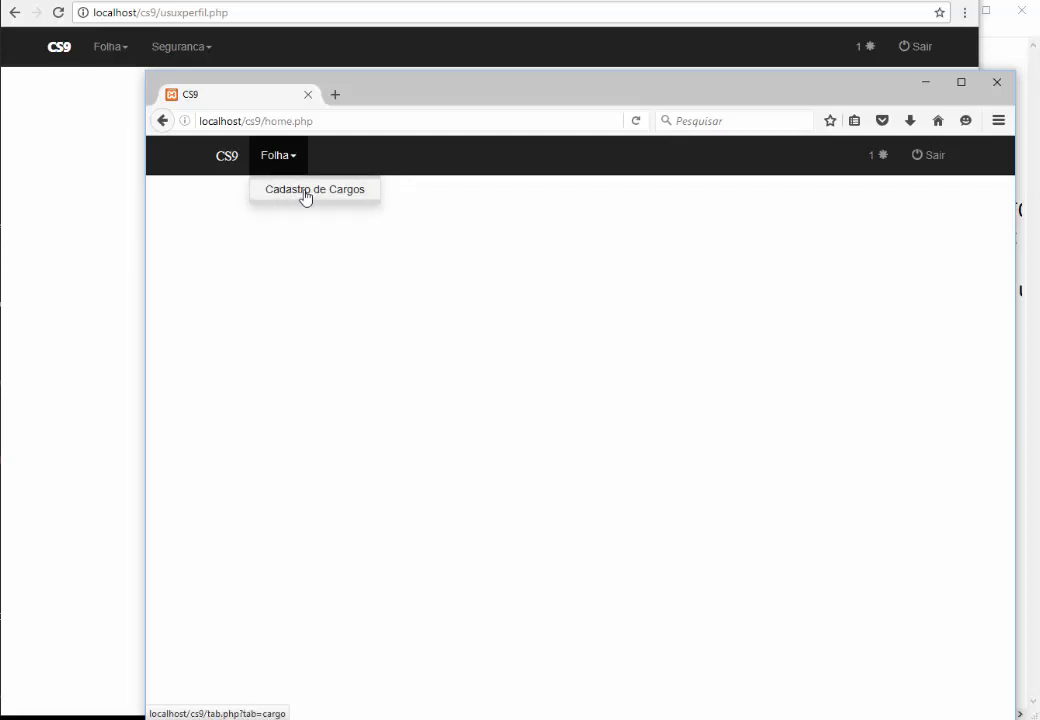
left_click(306, 193)
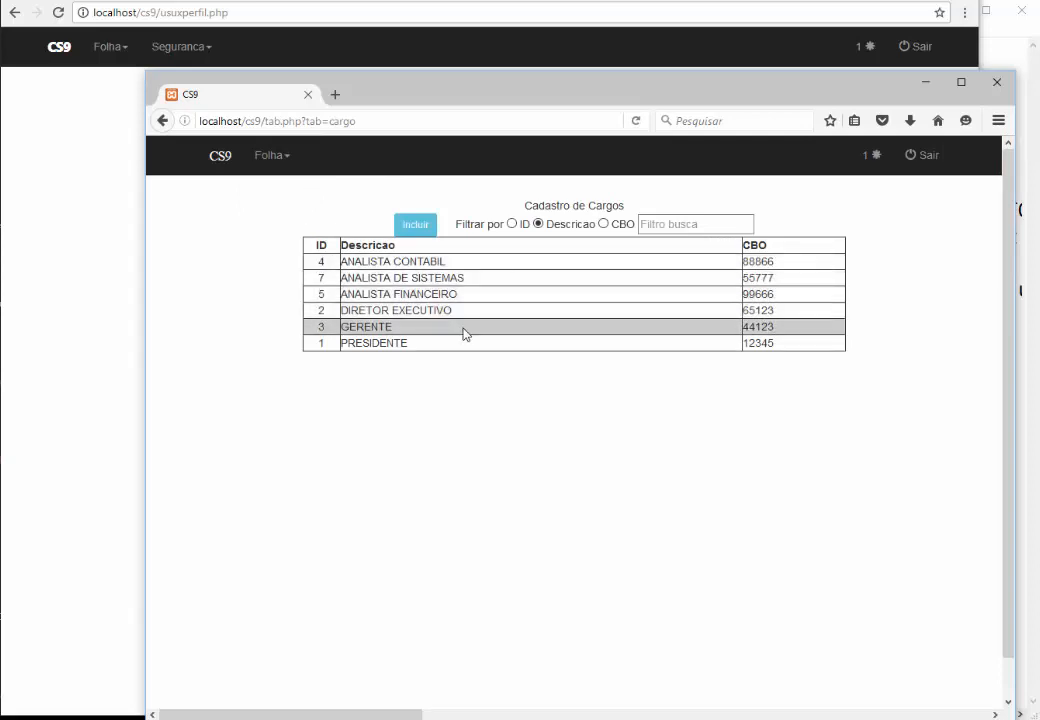
left_click(413, 228)
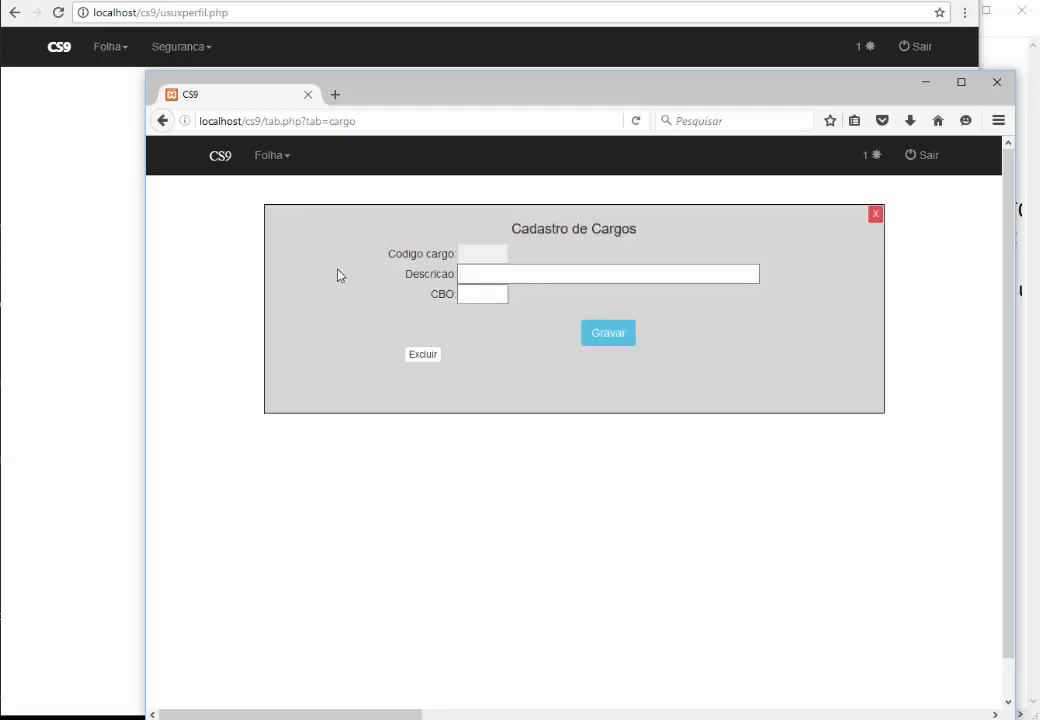
type("CONTADOR")
key("Tab")
type("99123")
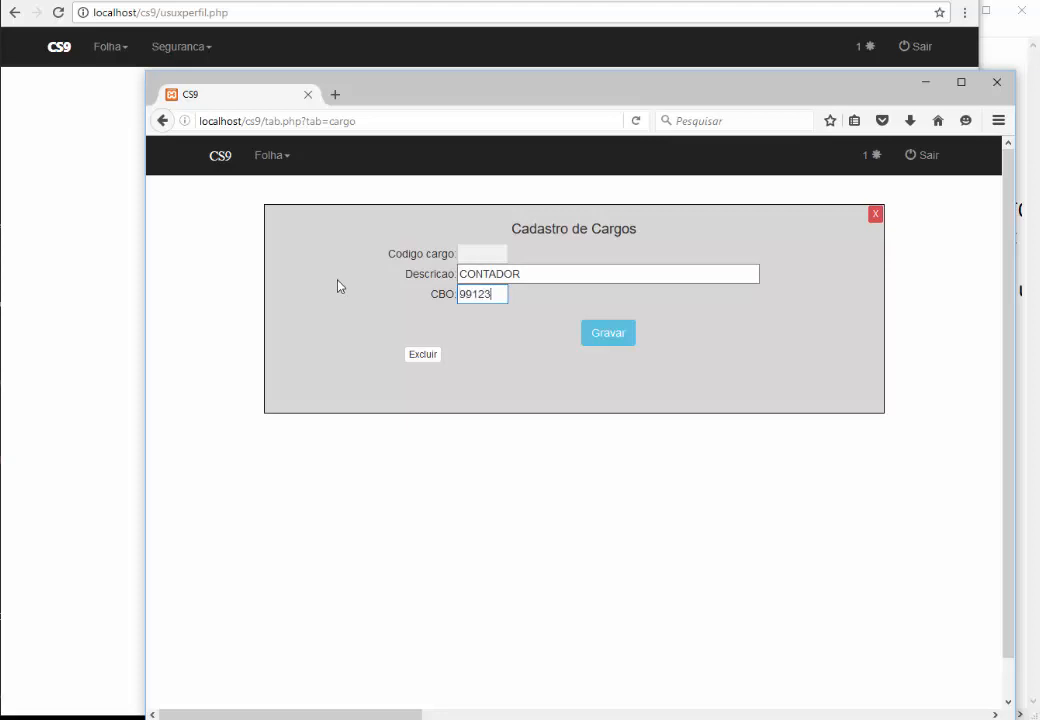
left_click(601, 336)
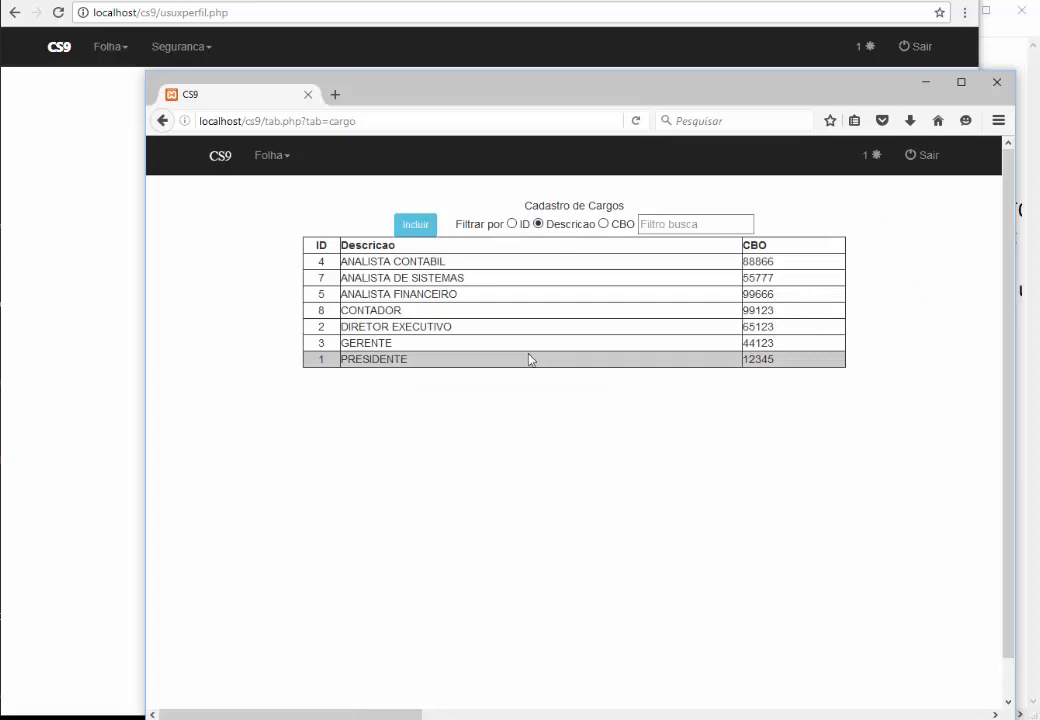
left_click(93, 225)
Change user 4's Pode incluir/alterar registros to N and save the record
left_click(170, 48)
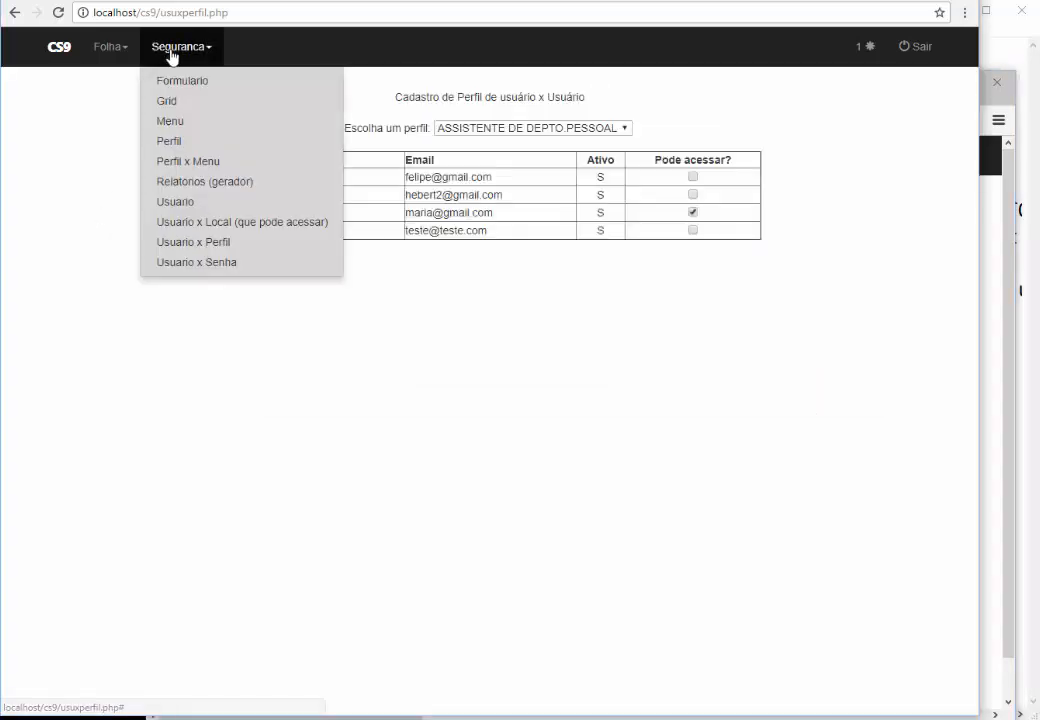
left_click(204, 203)
left_click(378, 186)
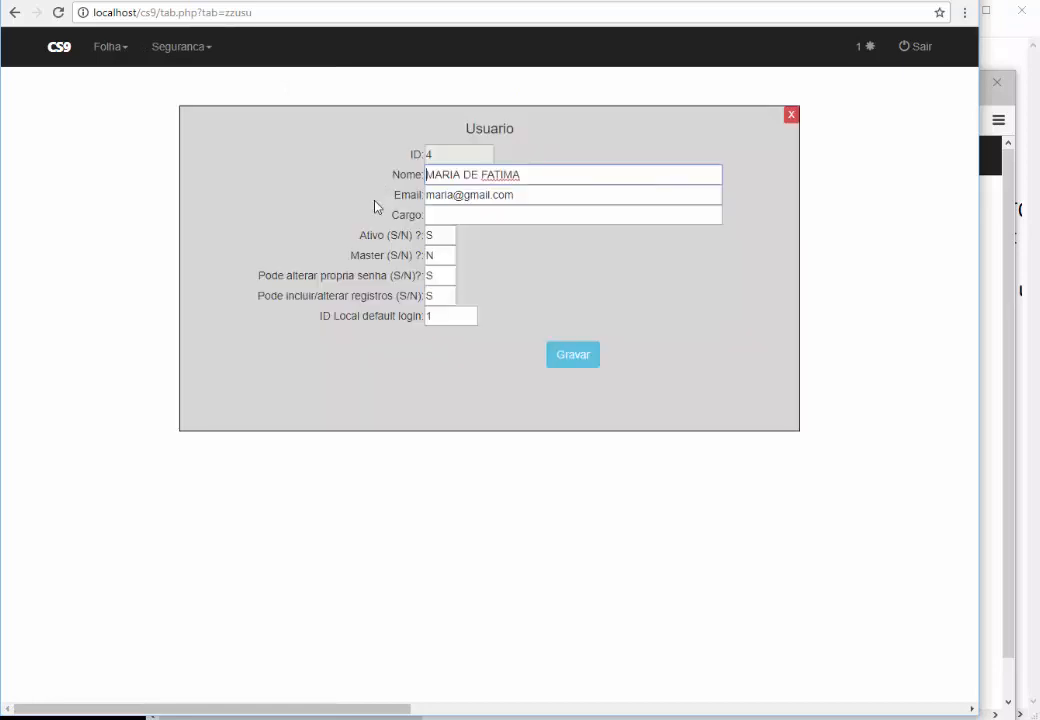
left_click_drag(273, 295, 405, 298)
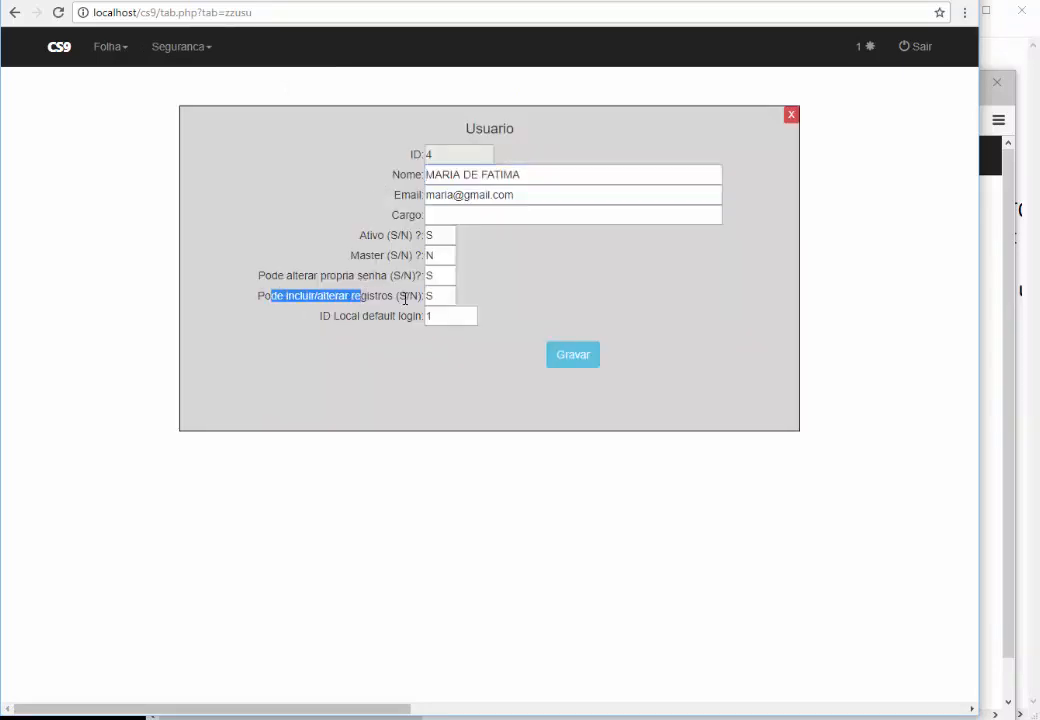
left_click(404, 298)
type("N")
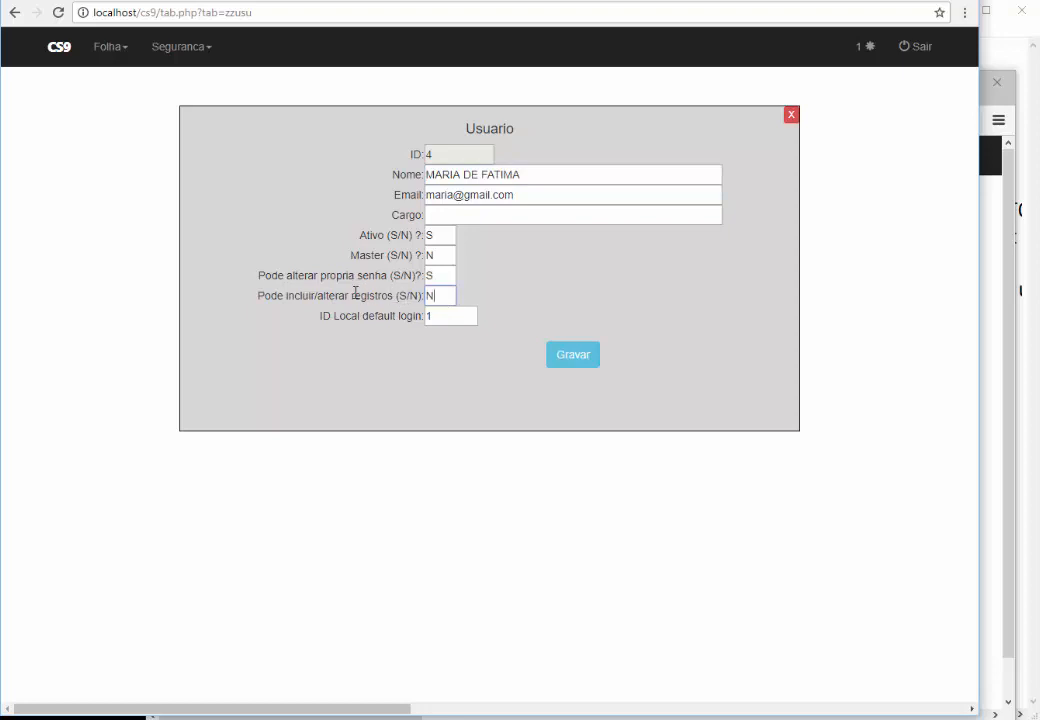
left_click(555, 365)
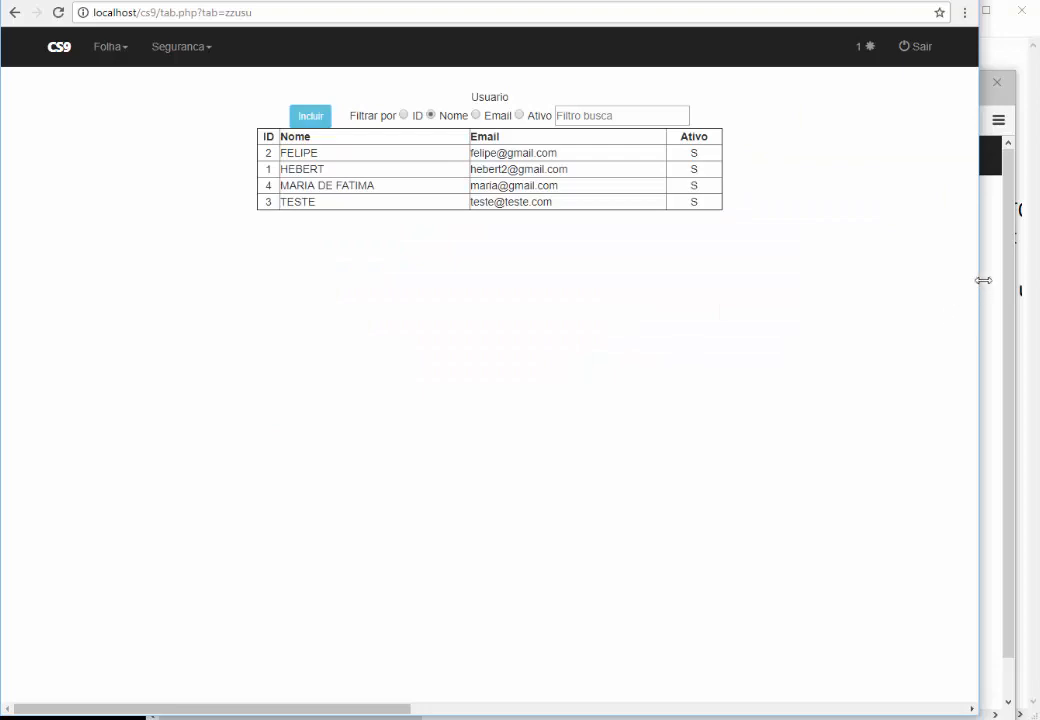
left_click(983, 280)
Log out and log back in as the test user with the account password
left_click(919, 160)
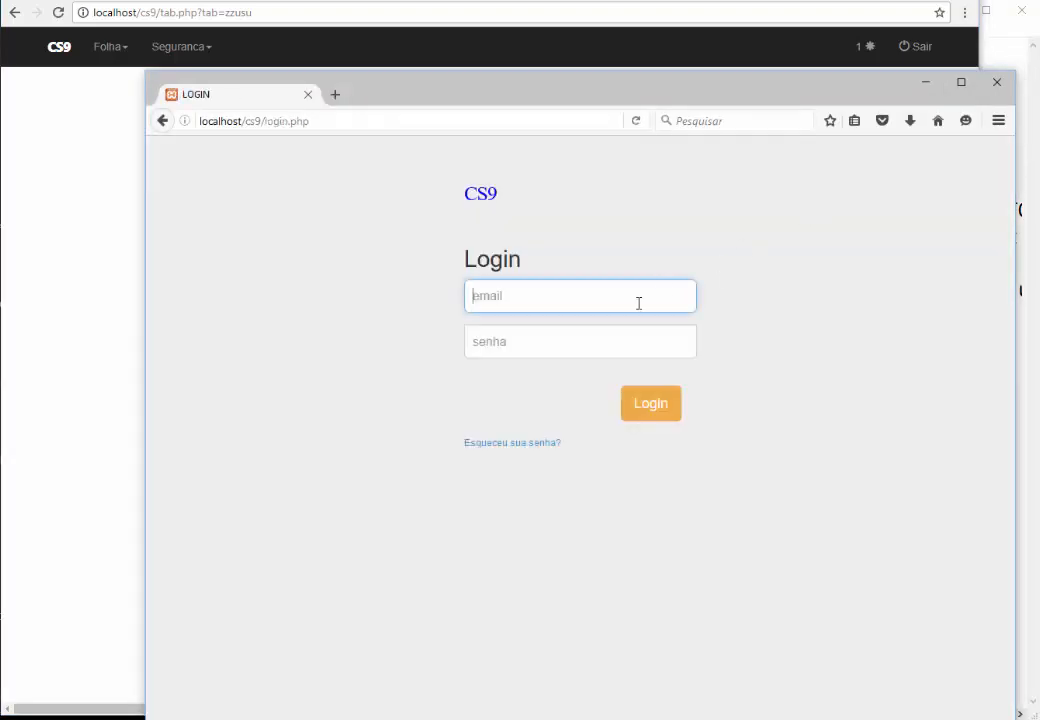
type("maria")
key("Down")
key("Return")
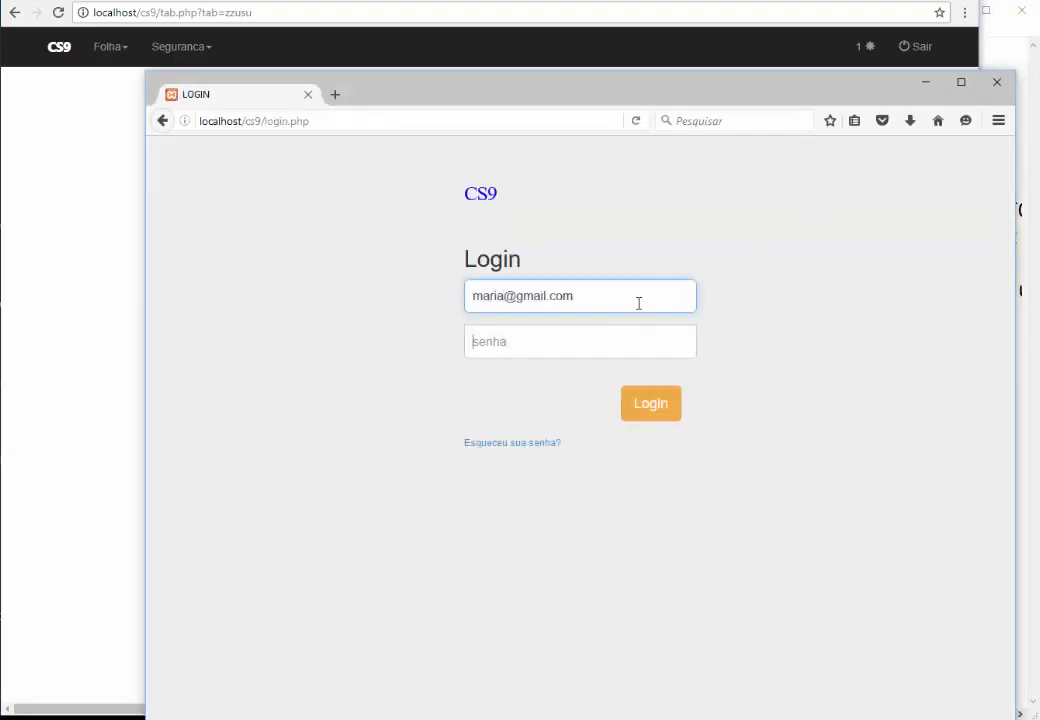
key("Tab")
type("123456")
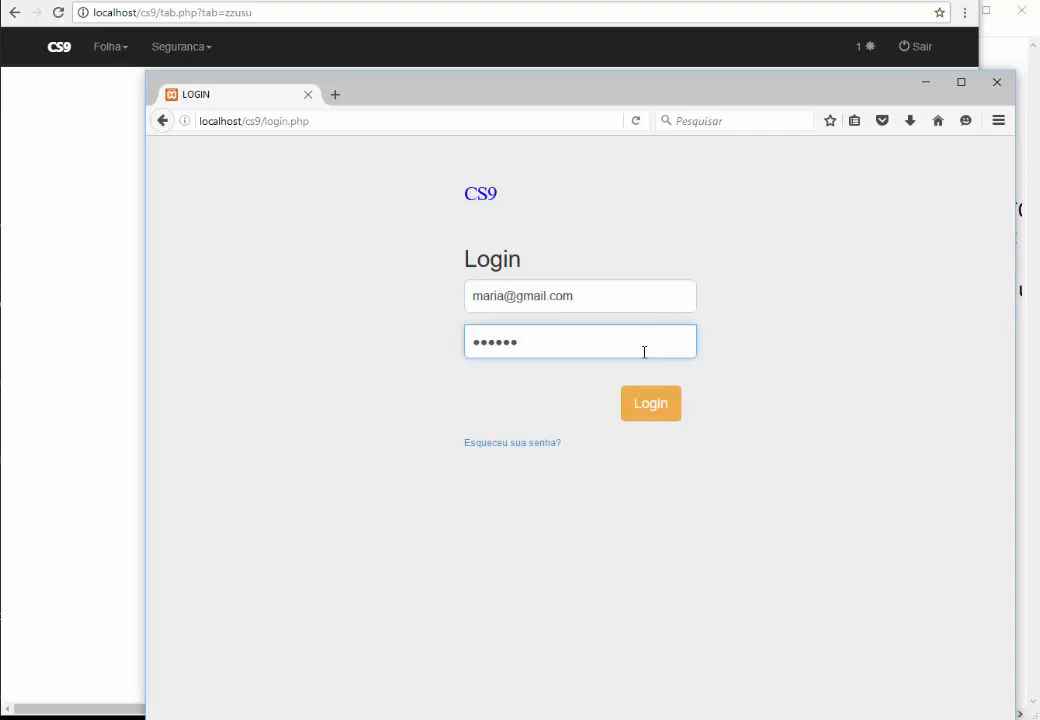
left_click(651, 410)
Try appending 5 to the ANALISTA CONTABIL description; the save is refused for lack of permission
left_click(277, 157)
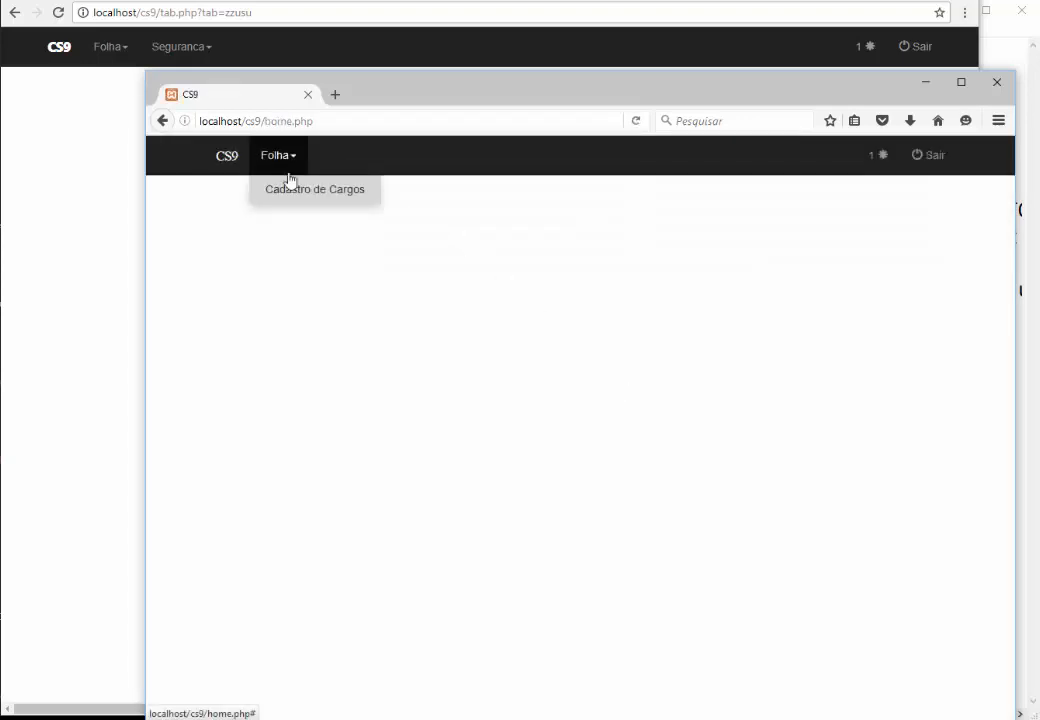
left_click(293, 189)
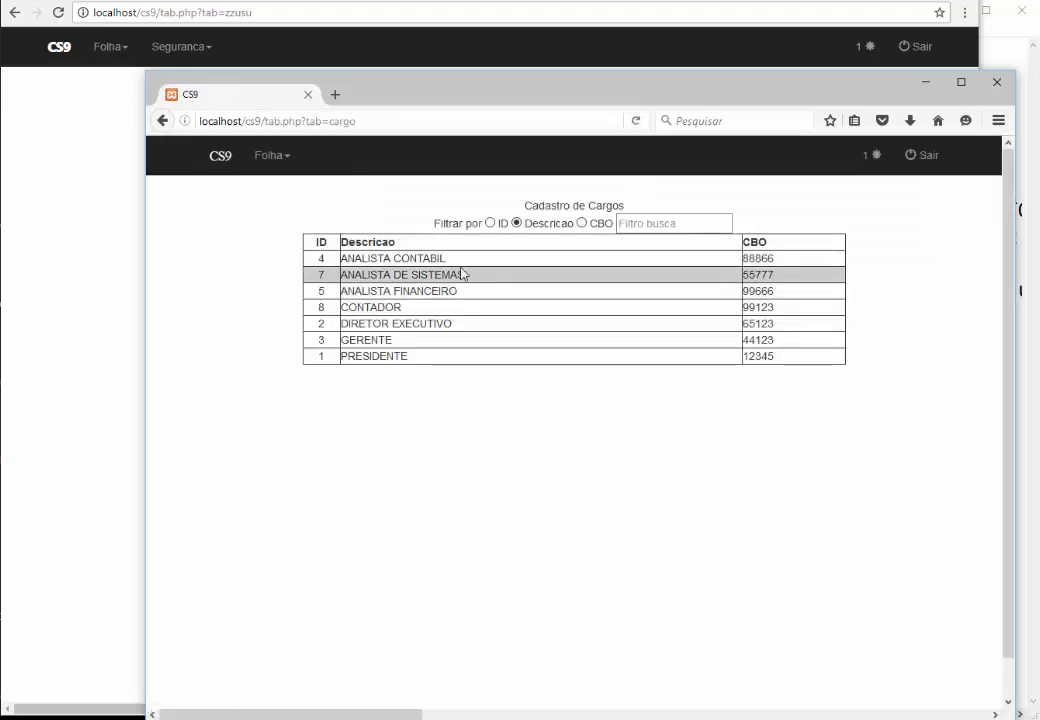
left_click(400, 262)
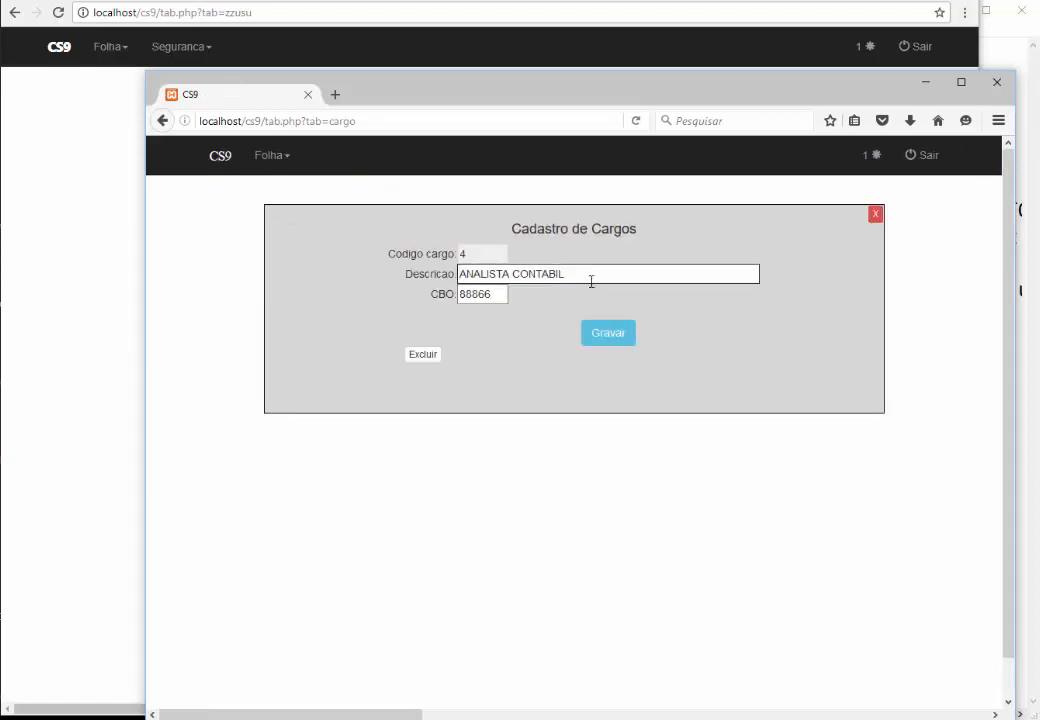
type("x")
key("BackSpace")
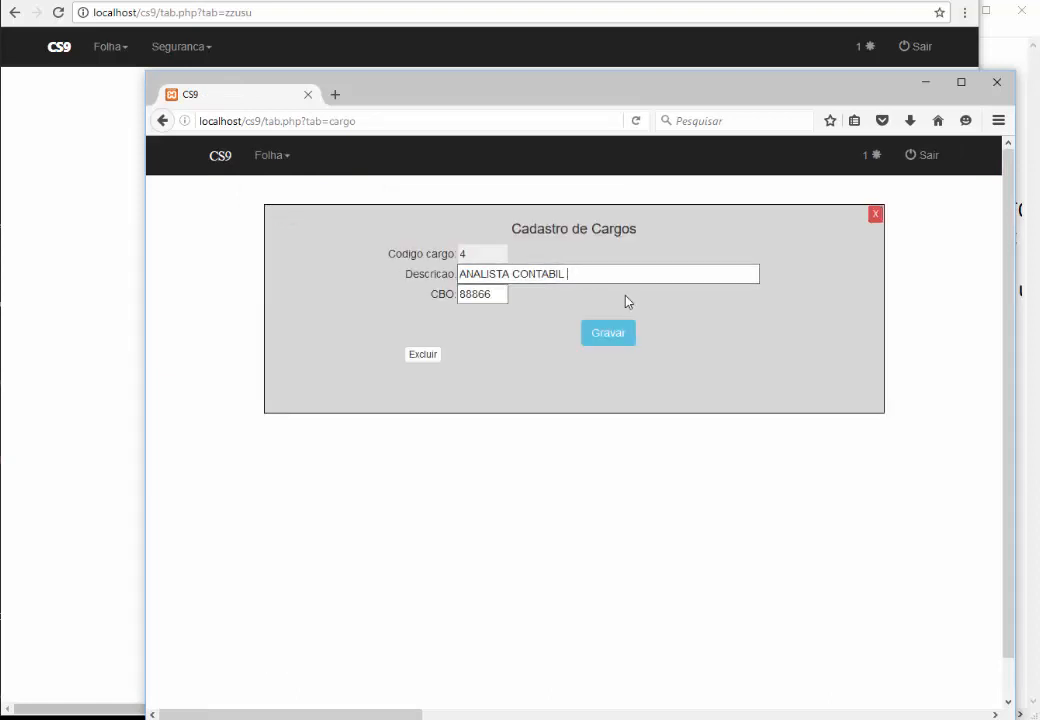
type("5")
left_click(620, 338)
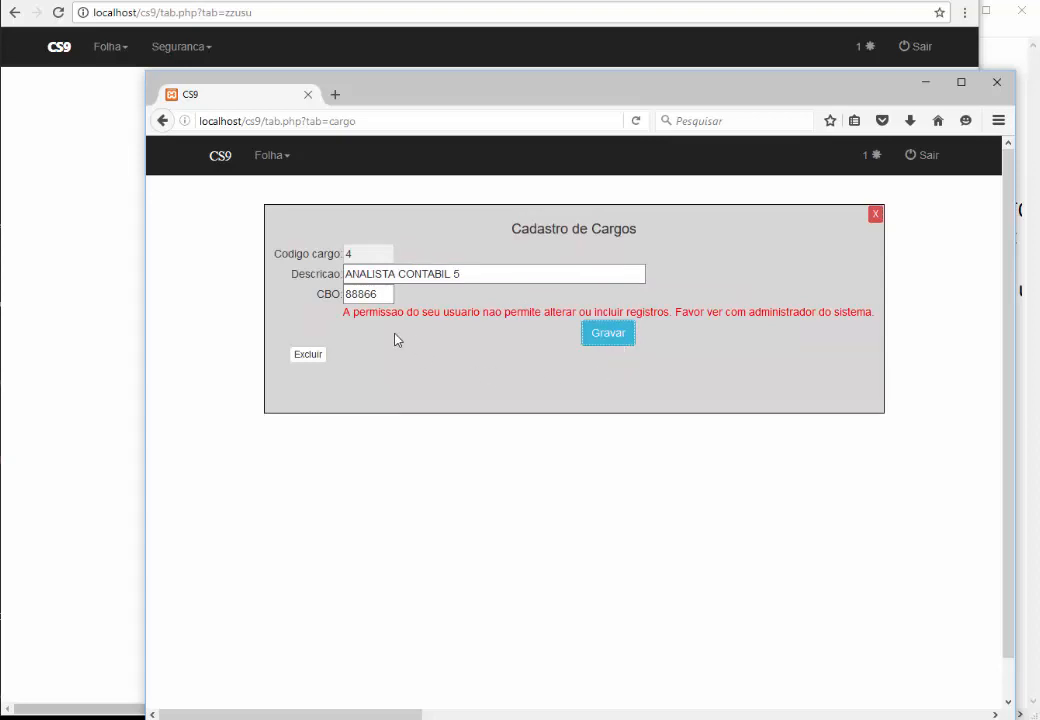
left_click_drag(371, 313, 486, 302)
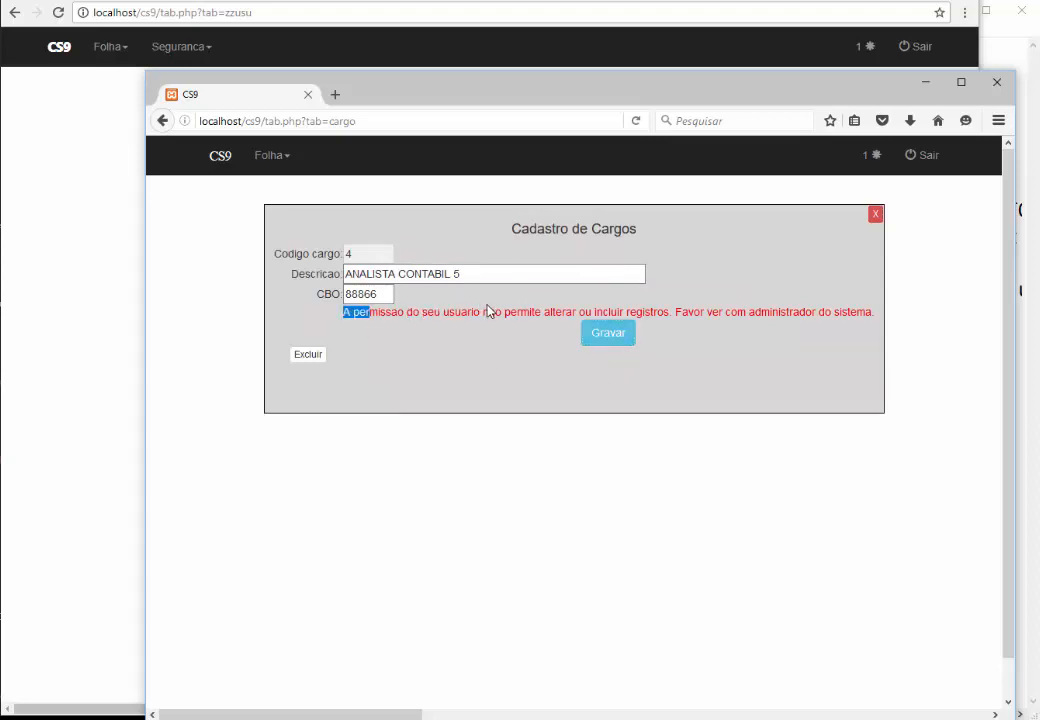
left_click(487, 311)
left_click(875, 214)
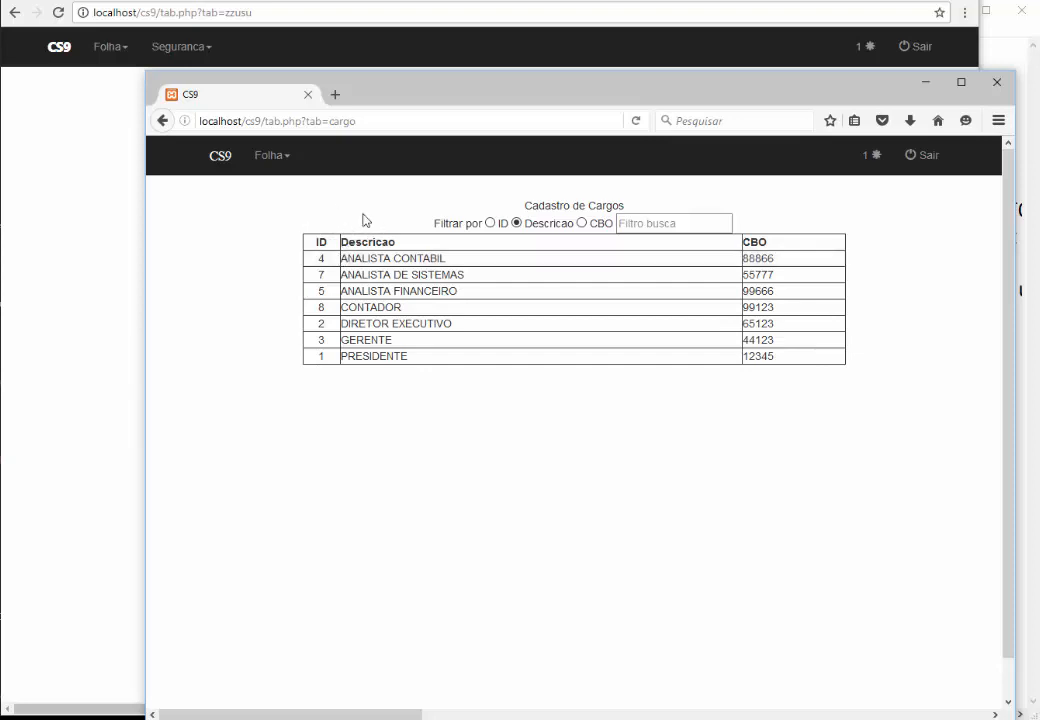
Log out of CS9 in Firefox and let user 4 include and alter records (S)
left_click(926, 157)
left_click(121, 186)
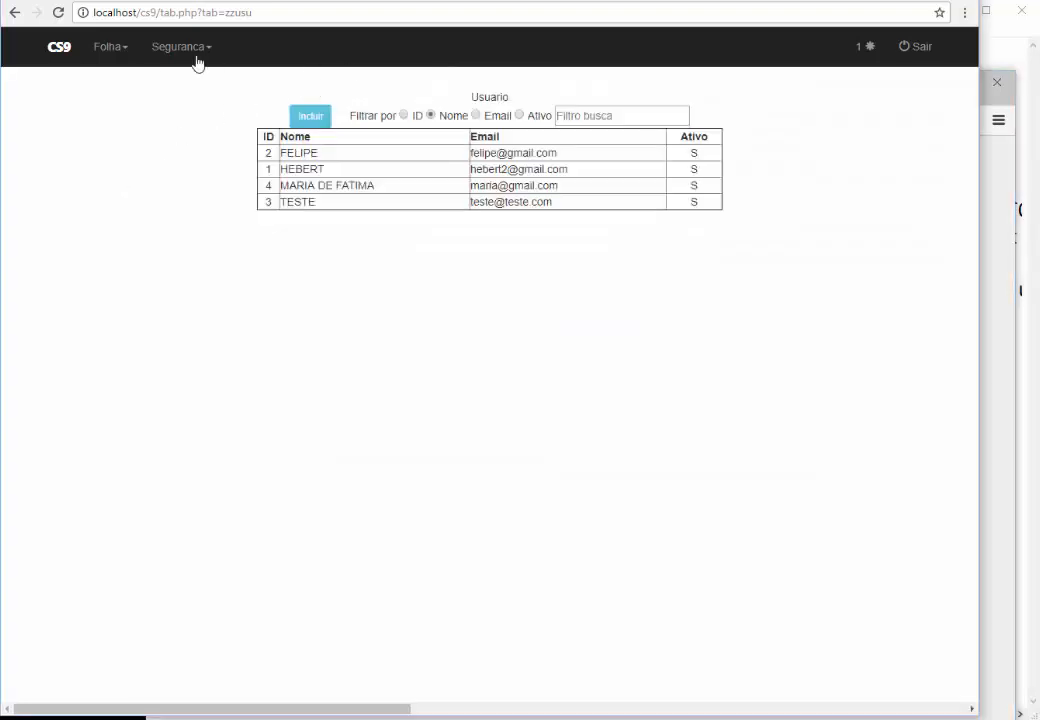
left_click(320, 186)
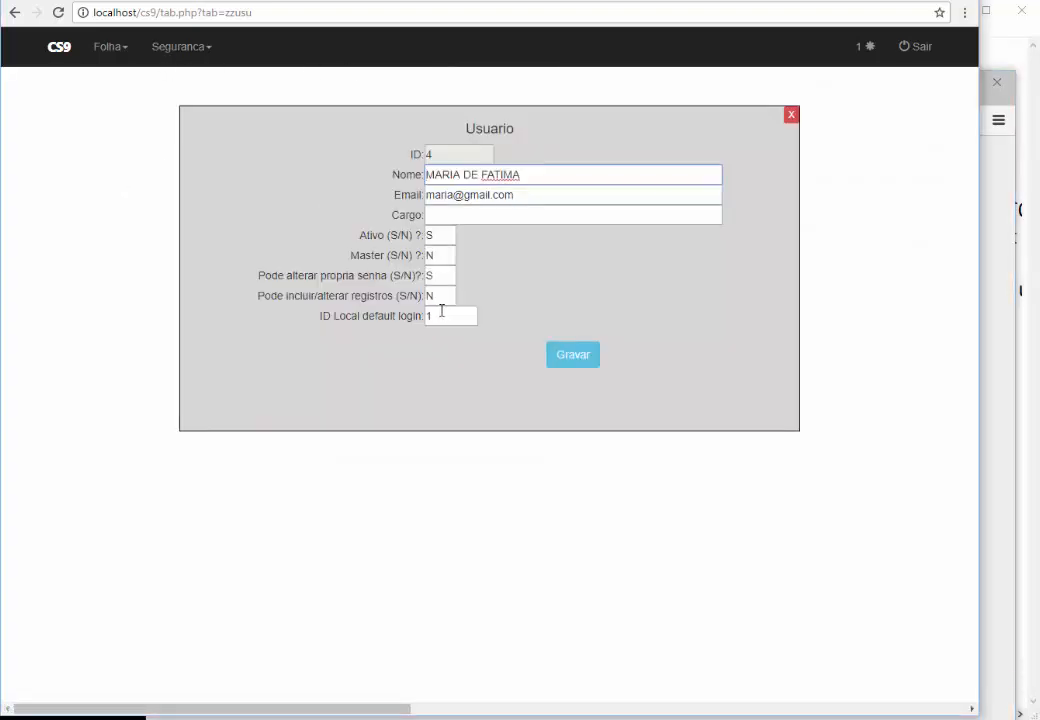
double_click(436, 295)
type("S")
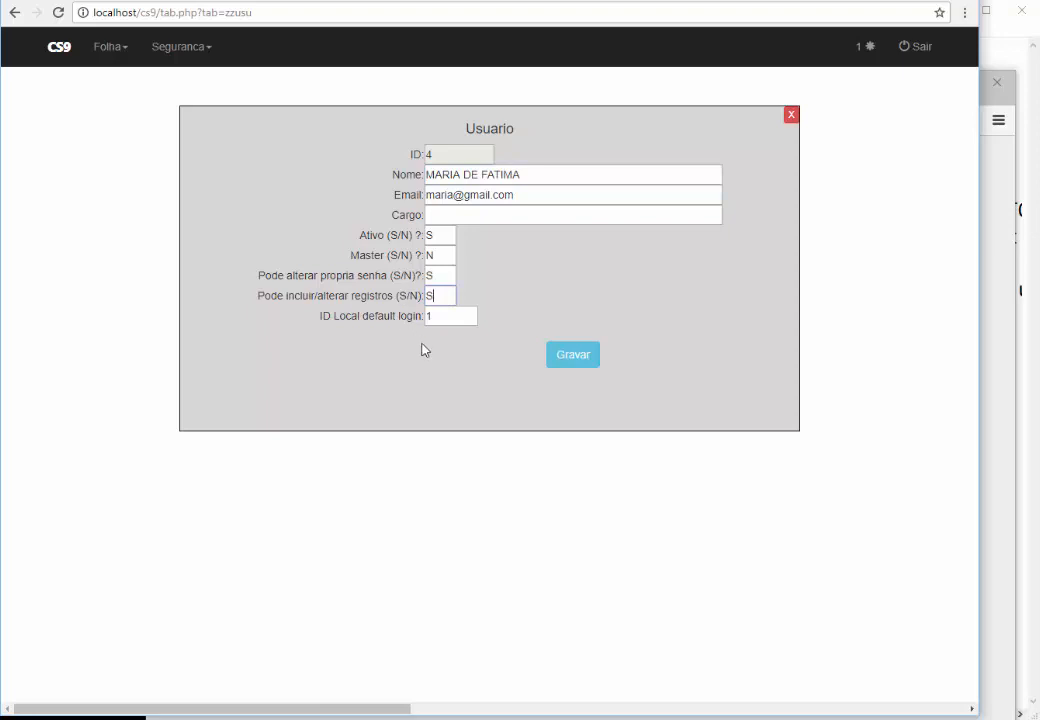
left_click(582, 357)
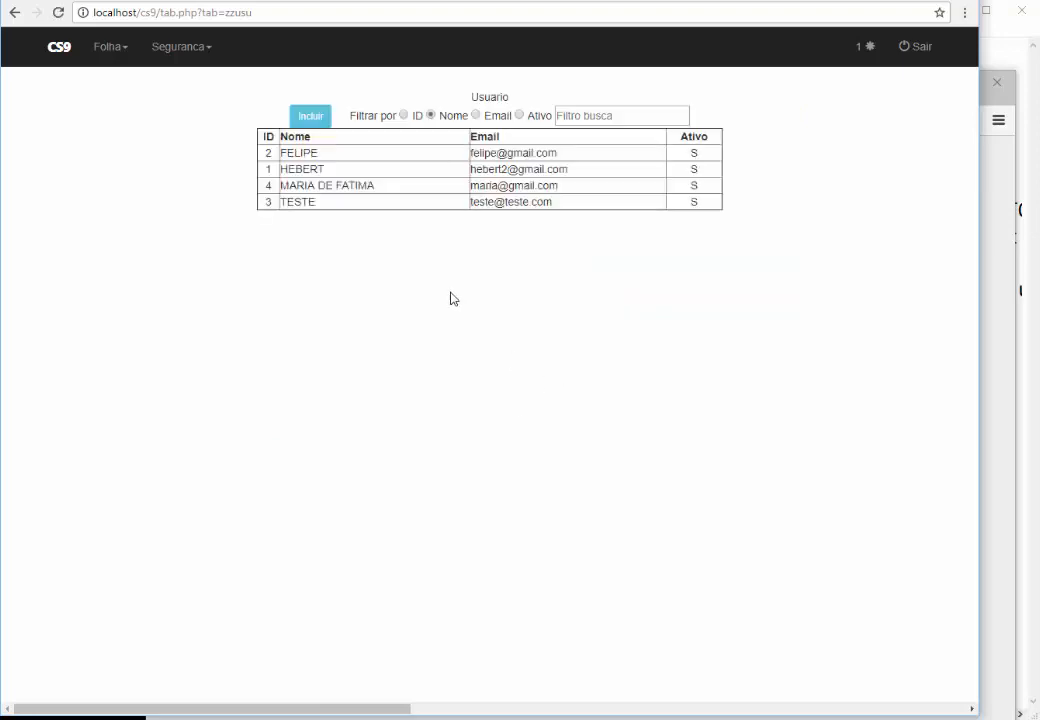
Check the login page in the other browser and return to the Usuario page
key("alt+Tab")
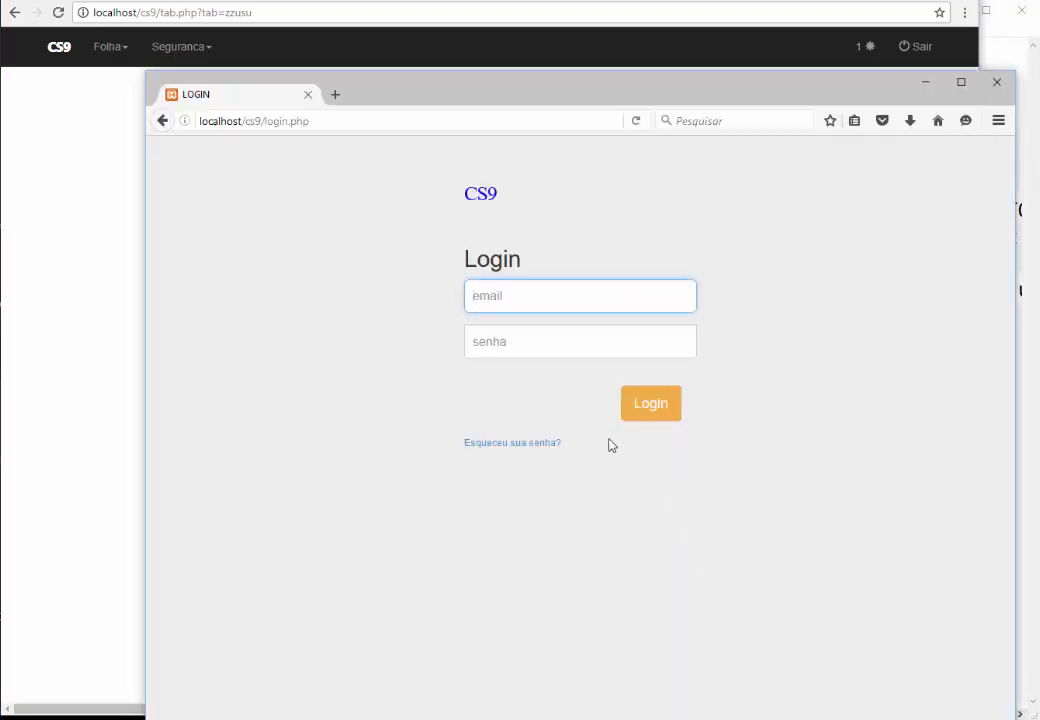
left_click(104, 205)
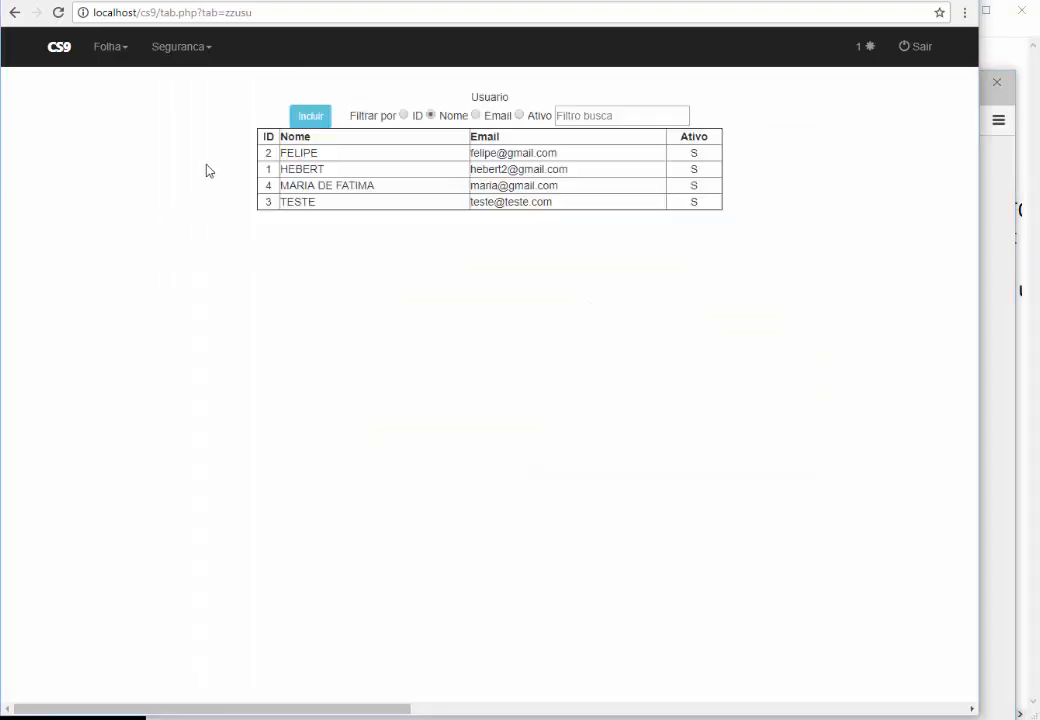
left_click(176, 48)
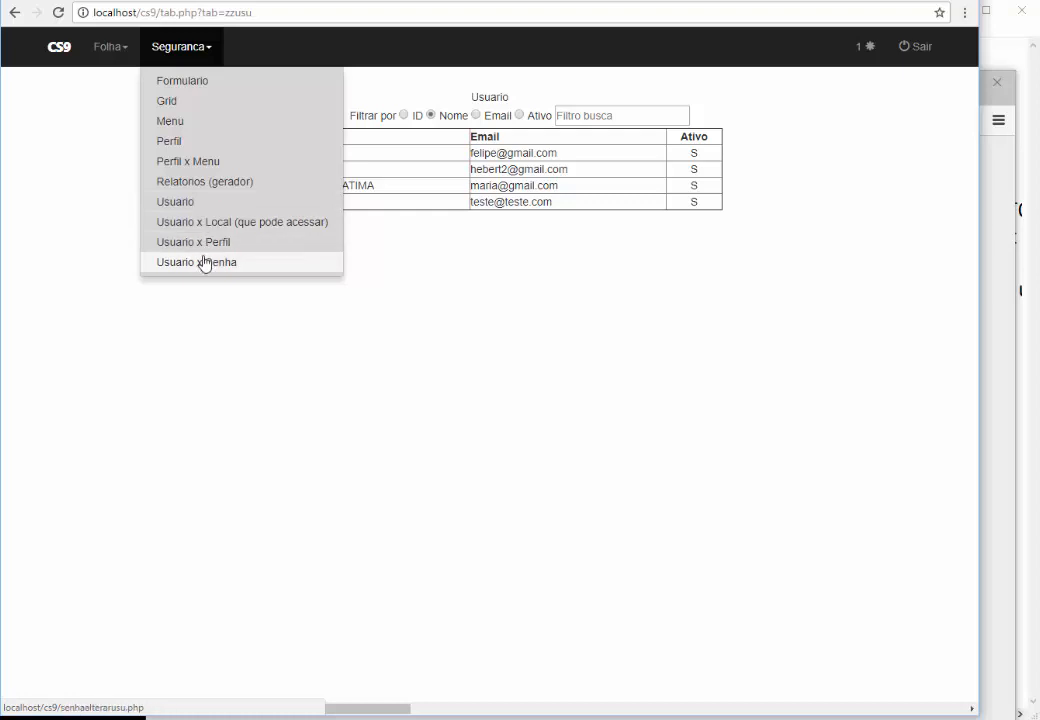
left_click(404, 354)
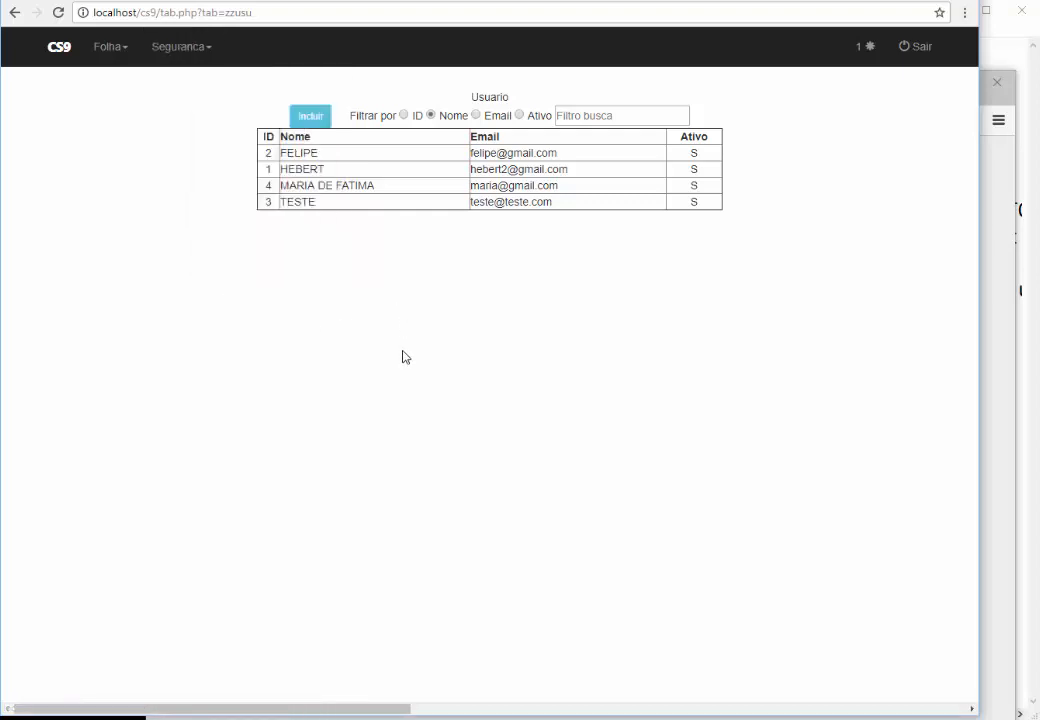
Review the 'o usuário ao perfil' topic in the topics notepad, then bring up the SQL notes
mouse_move(469, 627)
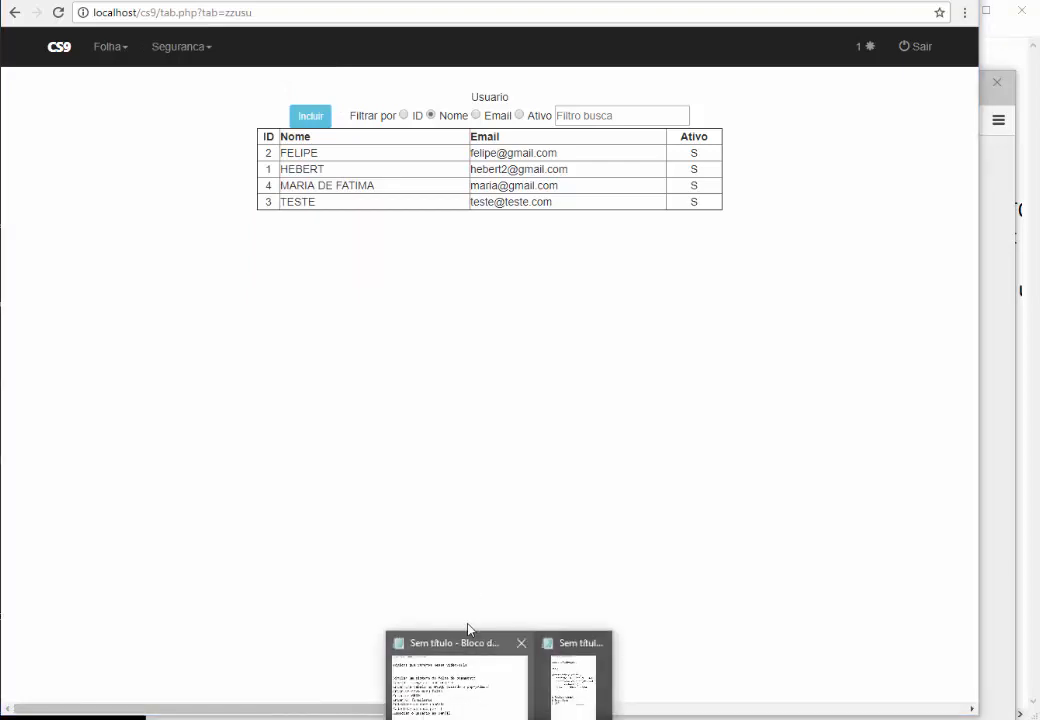
left_click(455, 685)
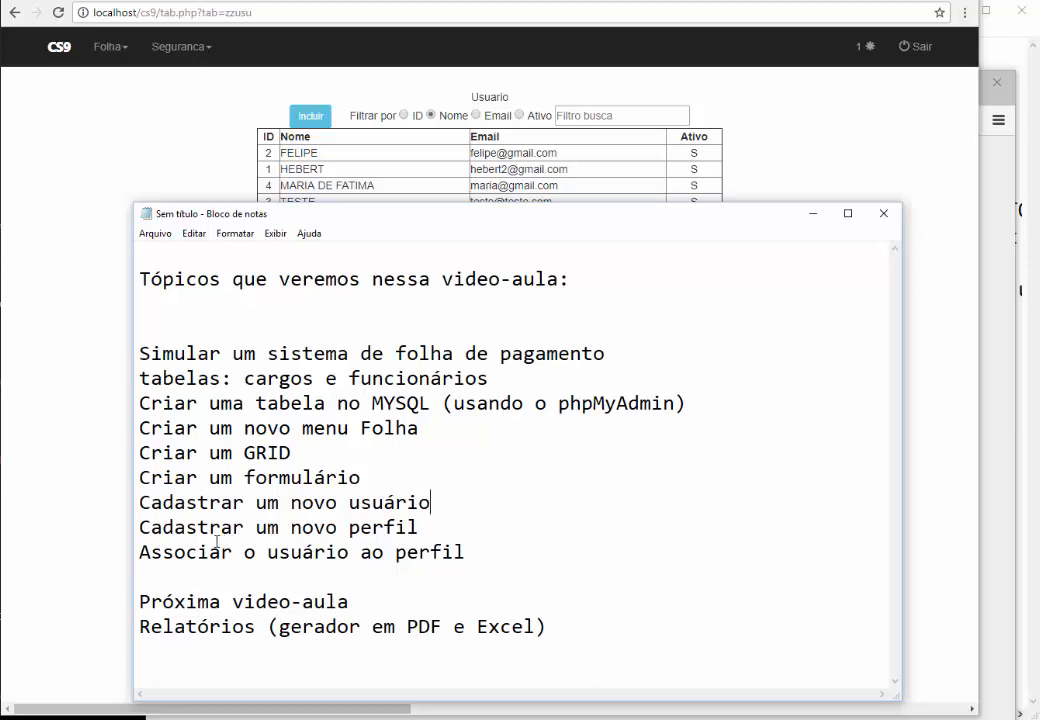
left_click_drag(472, 551, 242, 551)
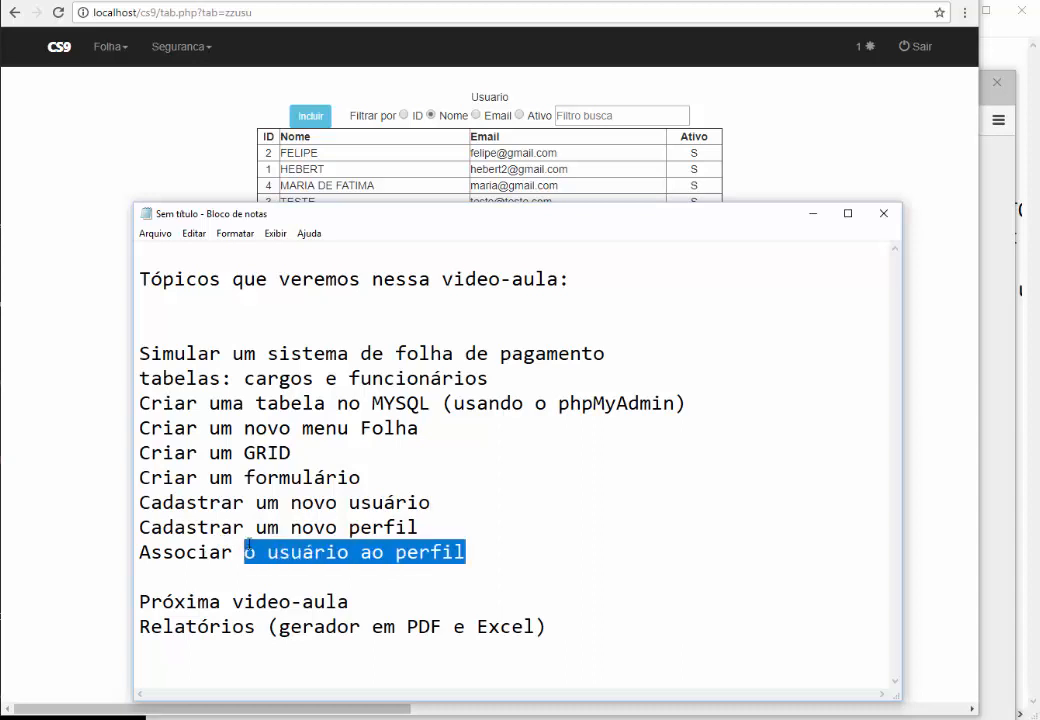
left_click(310, 478)
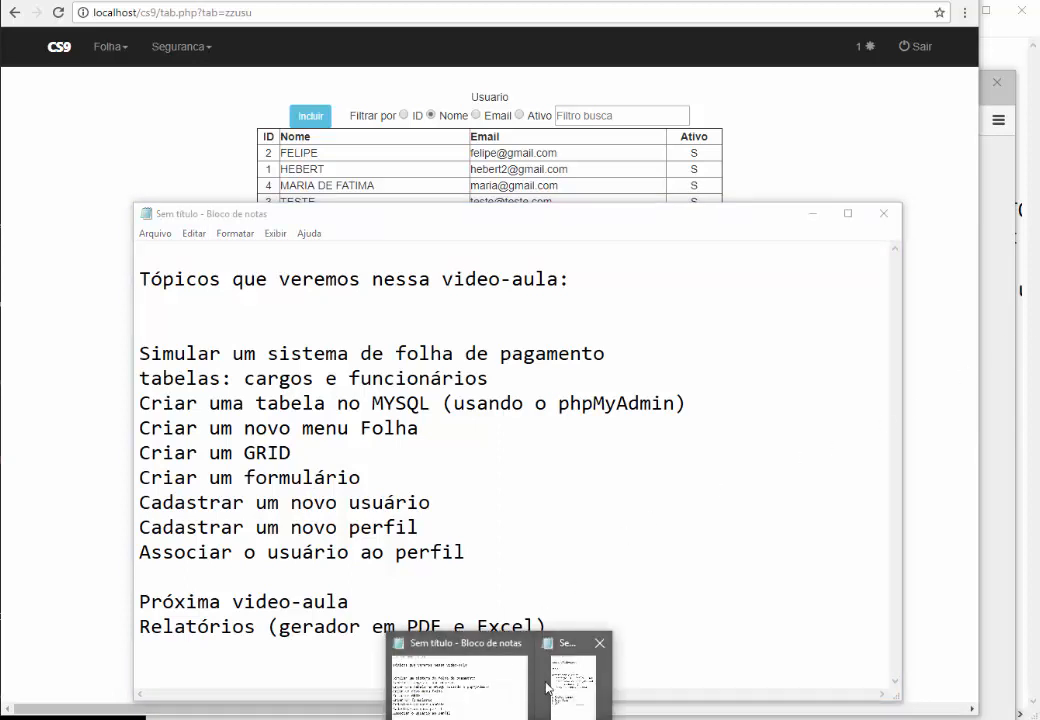
left_click(566, 675)
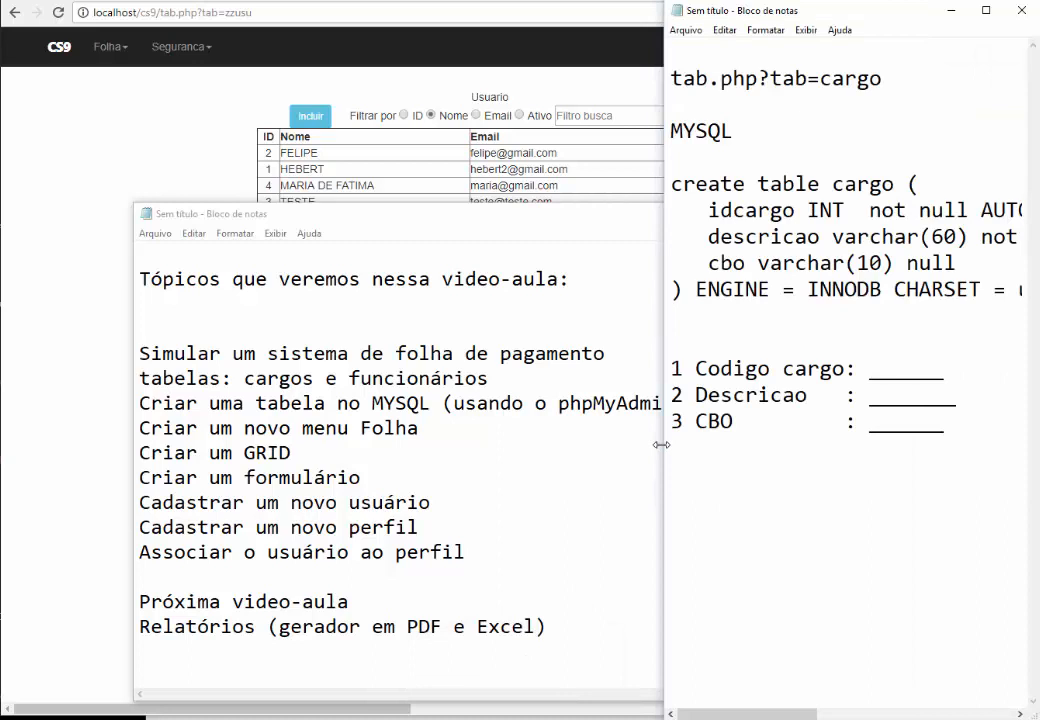
Replace the create table cargo statement with the func table SQL and delete its DROP line
left_click_drag(661, 444, 197, 444)
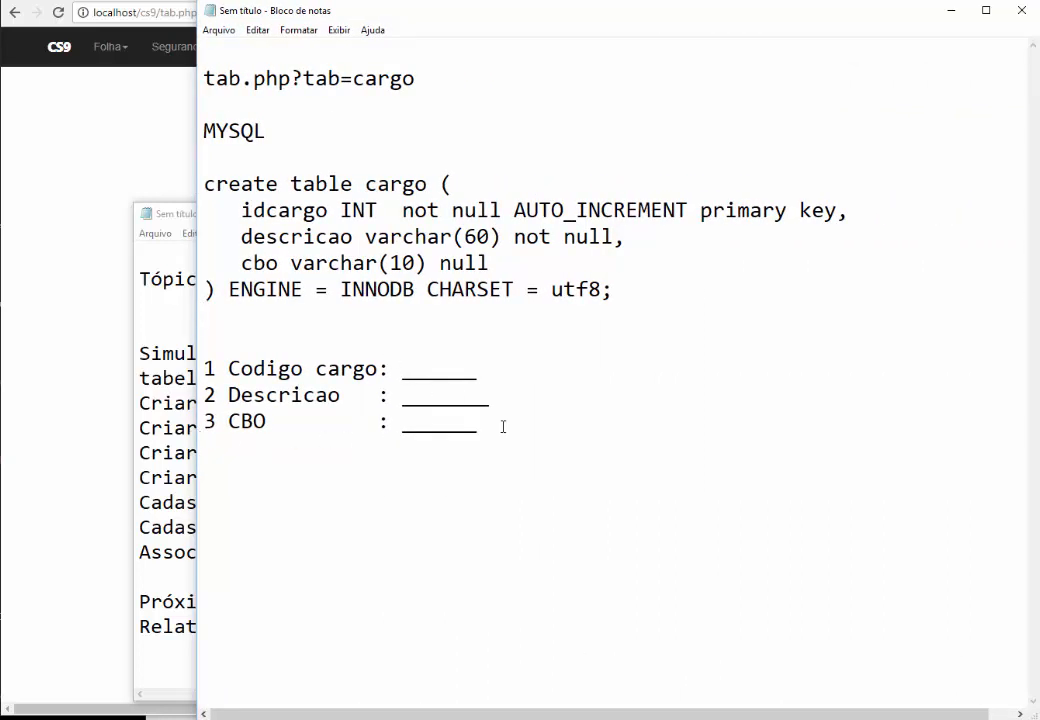
left_click_drag(480, 424, 205, 345)
left_click(204, 312)
left_click_drag(612, 289, 182, 179)
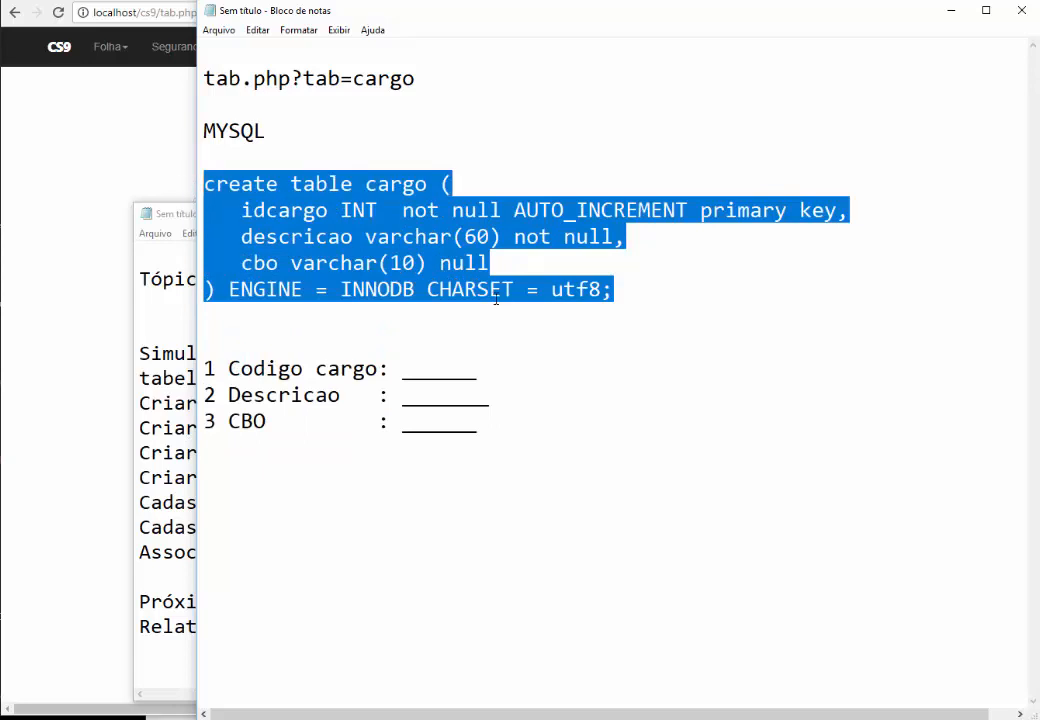
type("DROP table IF EXISTS func; create table func (    idfunc INT not null AUTO_INCREMENT primary key,    nome varchar(60) not null,    email varchar(60) not null,    sexo varchar(1) not null,    dtnasc DATE not null,    cidade varchar(60) not null,    salario numeric(9,2) default 0,    idcargo int not null,         FOREIGN KEY (idcargo) REFERENCES cargo(idcargo) ) ENGINE = INNODB CHARSET = utf8;")
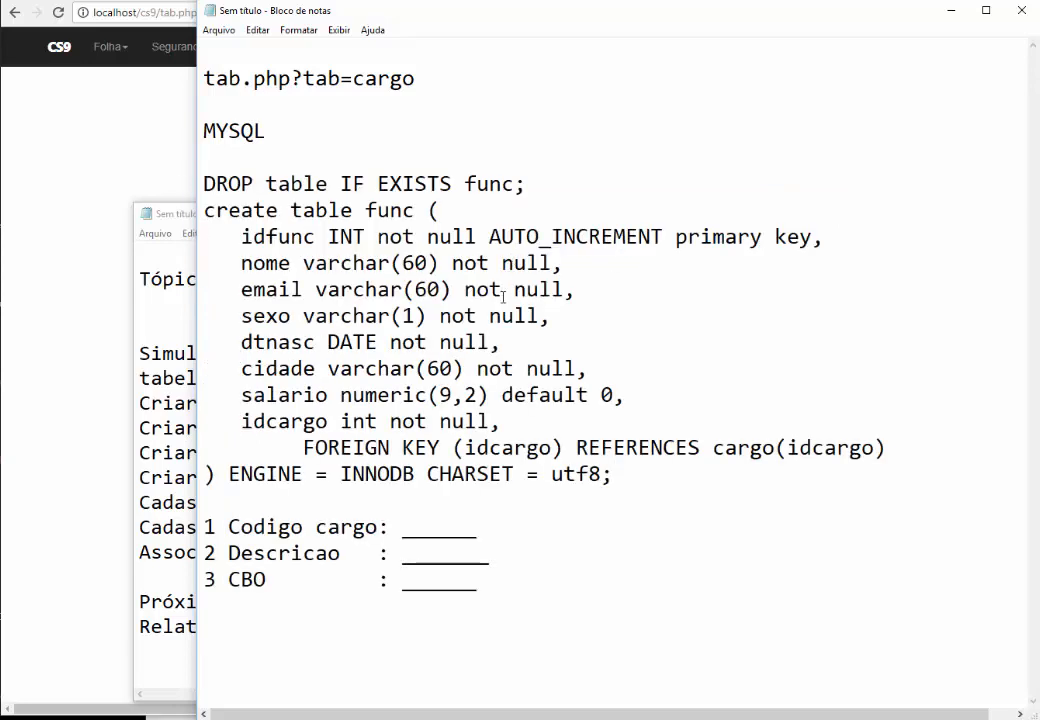
left_click(546, 183)
key("shift+Home")
key("Delete")
key("Delete")
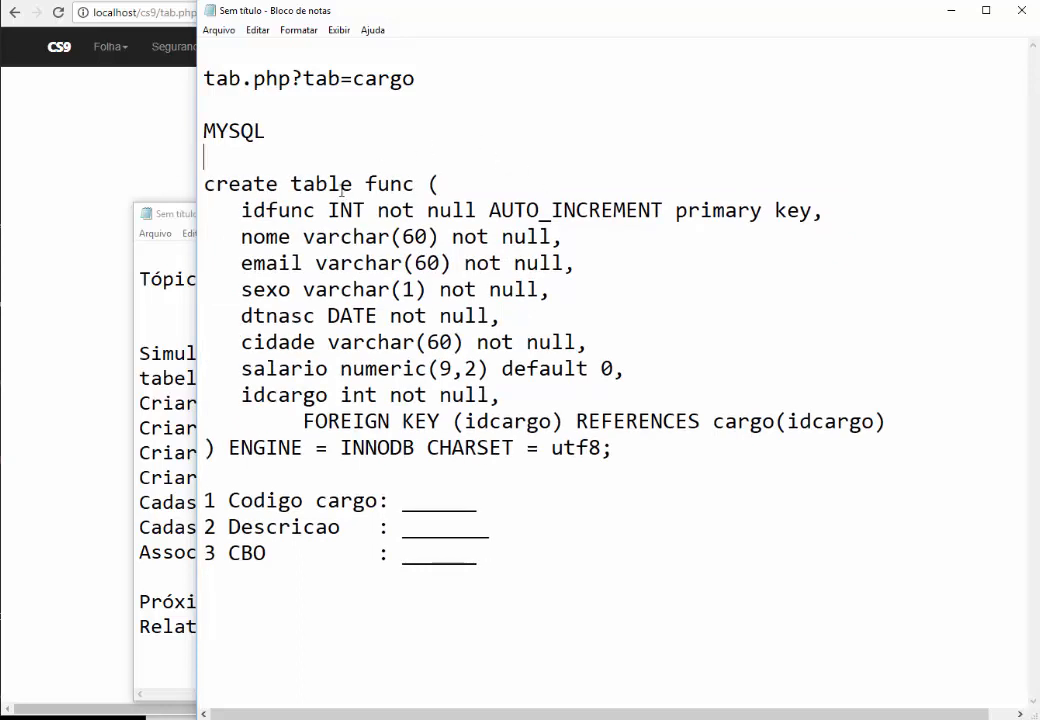
Point out the func table name, idfunc and nome fields, and the INT, DATE, numeric(9,2) types
double_click(388, 185)
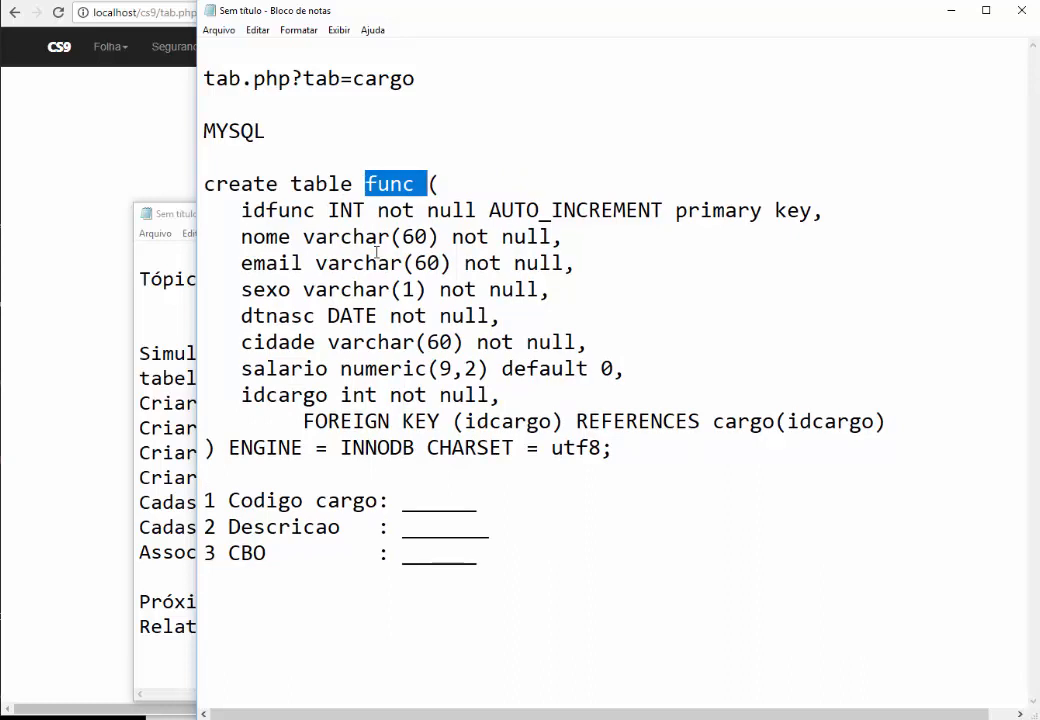
double_click(258, 210)
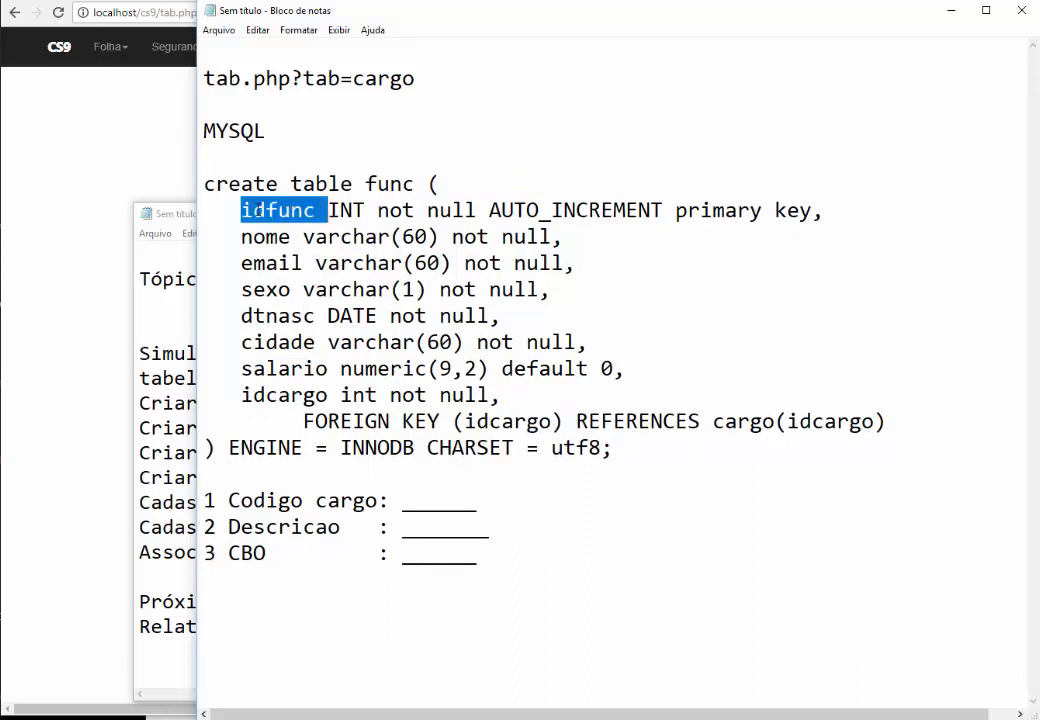
double_click(264, 237)
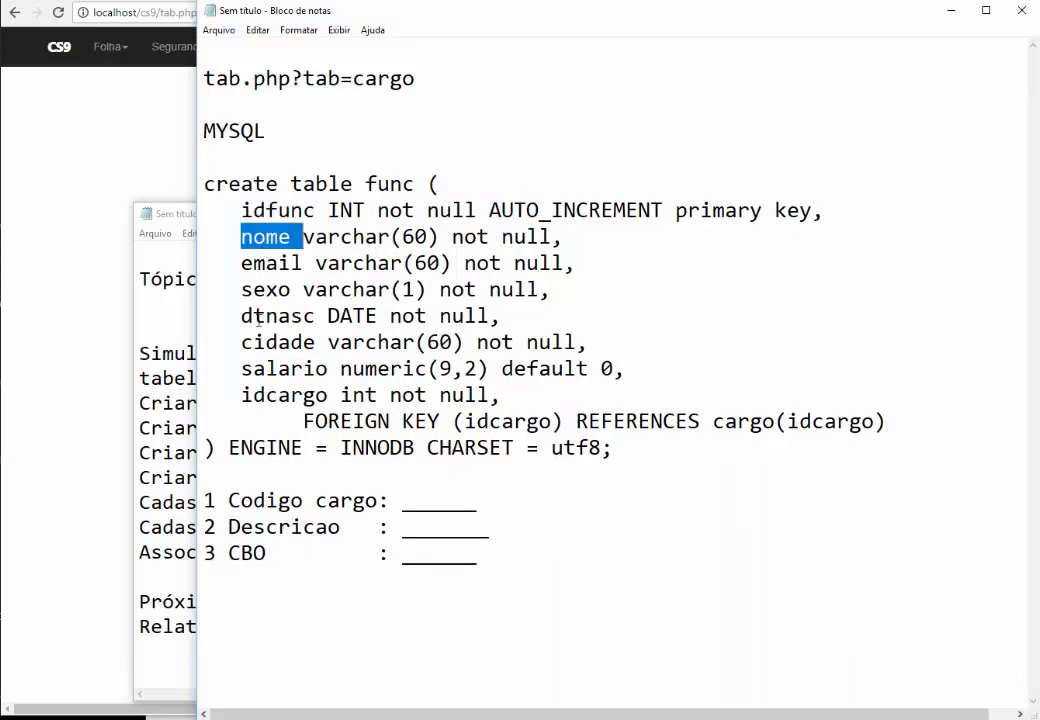
left_click(252, 342)
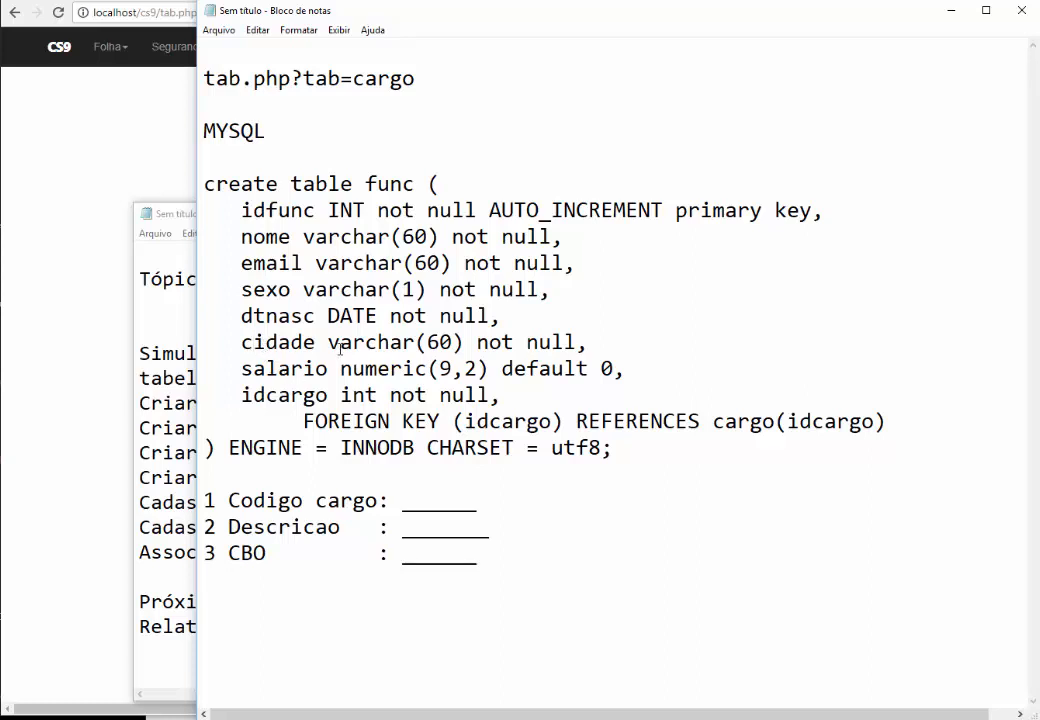
double_click(347, 210)
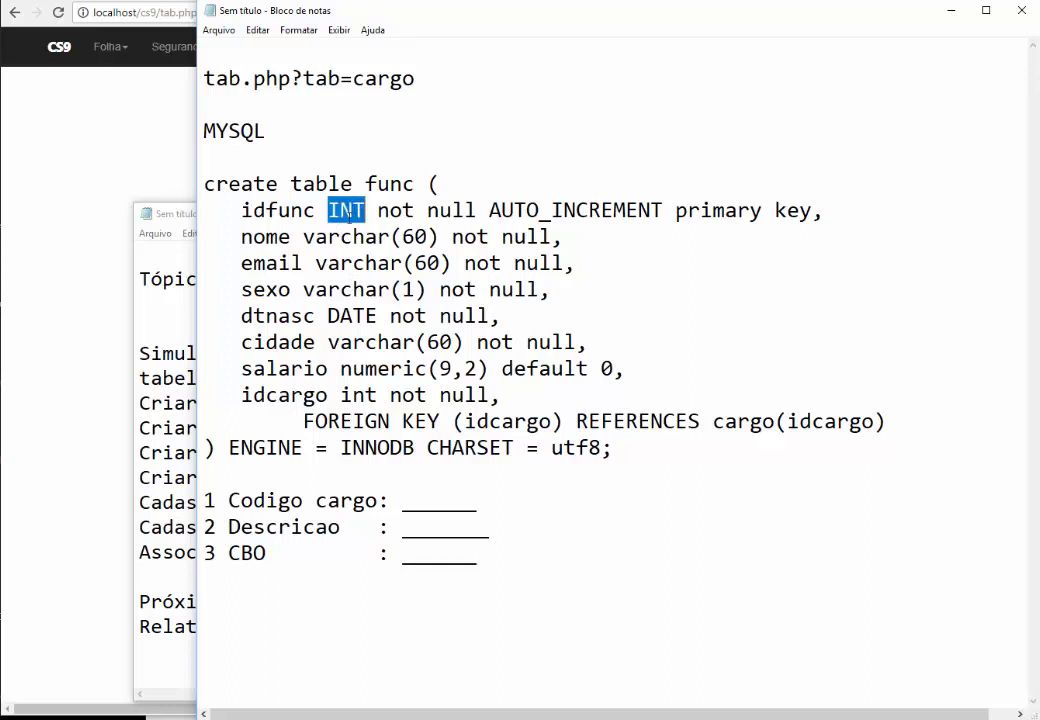
left_click_drag(330, 315, 366, 316)
left_click_drag(341, 368, 488, 370)
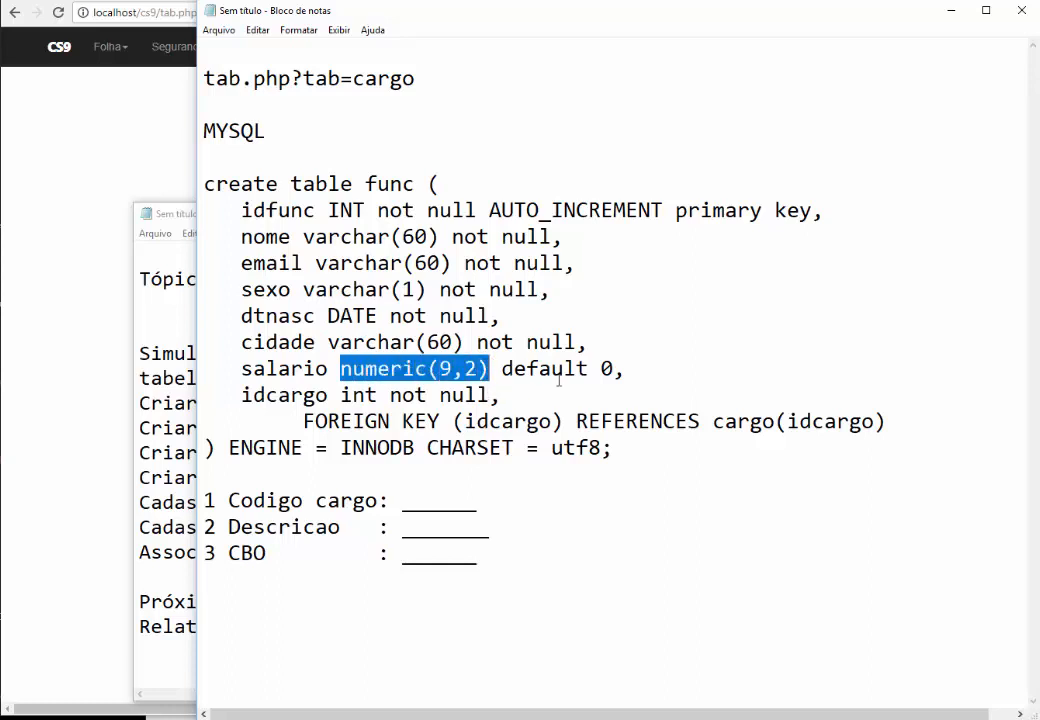
left_click(553, 289)
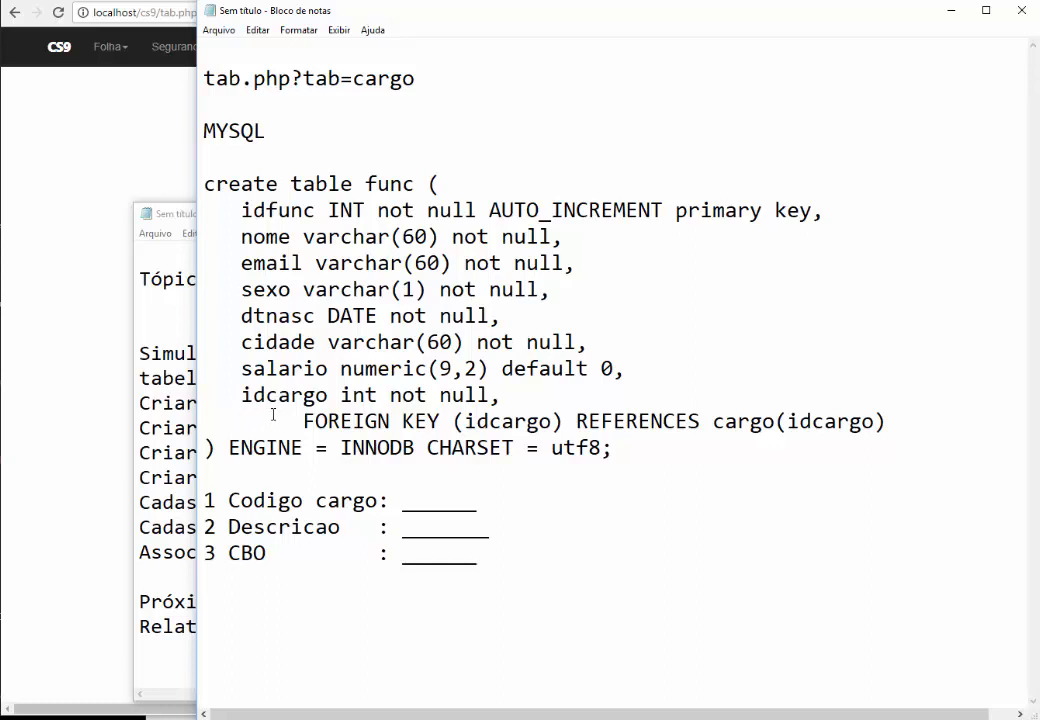
Point out the FOREIGN KEY clause, the idcargo field and the referenced cargo table
left_click_drag(302, 421, 440, 421)
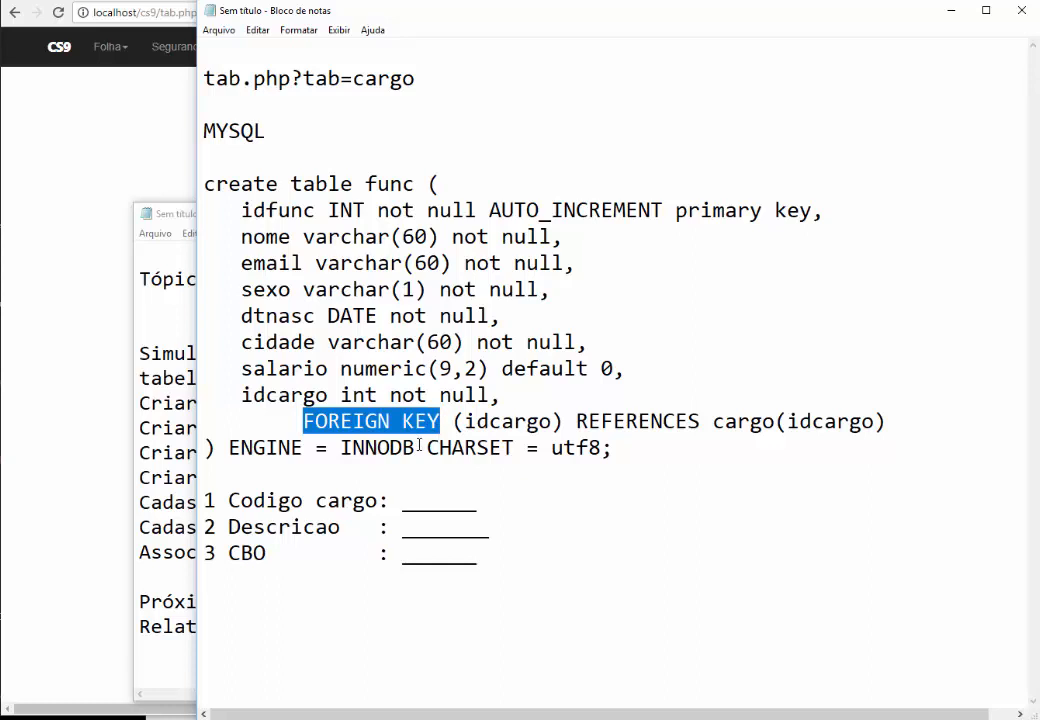
double_click(257, 396)
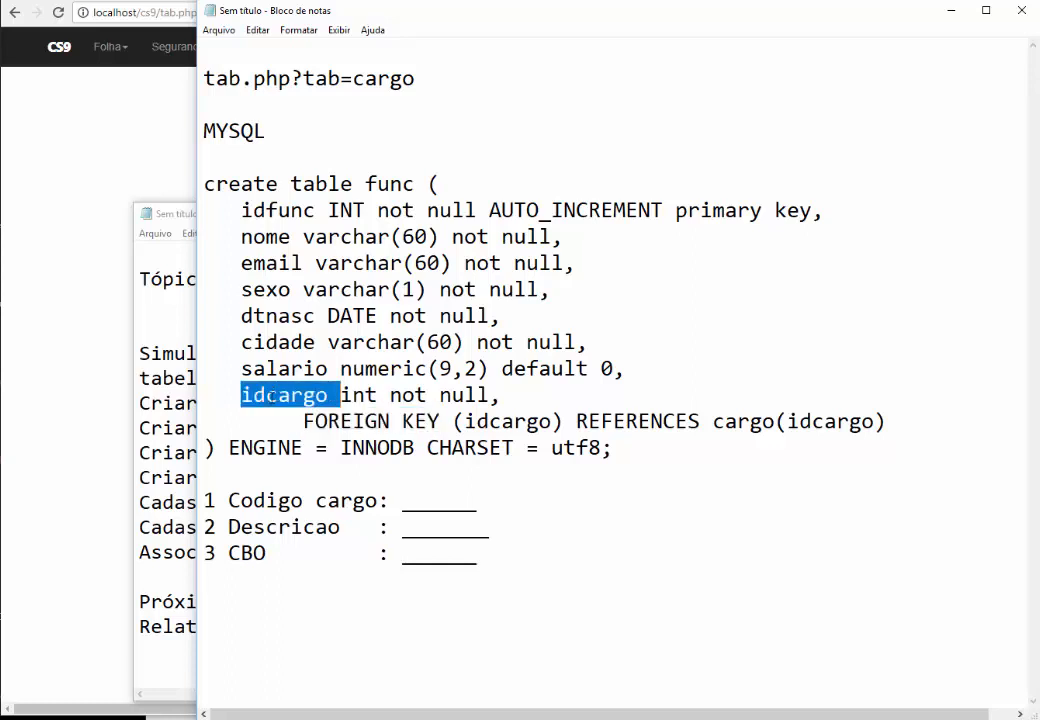
left_click_drag(713, 421, 779, 425)
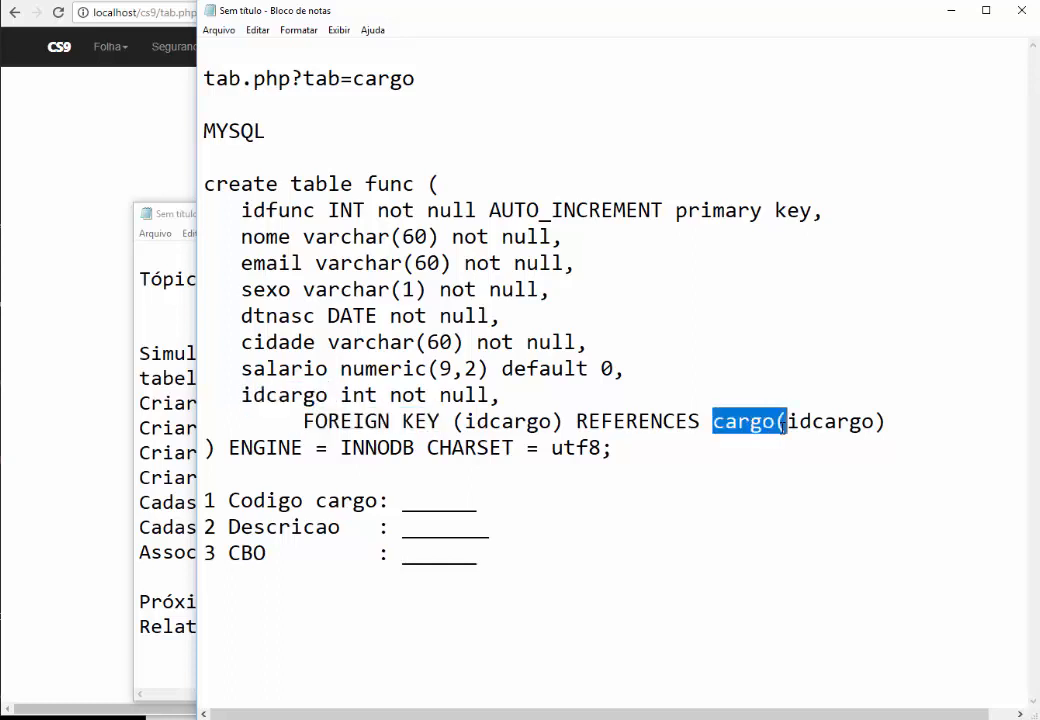
left_click(737, 421)
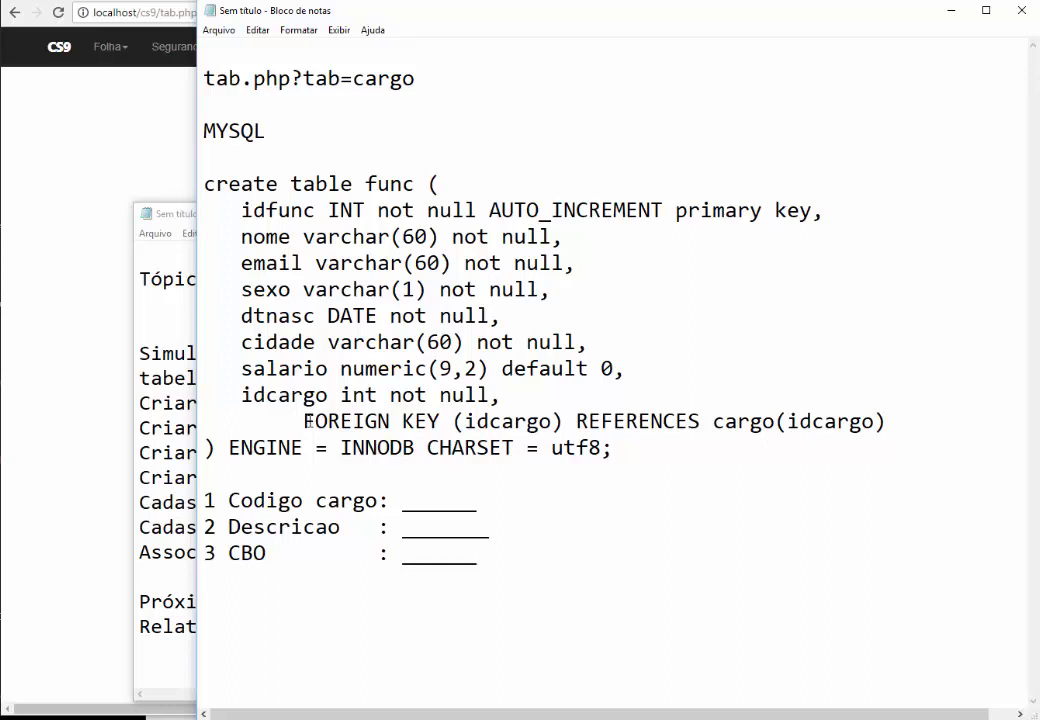
left_click_drag(305, 421, 448, 421)
left_click(503, 421)
Trace FOREIGN KEY (idcargo) REFERENCES cargo(idcargo), then select the whole CREATE TABLE func statement
double_click(503, 421)
double_click(297, 397)
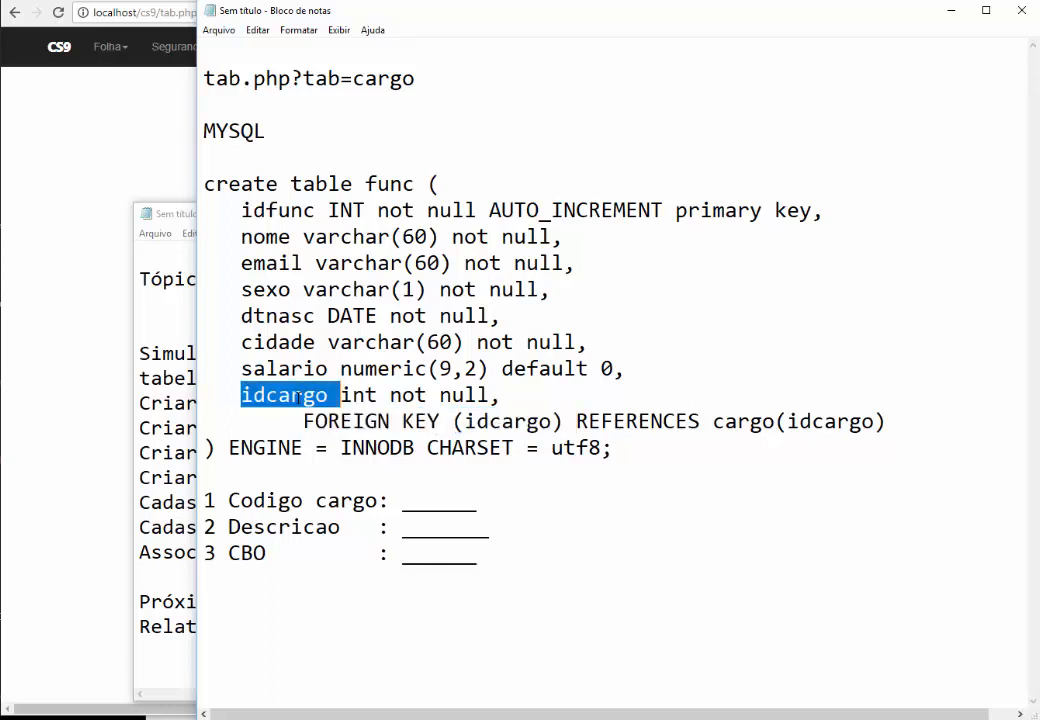
double_click(622, 421)
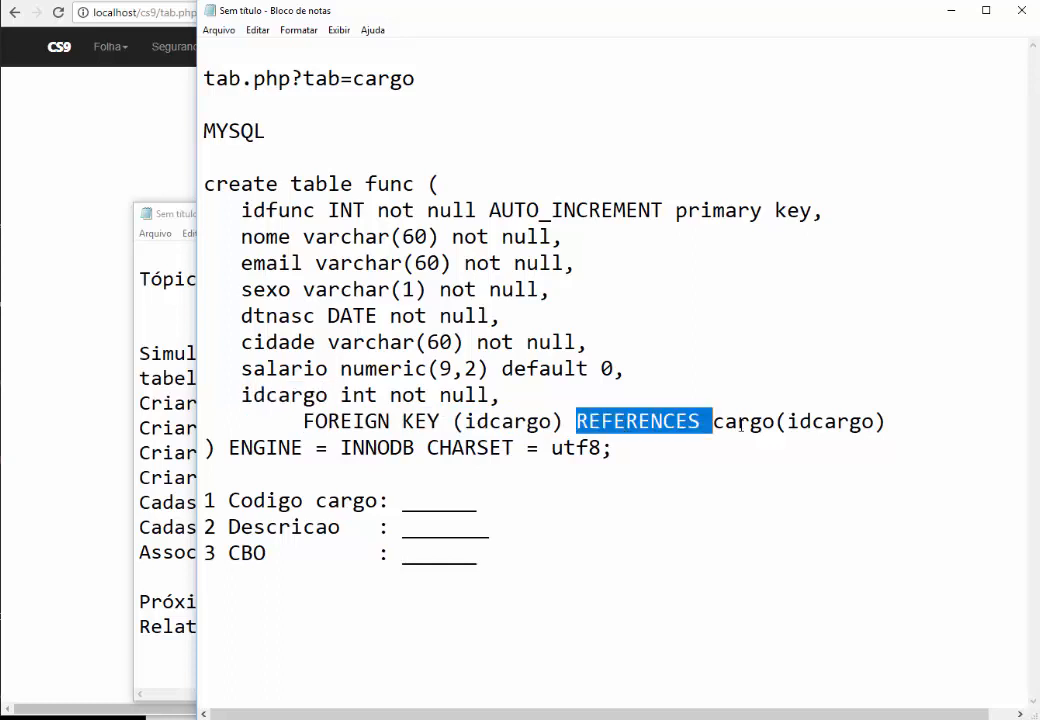
left_click(742, 421)
double_click(742, 421)
left_click(830, 421)
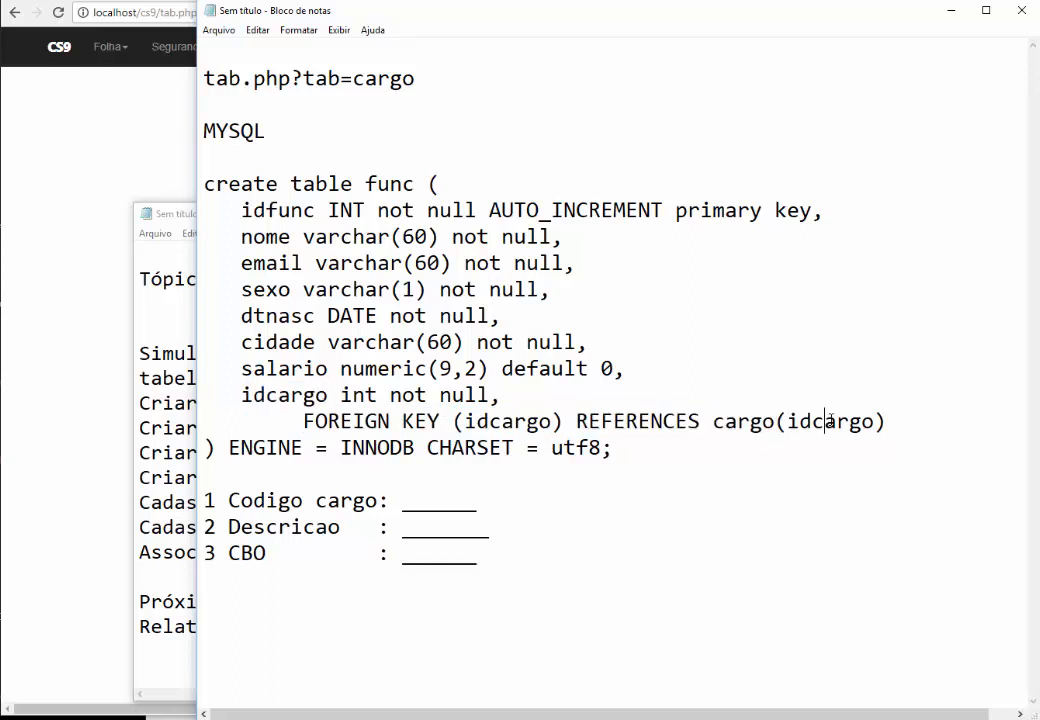
double_click(830, 421)
left_click_drag(694, 450, 157, 160)
key("ctrl+c")
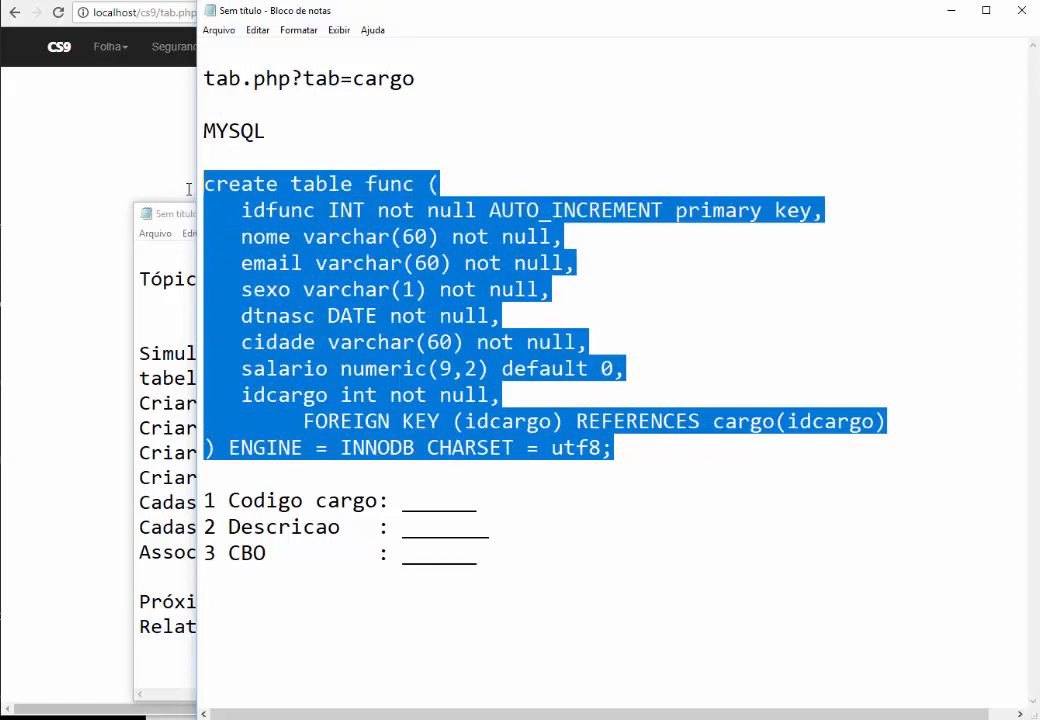
left_click(118, 156)
Paste the CREATE TABLE func statement into phpMyAdmin's SQL editor and execute it
left_click(73, 1)
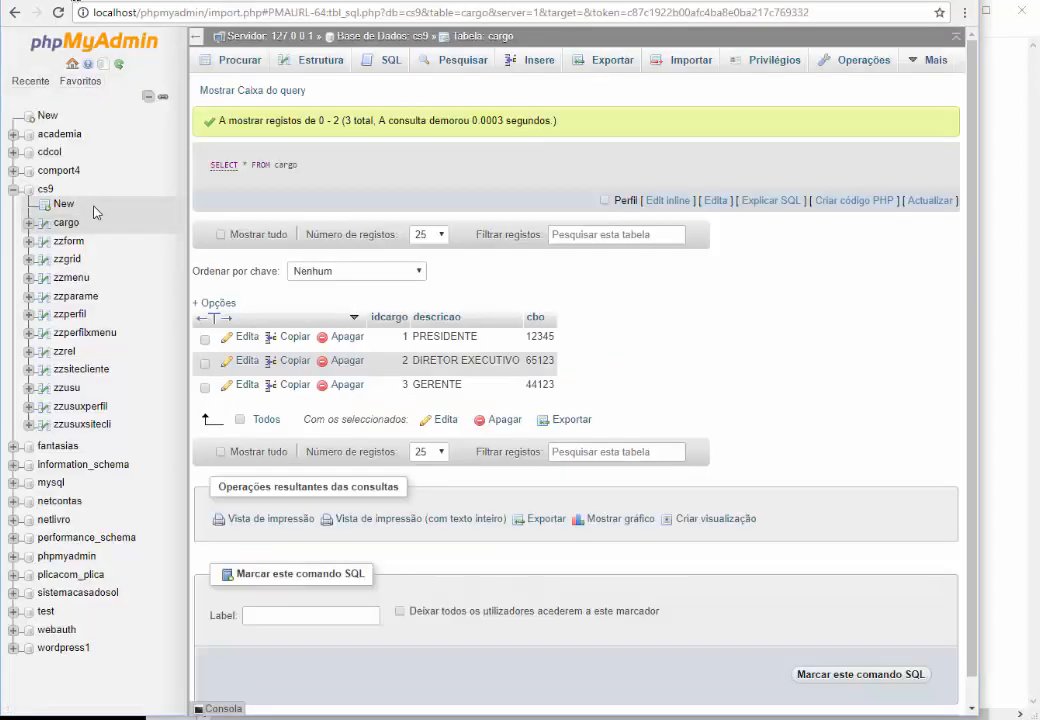
left_click(386, 60)
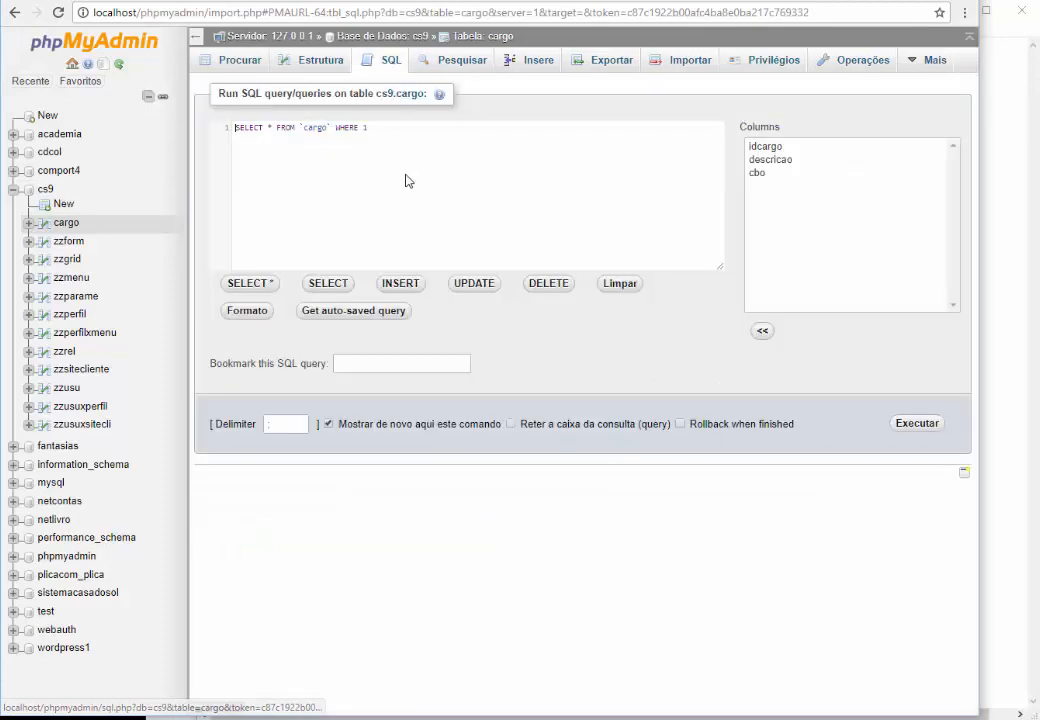
key("ctrl+a")
key("ctrl+v")
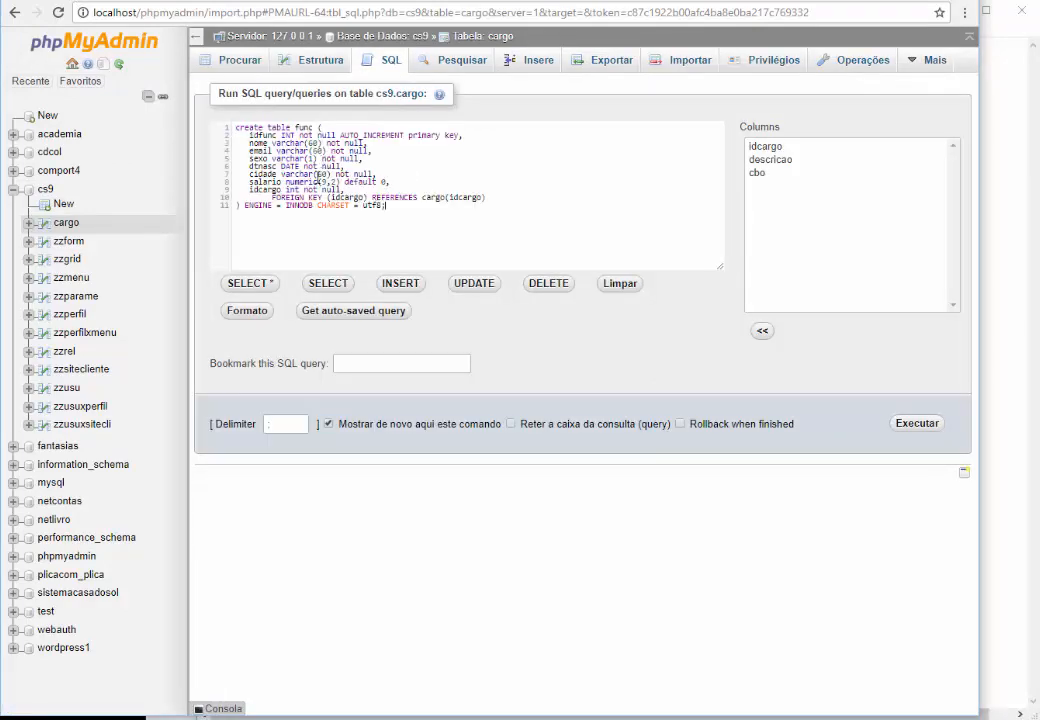
left_click(916, 424)
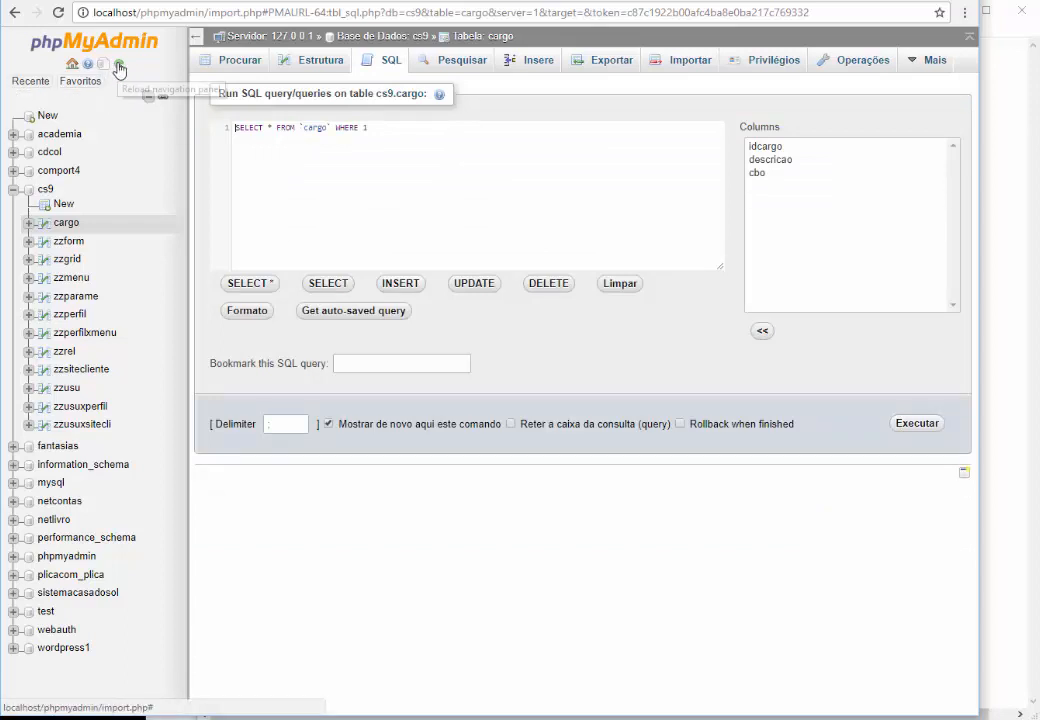
Refresh the navigation tree, open the empty func table, then return to CS9
left_click(119, 67)
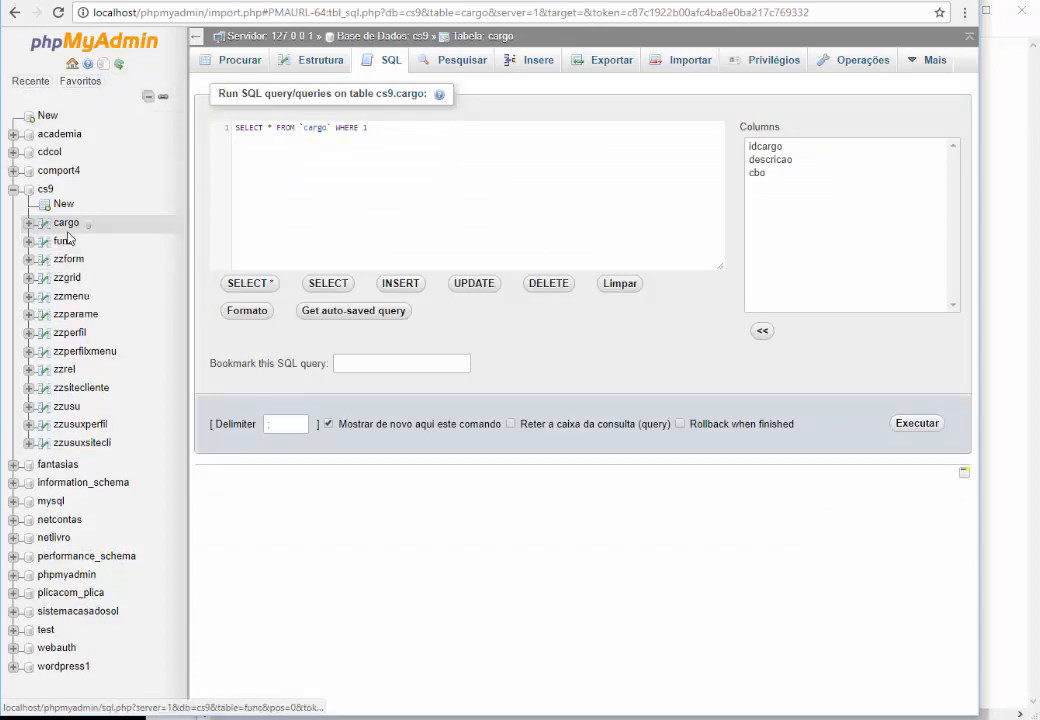
left_click(64, 241)
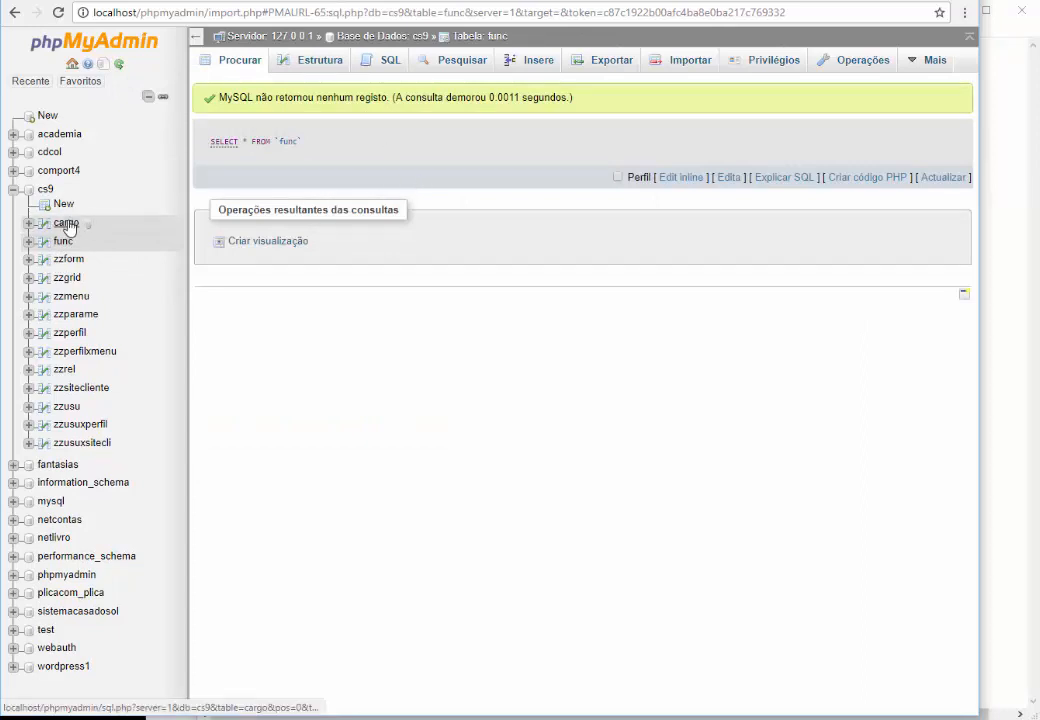
left_click(192, 2)
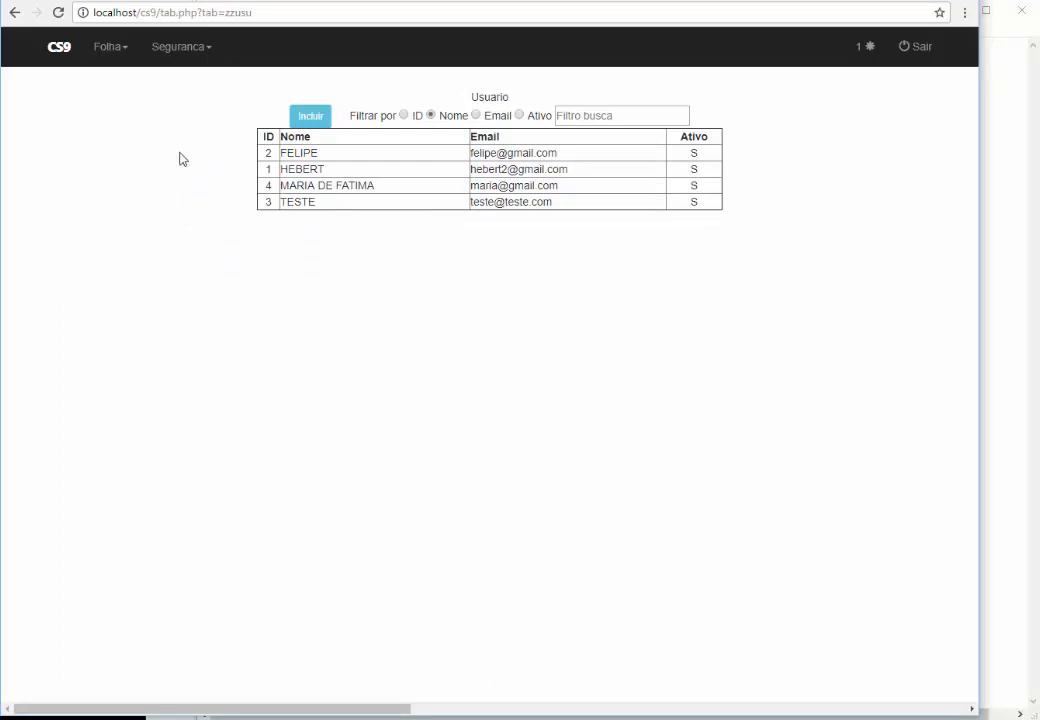
Start a new Grid record for table func titled 'Cadastro de Funcionarios'
left_click(188, 60)
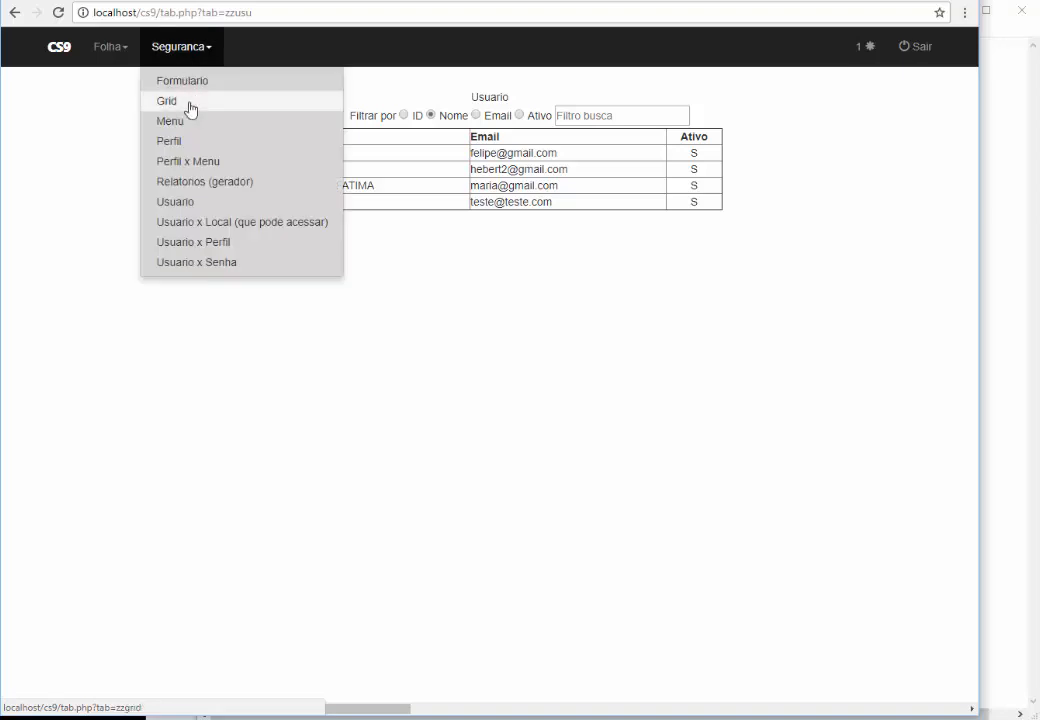
left_click(222, 101)
left_click(261, 118)
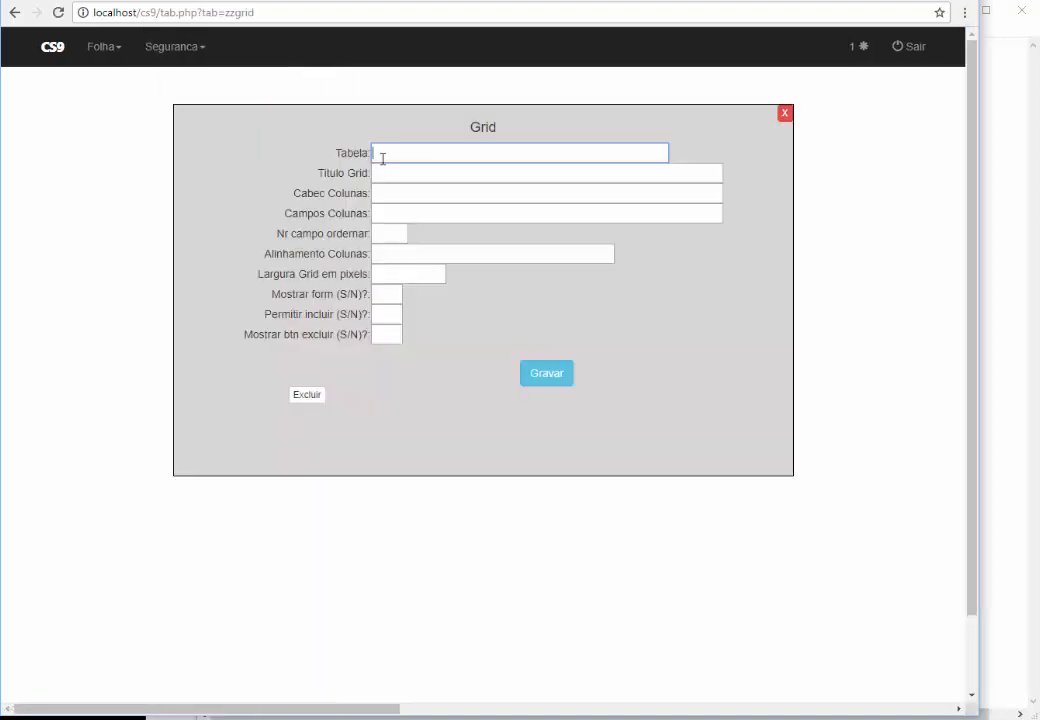
type("FUNC")
key("Tab")
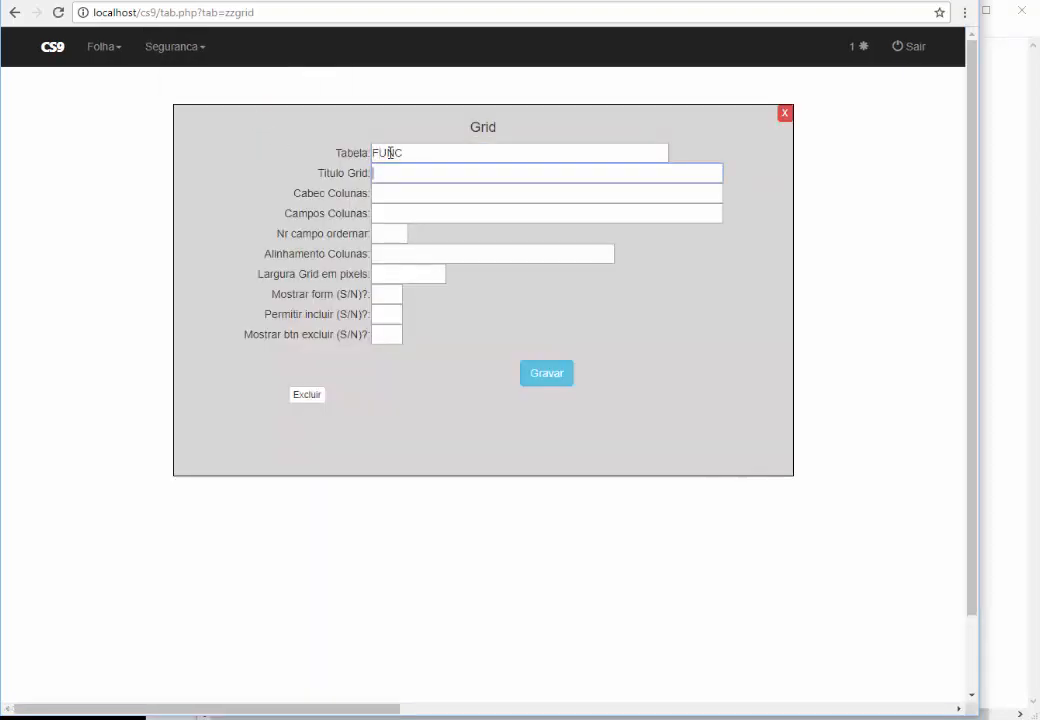
double_click(390, 152)
type("funcTabe")
key("BackSpace")
key("BackSpace")
key("BackSpace")
type("Cadastro de Funcionarios")
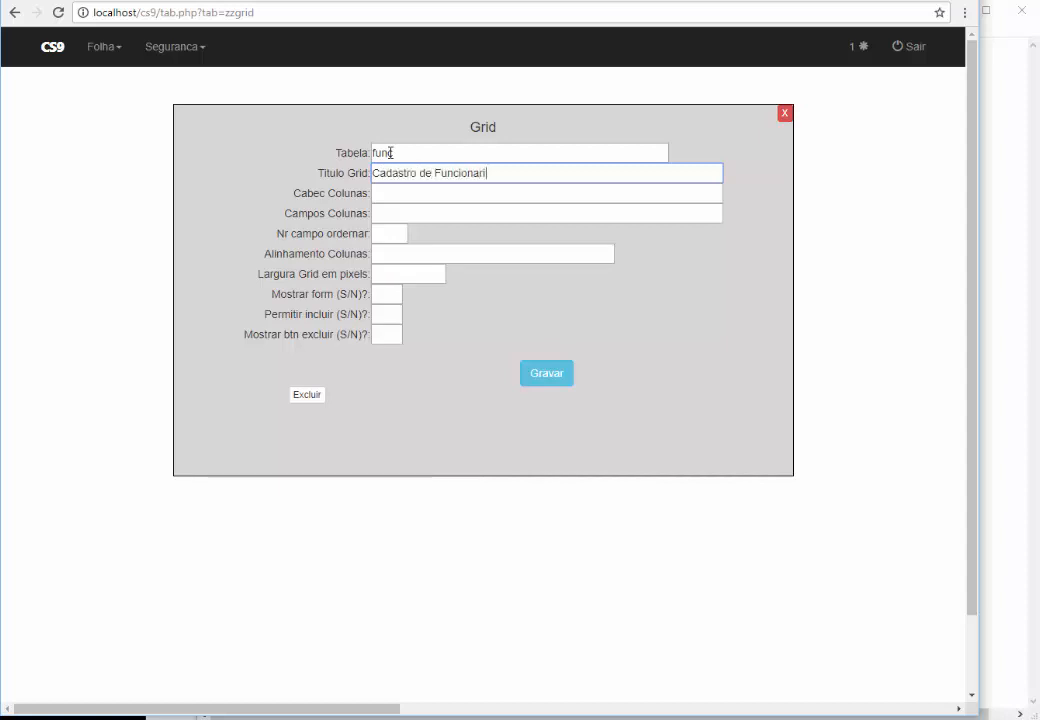
Enter column headers 'ID,NOME,DATA NASC' and column fields 'idfunc,nome,dtnasc'
key("Tab")
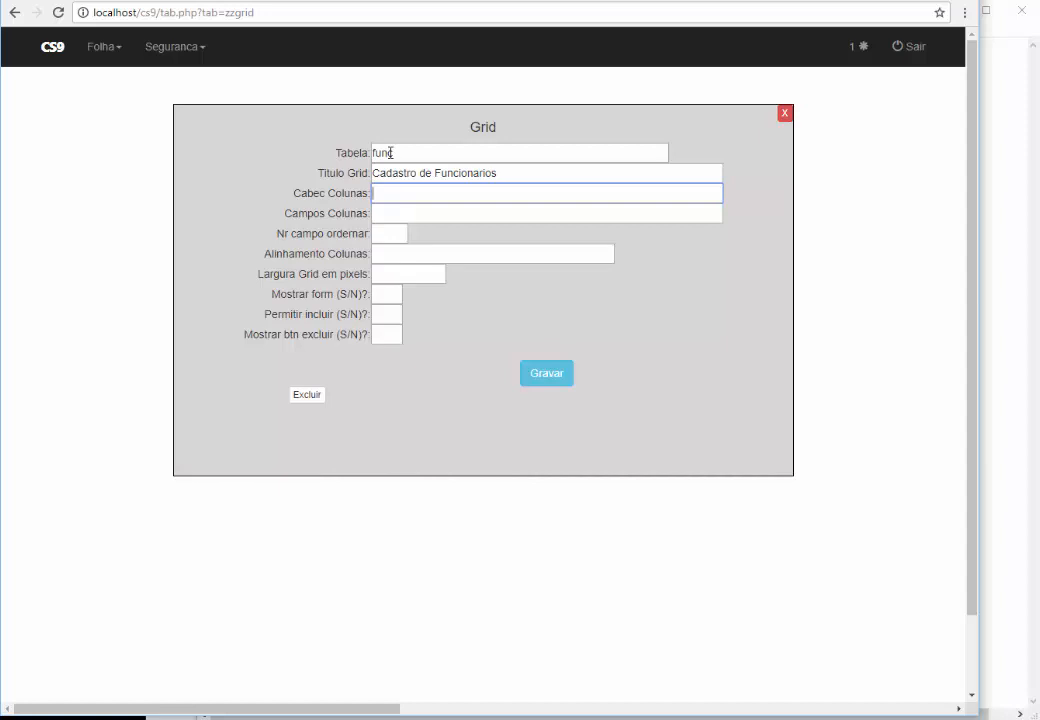
type("ID,NOME,")
type("DATA NASC")
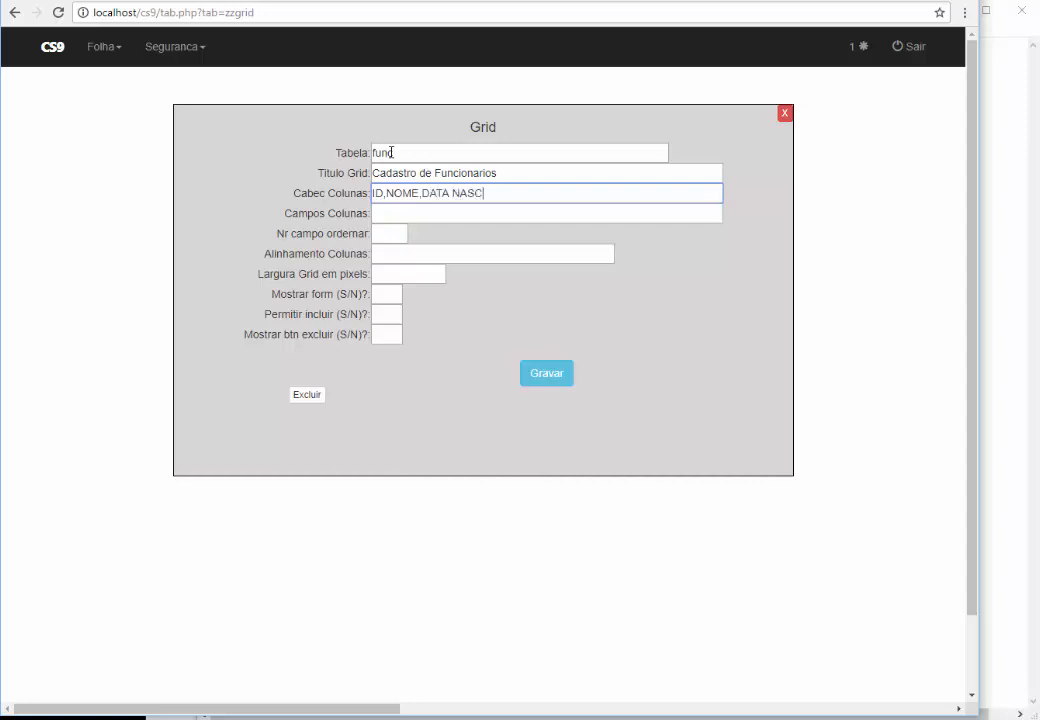
key("Tab")
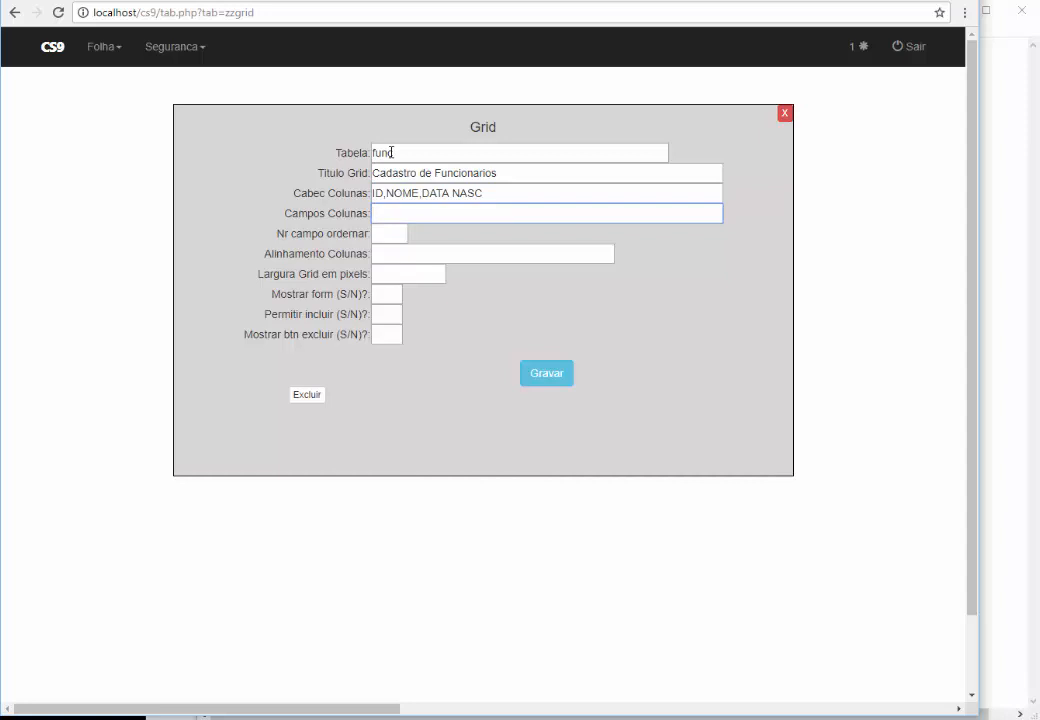
type("idfunc,nome,")
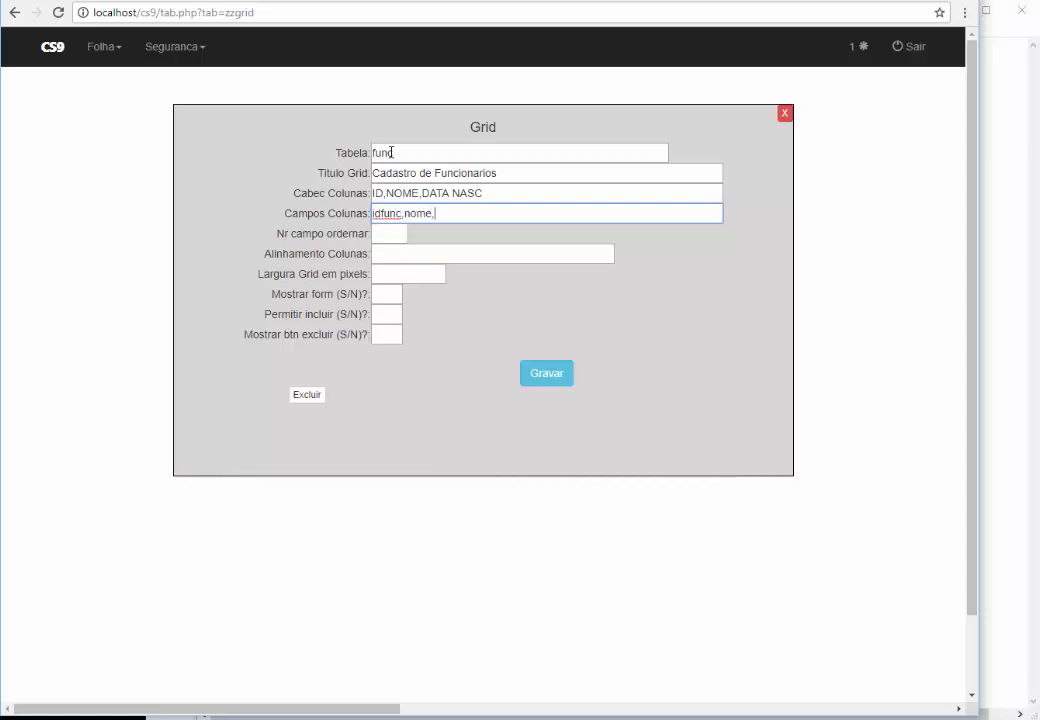
type("dtnasc")
Place the SQL notes beside the Grid form and check the idfunc, nome and dtnasc column names
mouse_move(505, 715)
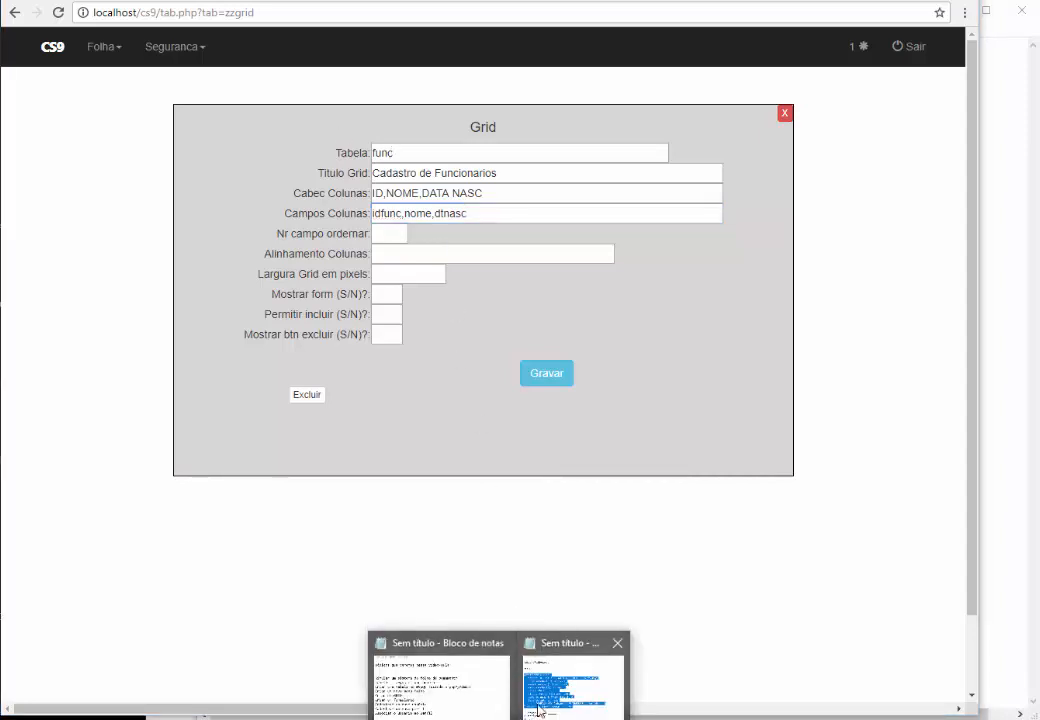
left_click(553, 677)
left_click_drag(320, 12, 759, 92)
left_click(733, 339)
double_click(716, 289)
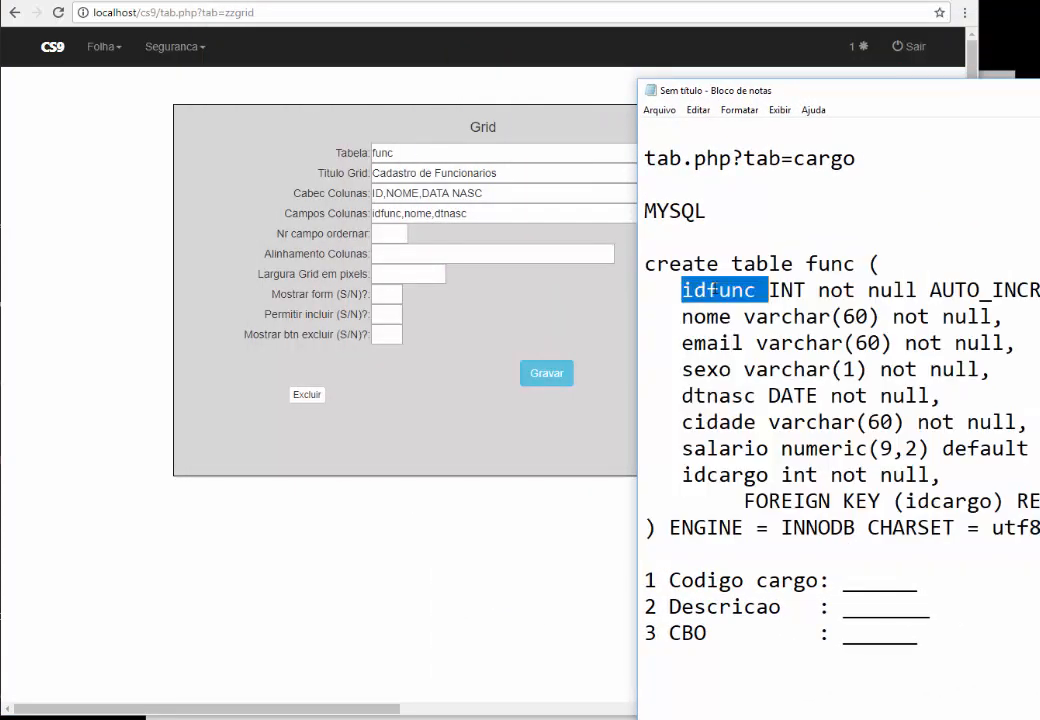
double_click(706, 316)
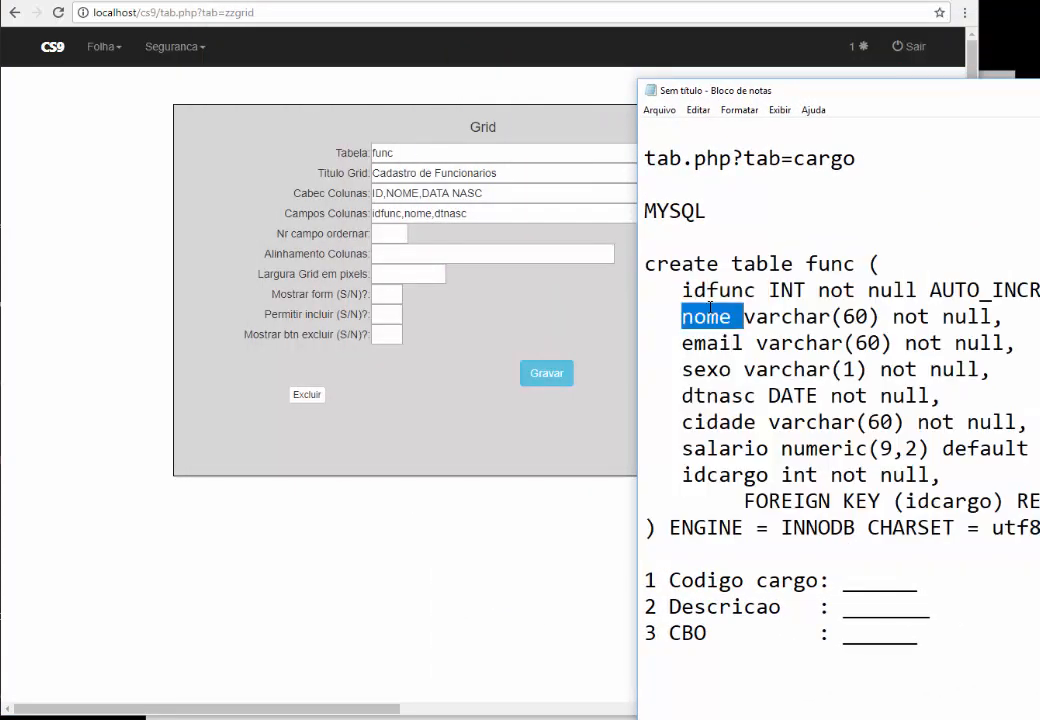
double_click(707, 395)
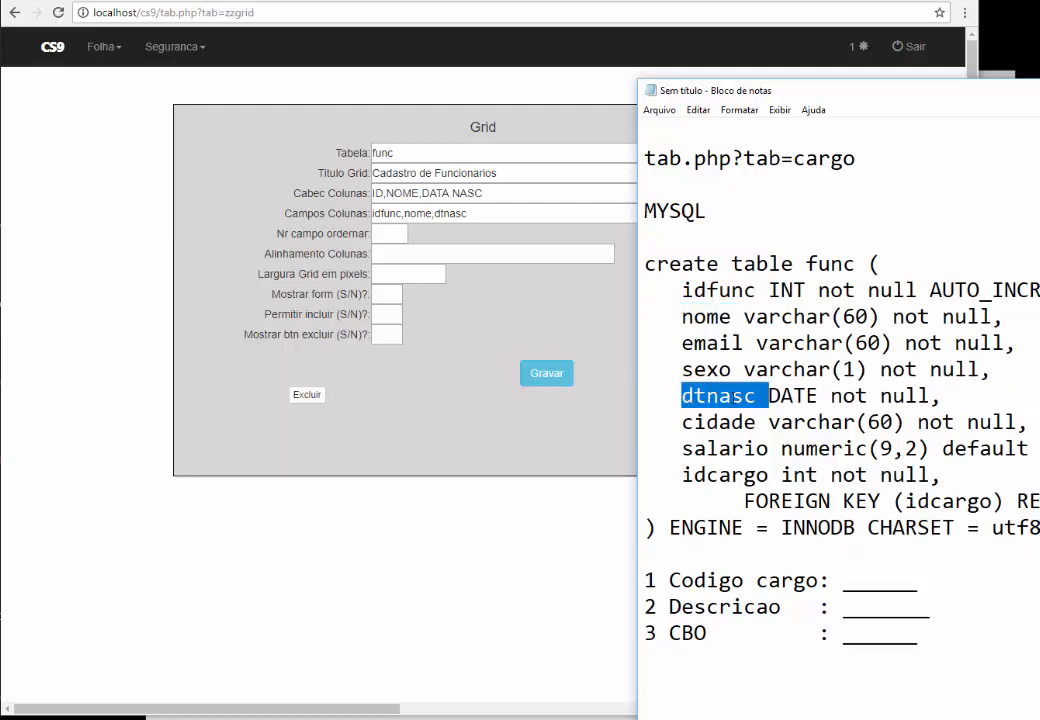
left_click(730, 395)
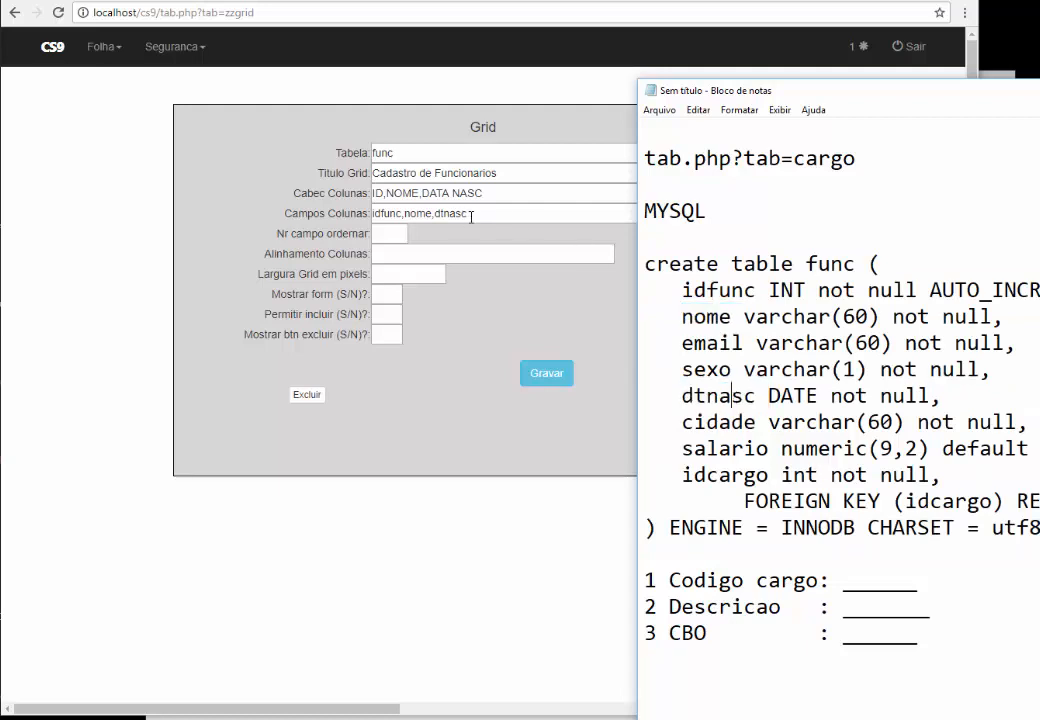
Set sort field 1, alignment e,e,e, width 700 and all three options to S, then save
left_click(394, 233)
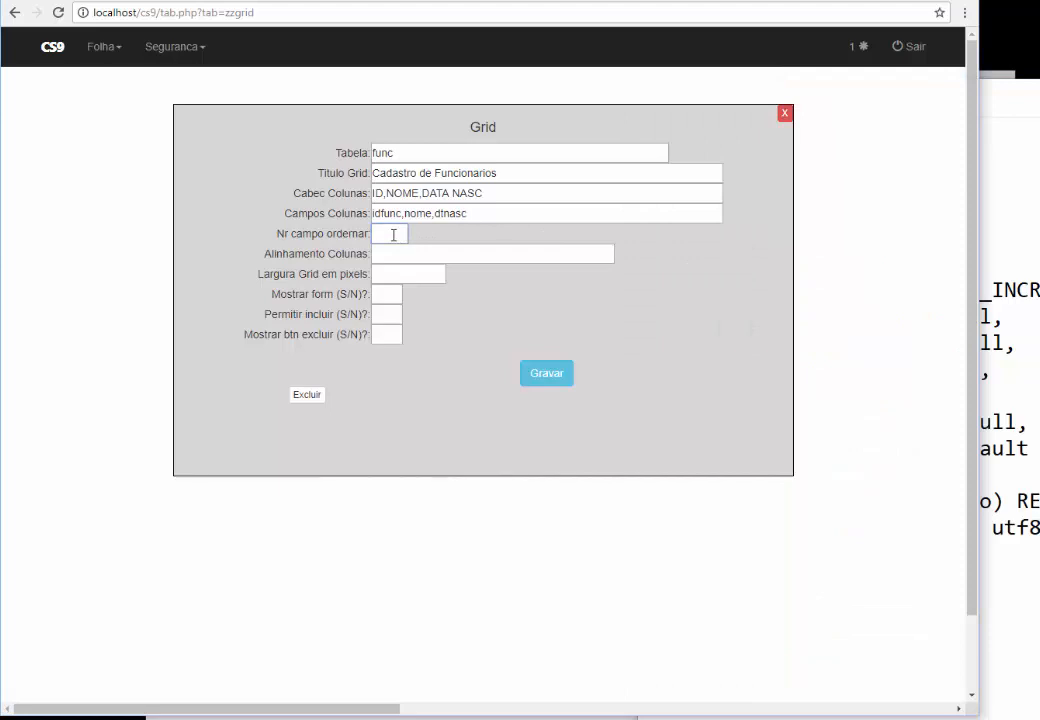
key("Tab")
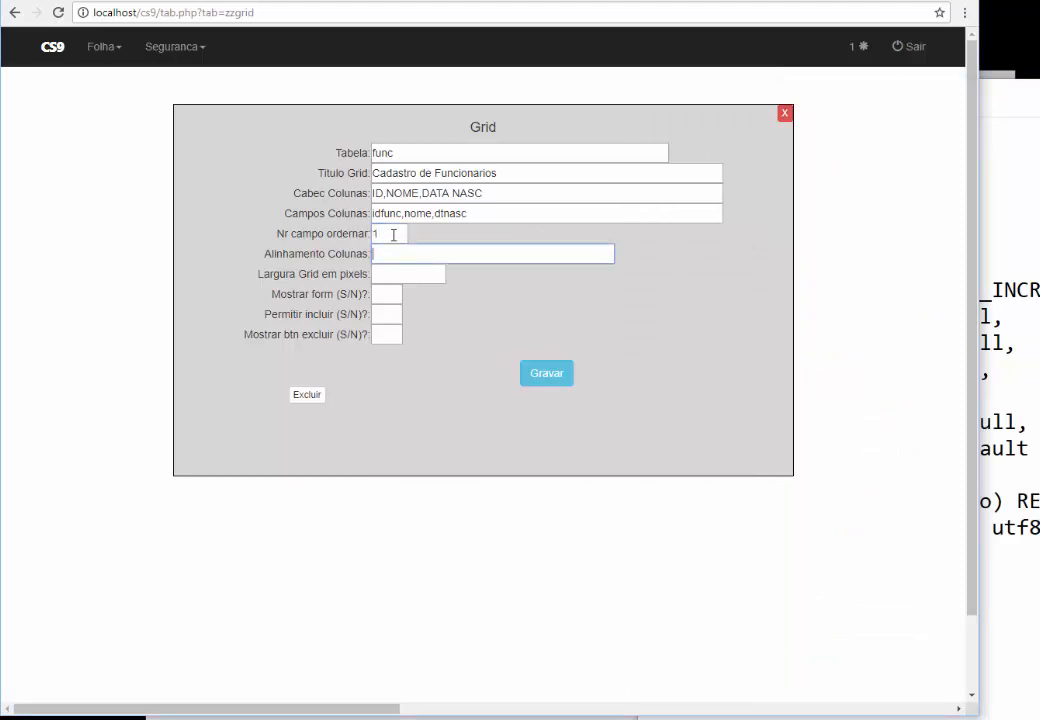
type("e,e,e")
key("Tab")
type("700")
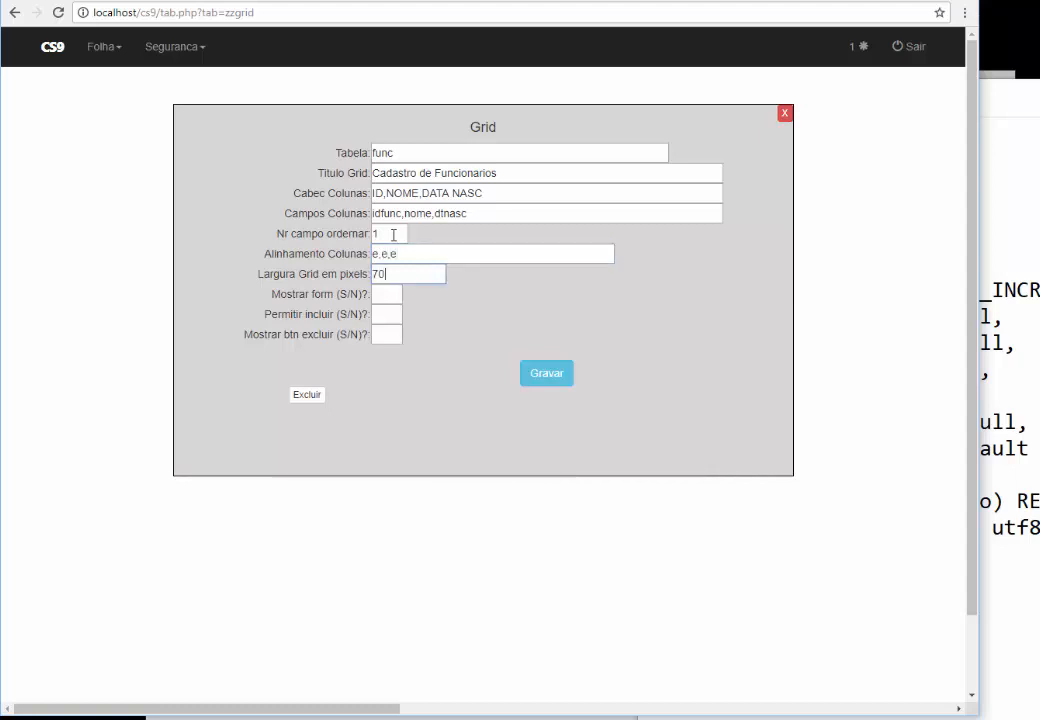
key("Tab")
type("S")
key("Tab")
type("S")
key("Tab")
type("S")
left_click(555, 378)
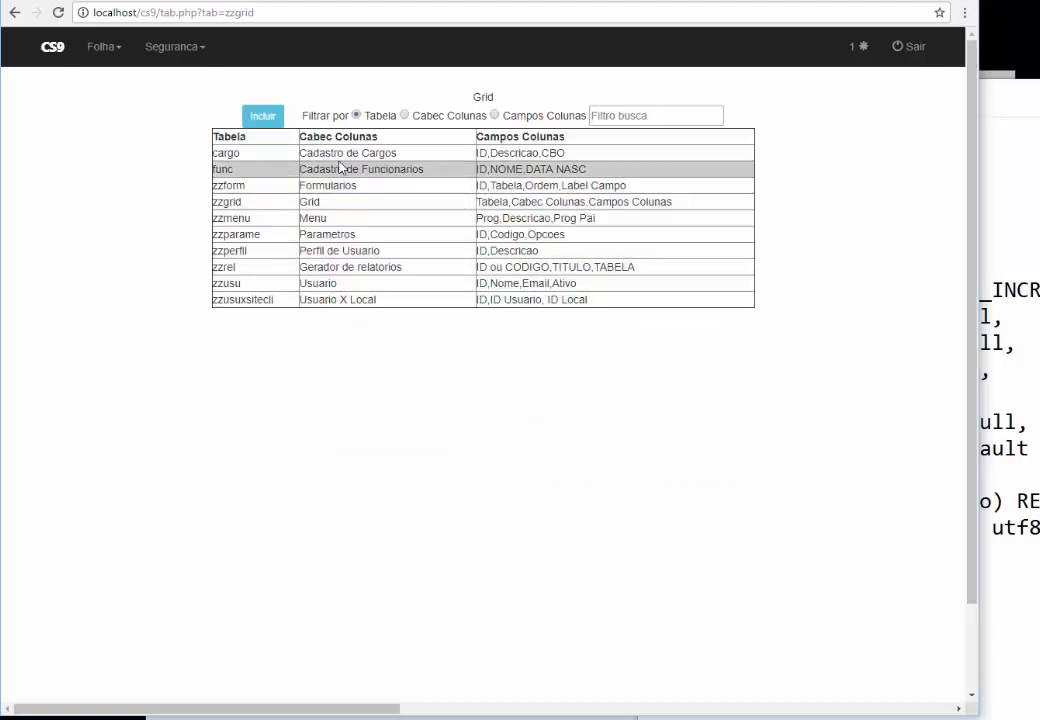
Open the Menu configuration page from the Seguranca menu
left_click(167, 55)
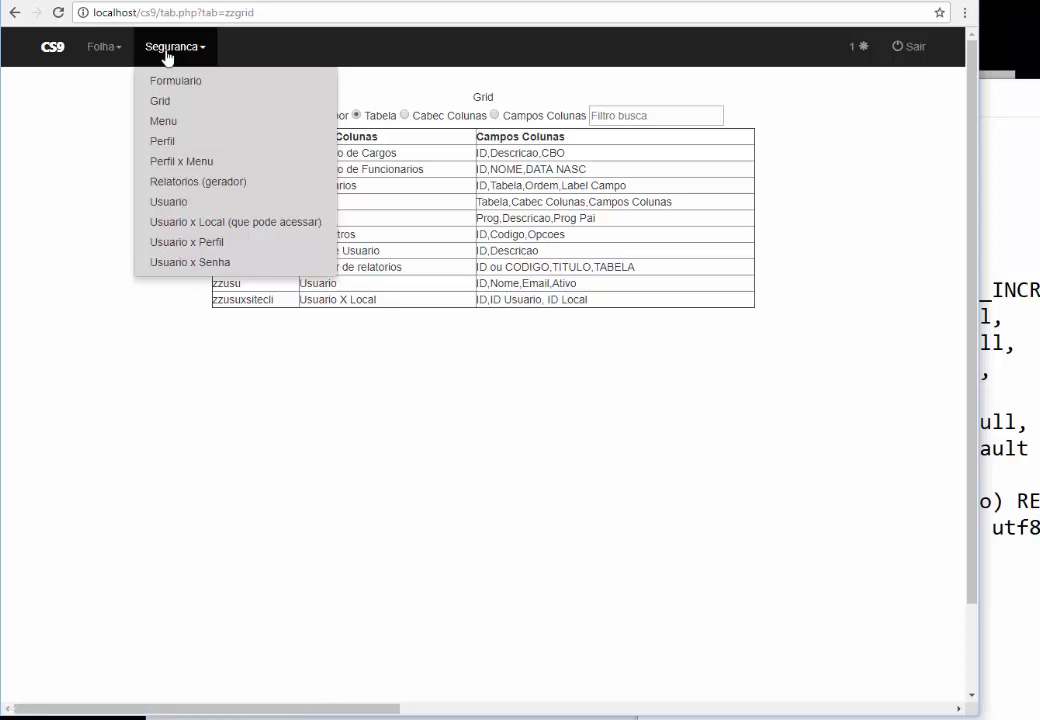
left_click(168, 121)
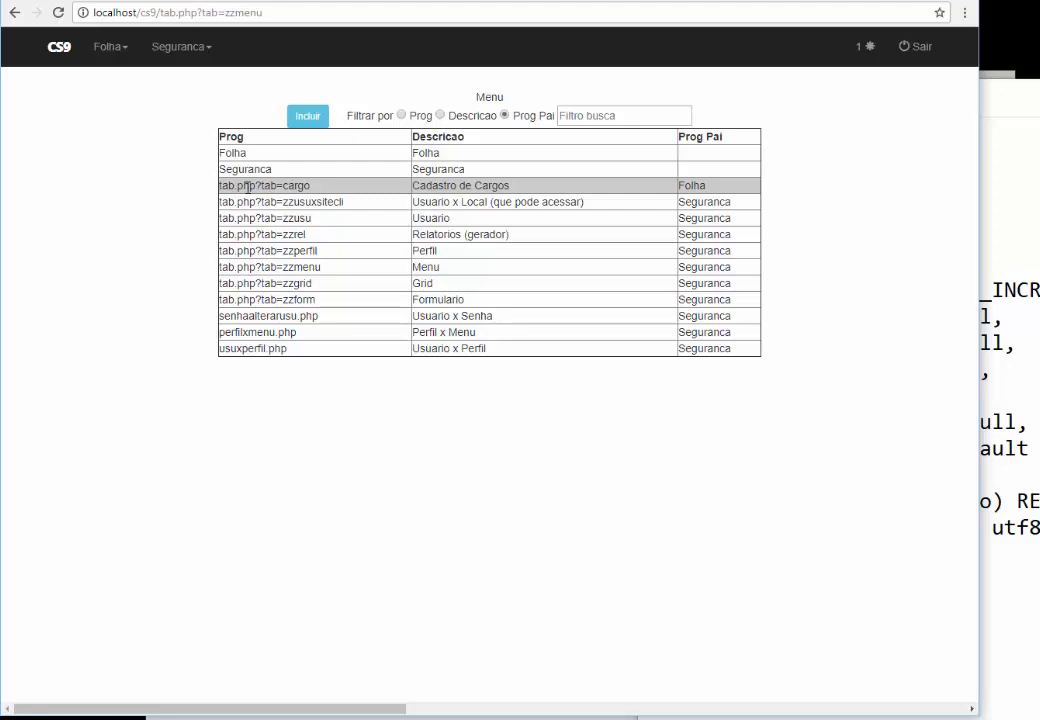
Start a new menu entry and edit the Notepad line to read tab.php?tab=func, then select it
left_click(308, 118)
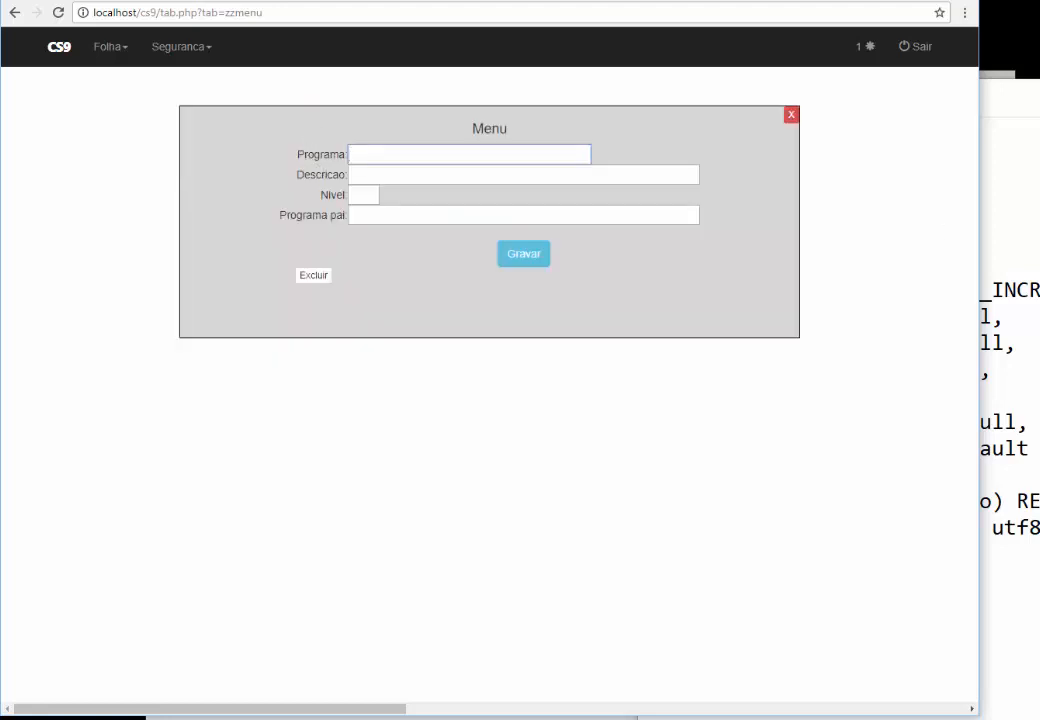
key("alt+Tab")
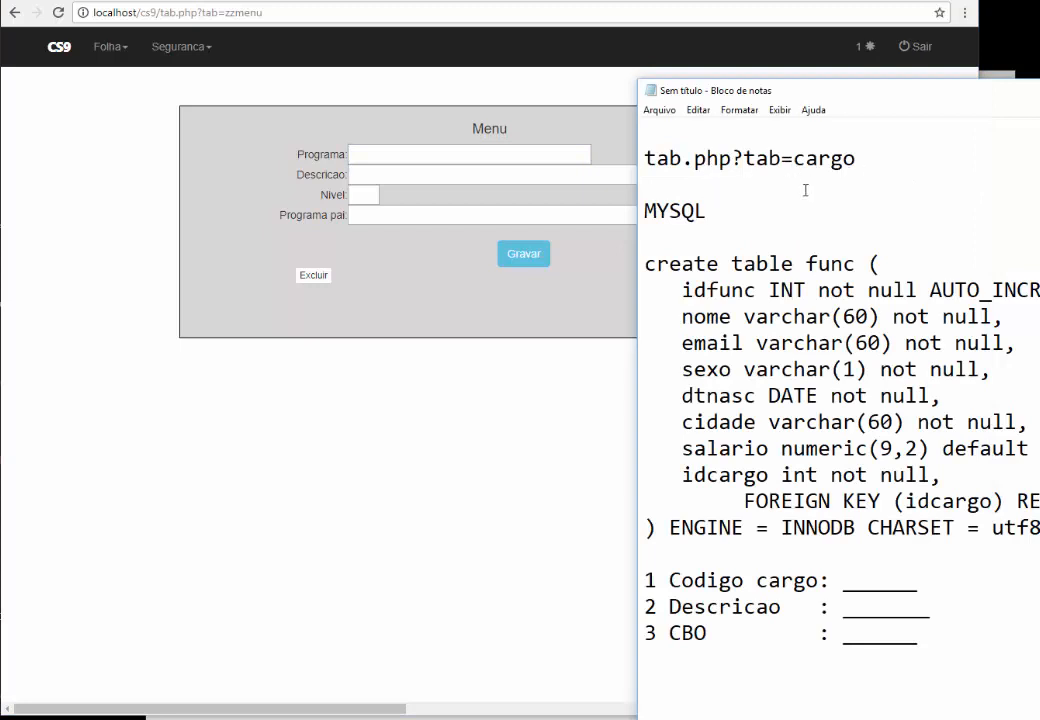
double_click(815, 263)
key("ctrl+c")
left_click_drag(855, 158, 792, 158)
key("ctrl+v")
key("BackSpace")
key("BackSpace")
type("C")
key("BackSpace")
type("c")
key("shift+Home")
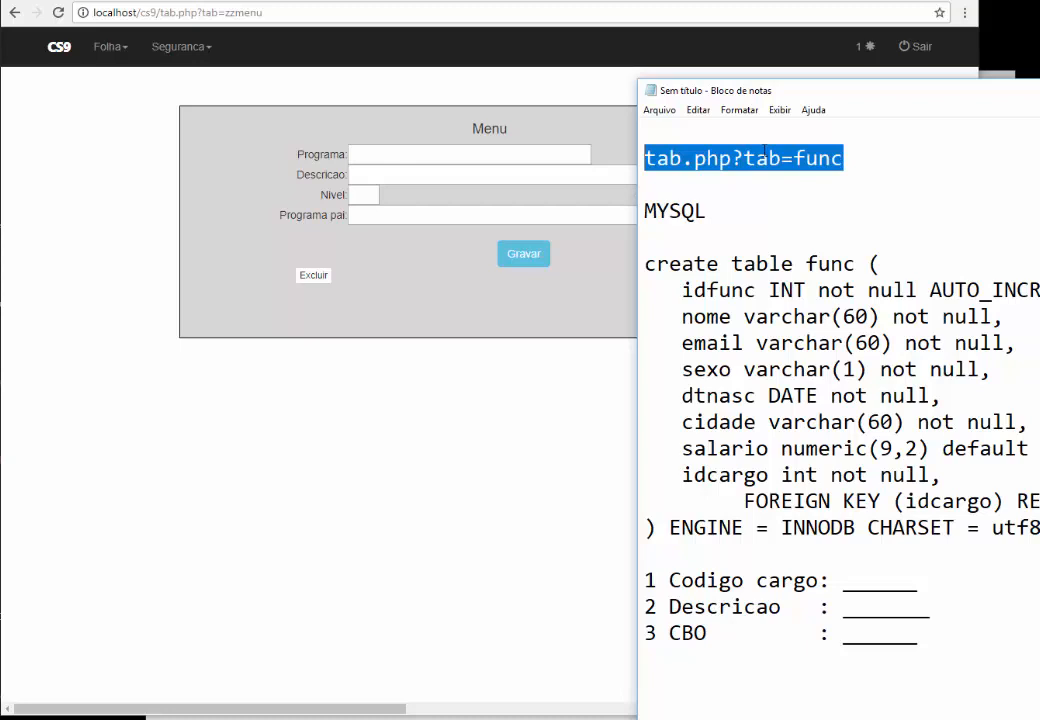
Save menu program tab.php?tab=func as 'Cadastro de funcionarios', level 2, parent Folha
left_click(425, 154)
key("ctrl+v")
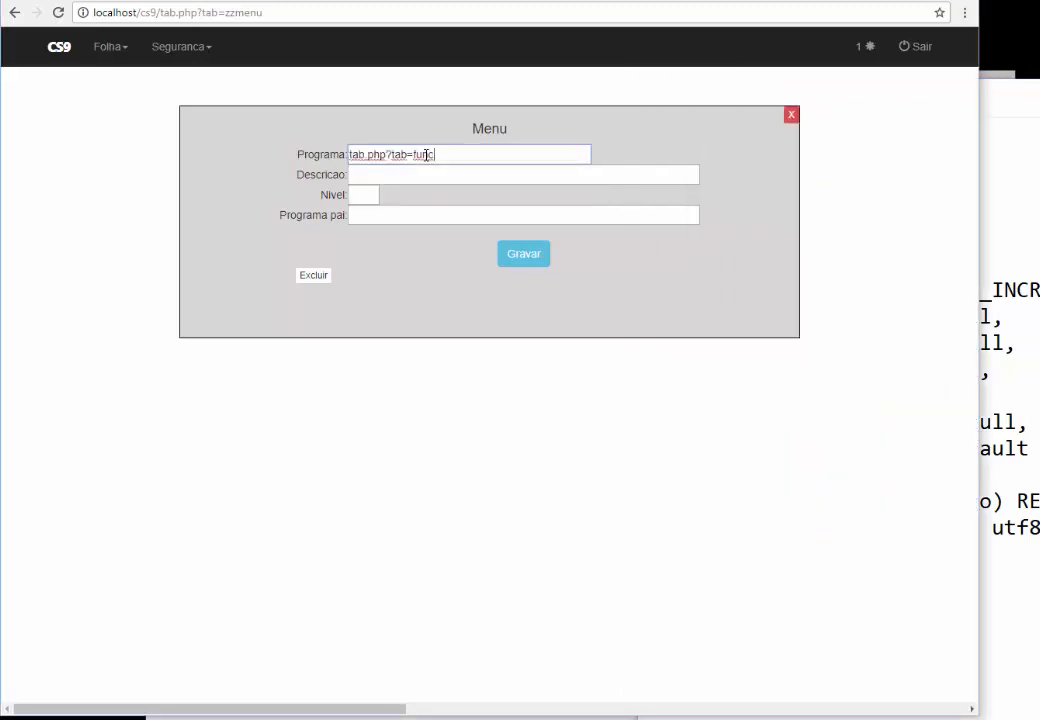
key("Tab")
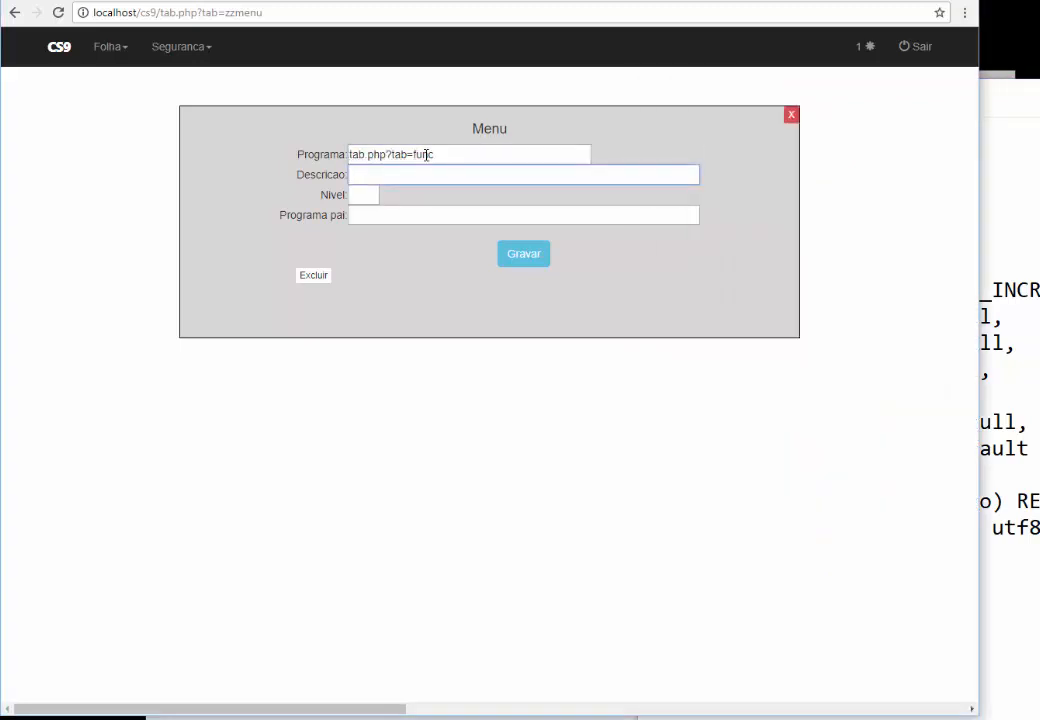
type("Cadastro de funcionarios")
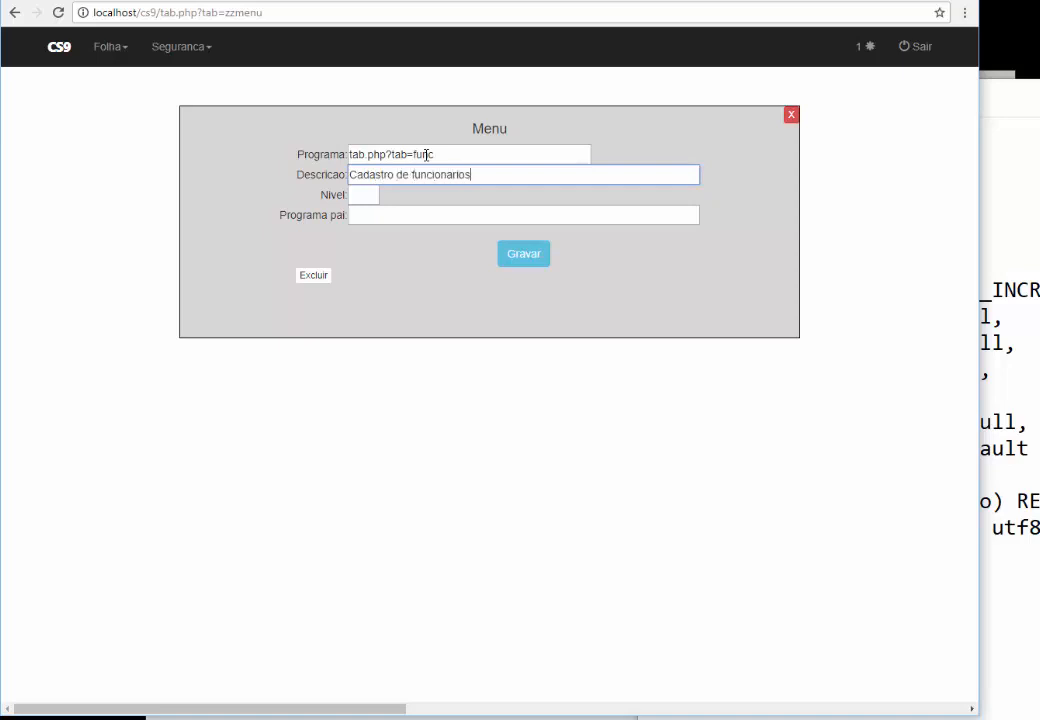
key("Tab")
type("2")
key("Tab")
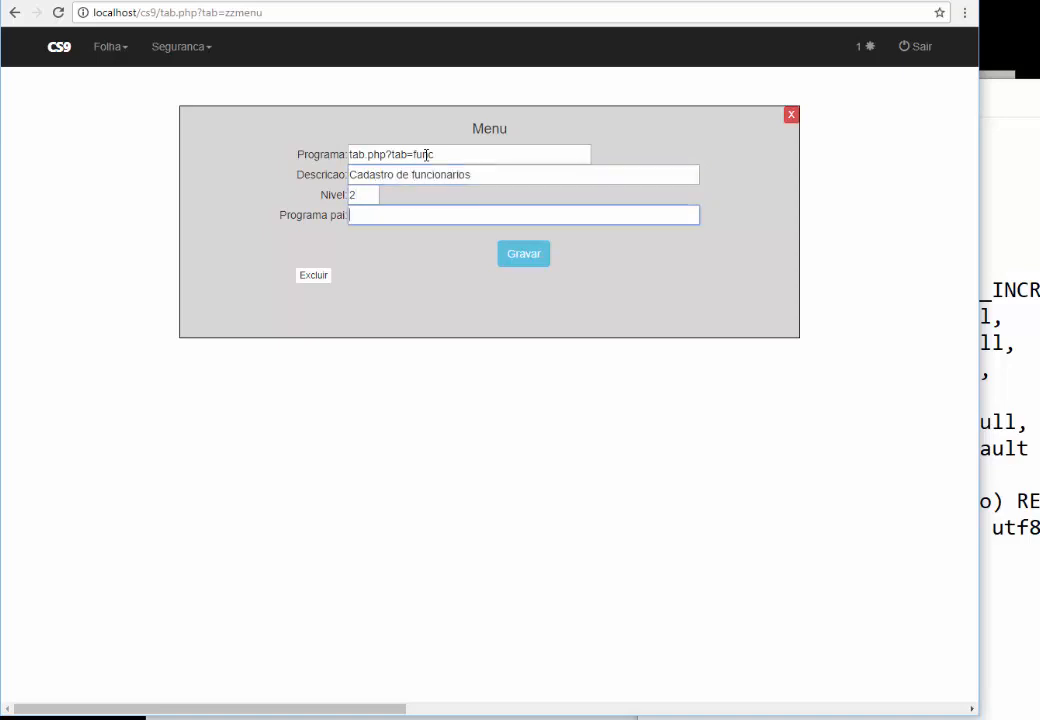
type("Folha")
left_click(503, 254)
Confirm the new entry under Folha, then open the Formularios list from Seguranca
left_click(109, 55)
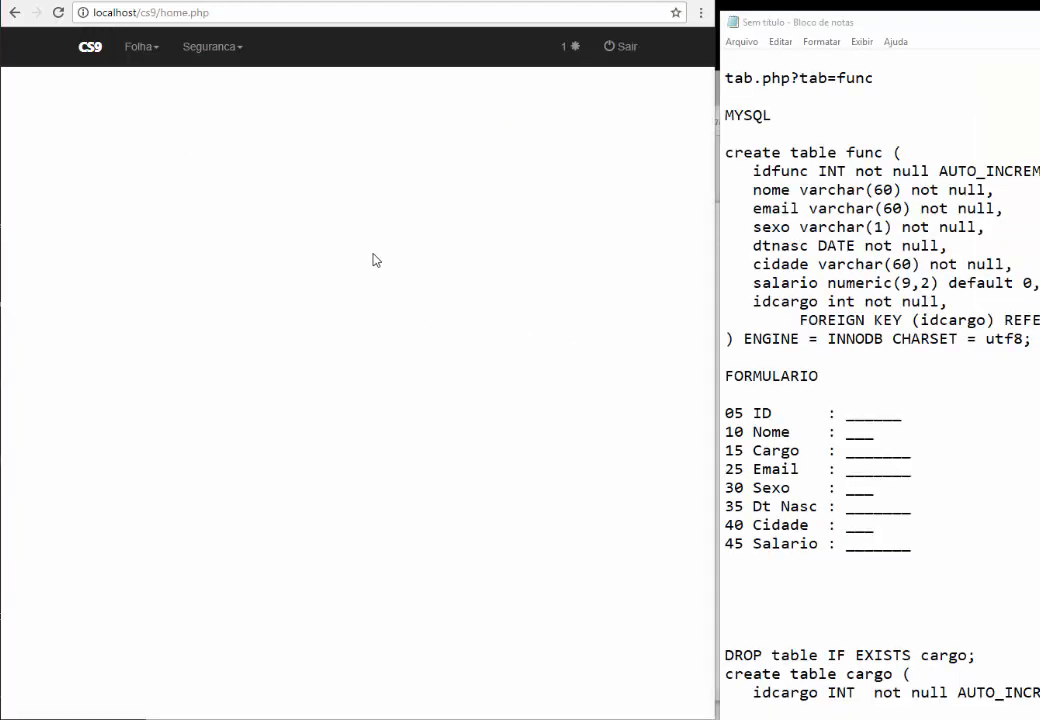
left_click(202, 50)
left_click(206, 81)
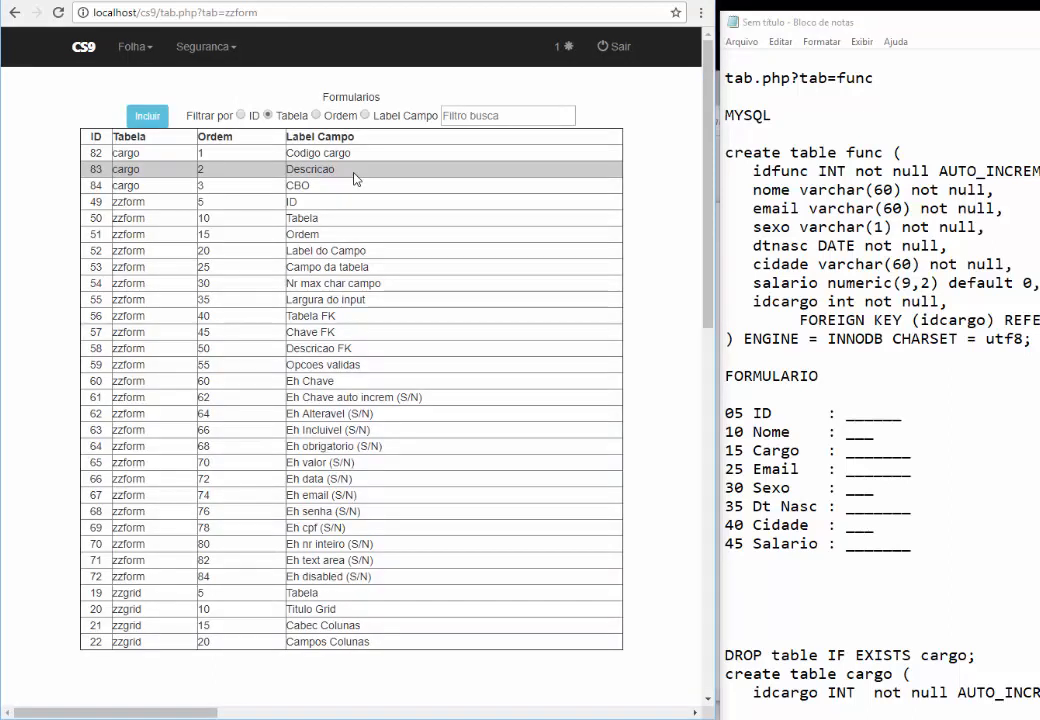
Start a new Formularios record for table func, adding blank lines above FORMULARIO in the notes
left_click(145, 116)
type("F")
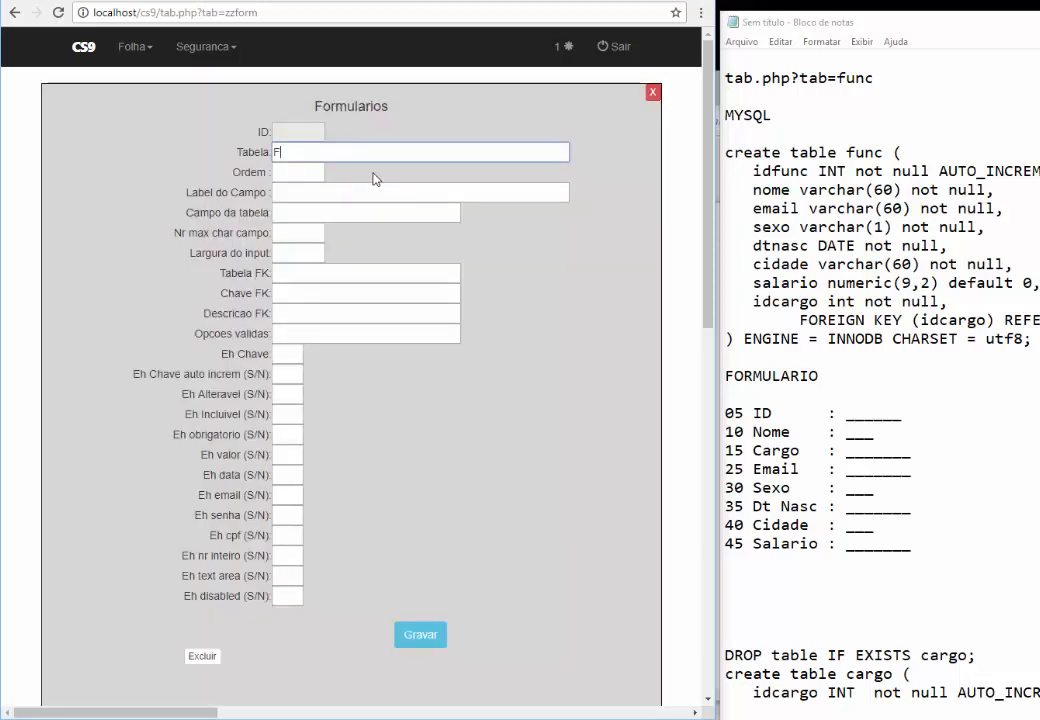
type("UNC")
key("BackSpace")
key("BackSpace")
key("BackSpace")
type("func")
key("Tab")
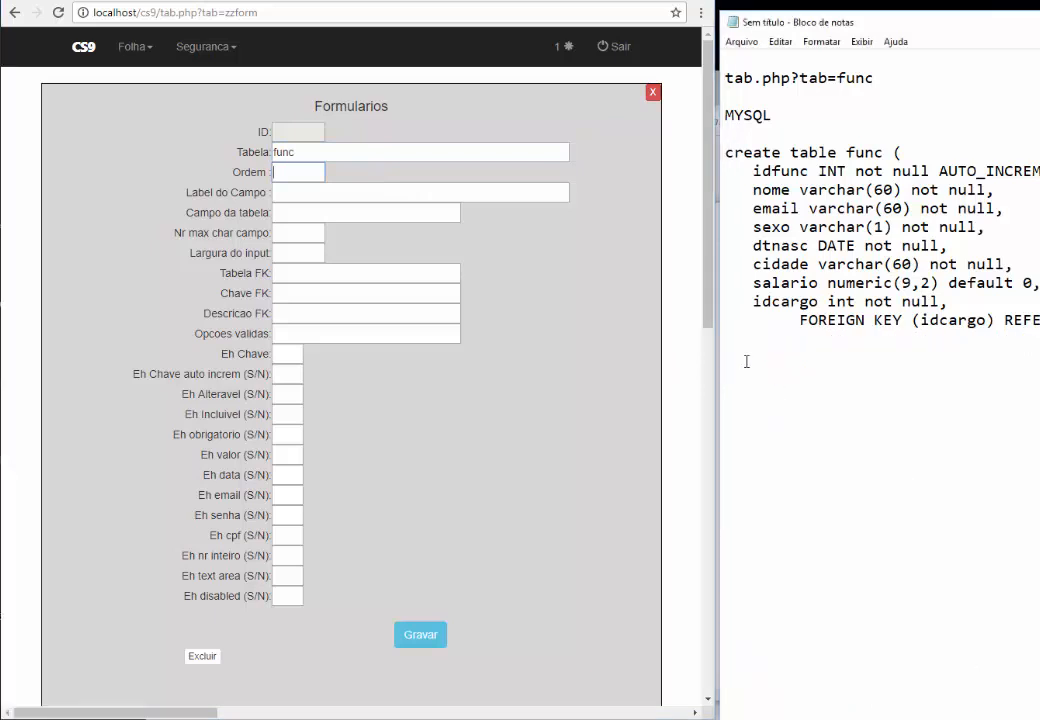
left_click_drag(726, 376, 905, 558)
left_click(901, 572)
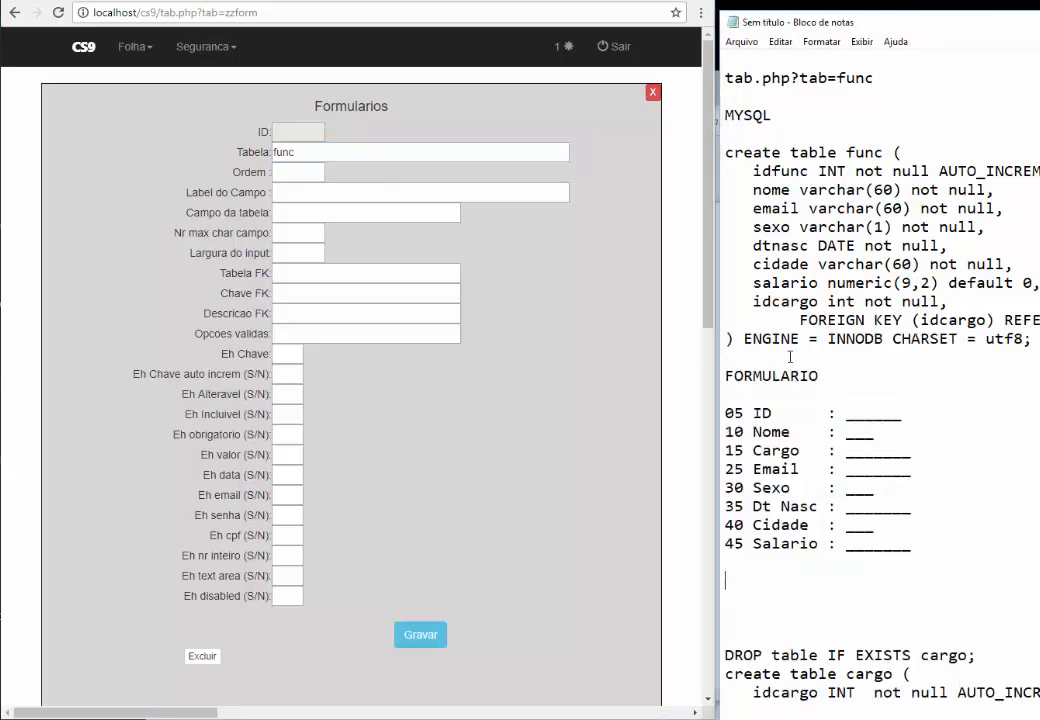
left_click(785, 356)
key("Return")
key("Return")
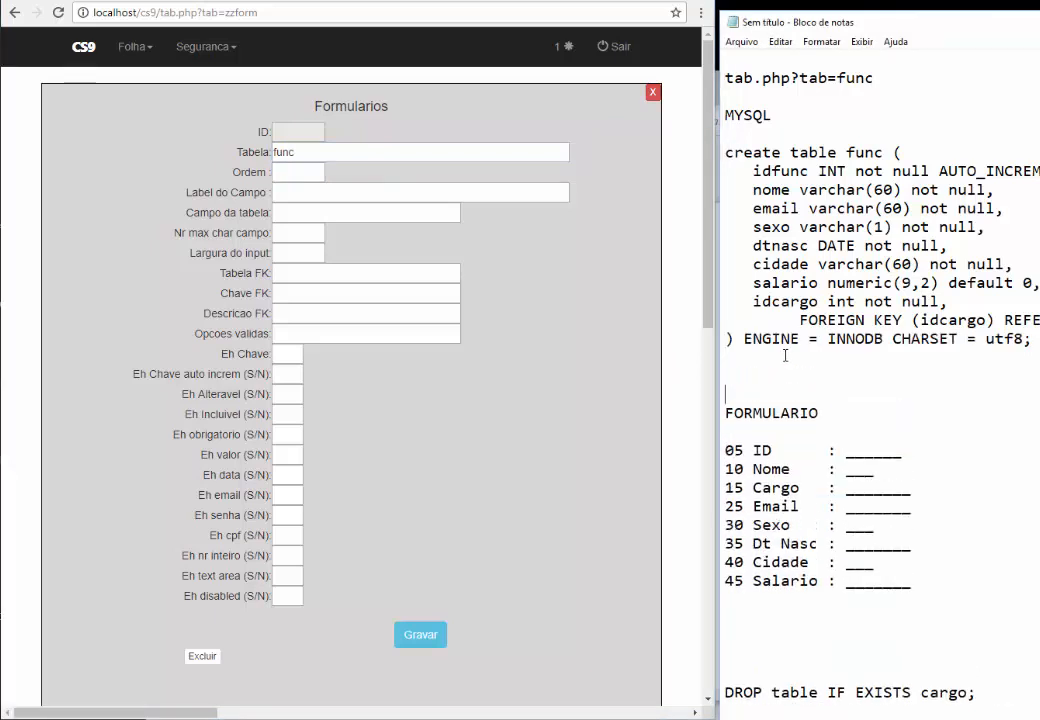
key("Return")
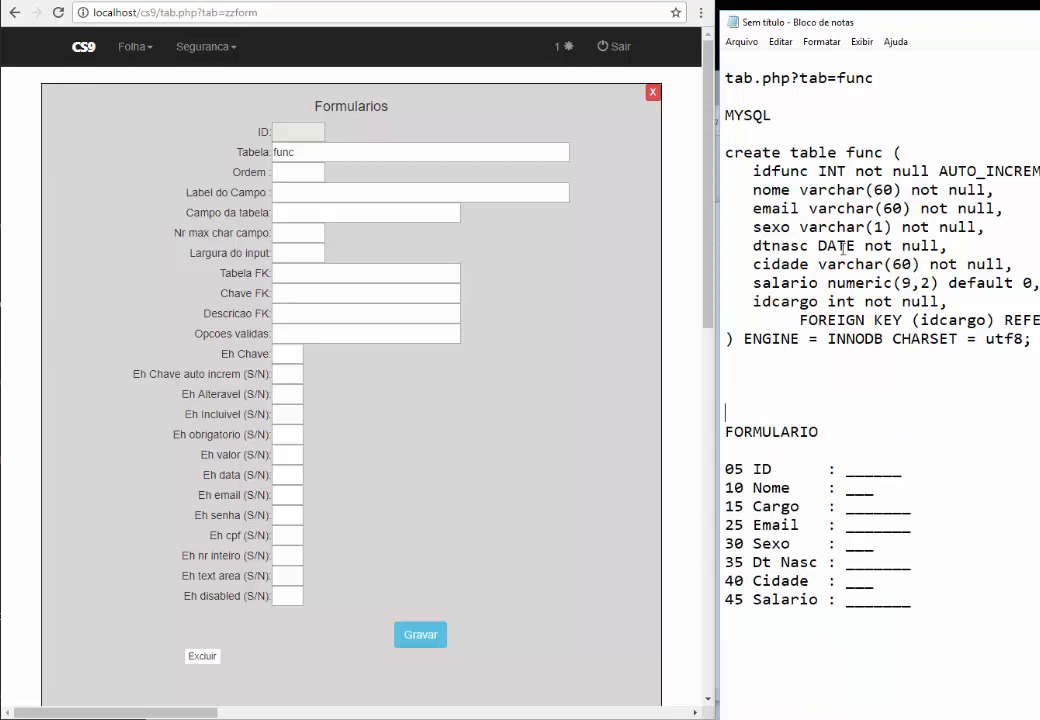
left_click(291, 170)
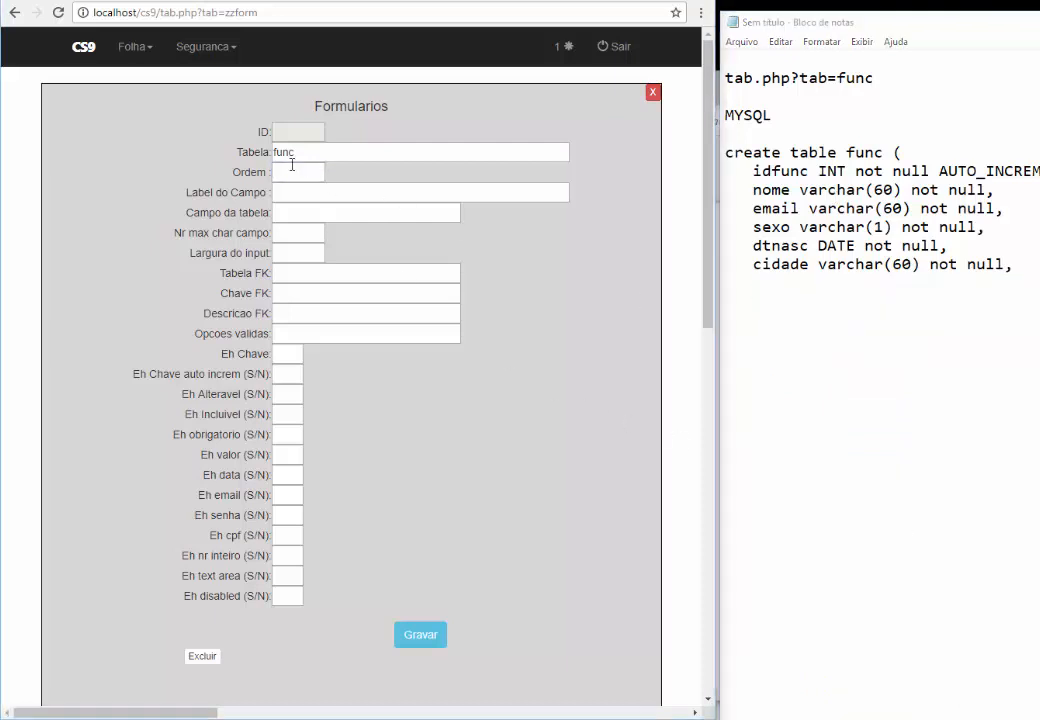
Enter order 5, label ID, column idfunc, length 6, with key and auto-increment set to S
type("5")
key("Tab")
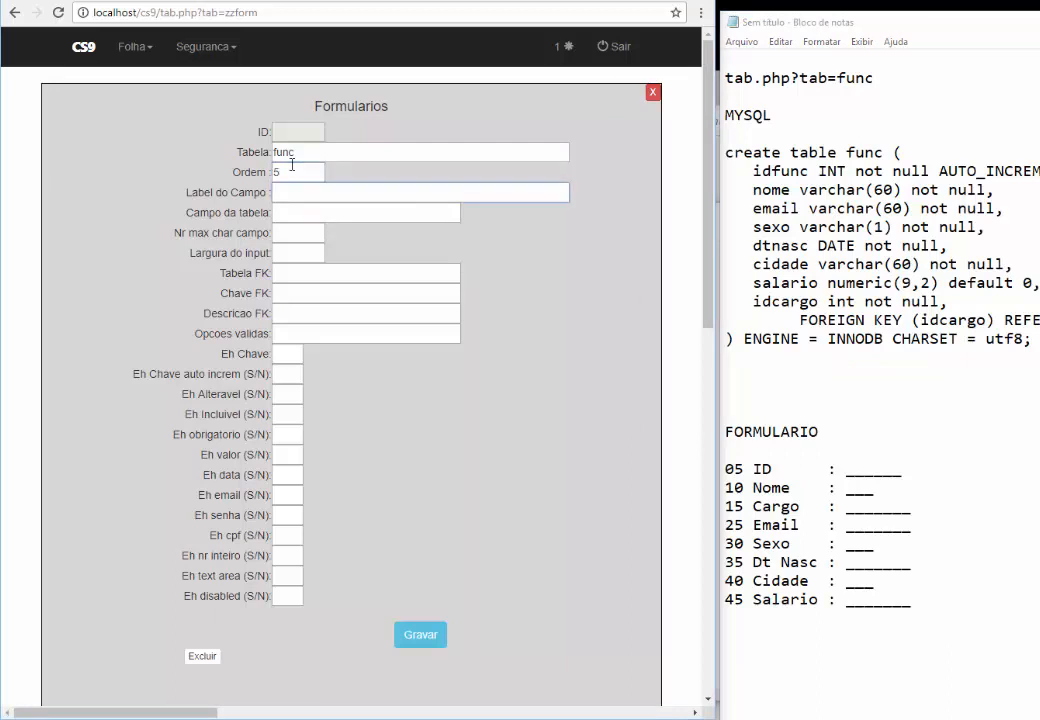
type("ID")
key("Tab")
type("idfunc")
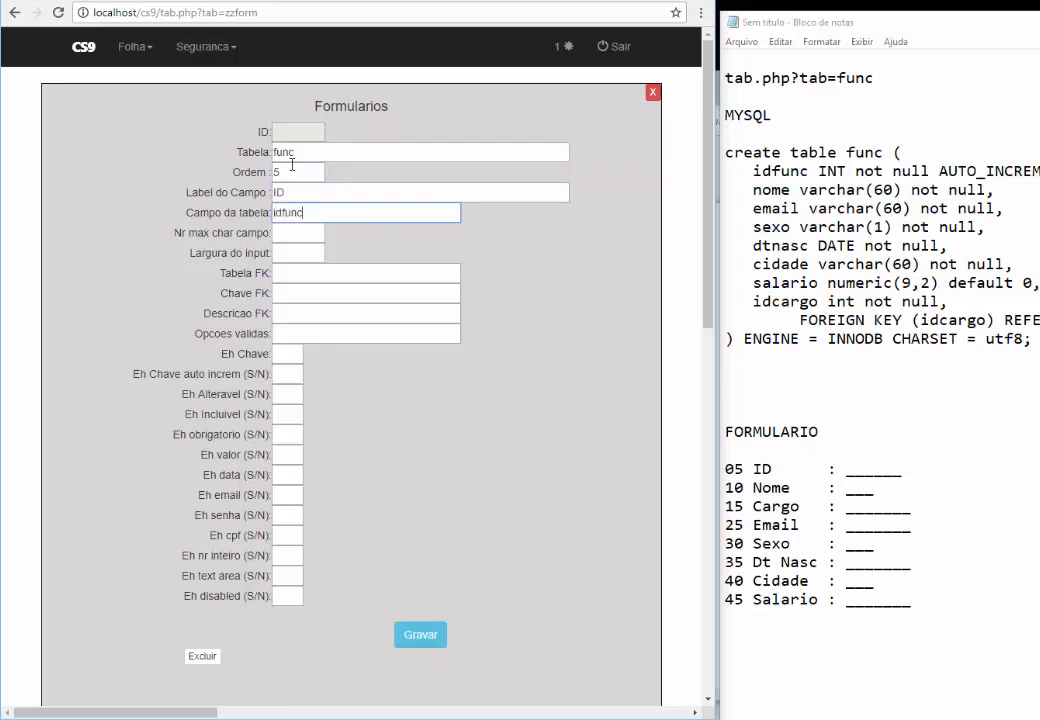
key("Tab")
type("6")
key("Tab")
type("6")
key("Tab")
key("Tab")
key("Tab")
key("Tab")
key("Tab")
type("S")
key("Tab")
type("S")
key("Tab")
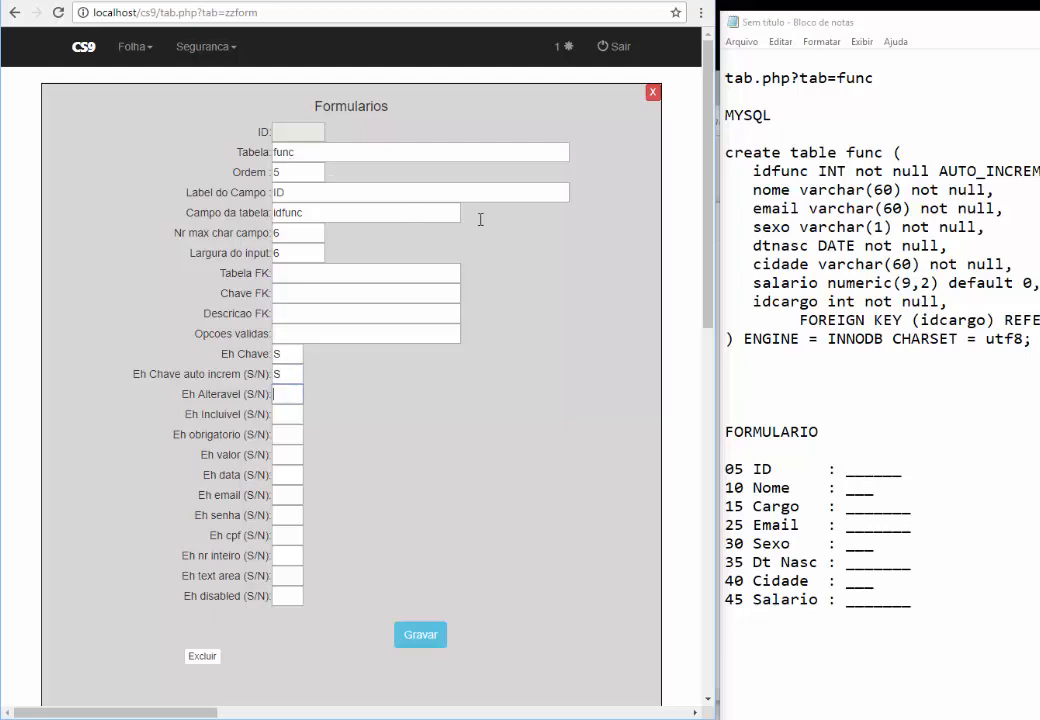
left_click_drag(940, 171, 1033, 171)
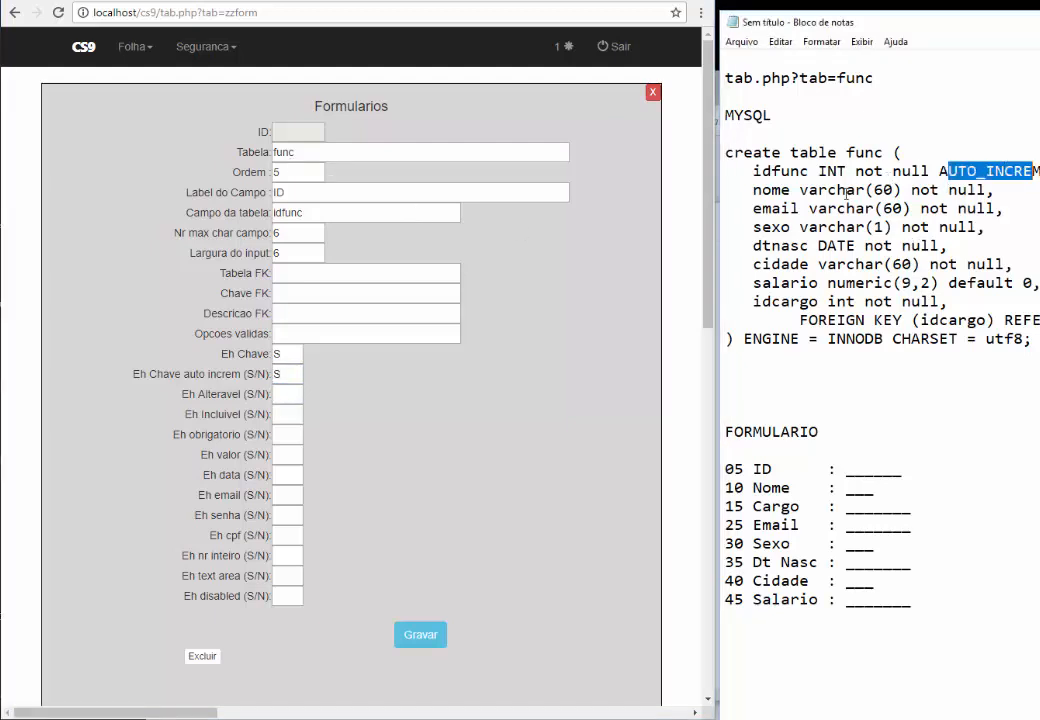
Set all remaining yes/no flags to N and save the ID field record
left_click(292, 392)
type("N")
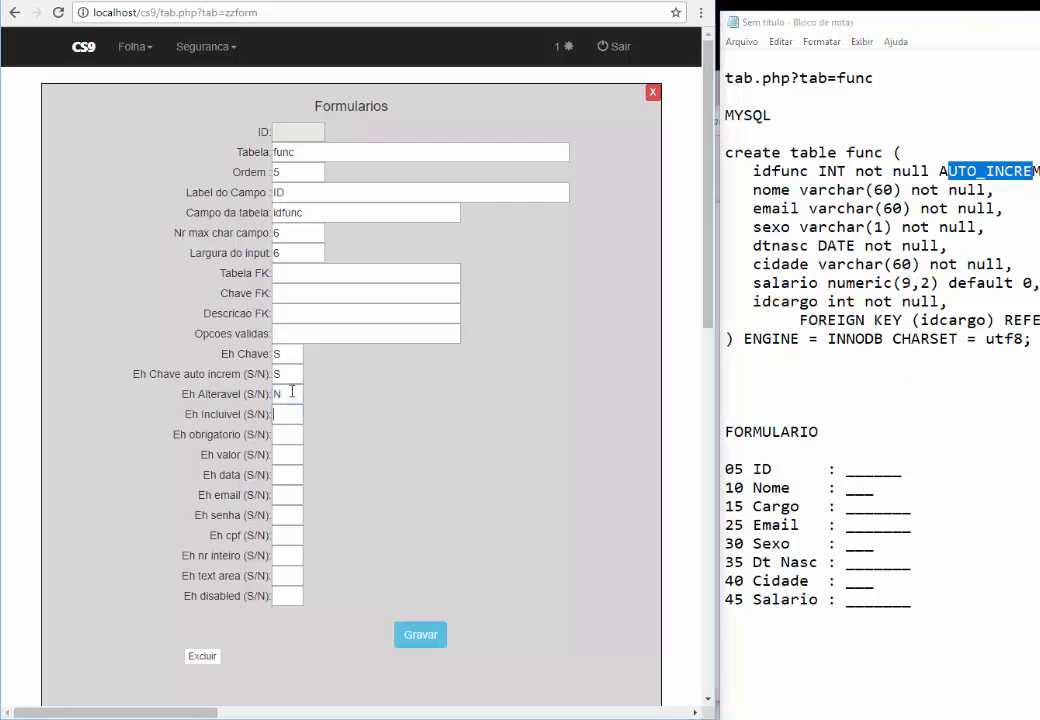
key("Tab")
type("N")
key("Tab")
type("N\tN\tN\tN\tN\tN\t\tN\tN")
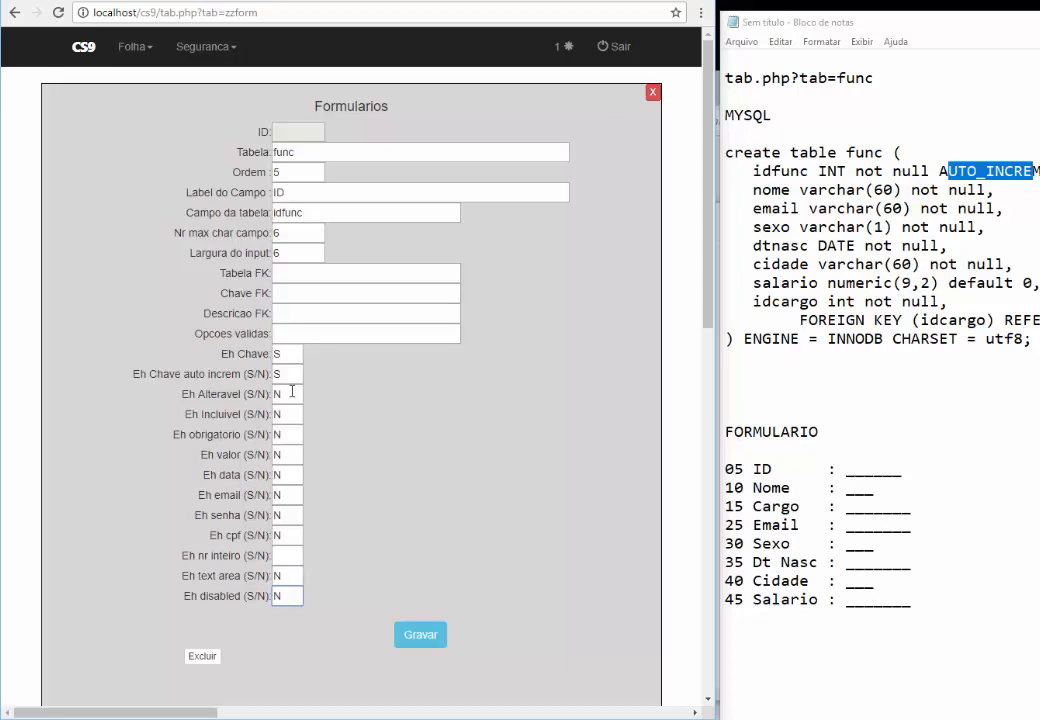
left_click(300, 555)
type("N")
left_click(428, 636)
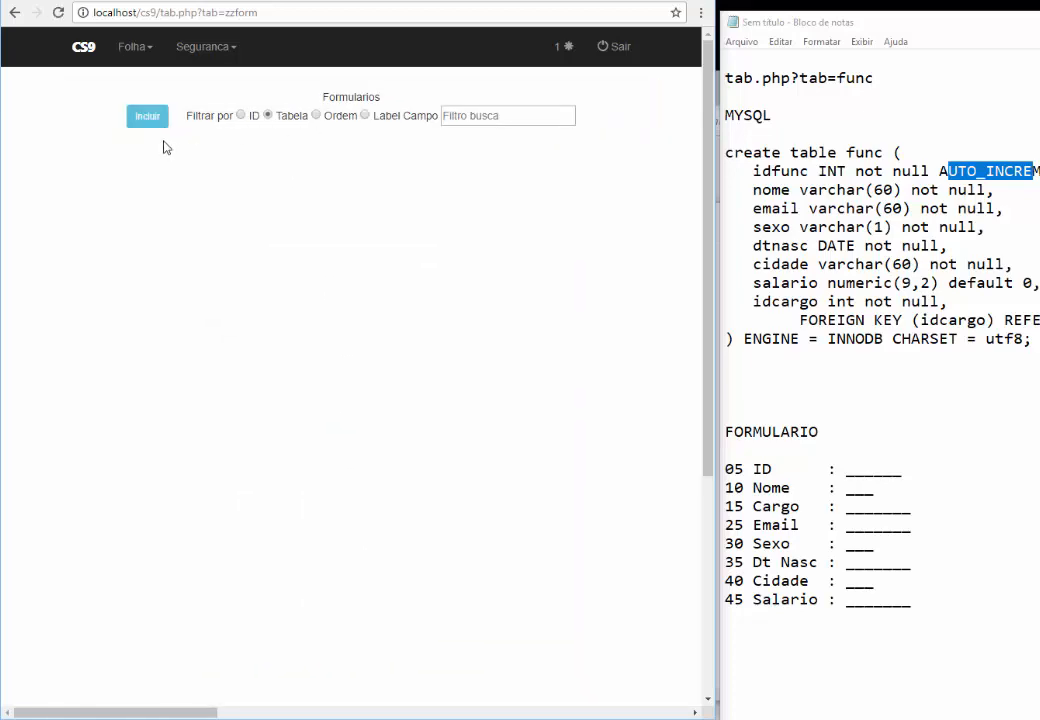
Start a new func record: order 10, label Nome, column nome, max length and width 60
left_click(153, 121)
type("func")
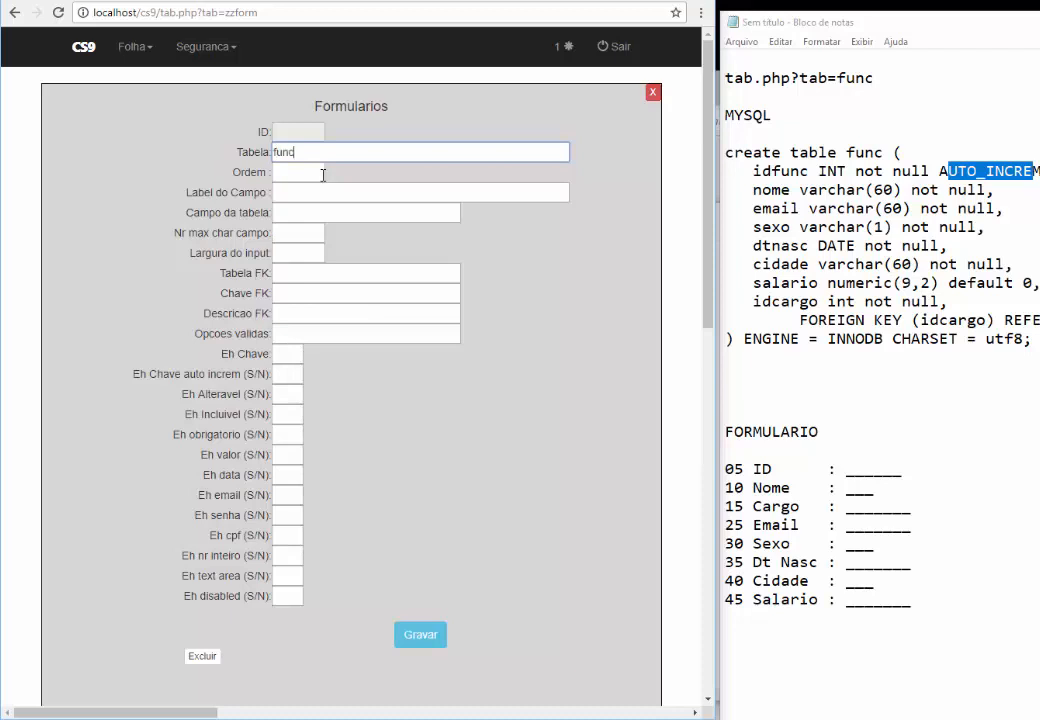
key("Tab")
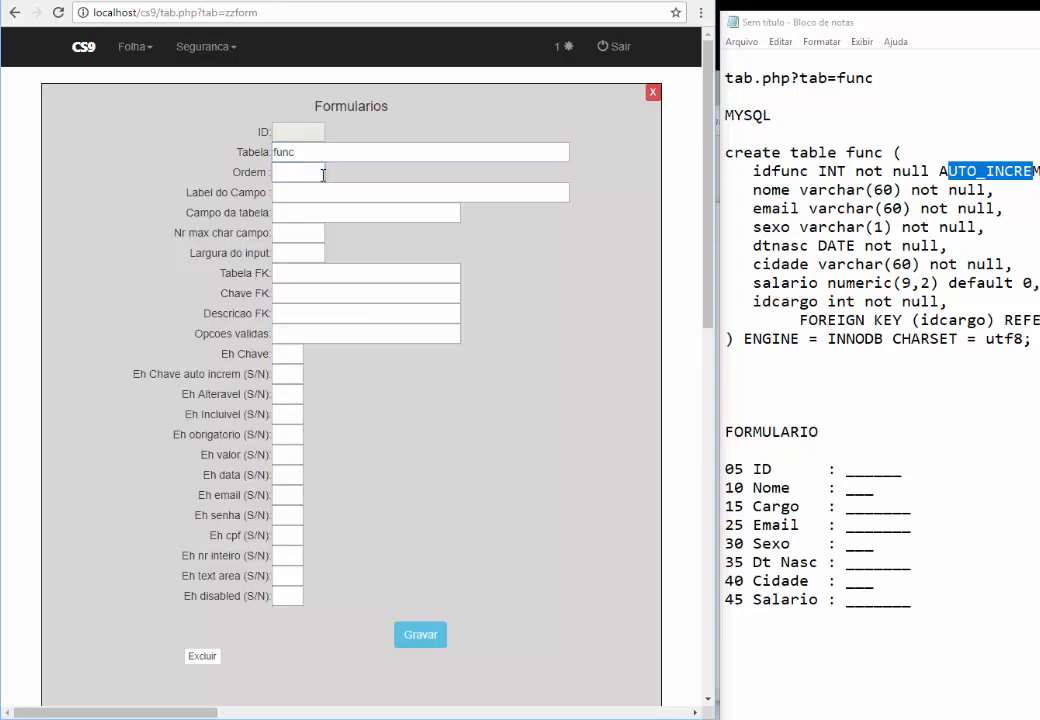
type("10")
key("Tab")
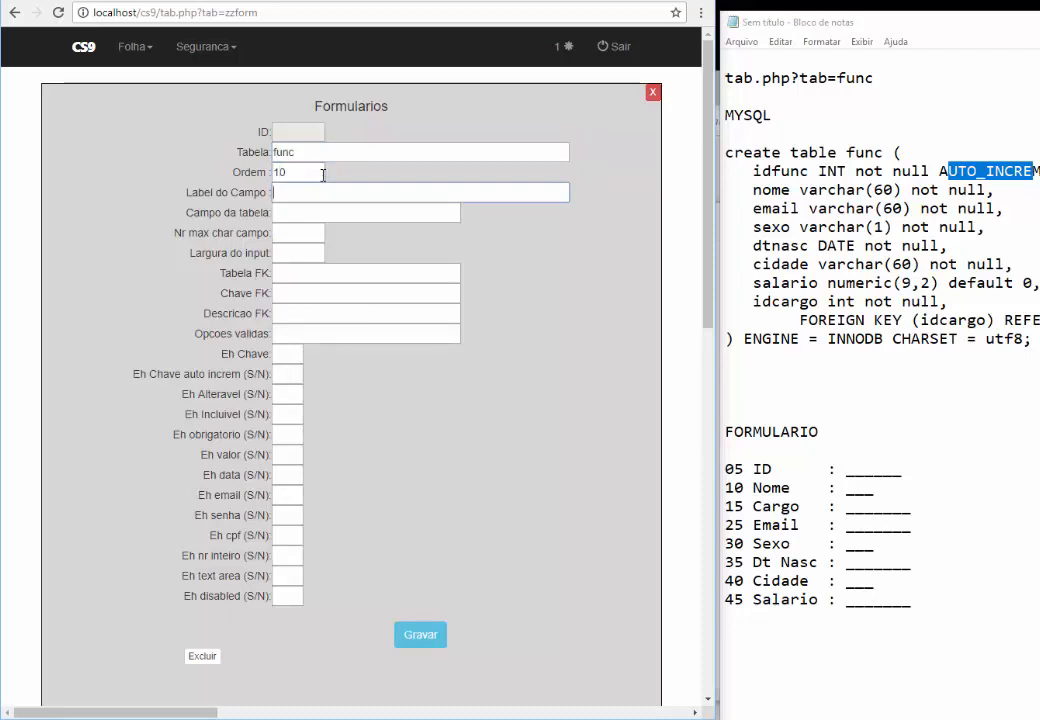
type("Nome")
key("Tab")
type("nome")
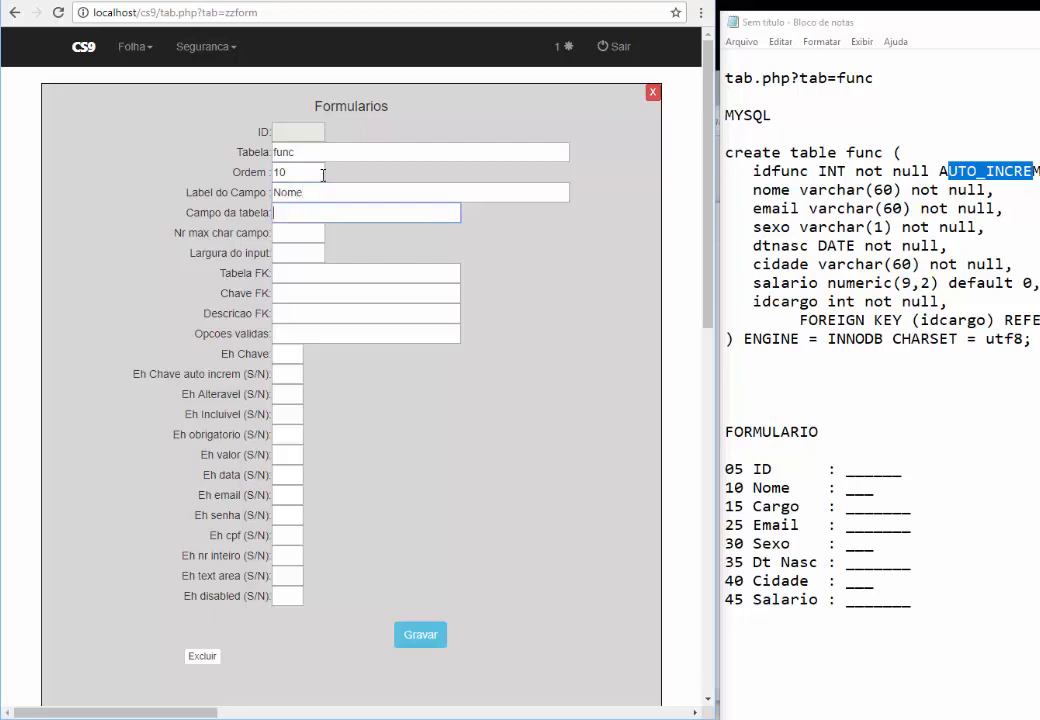
key("Tab")
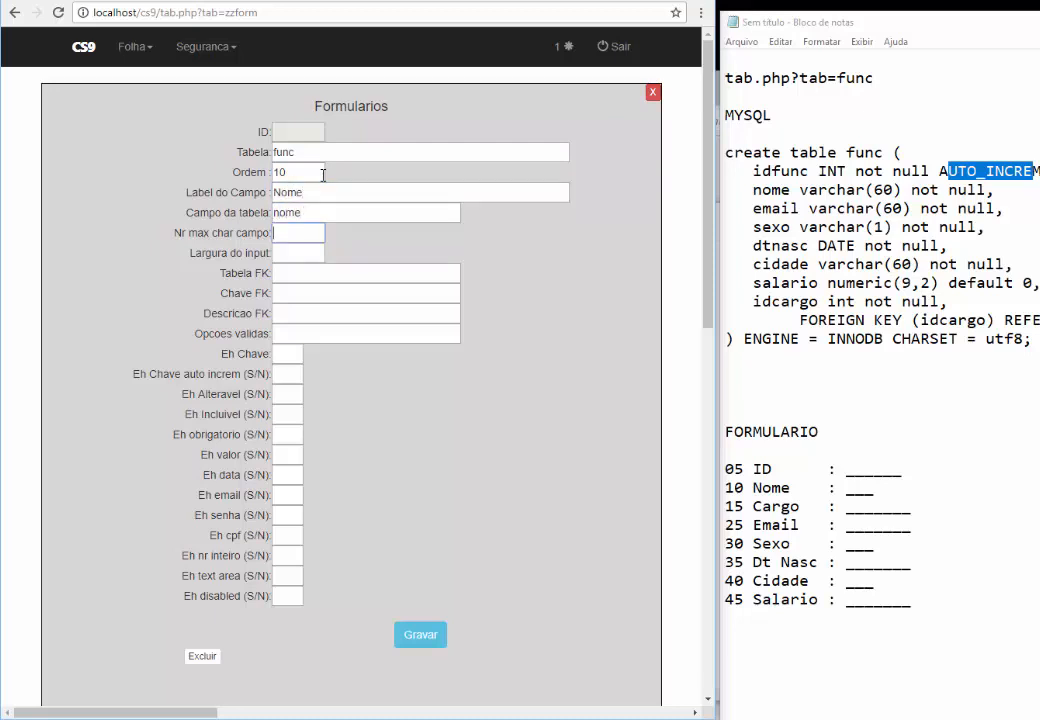
type("60")
key("Tab")
type("60")
Mark Nome as not key, alterable, includable and required, rest N, and save it
key("Tab")
key("Tab")
key("Tab")
key("Tab")
key("Tab")
type("N")
key("Tab")
type("N")
key("Tab")
type("S")
key("Tab")
type("S")
key("Tab")
type("SN\tN\tN\tN\tN\tN\tN\tN")
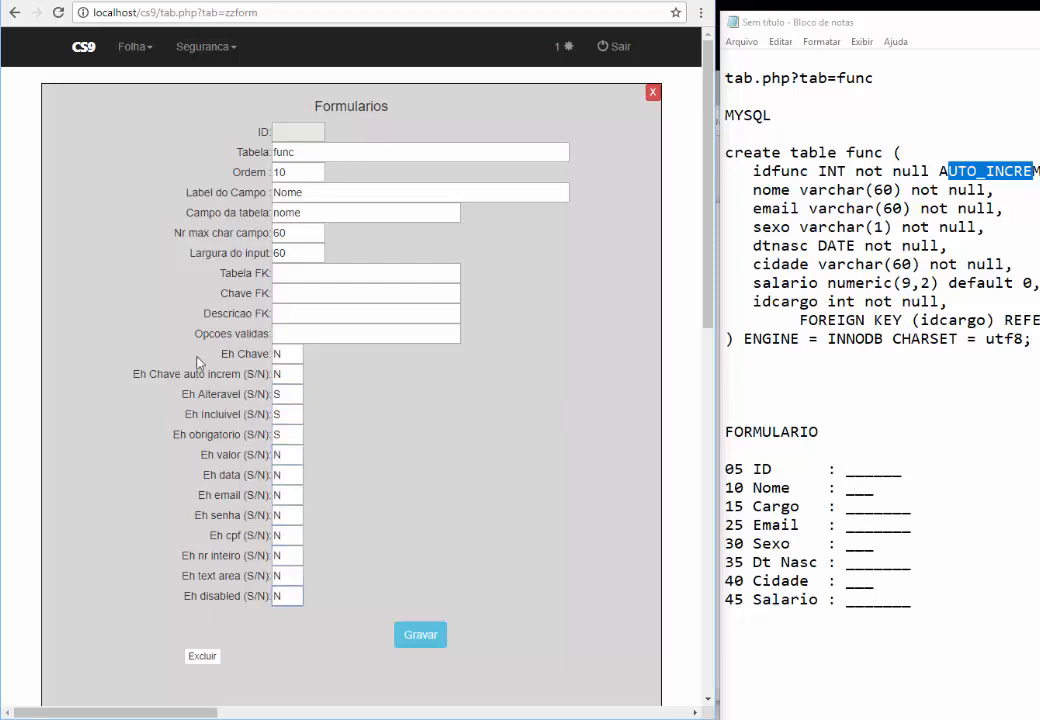
left_click(418, 640)
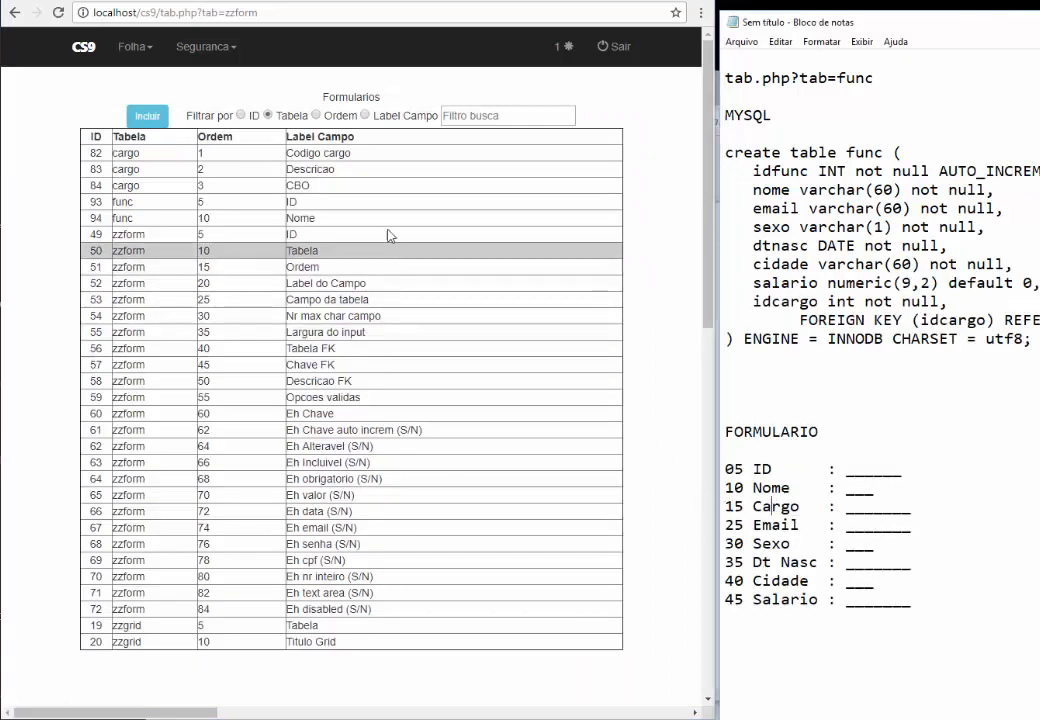
Start a new func record with order 15, label Cargo and column idcargo
left_click(150, 117)
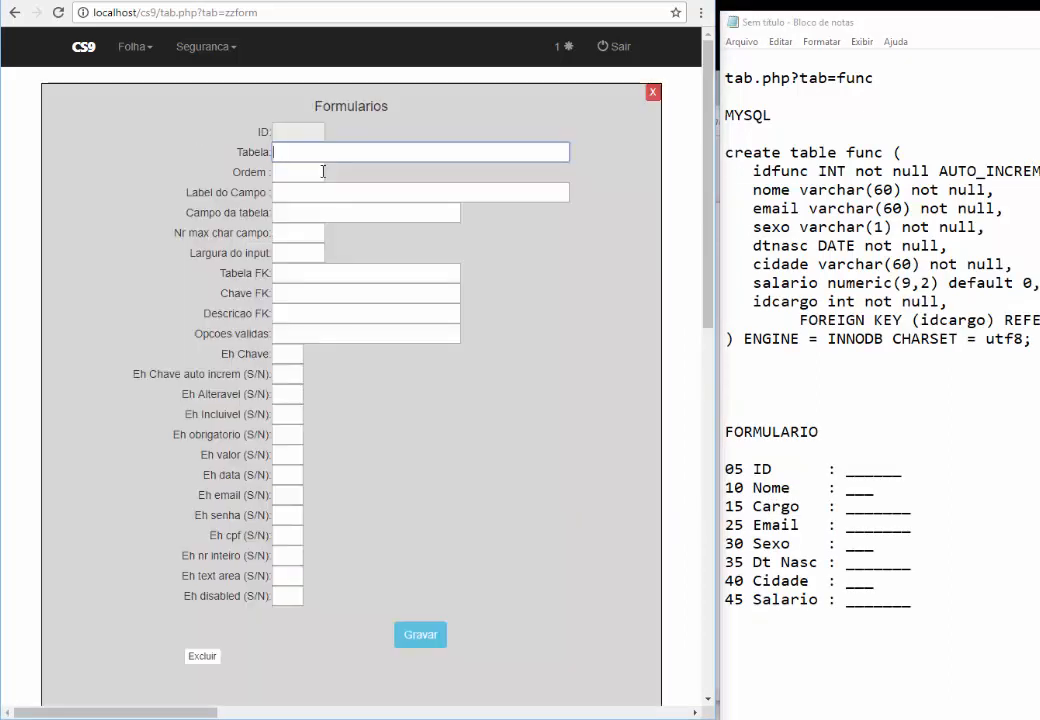
type("func")
key("Tab")
type("15")
key("Tab")
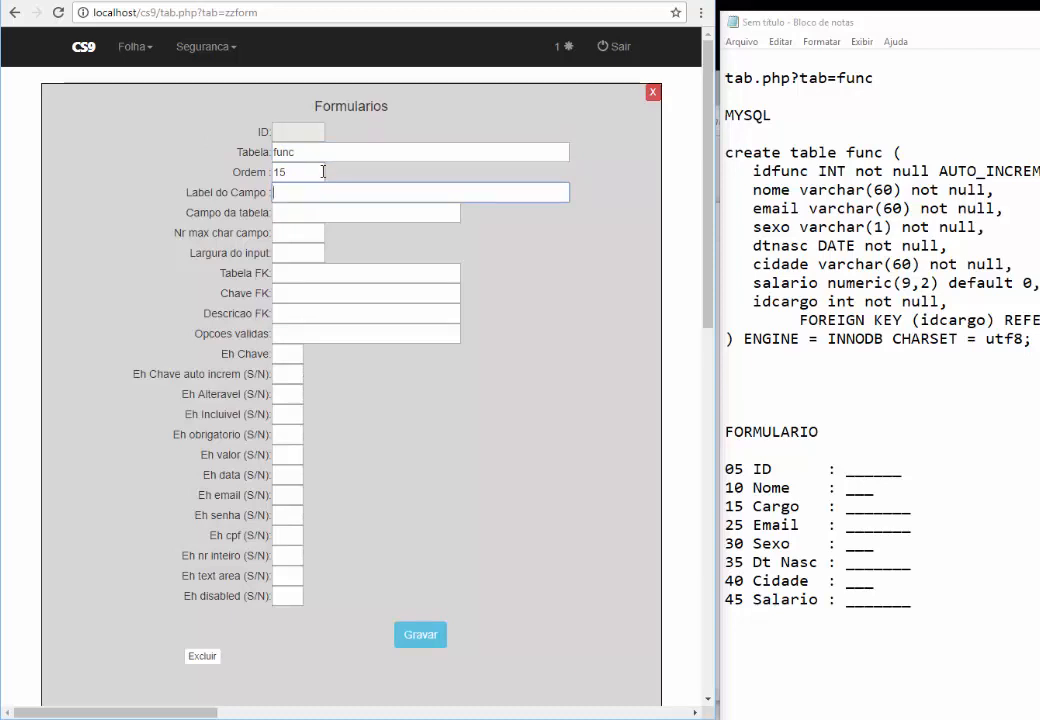
type("Cargo")
key("Tab")
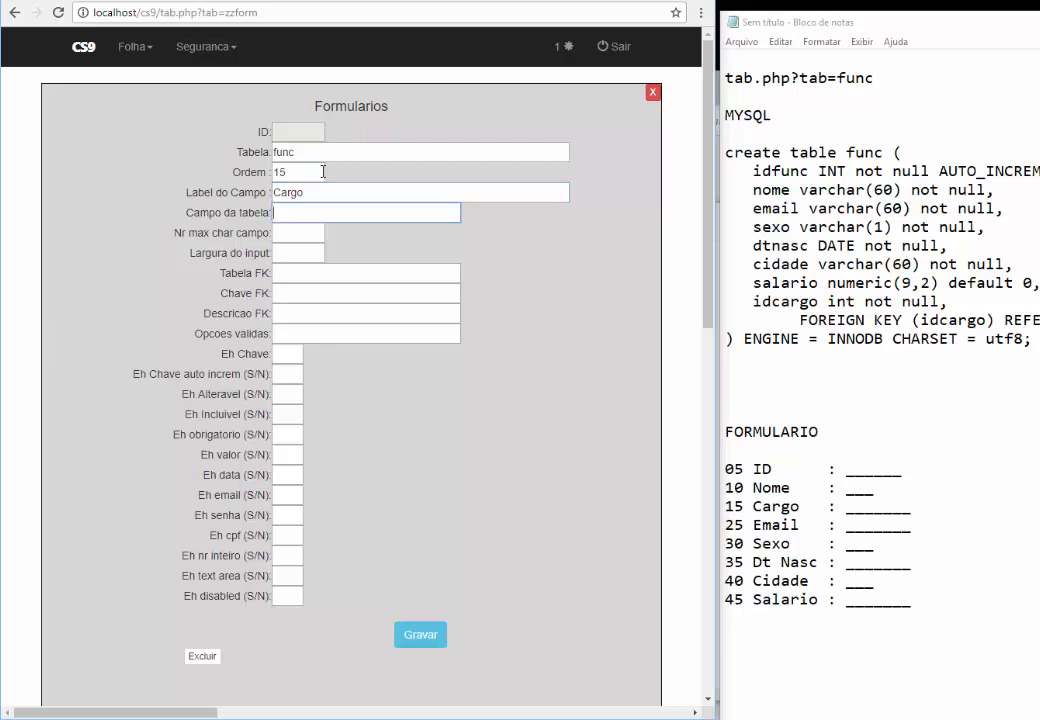
type("idcargo")
Check idcargo in the SQL notes, then set maximum characters and input width to 6
left_click_drag(816, 301, 753, 302)
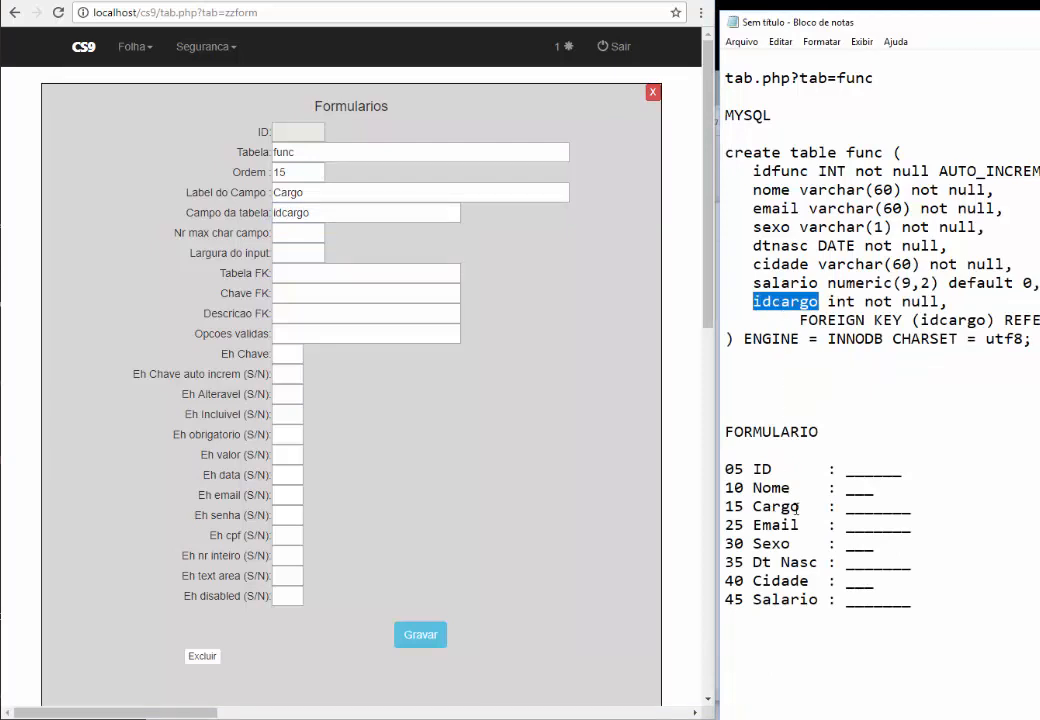
left_click_drag(800, 506, 751, 506)
left_click(812, 283)
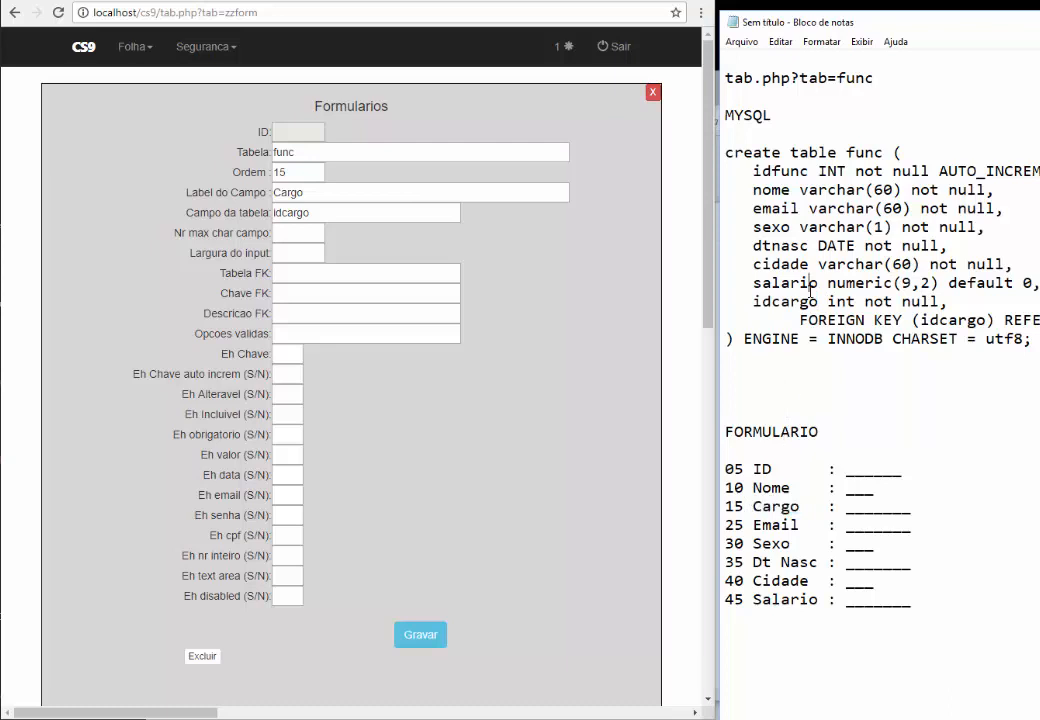
left_click(292, 232)
type("6")
key("Tab")
type("6")
key("Tab")
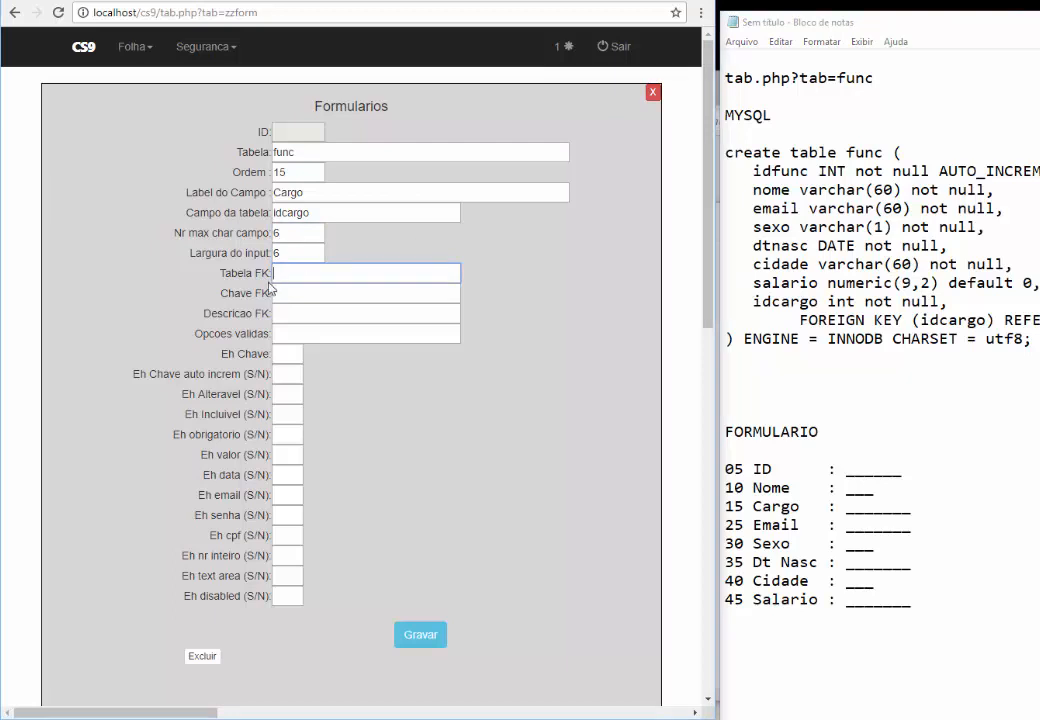
left_click_drag(268, 273, 236, 273)
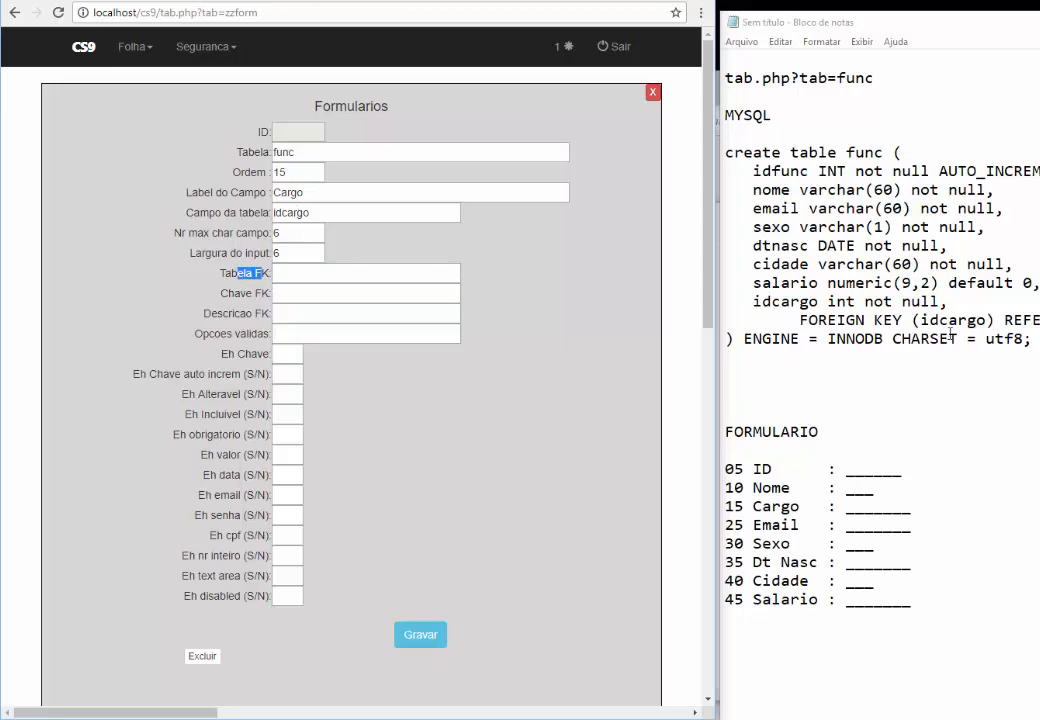
Enlarge the Notepad notes to read the cargo table SQL, then move them aside to the right
left_click_drag(964, 31, 665, 68)
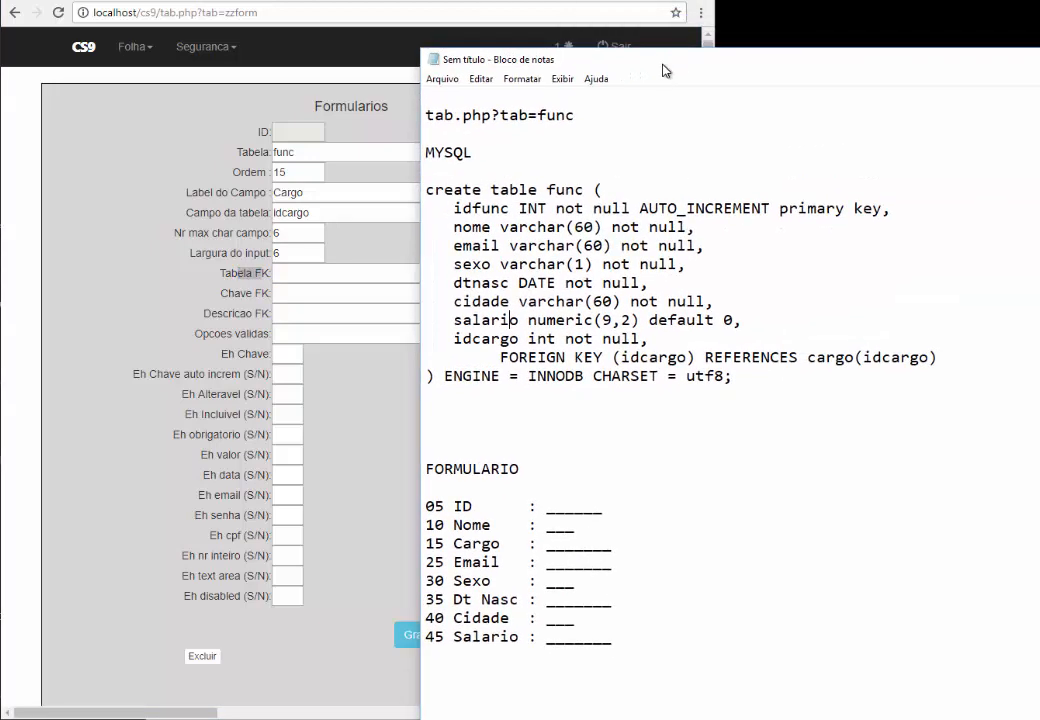
left_click_drag(943, 357, 503, 364)
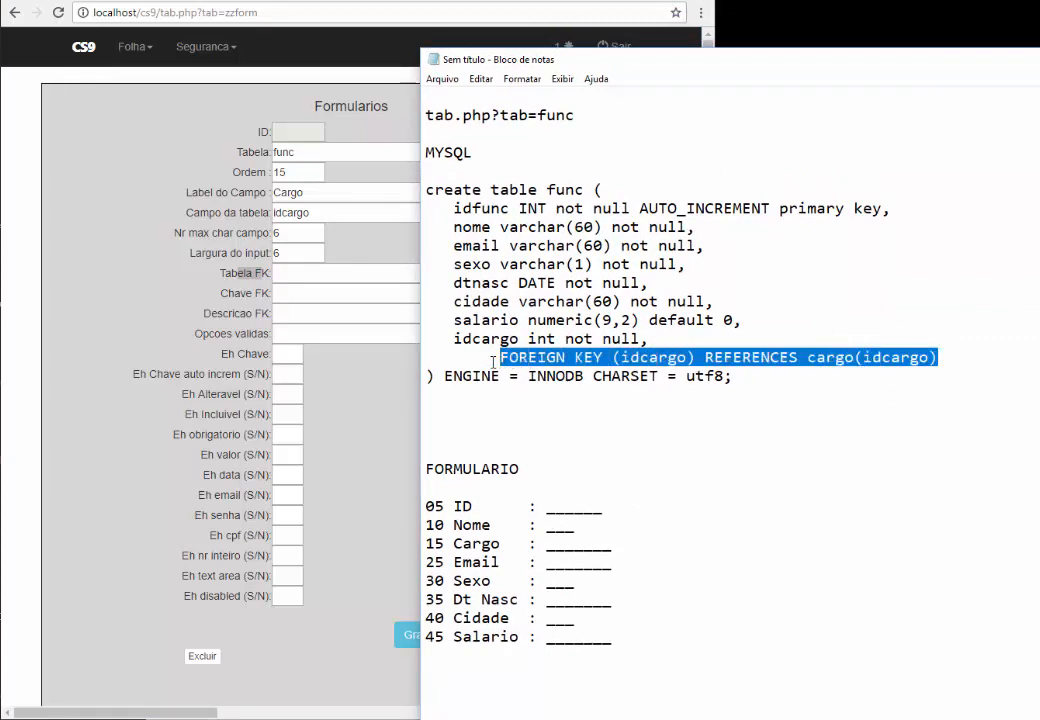
left_click(546, 425)
scroll(546, 425, "down", 2)
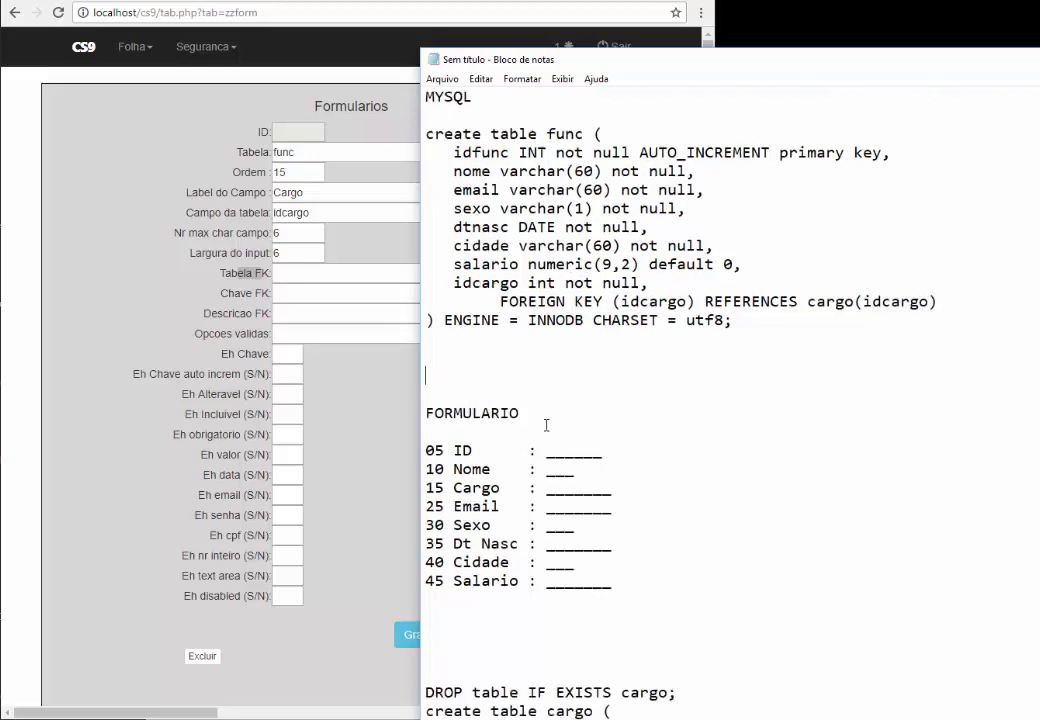
scroll(546, 425, "down", 1)
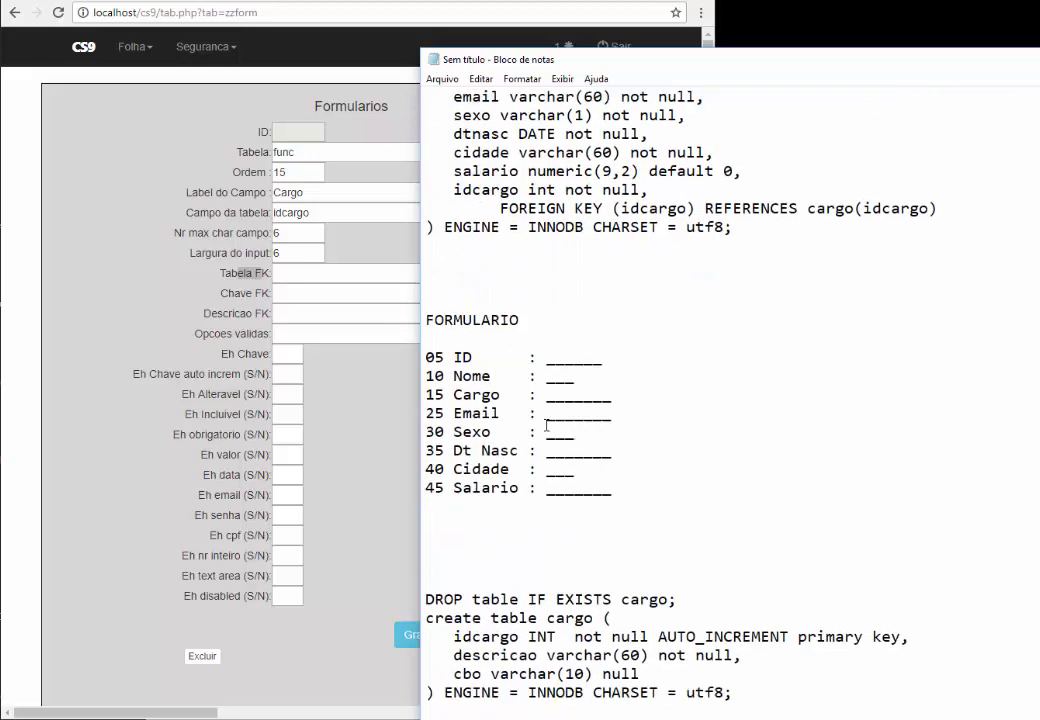
left_click_drag(817, 48, 820, 0)
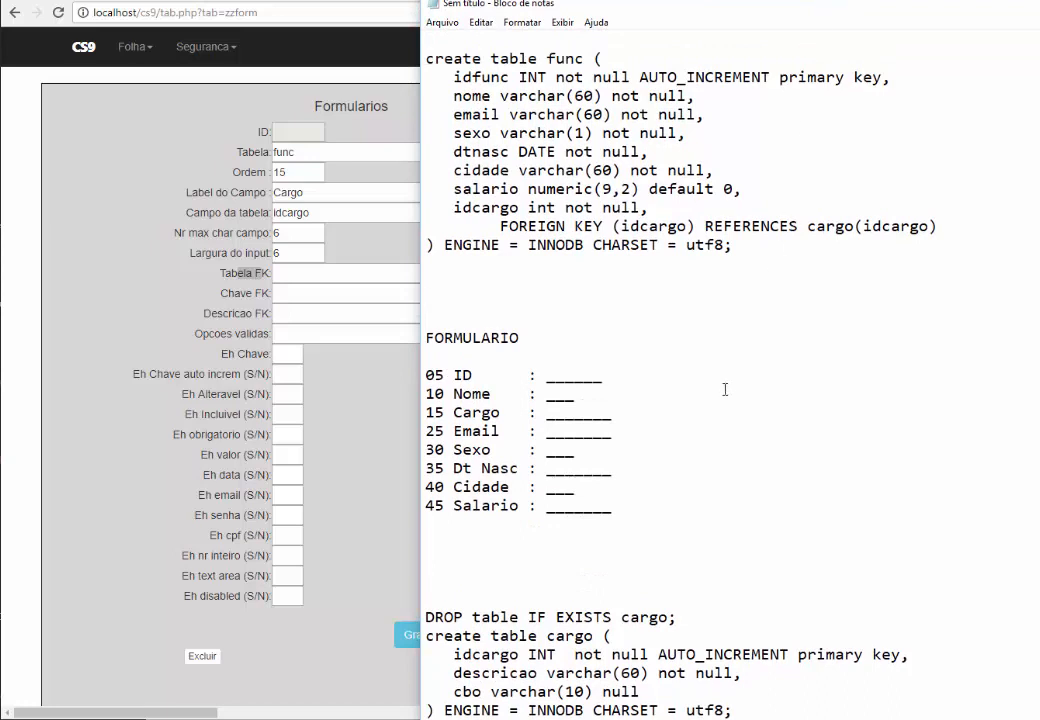
left_click(621, 601)
scroll(620, 603, "up", 1)
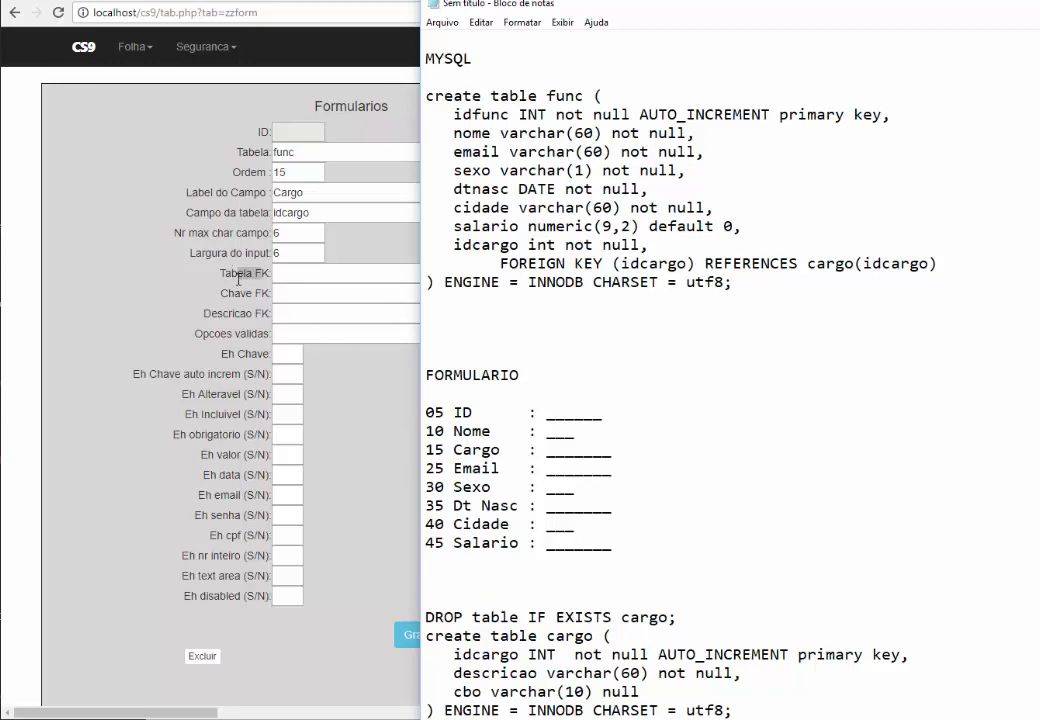
left_click_drag(436, 4, 831, 4)
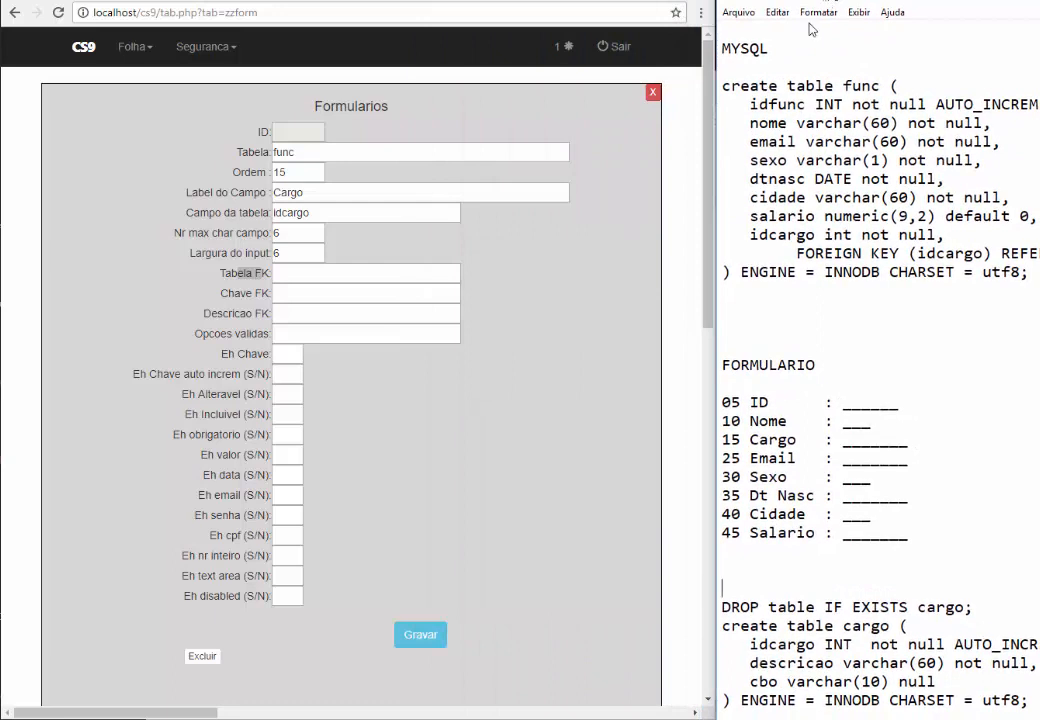
Link Cargo to foreign key table cargo, key column idcargo, description column descricao
left_click(301, 273)
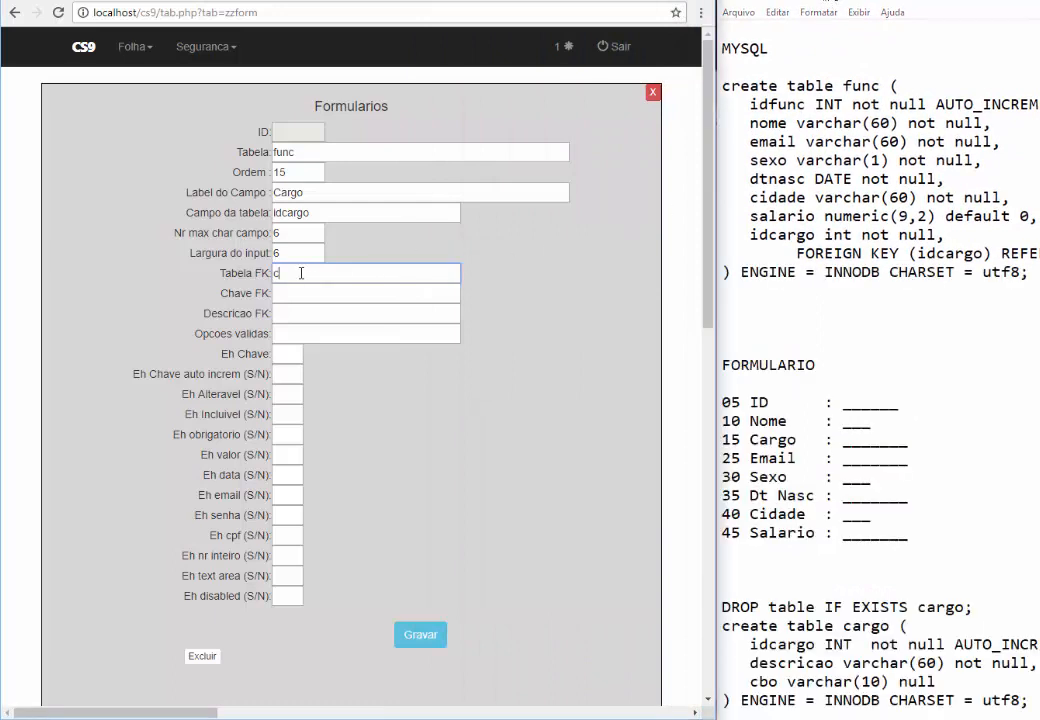
type("cargo")
key("Tab")
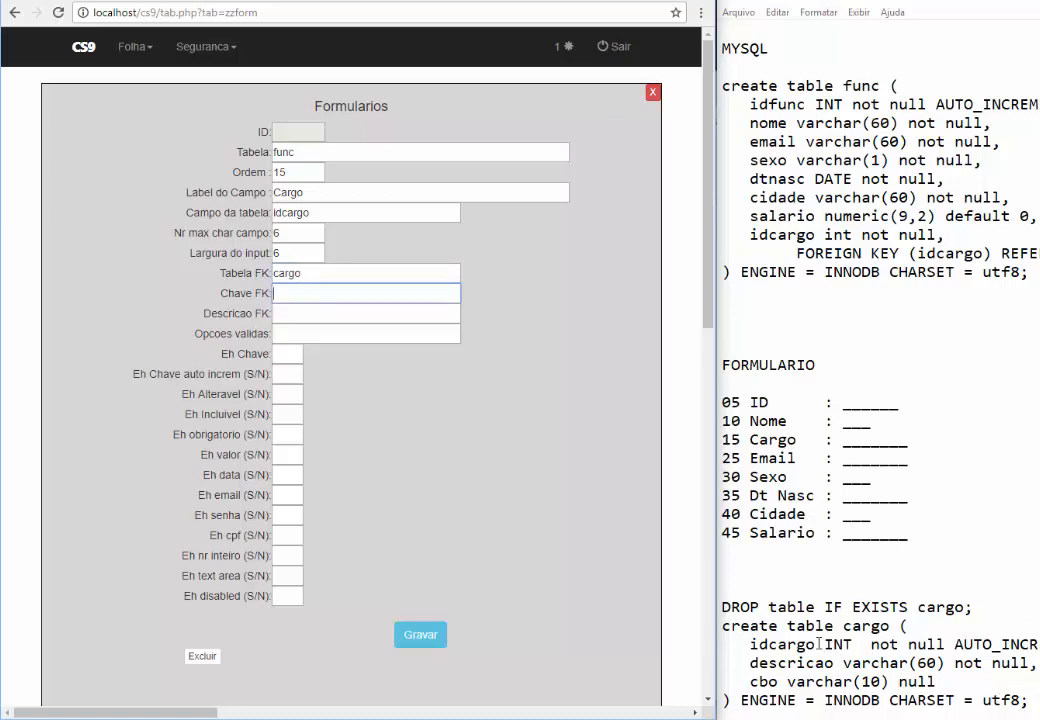
left_click_drag(816, 644, 749, 644)
key("ctrl+c")
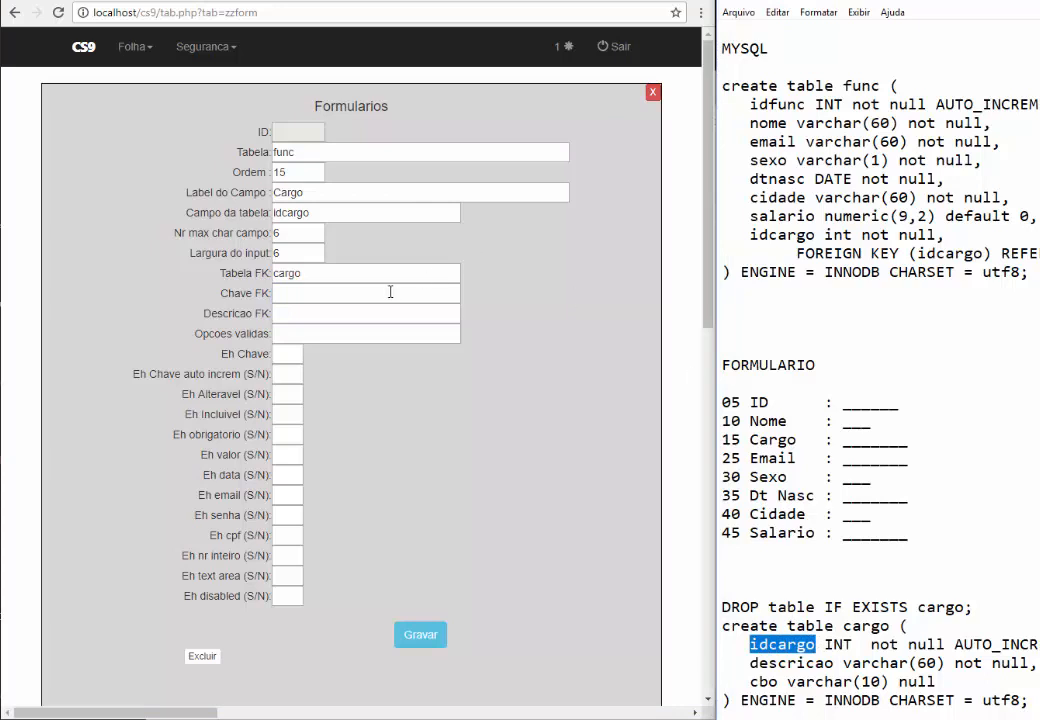
left_click(390, 293)
key("ctrl+v")
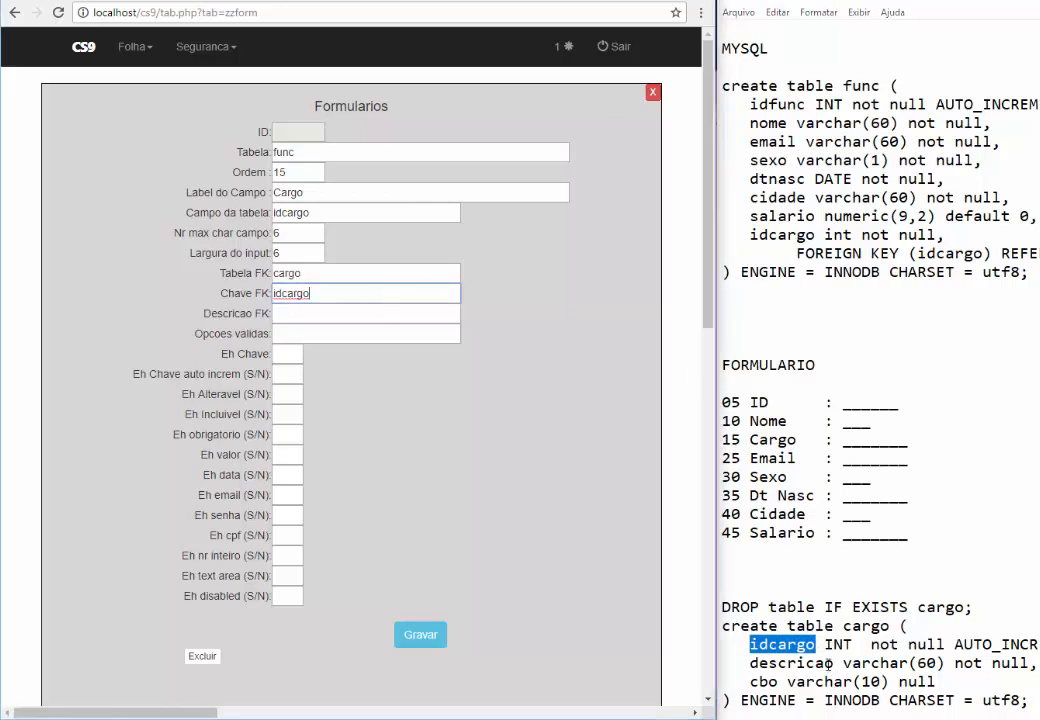
left_click_drag(834, 663, 751, 664)
key("ctrl+c")
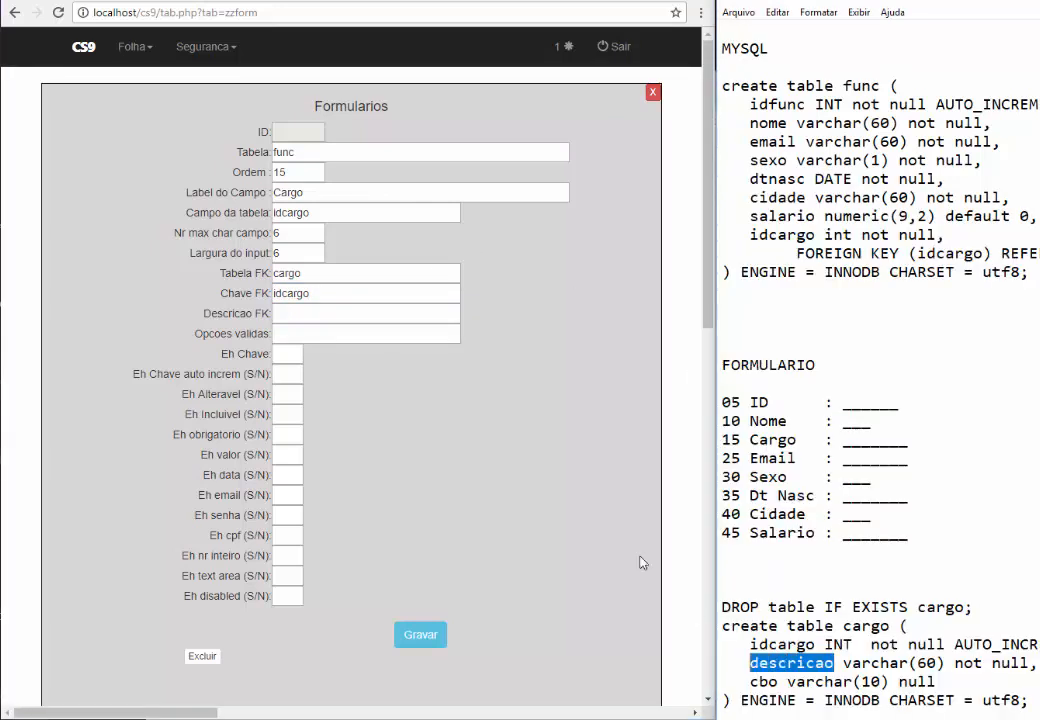
left_click(323, 313)
key("ctrl+v")
Fill in the Cargo S/N flags, save the record, and open a blank field form
key("Tab")
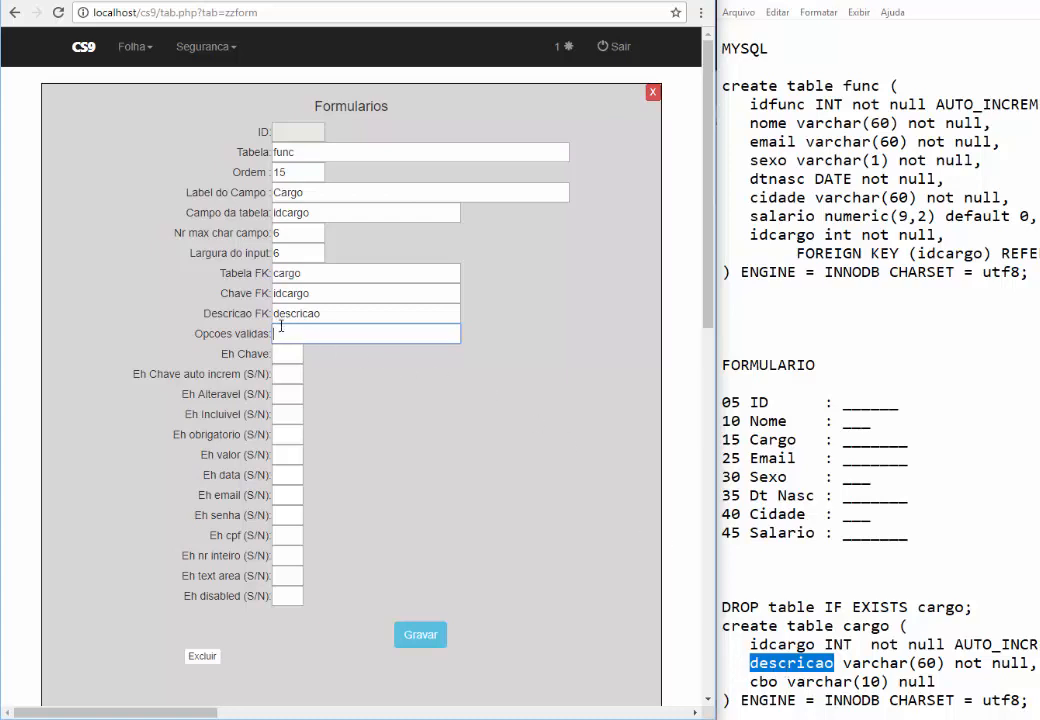
key("Tab")
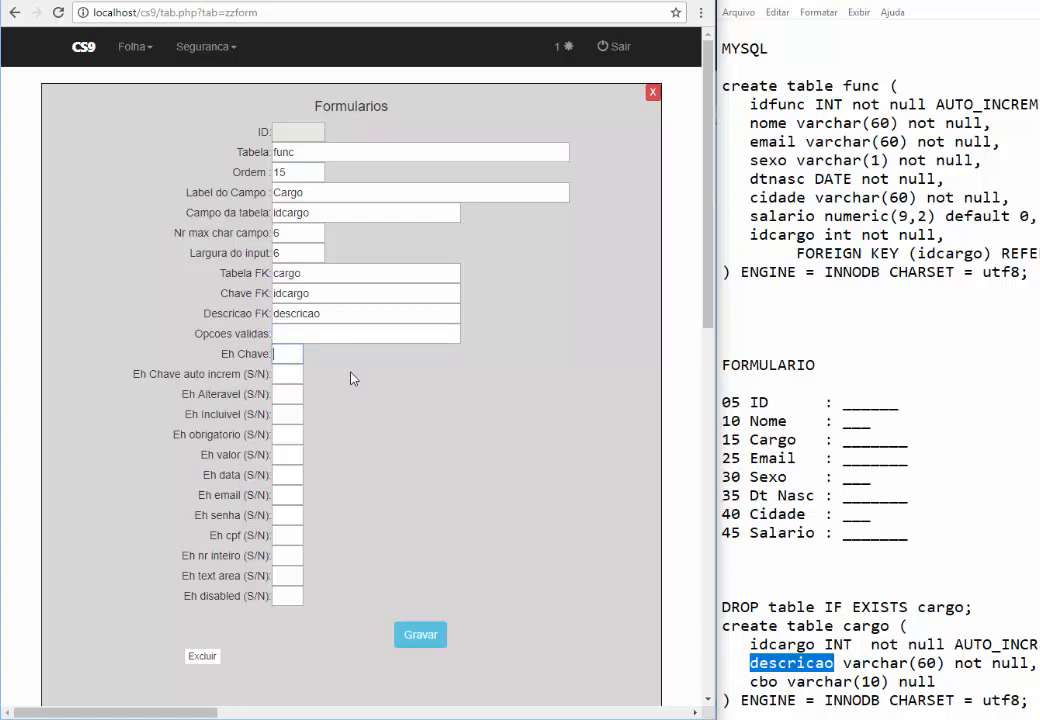
type("N")
key("Tab")
type("N")
type("S")
key("Tab")
type("S")
key("Tab")
type("S")
key("Tab")
type("N\tN")
key("Tab")
type("N\tN\tN\tN\tN\tN")
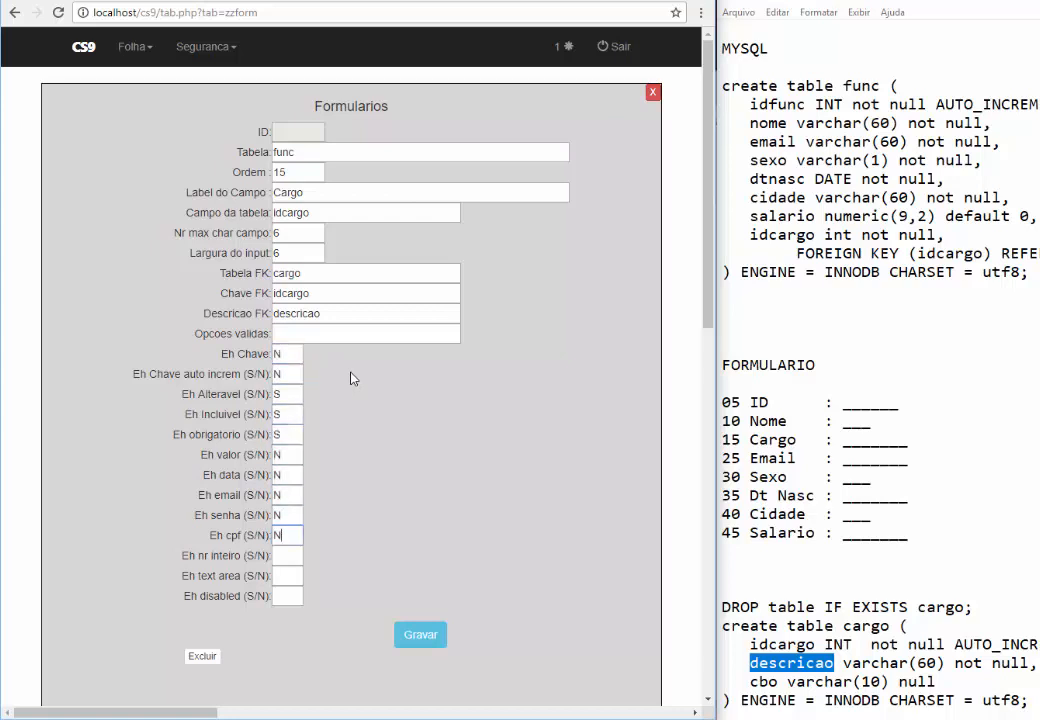
left_click(420, 637)
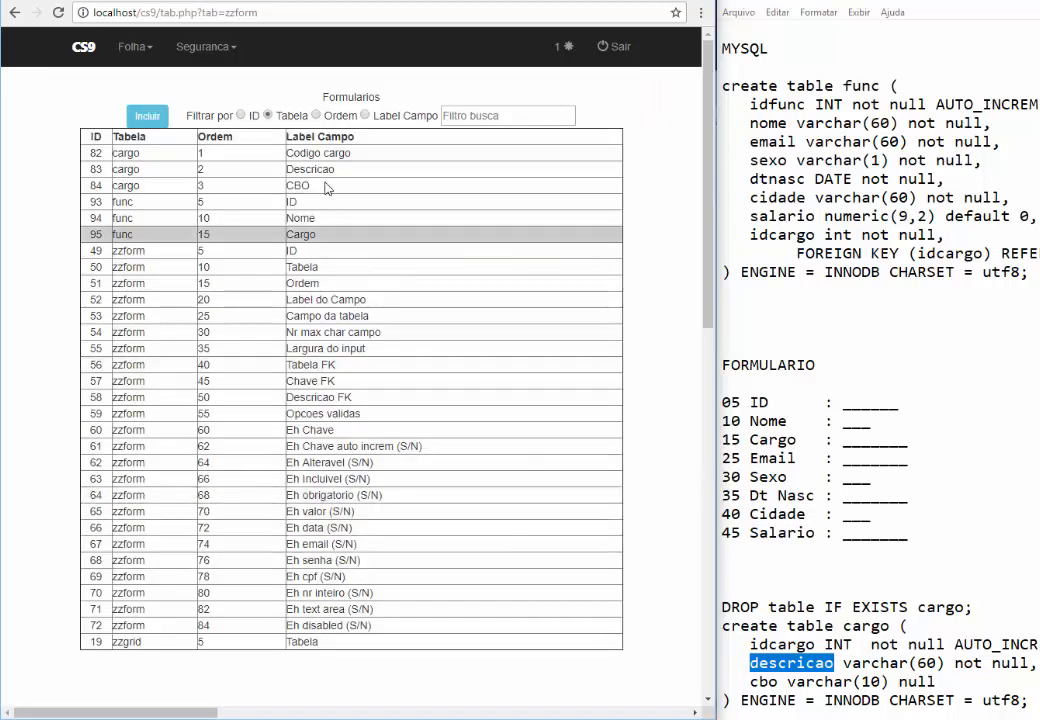
left_click(148, 116)
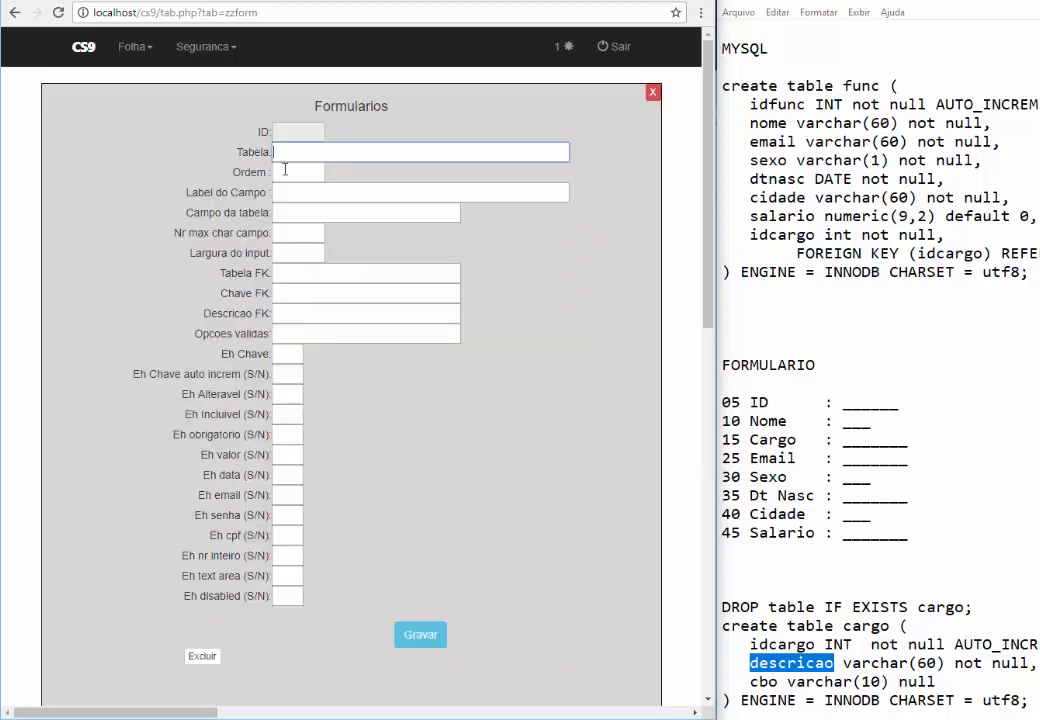
Enter table func, order 25, label Email, column email, max length and width 60
type("FUN")
key("BackSpace")
key("BackSpace")
type("func")
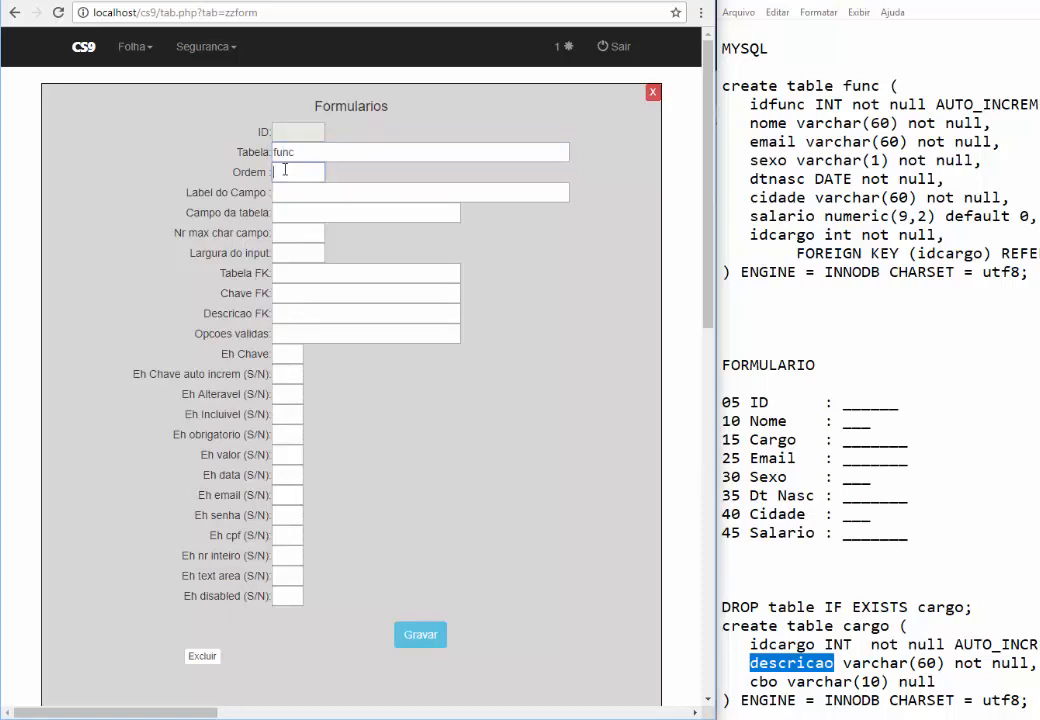
key("Tab")
type("25")
key("Tab")
type("Email")
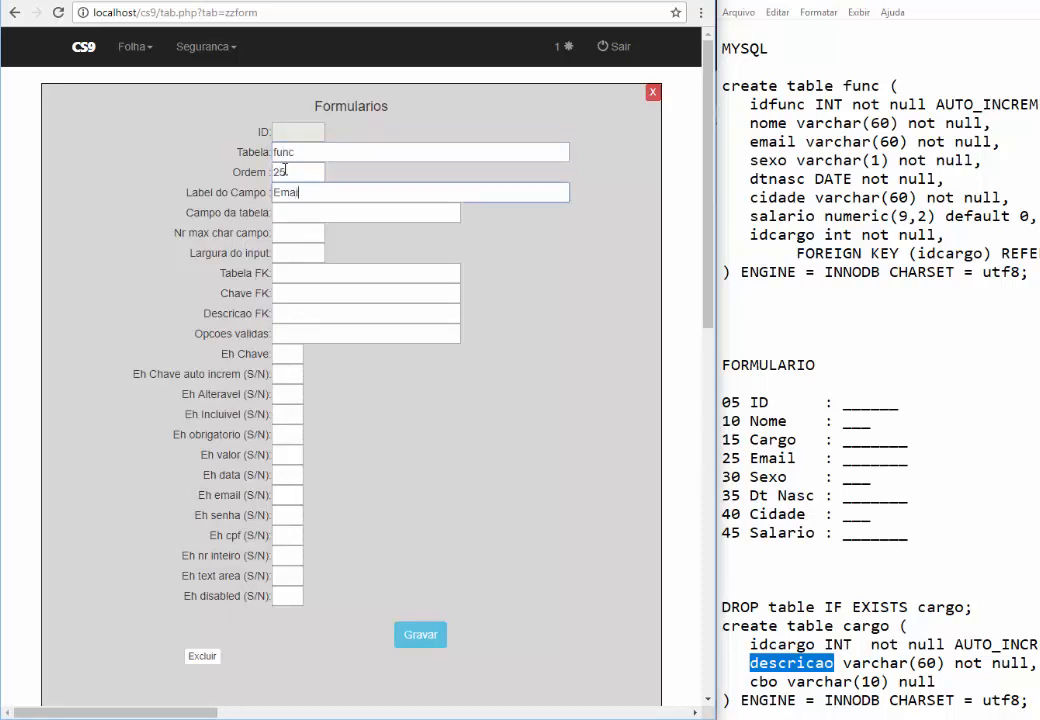
key("Tab")
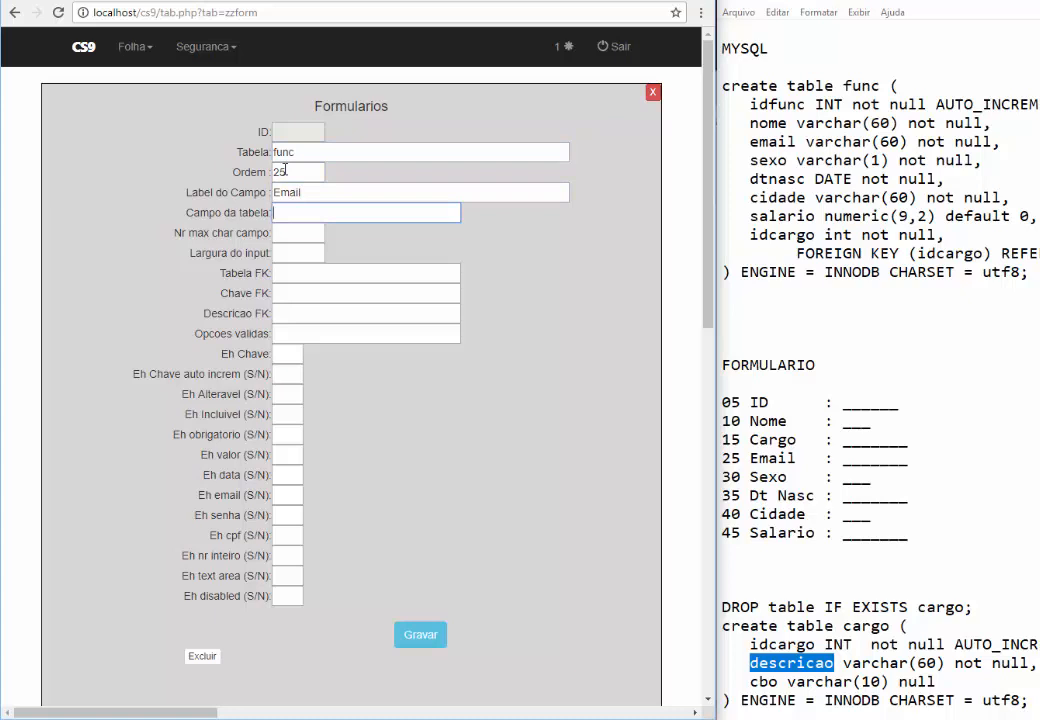
type("email")
double_click(776, 142)
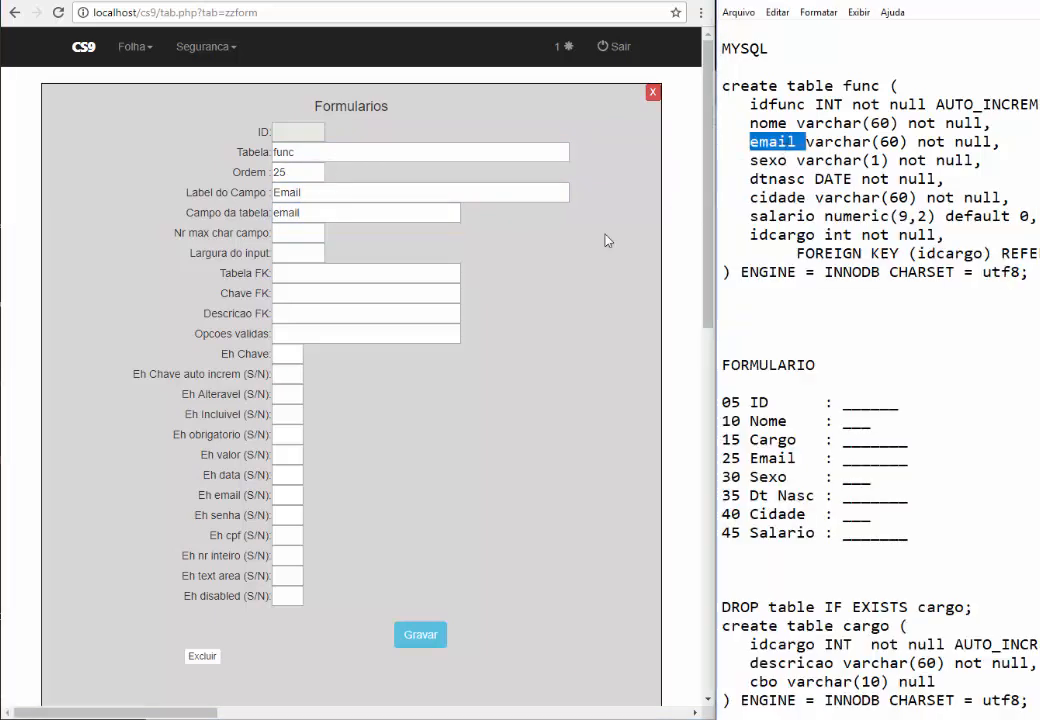
left_click(311, 233)
type("60")
key("Tab")
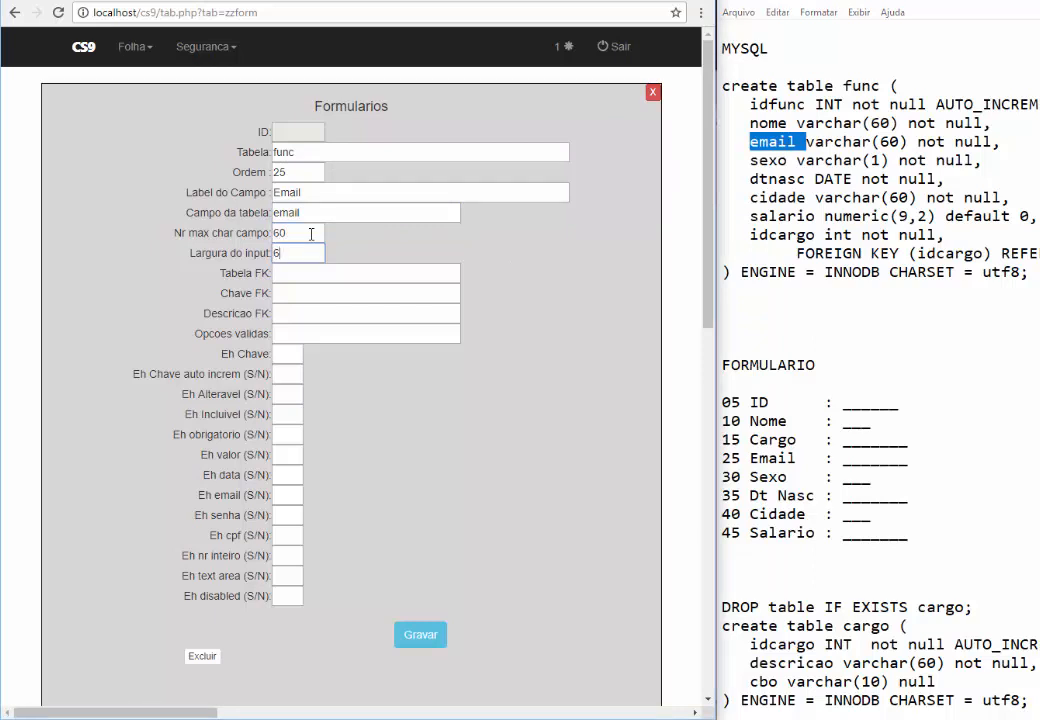
type("60")
Set the S/N flags with email flag S, password and CPF N, and save the Email record
key("Tab")
type("N\tN\tS\tS\tS\tN")
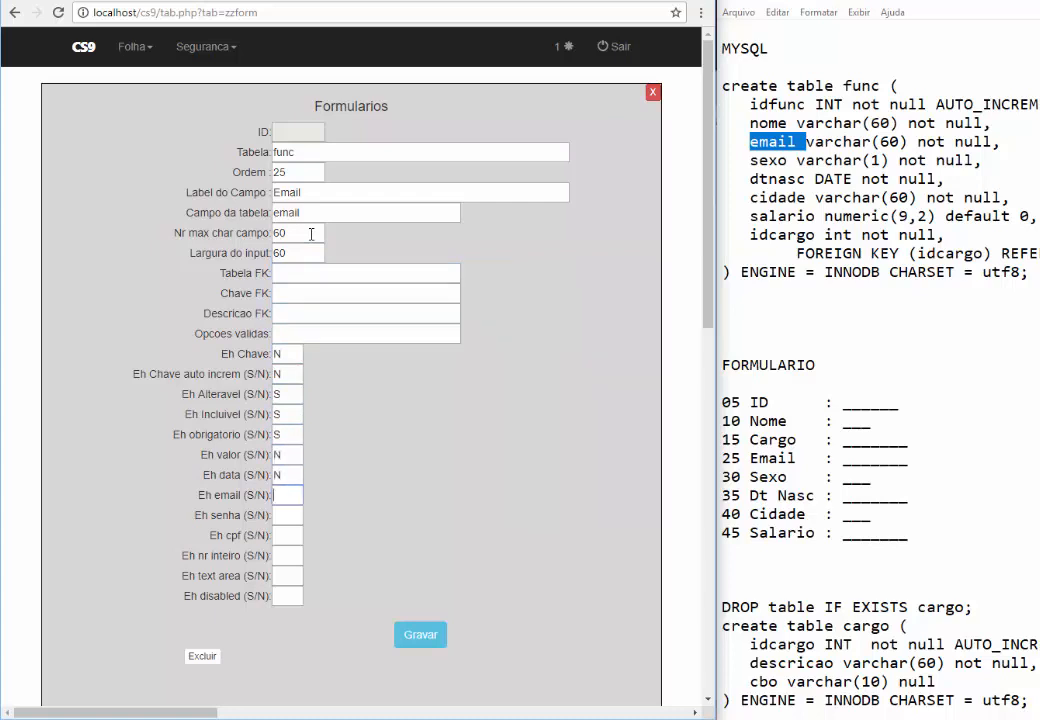
type("\tN\tS")
key("Tab")
type("S")
left_click(289, 500)
double_click(288, 524)
type("N")
left_click(285, 501)
left_click(287, 535)
type("NN")
key("Tab")
type("N")
key("Tab")
type("N")
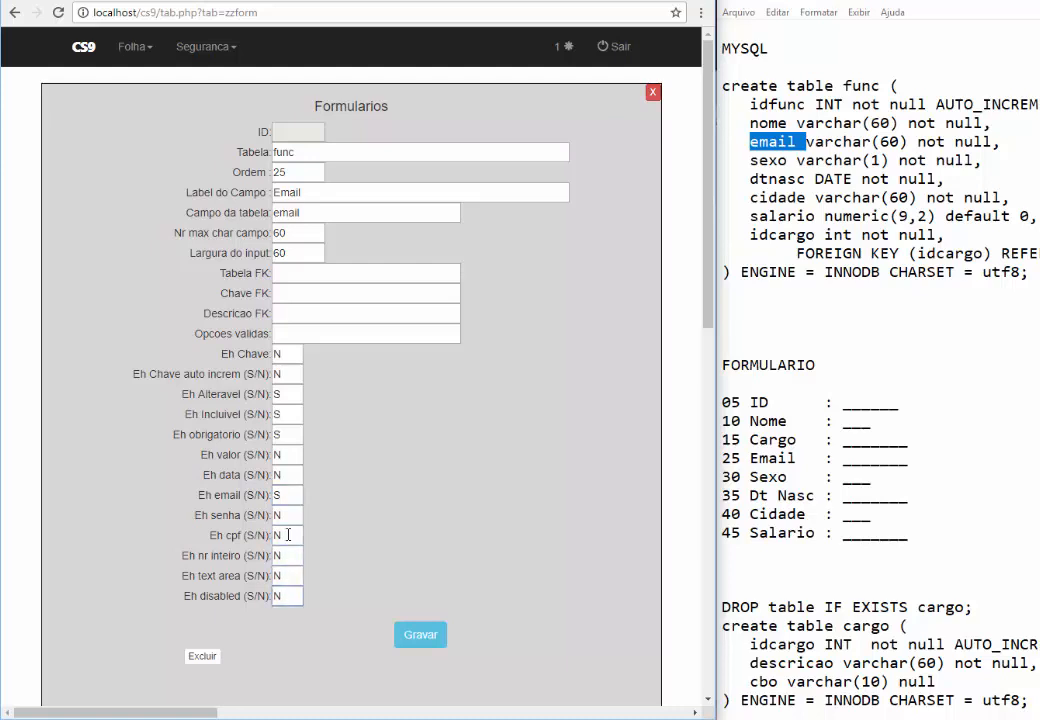
left_click(421, 638)
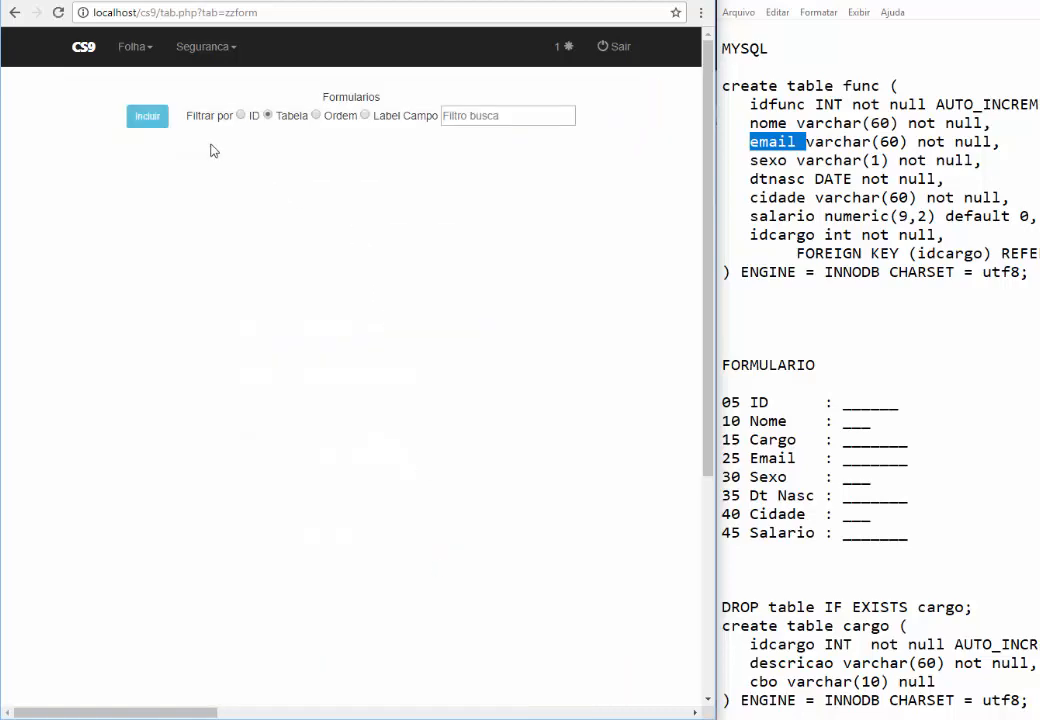
Start a new field record for table func at order 30
left_click(146, 119)
type("UN")
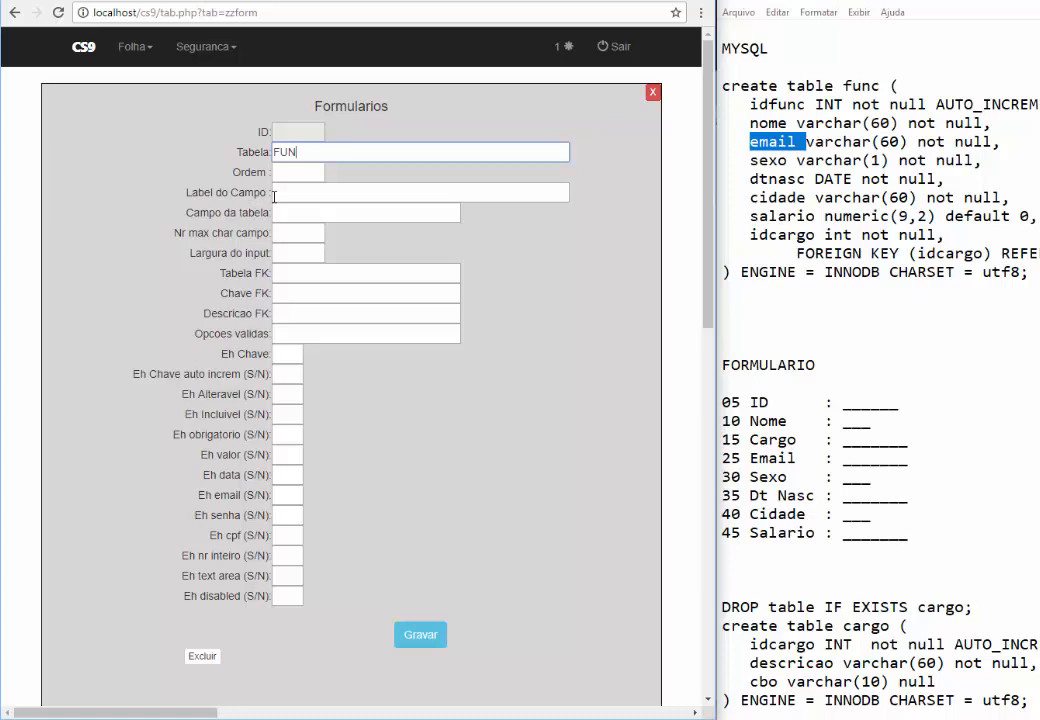
key("BackSpace")
key("BackSpace")
key("BackSpace")
type("func")
key("Tab")
type("30")
key("Tab")
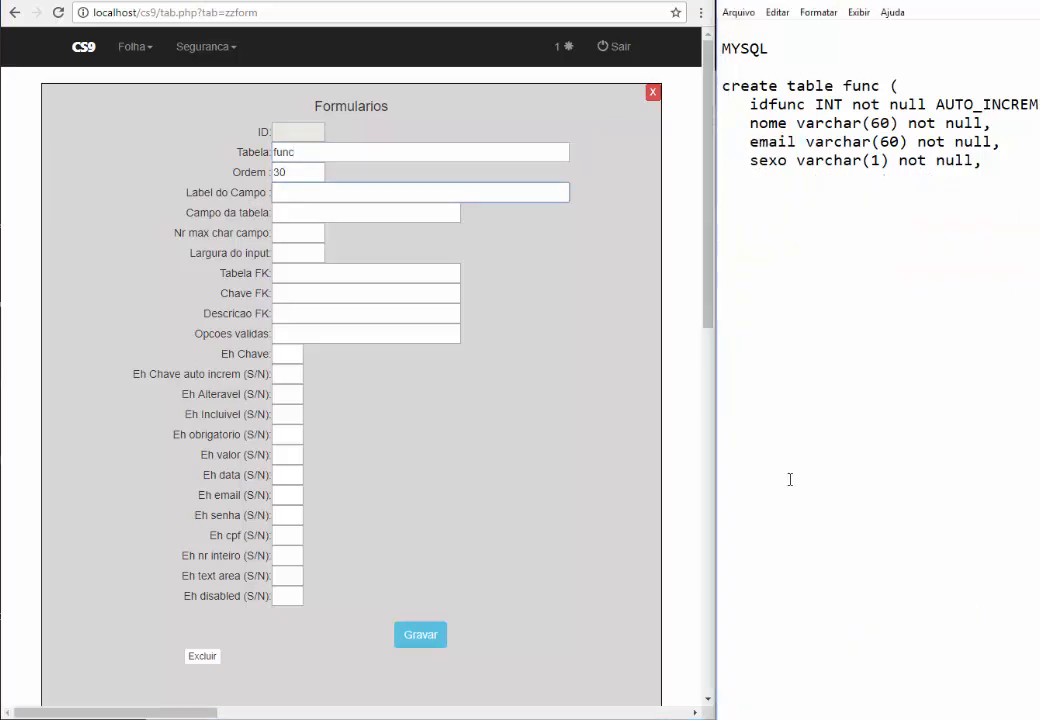
Enter the field label 'Sexo (F/M)'
left_click_drag(788, 479, 723, 480)
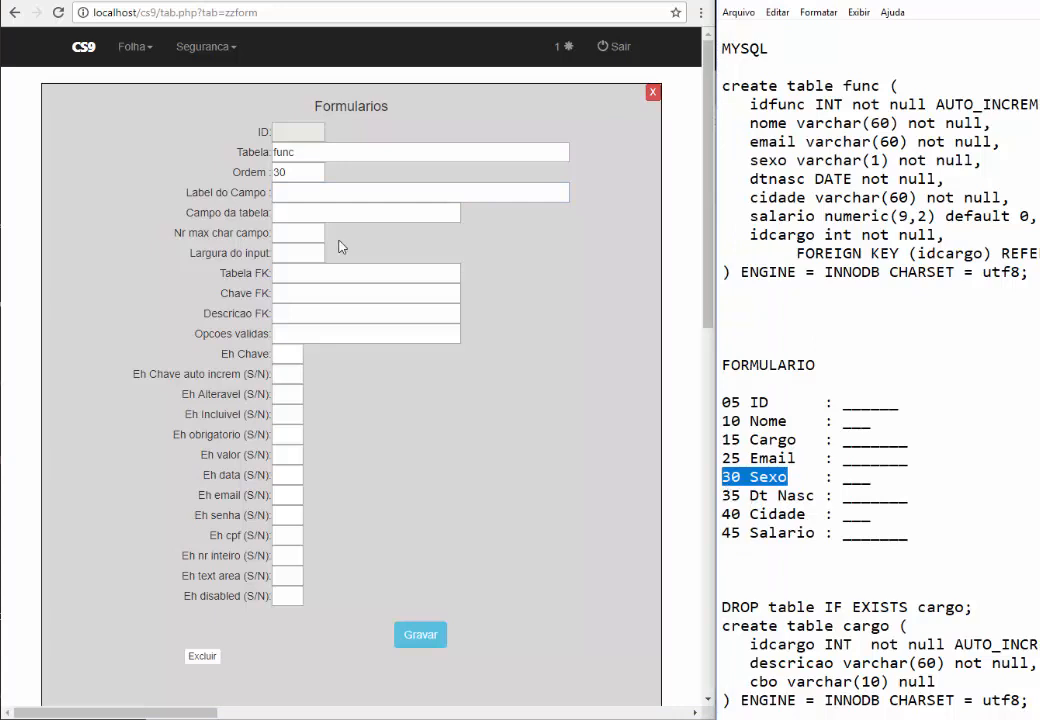
left_click(298, 191)
type("Sex")
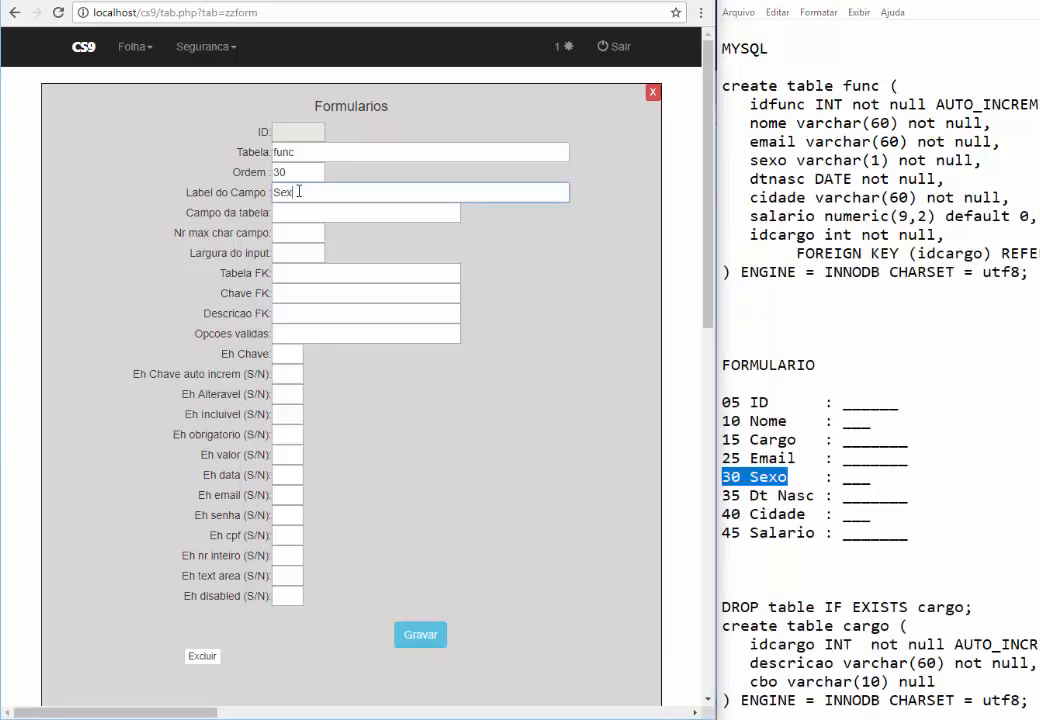
type("o (F/M")
key("Tab")
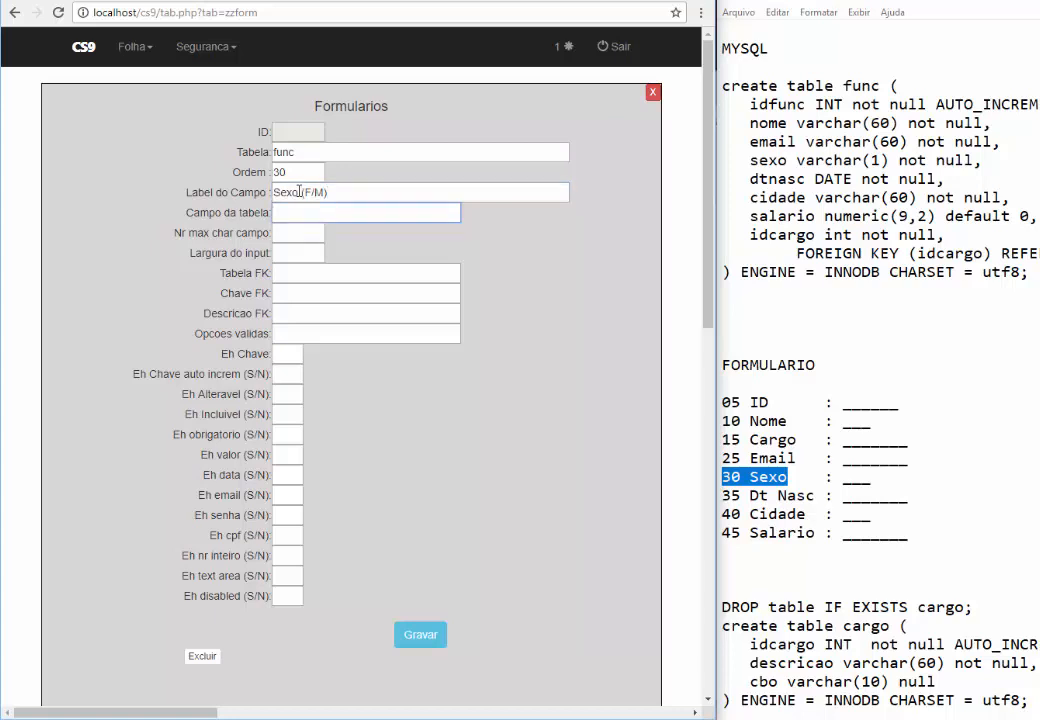
left_click_drag(299, 191, 332, 190)
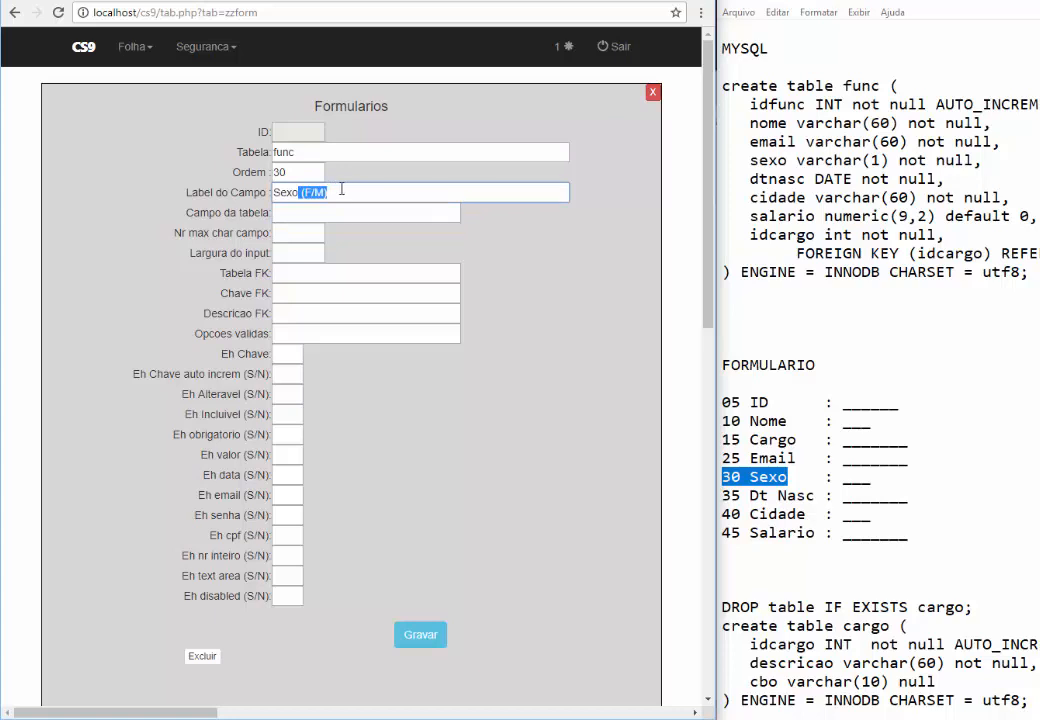
Map the field to column sexo with size 1 and valid options F,M
left_click(313, 209)
type("SE")
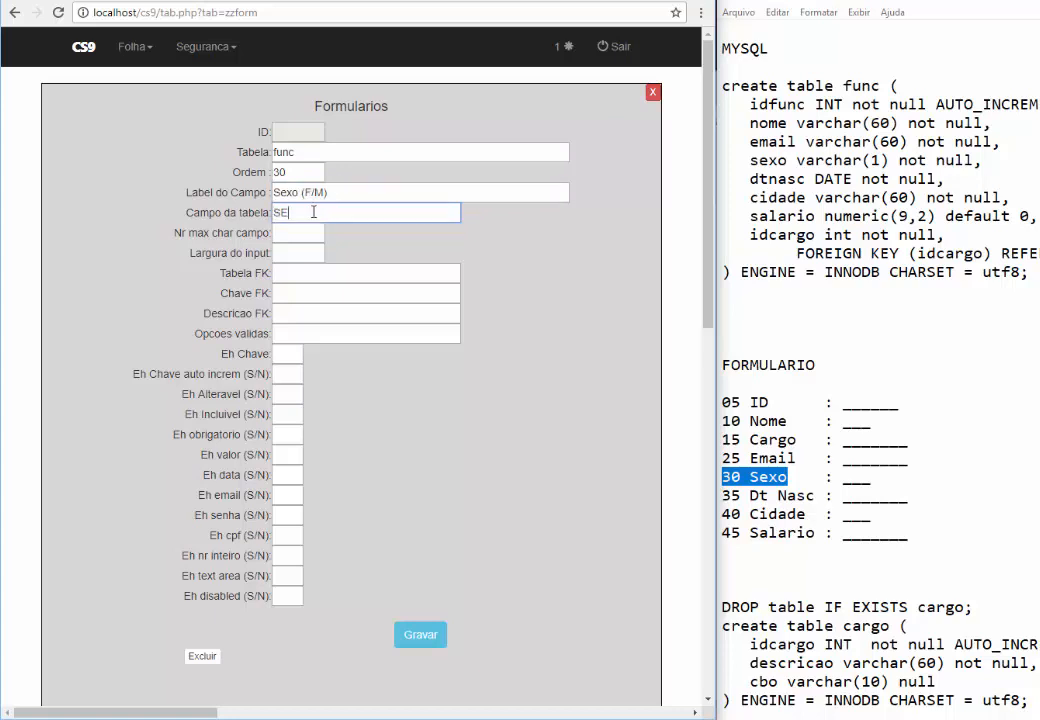
key("BackSpace")
key("BackSpace")
type("sexo")
key("Tab")
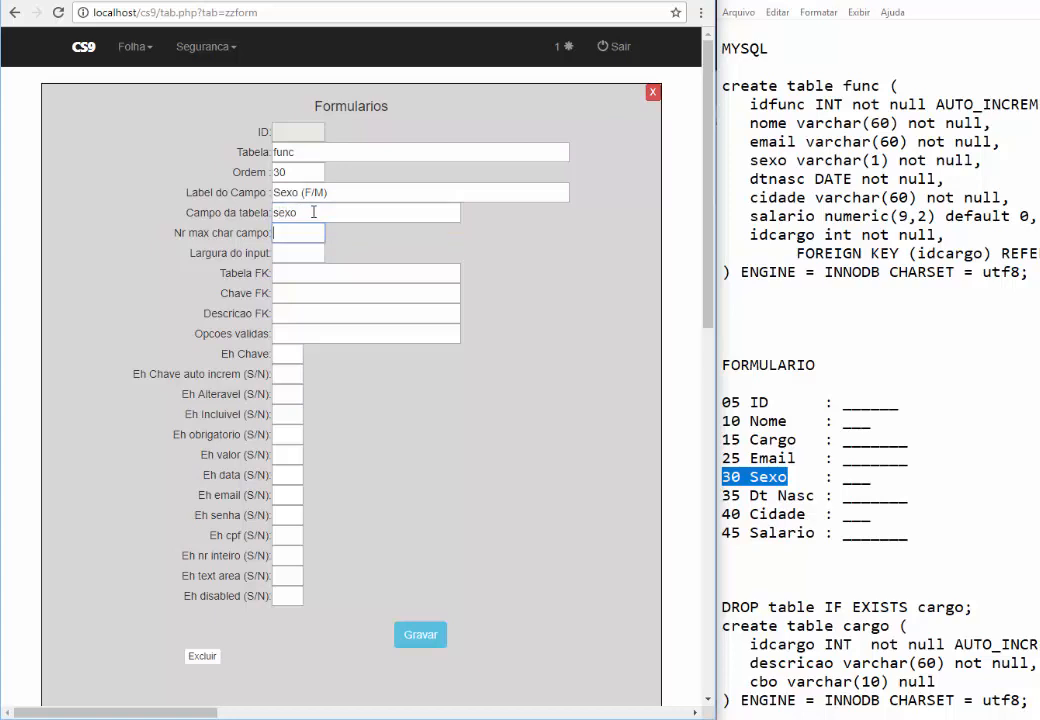
type("1")
key("Tab")
type("1")
key("Tab")
key("Tab")
key("Tab")
key("Tab")
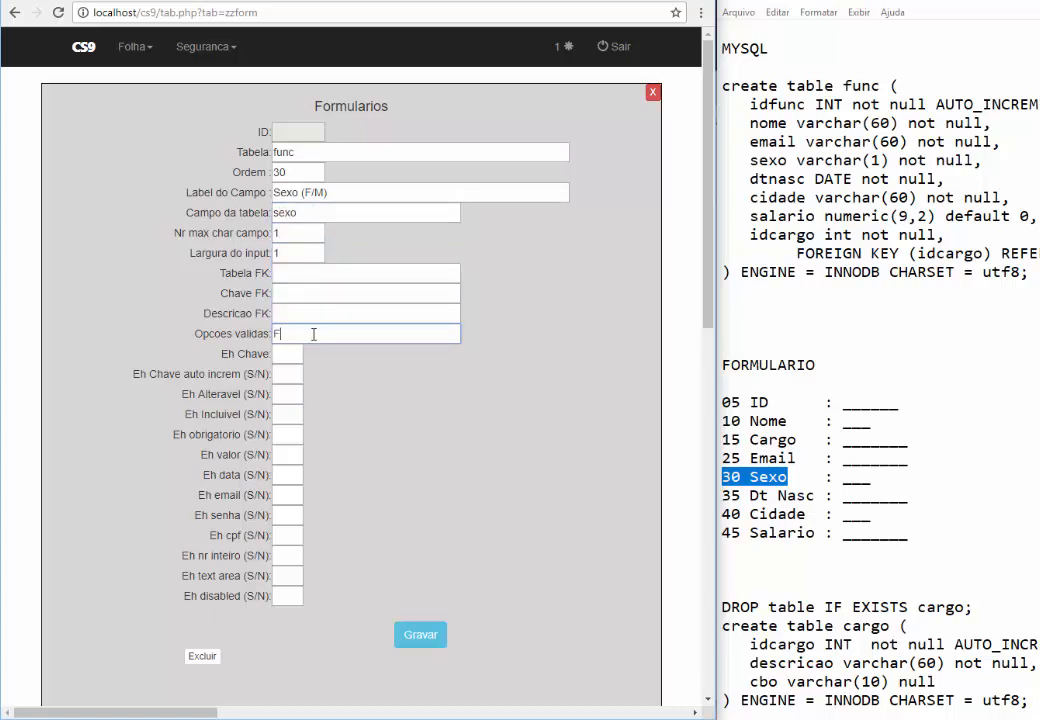
type("F,M")
left_click_drag(248, 334, 204, 332)
left_click(288, 334)
Set the flags to N, N, N, S, S, then N for the rest, and save the record
left_click(285, 357)
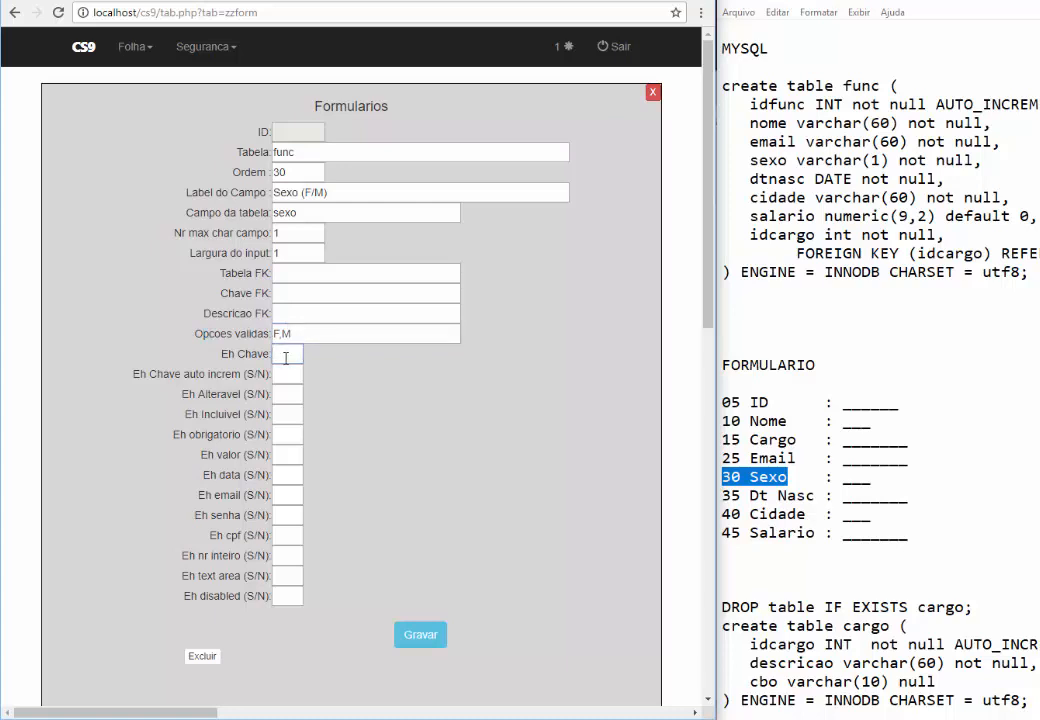
type("N")
key("Tab")
type("N")
key("Tab")
type("N")
key("Tab")
type("S")
key("Tab")
type("S")
key("Tab")
type("N")
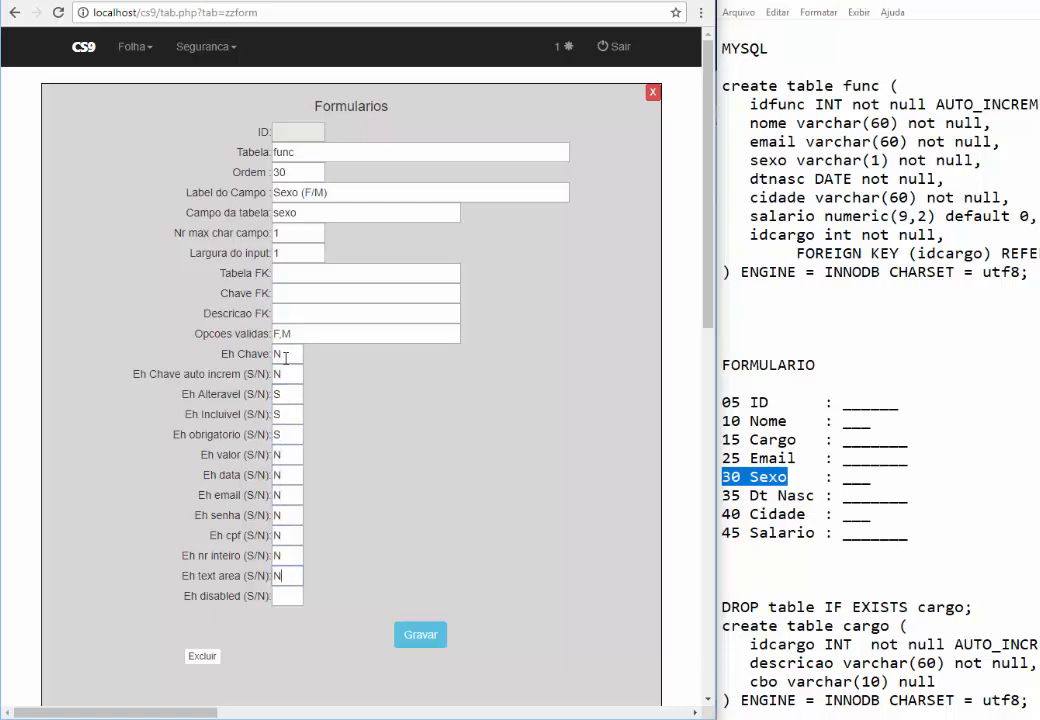
type("\tN\tN\tN\tN\tN\tN\tN")
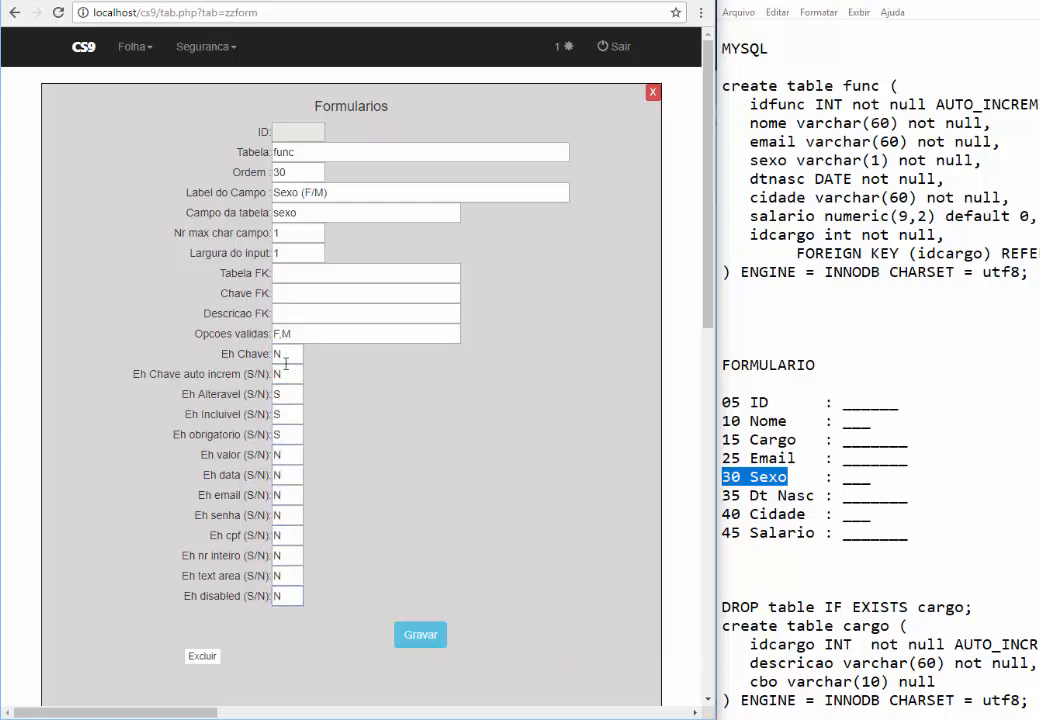
left_click(429, 635)
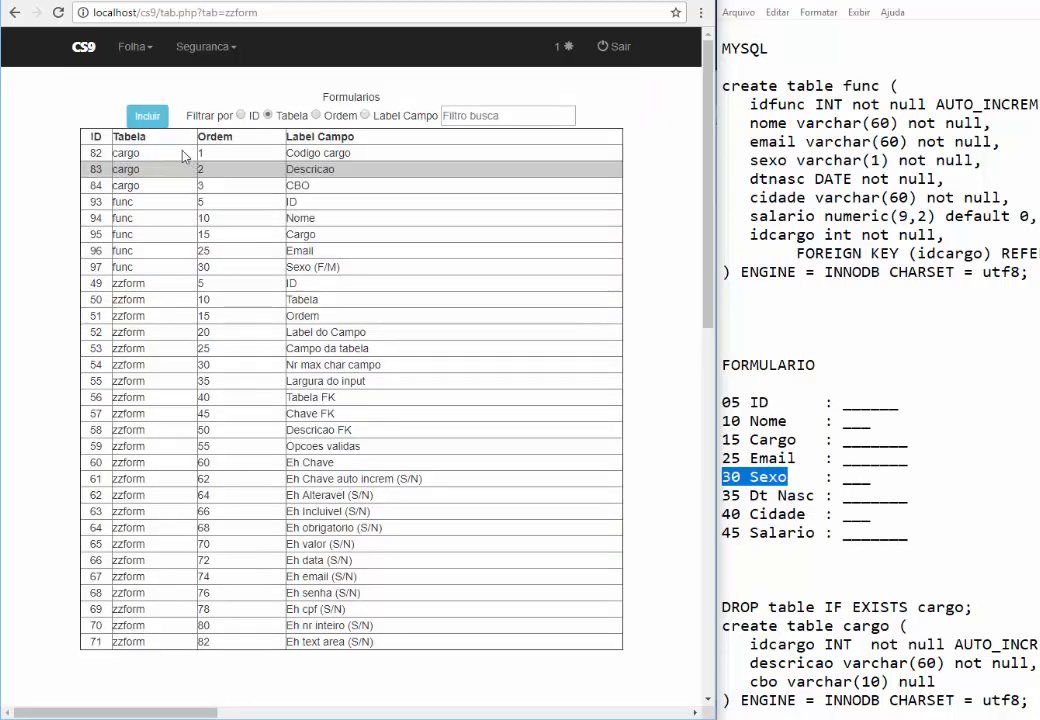
Start a new field record for table func at order 35
left_click(147, 116)
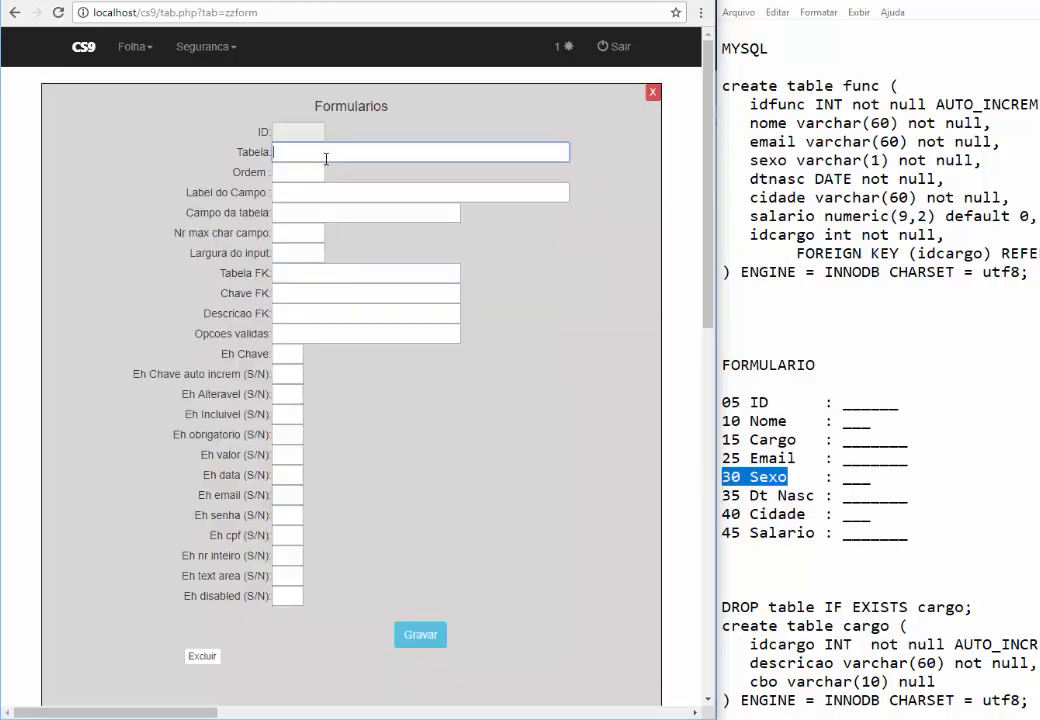
type("FUNC")
key("ctrl+a")
type("func")
key("Tab")
type("35")
key("Tab")
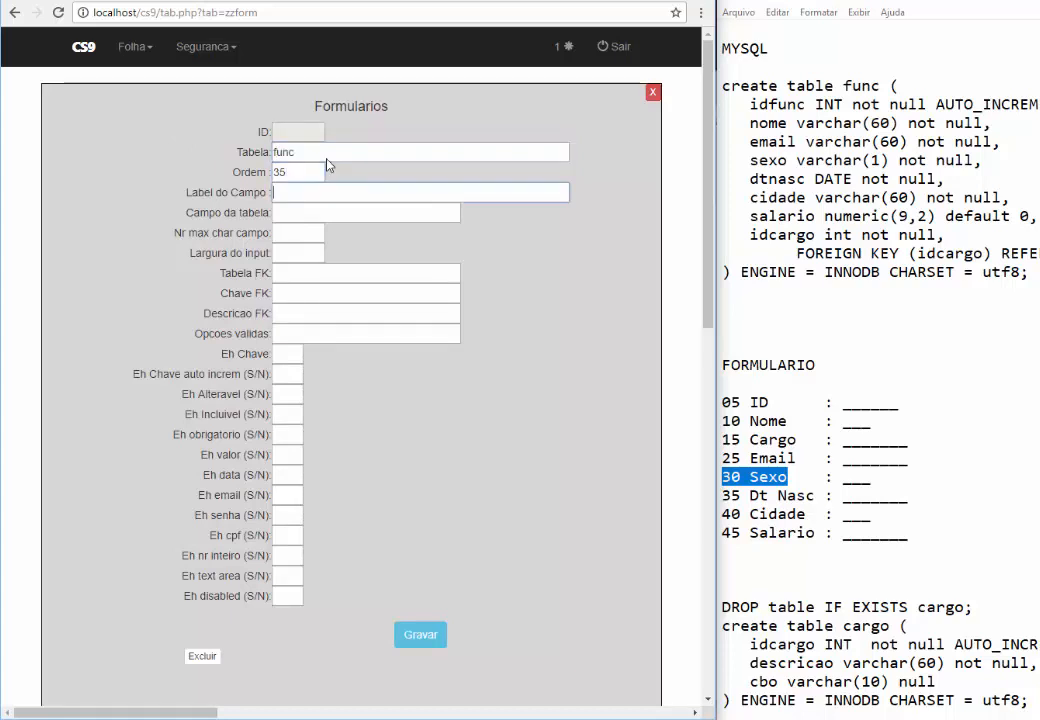
Label it 'Data Nascimento', mapped to column dtnasc with size 15 and width 15
type("Data Nascimento")
key("Tab")
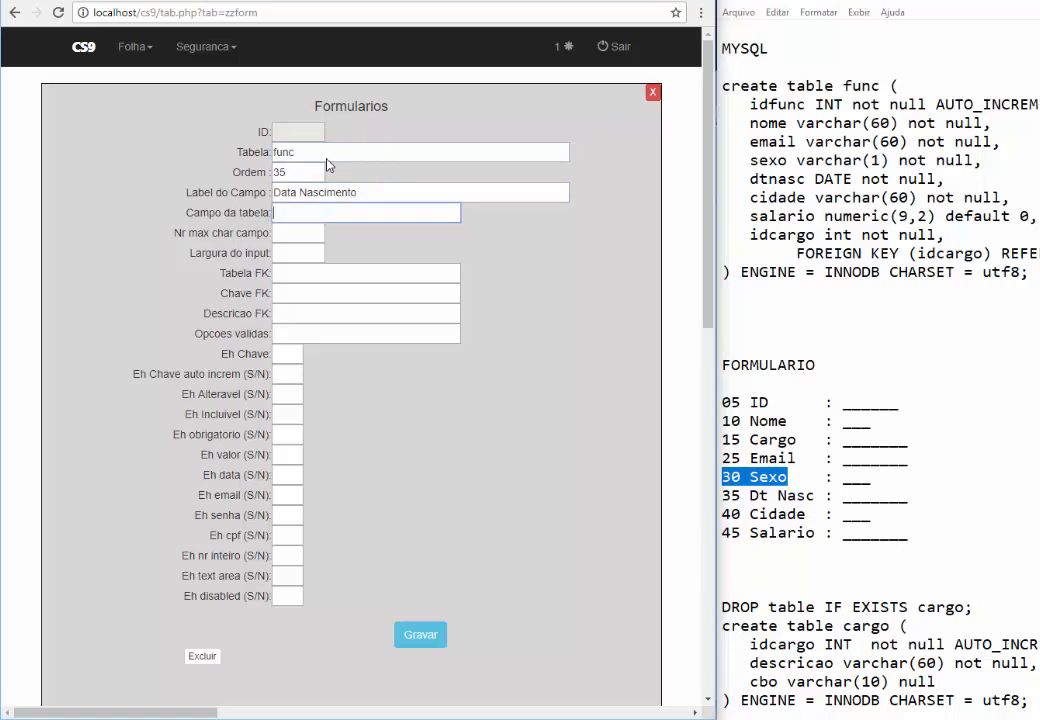
type("dtnasc")
double_click(772, 179)
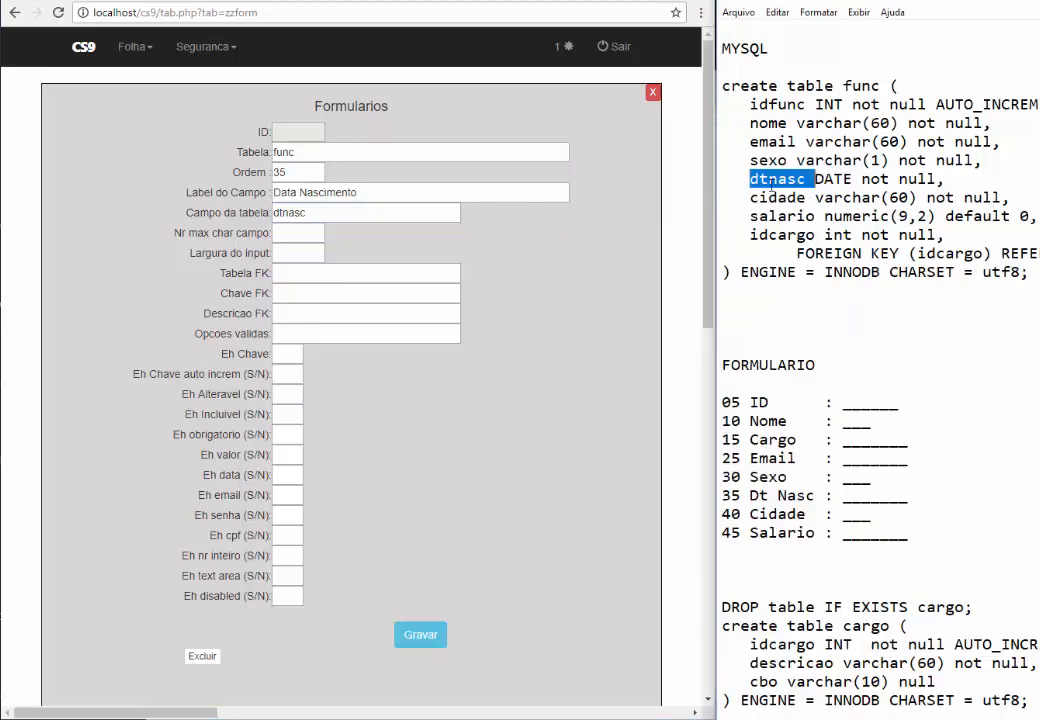
left_click(298, 235)
type("15")
key("Tab")
type("15")
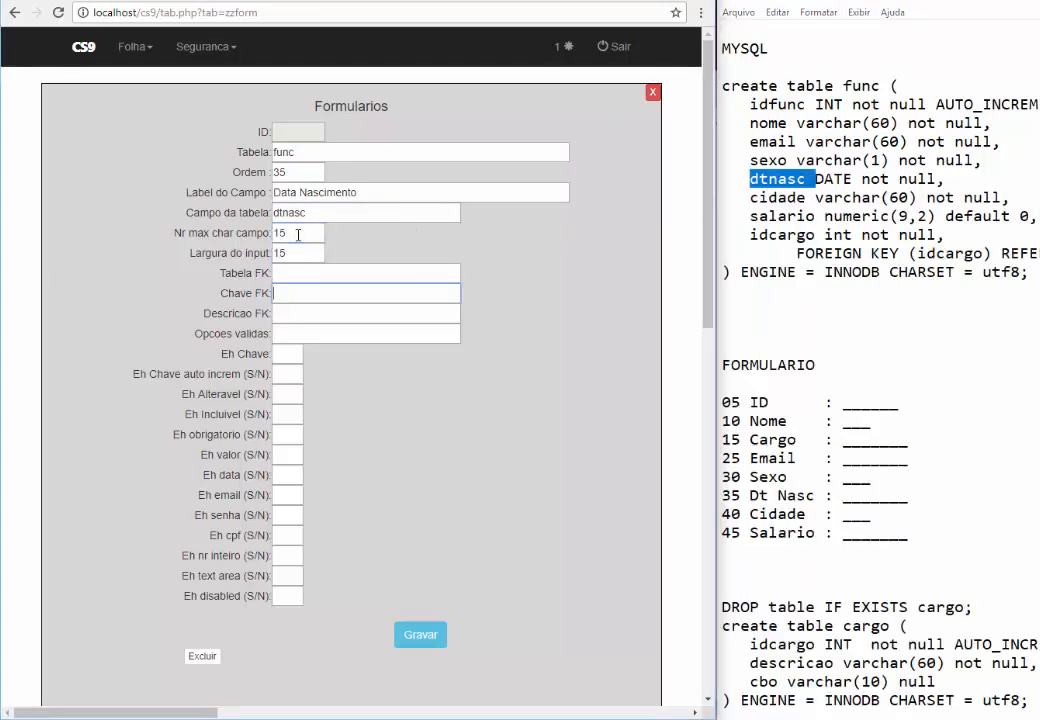
Fill in the S/N flags with Eh data set to S, and save the record
key("Tab")
key("Tab")
type("N")
key("Tab")
type("N")
key("Tab")
type("N")
key("Tab")
type("S")
key("Tab")
type("S")
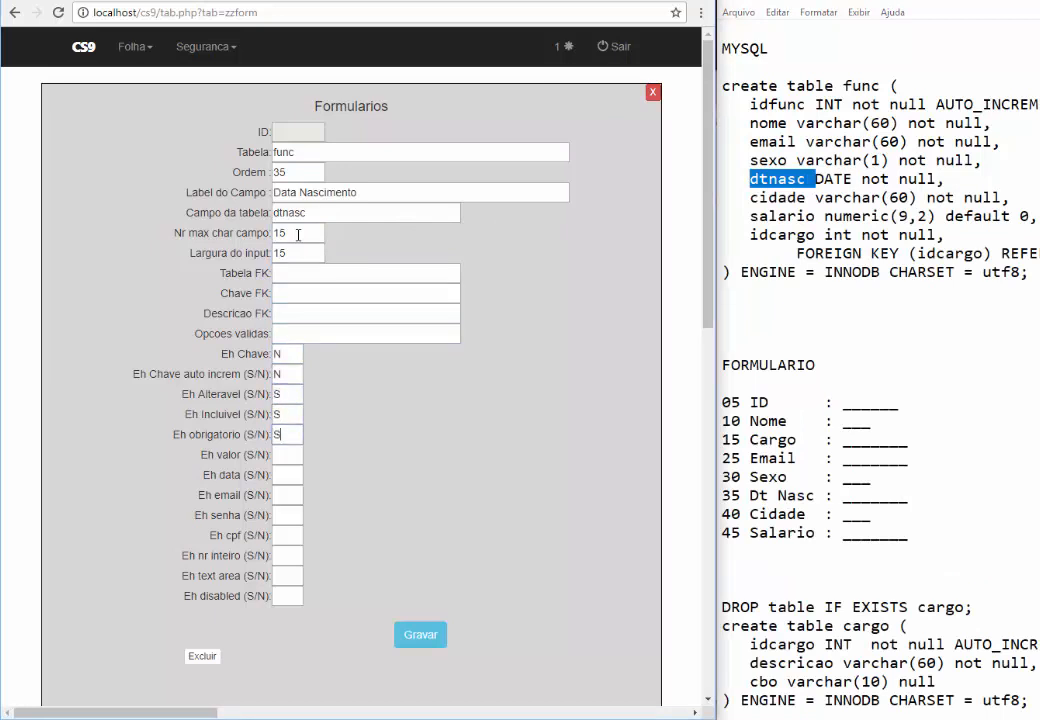
key("Tab")
type("N\tS\tN\tN\tN\tN\tN\tN")
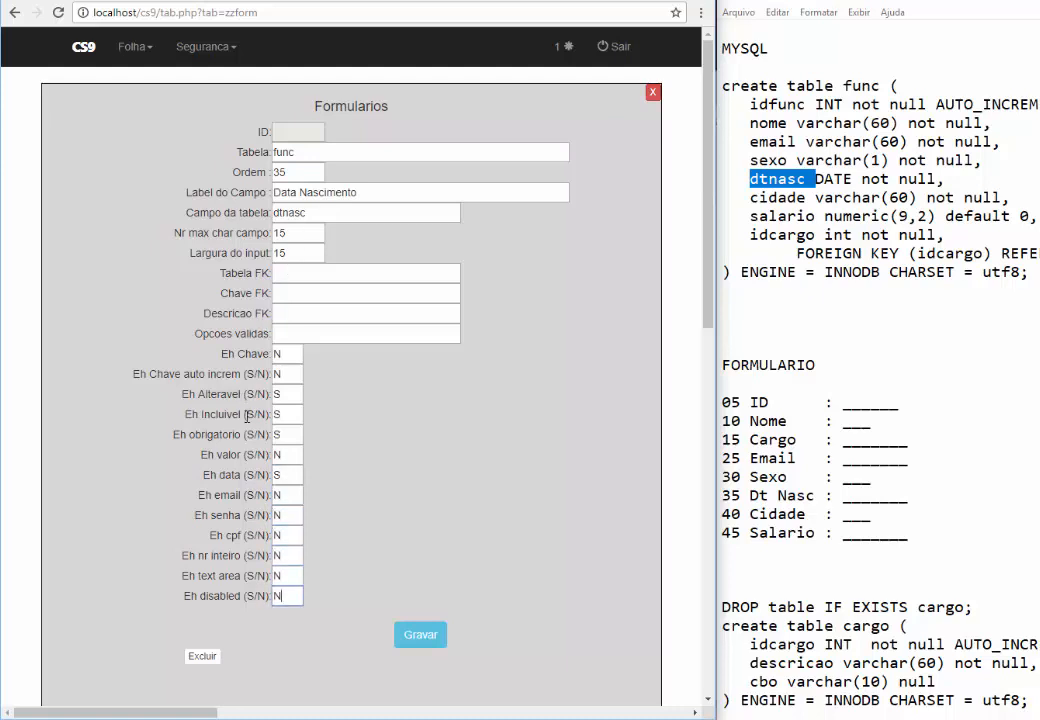
double_click(227, 457)
double_click(222, 475)
double_click(228, 495)
left_click(290, 476)
left_click(415, 636)
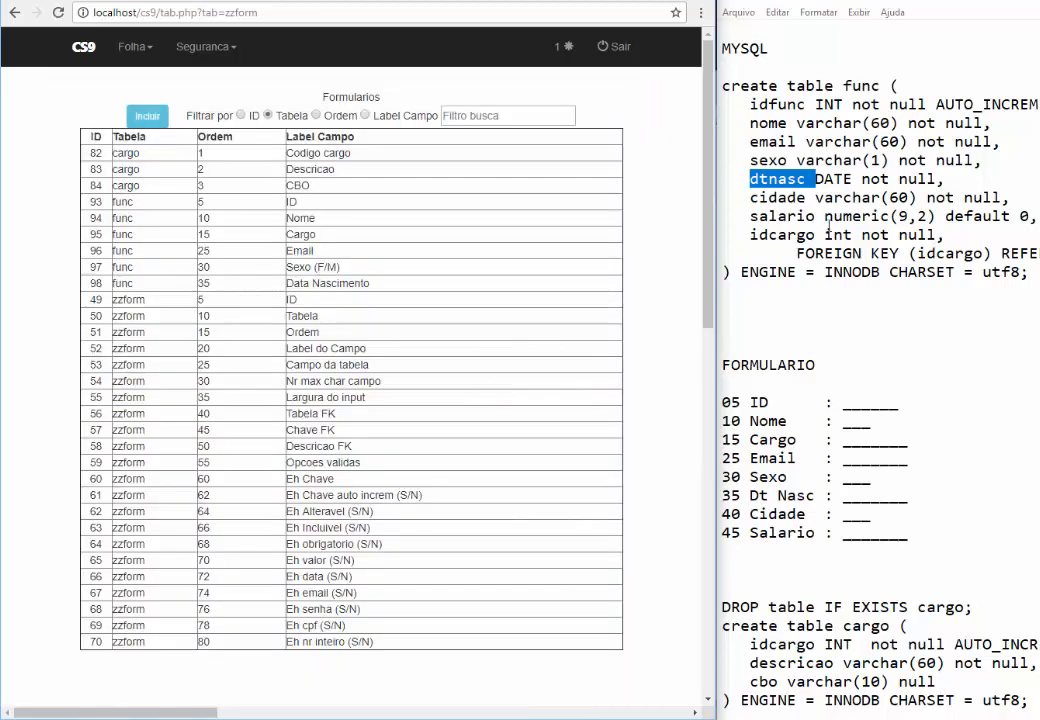
Start a new field record for table func at order 40
left_click(152, 118)
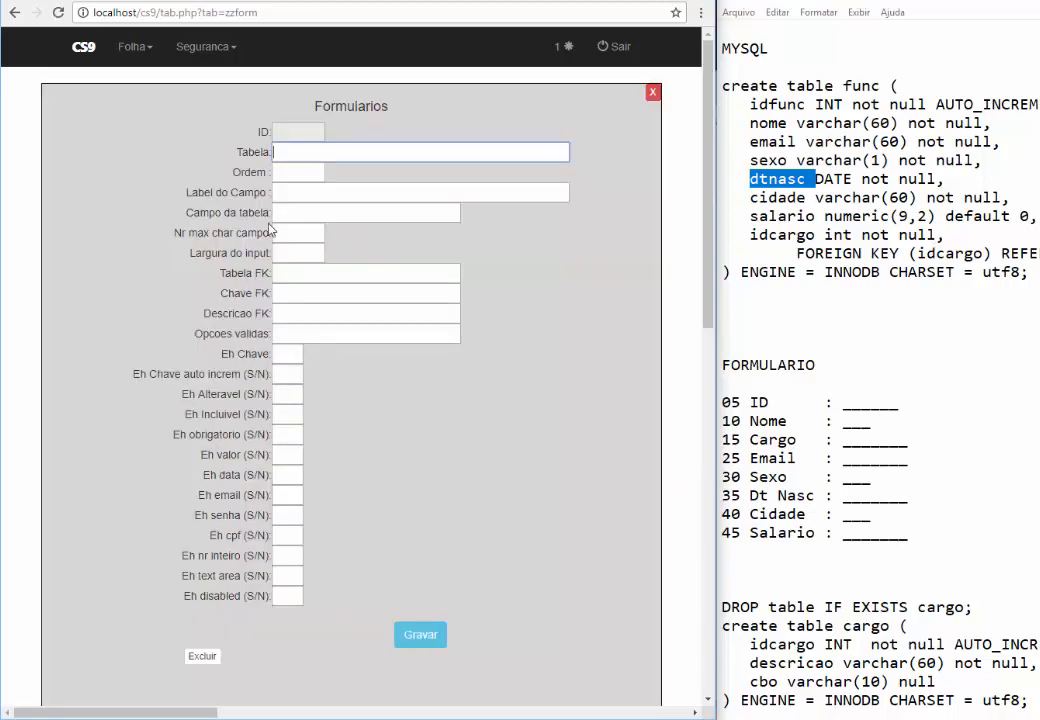
type("func")
key("Tab")
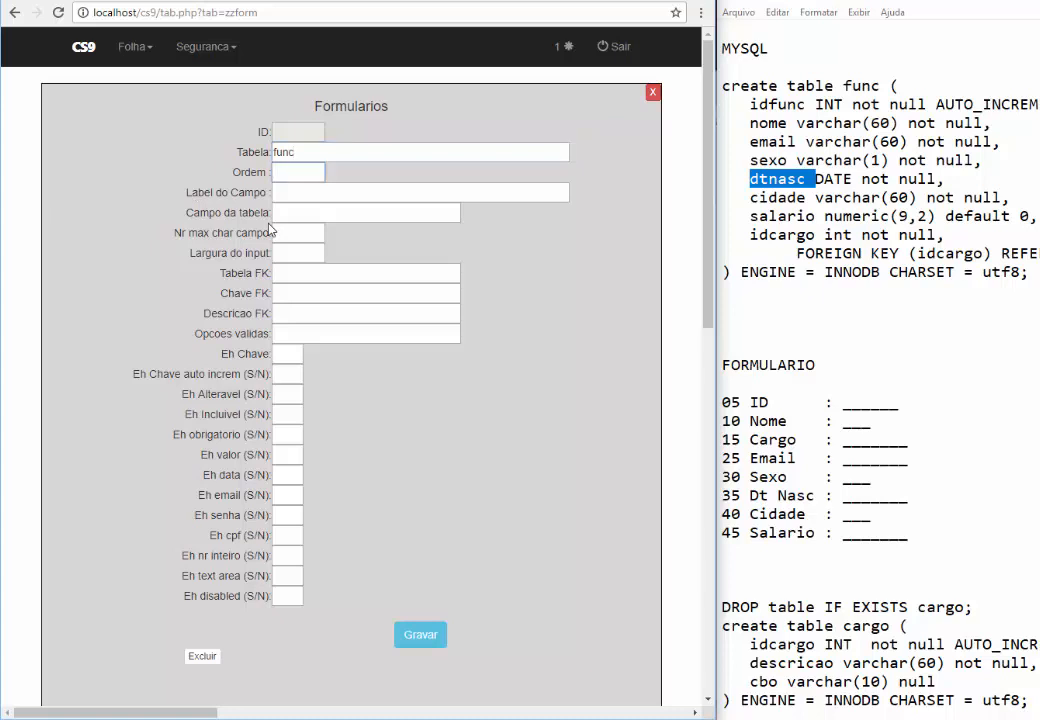
type("40")
key("Tab")
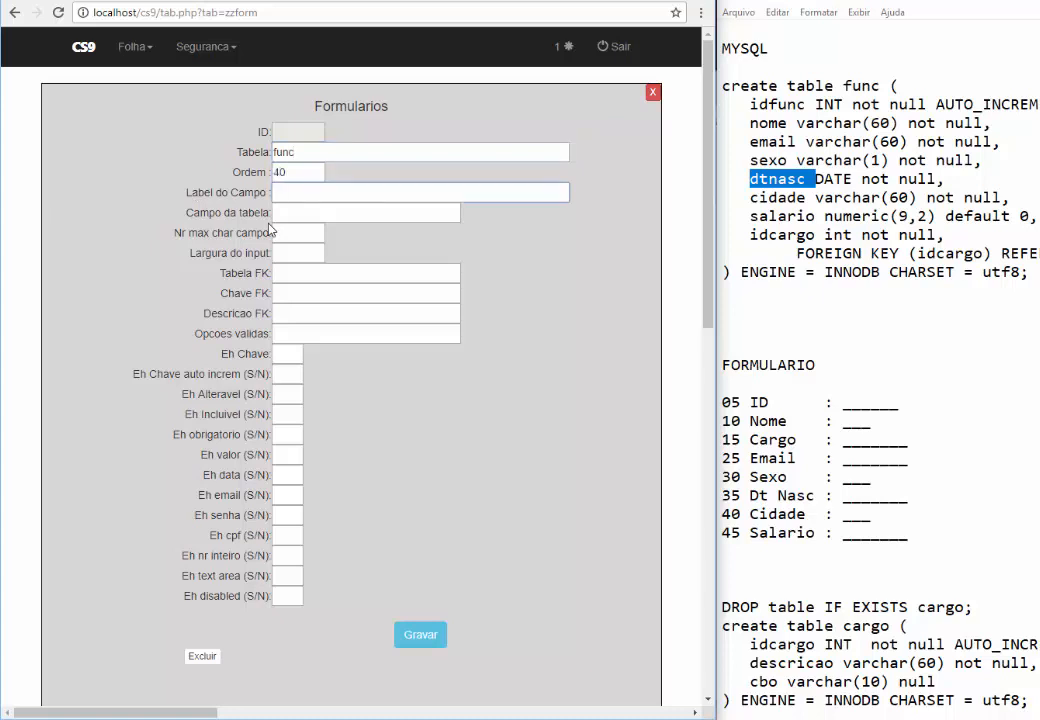
Label it 'Cidade Nascimento', mapped to column cidade with size 60 and width 60
type("Cidade Nascimento")
key("Tab")
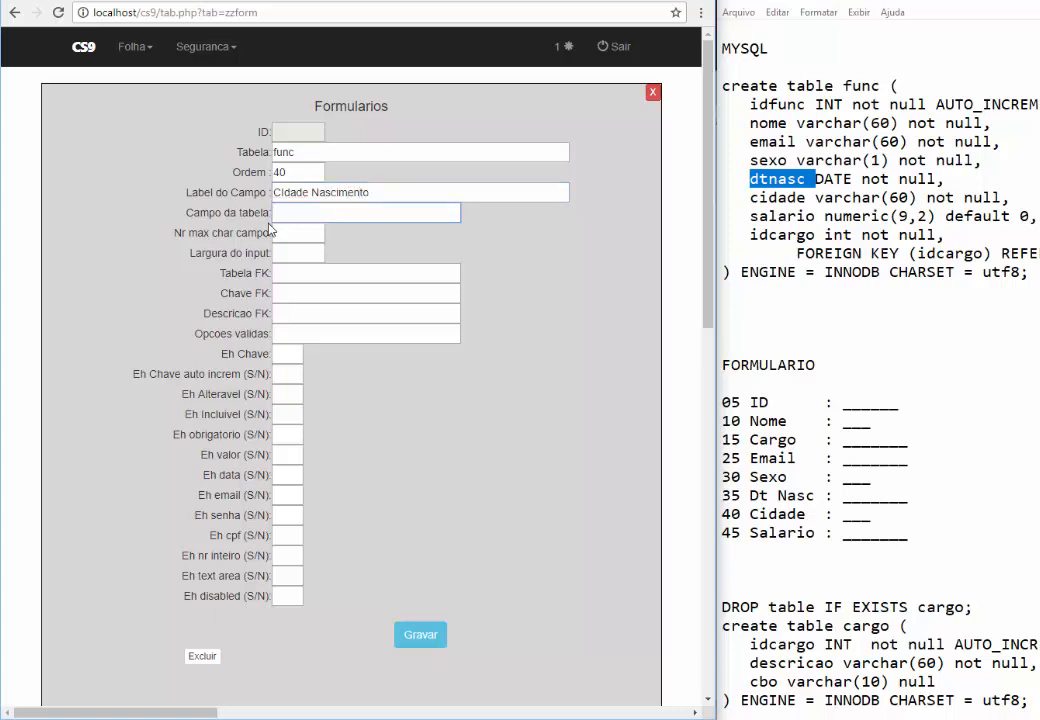
type("cidade")
left_click(310, 240)
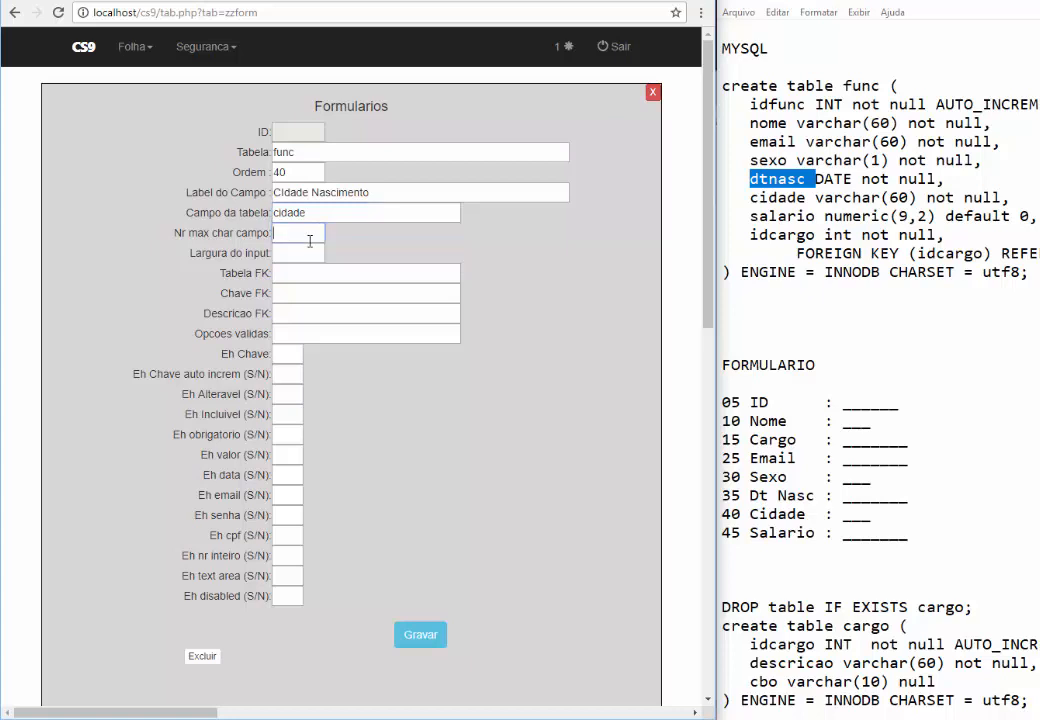
type("60")
key("Tab")
type("60")
Set the flags to N, S, S, then N for the remaining boxes
key("Tab")
key("Tab")
key("Tab")
key("Tab")
key("Tab")
type("N")
key("Tab")
type("N")
key("Tab")
type("S")
key("Tab")
type("S")
key("Tab")
type("N\tN\tN\tN\tN\tN\tN\tN")
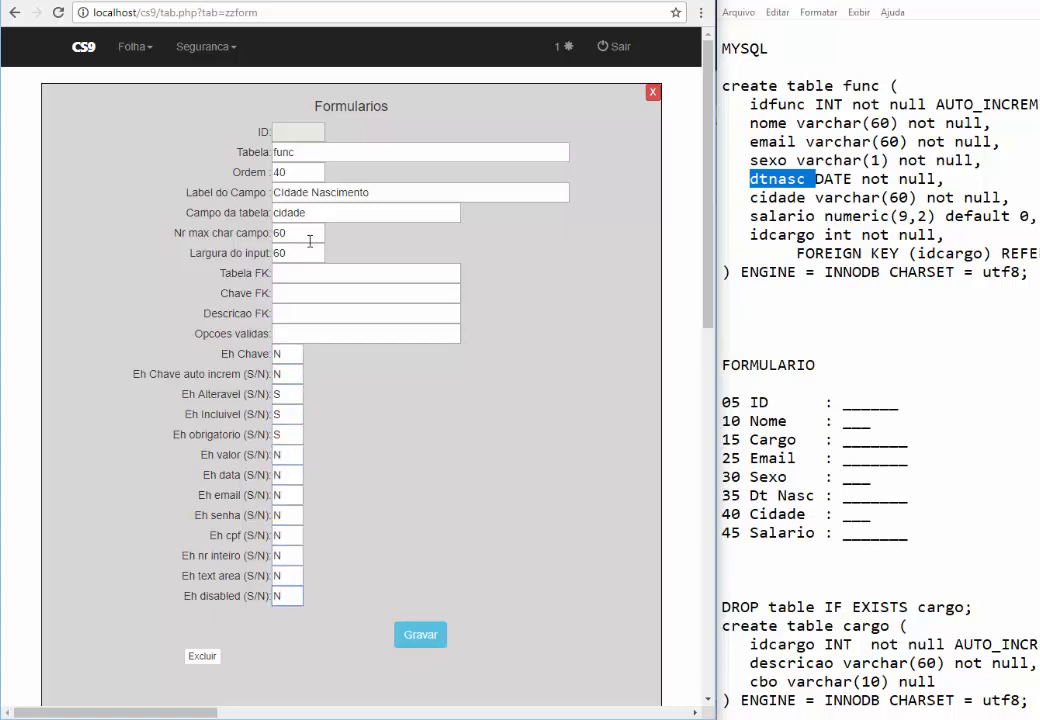
Put N in the empty Eh nr inteiro flag and save the record
left_click(294, 552)
key("BackSpace")
left_click(405, 634)
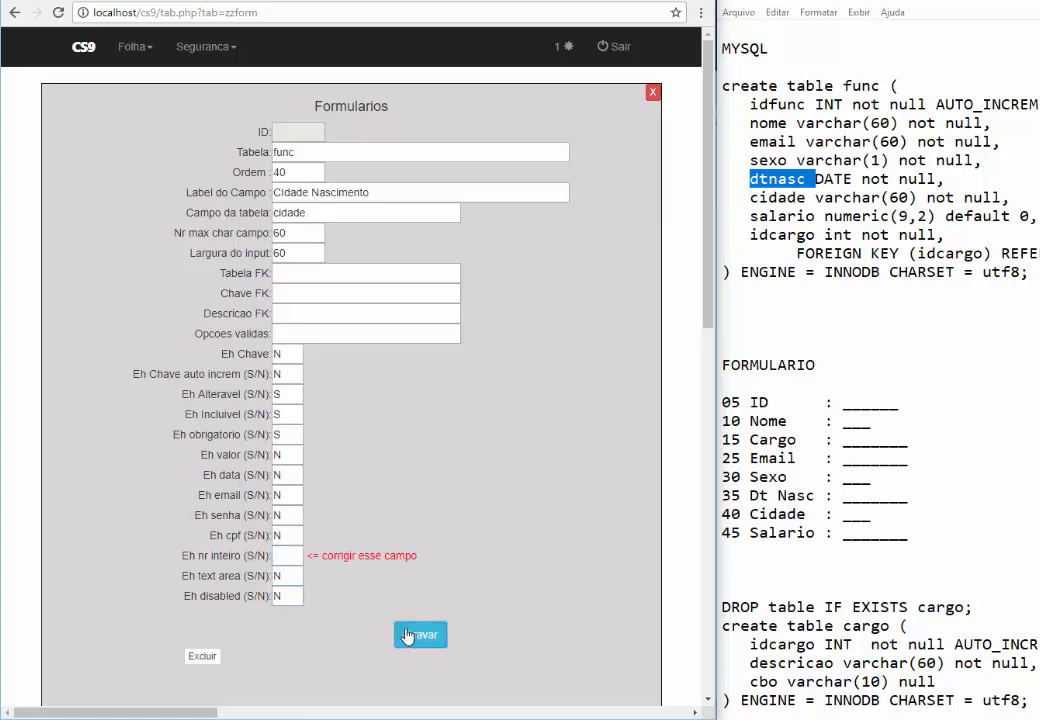
left_click(289, 554)
type("N")
left_click(418, 634)
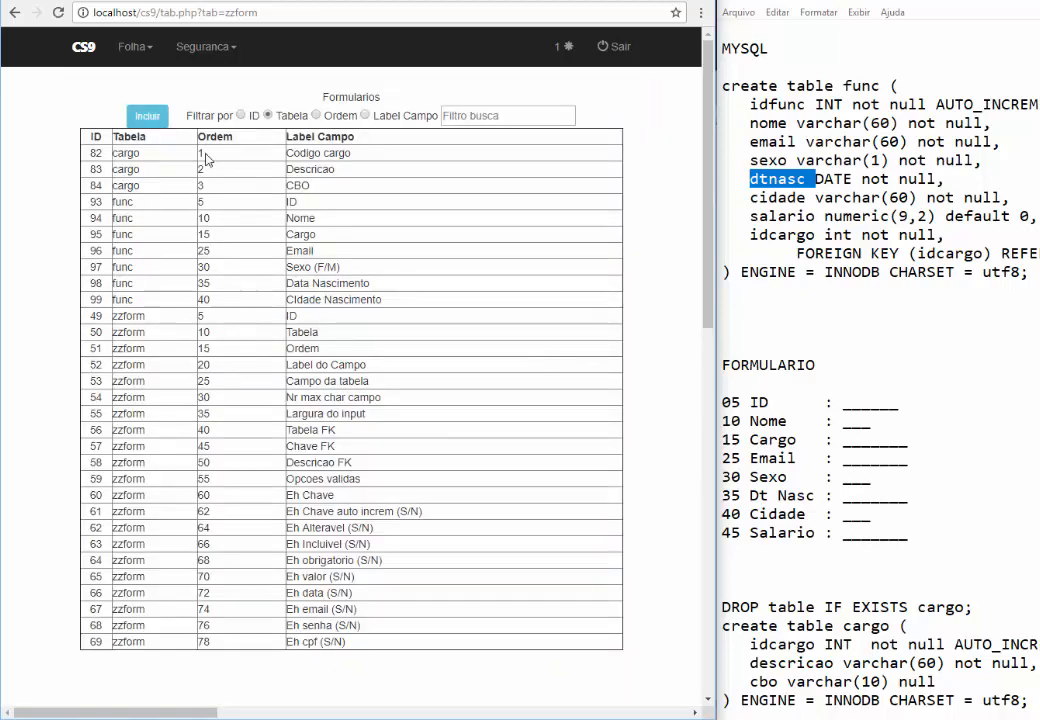
Start a new field record for table func at order 45
left_click(145, 113)
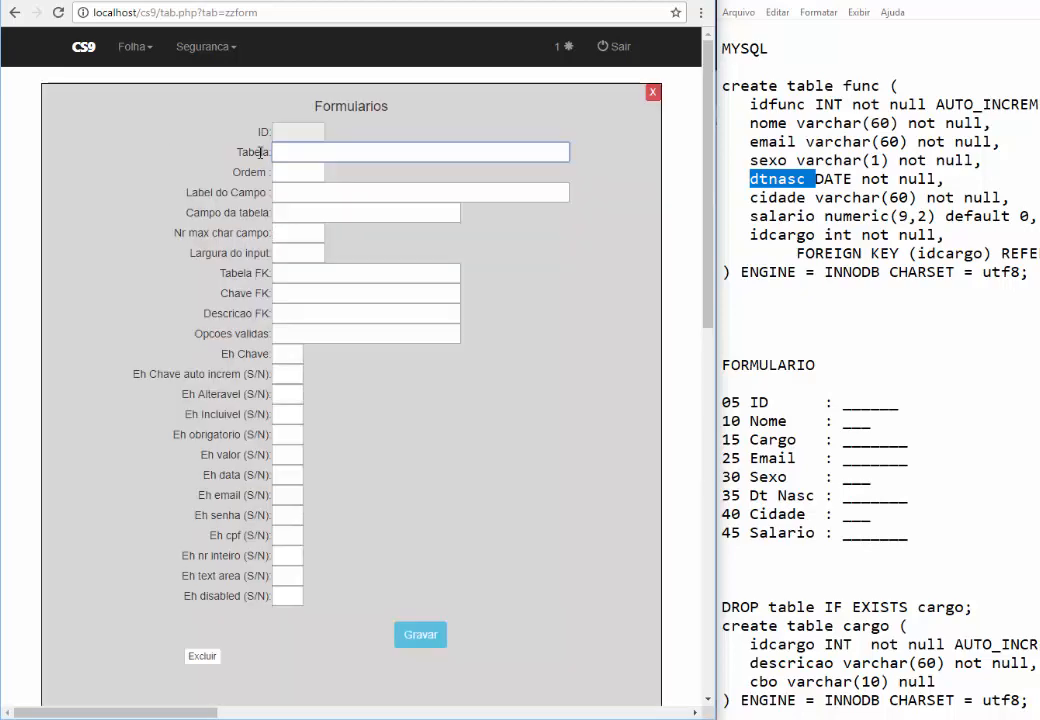
type("func")
key("Tab")
type("45")
key("Tab")
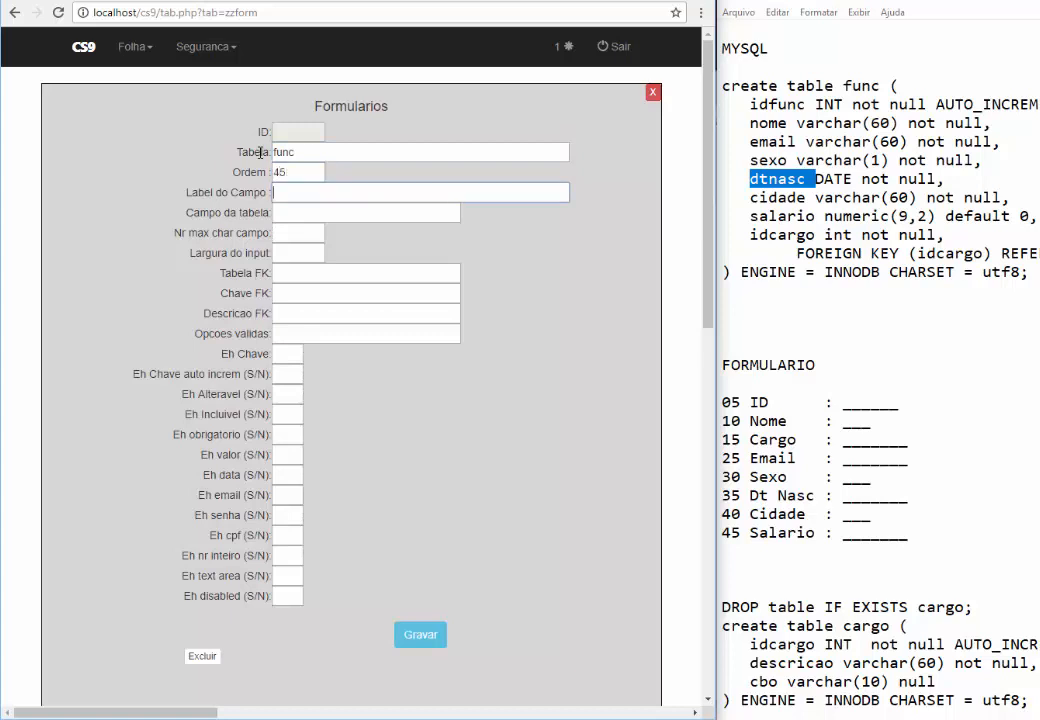
Label it 'Salario', mapped to column salario with size 10 and width 10
type("Salario")
key("Tab")
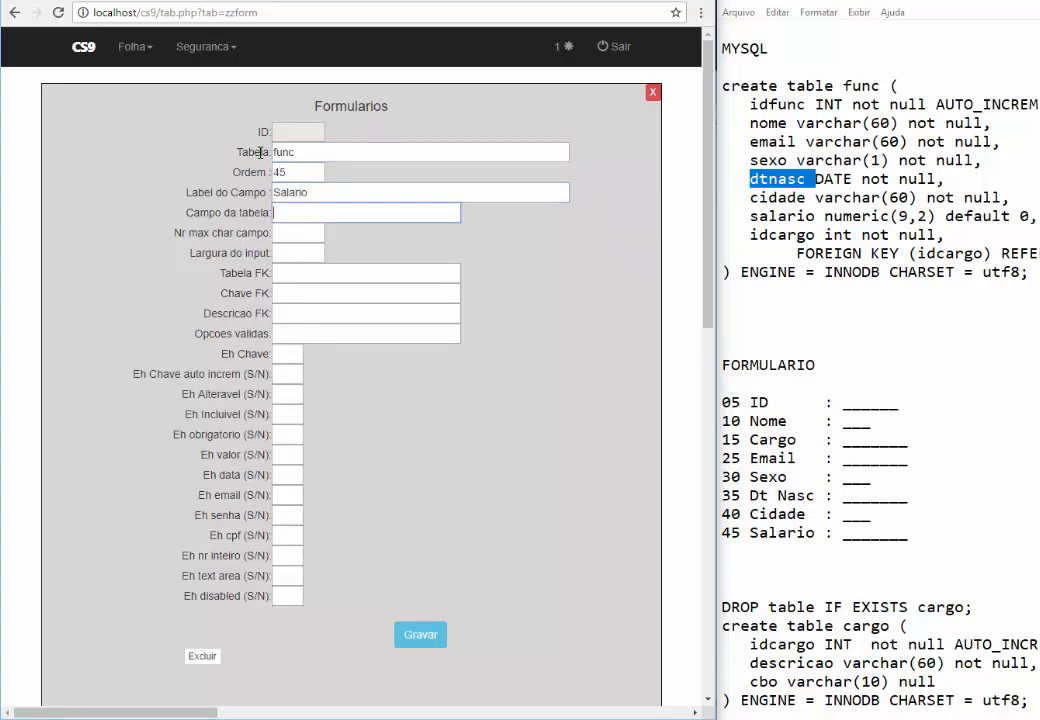
type("salario")
key("Tab")
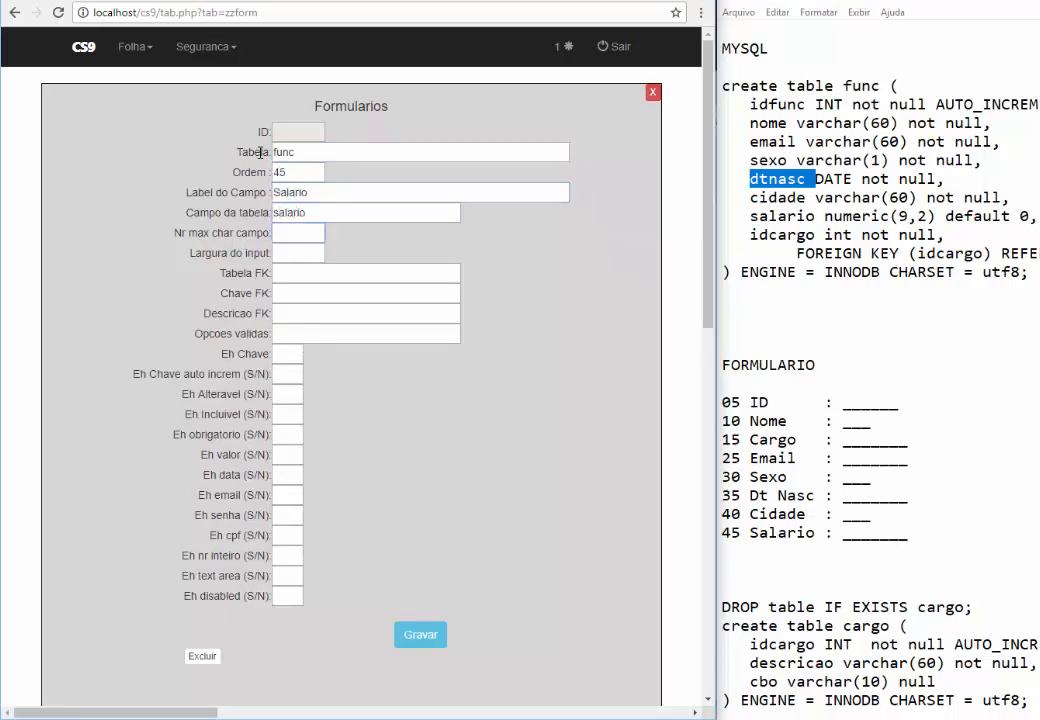
type("10")
key("Tab")
type("10")
Fill in the S/N flags, setting Eh valor to S
key("Tab")
key("Tab")
key("Tab")
key("Tab")
key("Tab")
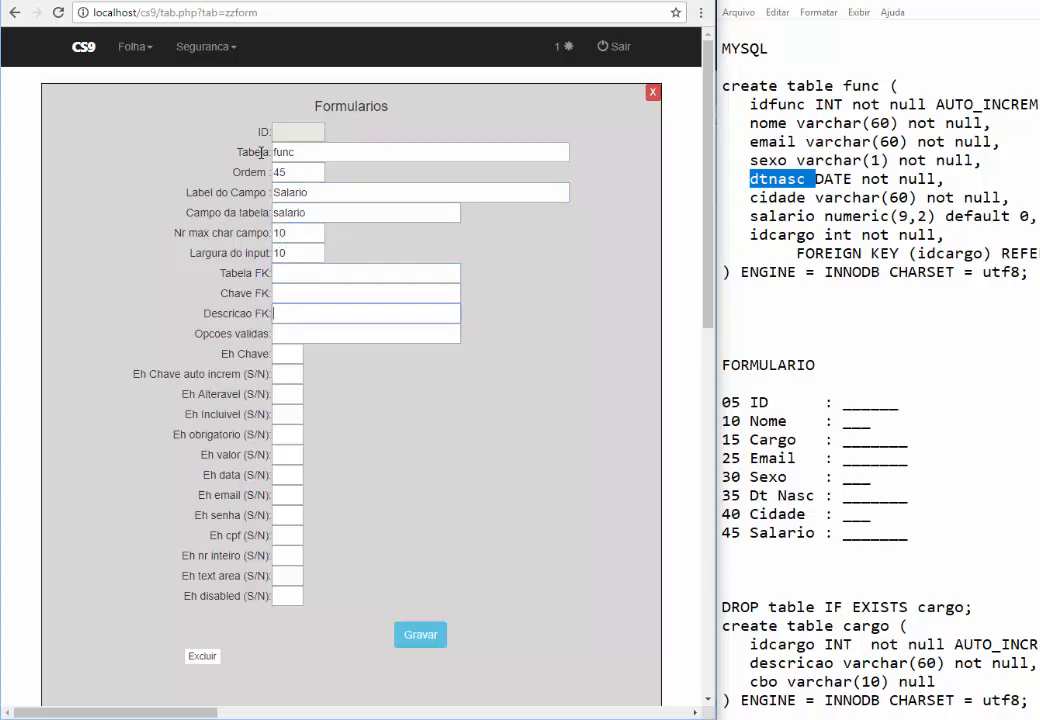
type("N\tN\tS")
key("Tab")
type("S\tS\tN\tN\tN\tN")
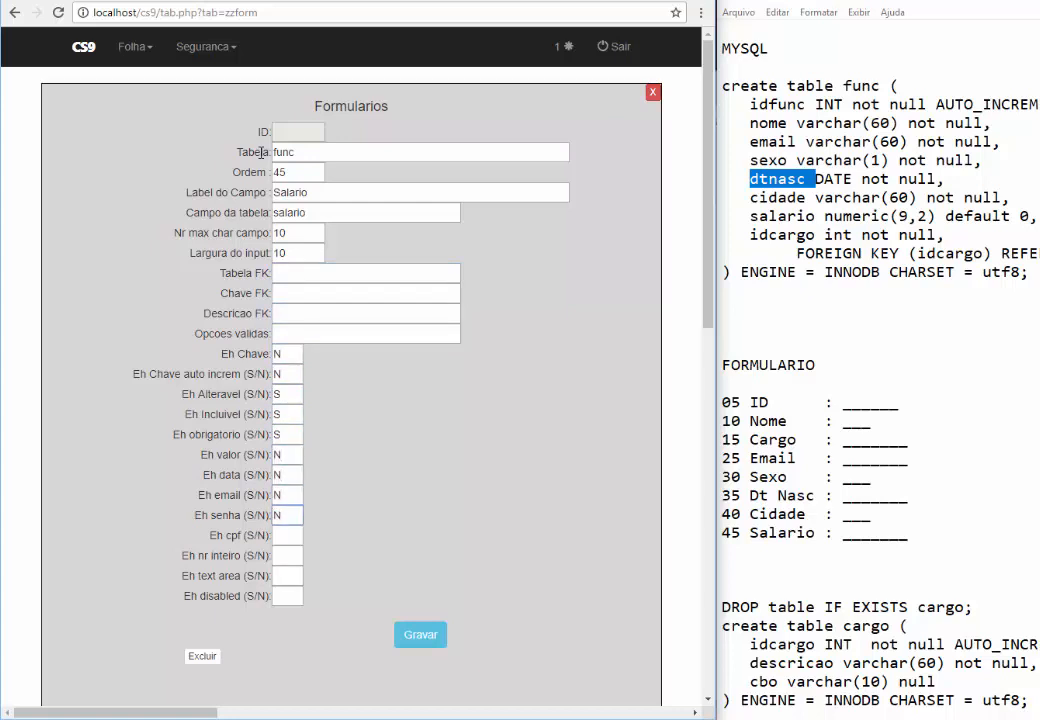
double_click(281, 455)
type("S")
left_click(292, 535)
type("N\tN\tN\tN")
Review the entered flags and check the Eh data flag value
left_click_drag(158, 372, 288, 591)
left_click(362, 578)
left_click(288, 477)
double_click(288, 477)
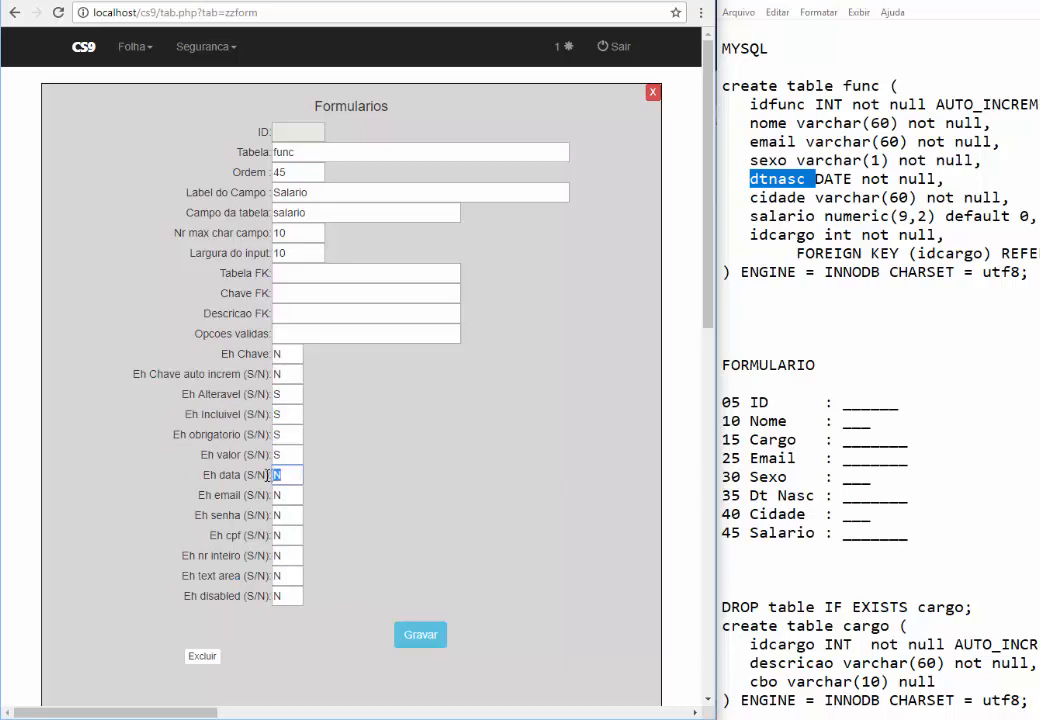
double_click(229, 480)
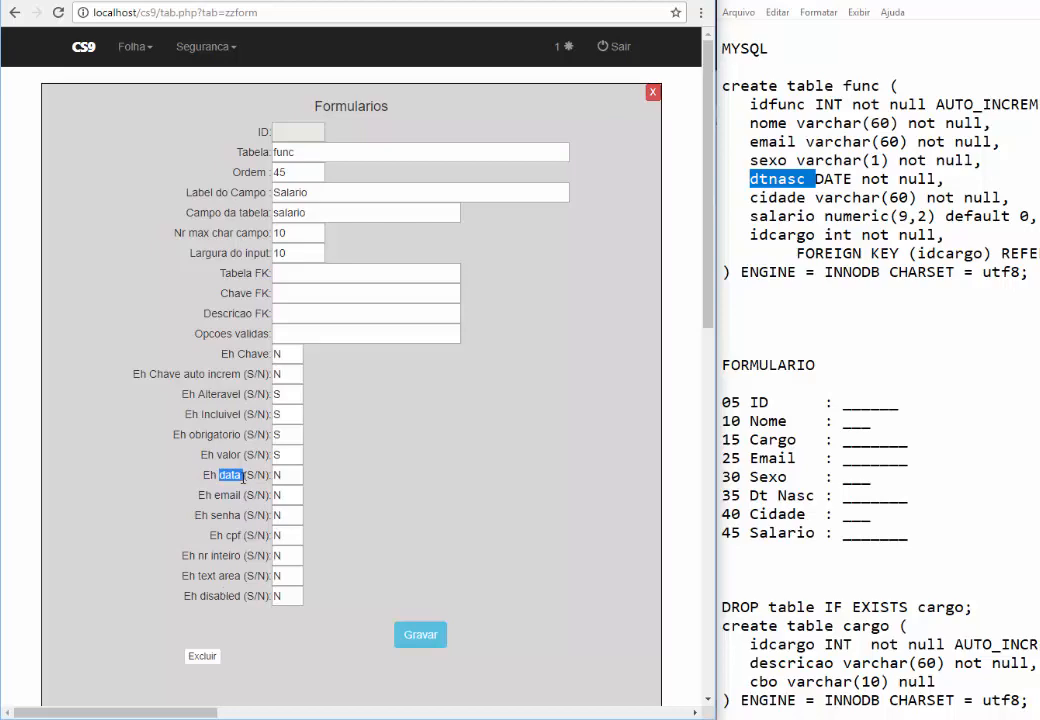
Save the Salario field entry and return to the Formularios field list
left_click(414, 635)
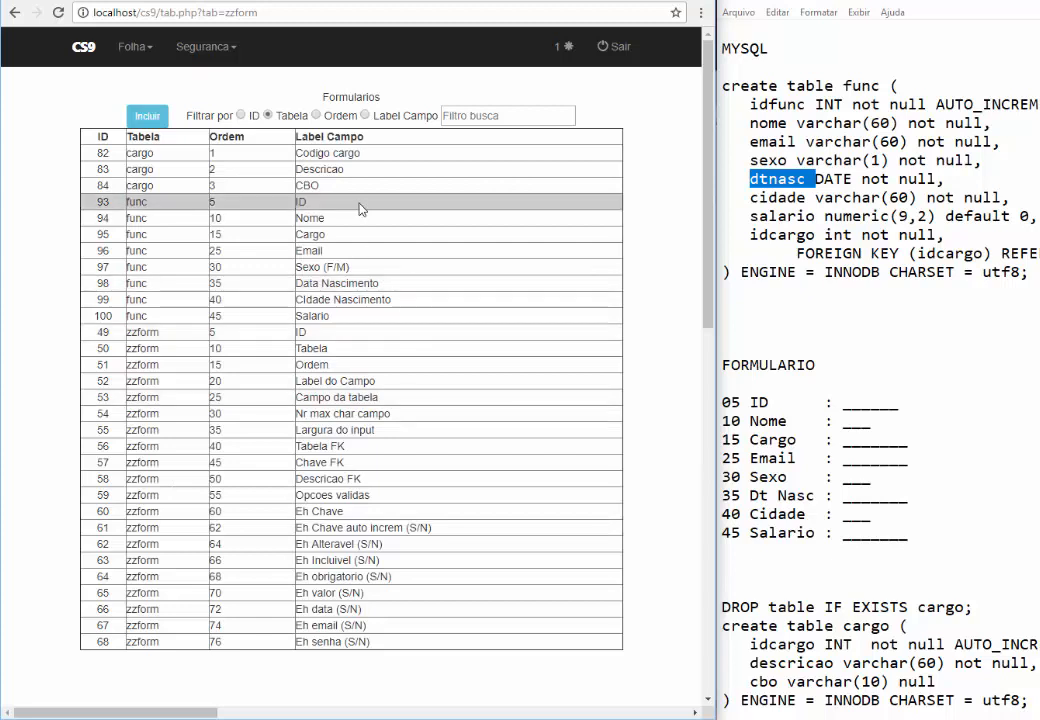
Start a new employee record with the employee's full name and position DIRETOR EXECUTIVO
left_click(135, 52)
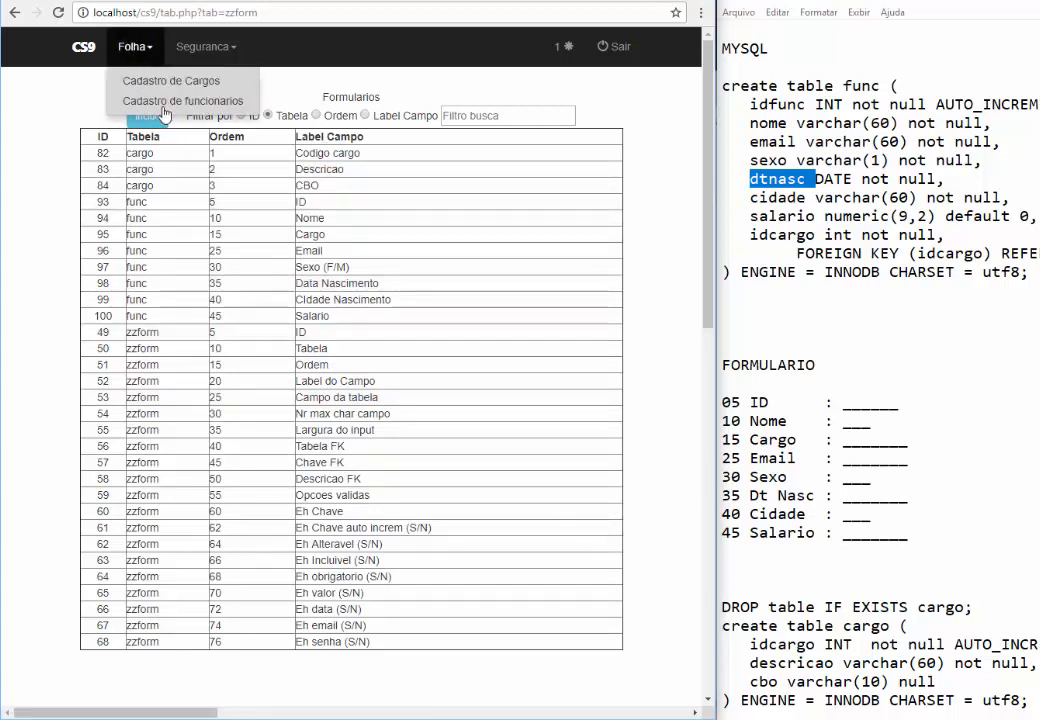
left_click(135, 100)
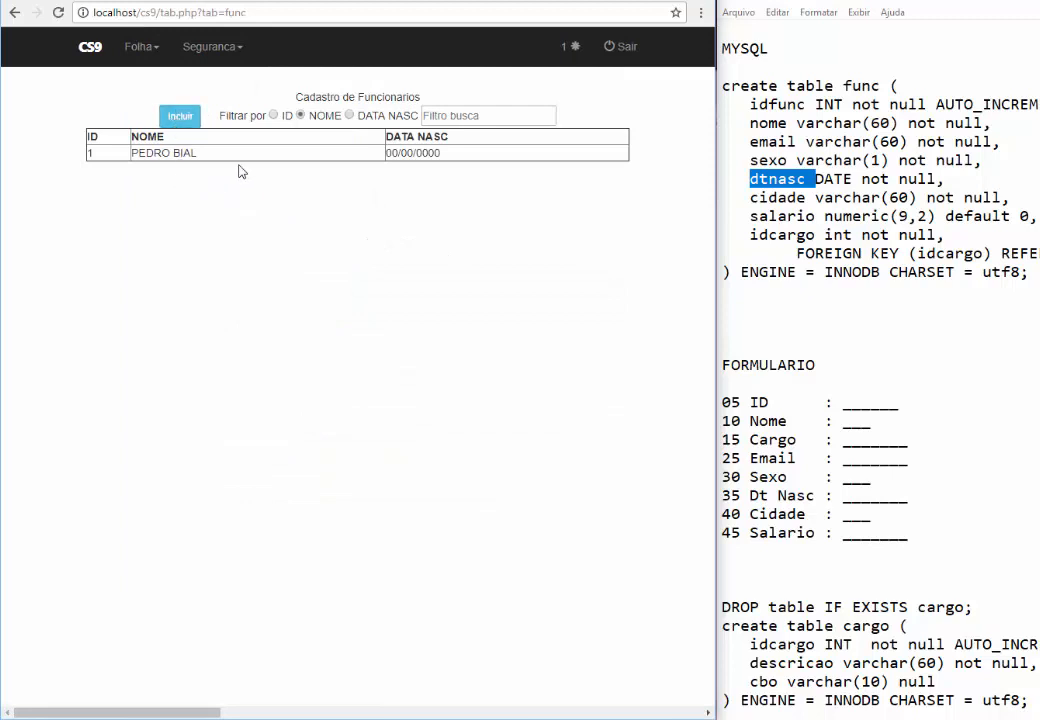
left_click(180, 115)
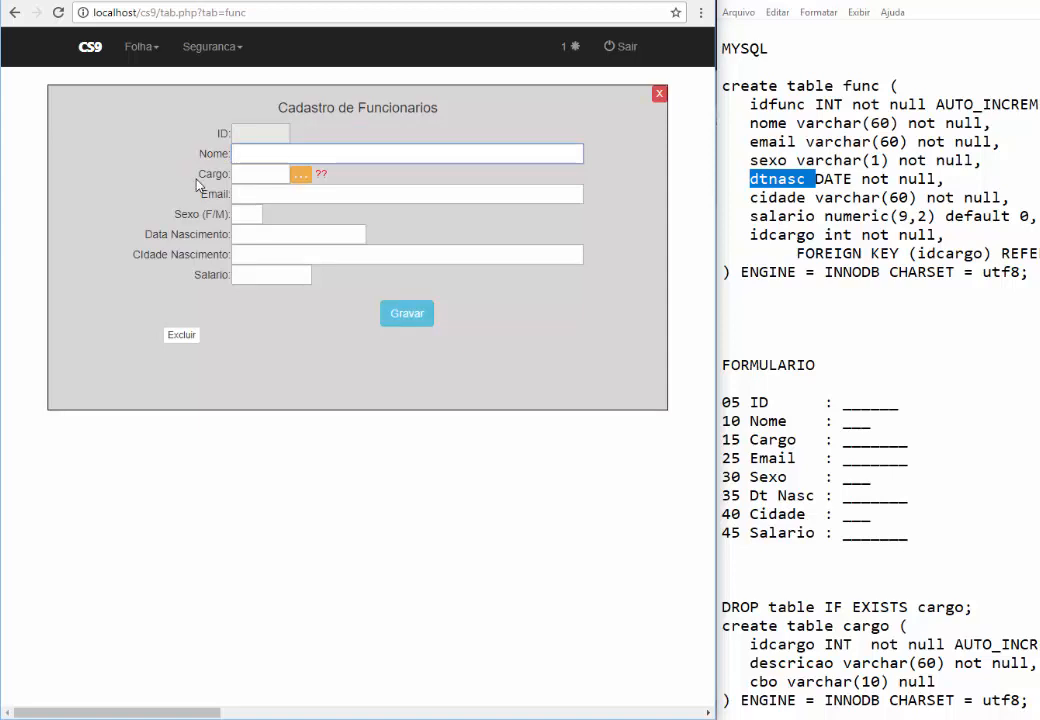
type("RUBENS BARRI")
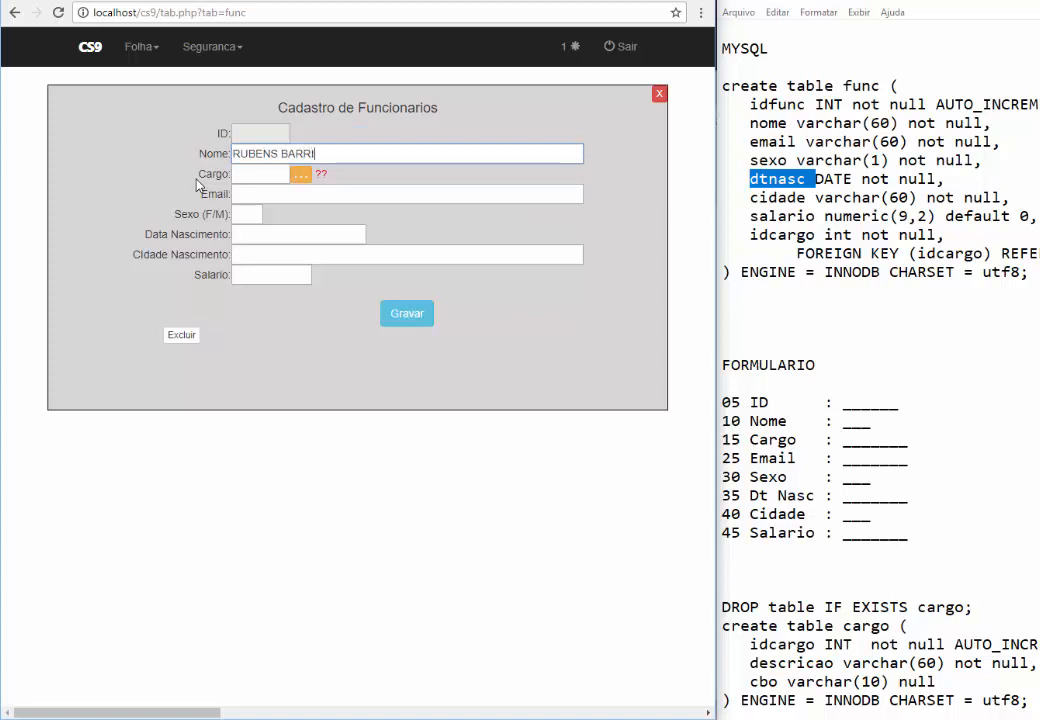
type("CHELO")
key("Tab")
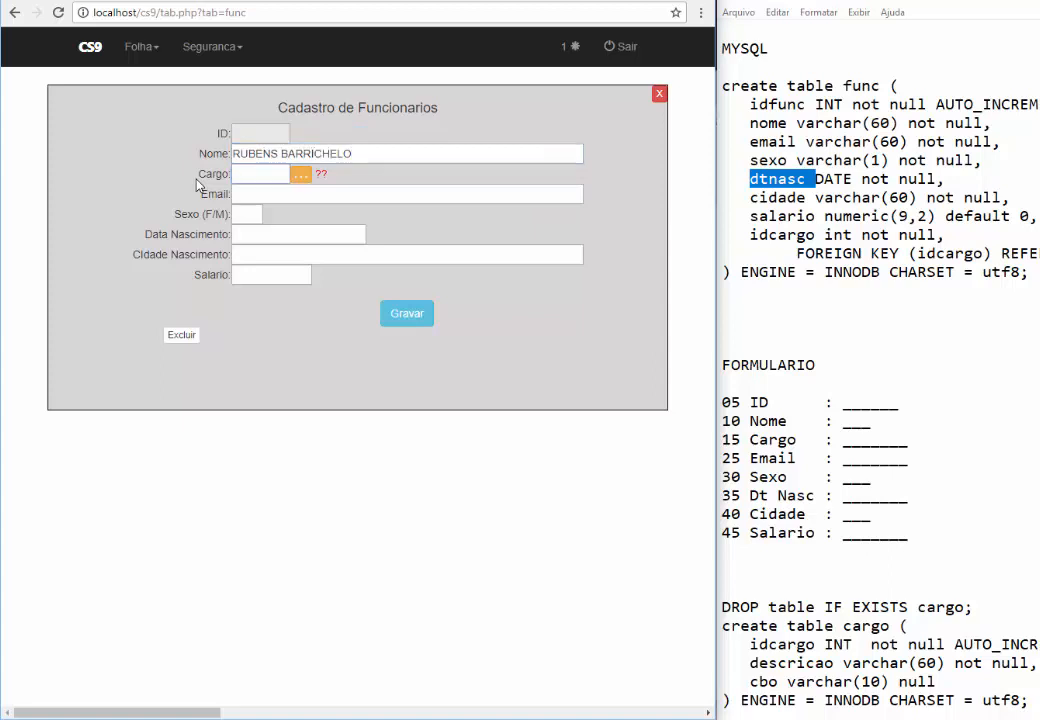
left_click(303, 178)
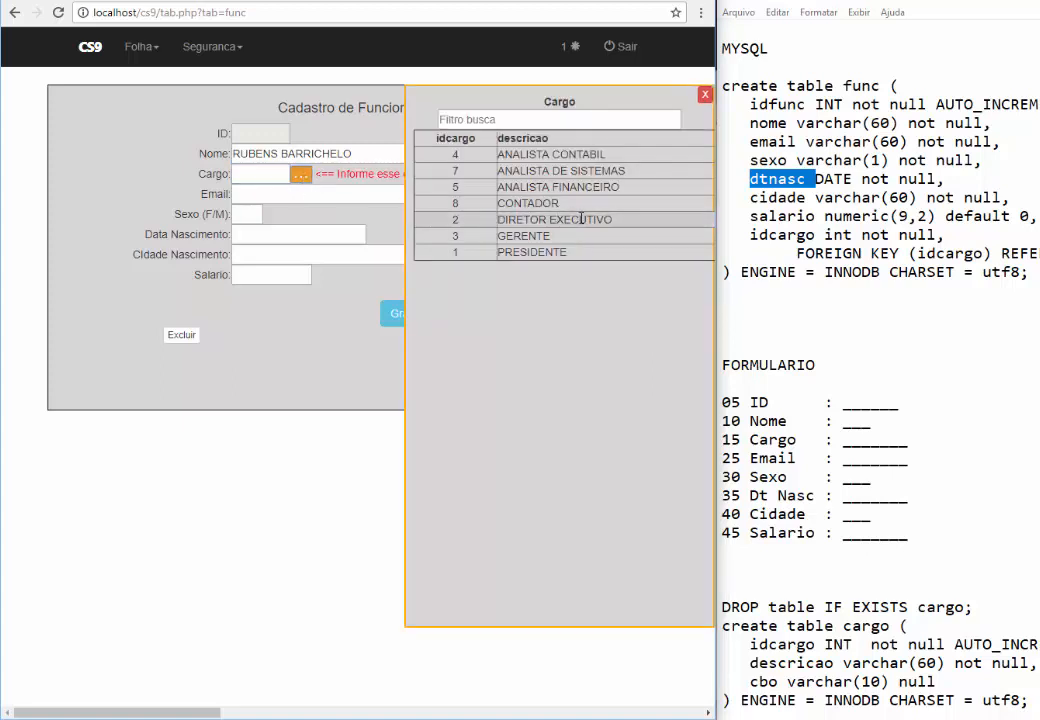
left_click(581, 219)
left_click(269, 195)
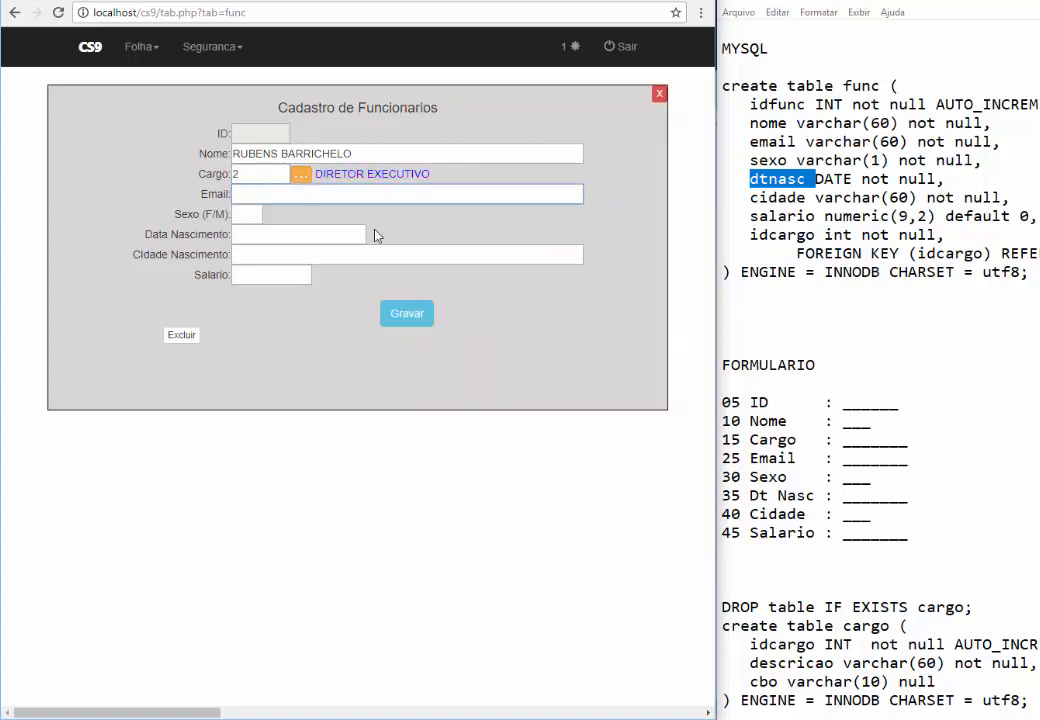
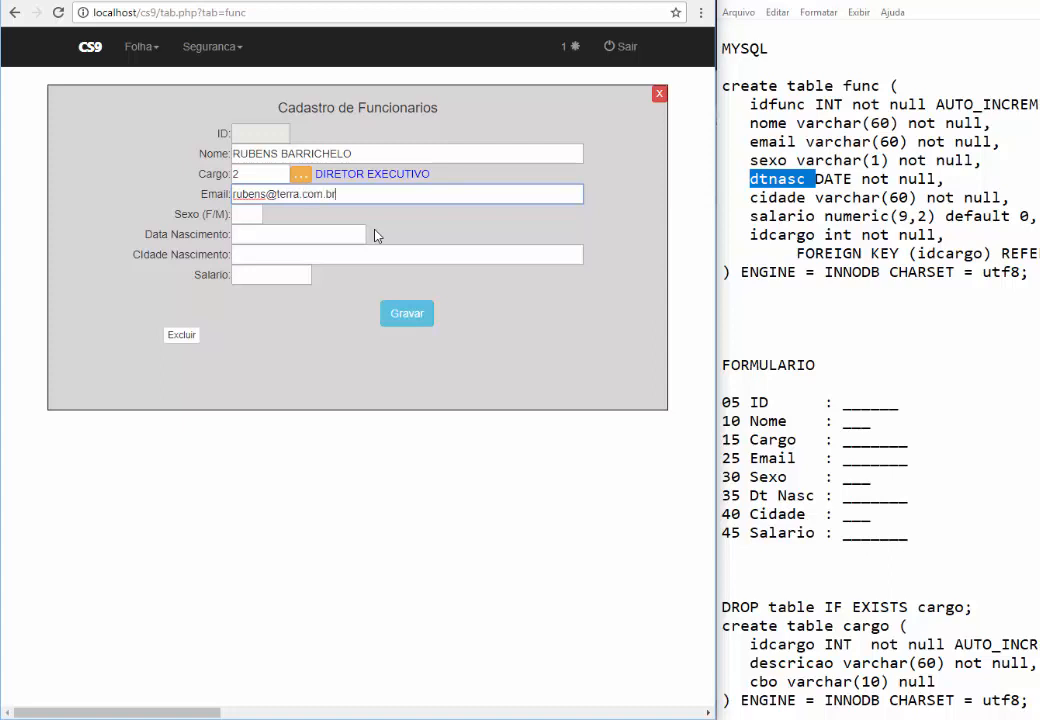
key("Tab")
type("M")
key("Tab")
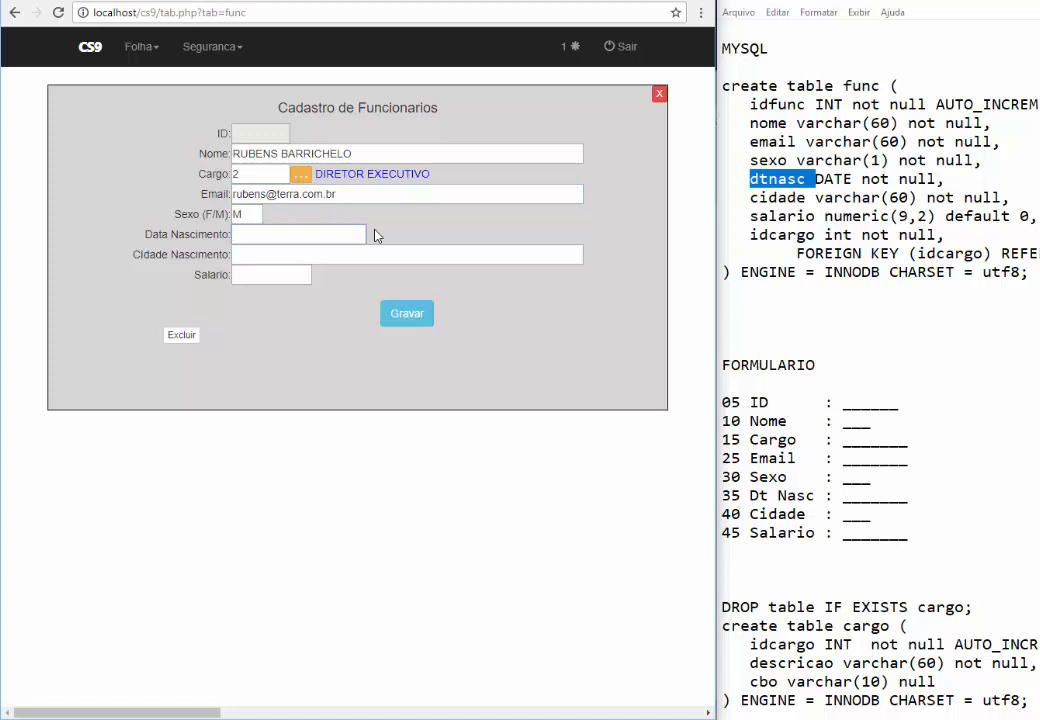
type("16/10/1980")
Enter birth city SAO PAULO and salary 65000, then save the employee
left_click(292, 253)
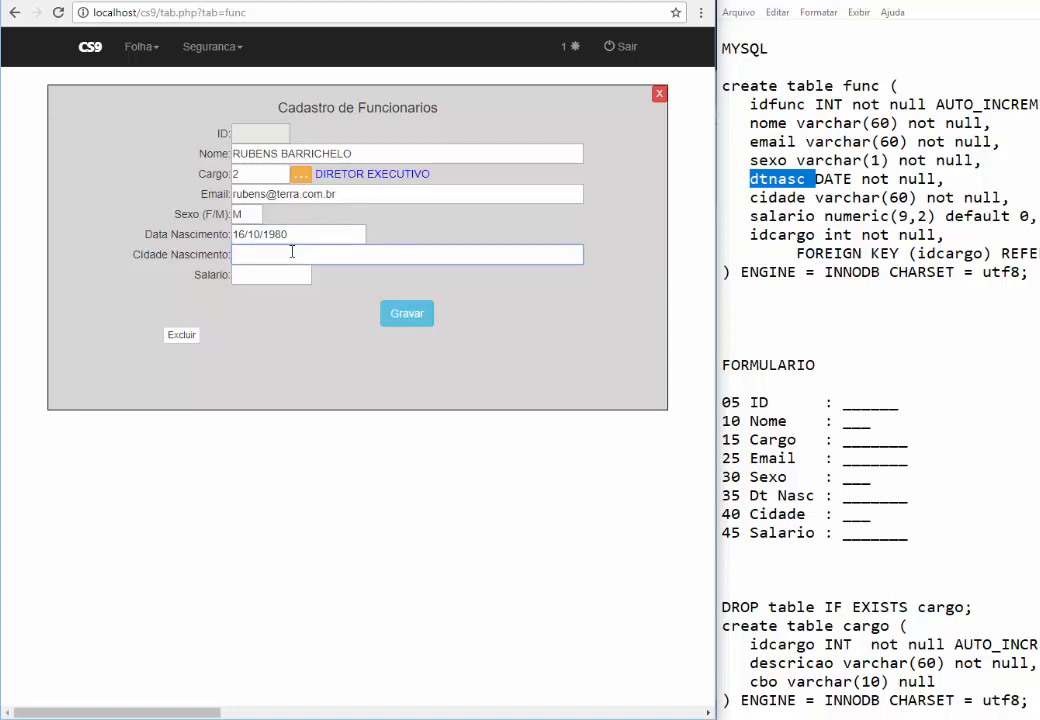
type("SAO PAULO")
key("Tab")
type("65000")
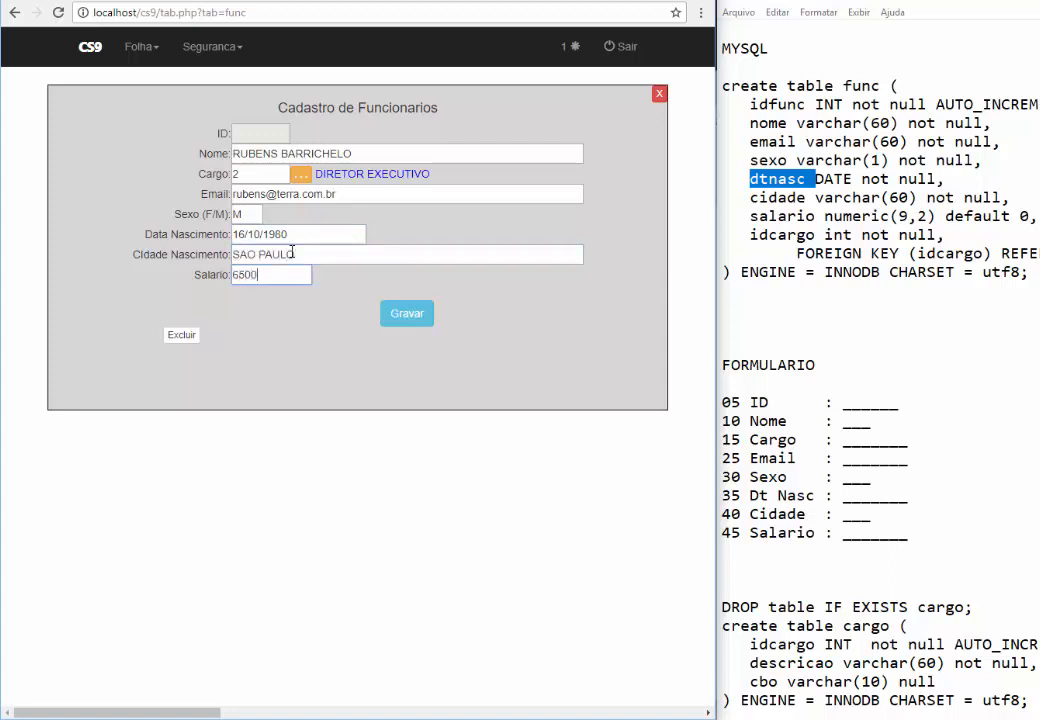
left_click(407, 315)
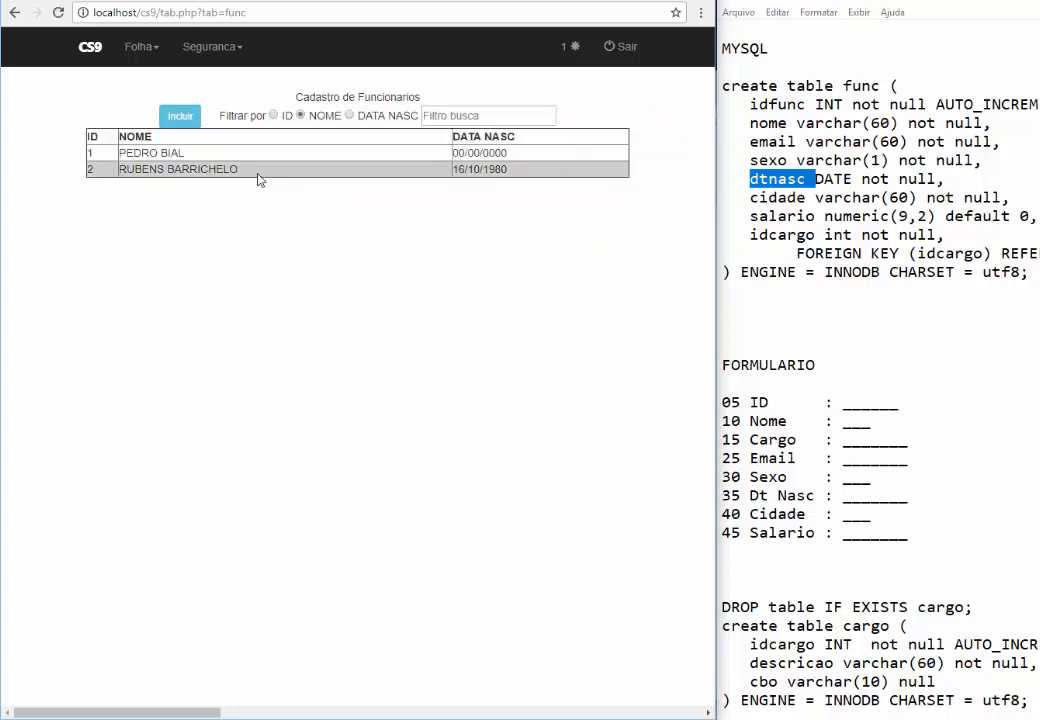
Change employee 2's salary to ABC and try saving, which is rejected as invalid
left_click(185, 152)
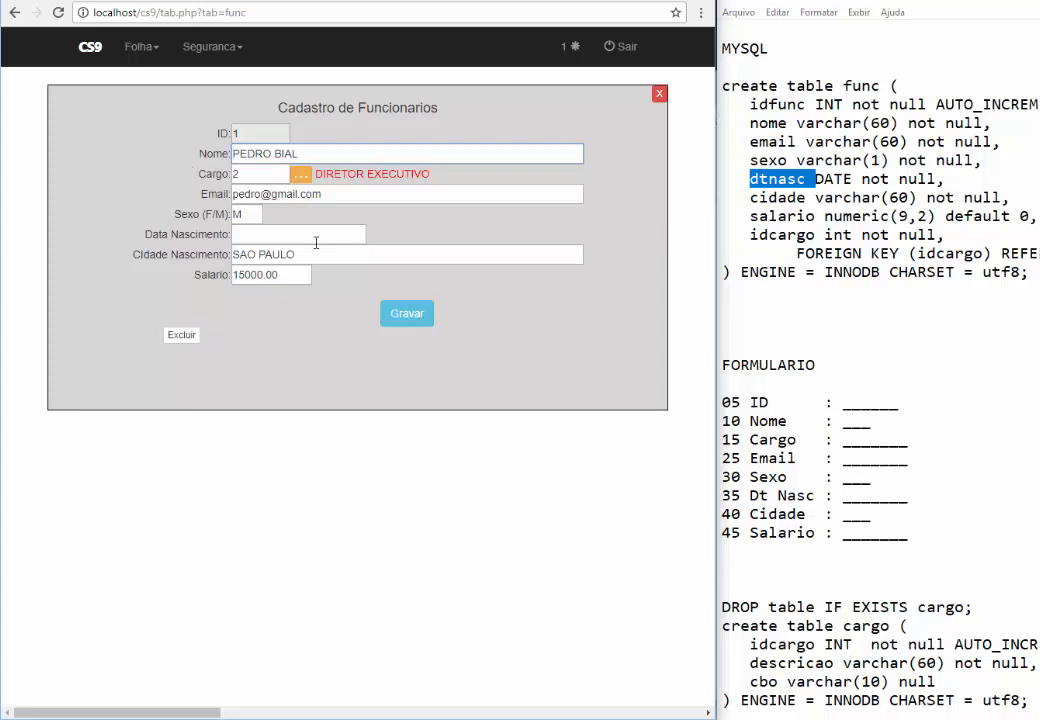
left_click(659, 93)
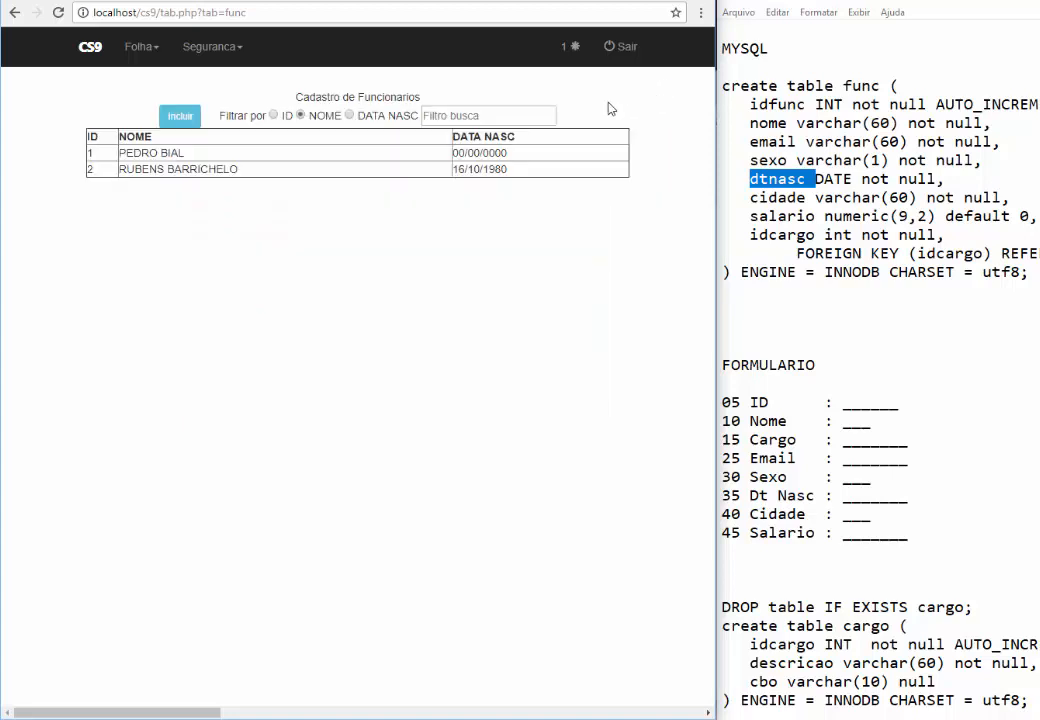
left_click(349, 170)
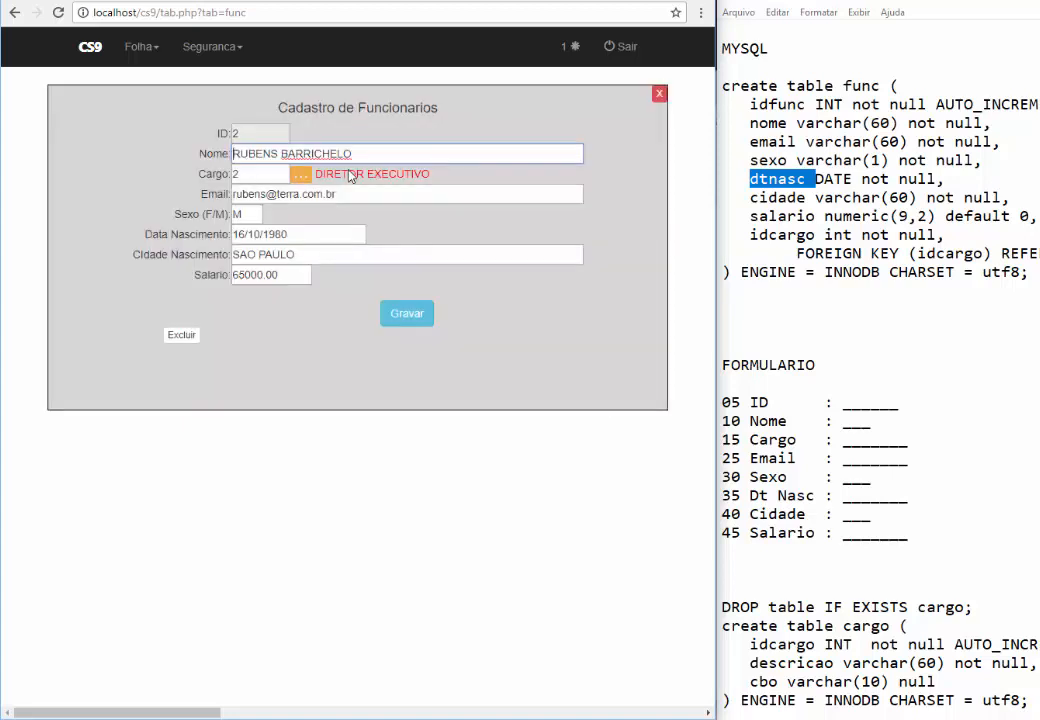
left_click_drag(302, 276, 216, 273)
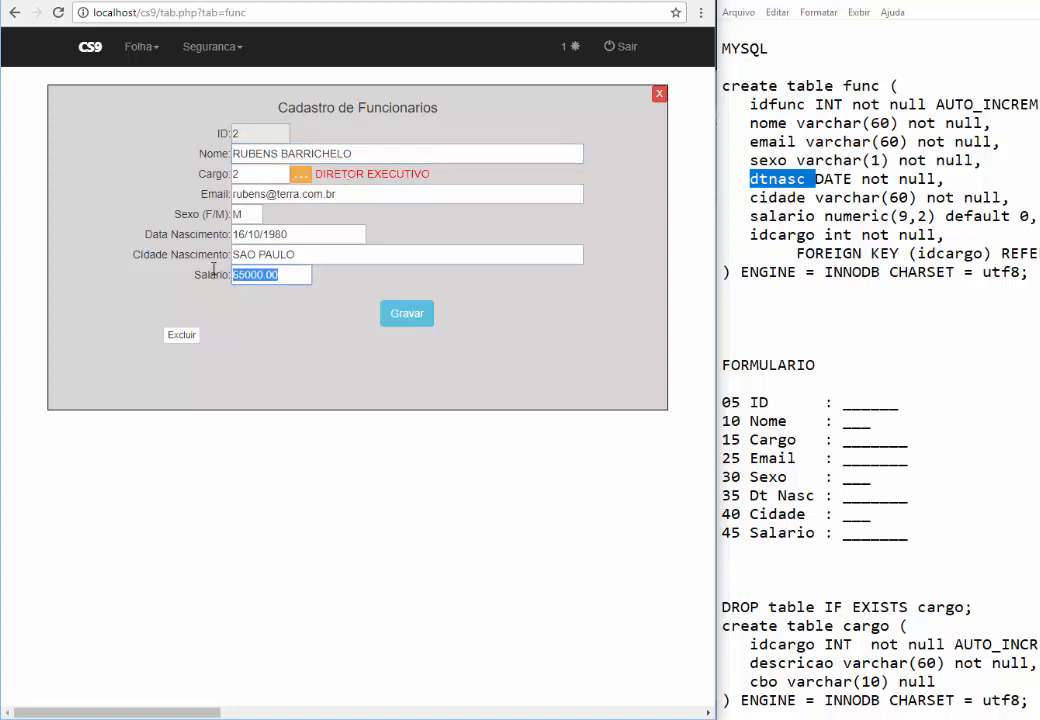
key("BackSpace")
type("ABC")
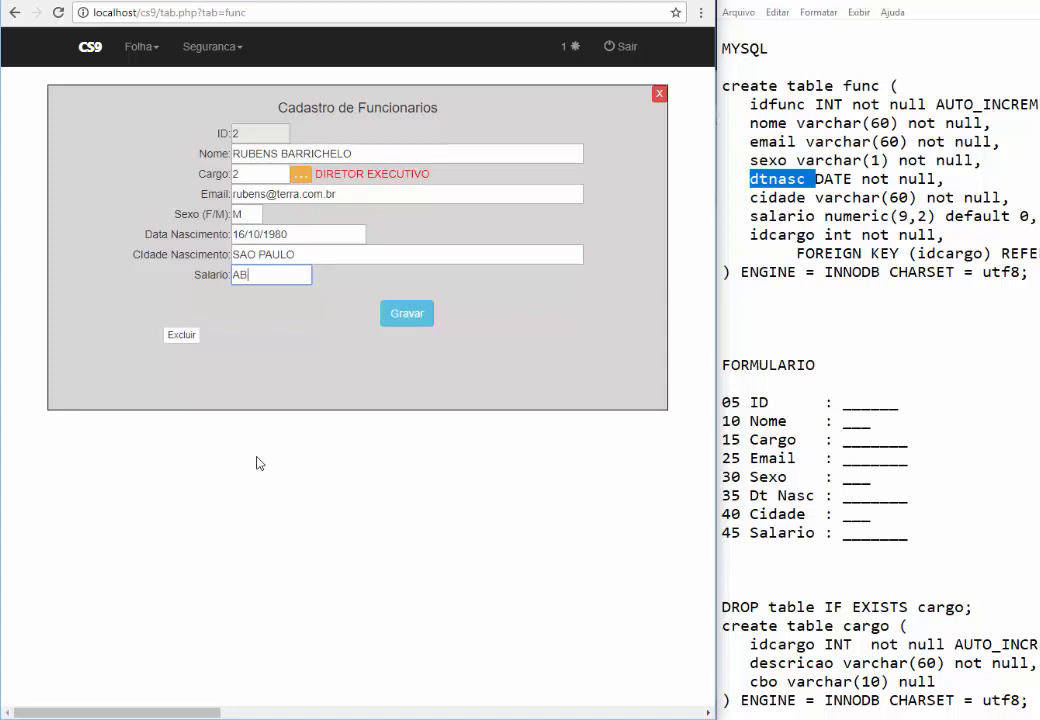
left_click(418, 330)
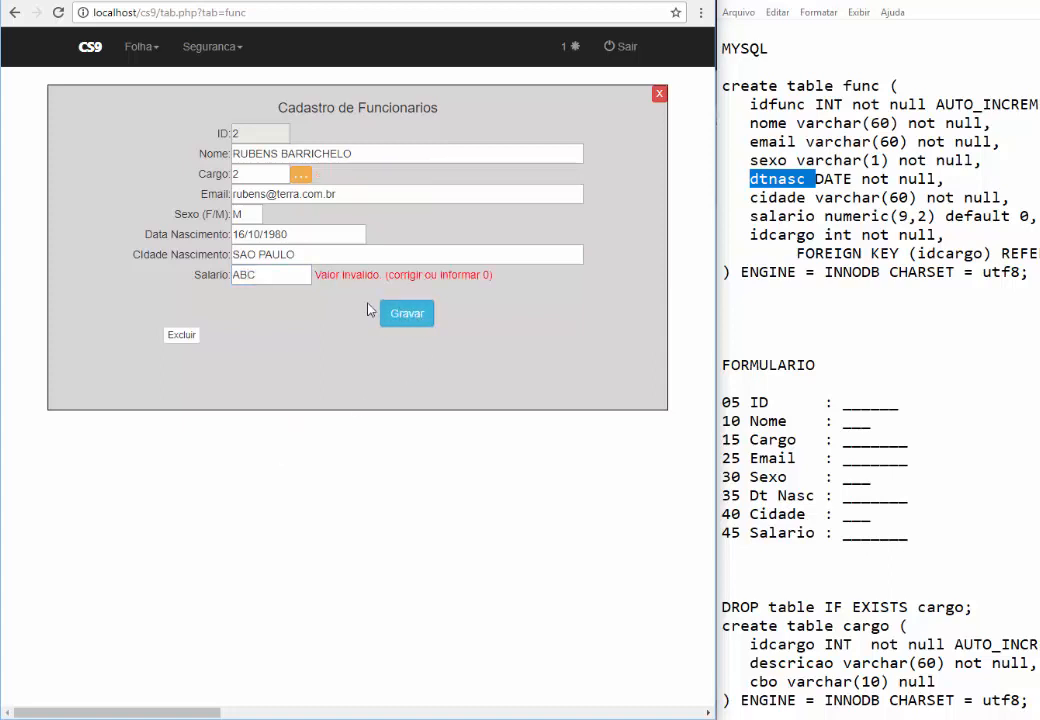
left_click_drag(342, 275, 443, 275)
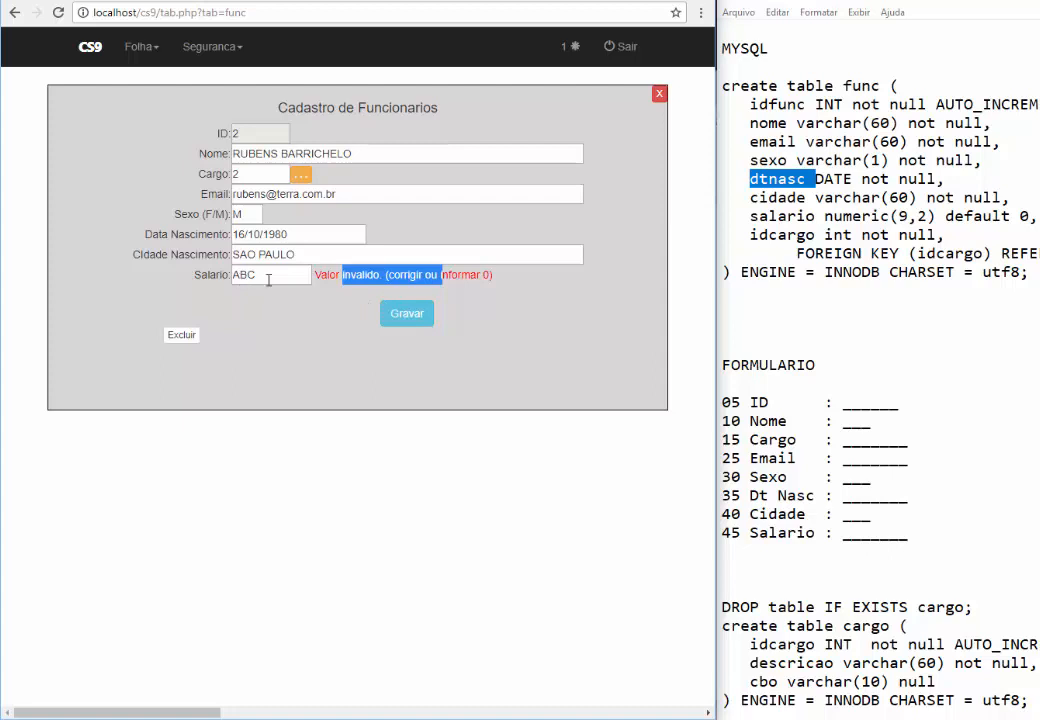
Restore the salary to 65000 and save the record
left_click_drag(268, 278, 196, 260)
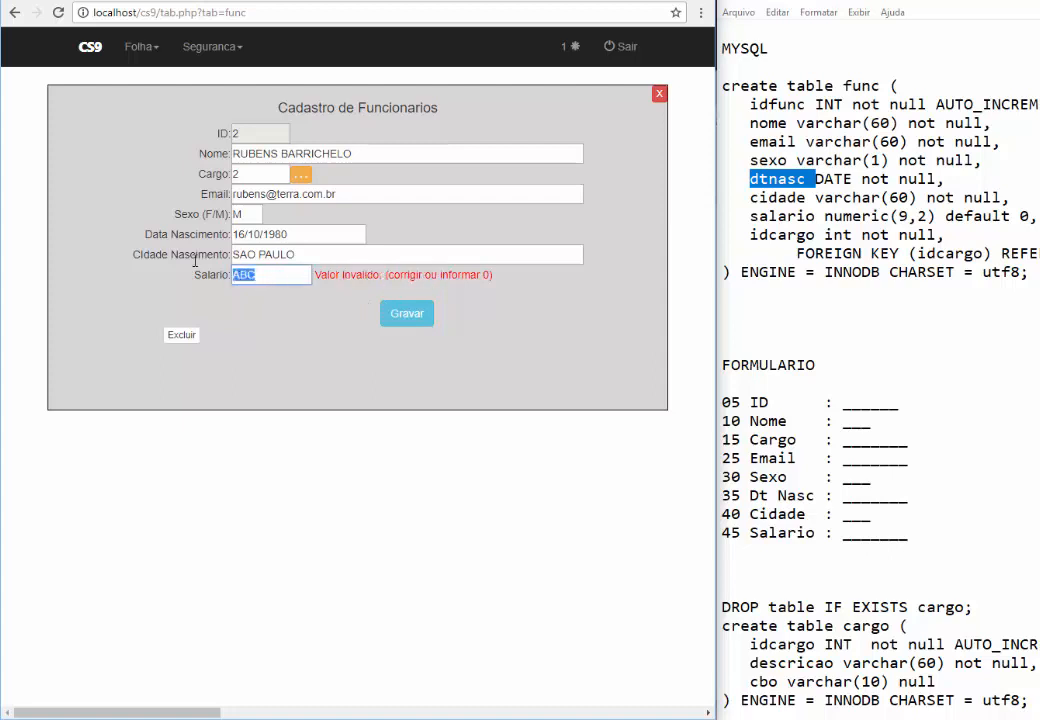
type("65000")
key("BackSpace")
key("BackSpace")
key("BackSpace")
key("BackSpace")
type("0.00")
key("BackSpace")
key("BackSpace")
key("BackSpace")
left_click(395, 316)
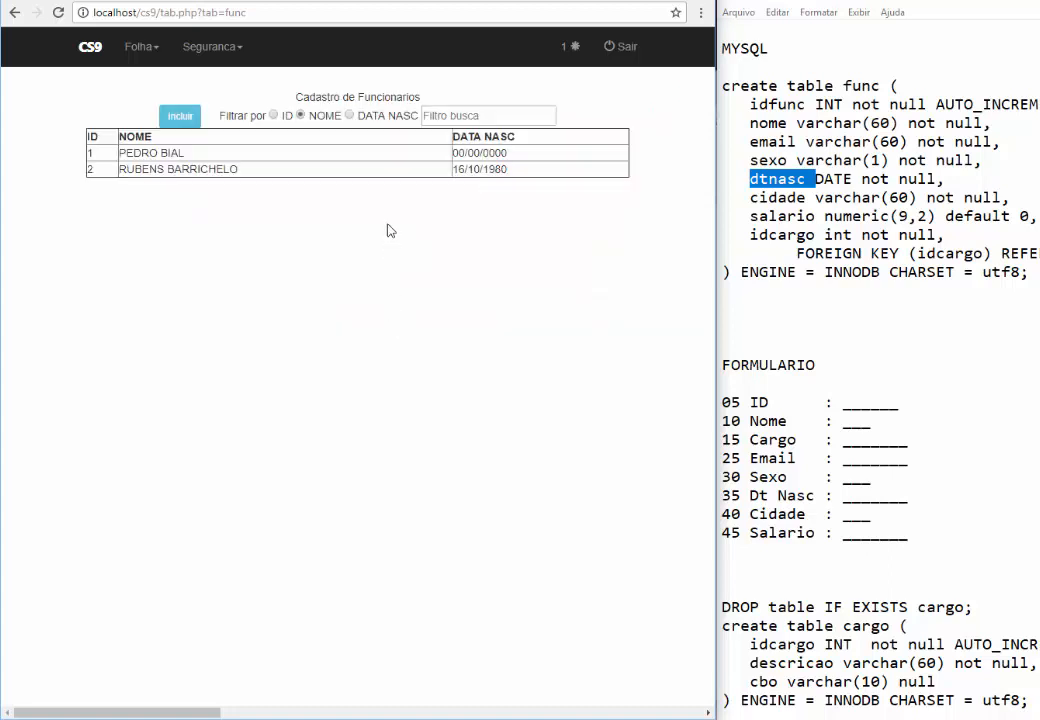
Give employee 1 the birth date 33/03/1990 and try saving, which is rejected
left_click(308, 147)
left_click(298, 234)
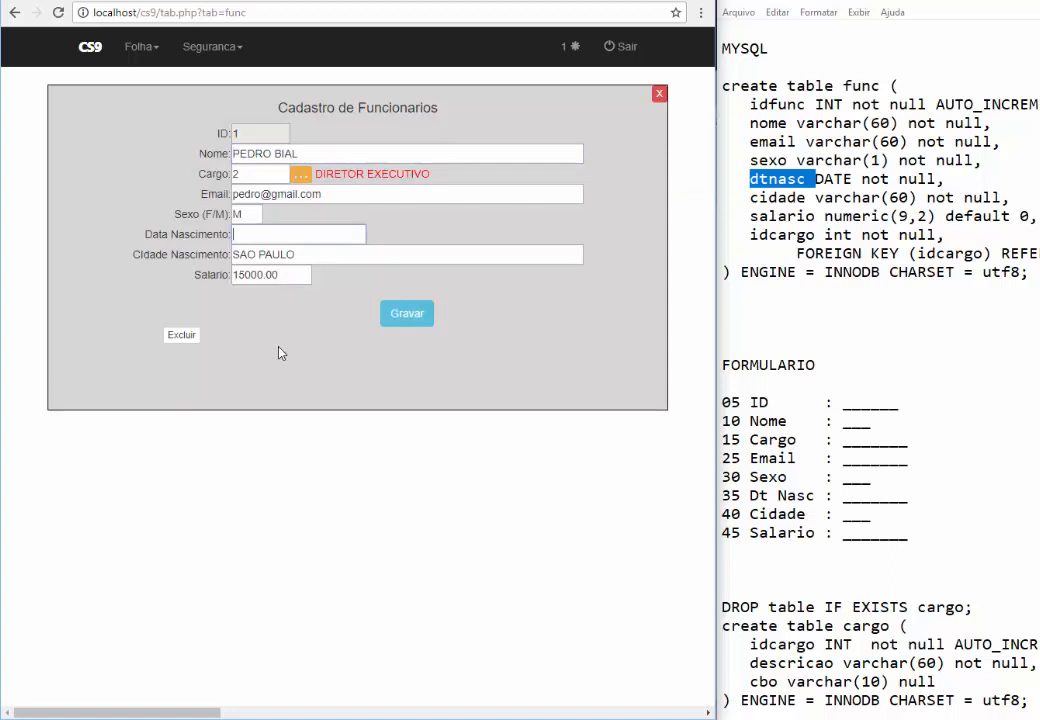
type("33/03/1990")
left_click(407, 315)
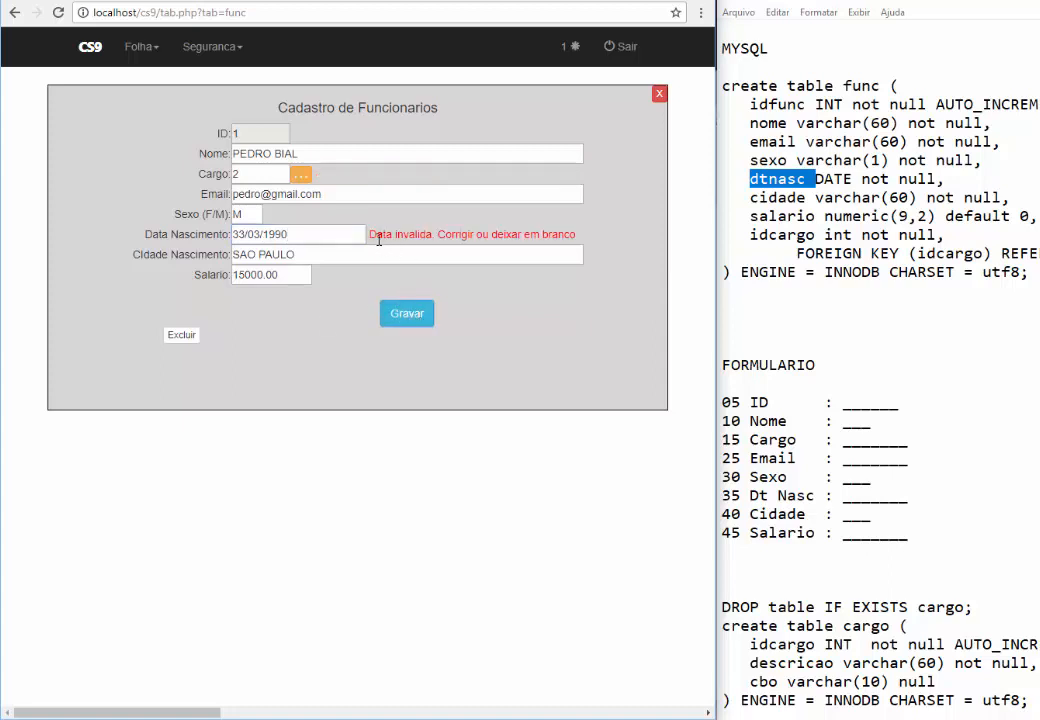
left_click_drag(379, 240, 428, 236)
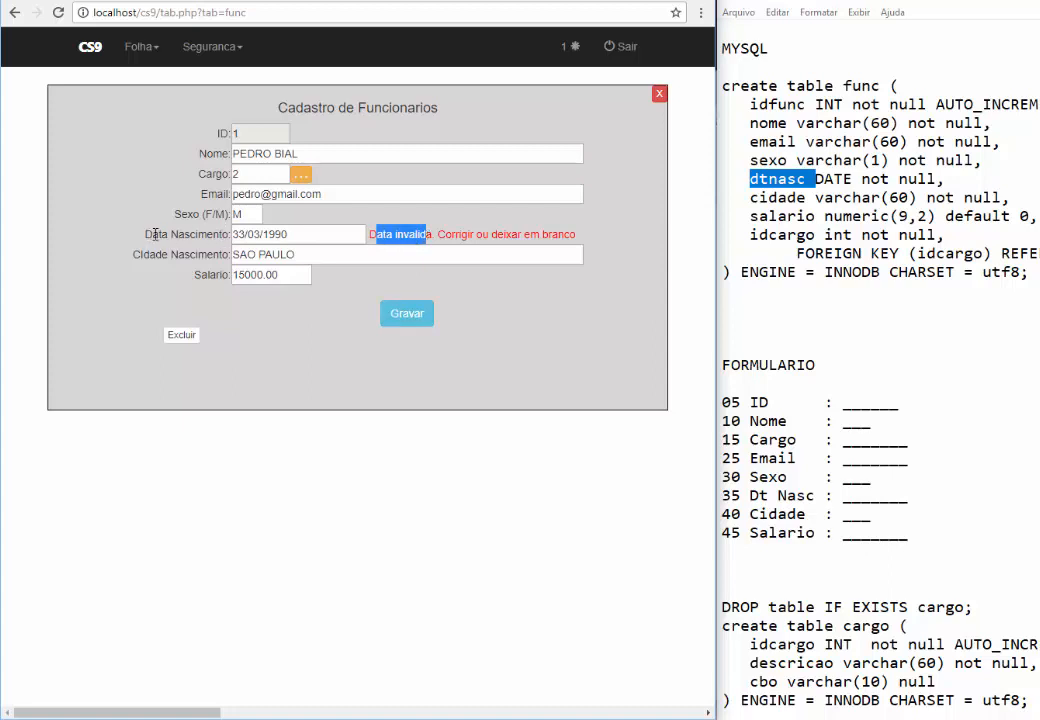
Replace the invalid date with 13/03/1980 and save the record
left_click(497, 236)
left_click(303, 235)
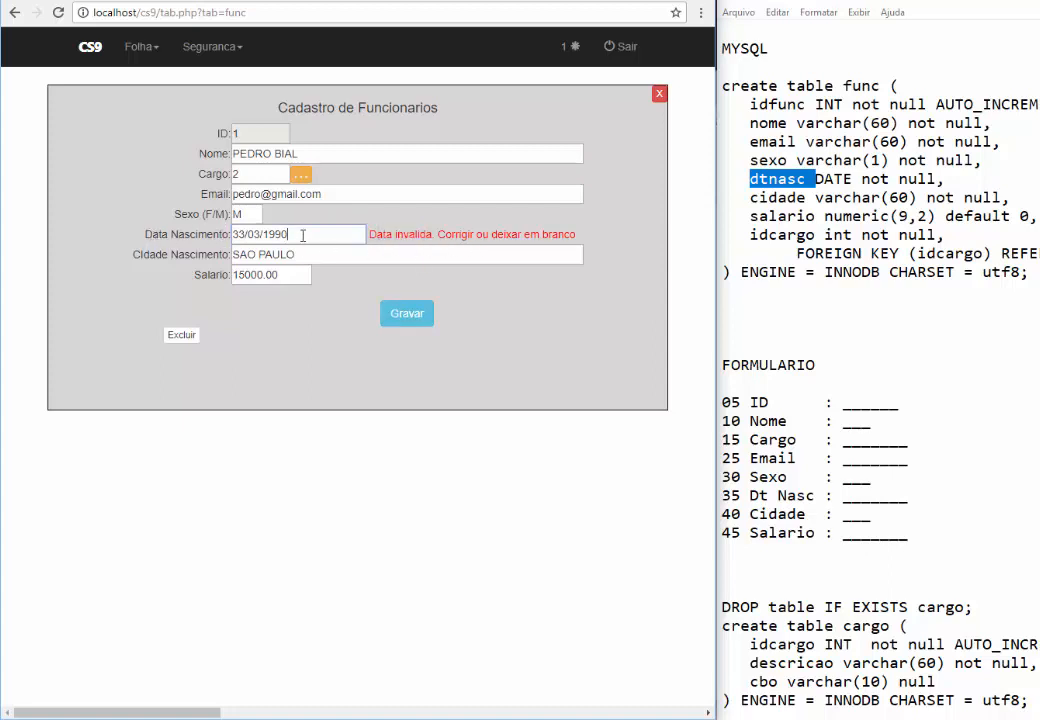
key("ctrl+a")
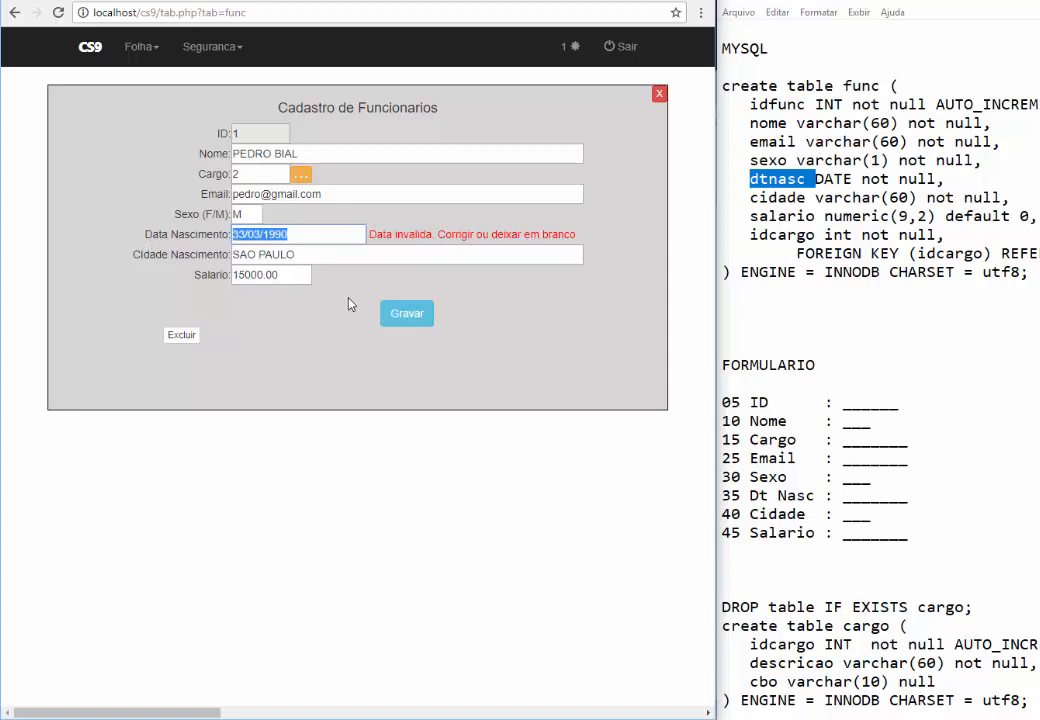
key("BackSpace")
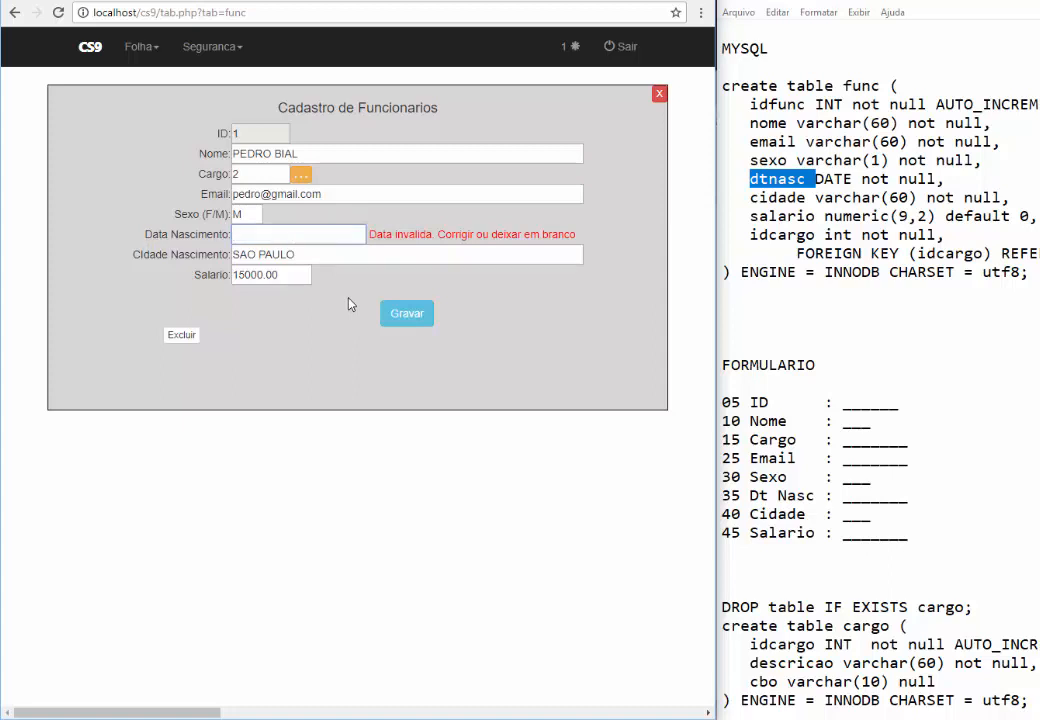
type("13/03/198")
type("0")
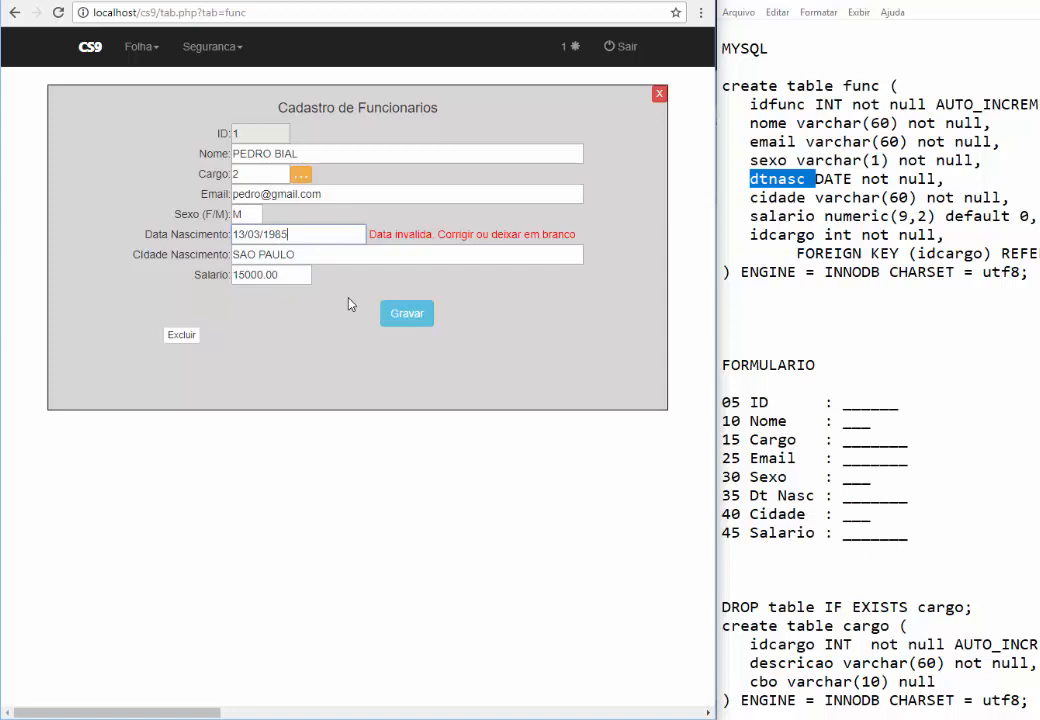
left_click(408, 320)
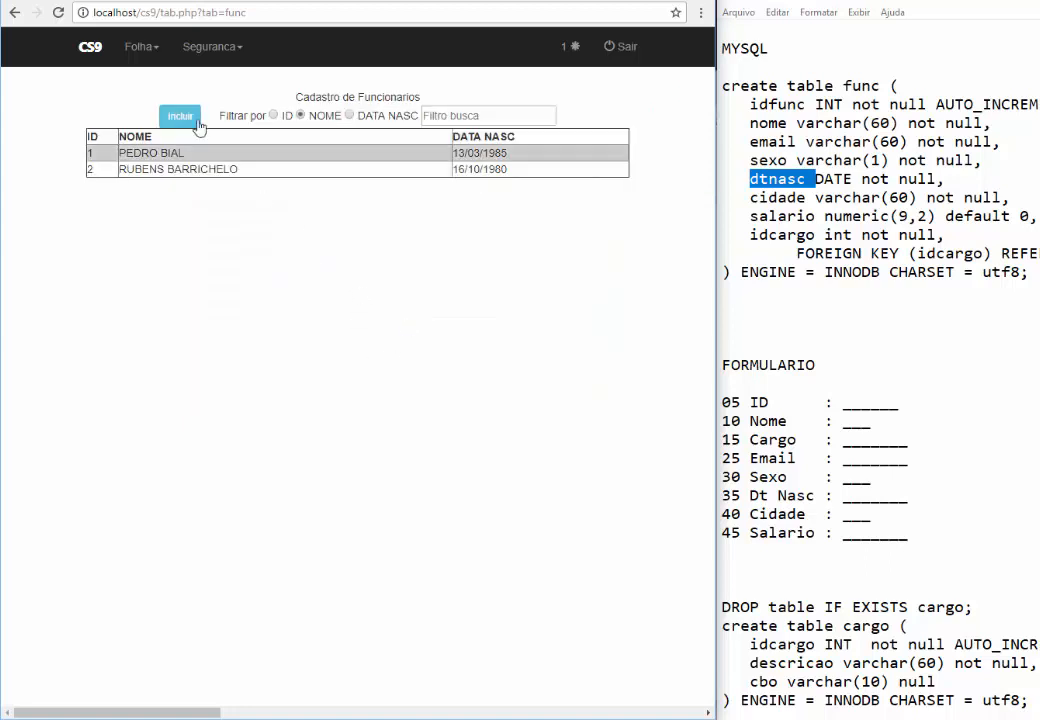
Add position REPORTER with CBO 32656 in Cadastro de Cargos
left_click(181, 117)
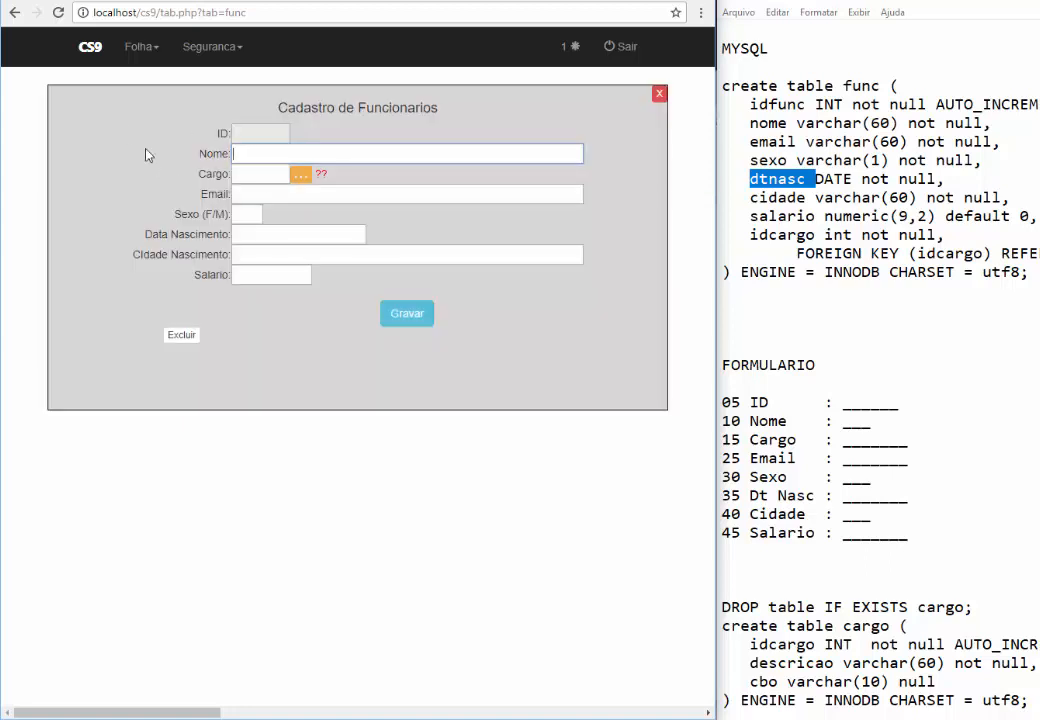
left_click(156, 49)
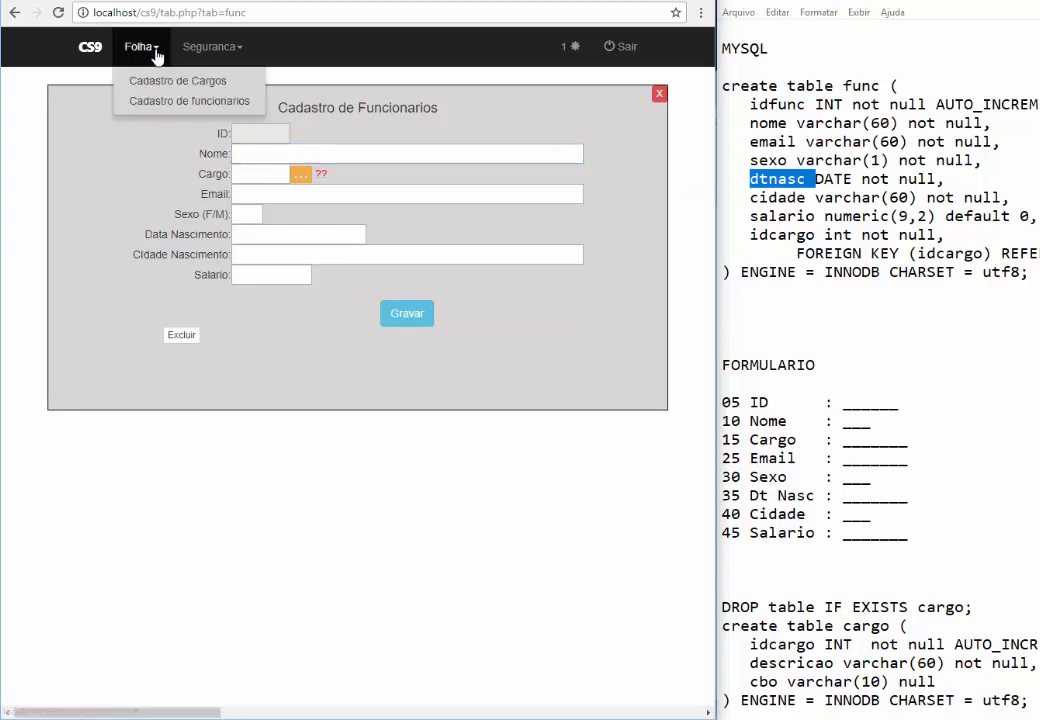
left_click(132, 77)
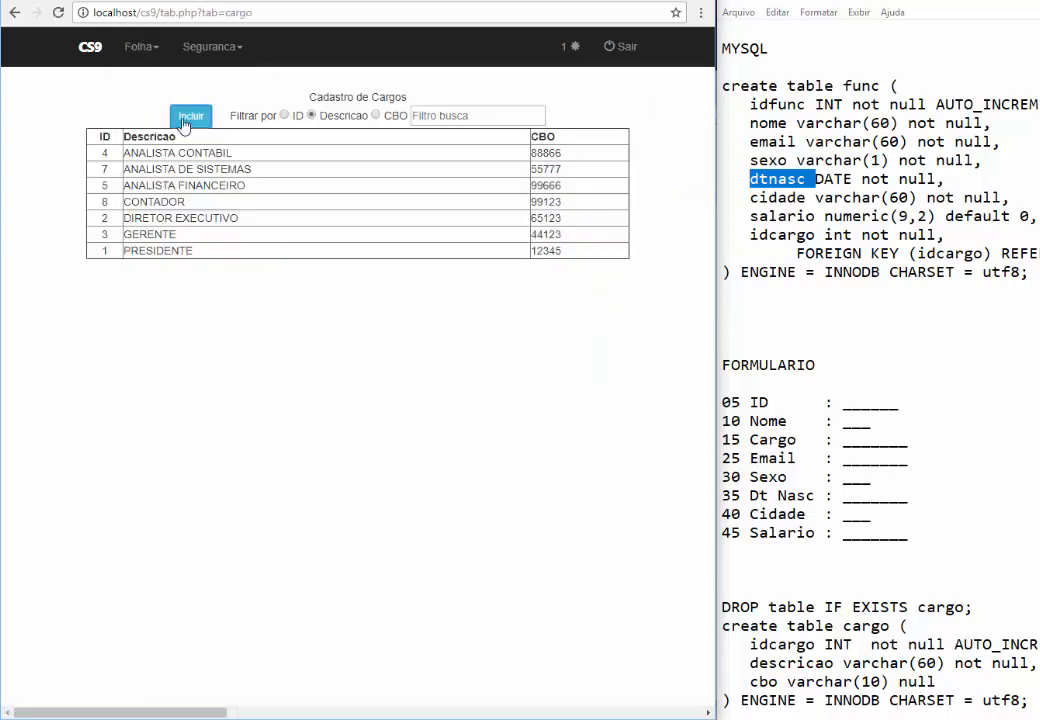
left_click(190, 115)
type("REPORTER")
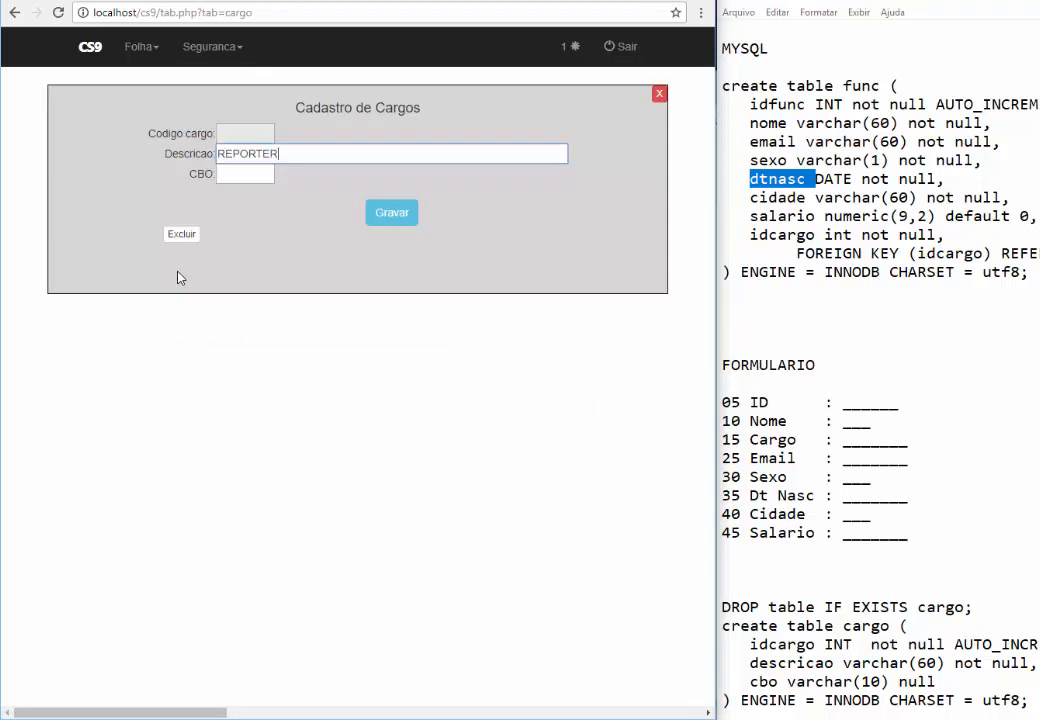
key("Tab")
type("326565")
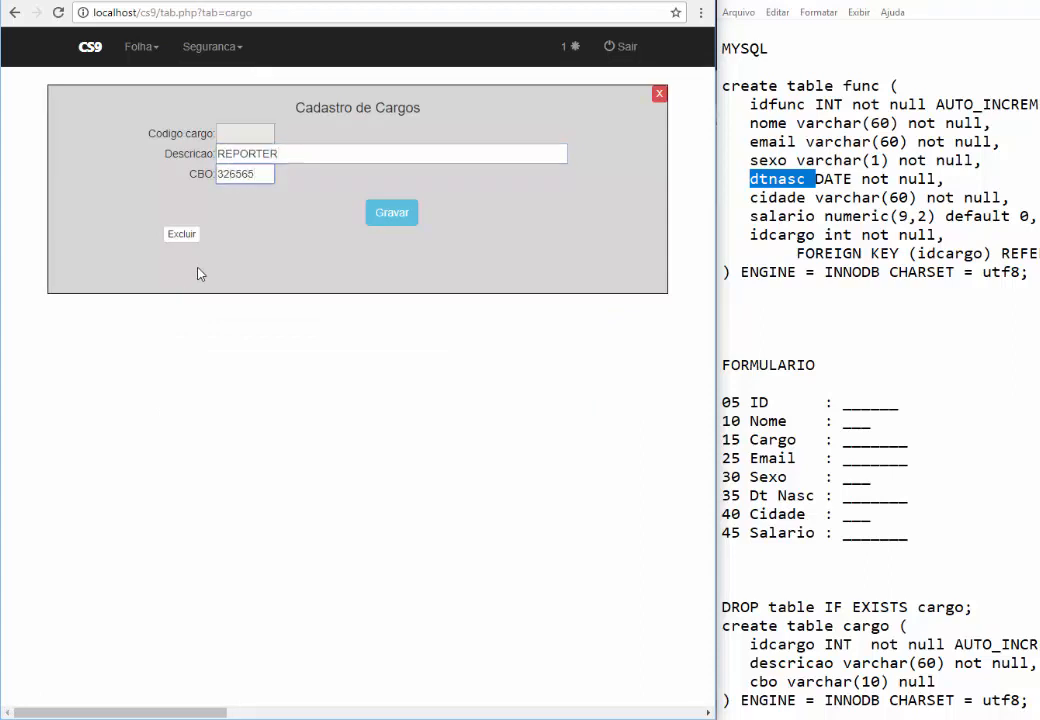
left_click(391, 212)
Add position PILOTO FORMULA 1 with CBO 12655
left_click(183, 121)
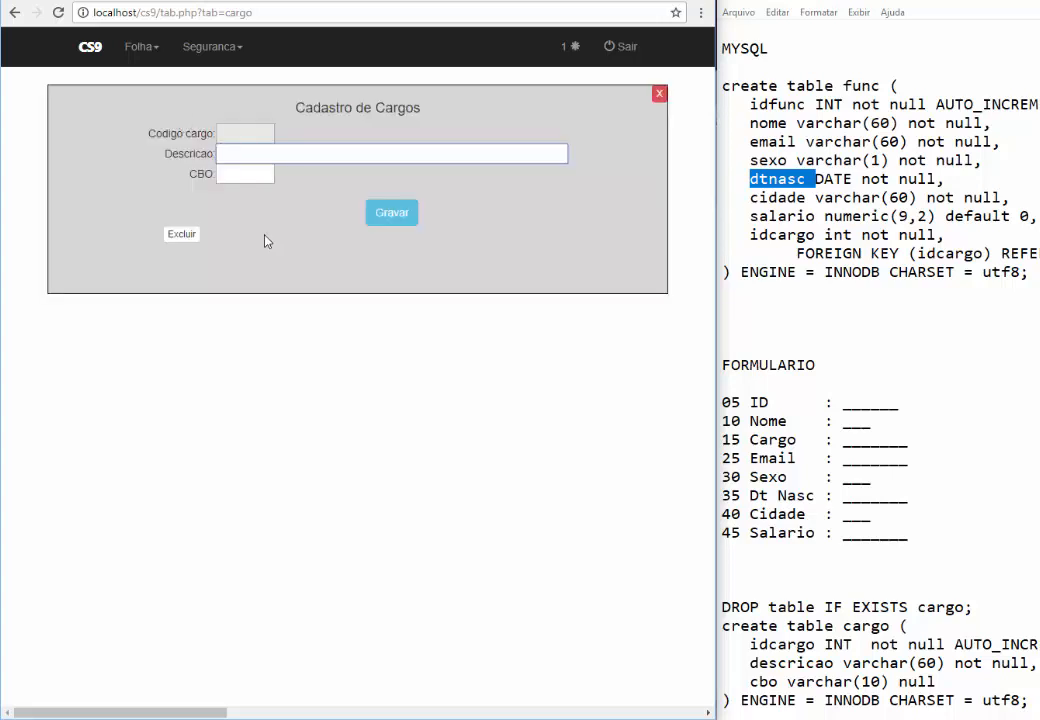
type("PILOTO FORMULA 1")
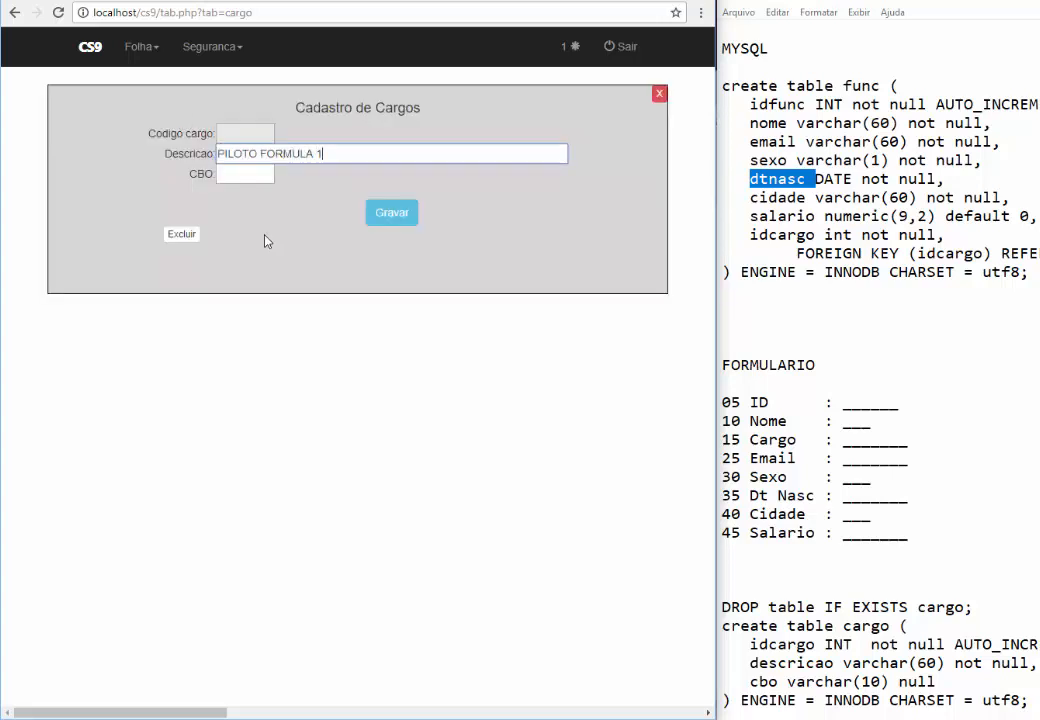
key("Tab")
type("12655")
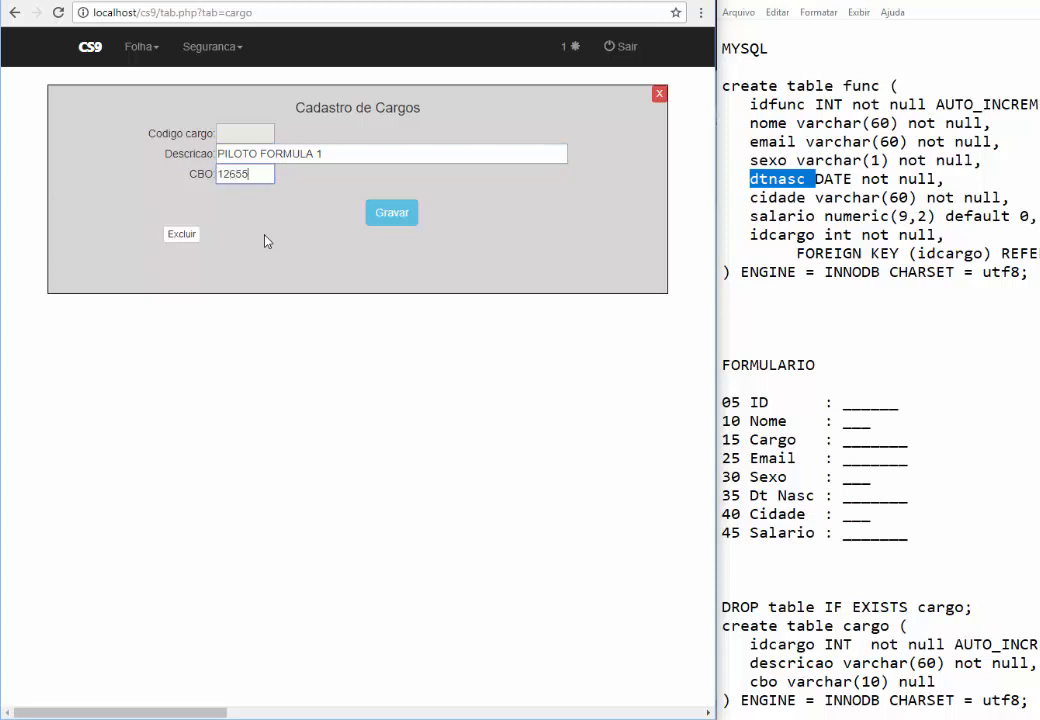
left_click(392, 214)
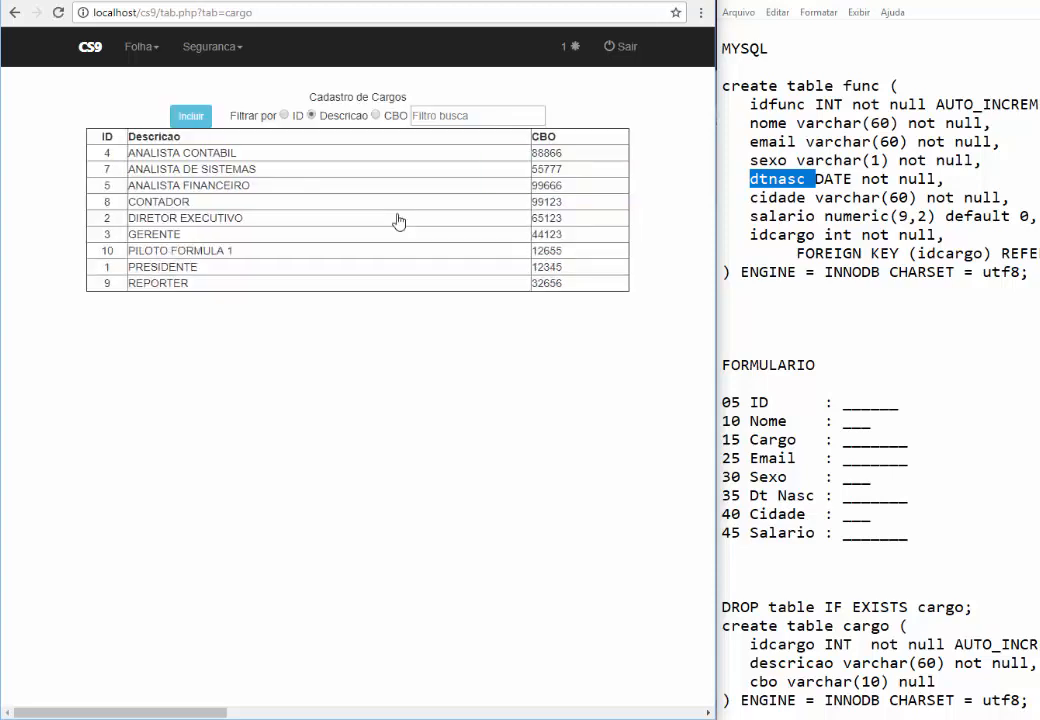
left_click(139, 48)
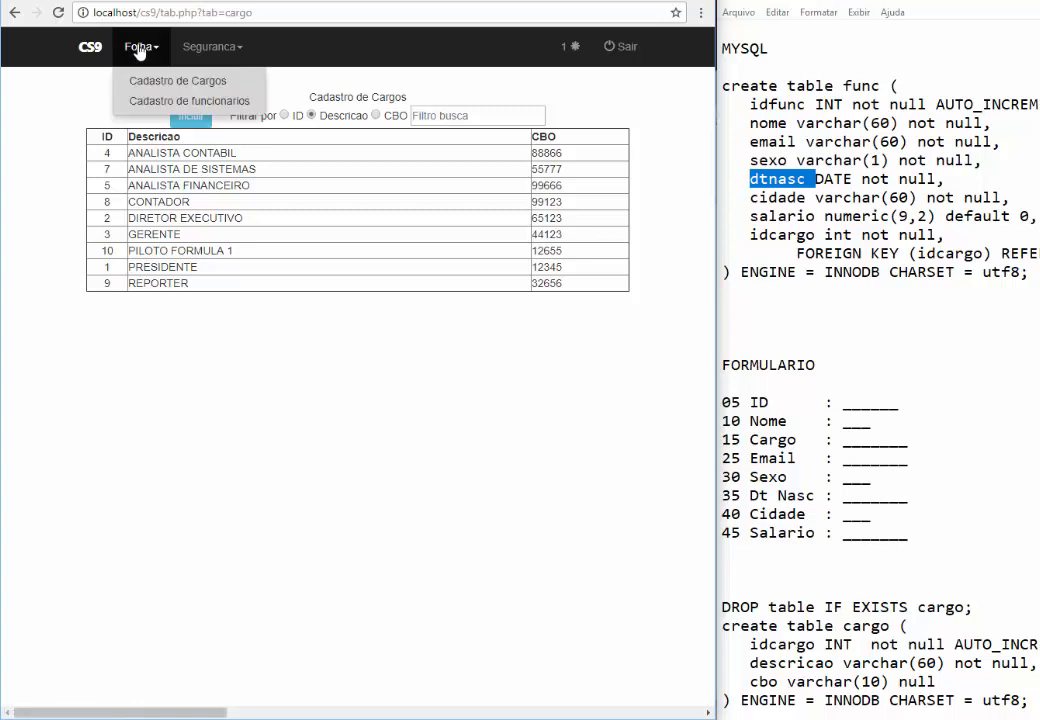
Assign employee 2 position 10, PILOTO FORMULA 1, save, and reopen the record to verify
left_click(142, 100)
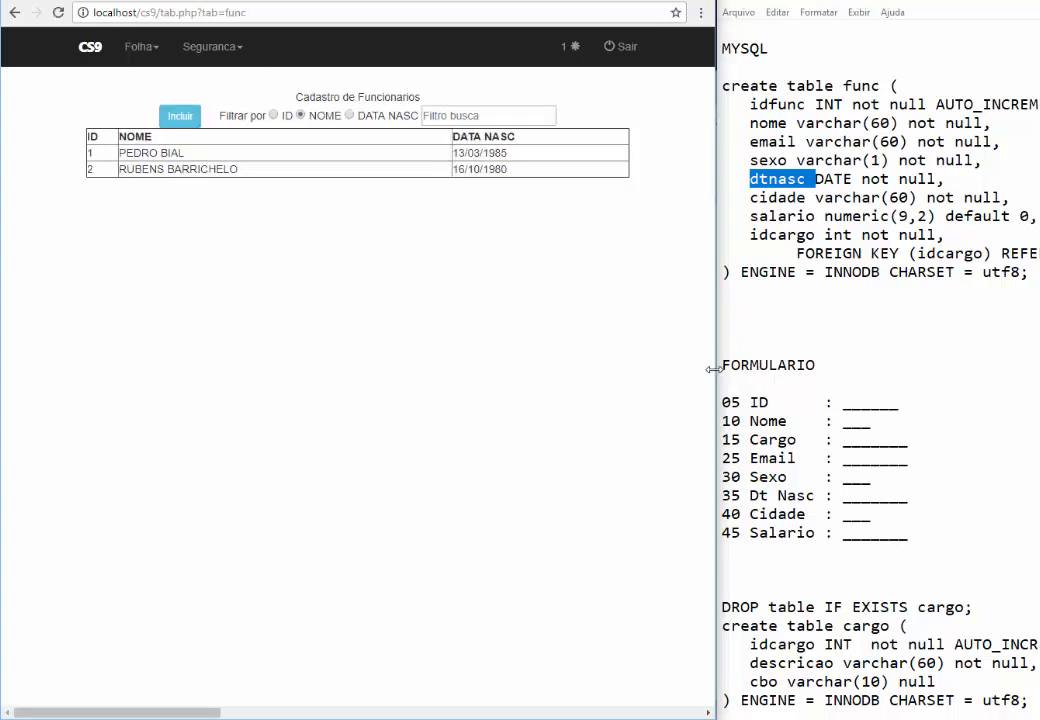
left_click_drag(714, 369, 1020, 367)
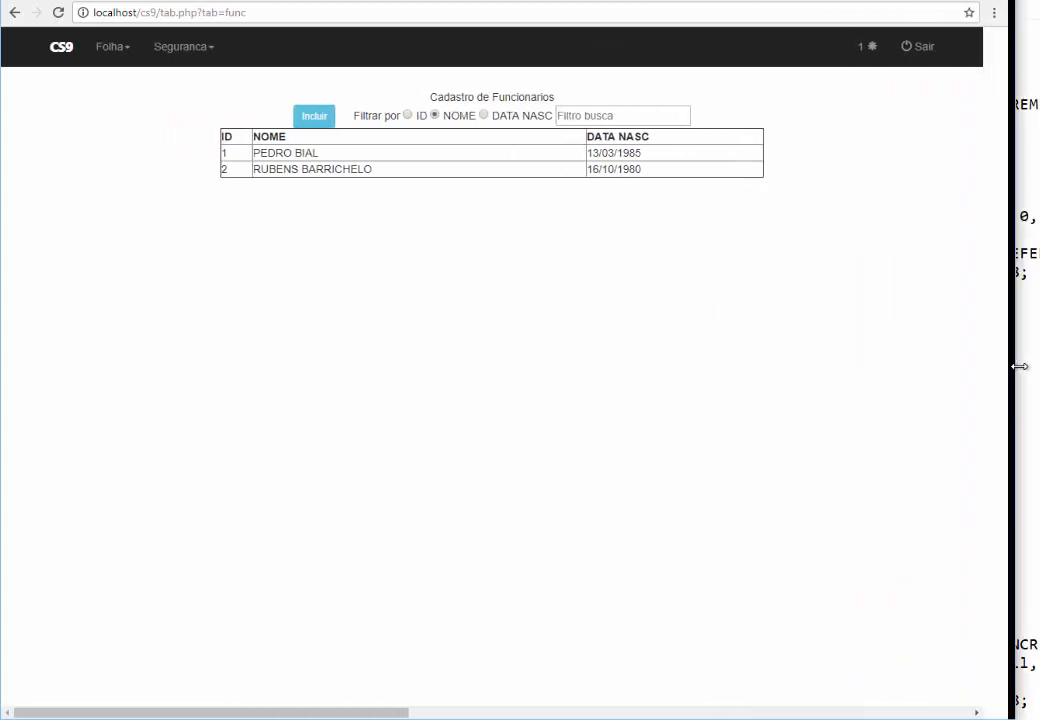
left_click(353, 170)
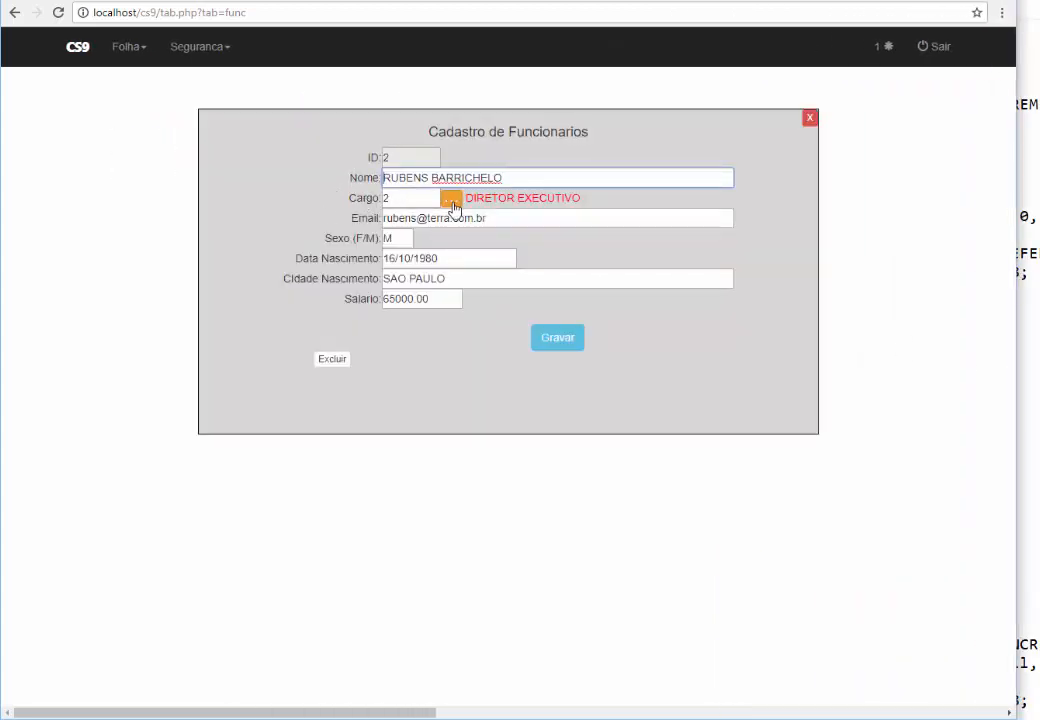
left_click(451, 200)
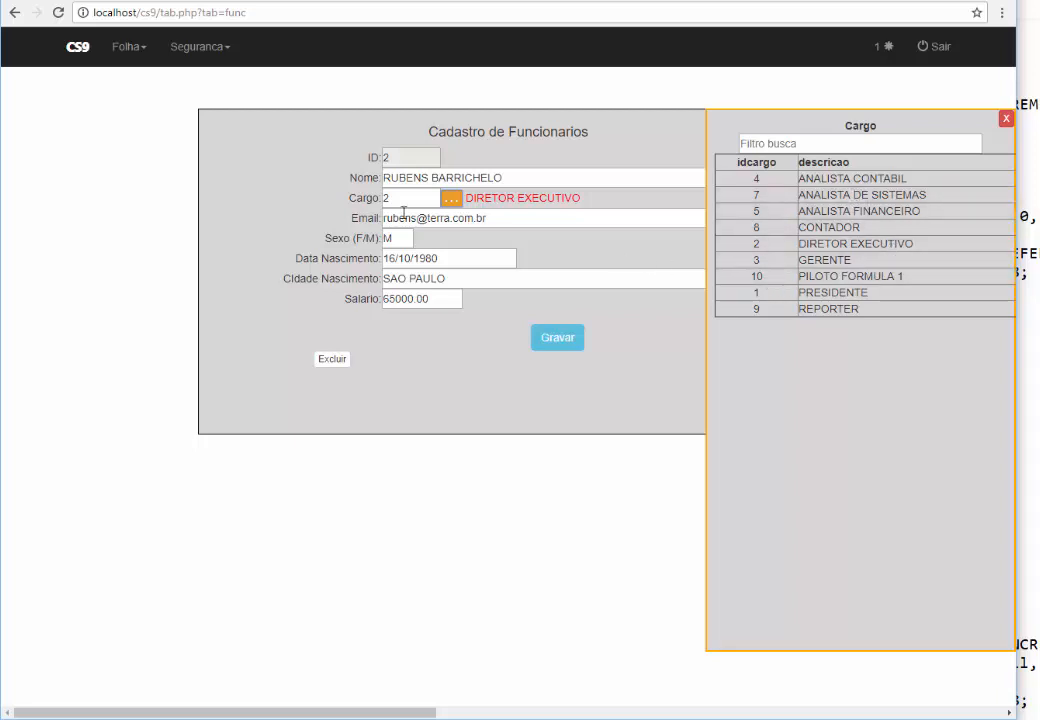
left_click(886, 277)
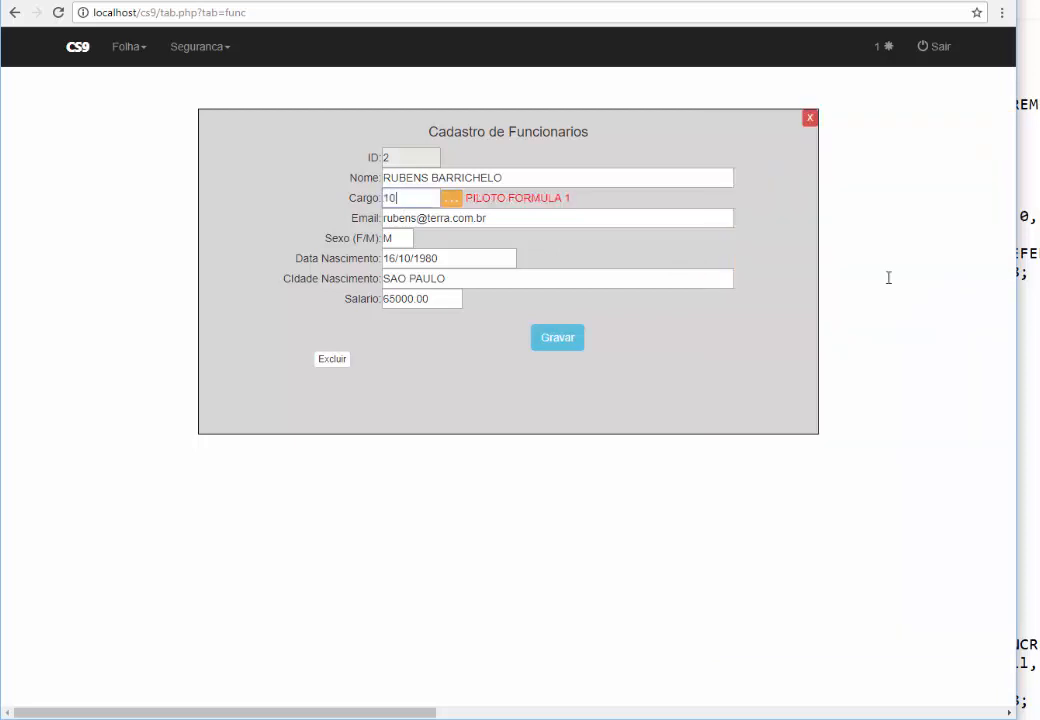
left_click(570, 341)
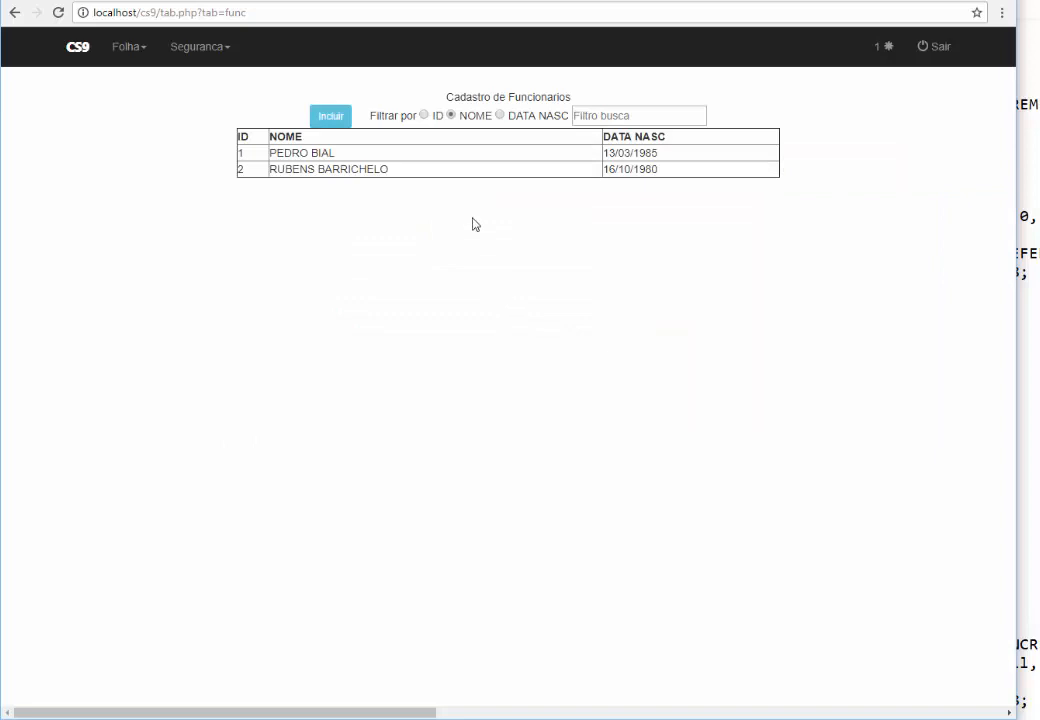
left_click(450, 169)
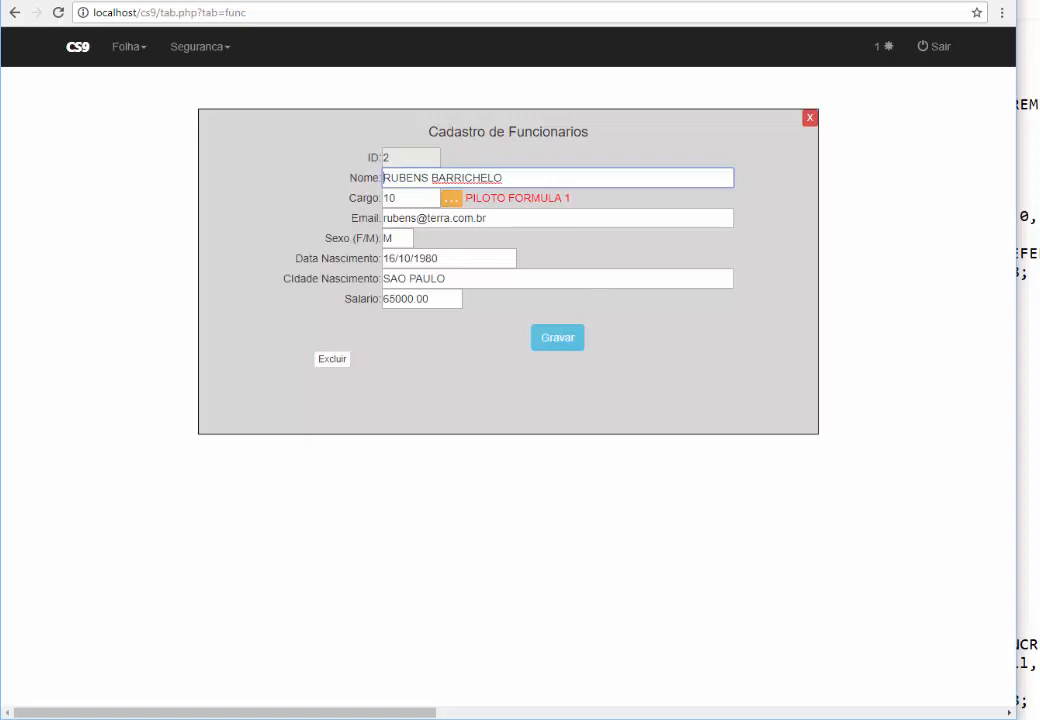
left_click(1035, 370)
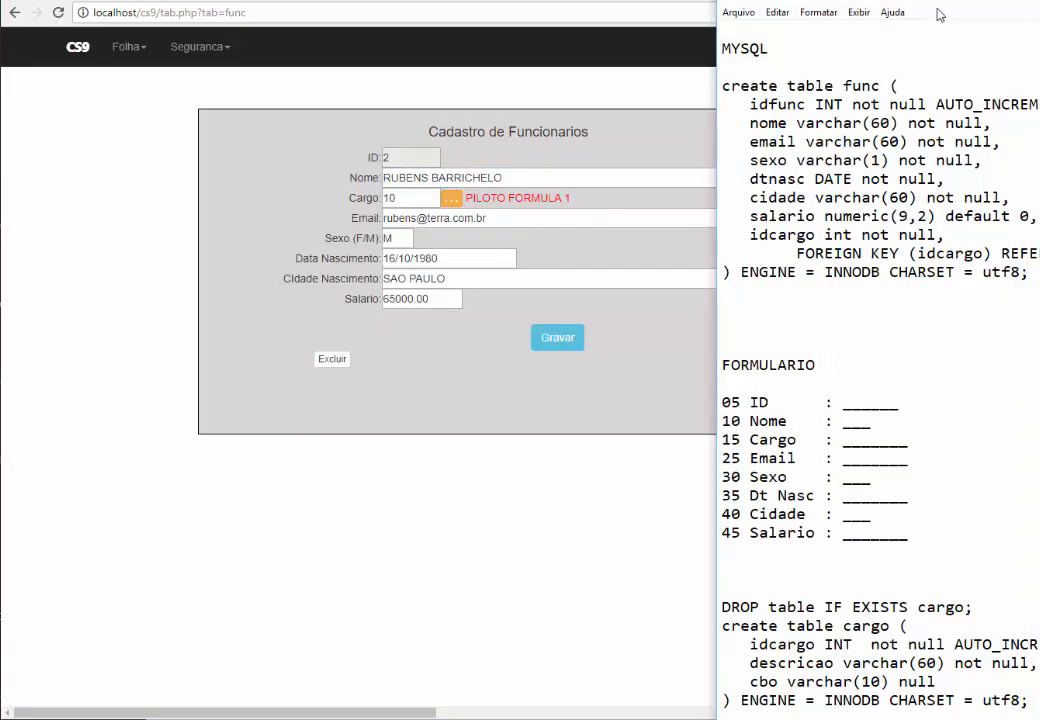
Delete the FORMULARIO block from the SQL notes in Notepad
left_click_drag(894, 3, 519, 3)
left_click_drag(629, 9, 549, 63)
scroll(462, 406, "down", 2)
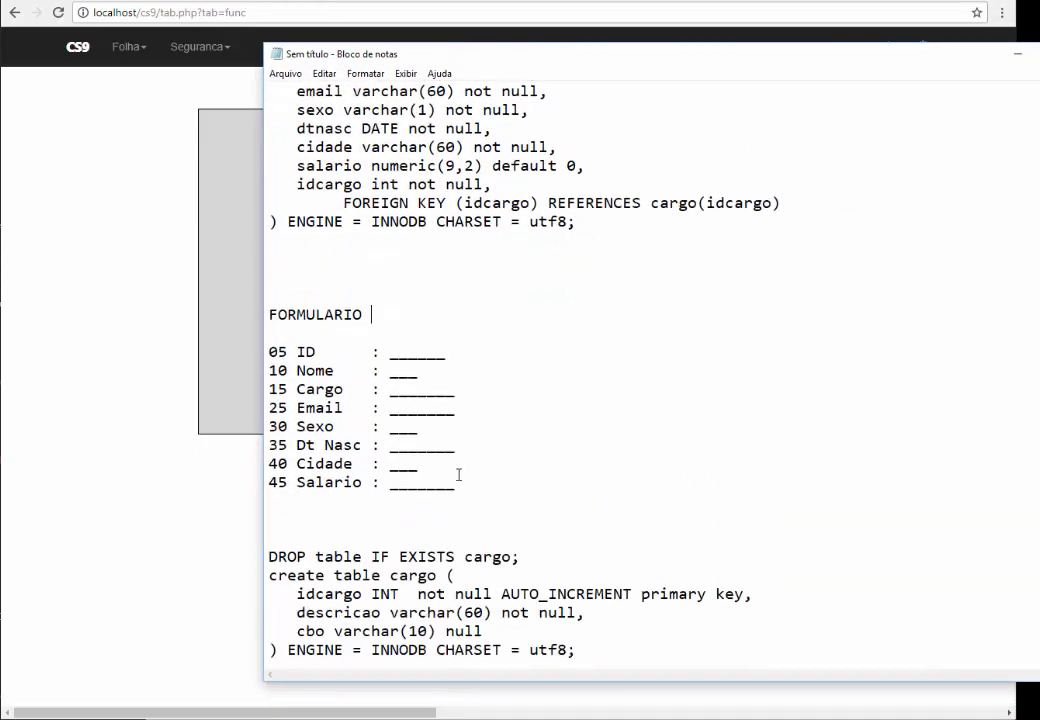
left_click_drag(457, 482, 265, 304)
key("Delete")
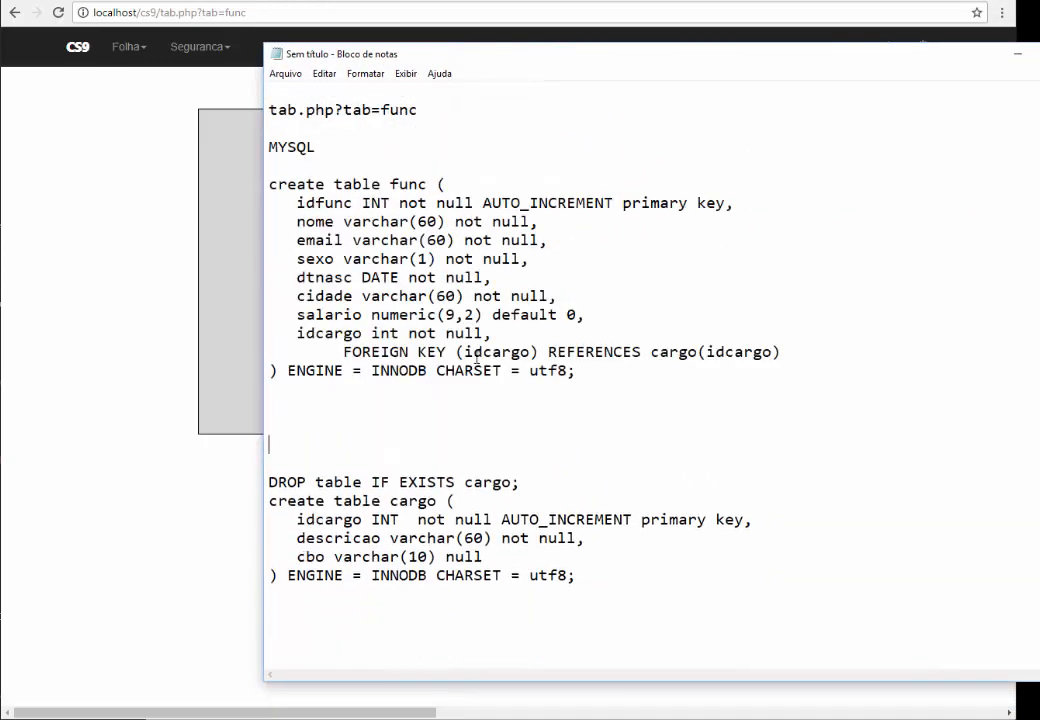
key("BackSpace")
key("BackSpace")
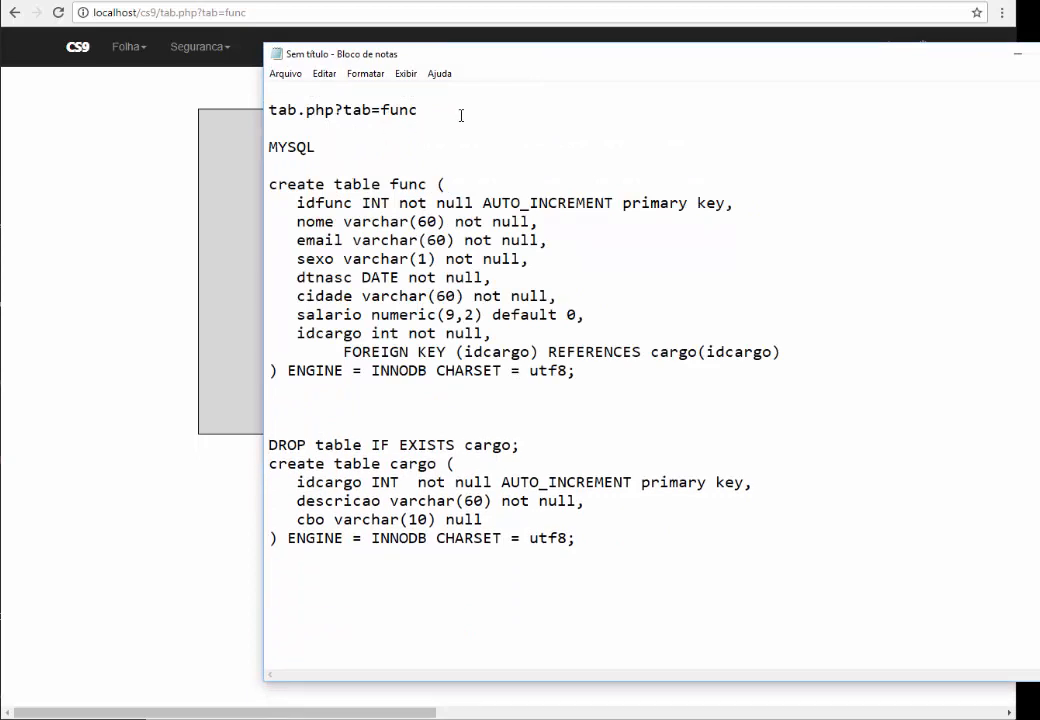
left_click_drag(460, 112, 272, 89)
left_click(422, 390)
Move the cargo table script to just after the MYSQL heading, above the func table
left_click(587, 537)
left_click_drag(587, 537, 220, 420)
key("ctrl+c")
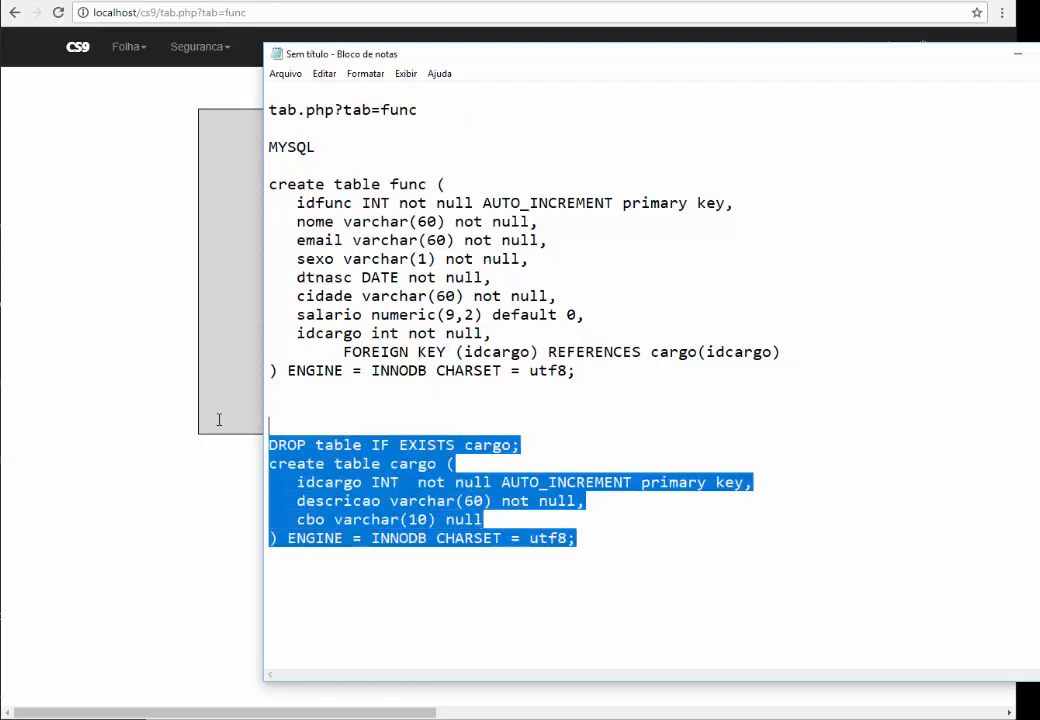
key("Delete")
left_click(375, 155)
key("Return")
key("Return")
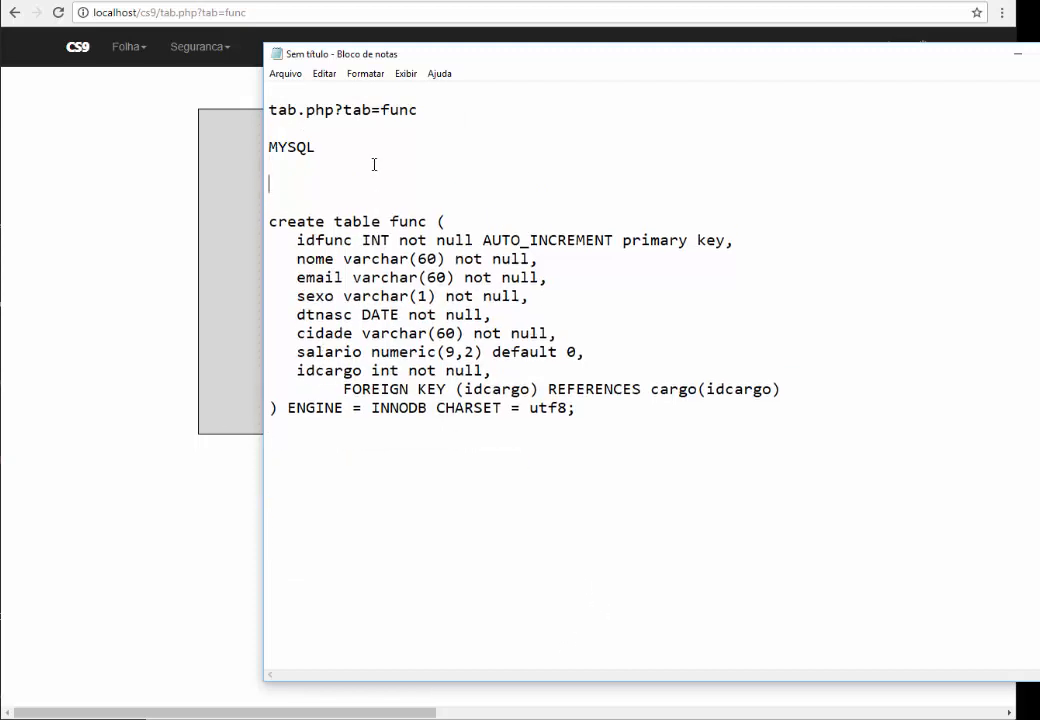
key("ctrl+v")
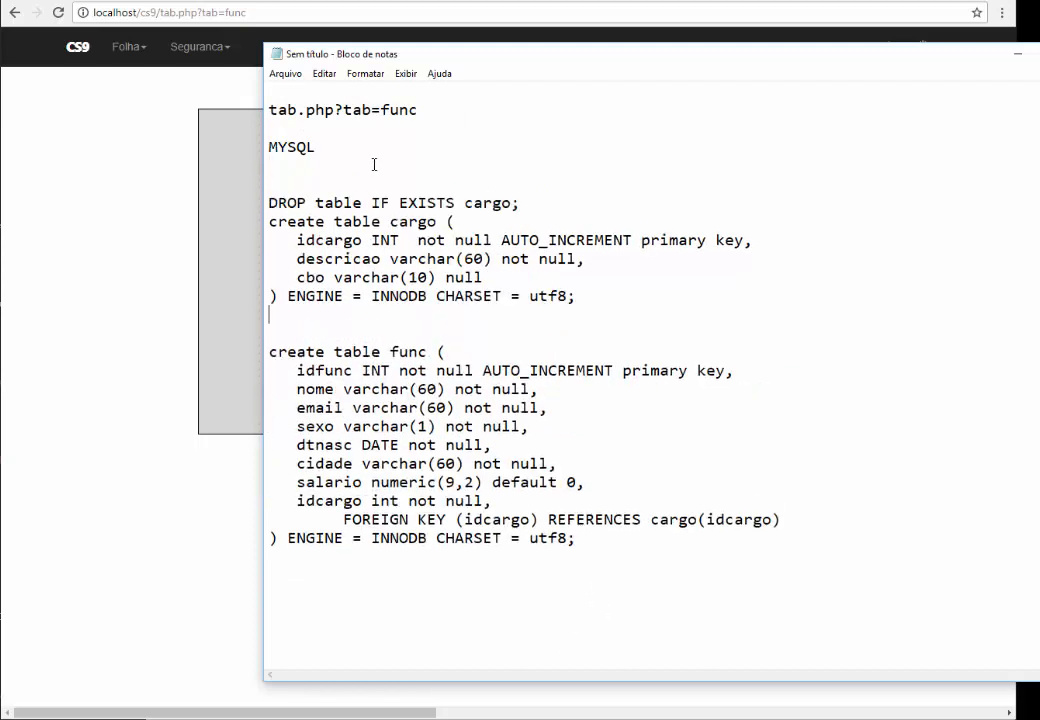
Review the func table's idcargo column and its FOREIGN KEY reference to cargo
double_click(408, 352)
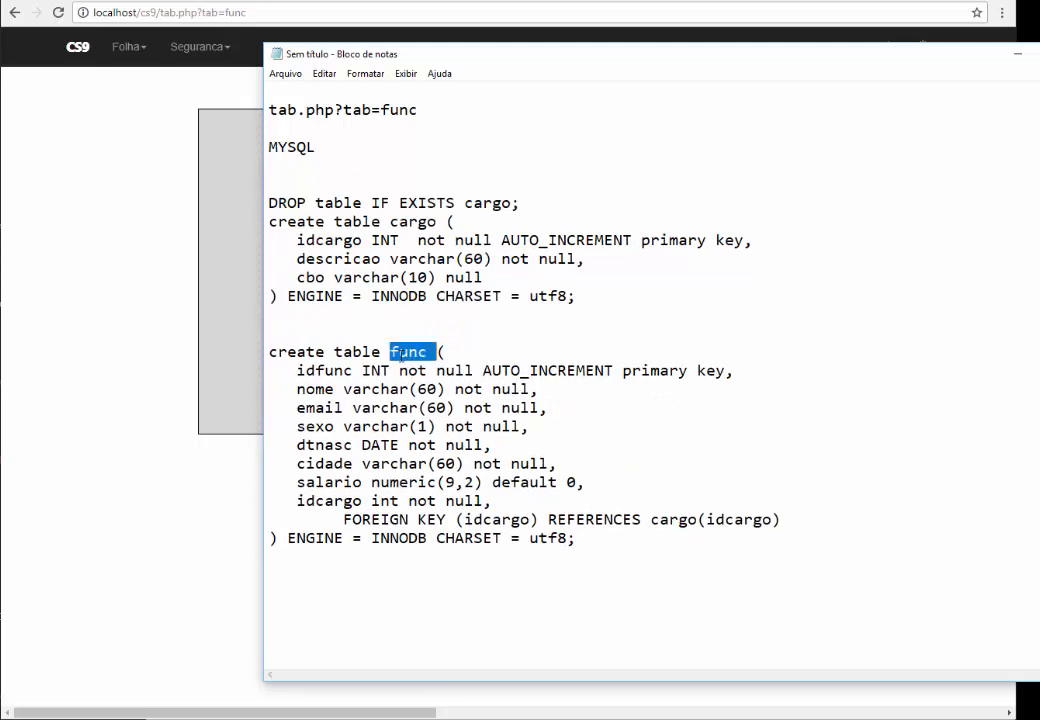
double_click(336, 500)
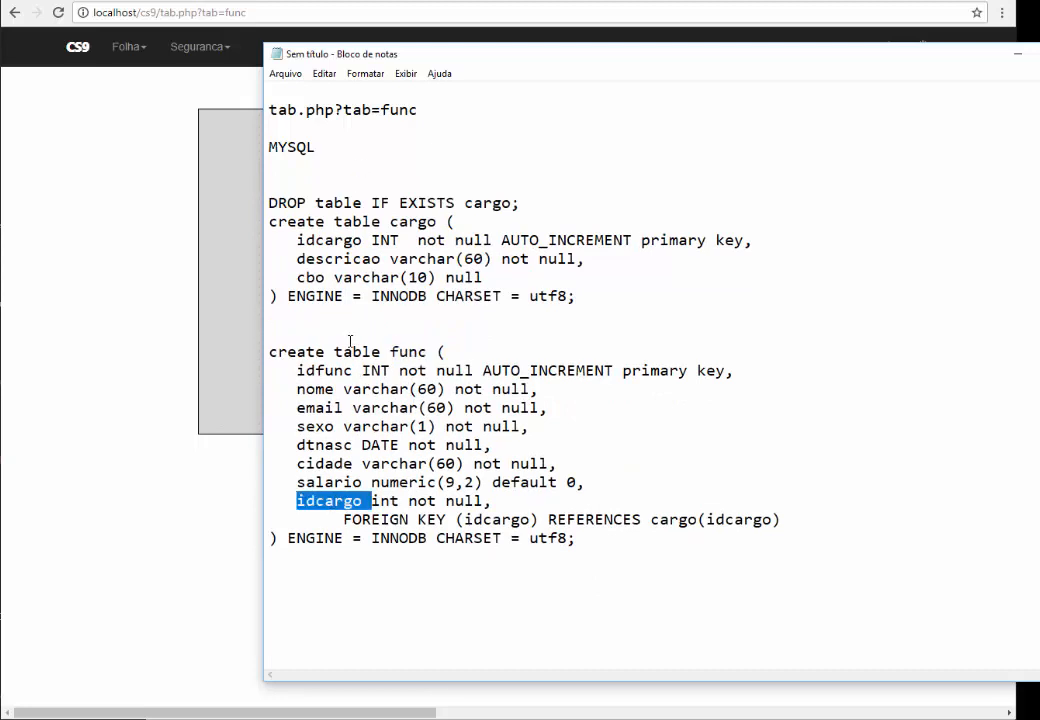
left_click(324, 240, "shift")
left_click(324, 240)
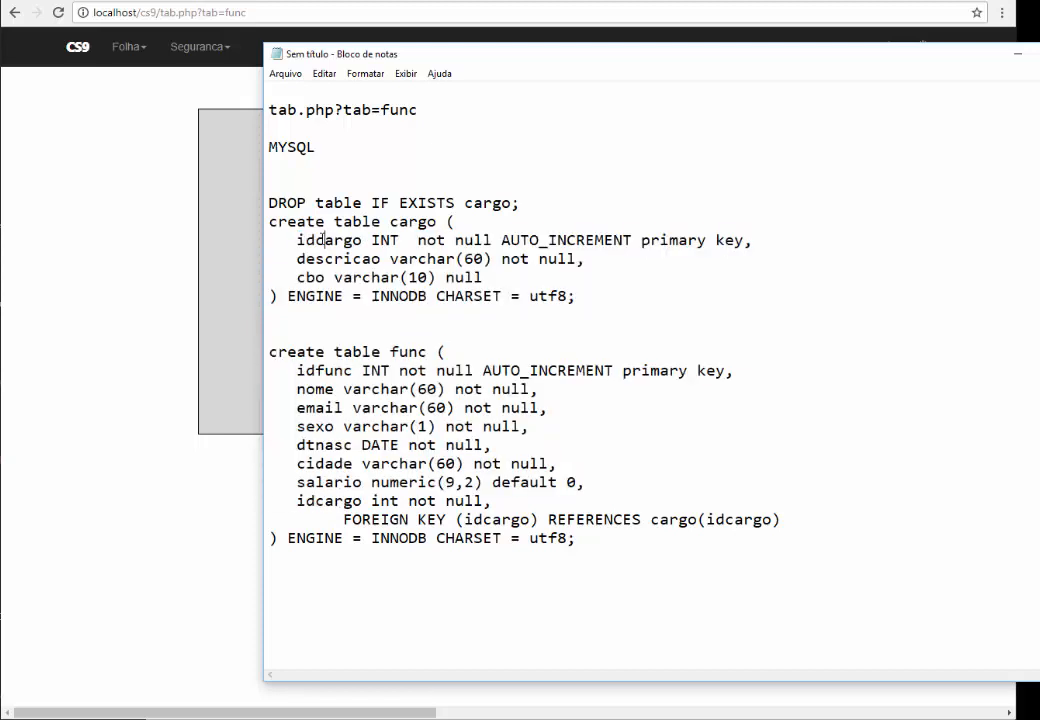
double_click(324, 240)
left_click(336, 519)
double_click(336, 514)
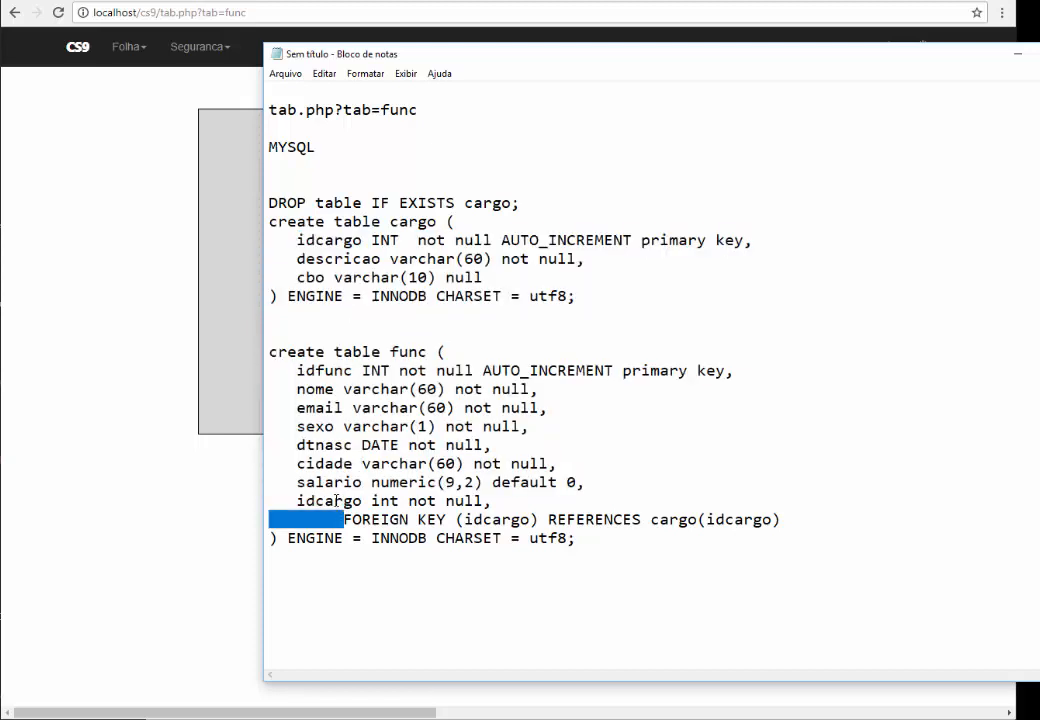
left_click(336, 501)
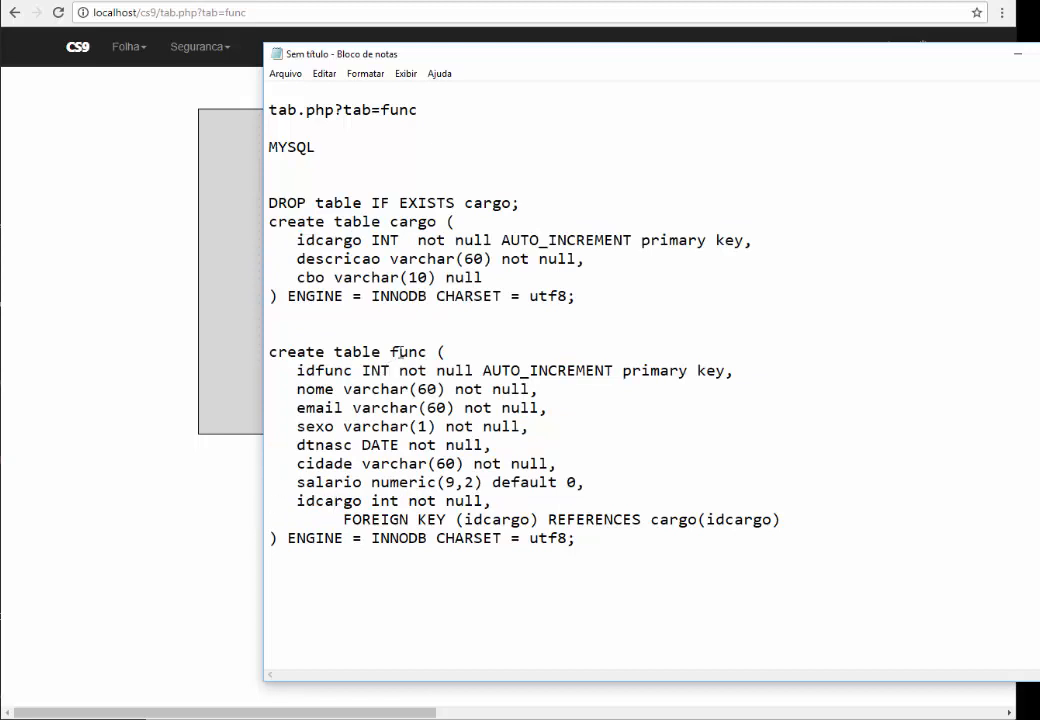
left_click(221, 472)
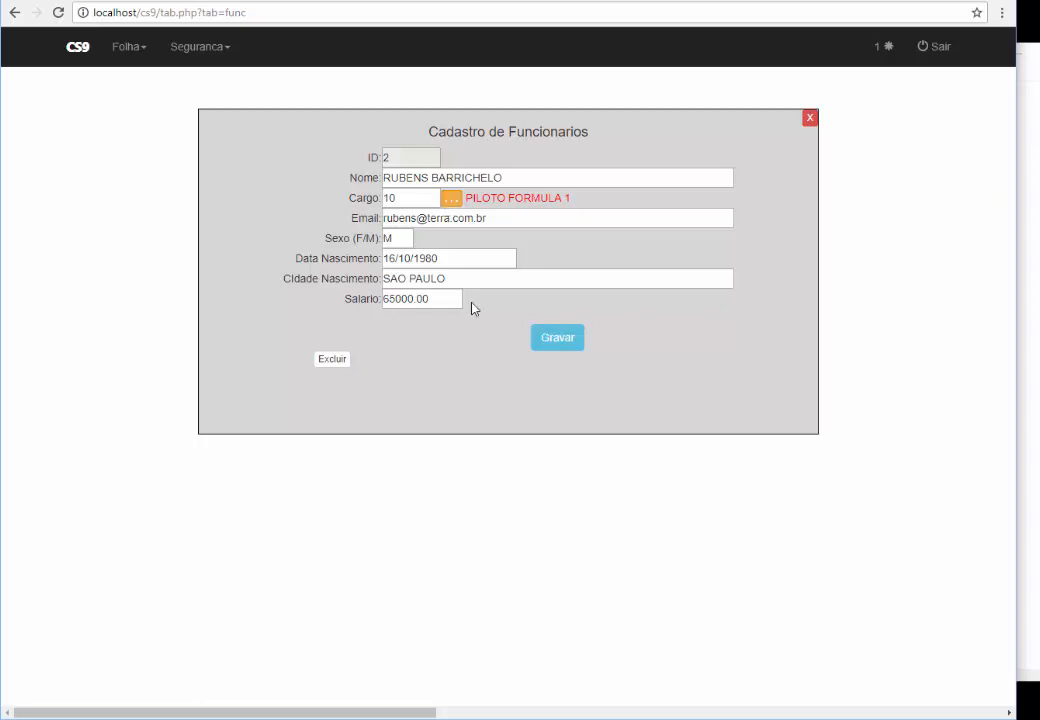
Start a new employee with the employee's name and e-mail, leaving Cargo empty
left_click(558, 343)
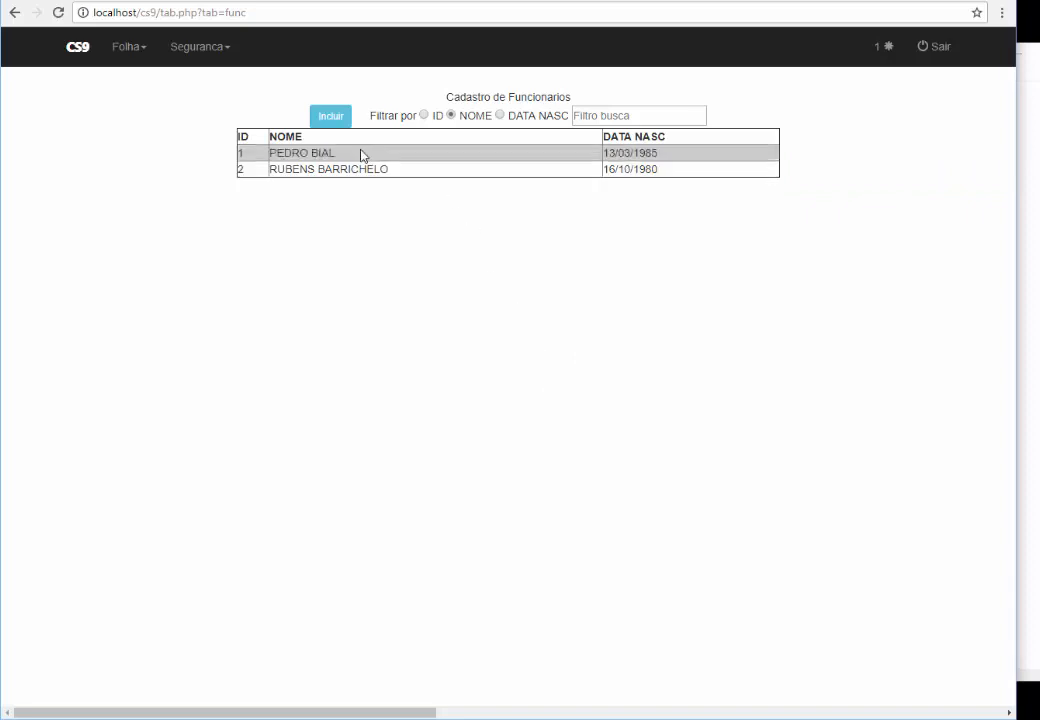
left_click(330, 114)
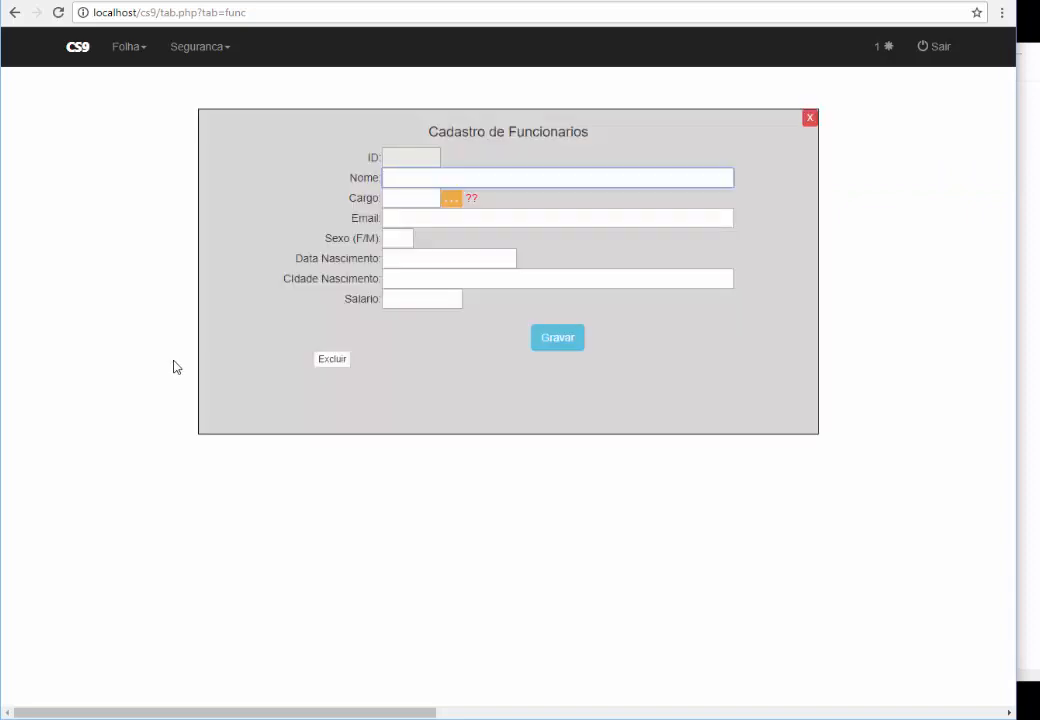
type("GLORIA MARIA")
key("Tab")
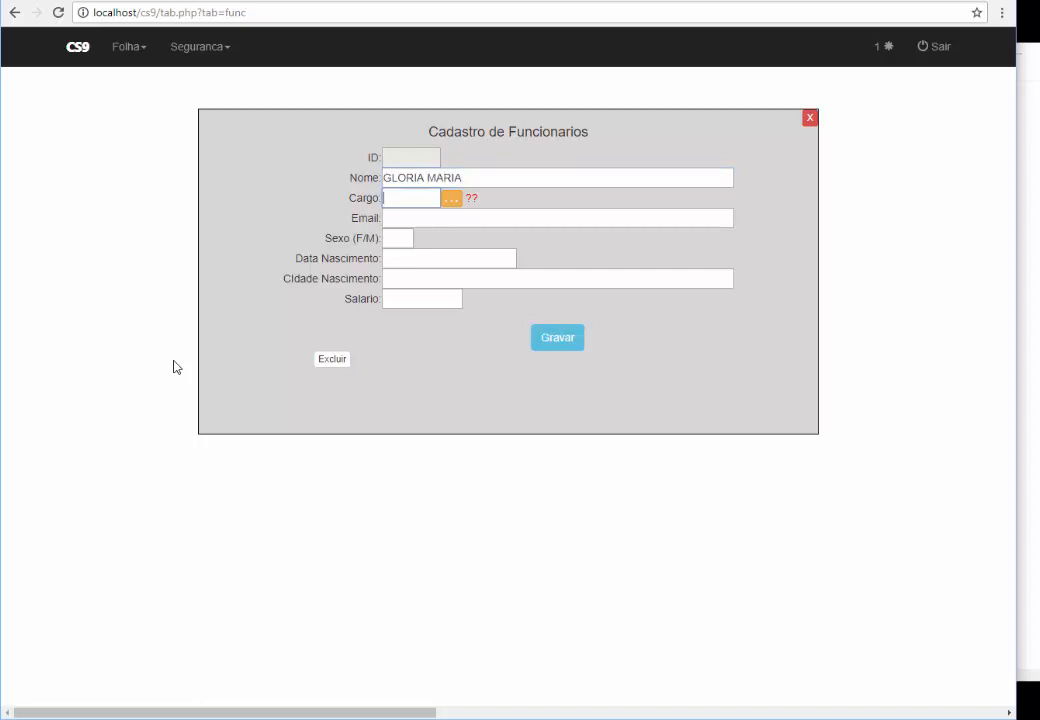
left_click(424, 223)
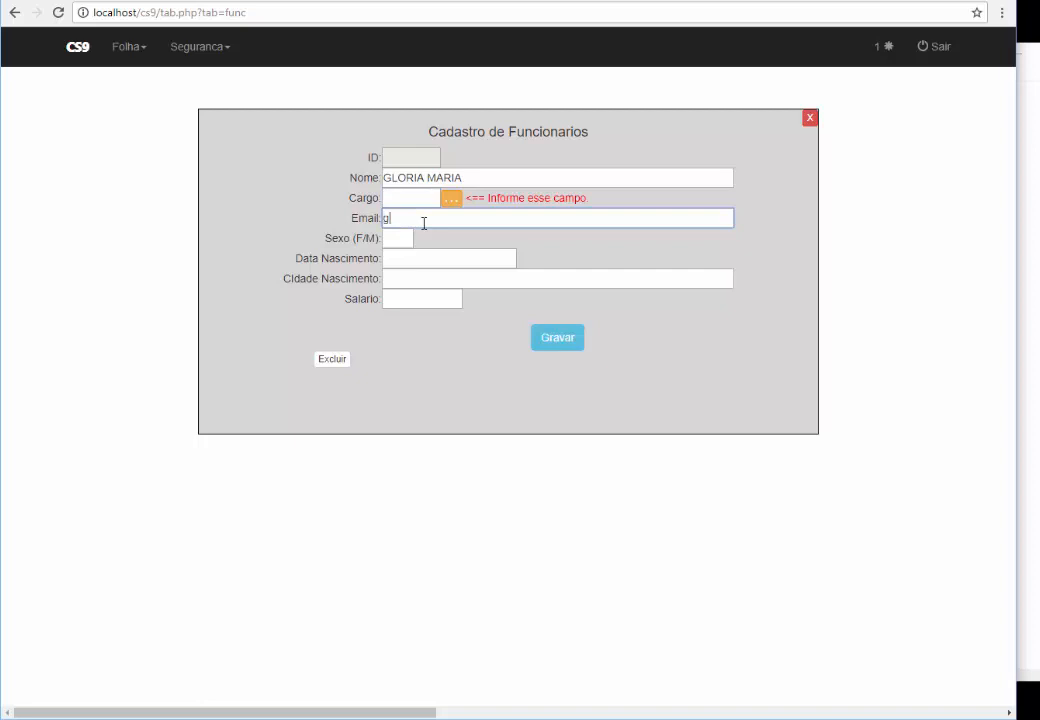
key("Tab")
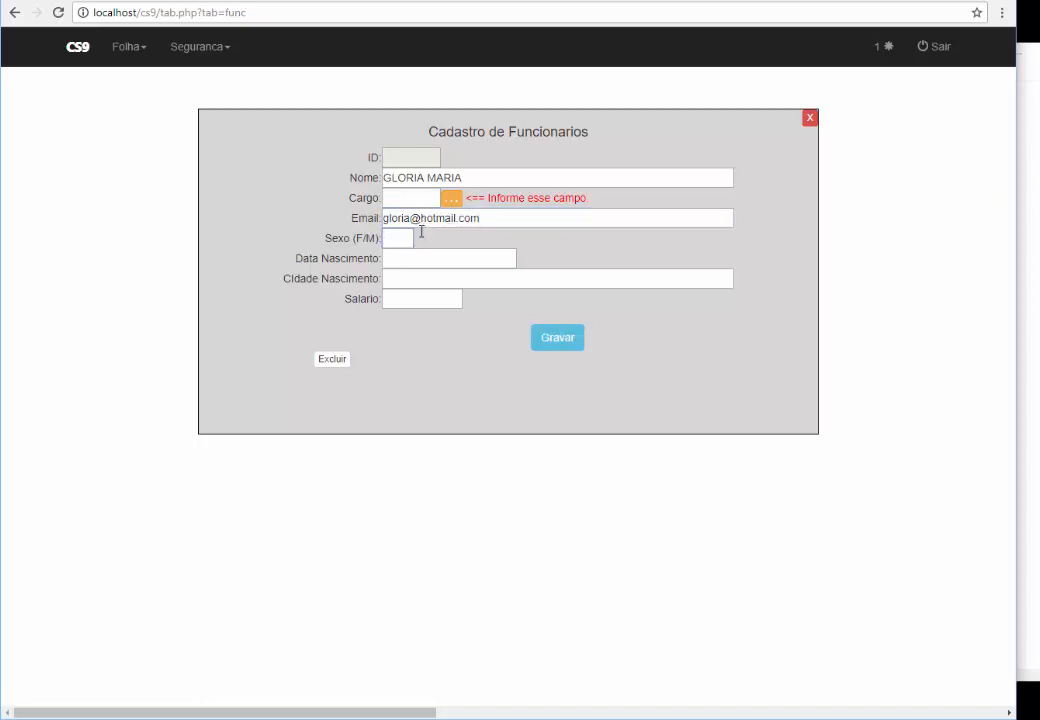
Enter birth date 05/05/1970, birth city RIO DE JANEIRO and salary 18000
left_click(420, 256)
type("05/05/1970")
key("Tab")
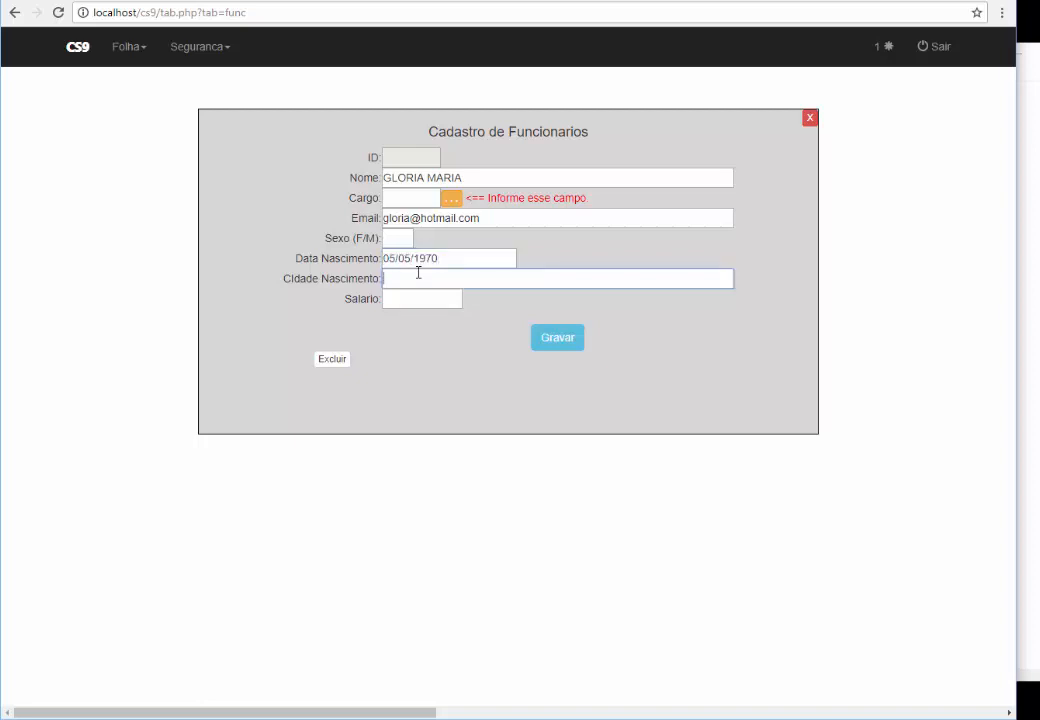
type("RIO DE JANEIRO")
key("Tab")
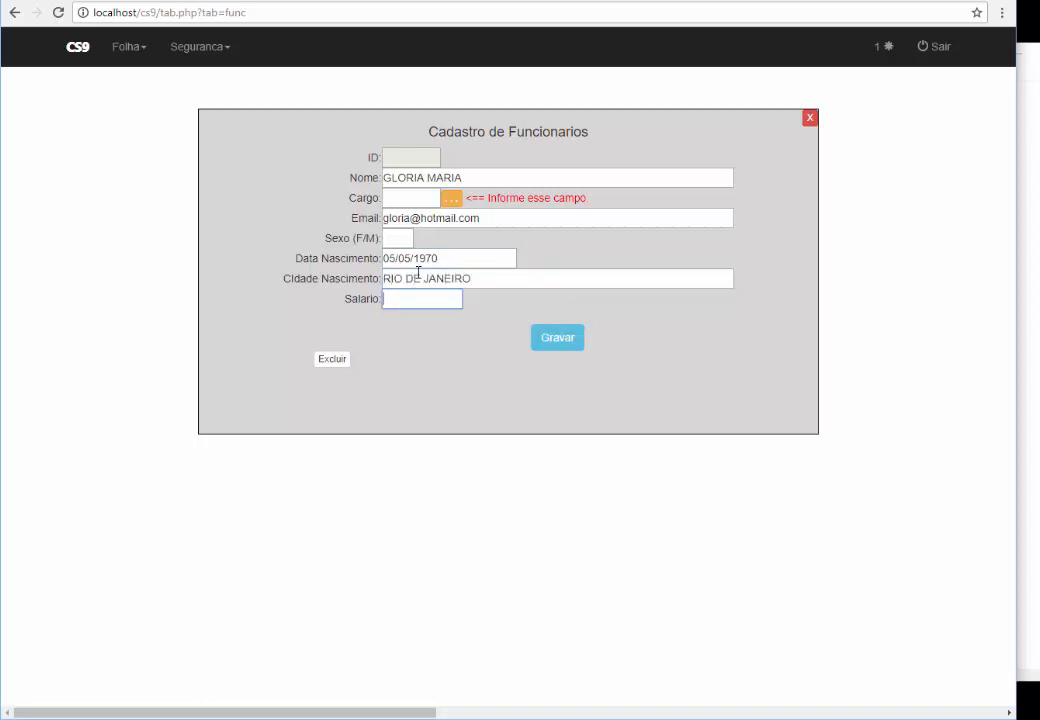
type("18000")
Try saving without position and sex, then with Sexo X; both are rejected
left_click(551, 341)
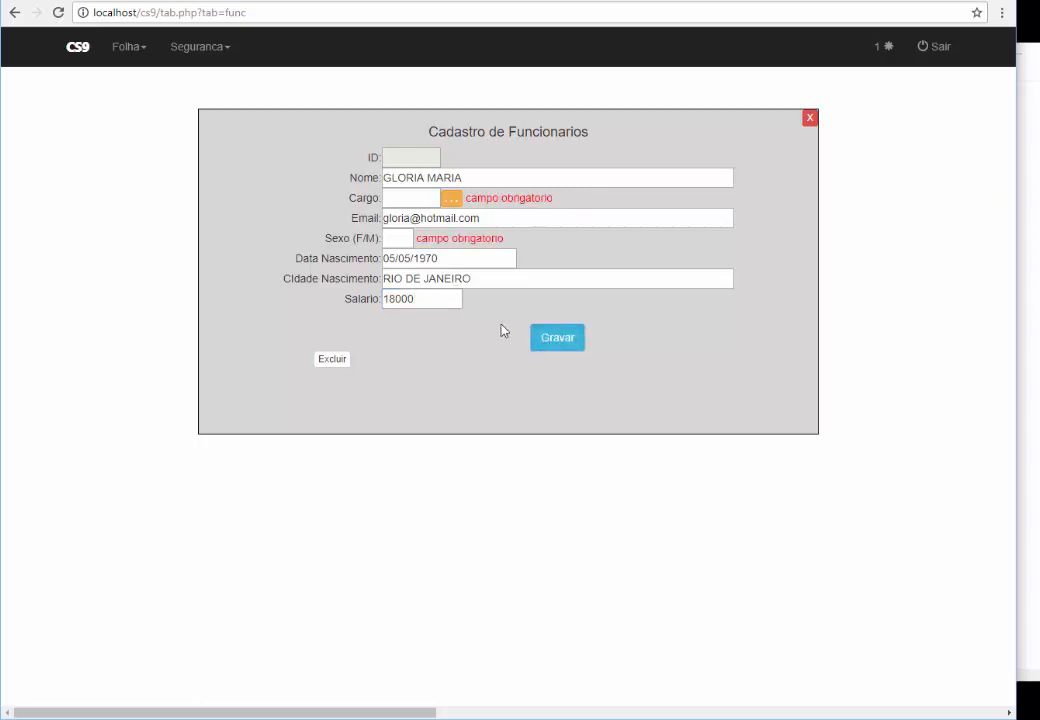
left_click_drag(417, 238, 558, 199)
left_click(586, 256)
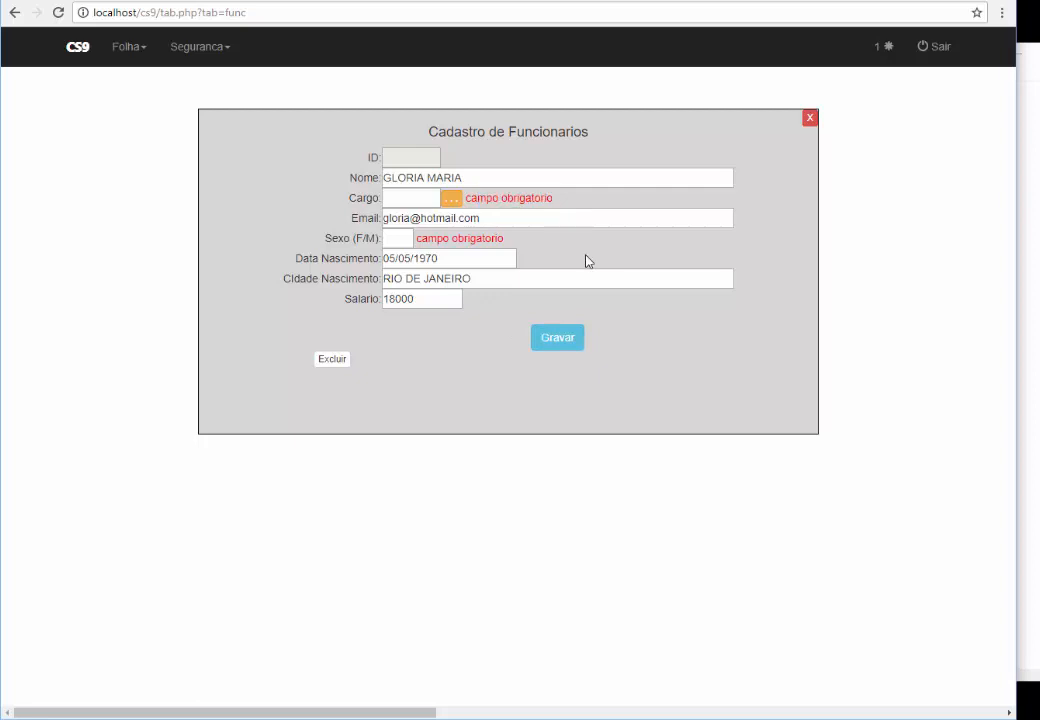
left_click(398, 237)
type("X")
left_click(568, 342)
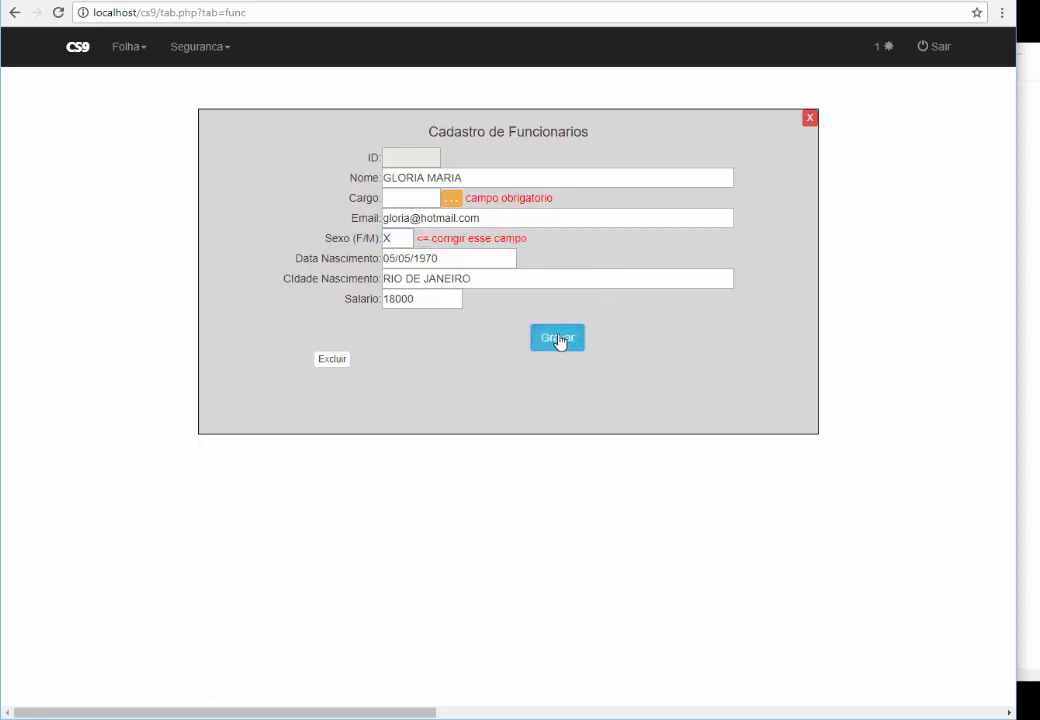
double_click(476, 238)
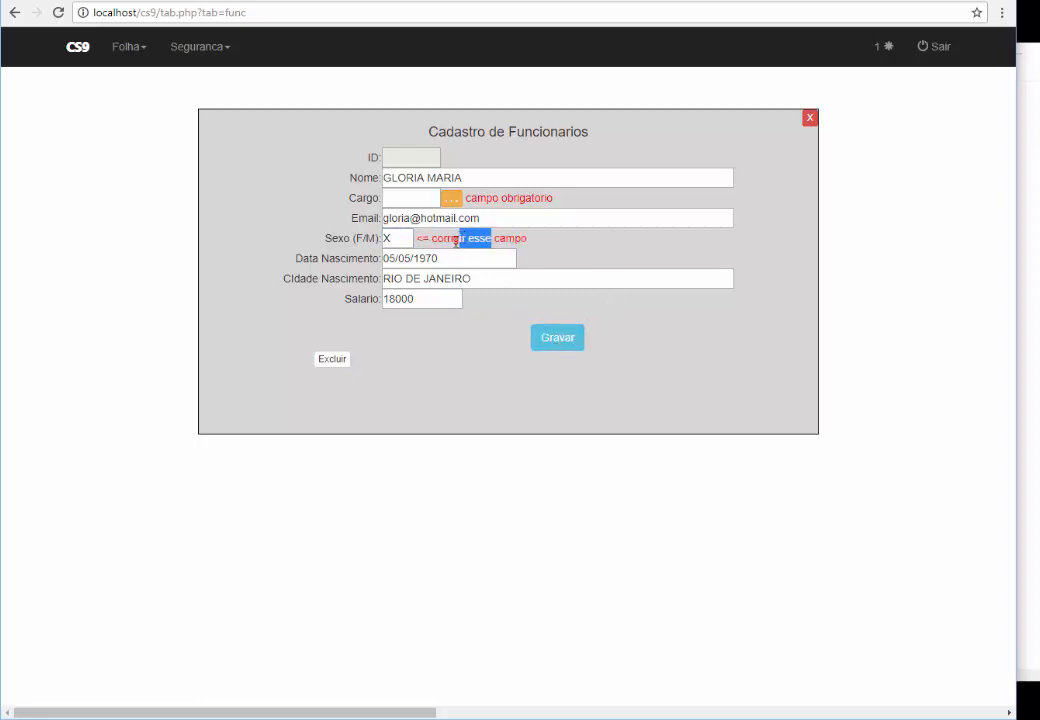
Correct Sexo to uppercase F and save again
left_click(407, 237)
left_click_drag(407, 237, 366, 239)
left_click(360, 239)
left_click(403, 233)
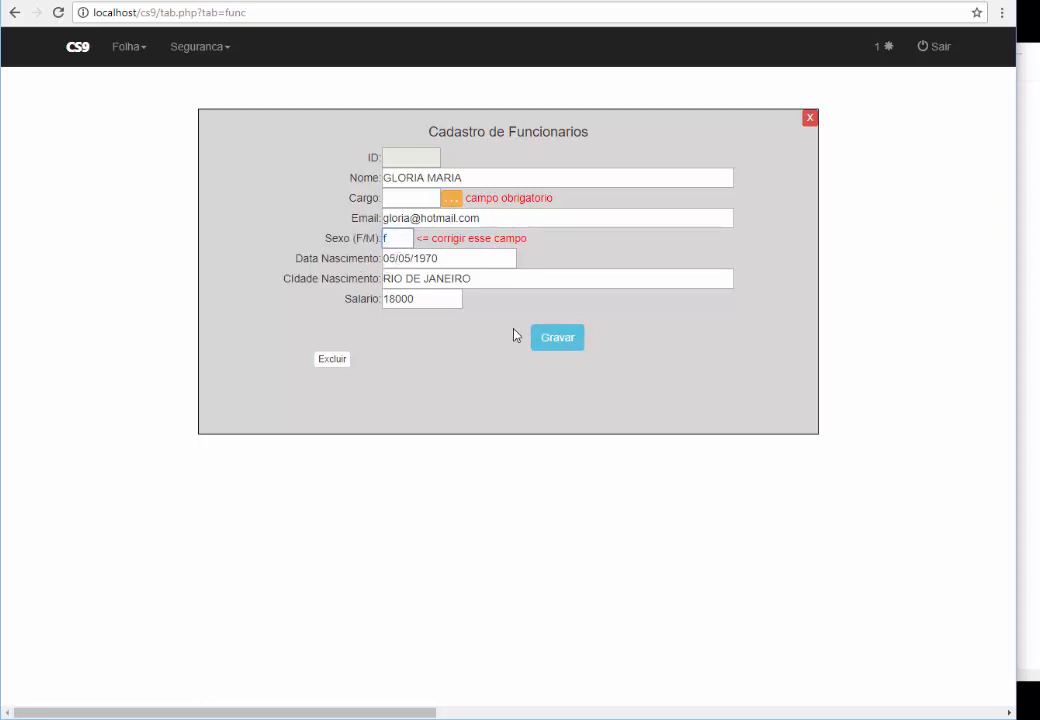
left_click(542, 340)
left_click(400, 238)
key("BackSpace")
type("F")
left_click(553, 342)
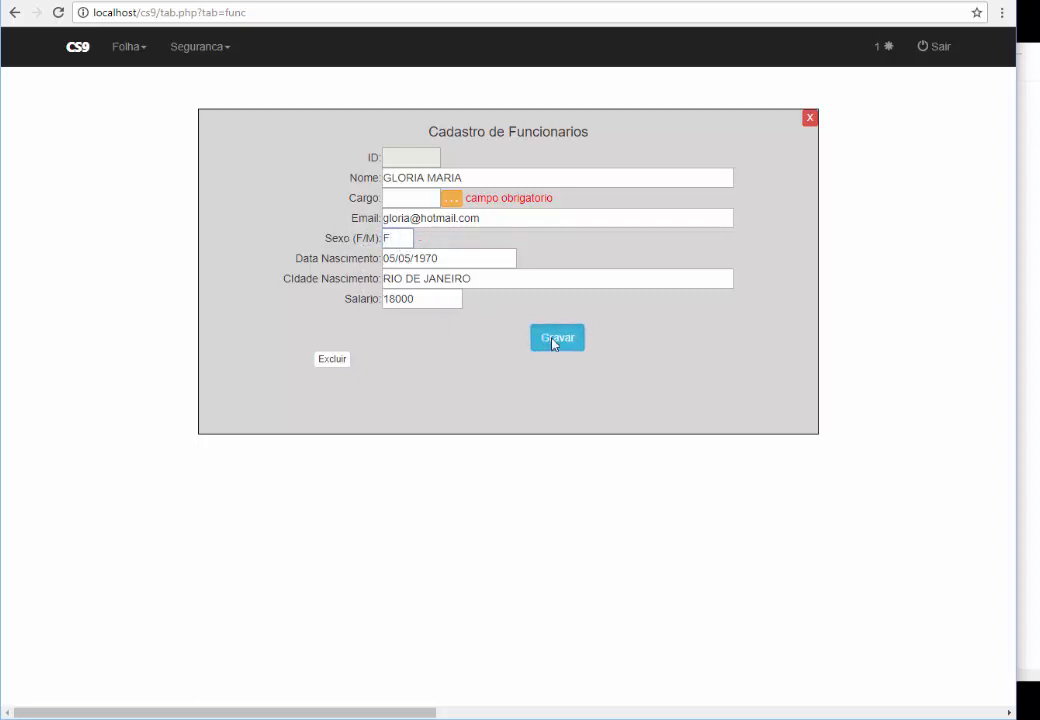
Enter position 88 and save, triggering the cargo foreign-key error
left_click(392, 198)
type("88")
left_click(558, 344)
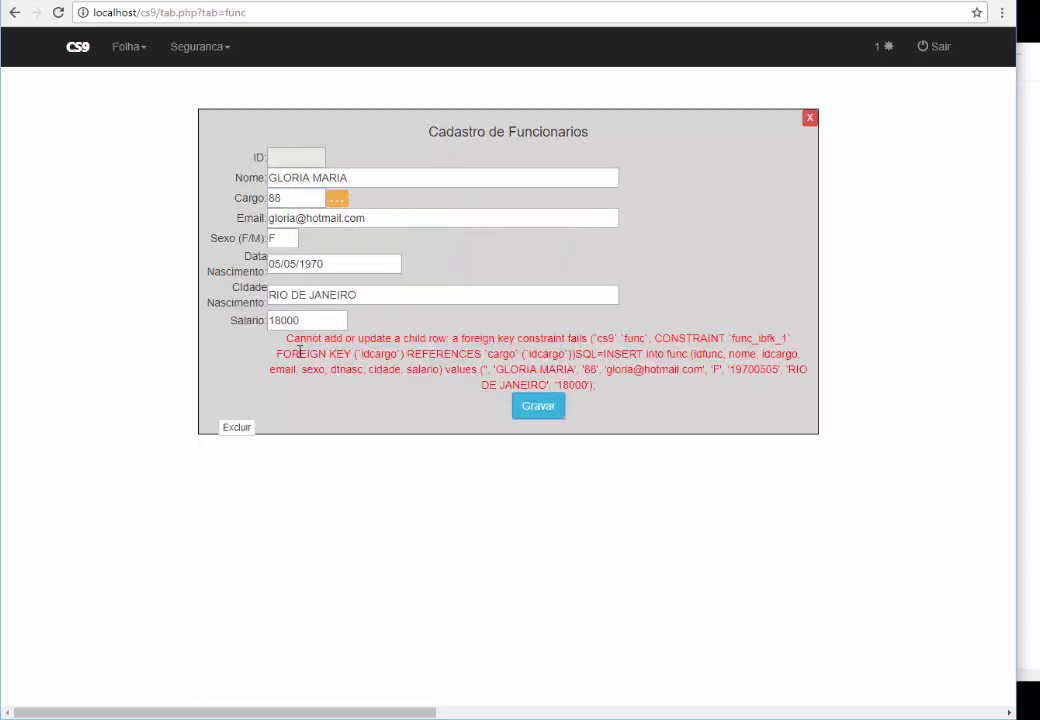
Replace position 88 with 9 (REPORTER), save as employee ID 4, and reopen it beside the Cargo list
left_click_drag(293, 339, 598, 390)
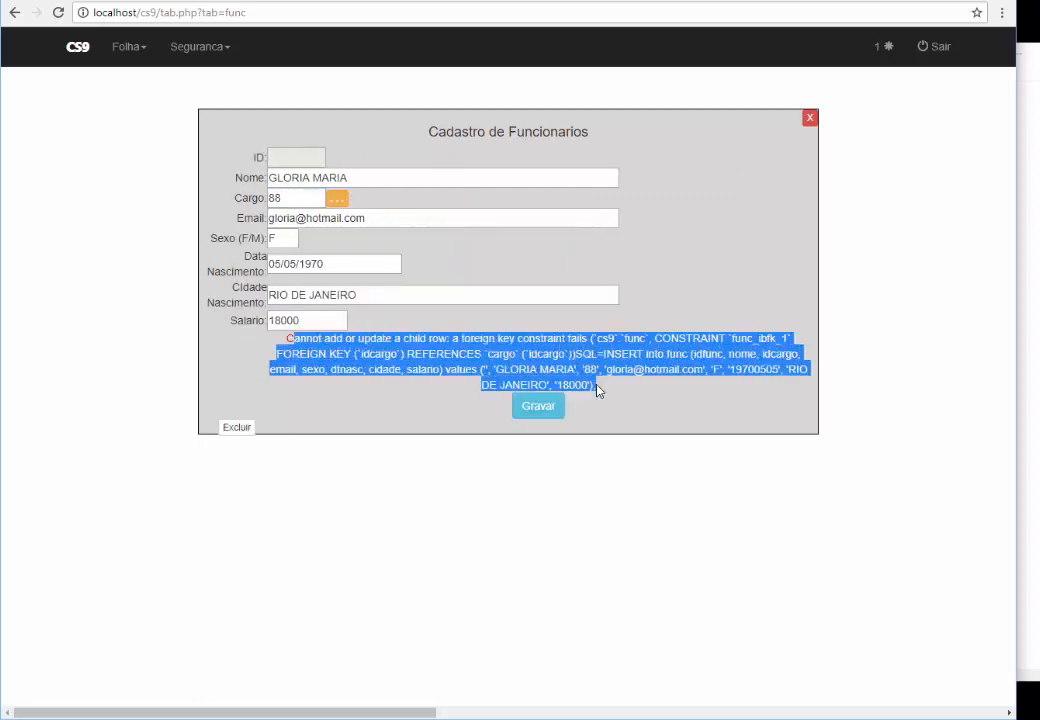
left_click(600, 390)
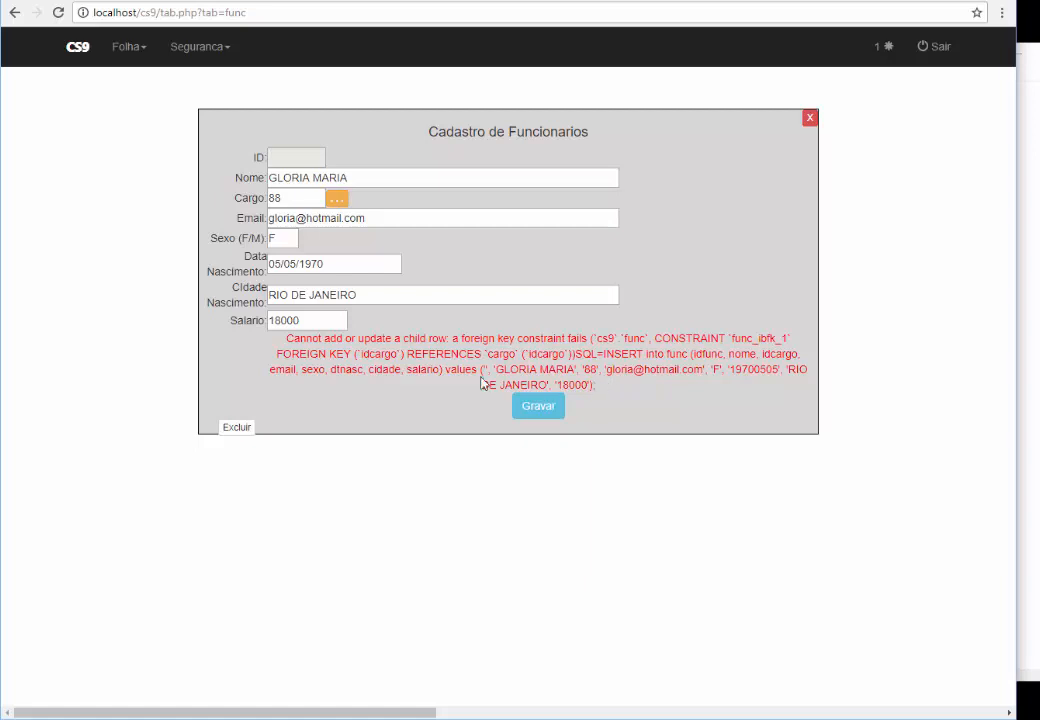
double_click(278, 198)
left_click(336, 199)
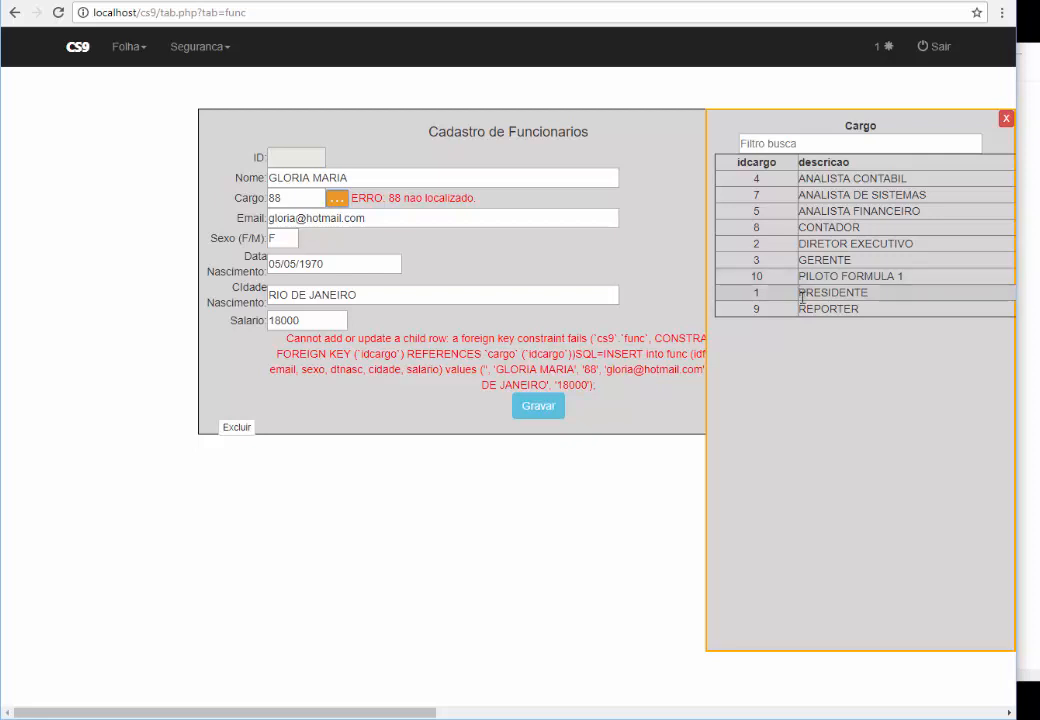
left_click(297, 199)
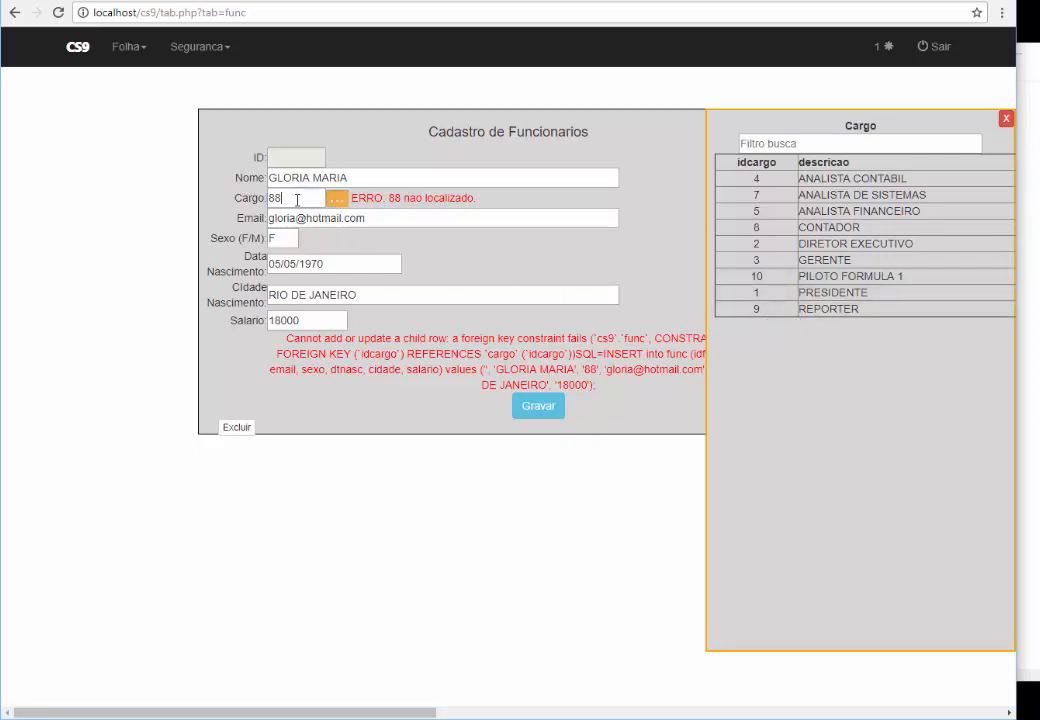
left_click_drag(297, 199, 259, 199)
type("8")
left_click(530, 406)
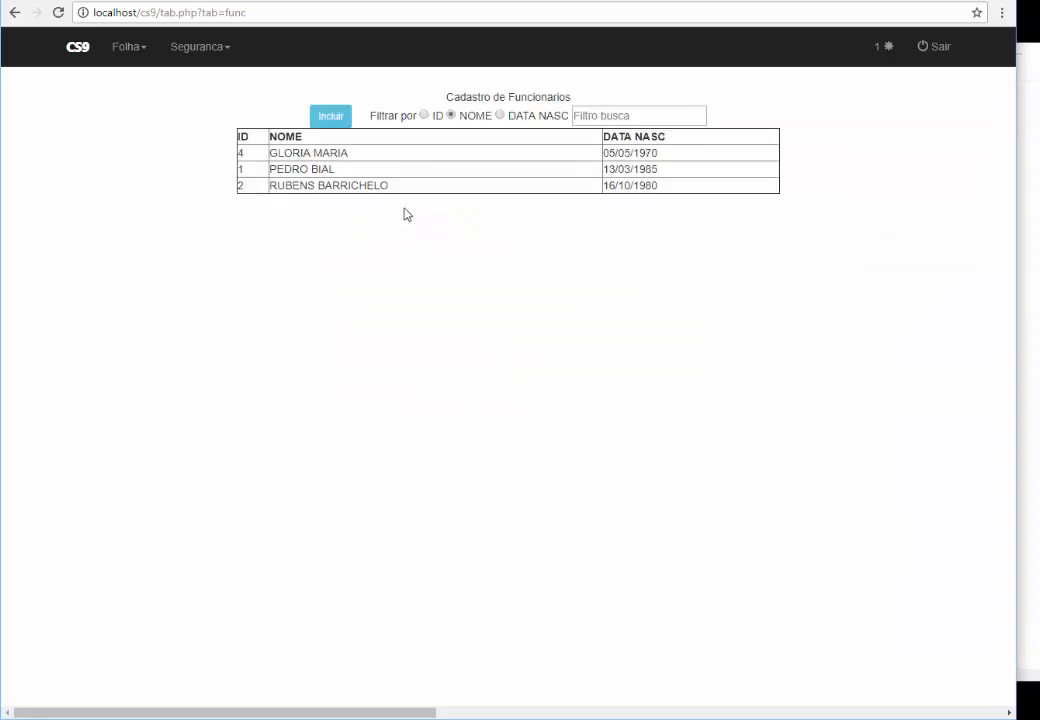
left_click(388, 153)
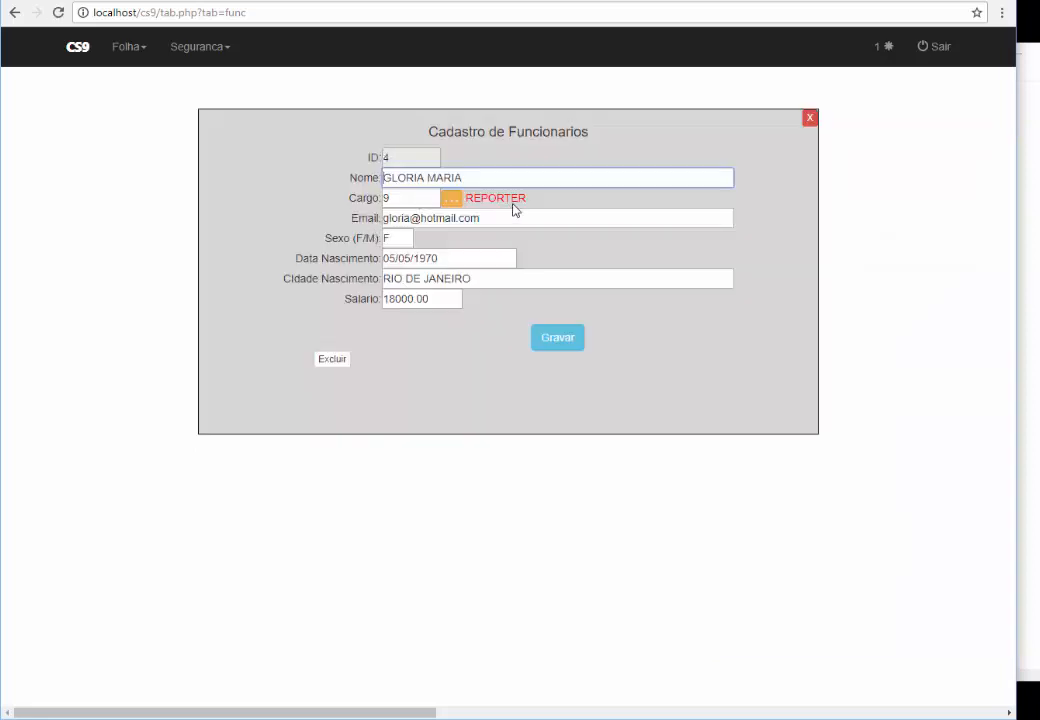
left_click(451, 200)
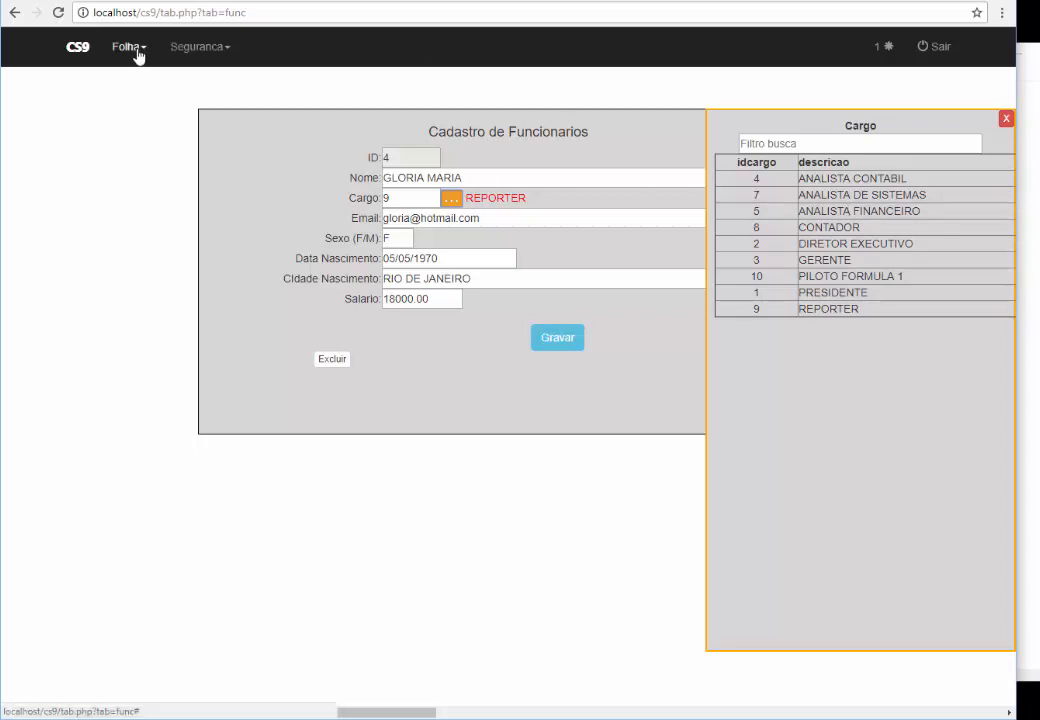
Go to the Seguranca Formularios page and filter the form field list by FUNC
left_click(176, 52)
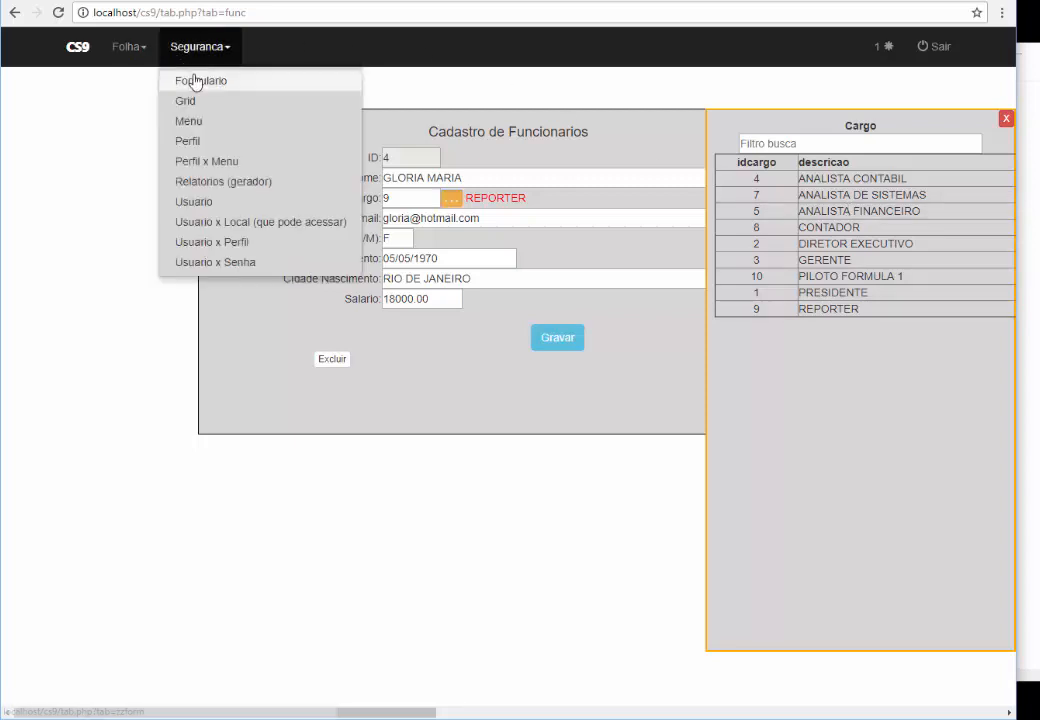
left_click(197, 84)
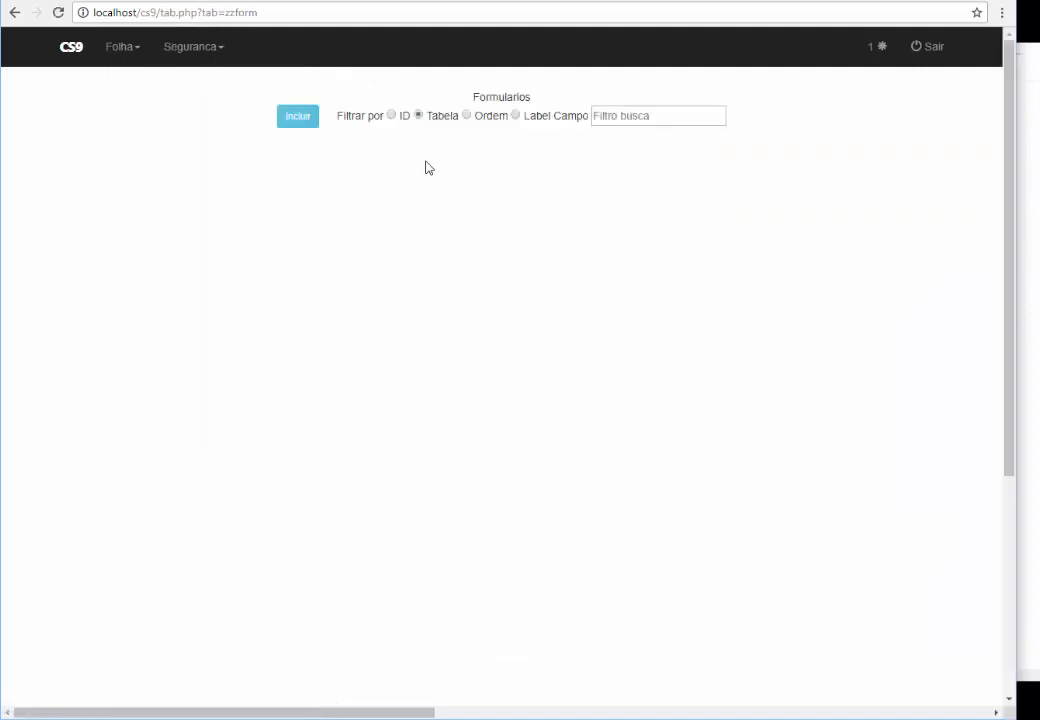
left_click(627, 115)
type("FUNC")
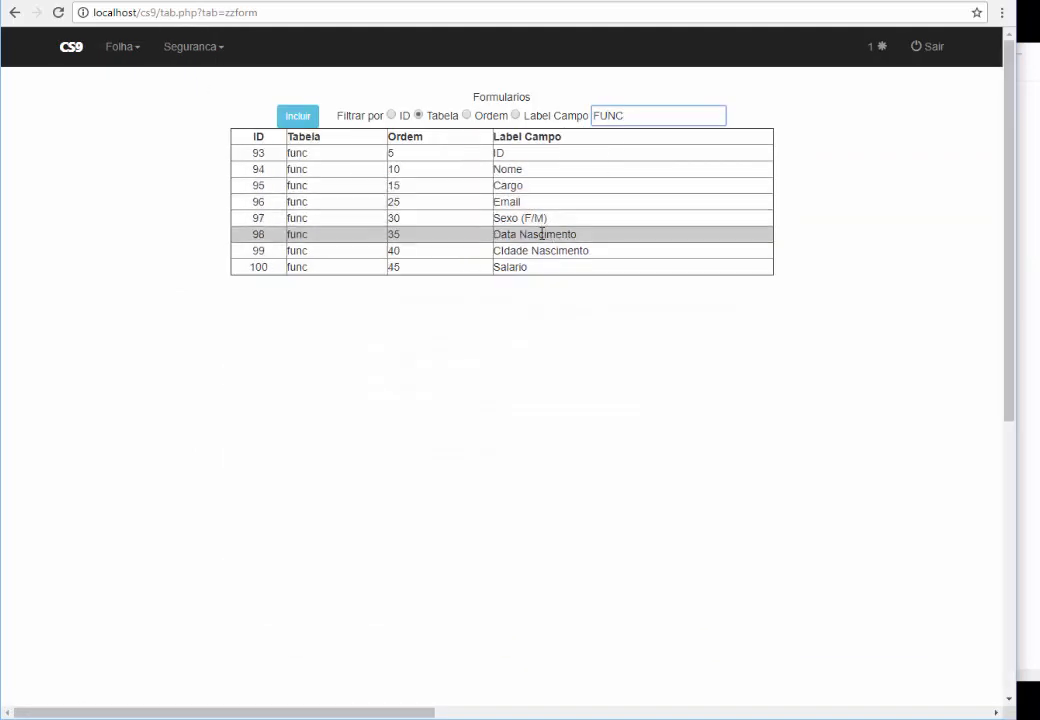
Inspect the Cargo field (ID 95) foreign key: table cargo, key idcargo, description descricao
left_click(521, 189)
double_click(469, 297)
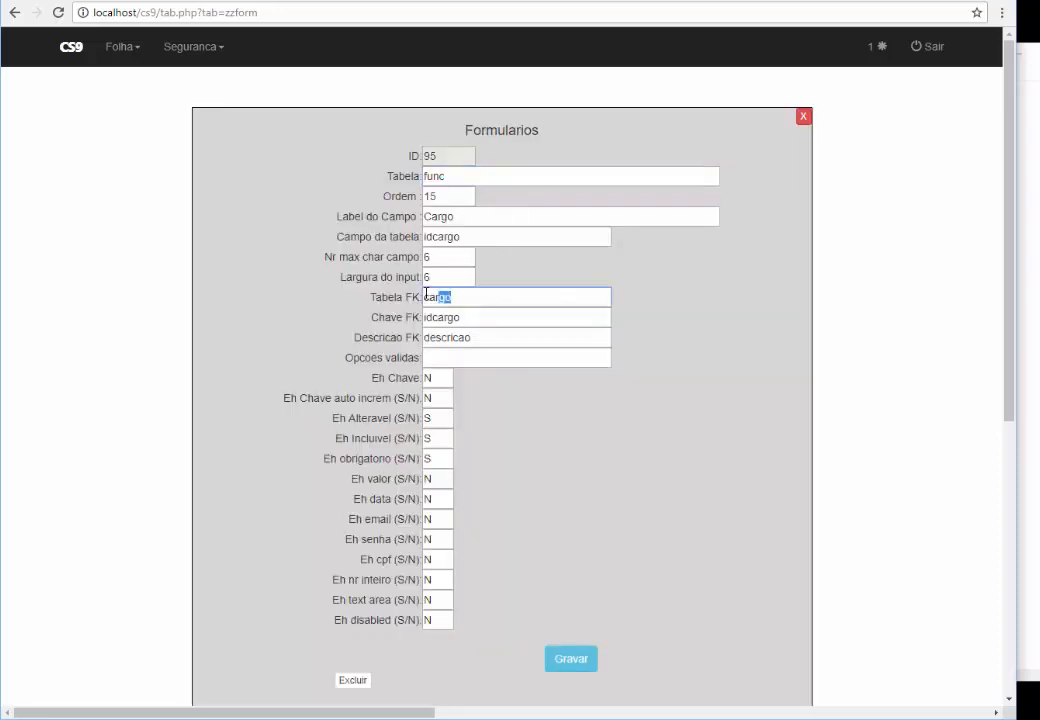
double_click(482, 318)
left_click_drag(485, 337, 426, 337)
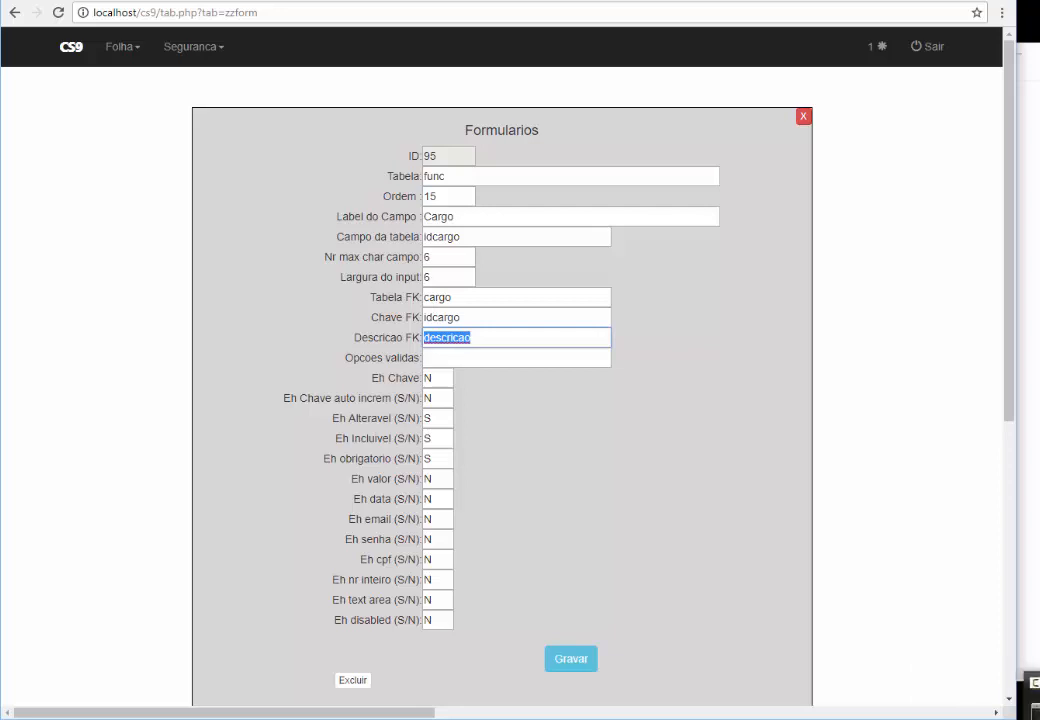
key("alt+Tab")
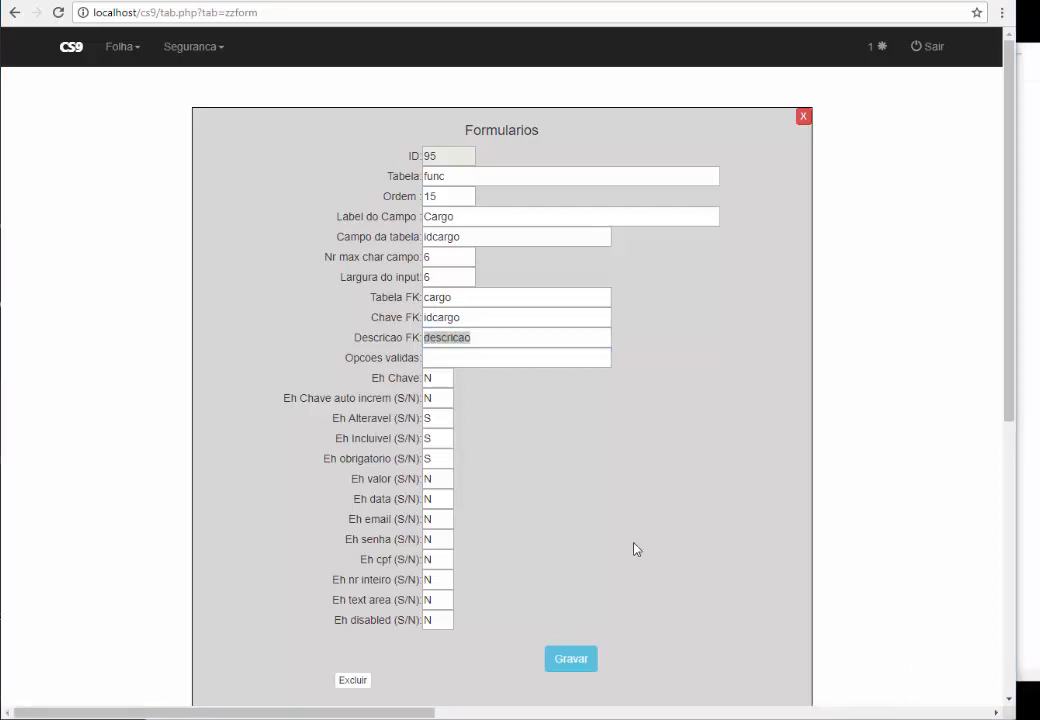
left_click(802, 116)
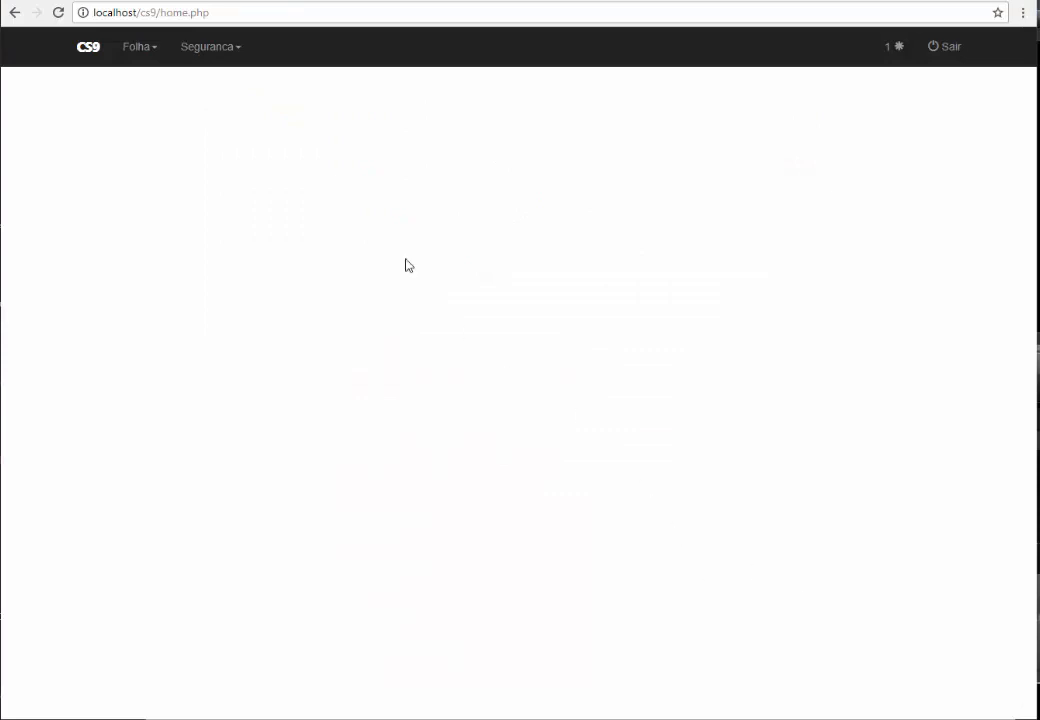
left_click(195, 62)
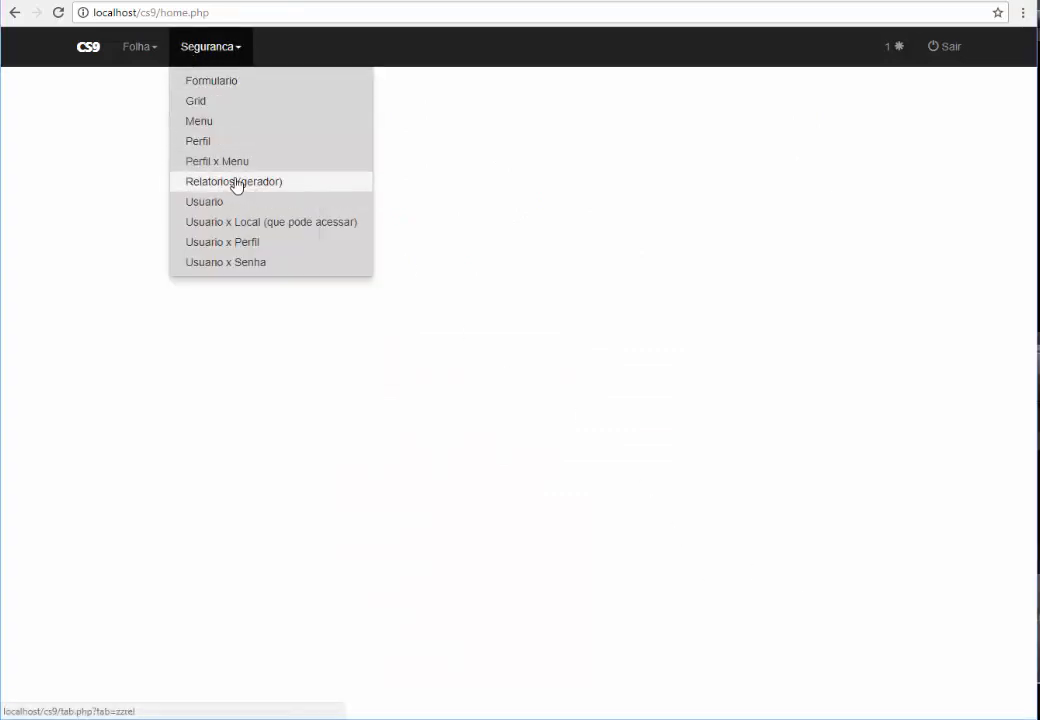